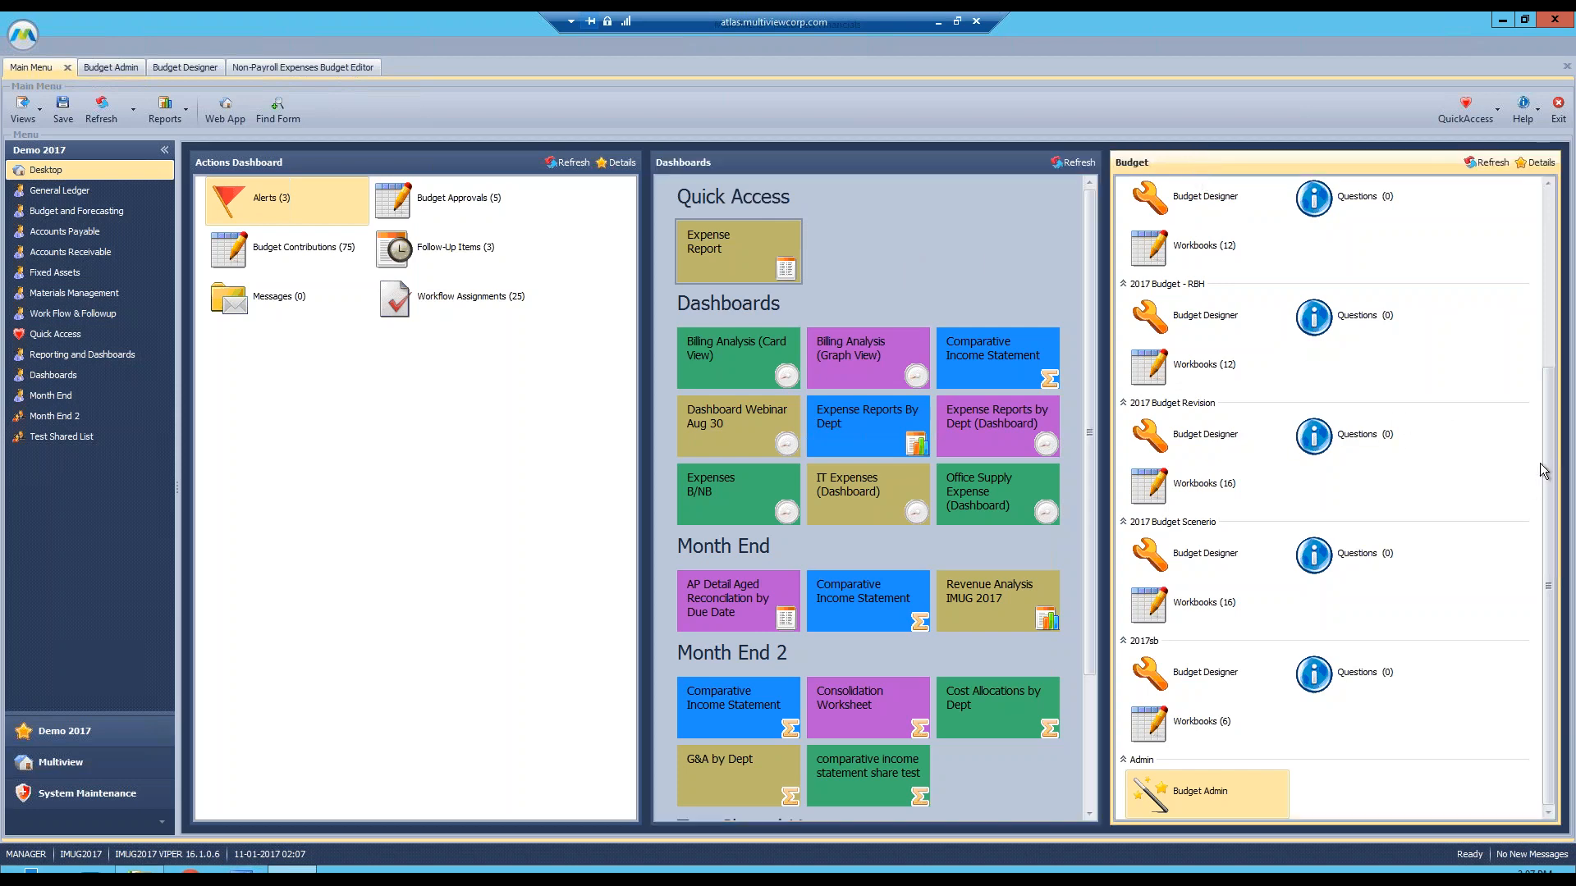
- Display the already open Budget Admin form from the Multiview Budgeting forms
drag(1539, 450, 1514, 238)
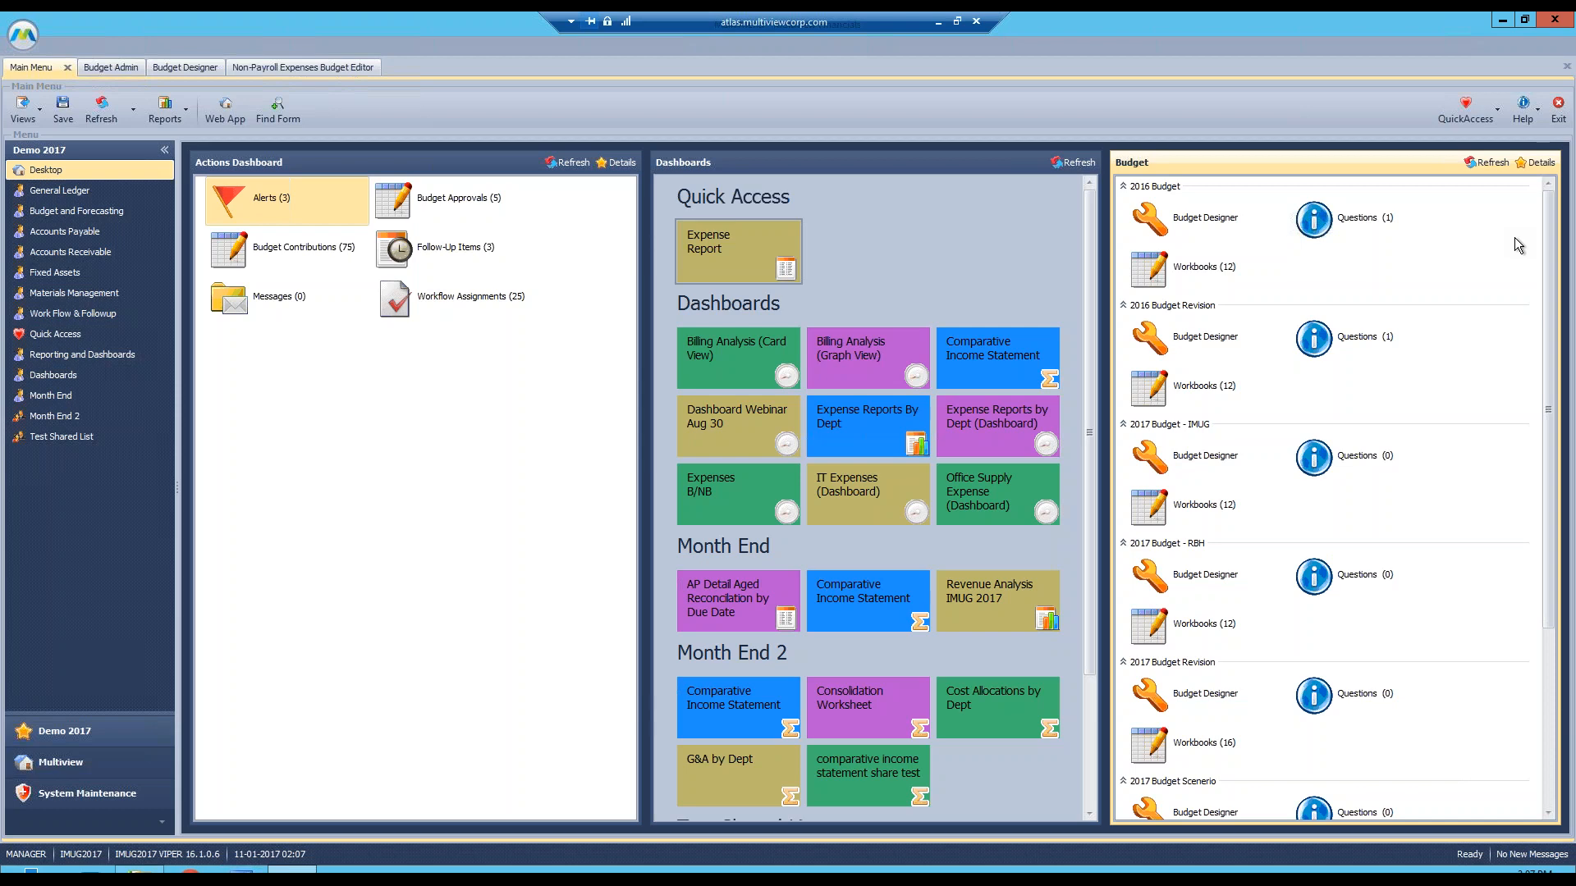
drag(1550, 264, 1569, 600)
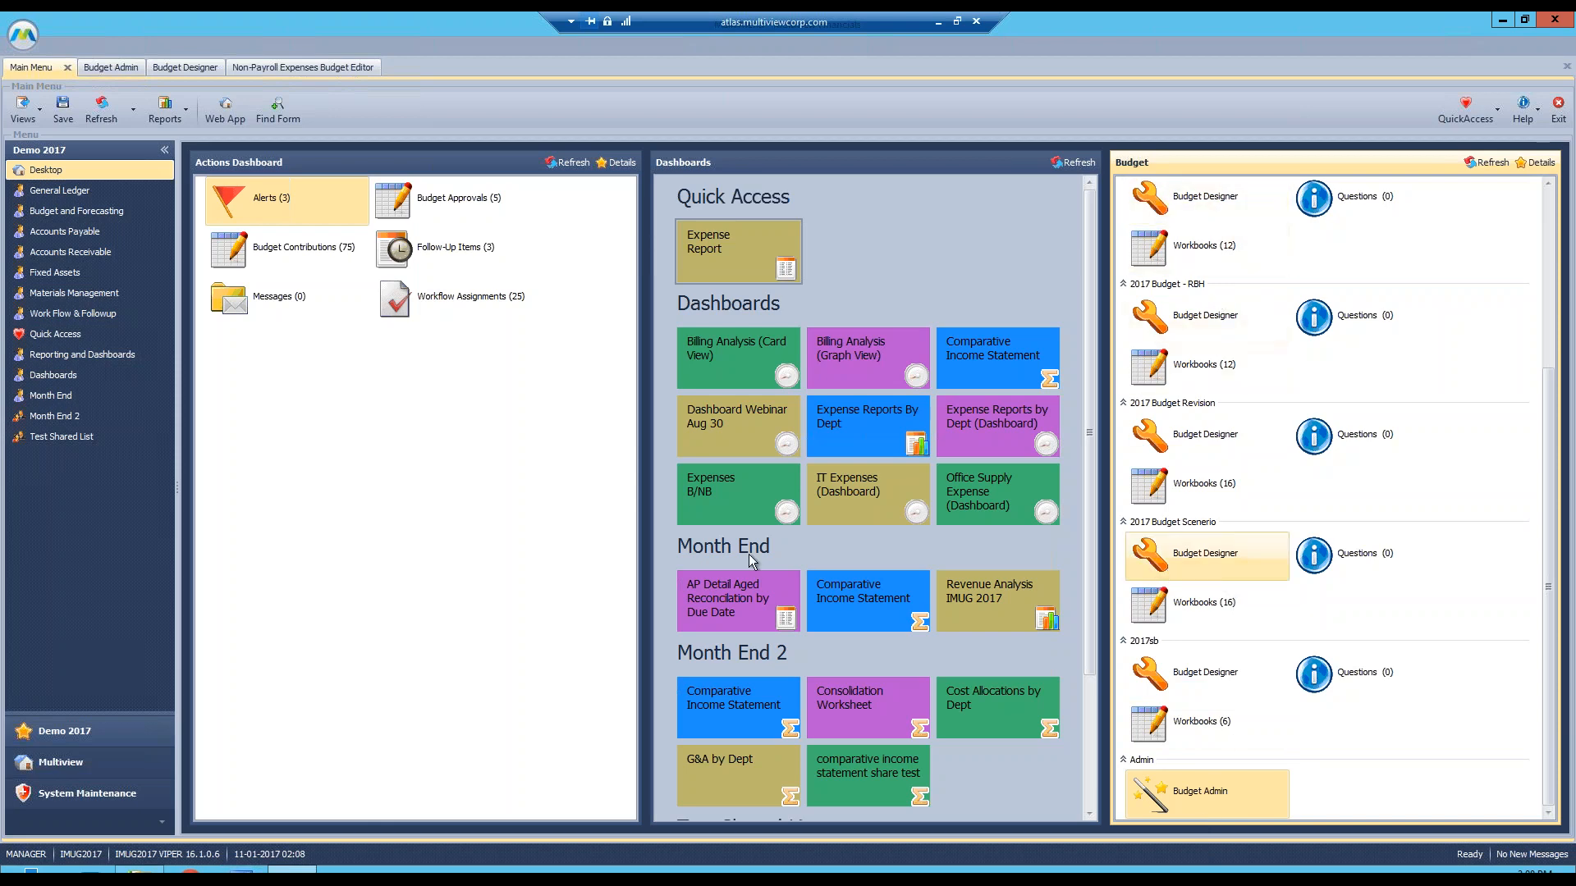
click(71, 769)
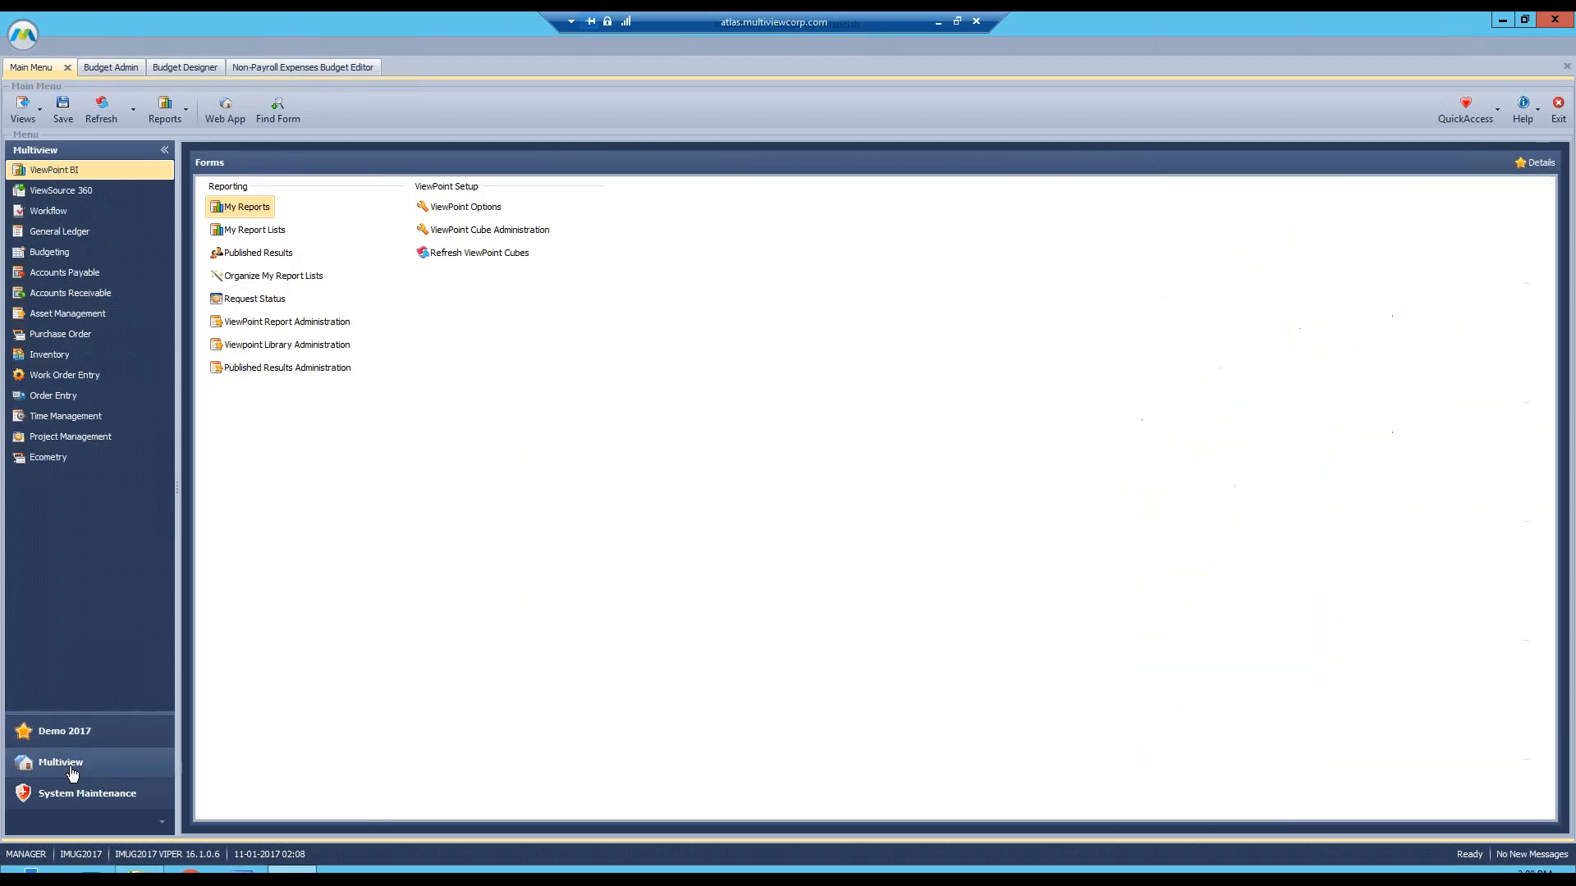
click(71, 256)
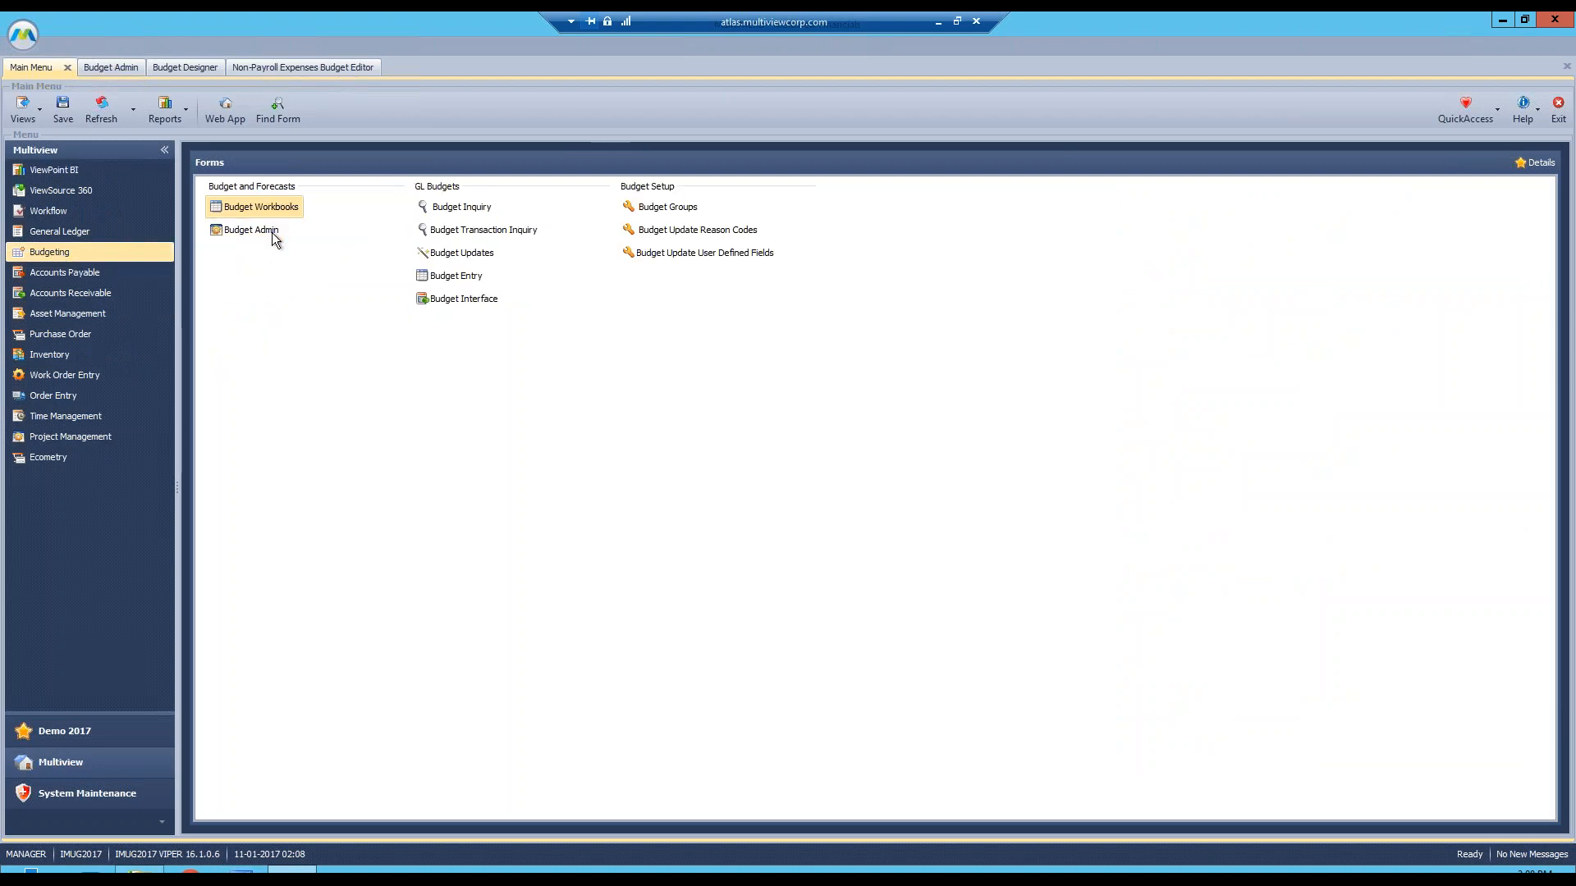
click(244, 233)
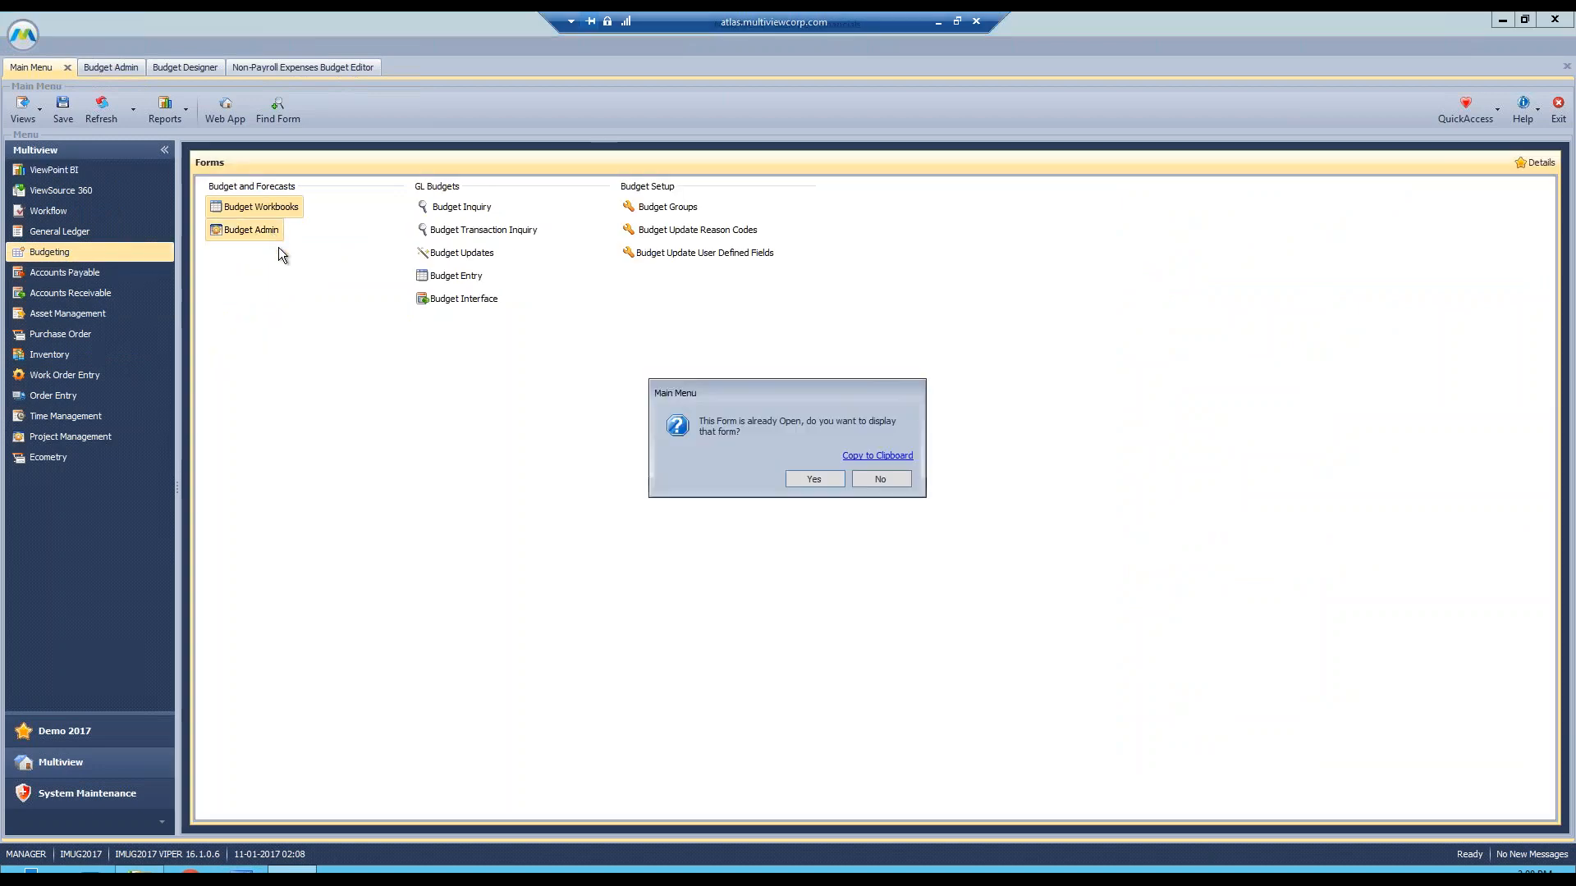
click(810, 482)
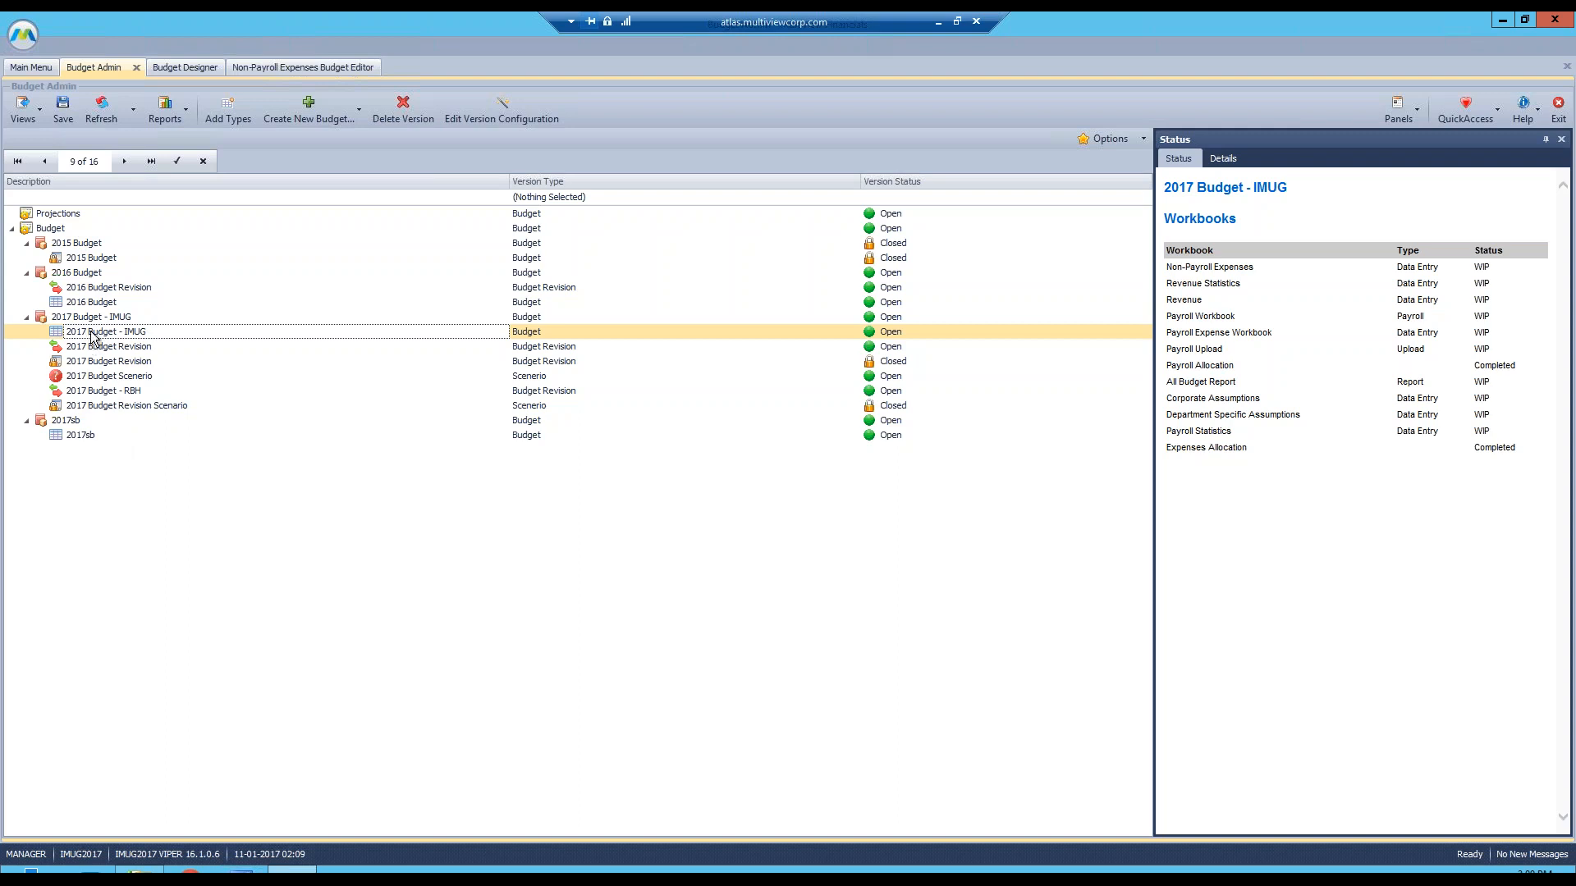
- Open the version configuration of 2017 Budget - IMUG and continue to its Process options
click(509, 117)
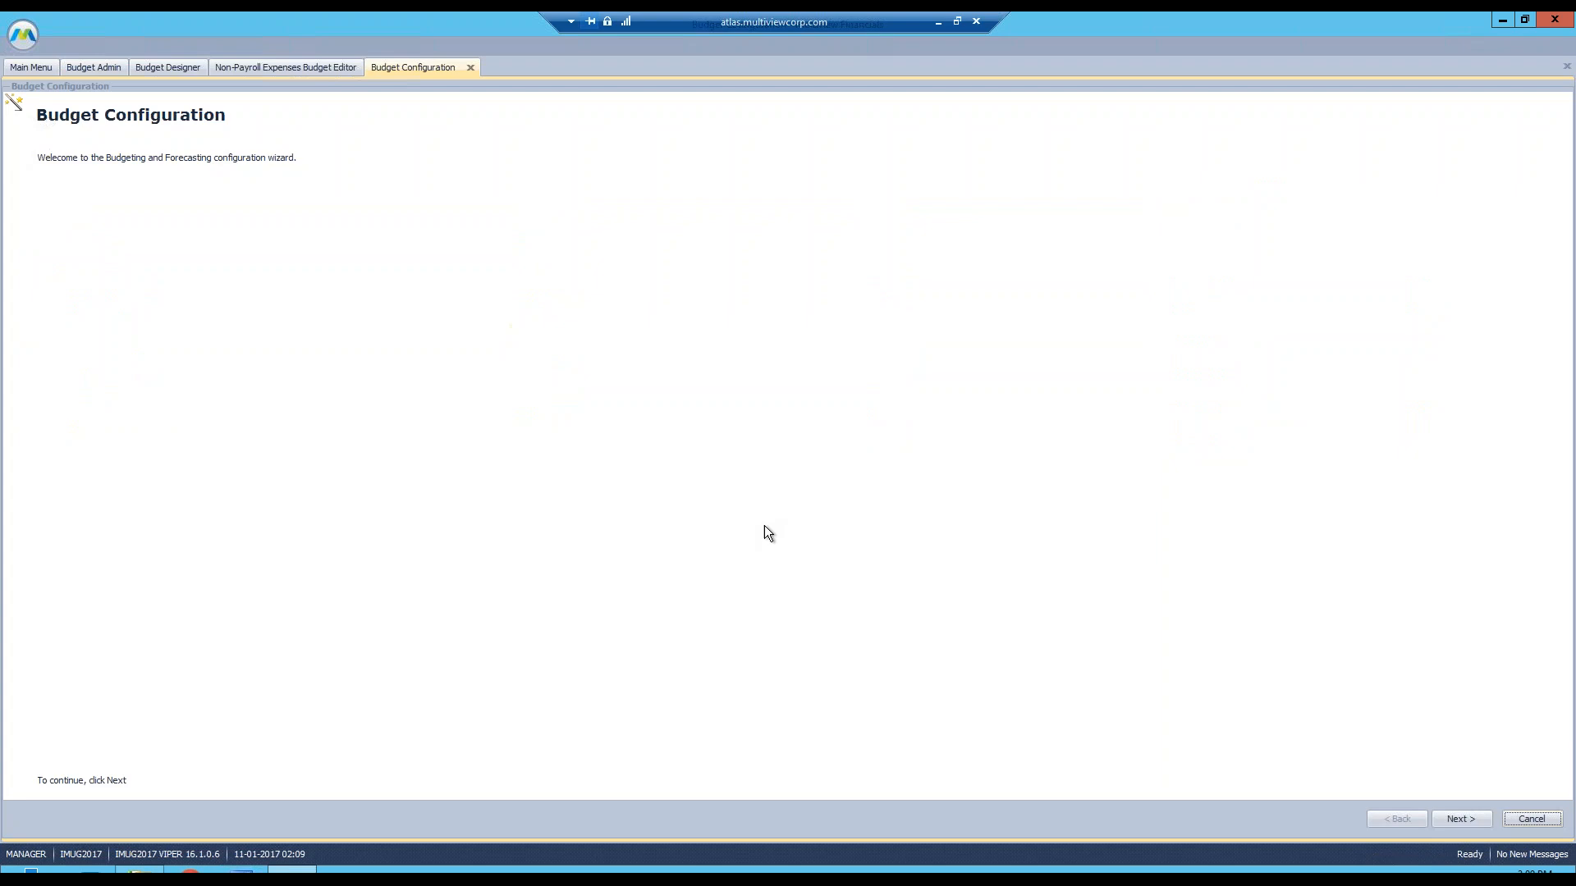
click(1461, 817)
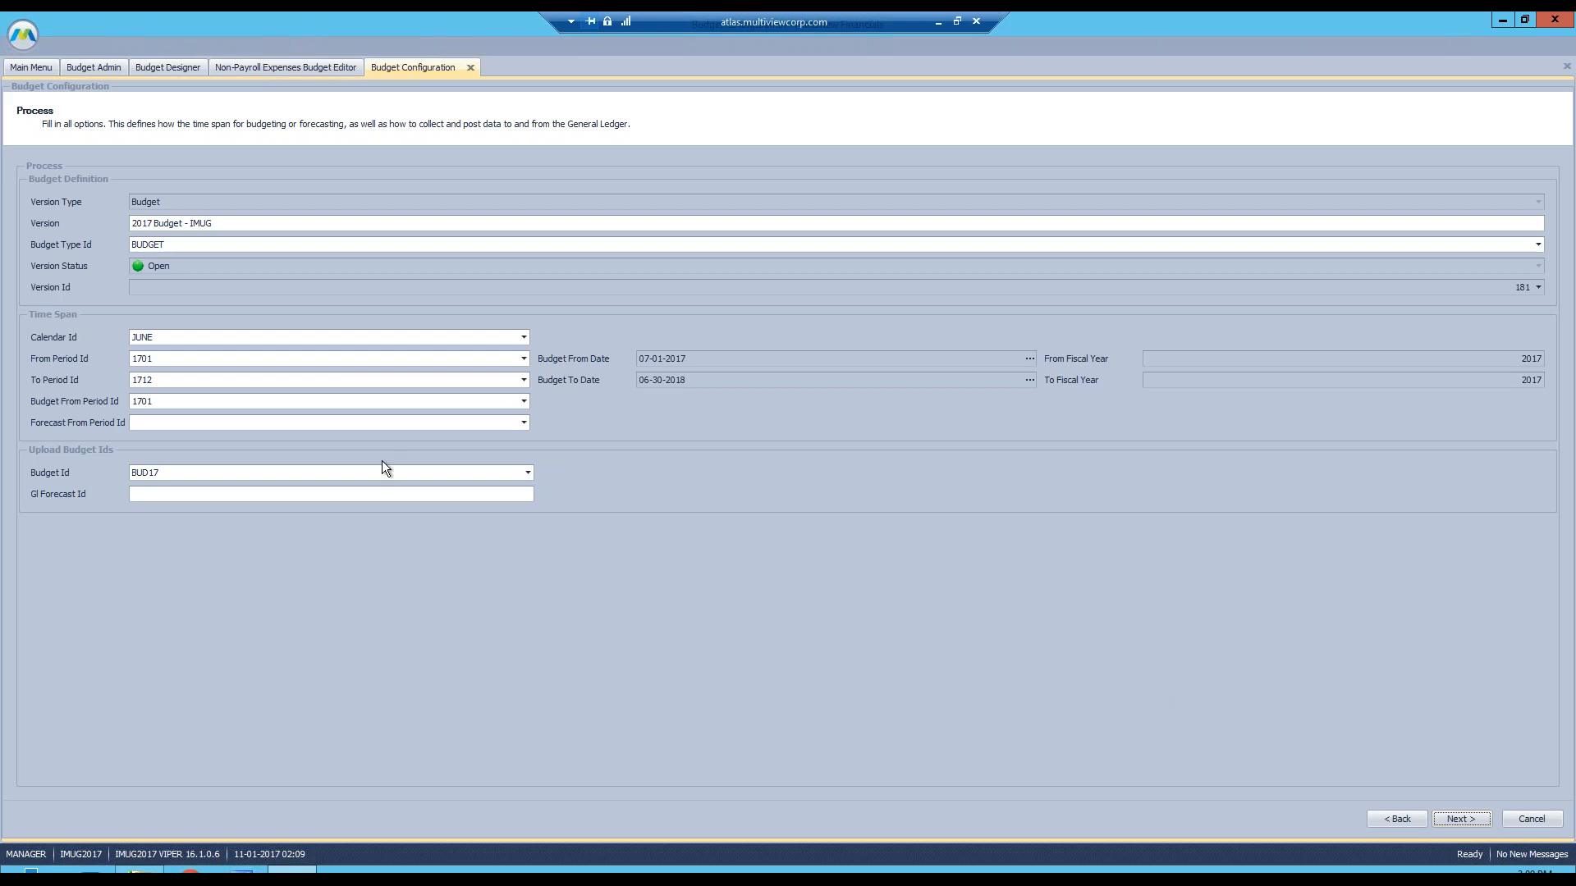
- Check the Time Span settings: Calendar Id, From Period Id, To Period Id and Budget From Period Id
click(182, 337)
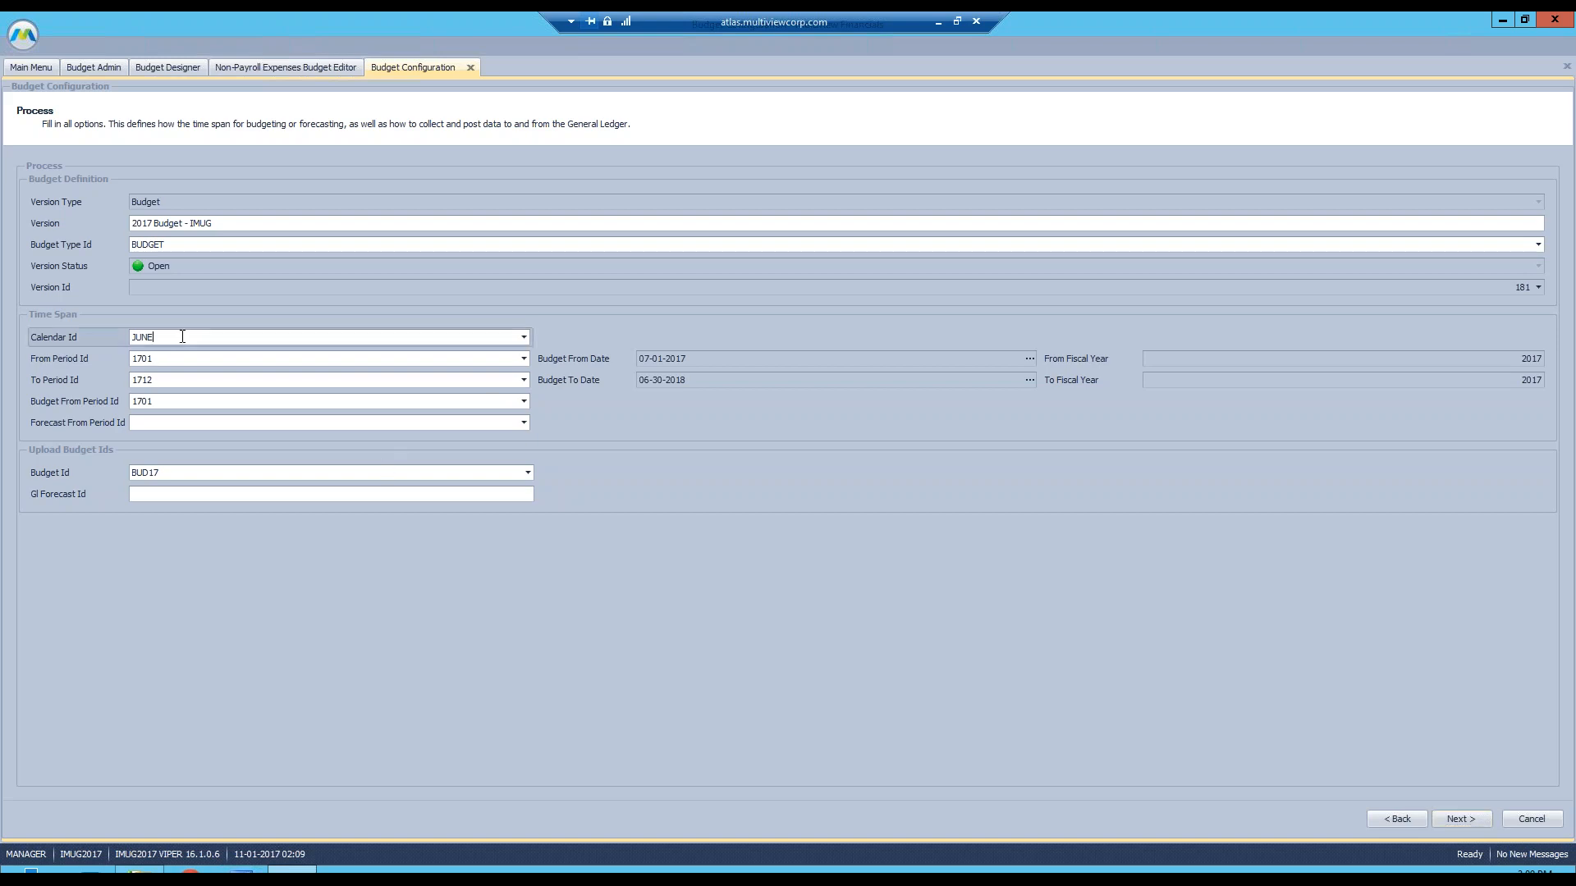
drag(150, 336, 105, 334)
click(191, 358)
click(179, 382)
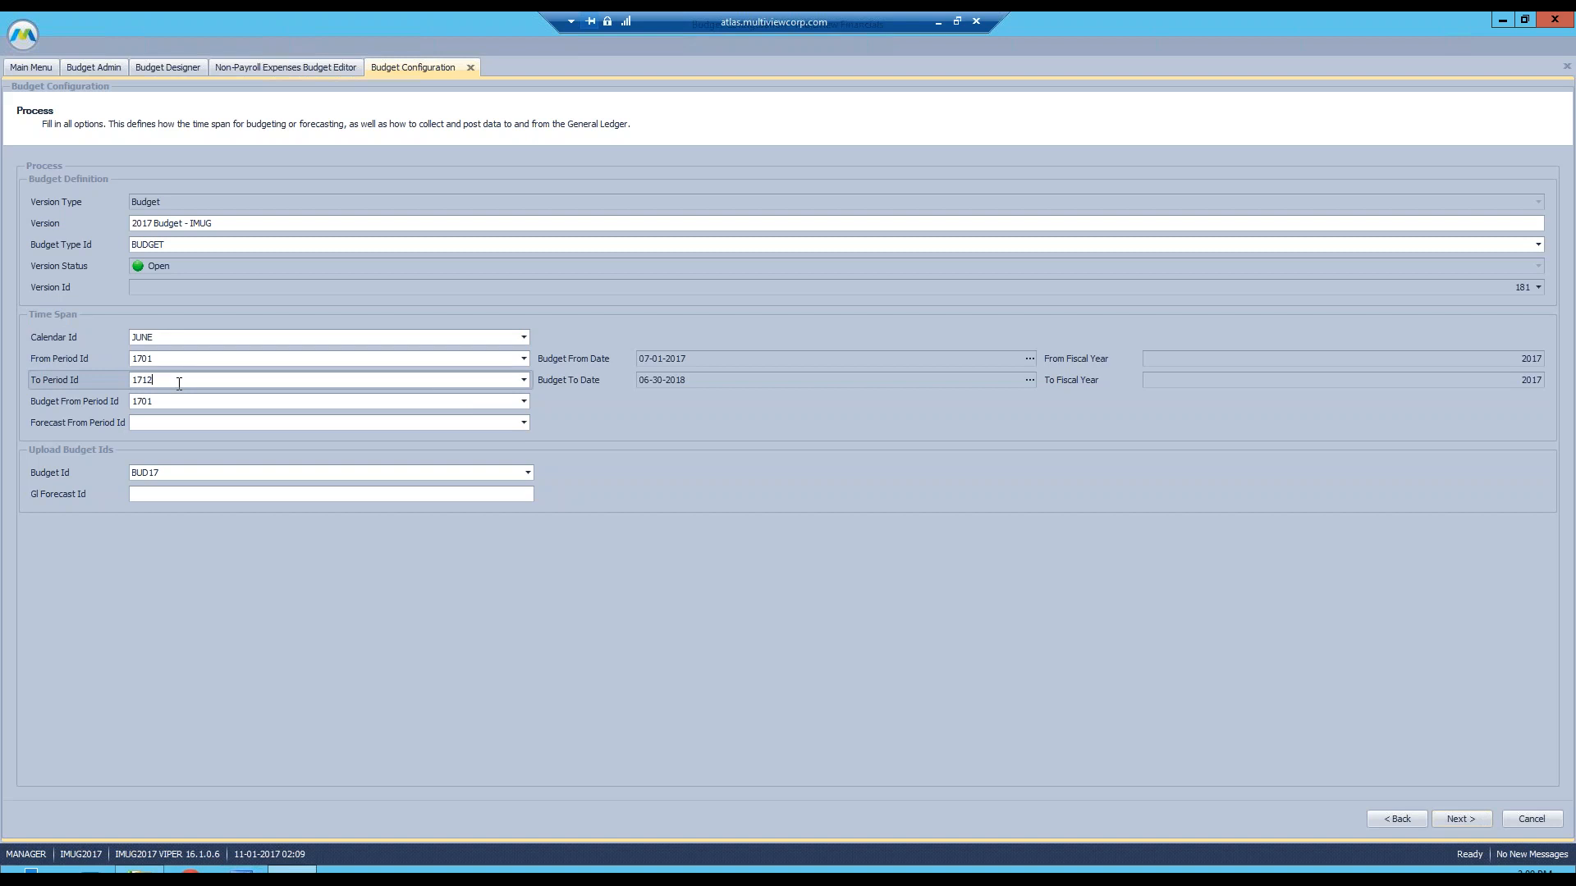
click(176, 404)
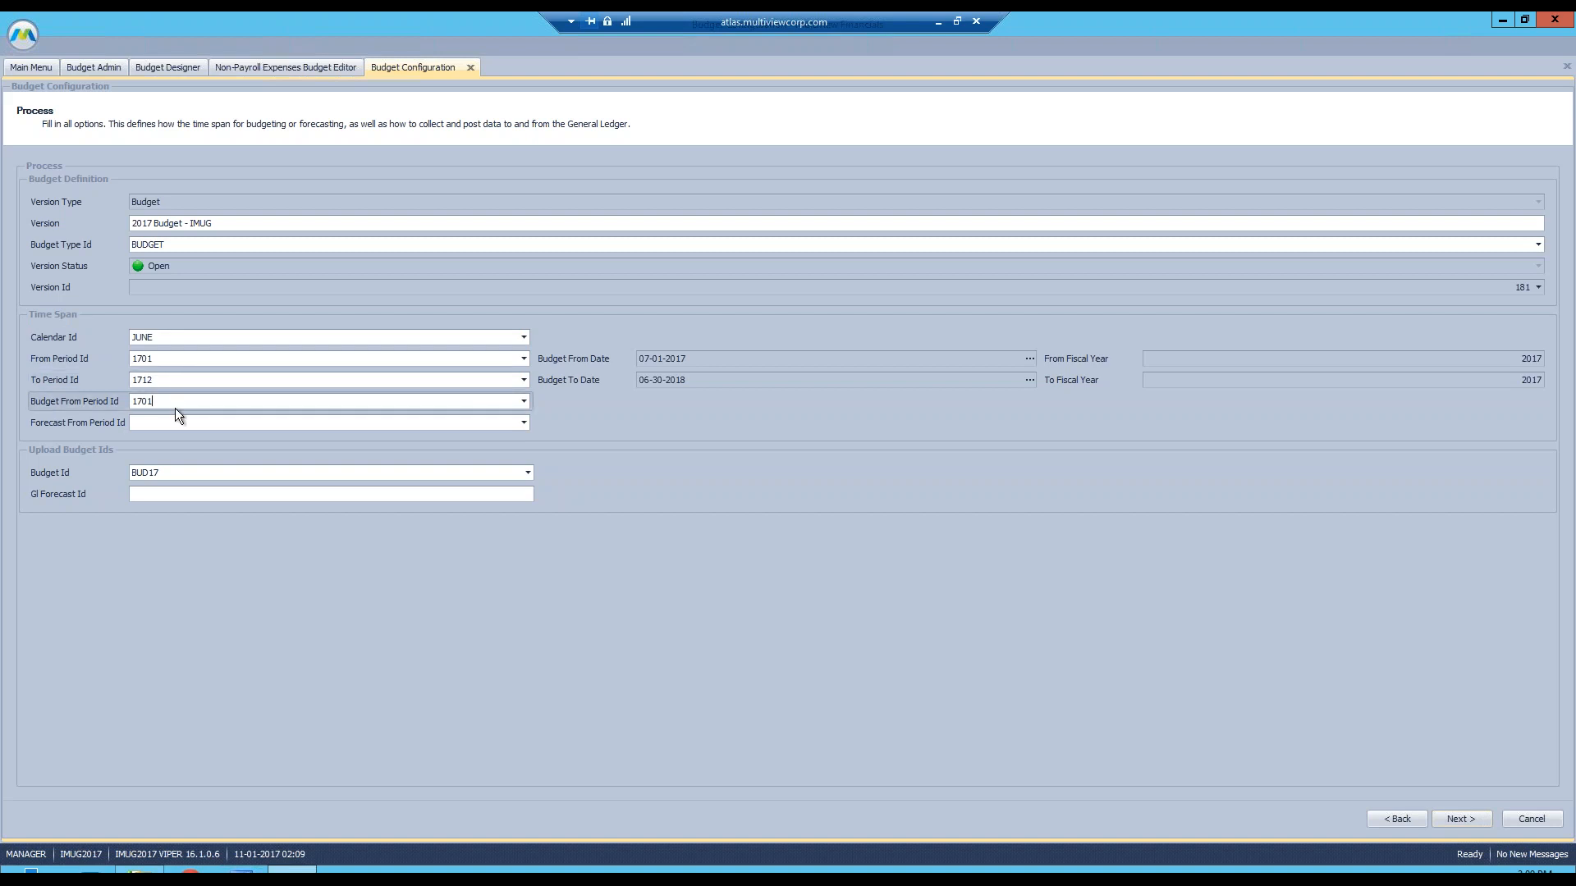
drag(175, 407, 115, 401)
text(7)
key(shift+Left)
text(1)
- Check the Budget Id used for uploading and continue to the Dimensions page
click(214, 472)
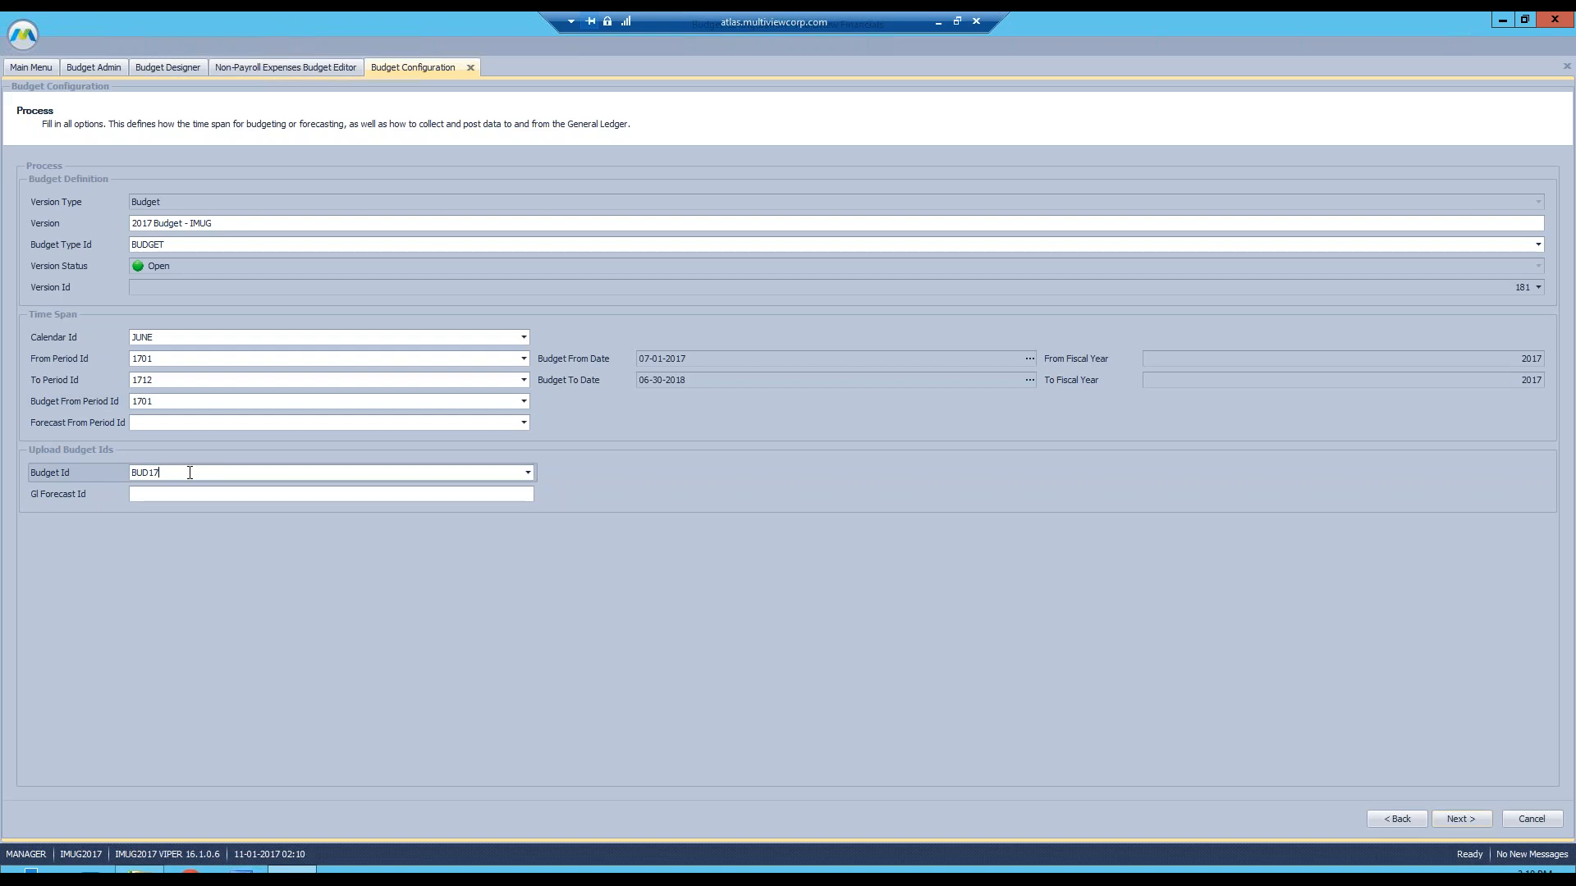
double_click(136, 472)
drag(166, 474, 125, 476)
click(170, 476)
click(1466, 817)
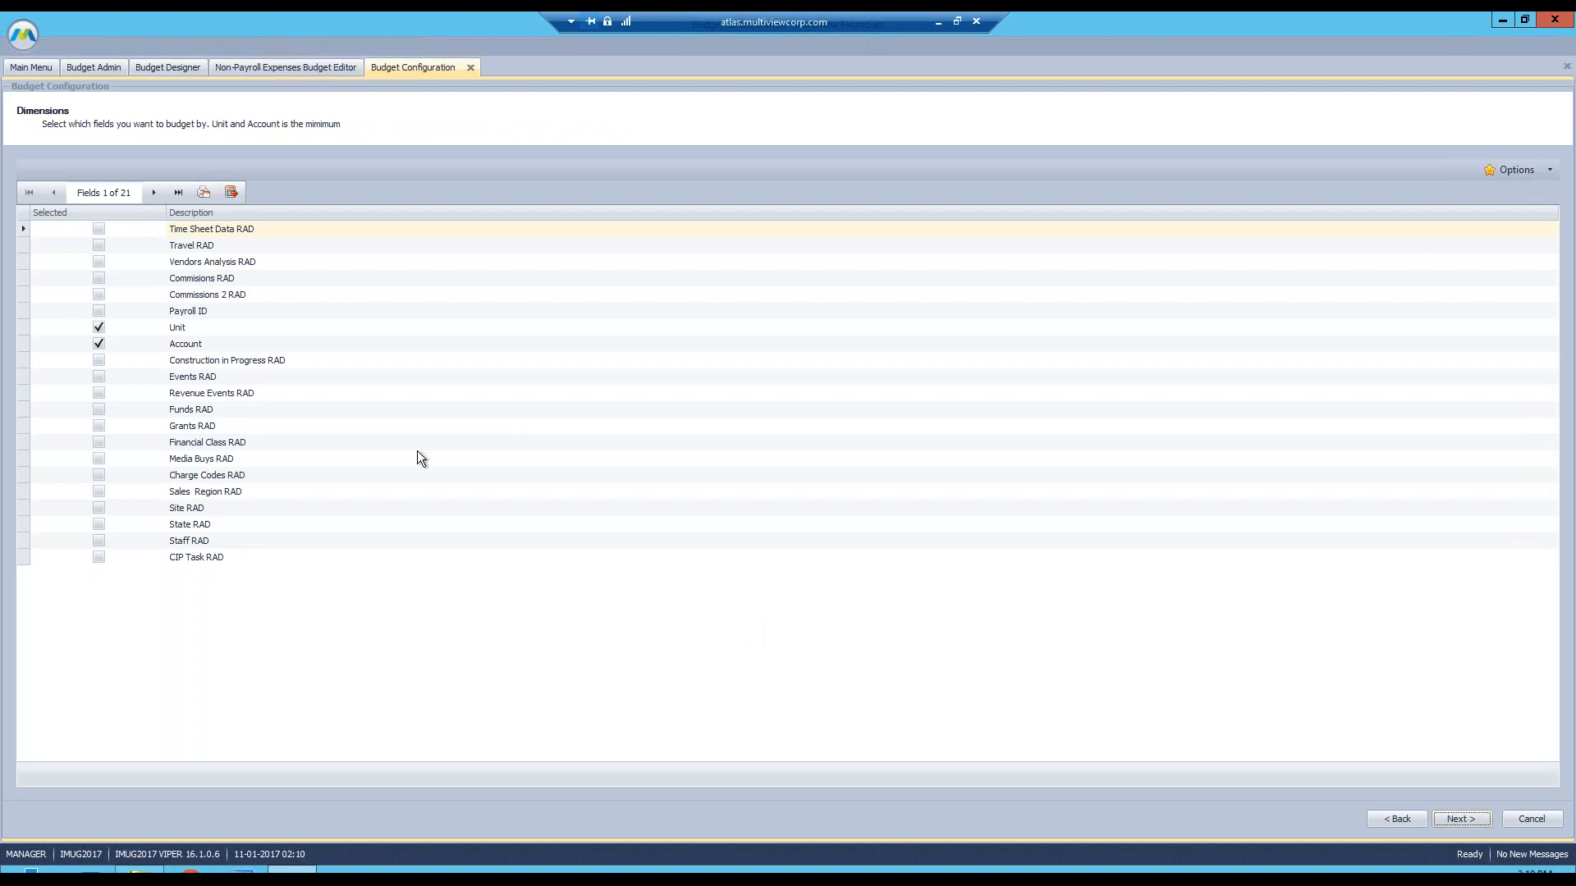
- Examine the Unit, Account and Financial Class RAD dimensions and continue to the Ownerships page
click(186, 328)
click(194, 343)
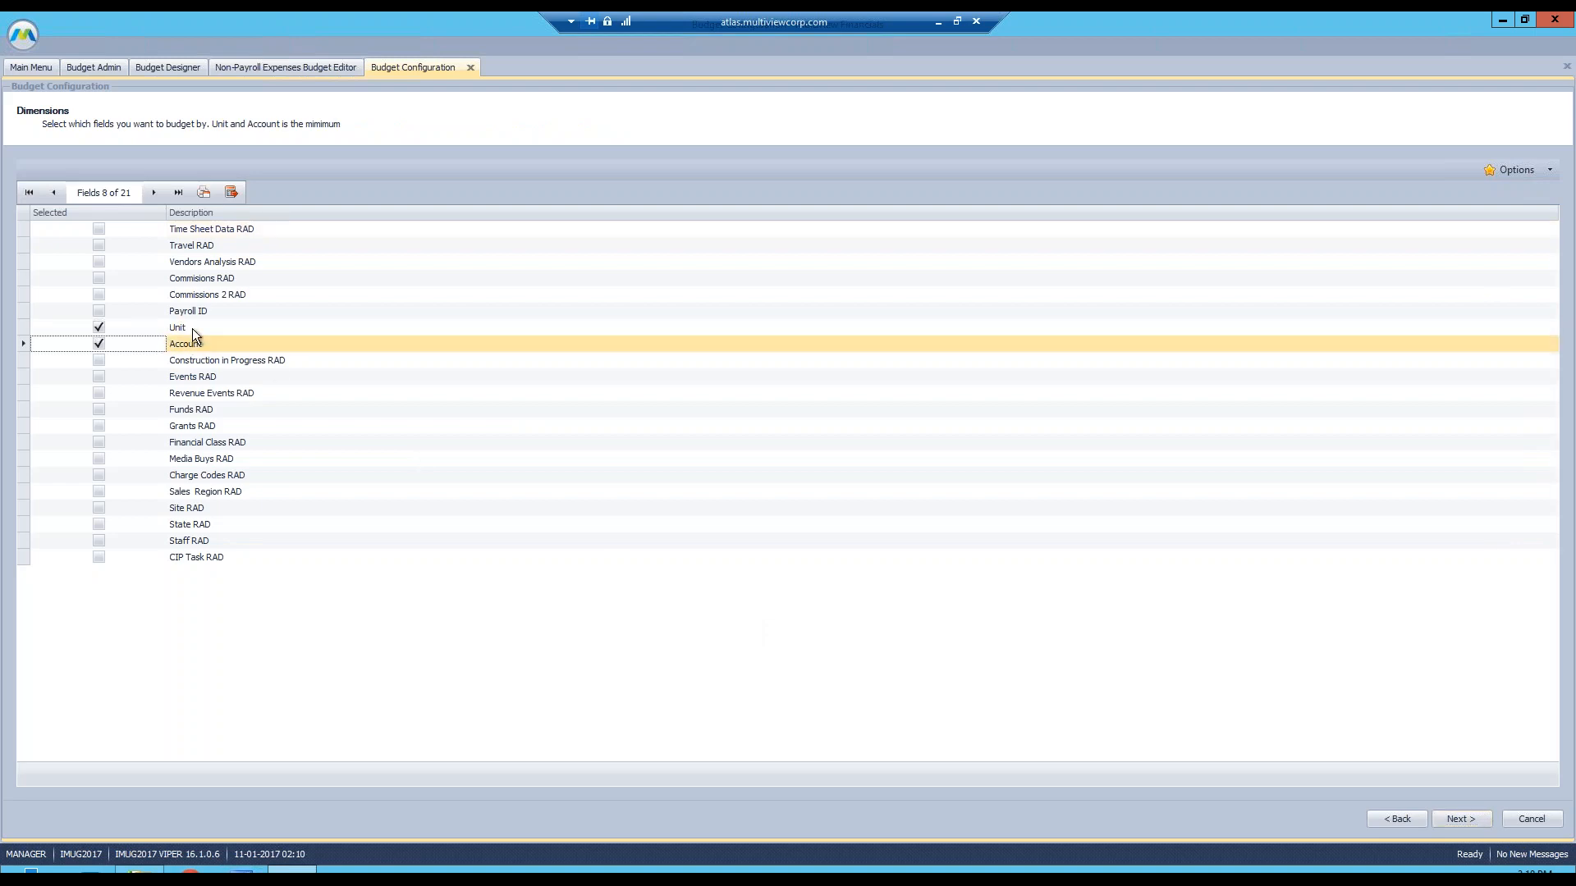
click(220, 332)
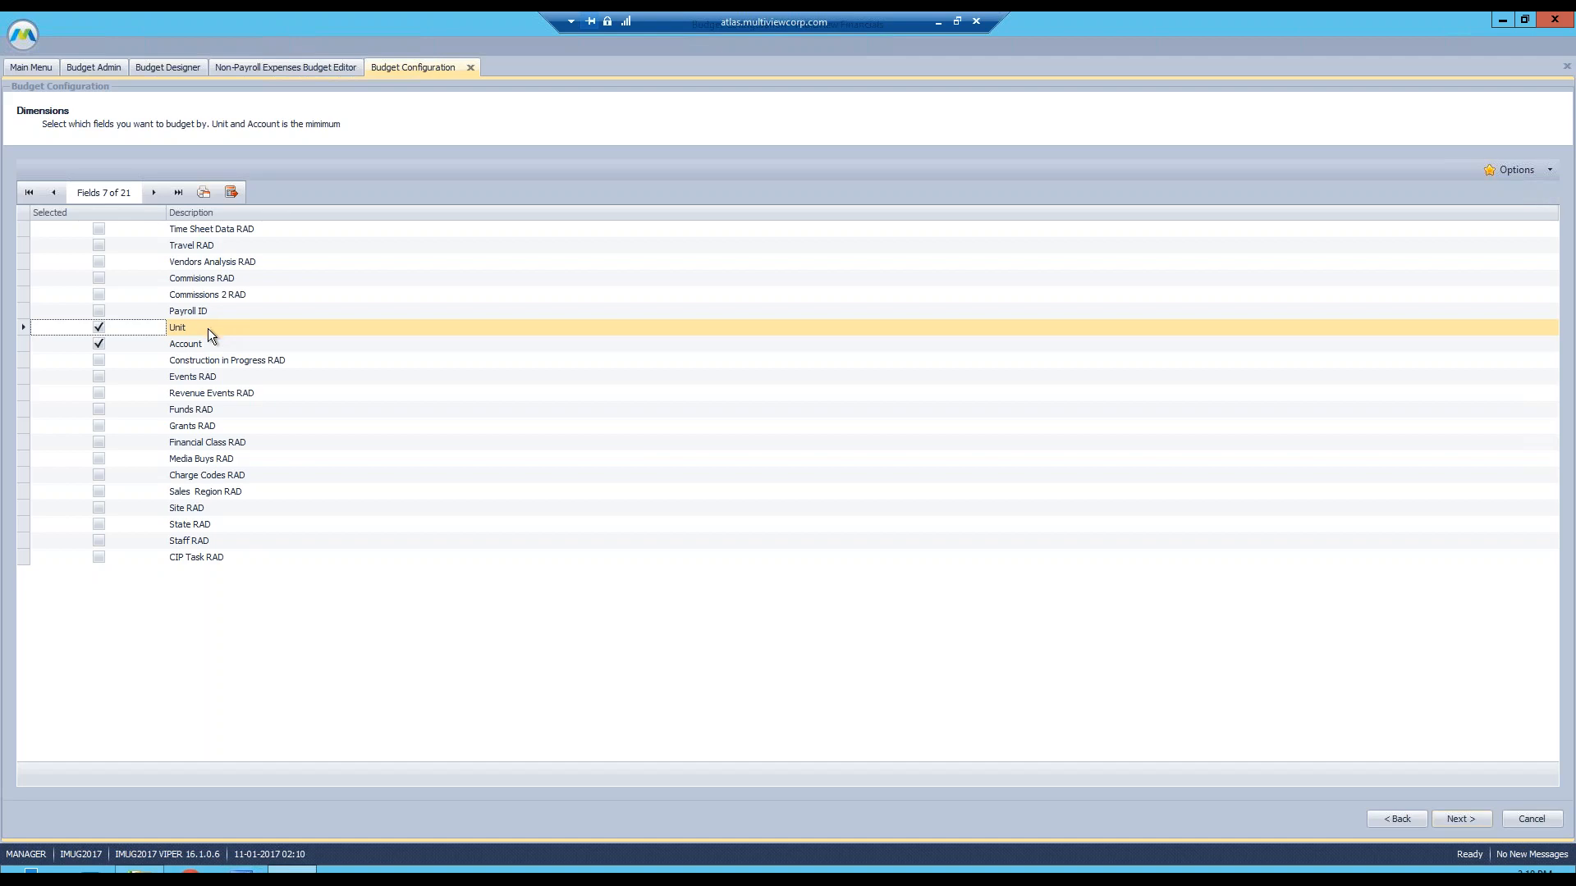
click(197, 347)
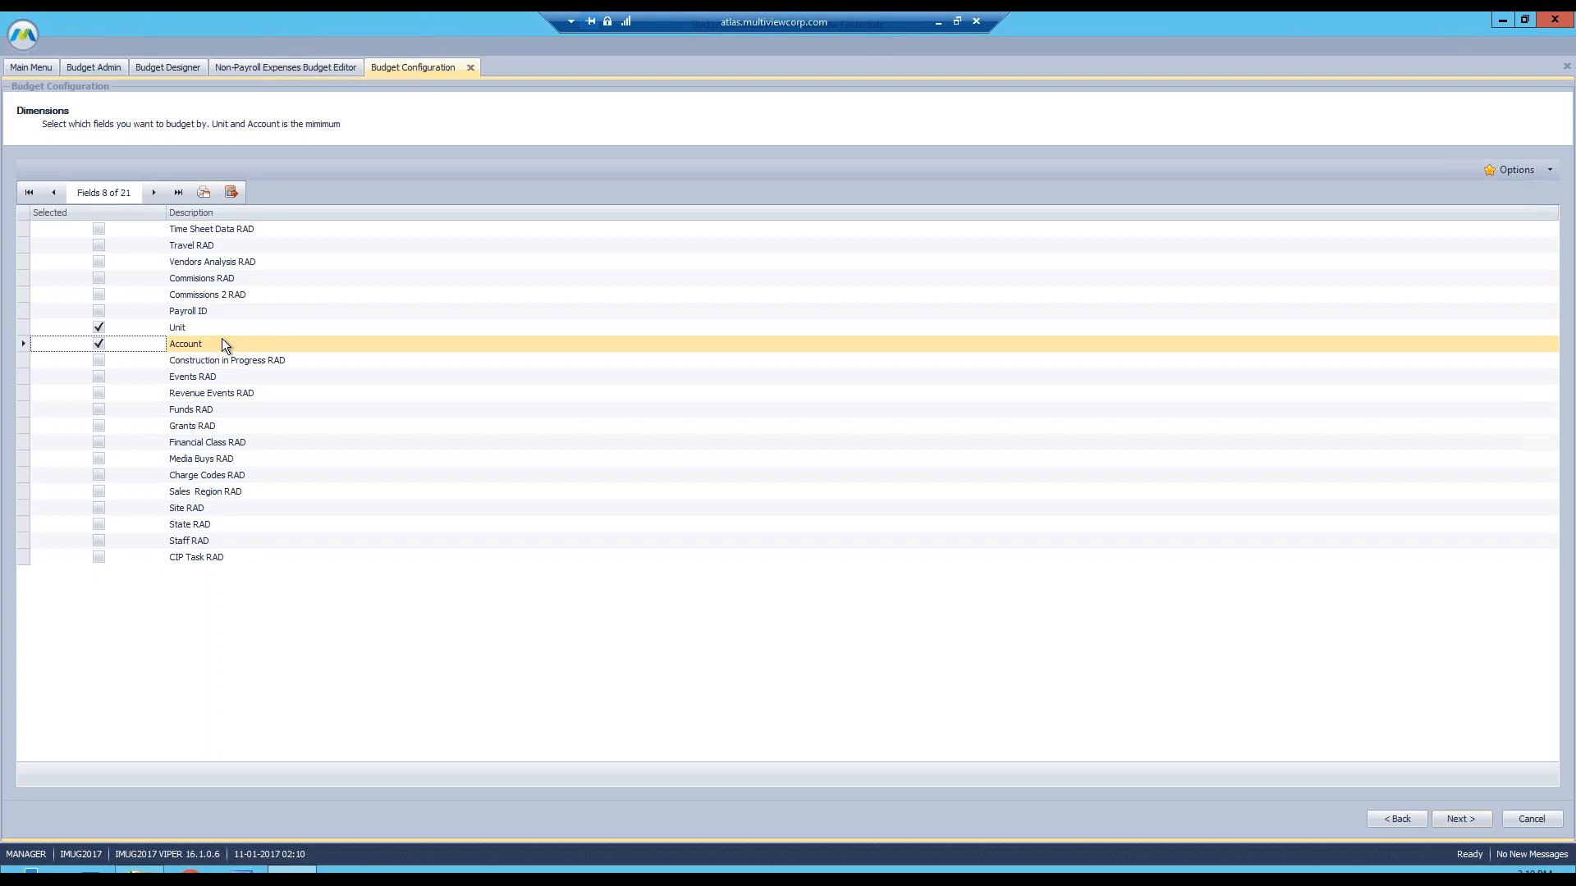
click(220, 445)
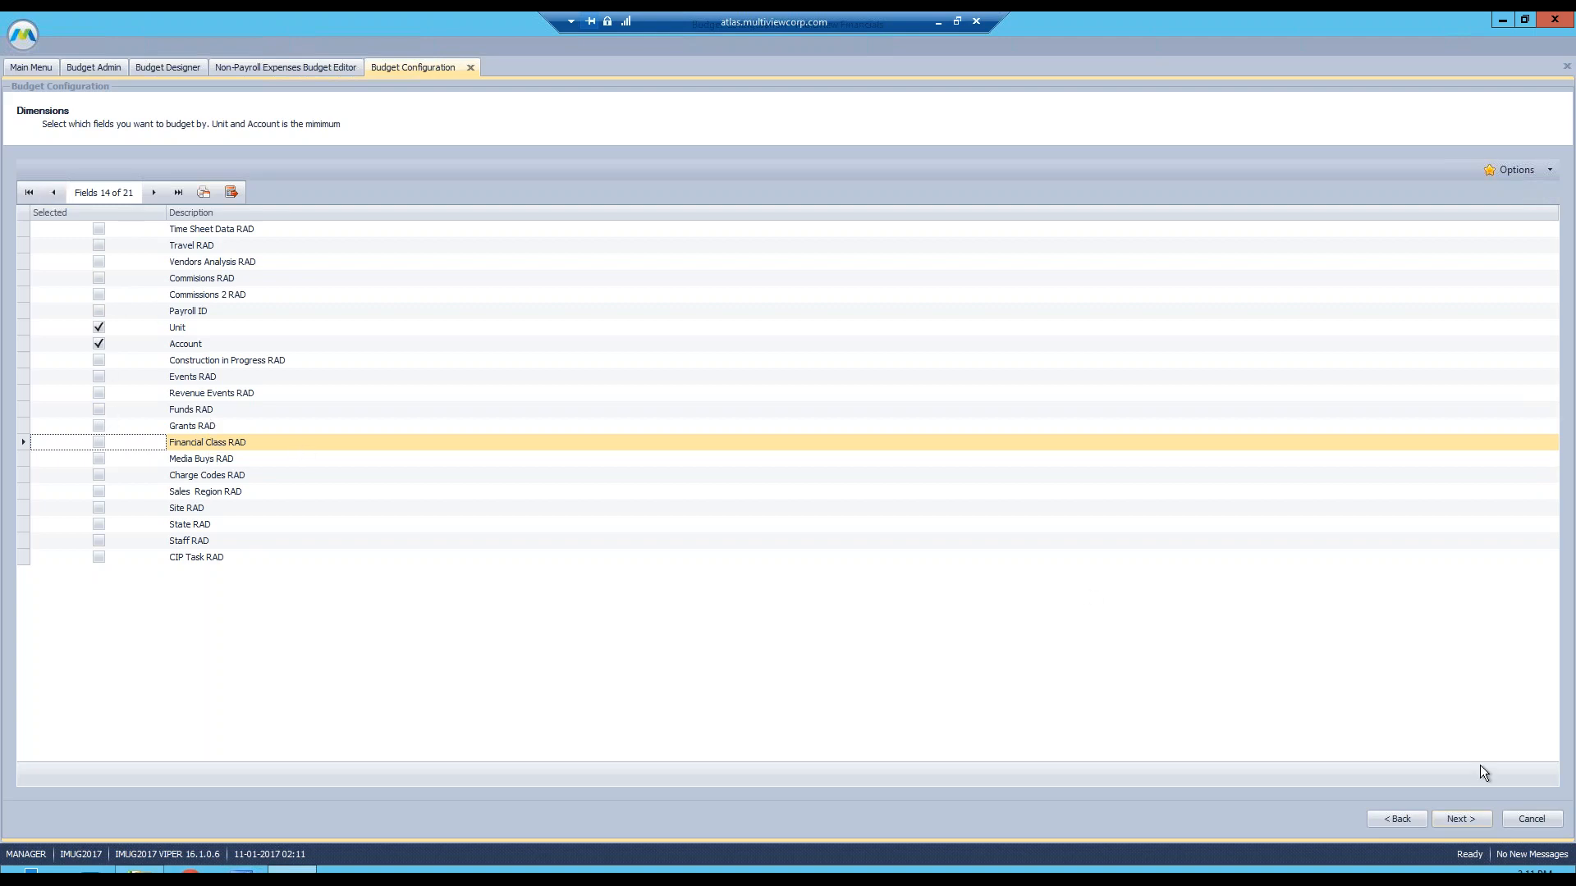
click(1462, 818)
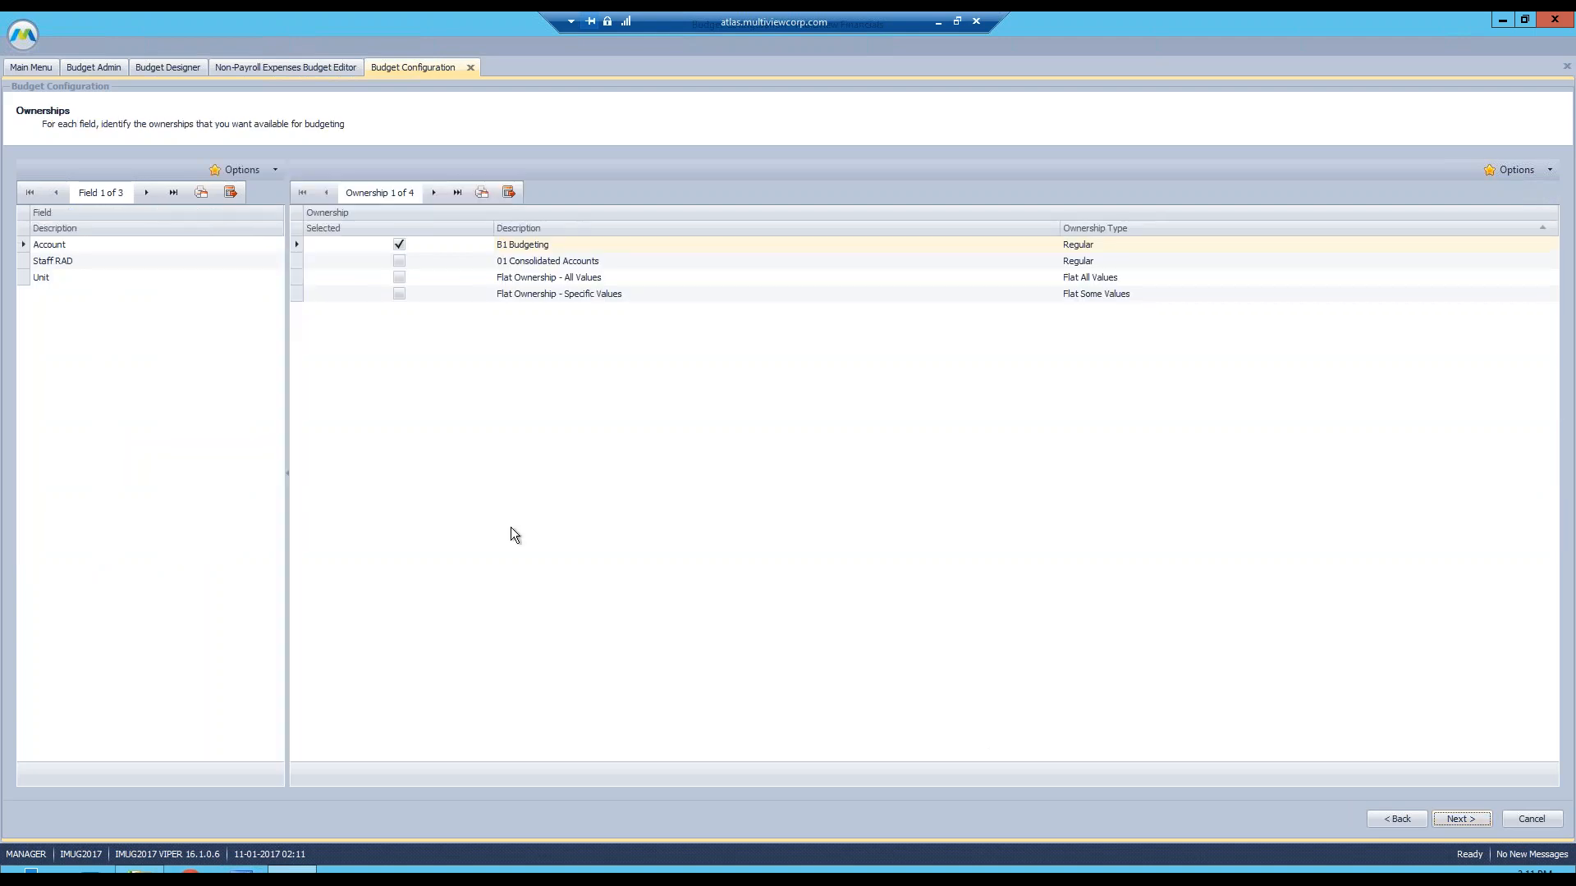
- Examine the ownerships of the Unit field and continue through Data Entry to the GL Data page
click(47, 276)
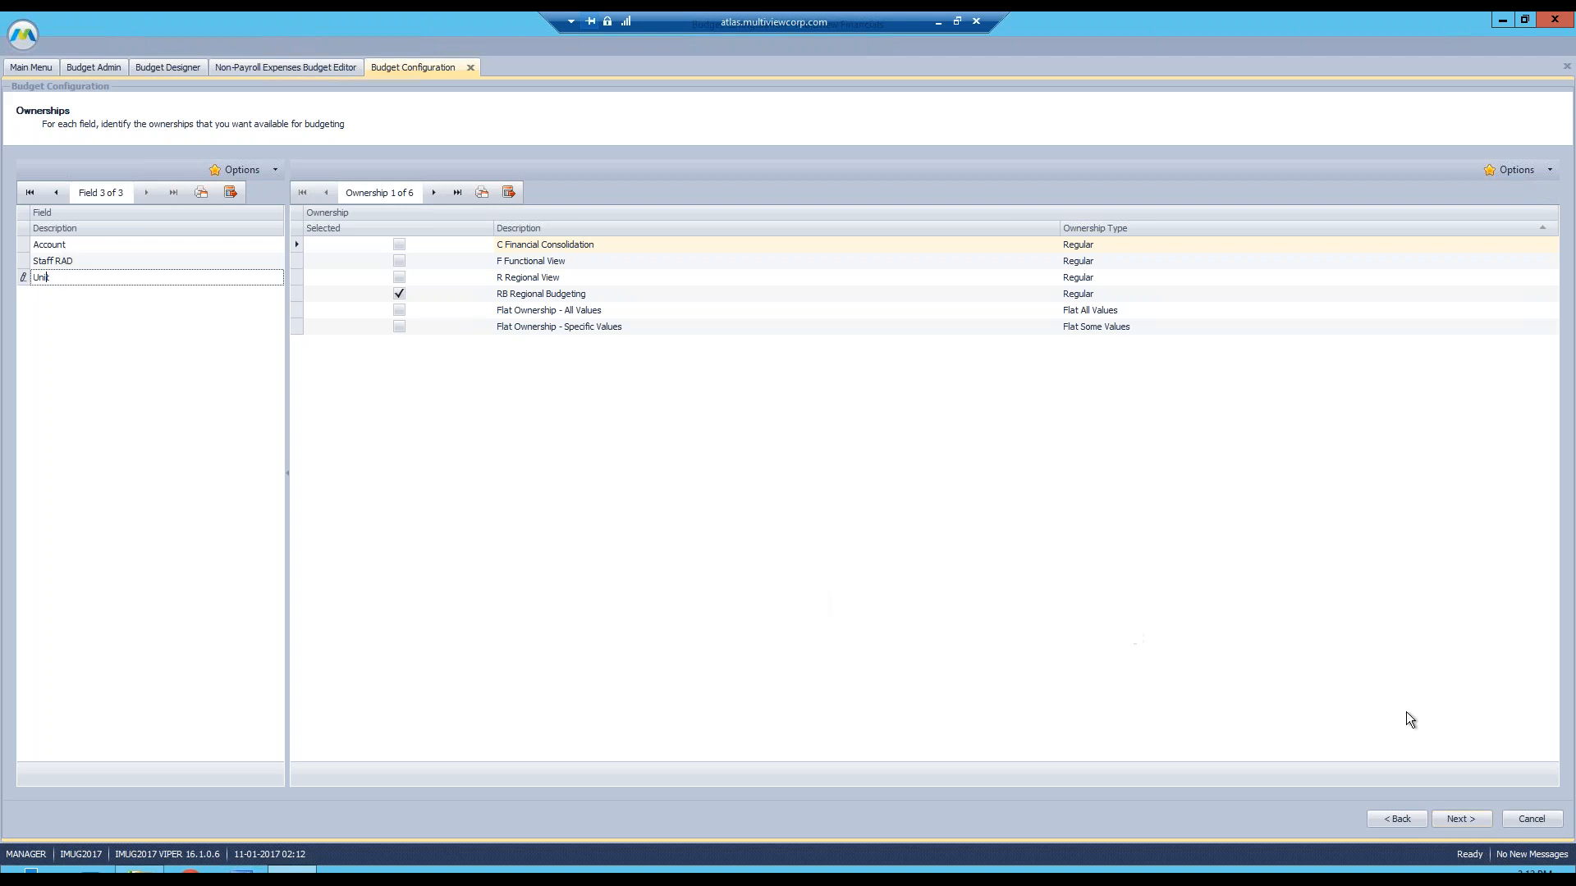
click(1460, 818)
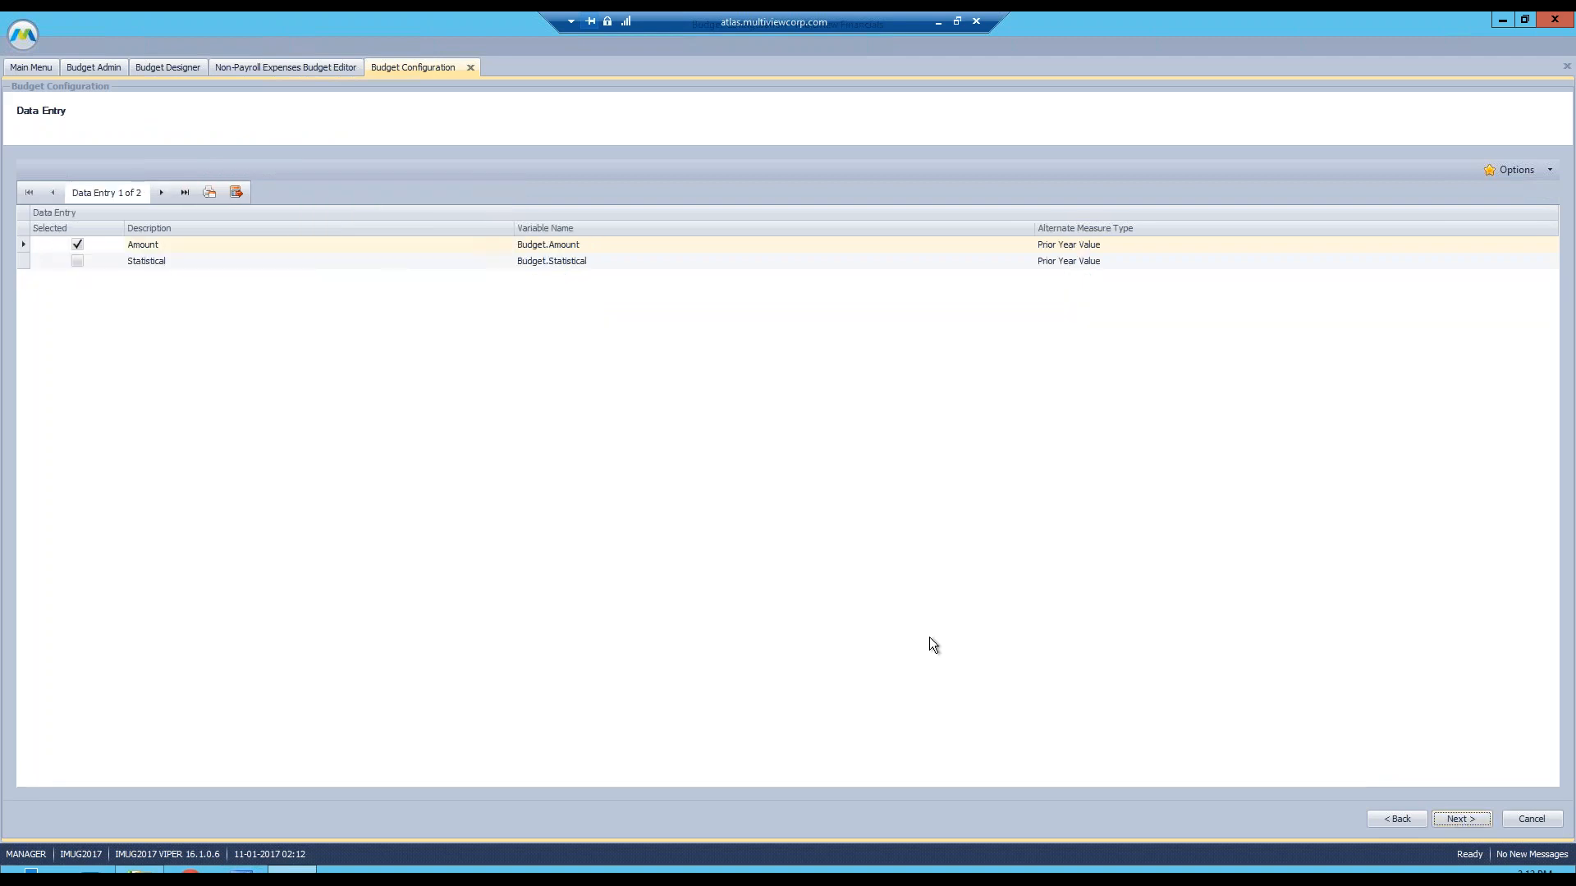
click(1457, 818)
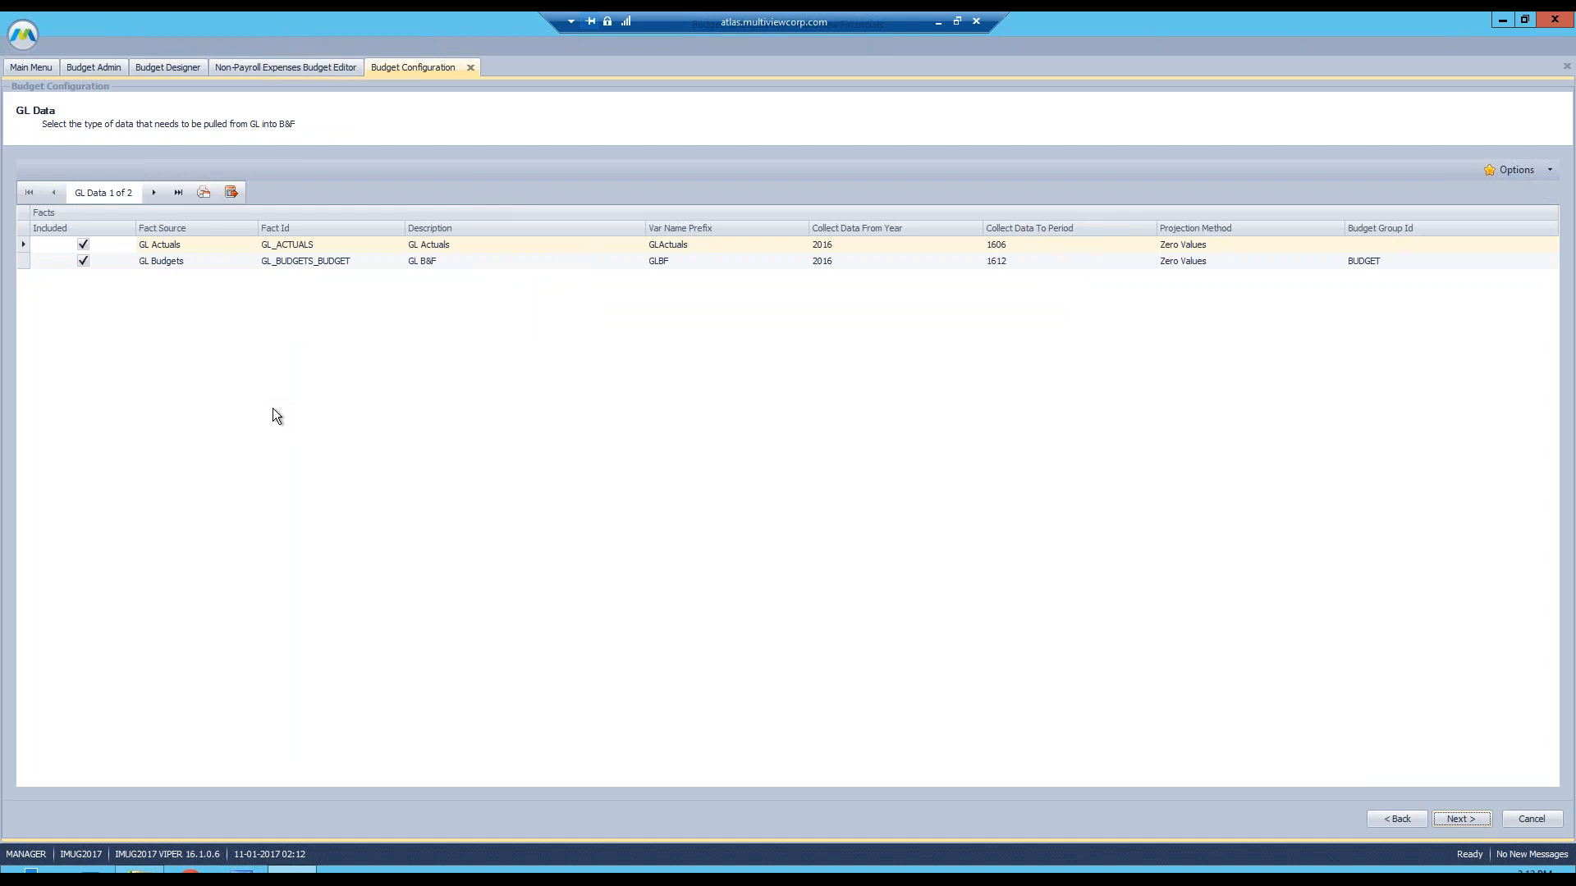
- Set the Collect Data From Year of the GL Actuals fact to 2016
click(189, 245)
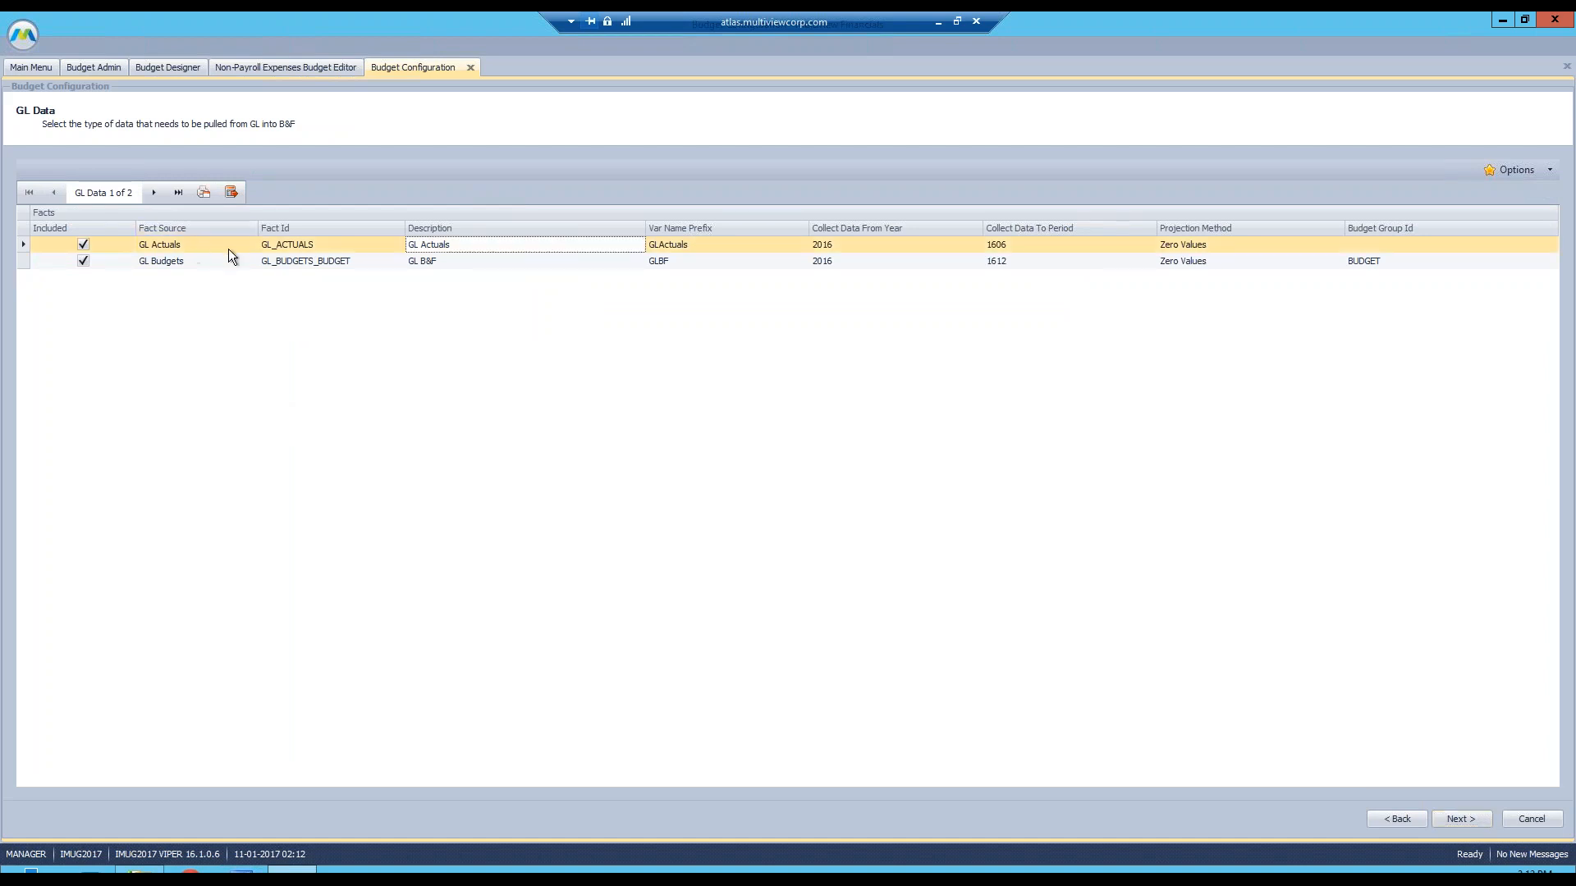
click(862, 246)
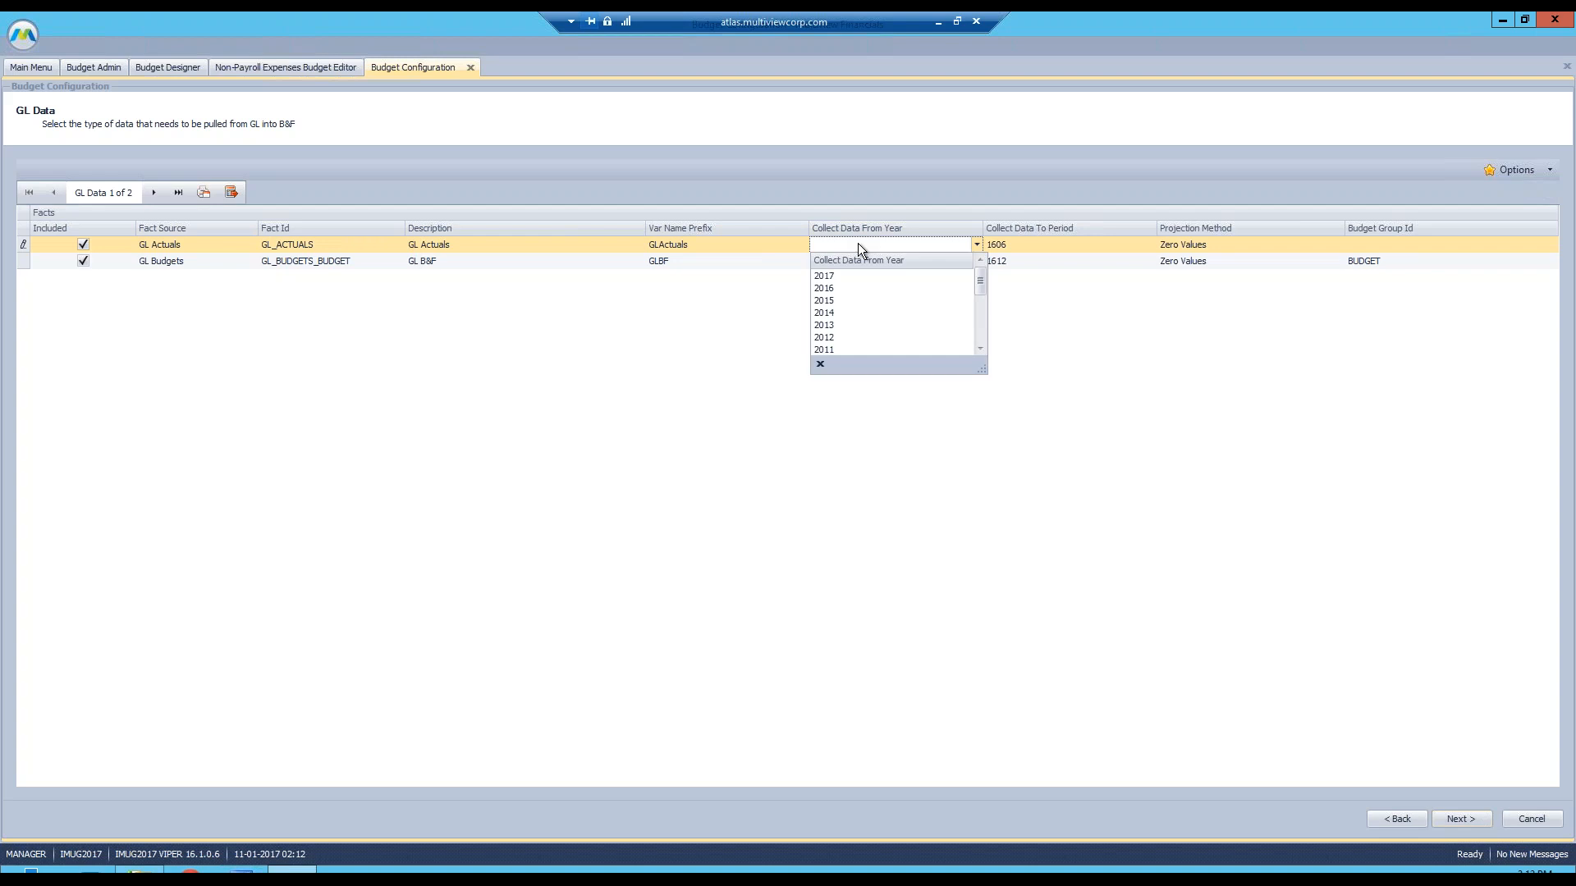
click(839, 287)
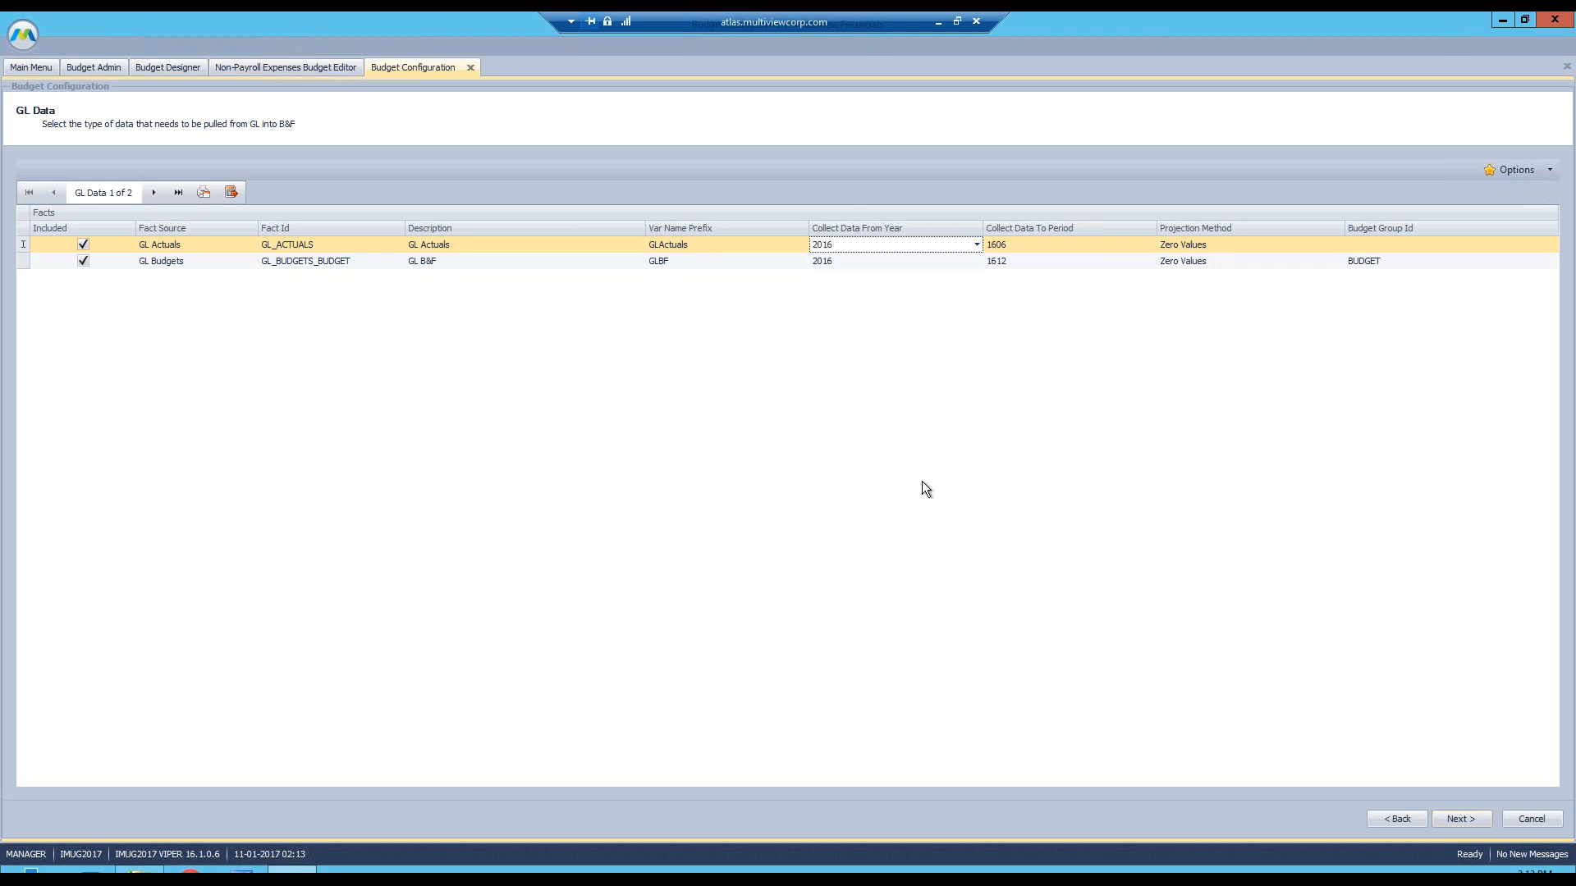
- Check the GL Actuals end period and projection methods and the GL Budgets end period, and continue to the Measures page
click(1053, 246)
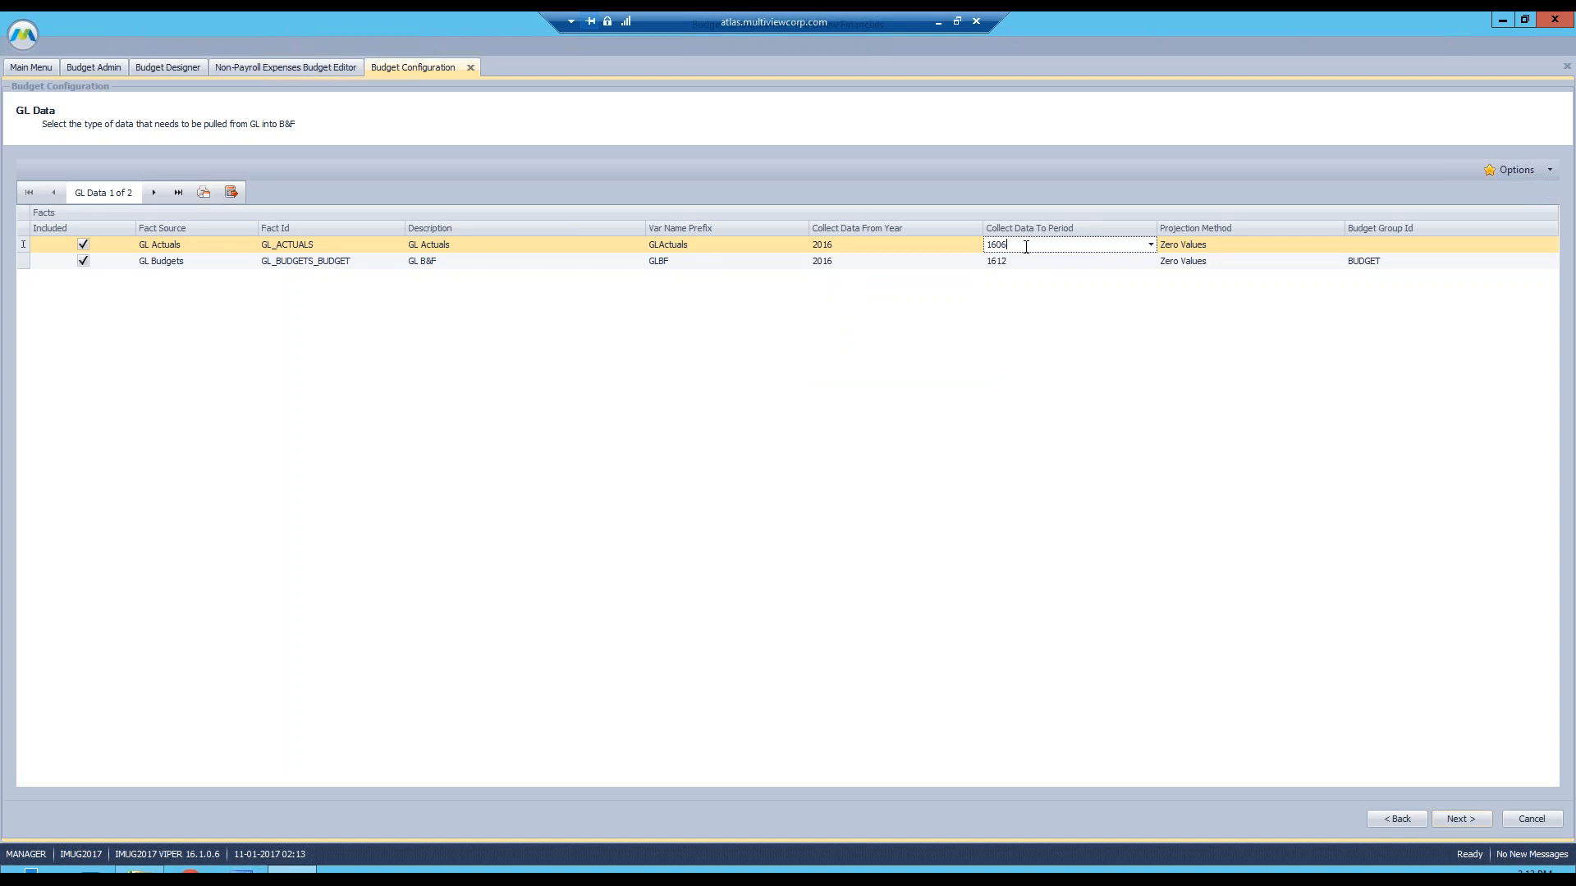
double_click(999, 244)
click(1018, 245)
drag(1021, 245, 986, 245)
click(1270, 244)
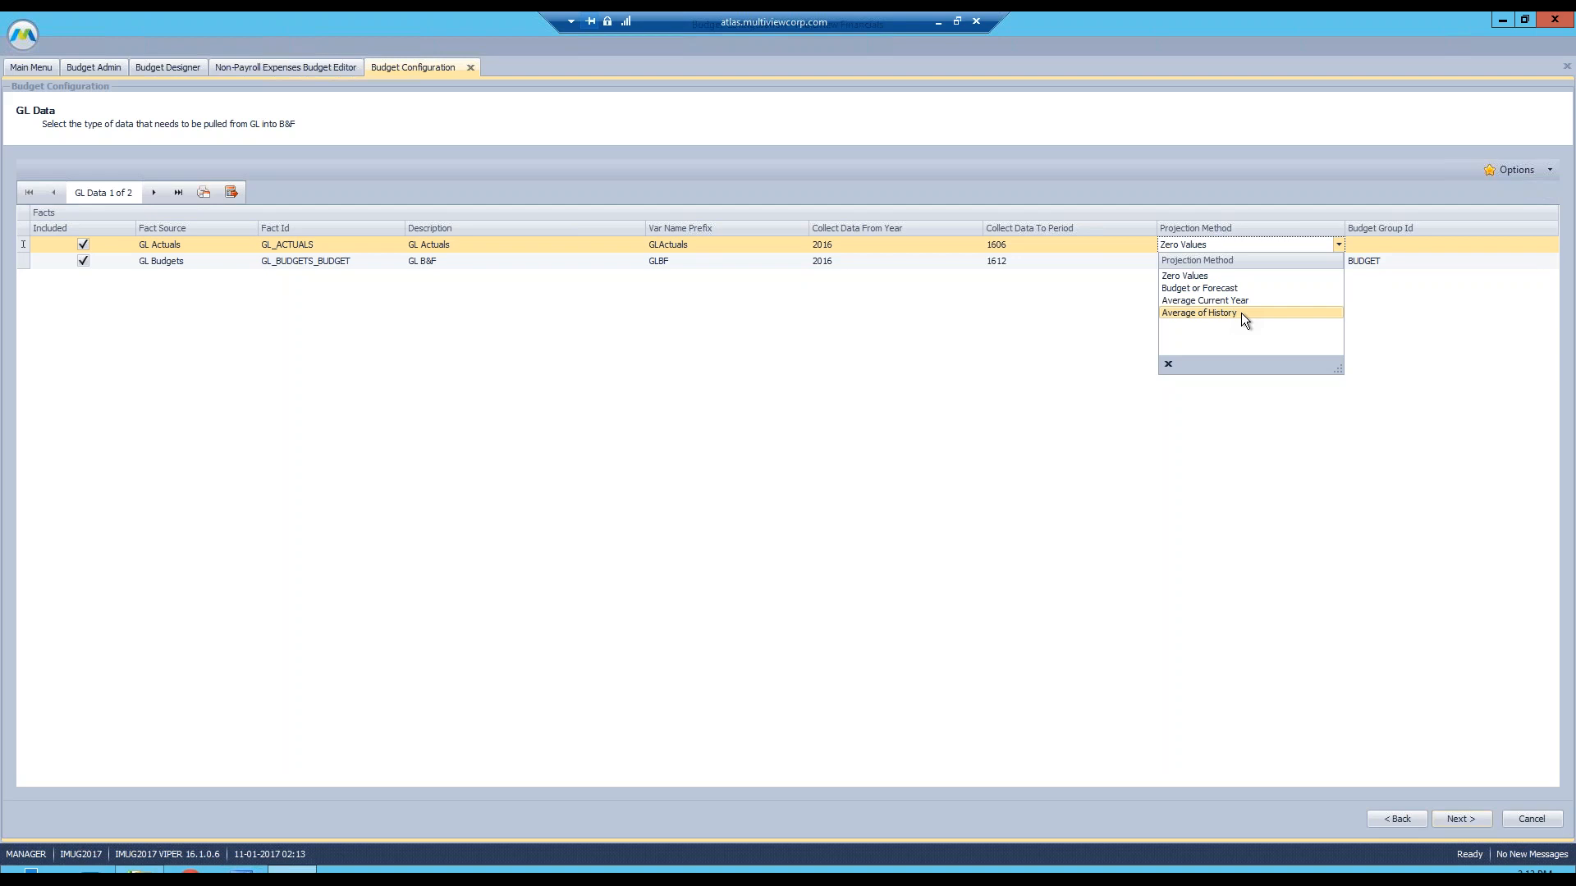
click(1135, 509)
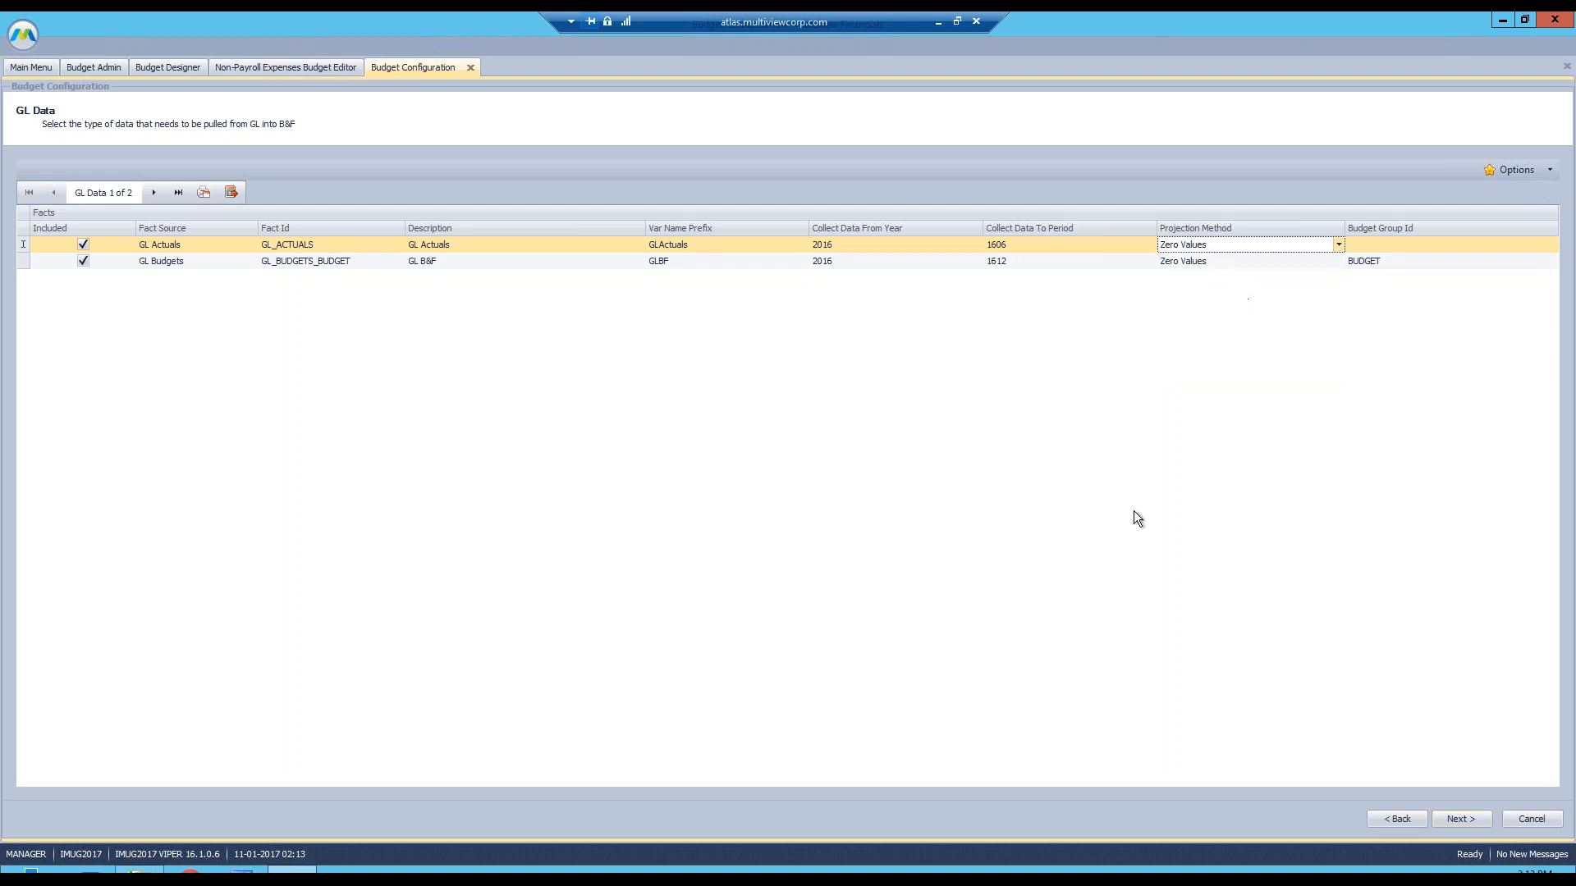
click(1089, 264)
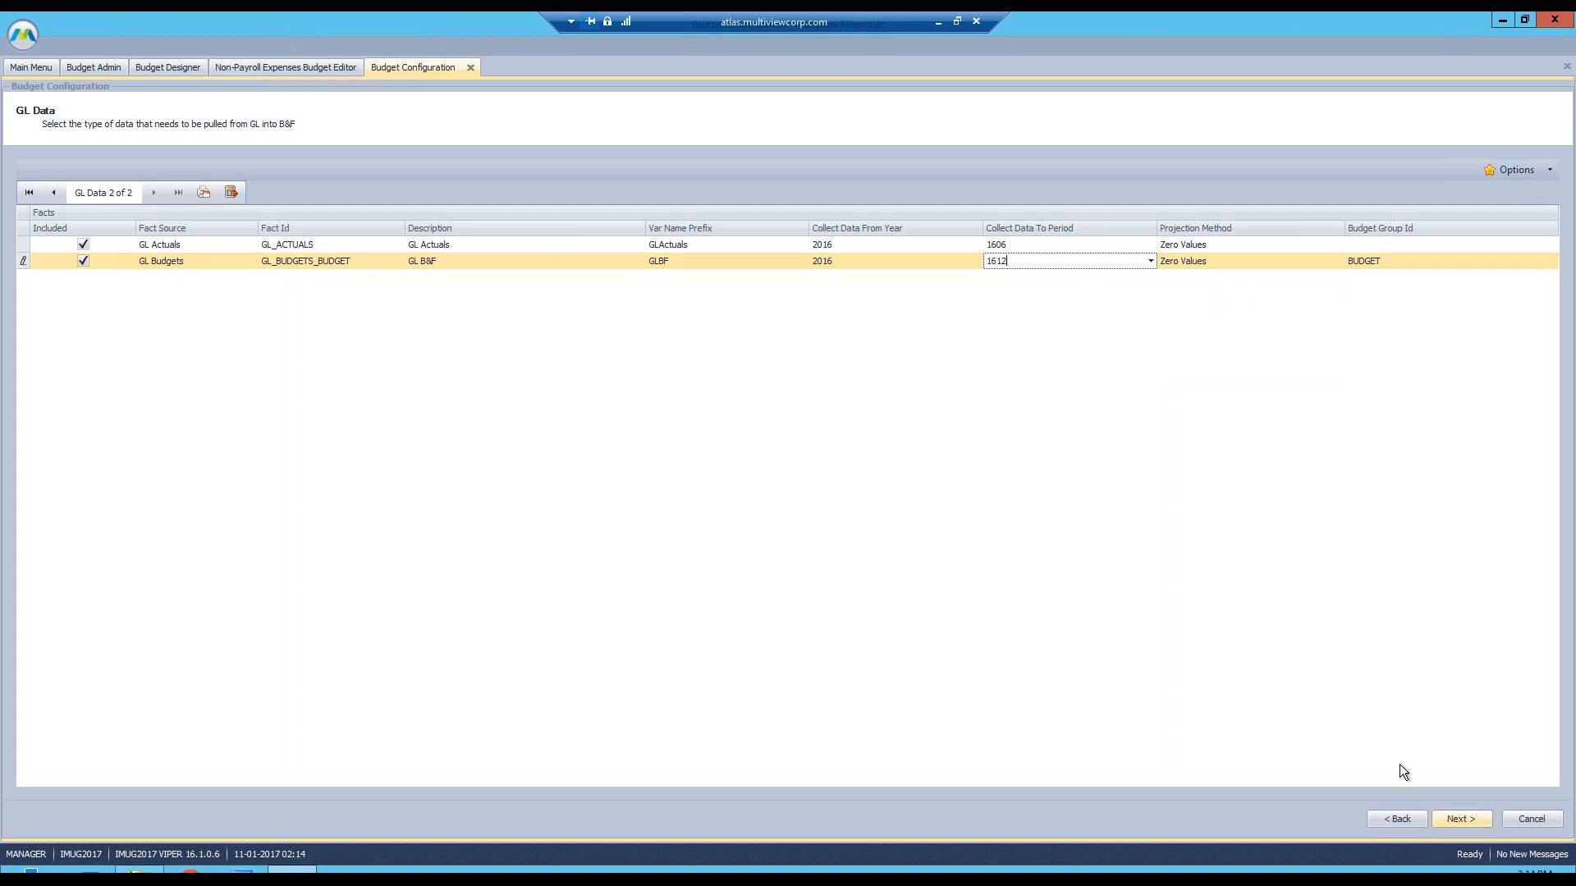
click(1469, 819)
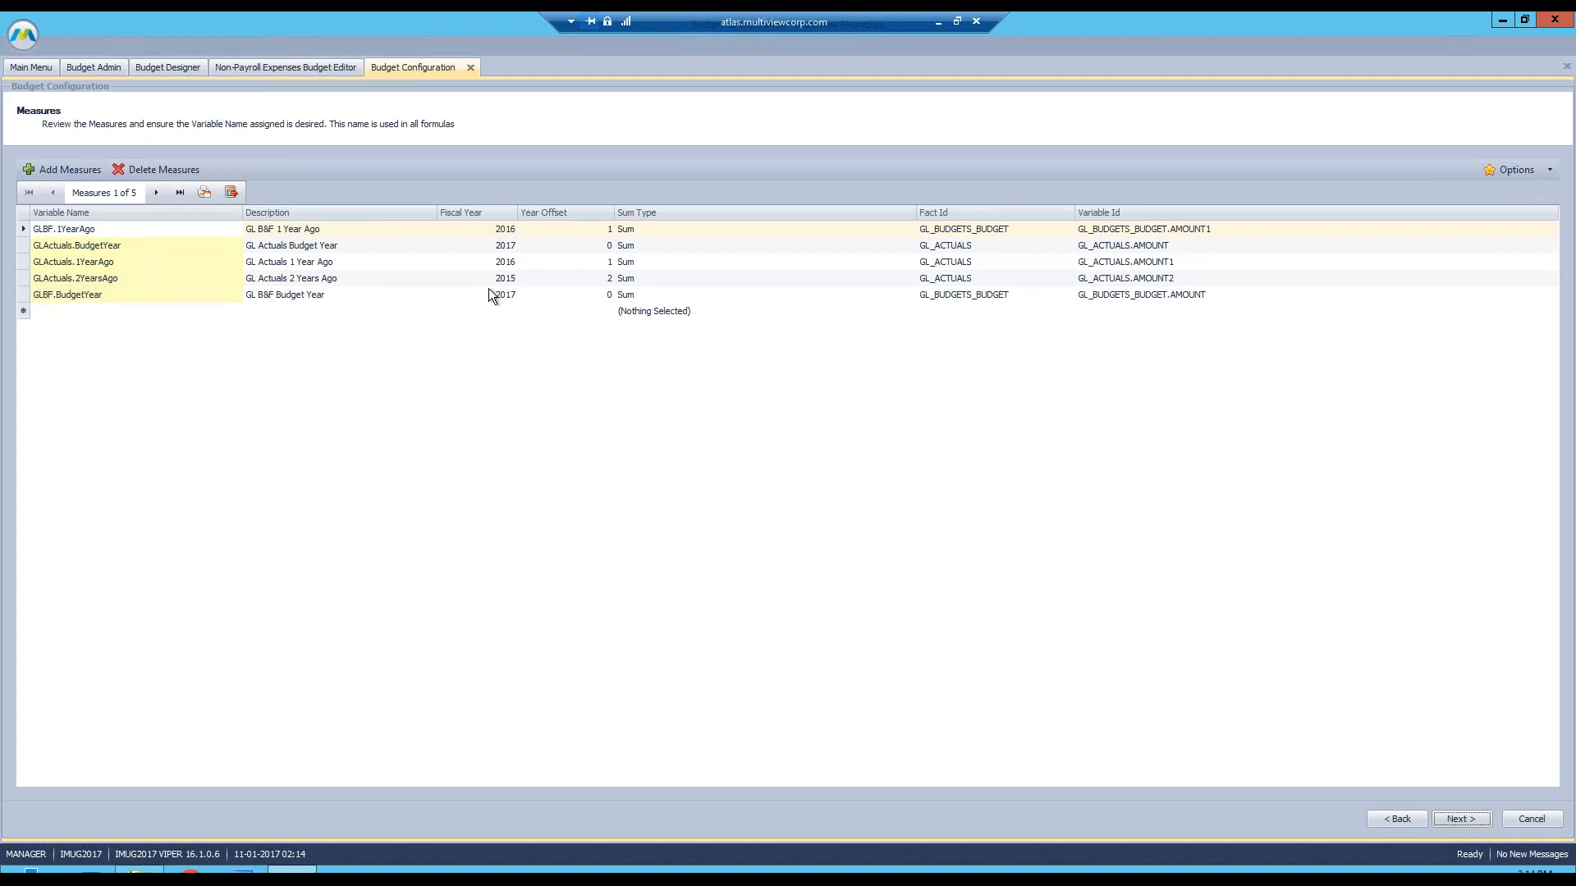
- Sort the measures by fiscal year in descending order
click(504, 246)
click(495, 214)
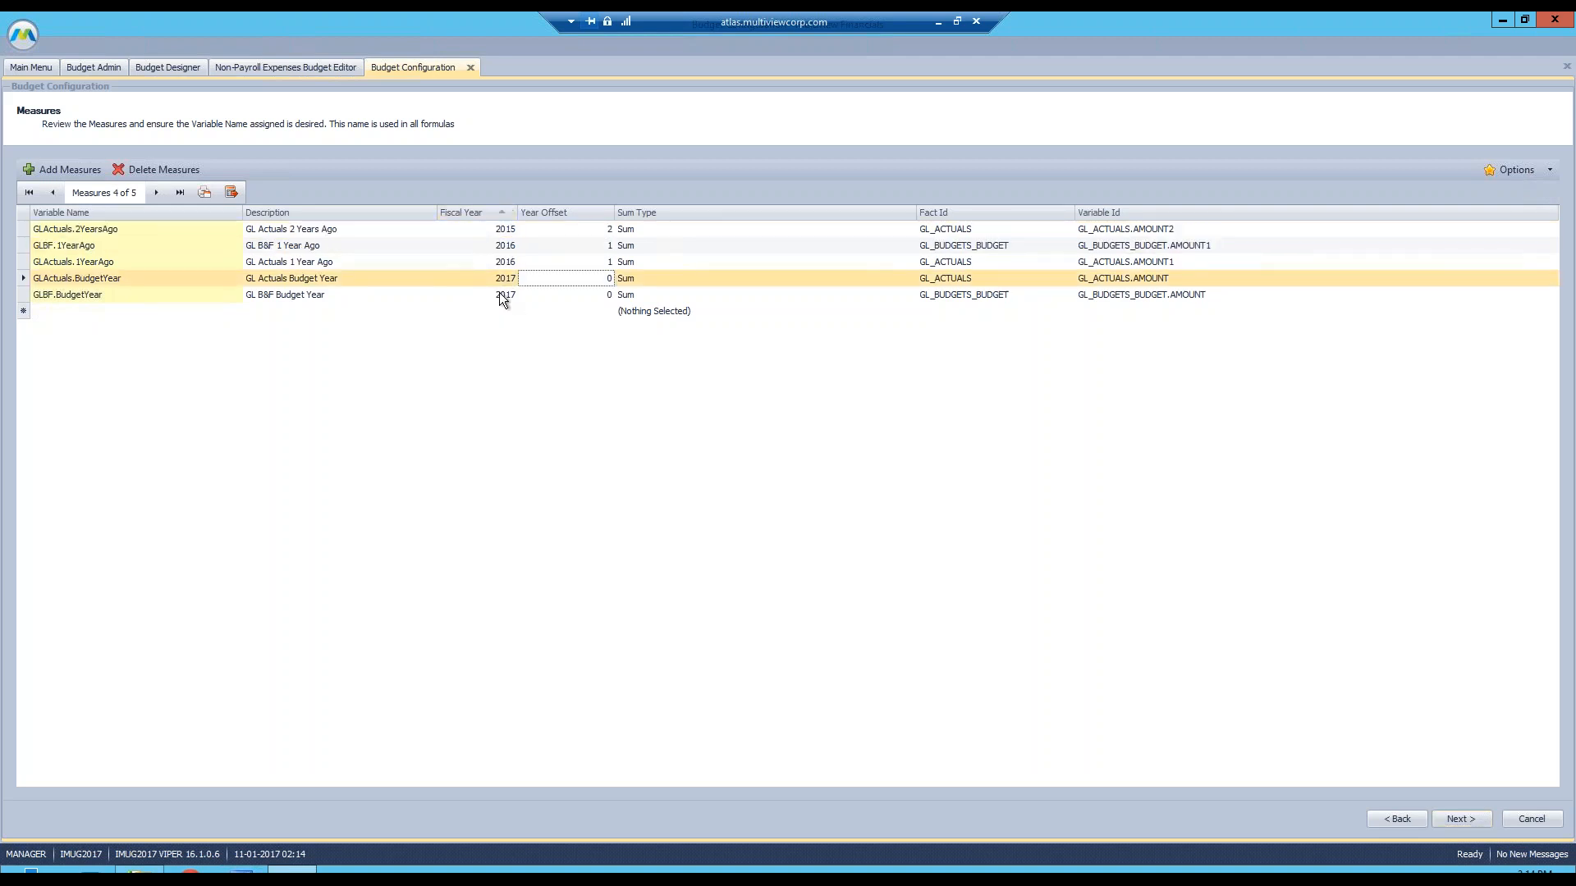
click(485, 213)
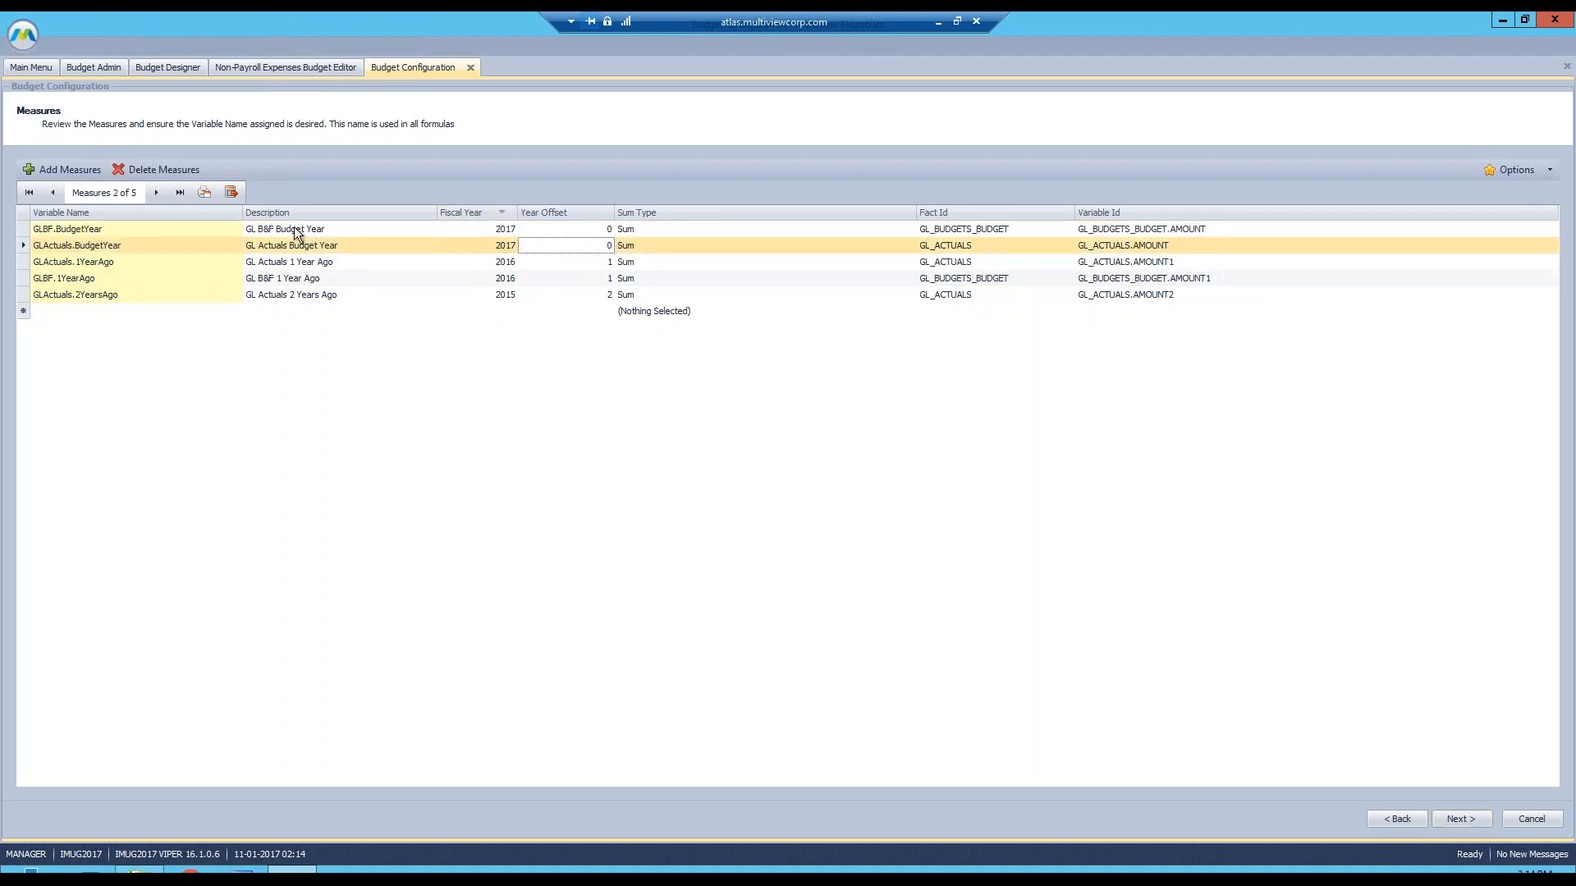
- Review the measures' variable names and descriptions, and continue through the Analysts page to the end of the wizard
click(320, 229)
click(82, 229)
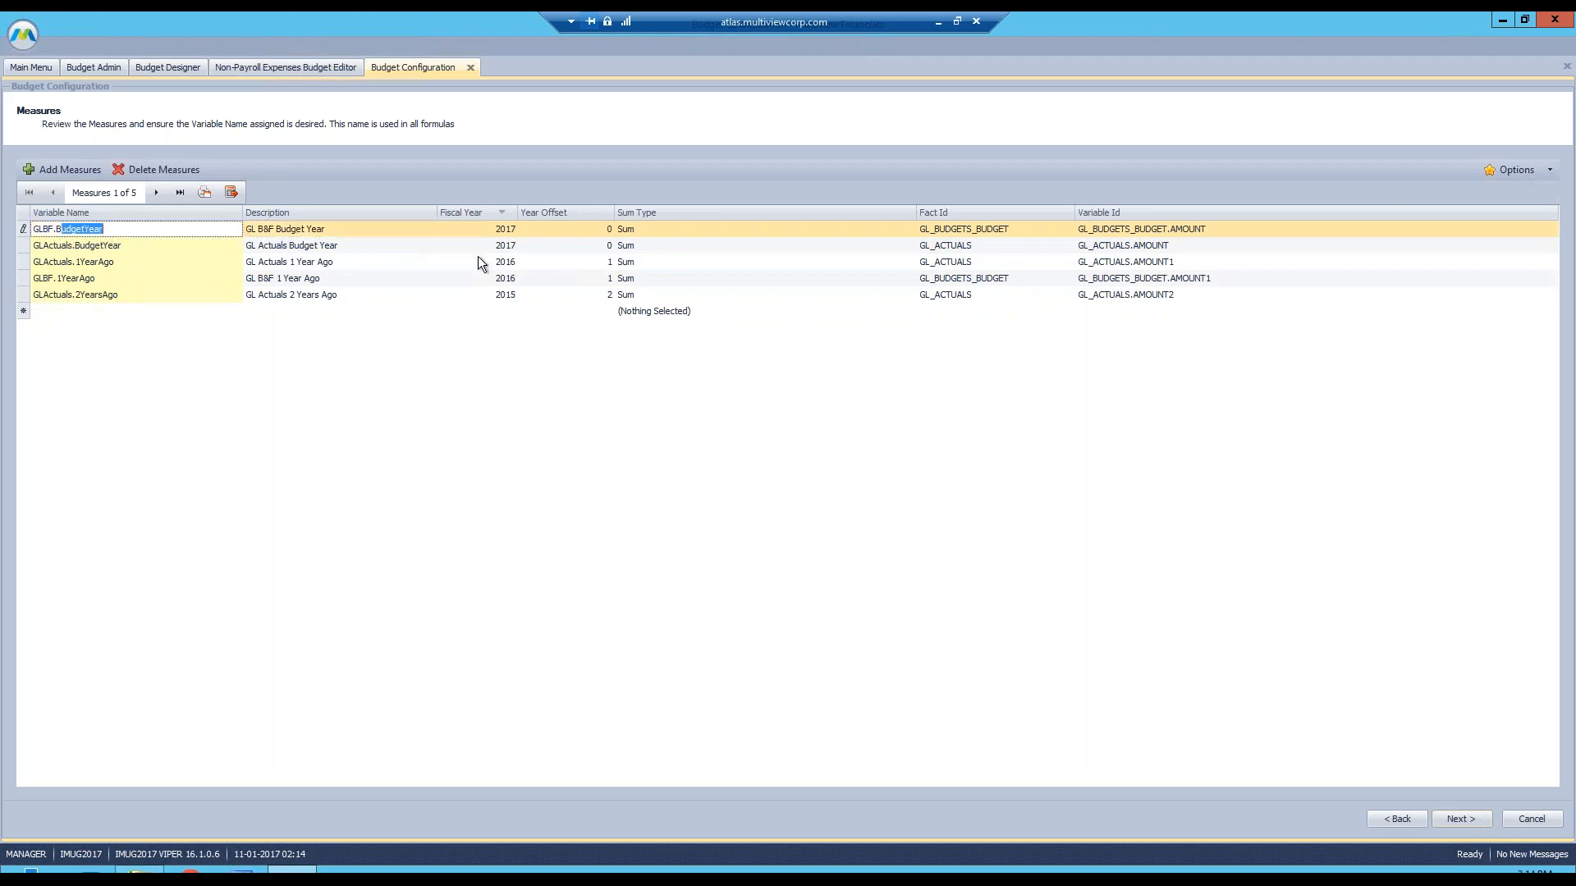
click(283, 262)
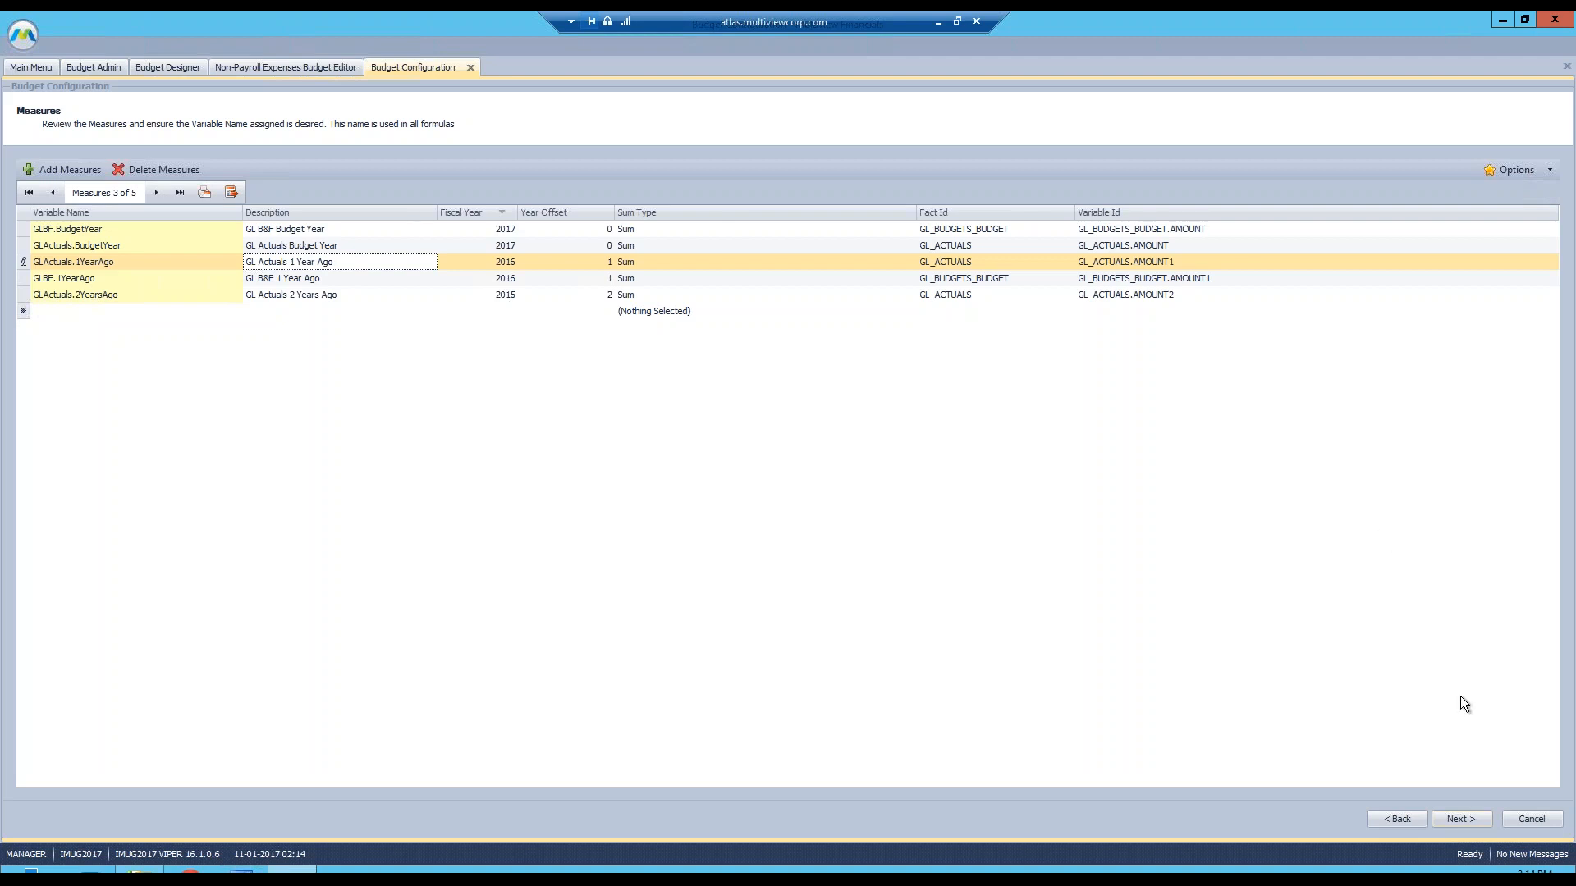
click(1461, 818)
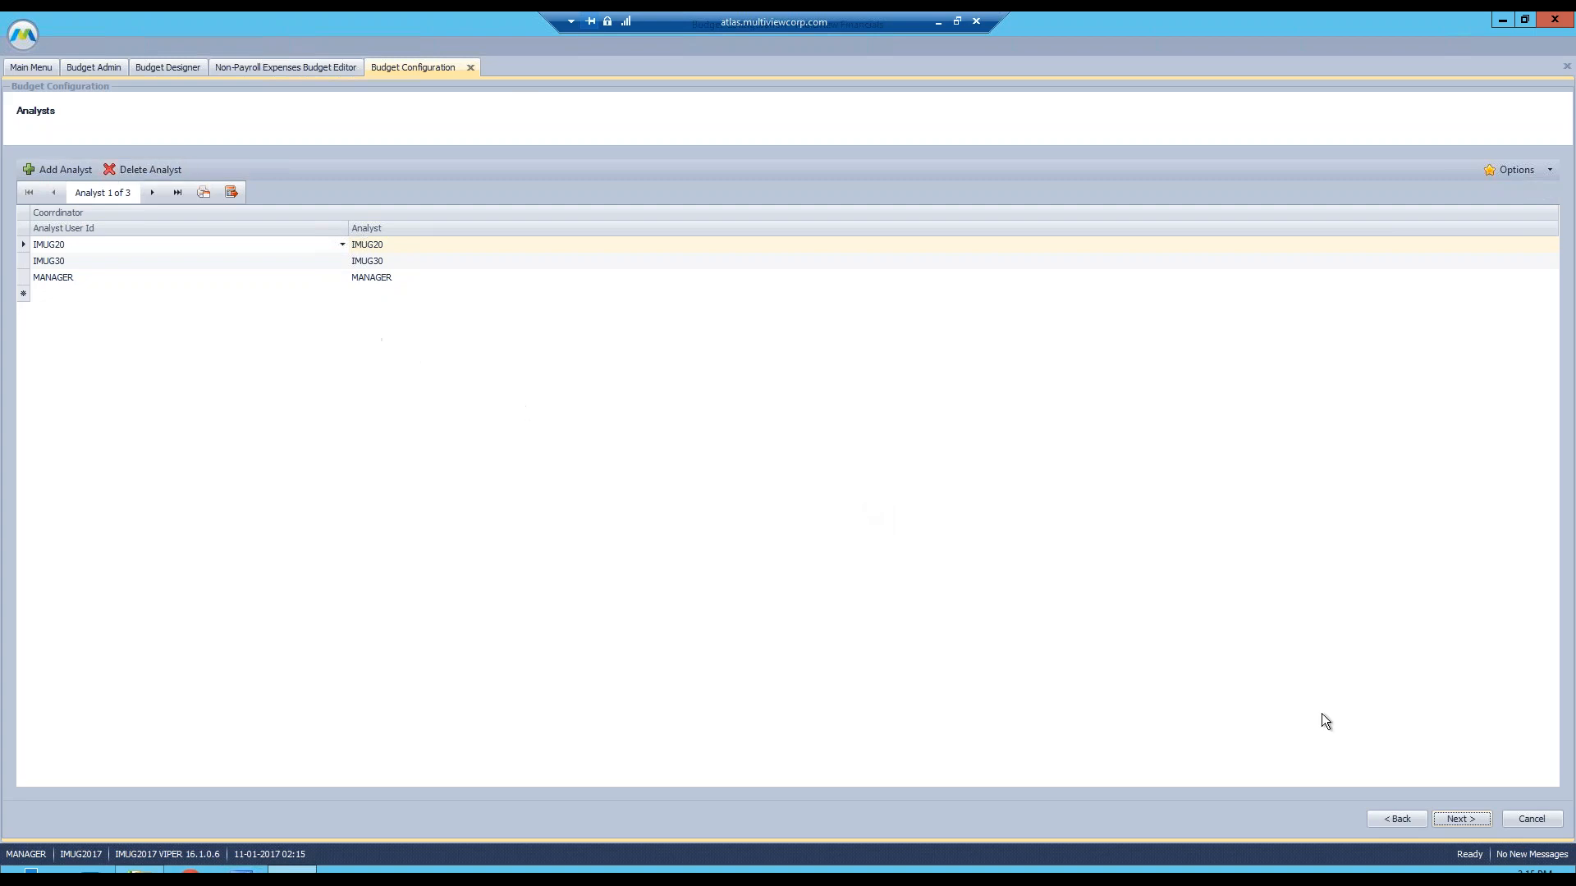
click(1457, 821)
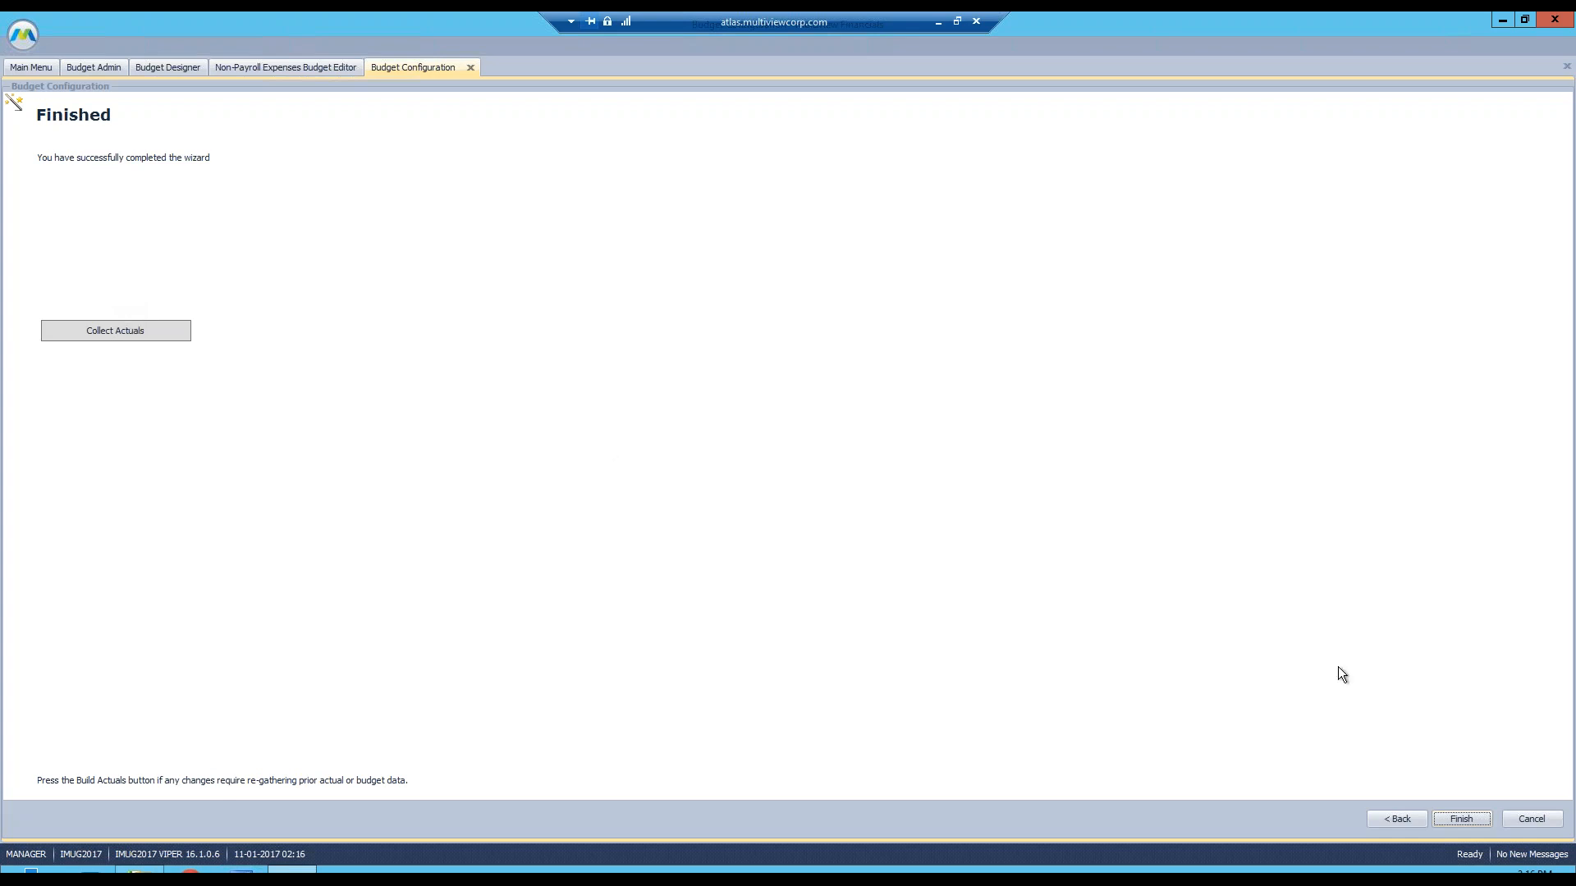
- Cancel out of the Budget Configuration wizard and switch to the workbook process diagram in the Budget Designer
click(1529, 818)
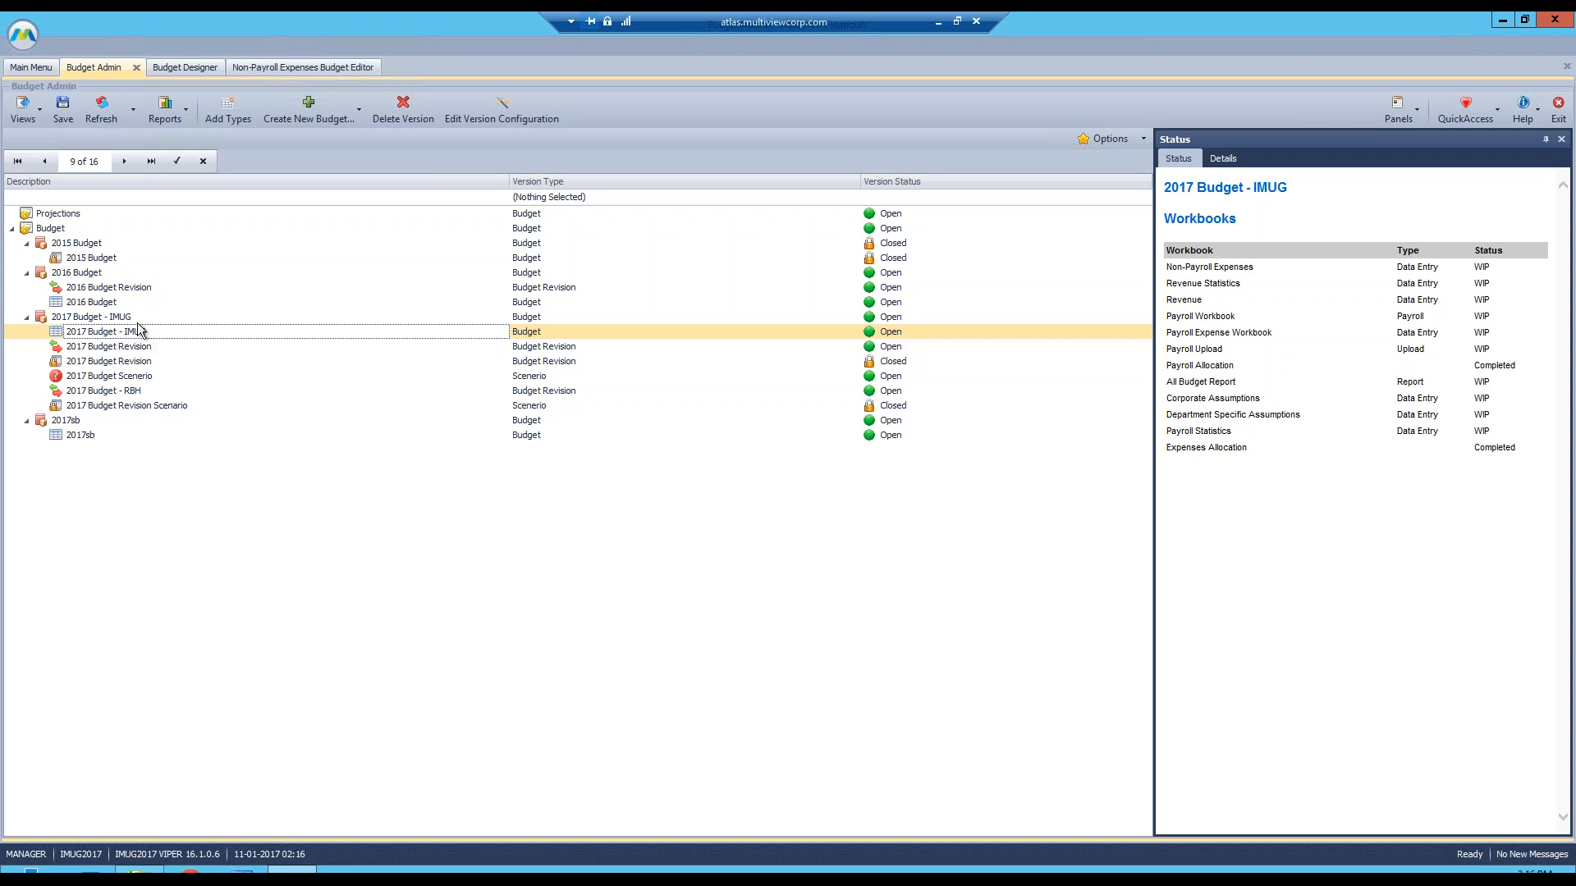
click(357, 115)
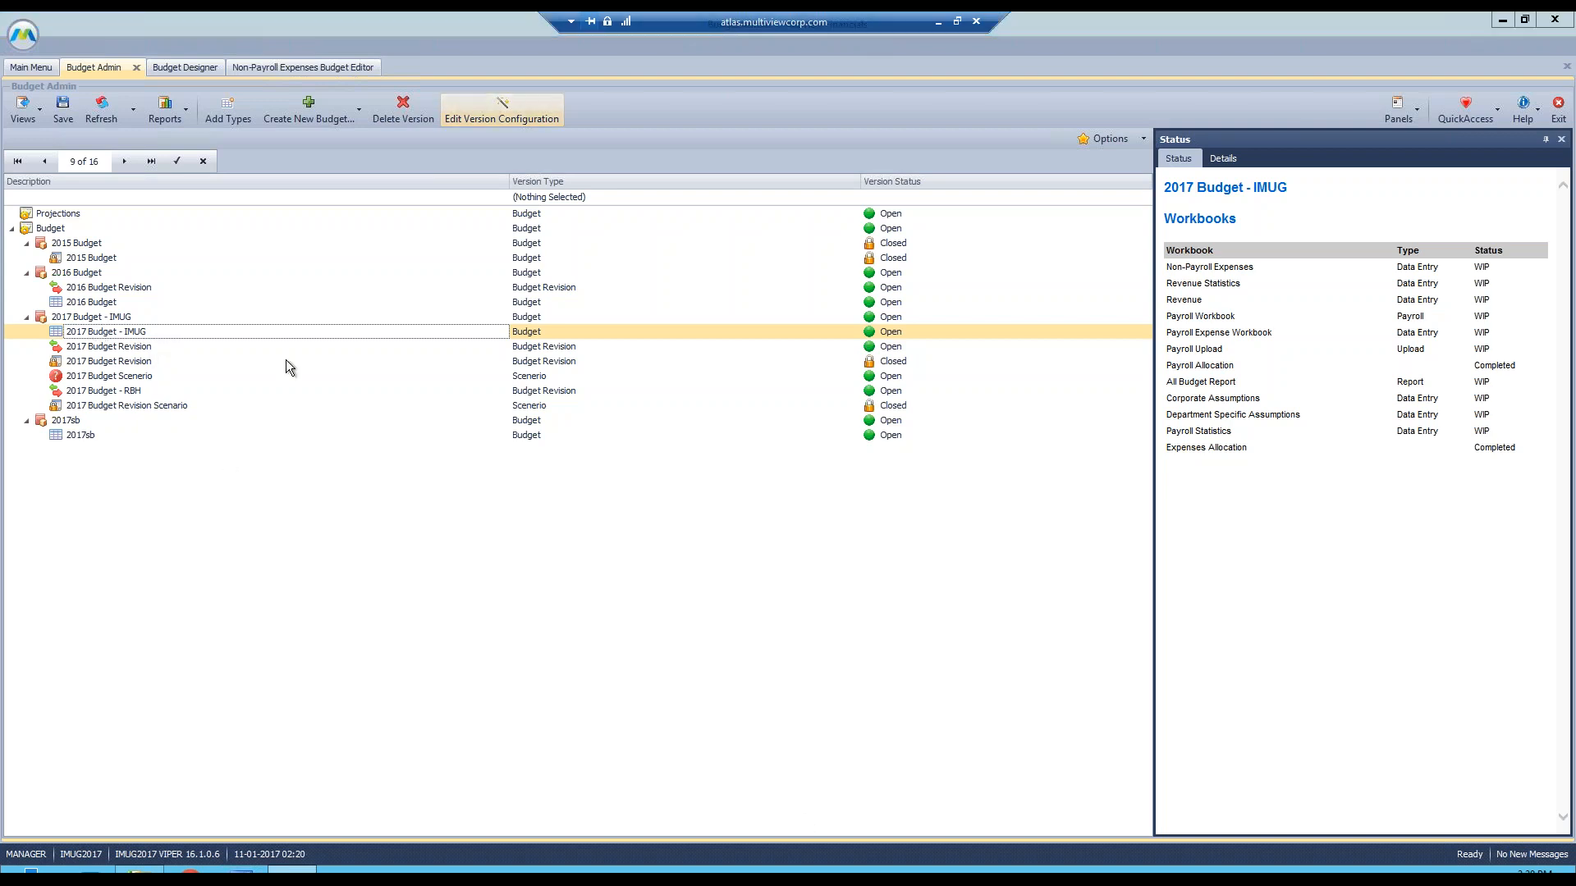
click(839, 478)
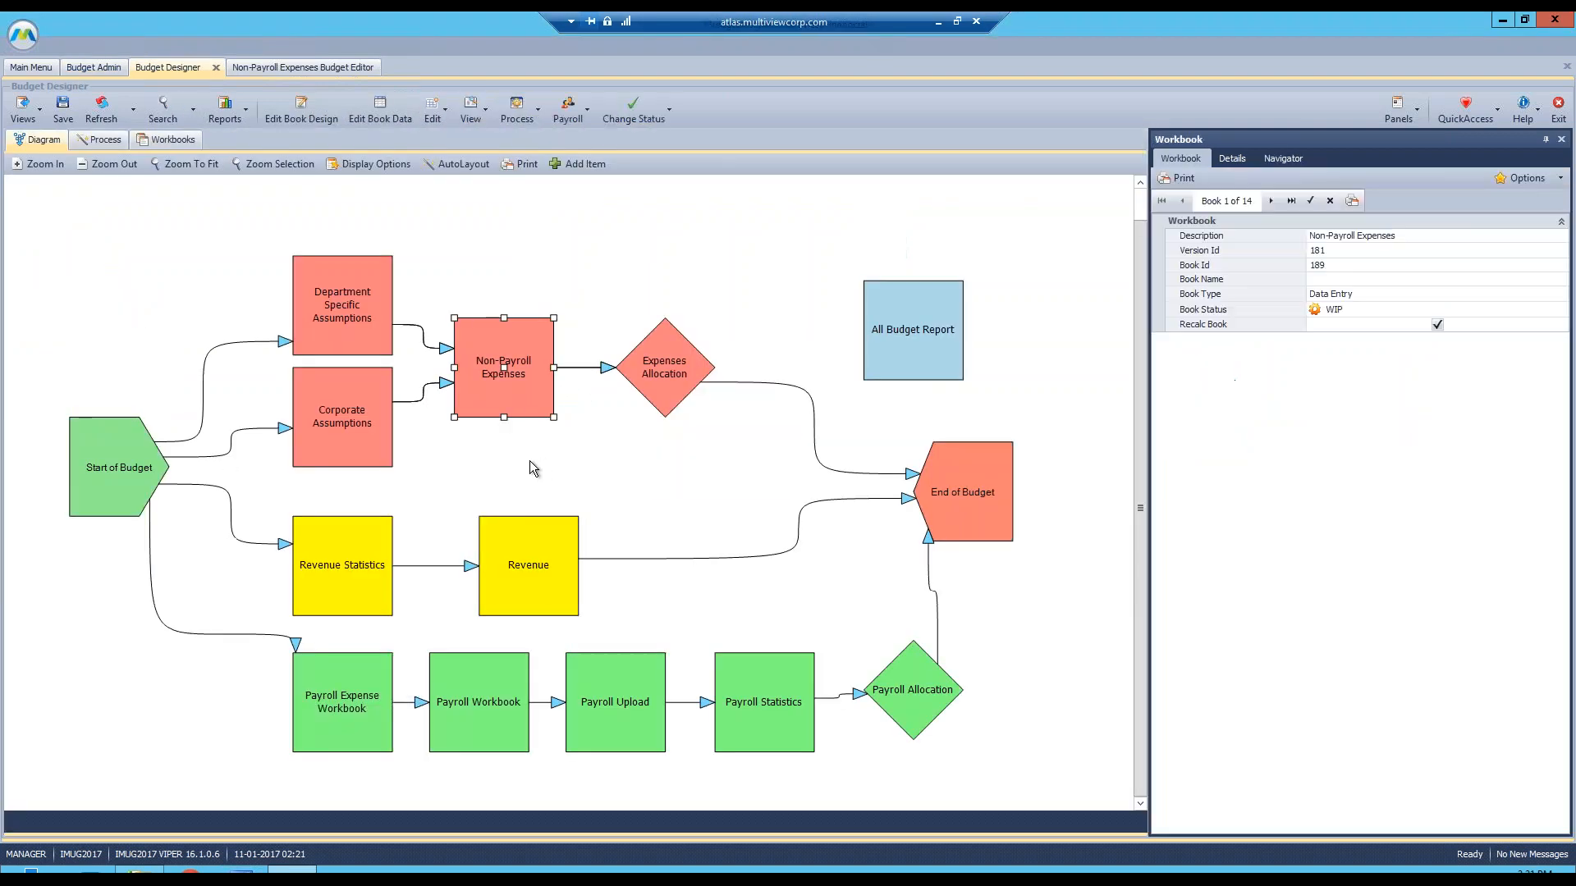
double_click(509, 347)
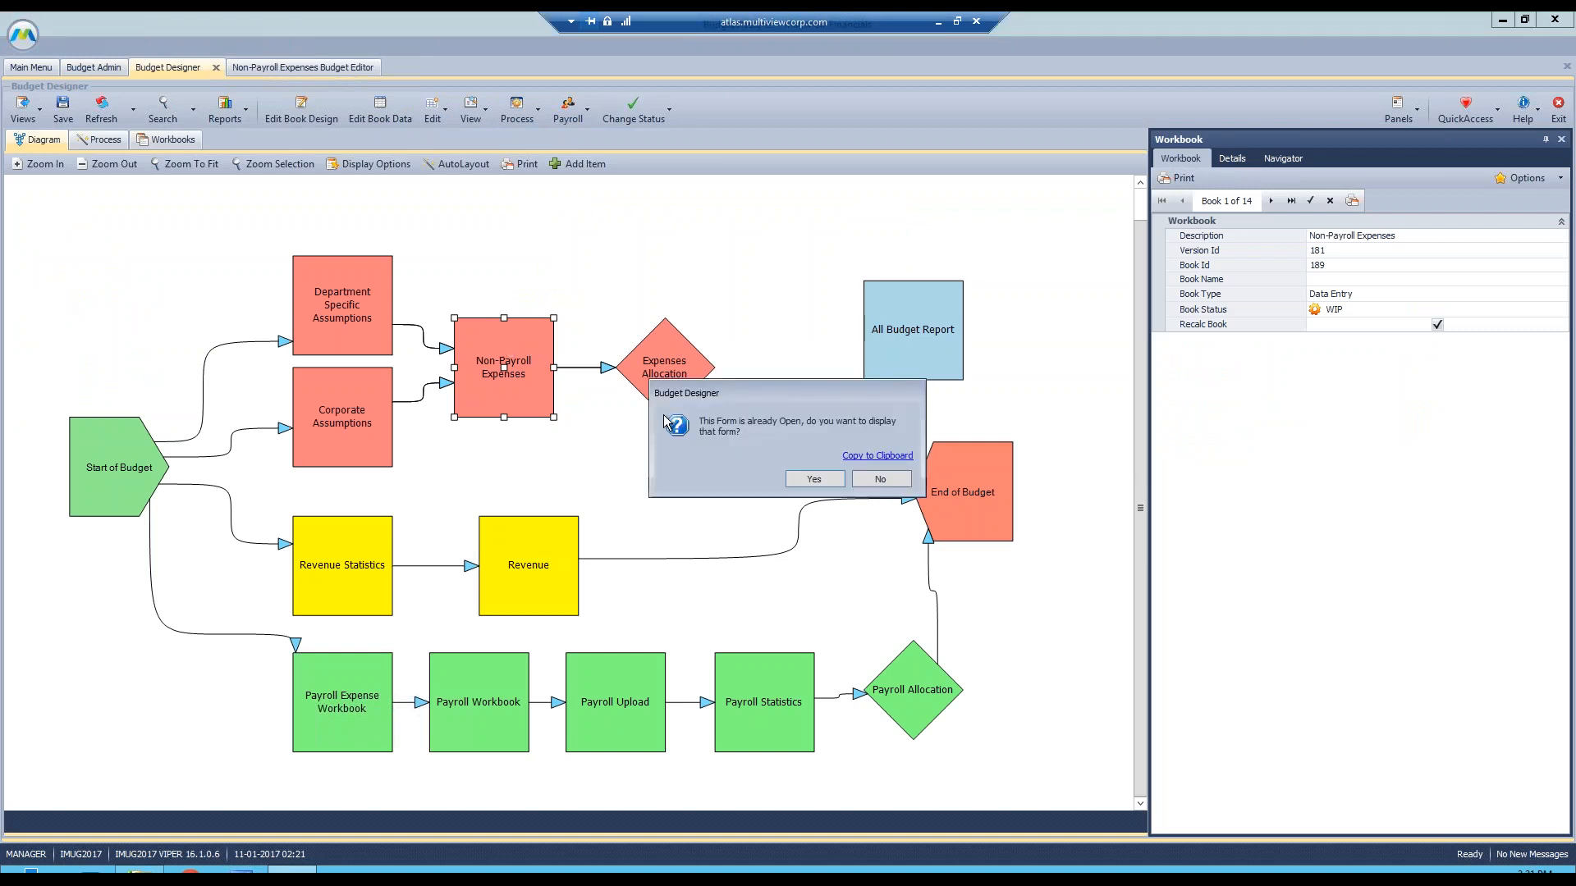
click(884, 484)
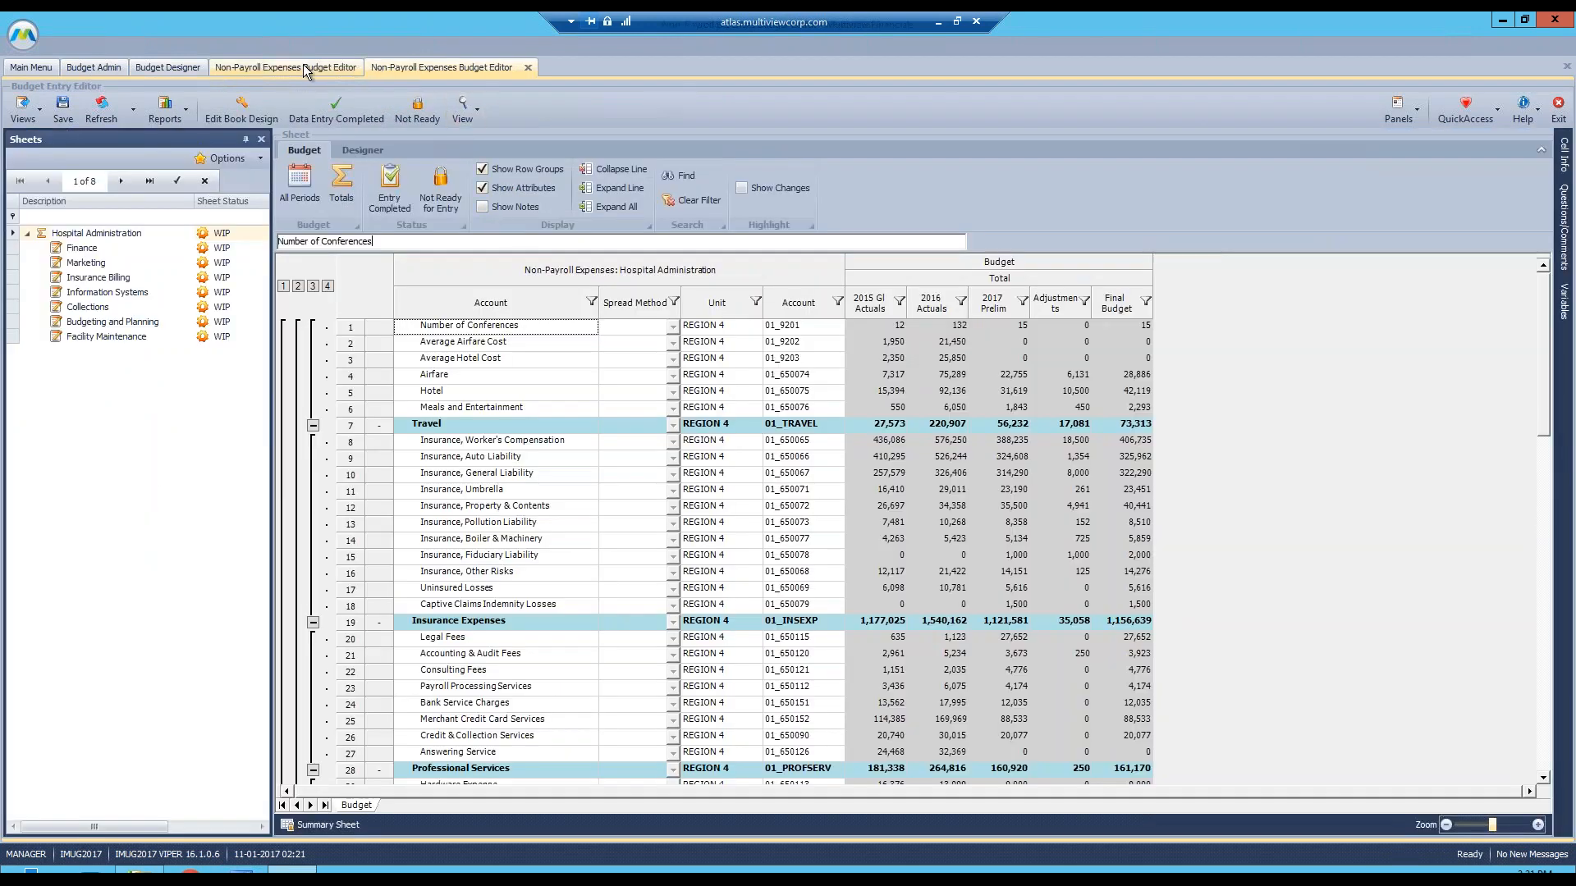
click(310, 68)
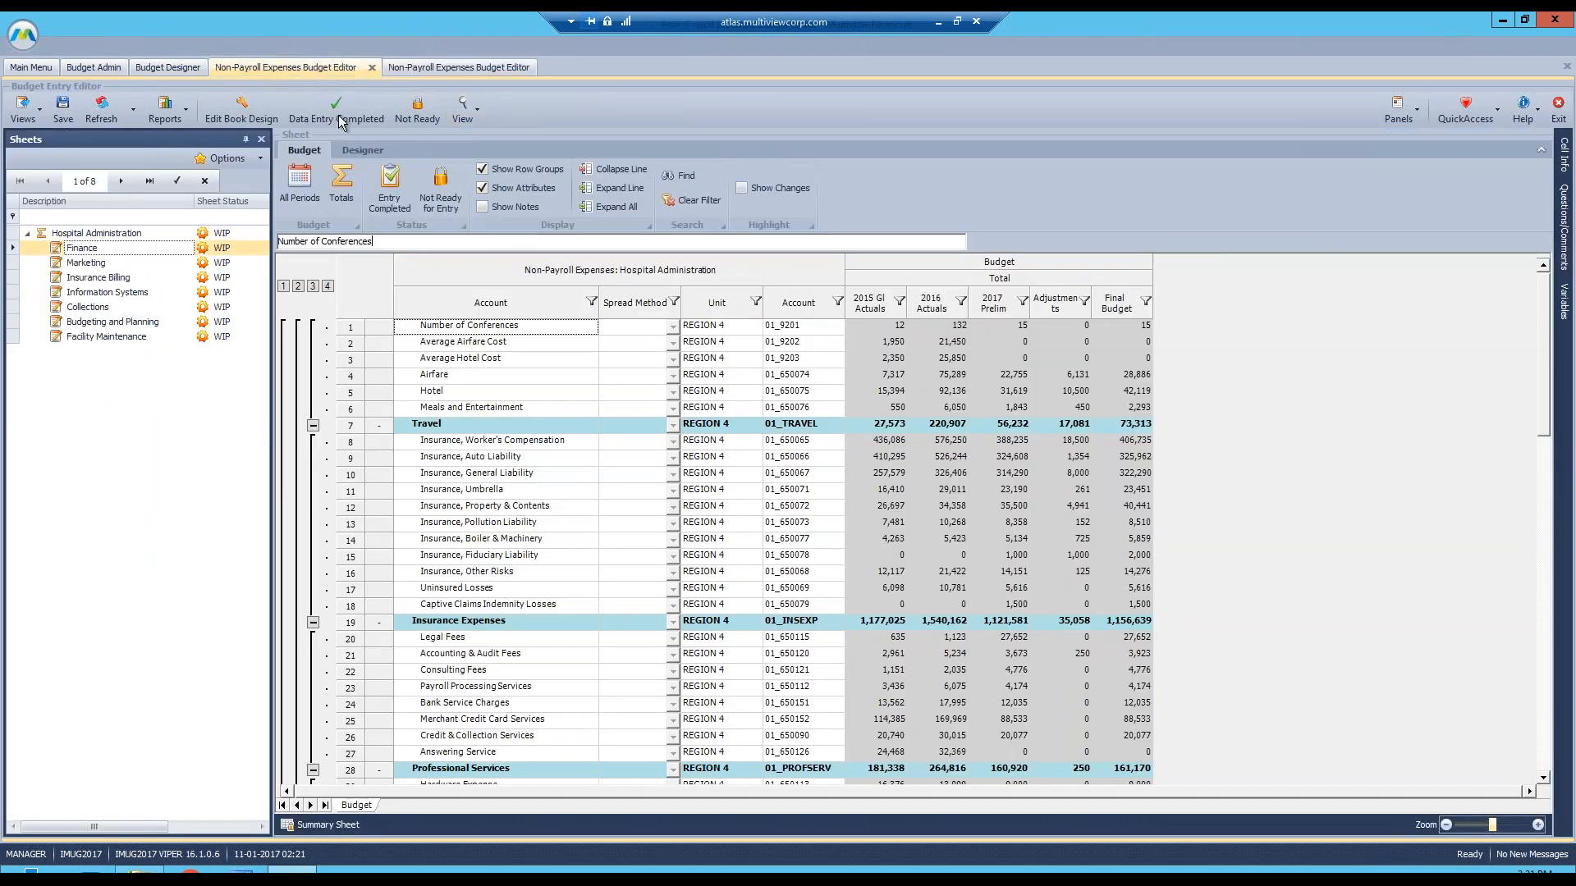
click(492, 68)
click(527, 67)
click(171, 67)
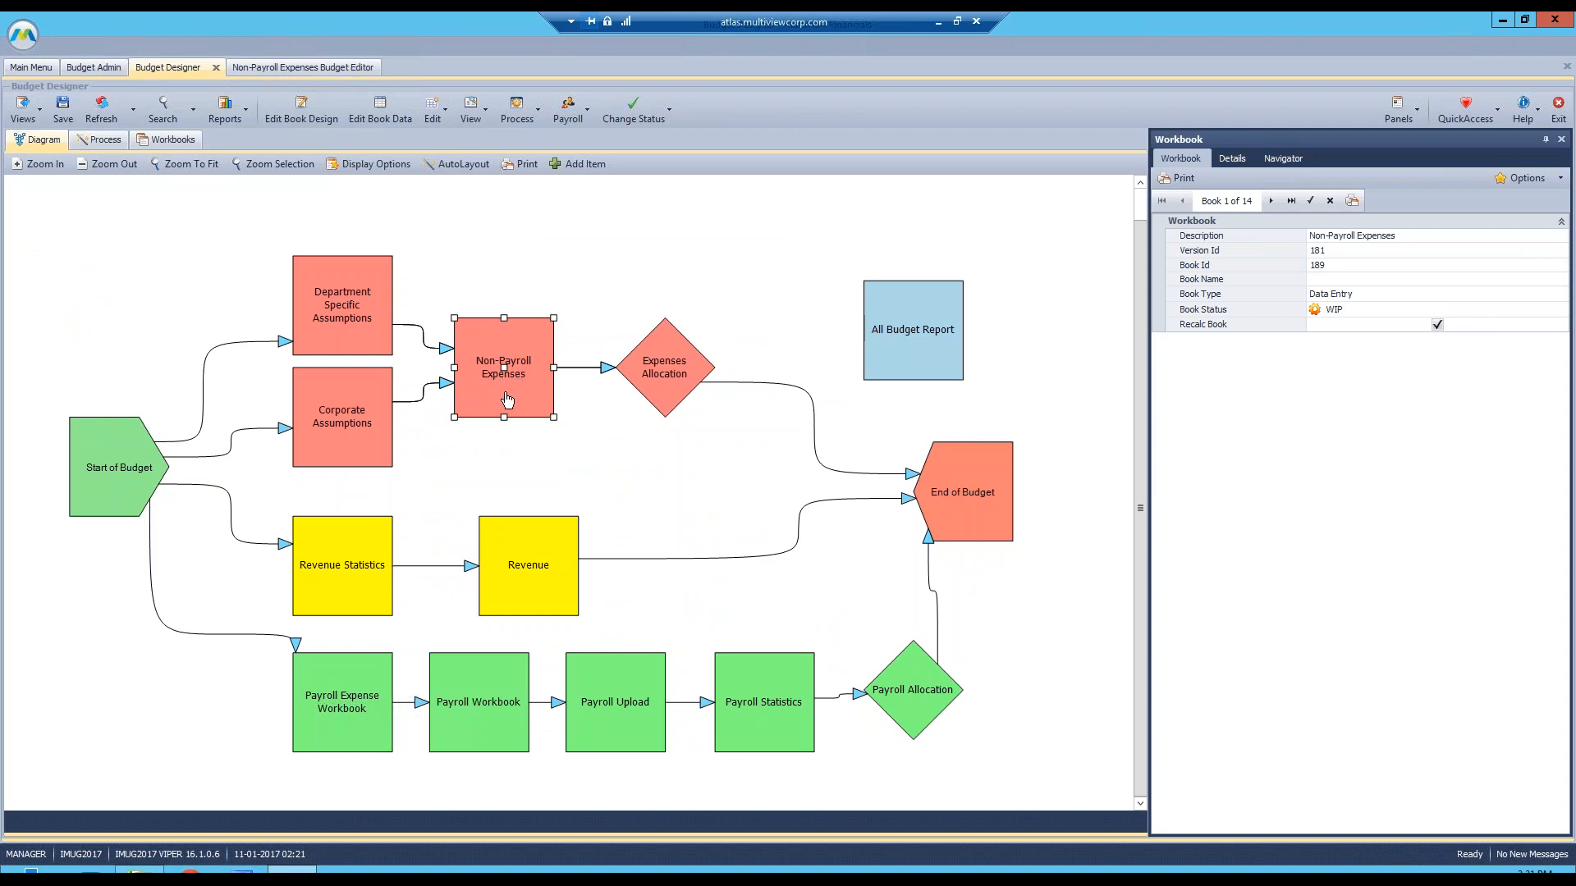
- Highlight the expense, revenue and payroll workbook groups in turn in the budget process diagram
drag(218, 276, 775, 497)
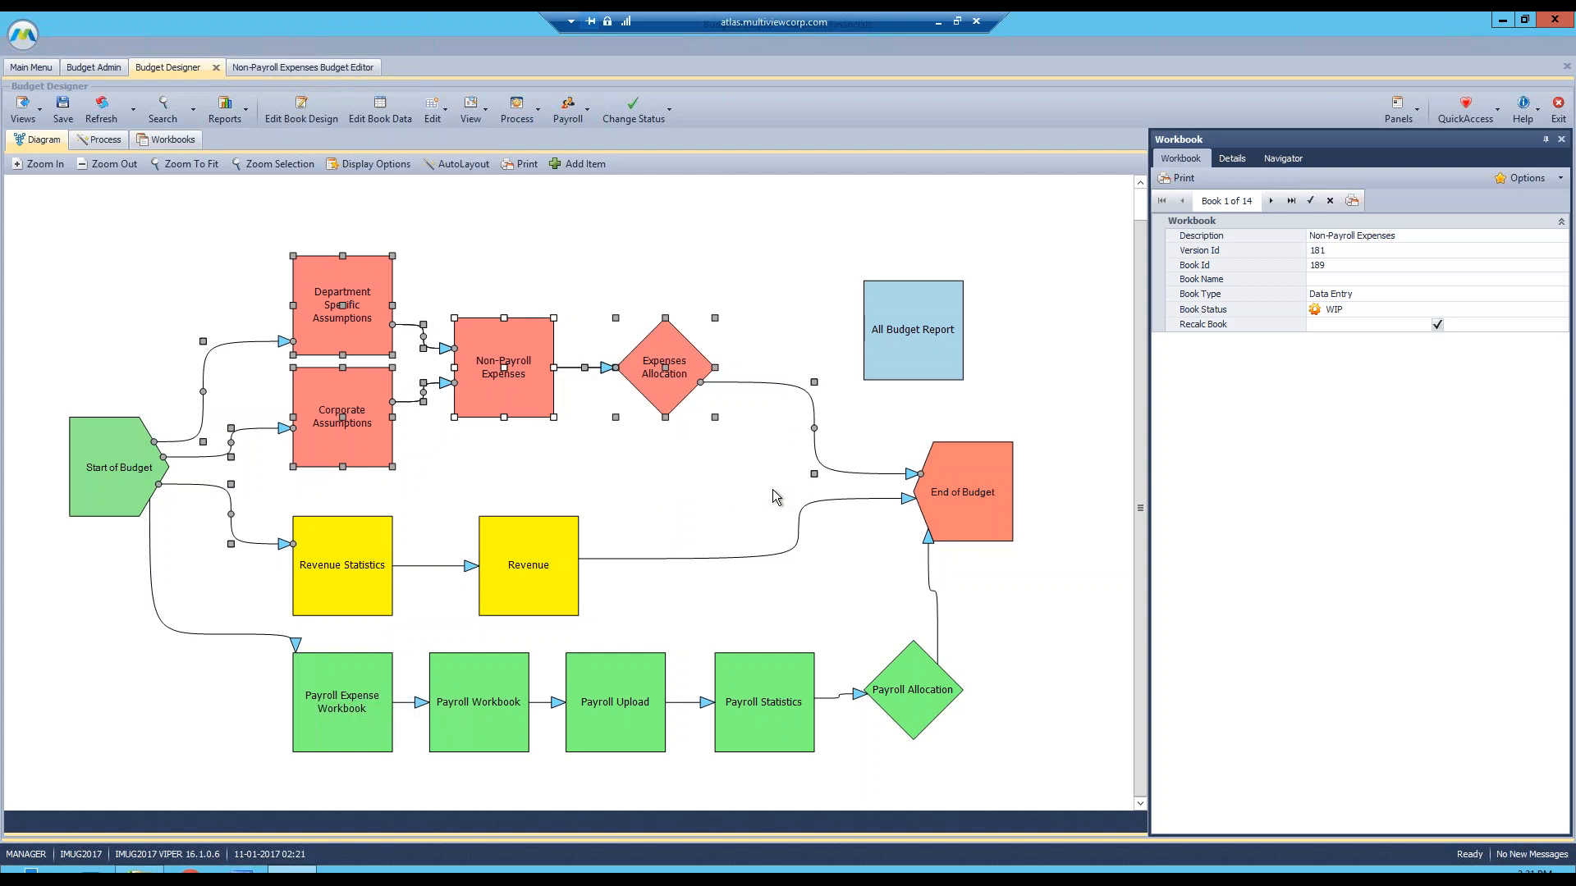
drag(254, 500, 679, 617)
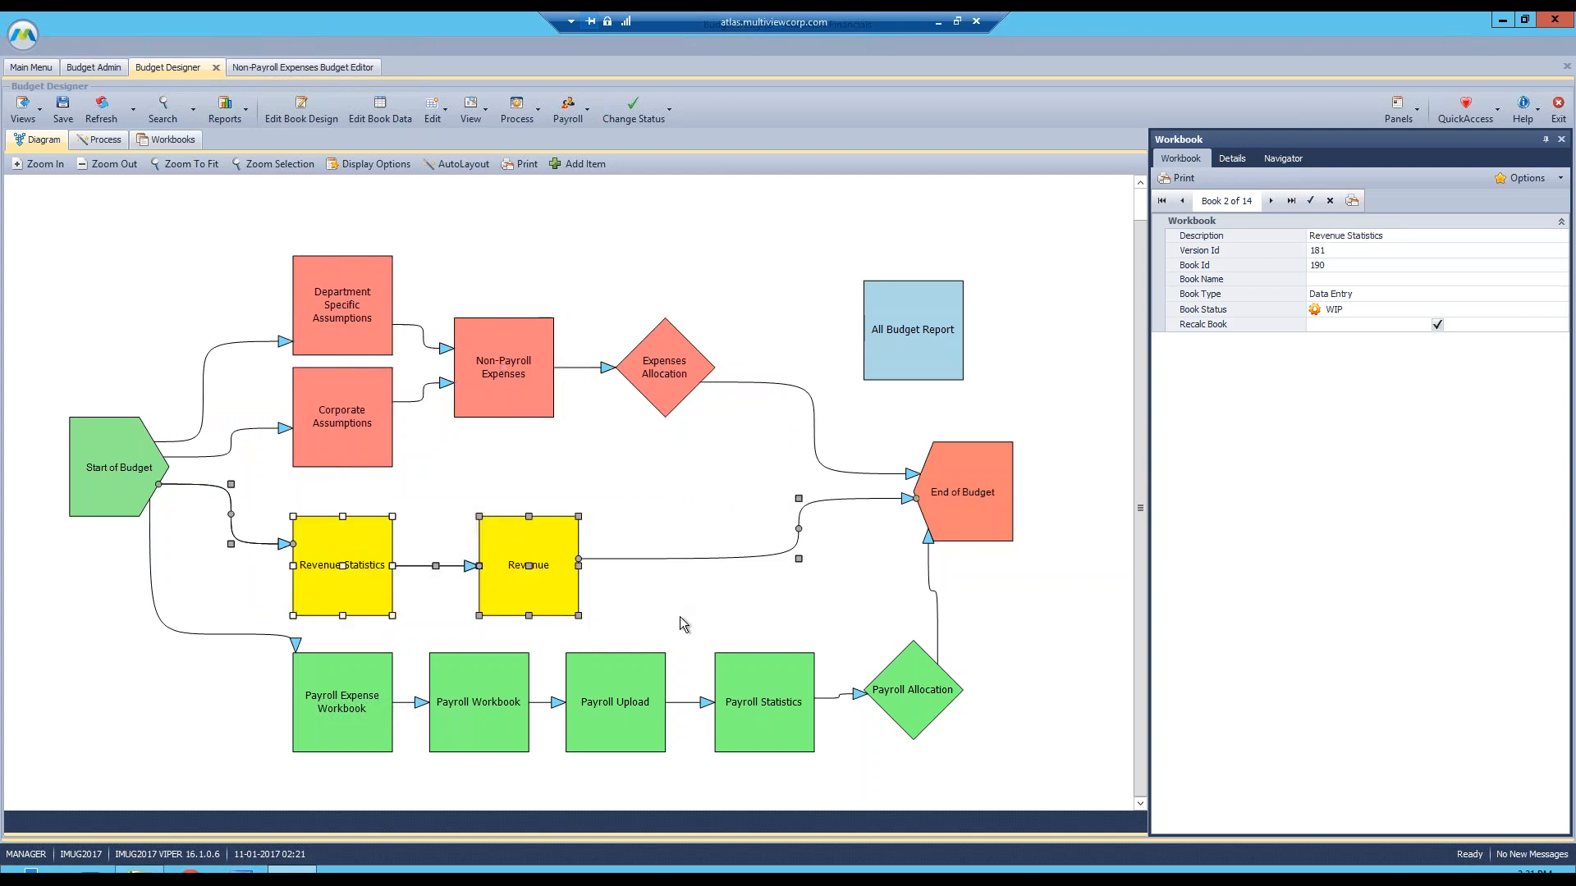
drag(203, 667, 993, 783)
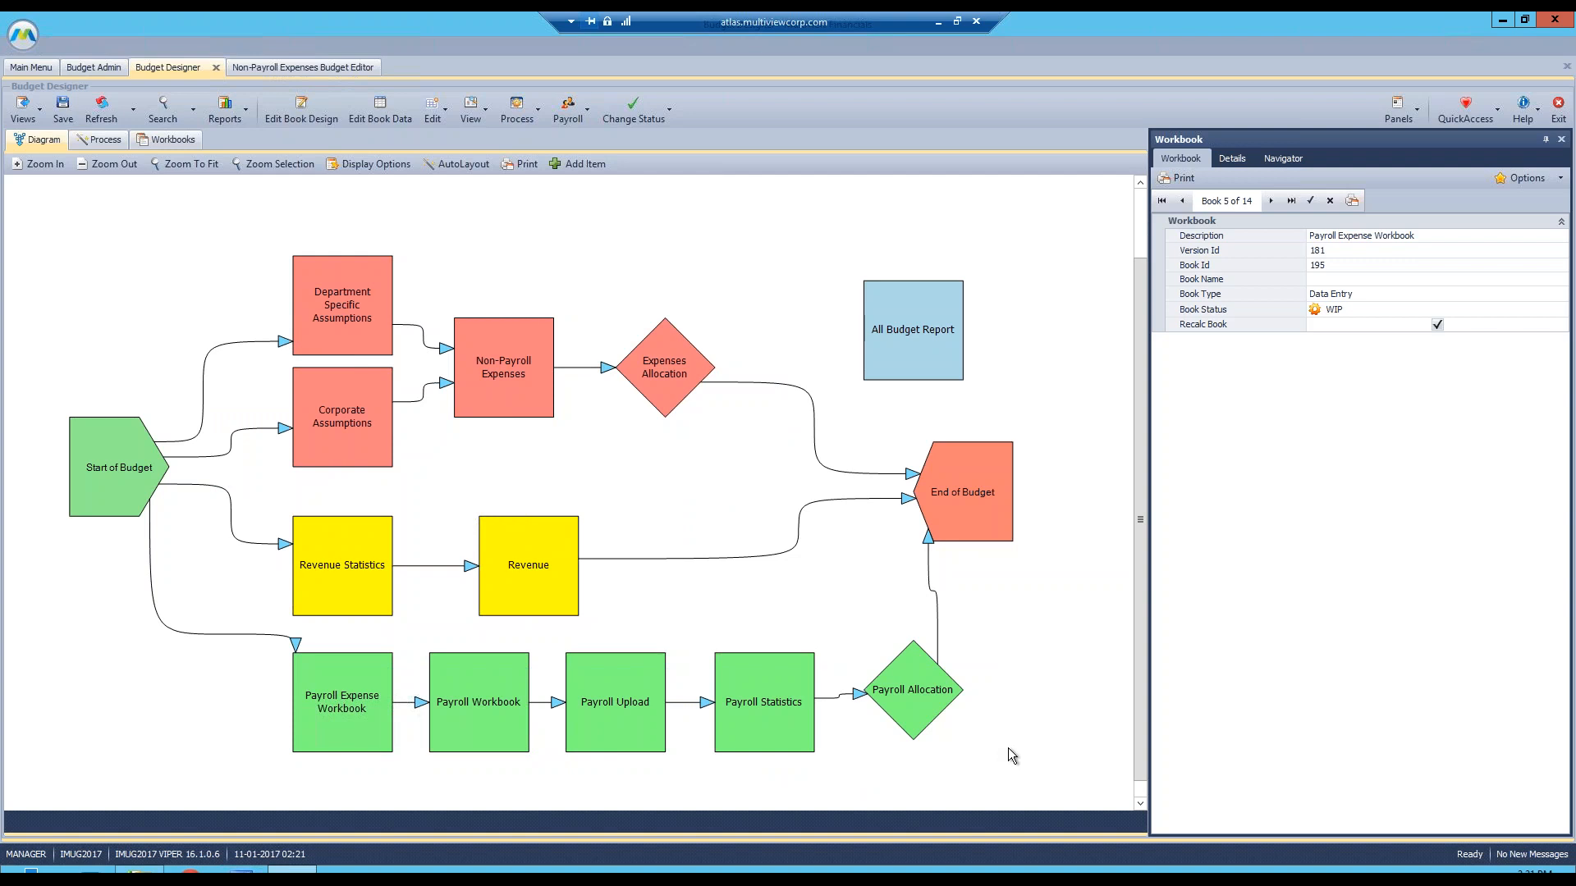
- Go to the open Non-Payroll Expenses workbook and inspect the 2016 Actuals formulas for Airfare and Hotel
click(510, 400)
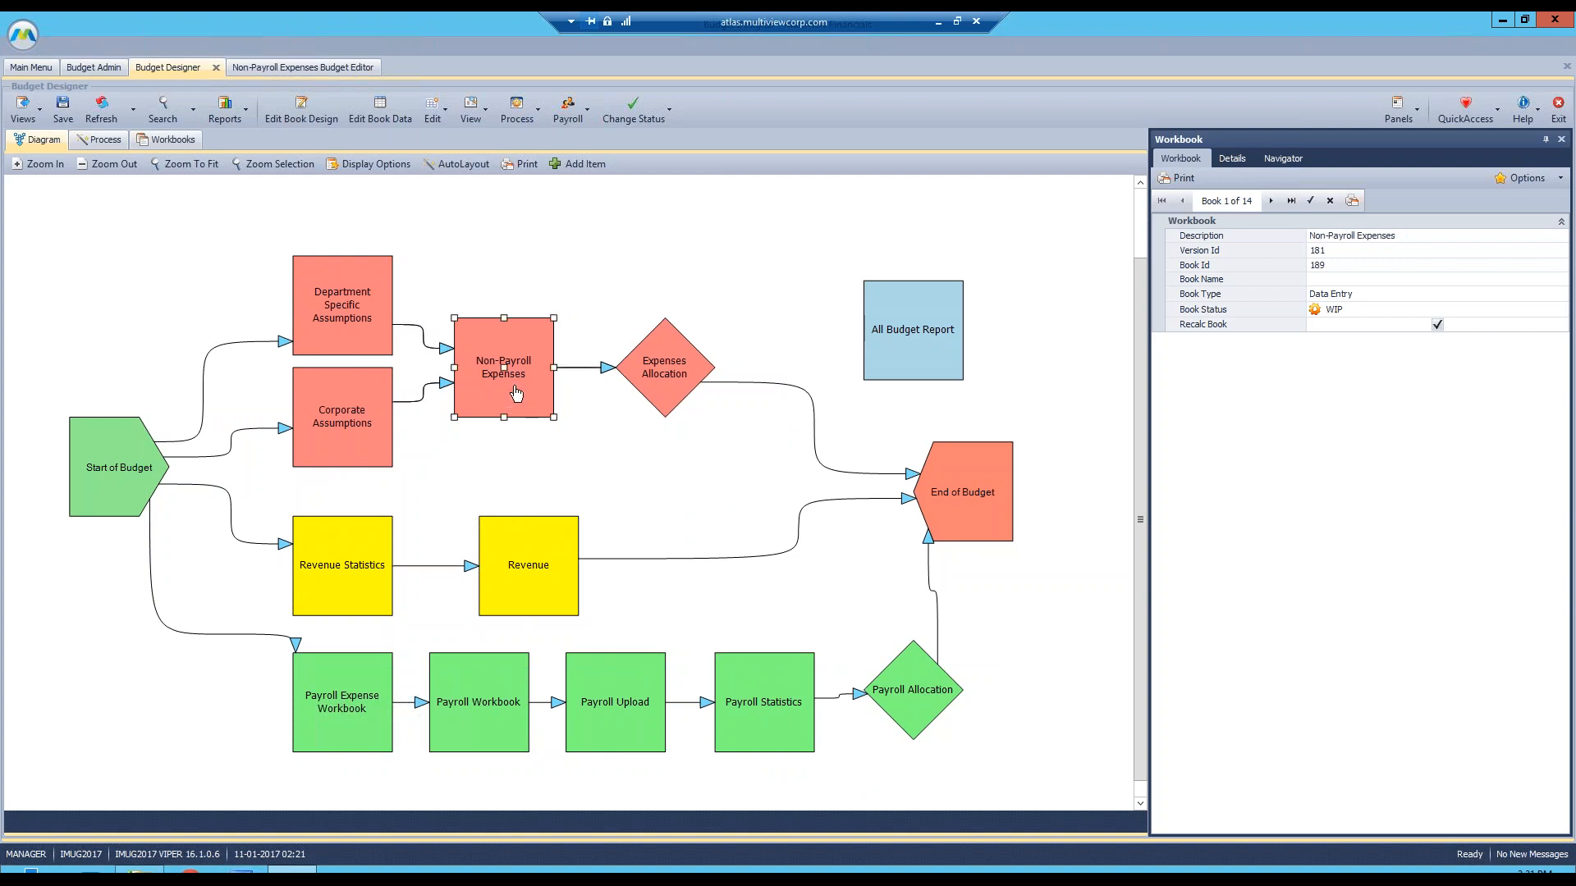
click(291, 69)
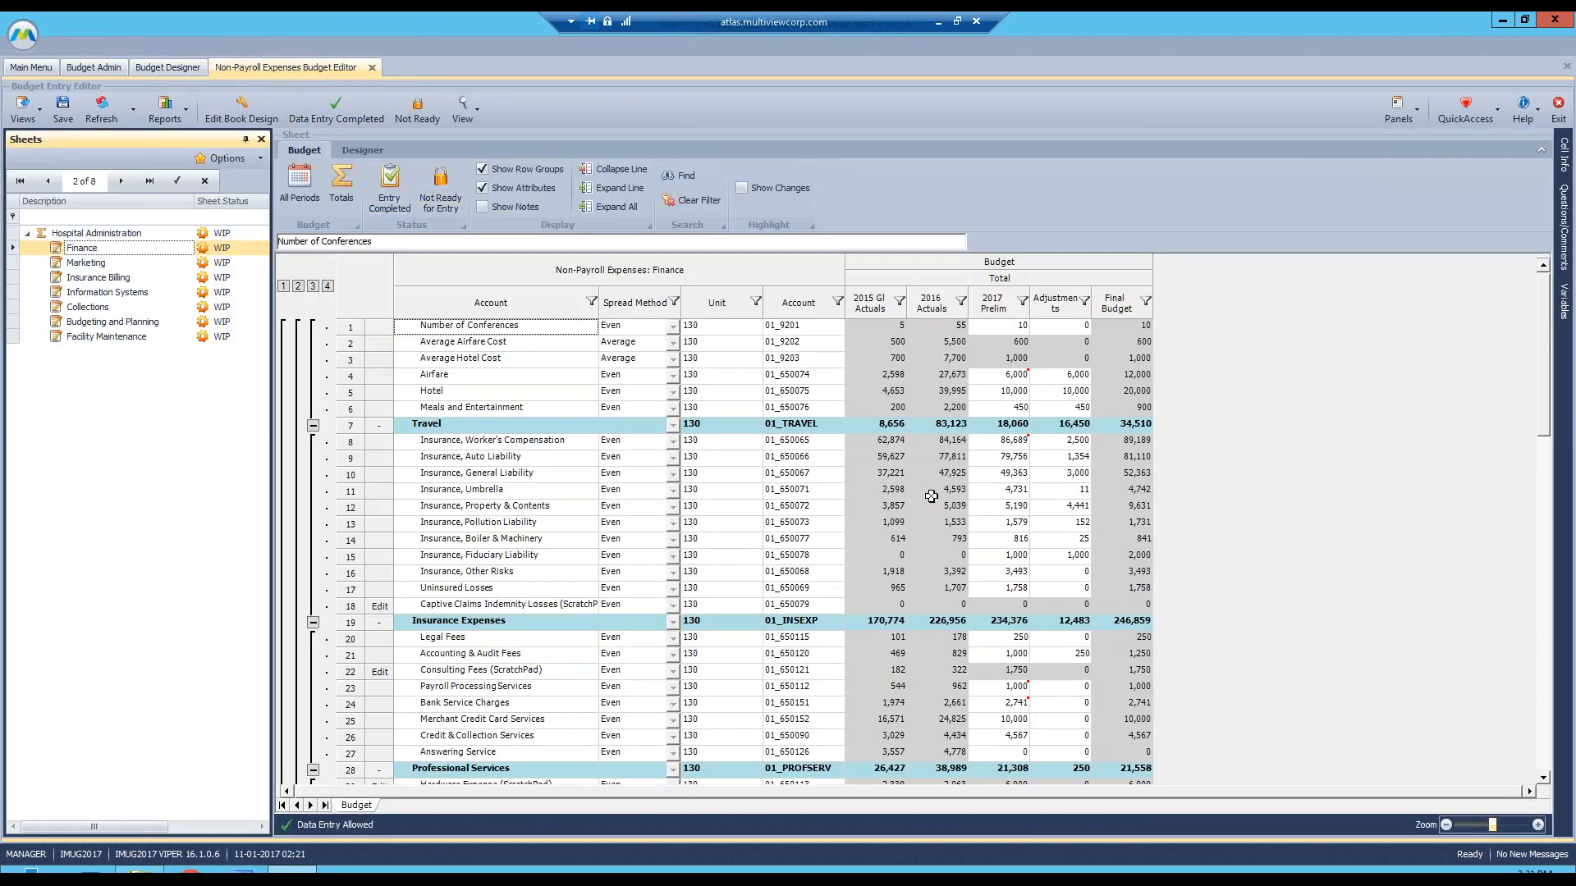
click(947, 376)
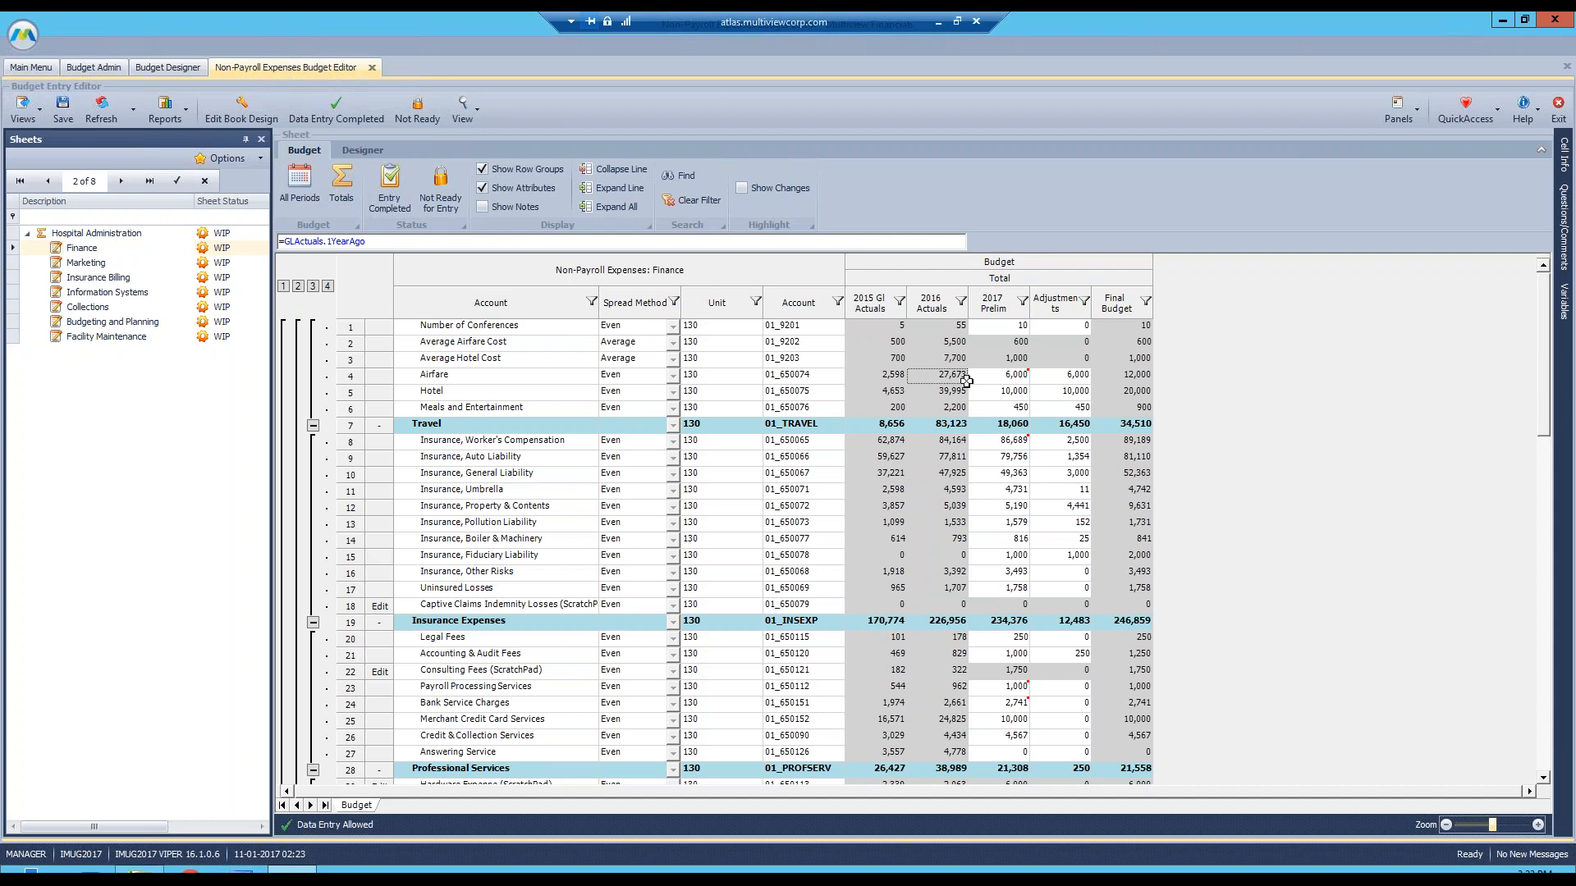
key(Down)
- Widen the sheet list to show the Contributor column, and highlight the Airfare row of the Finance sheet
drag(270, 393, 349, 392)
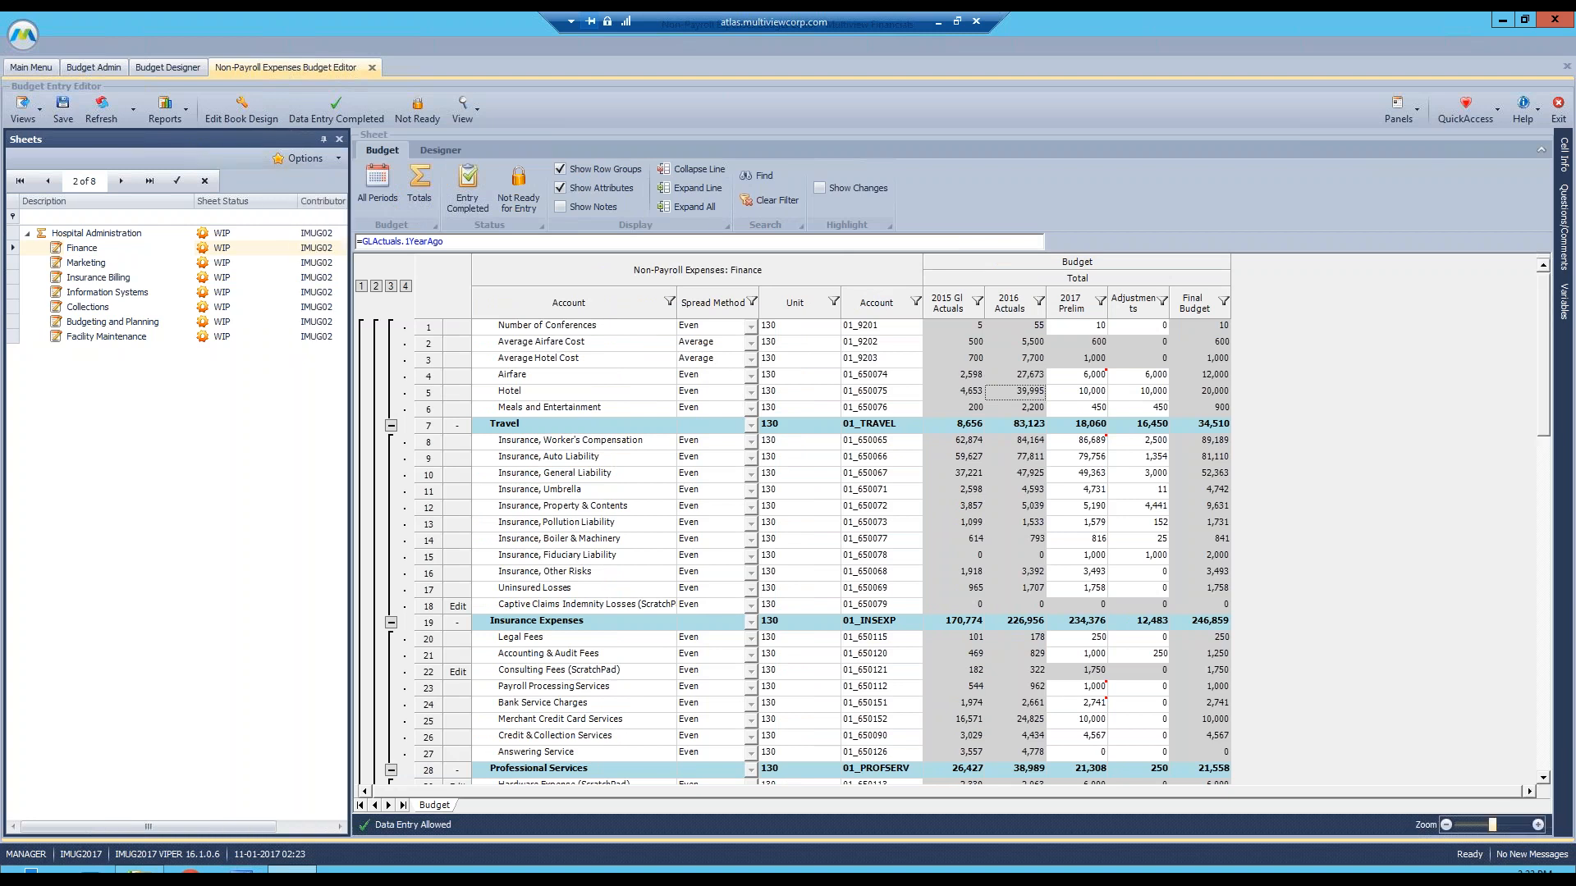
click(141, 438)
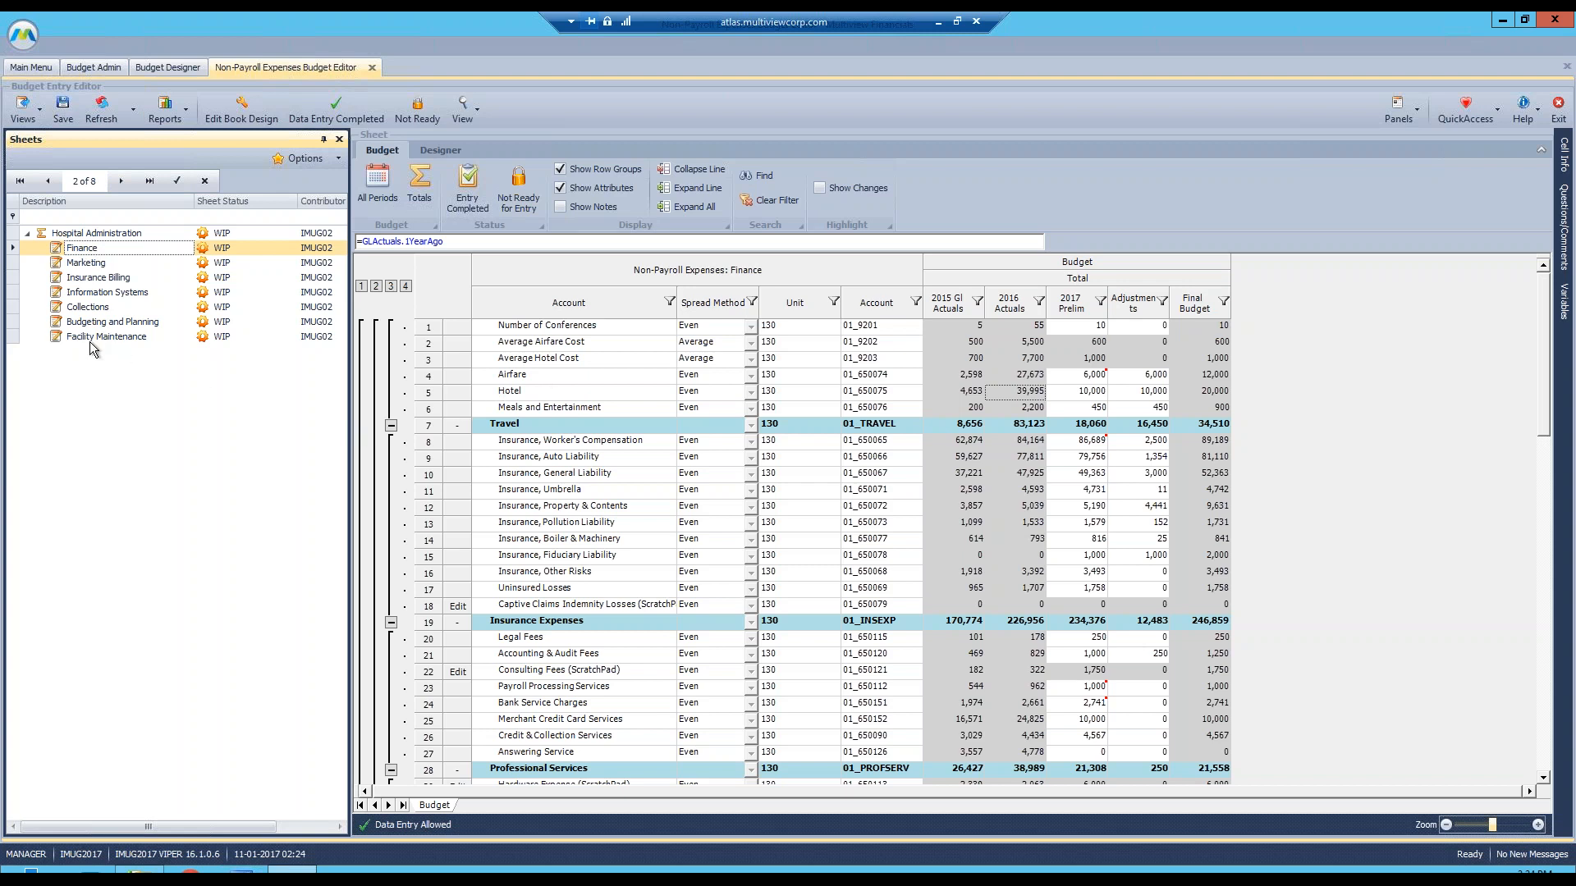
click(458, 360)
click(427, 377)
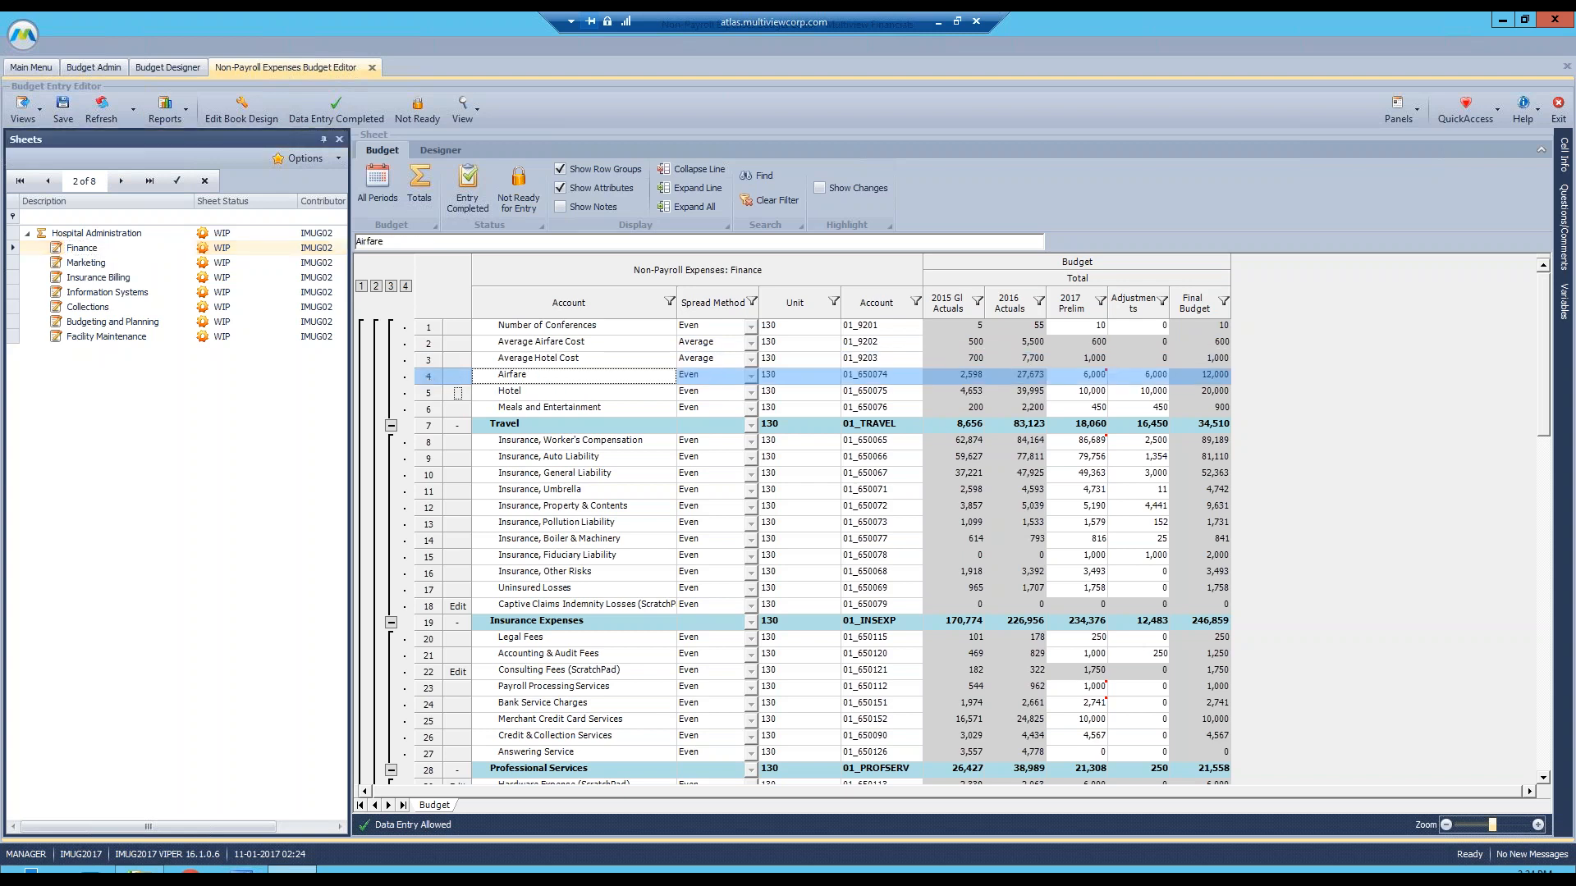
- Highlight the account description, Spread Method, Unit and account number columns of the Finance sheet for review
click(631, 308)
click(712, 303)
click(794, 303)
click(876, 302)
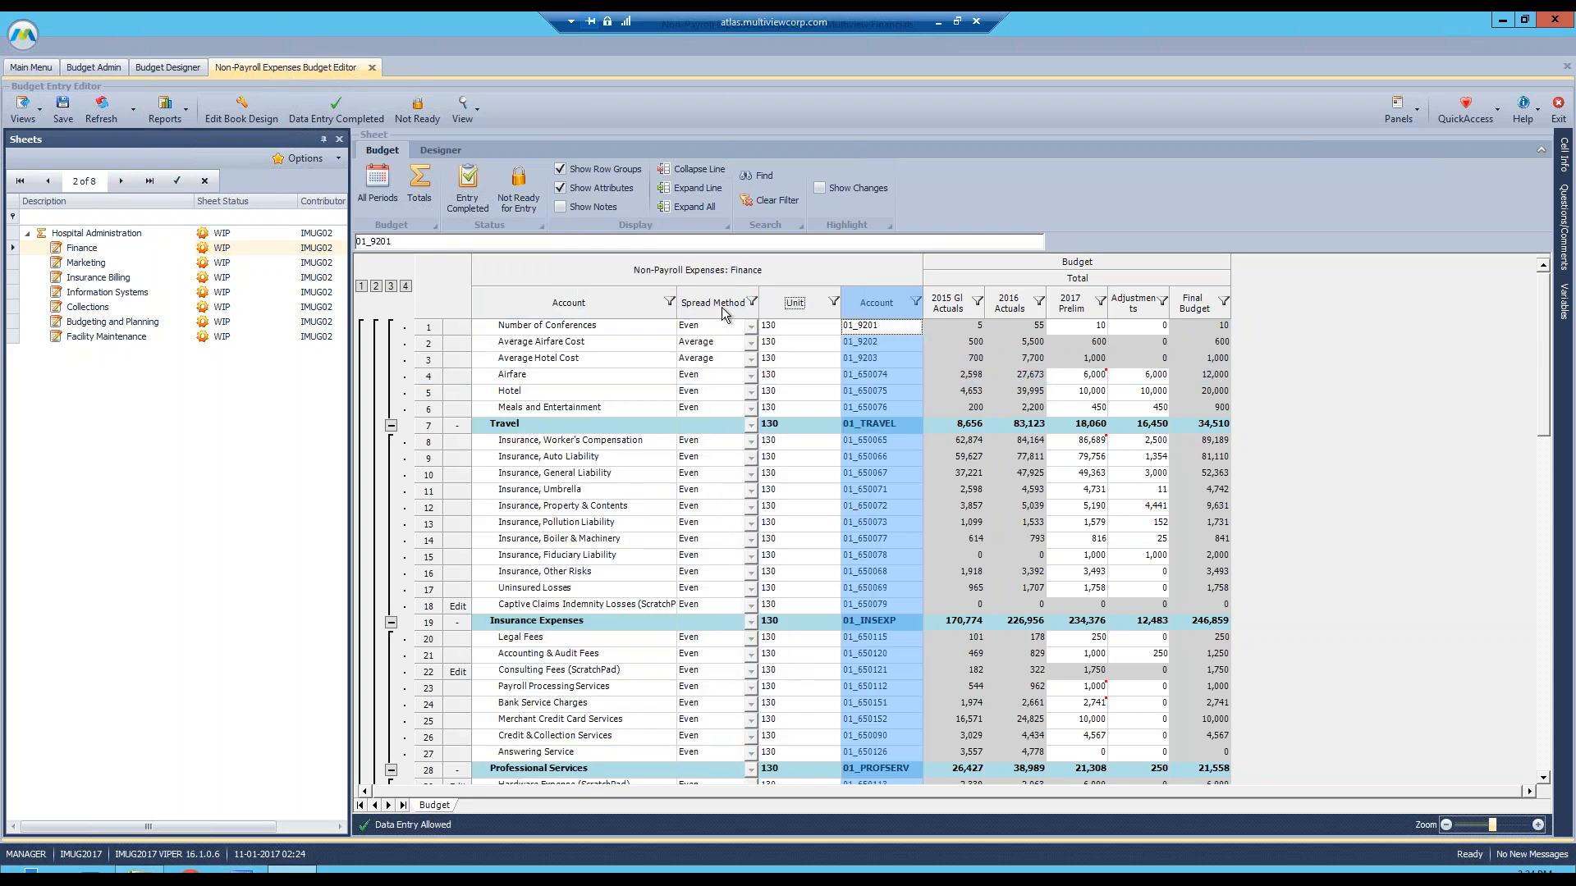
click(706, 303)
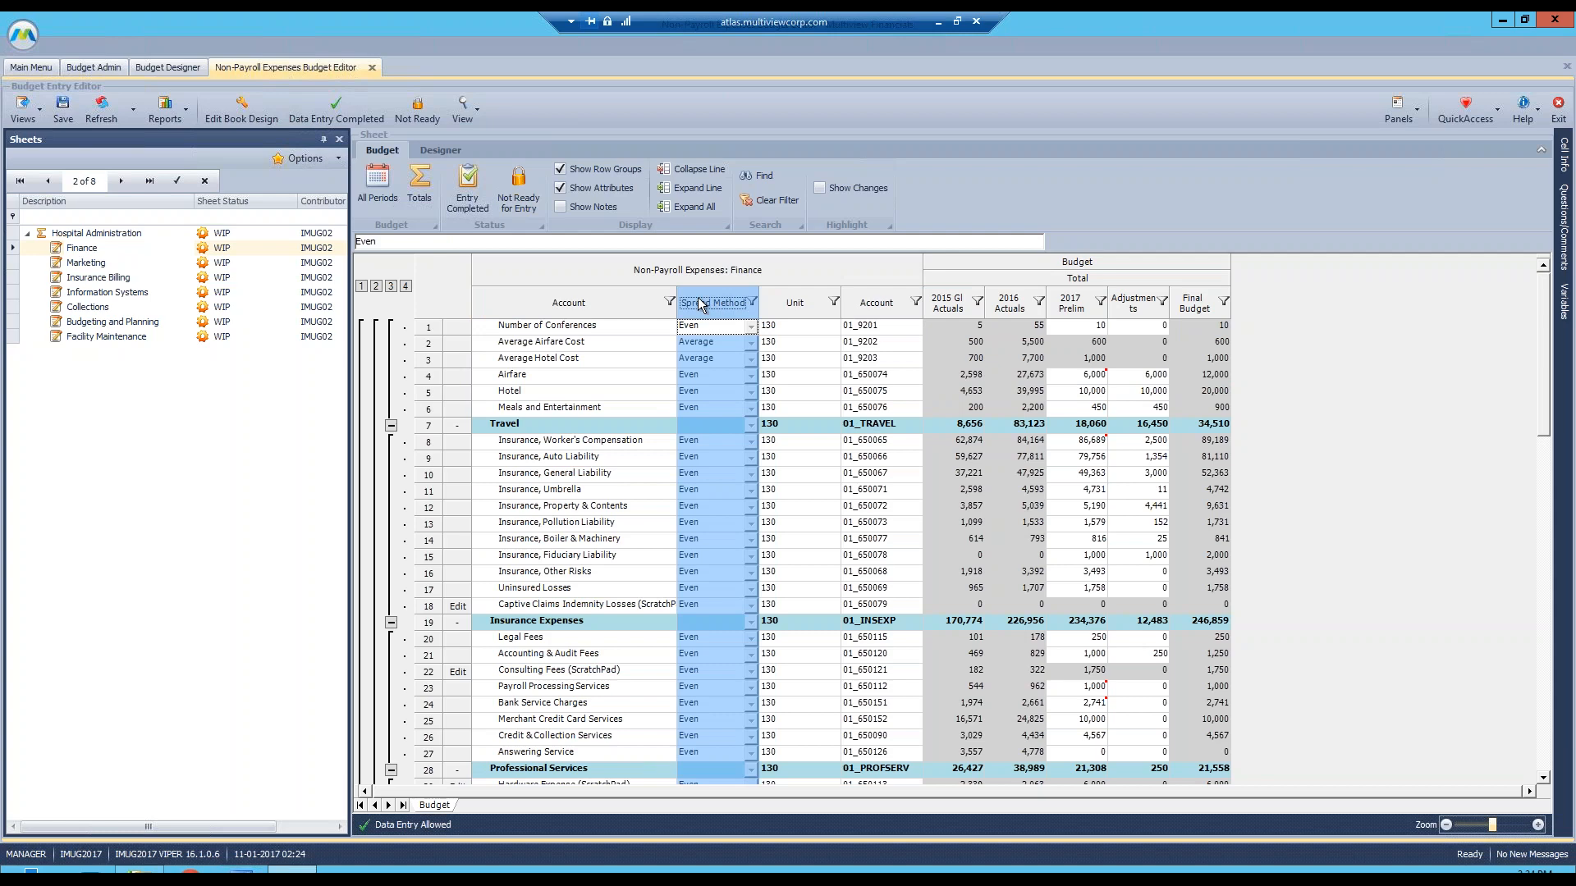
click(793, 306)
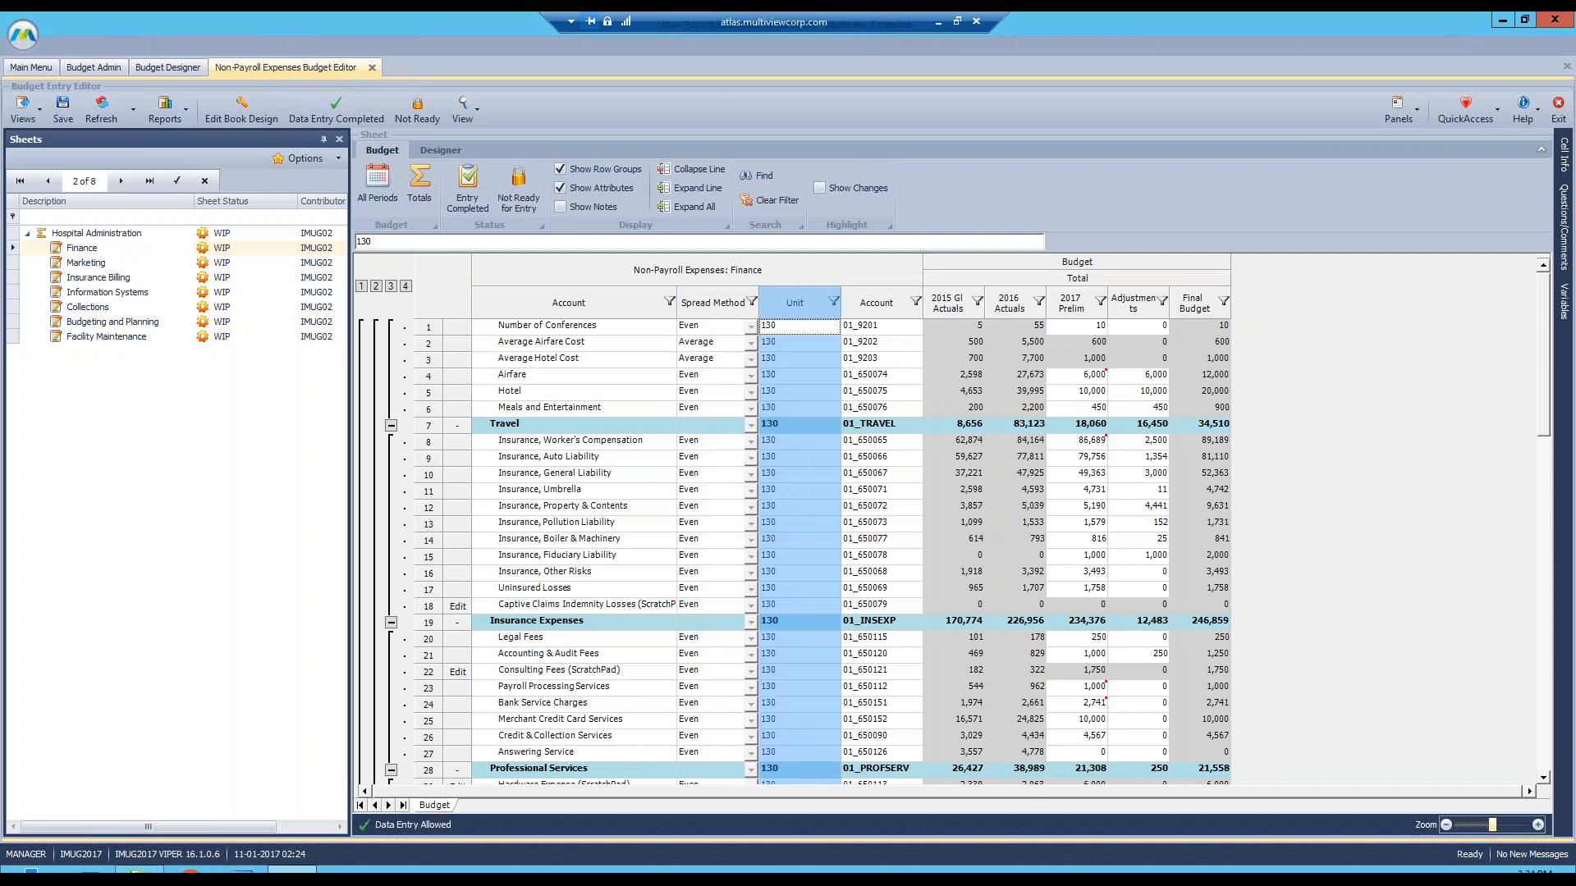
click(898, 314)
- Examine the 2015 GL Actuals, 2016 Actuals, 2017 Prelim, Adjustments and Final Budget columns of the Finance sheet
click(953, 308)
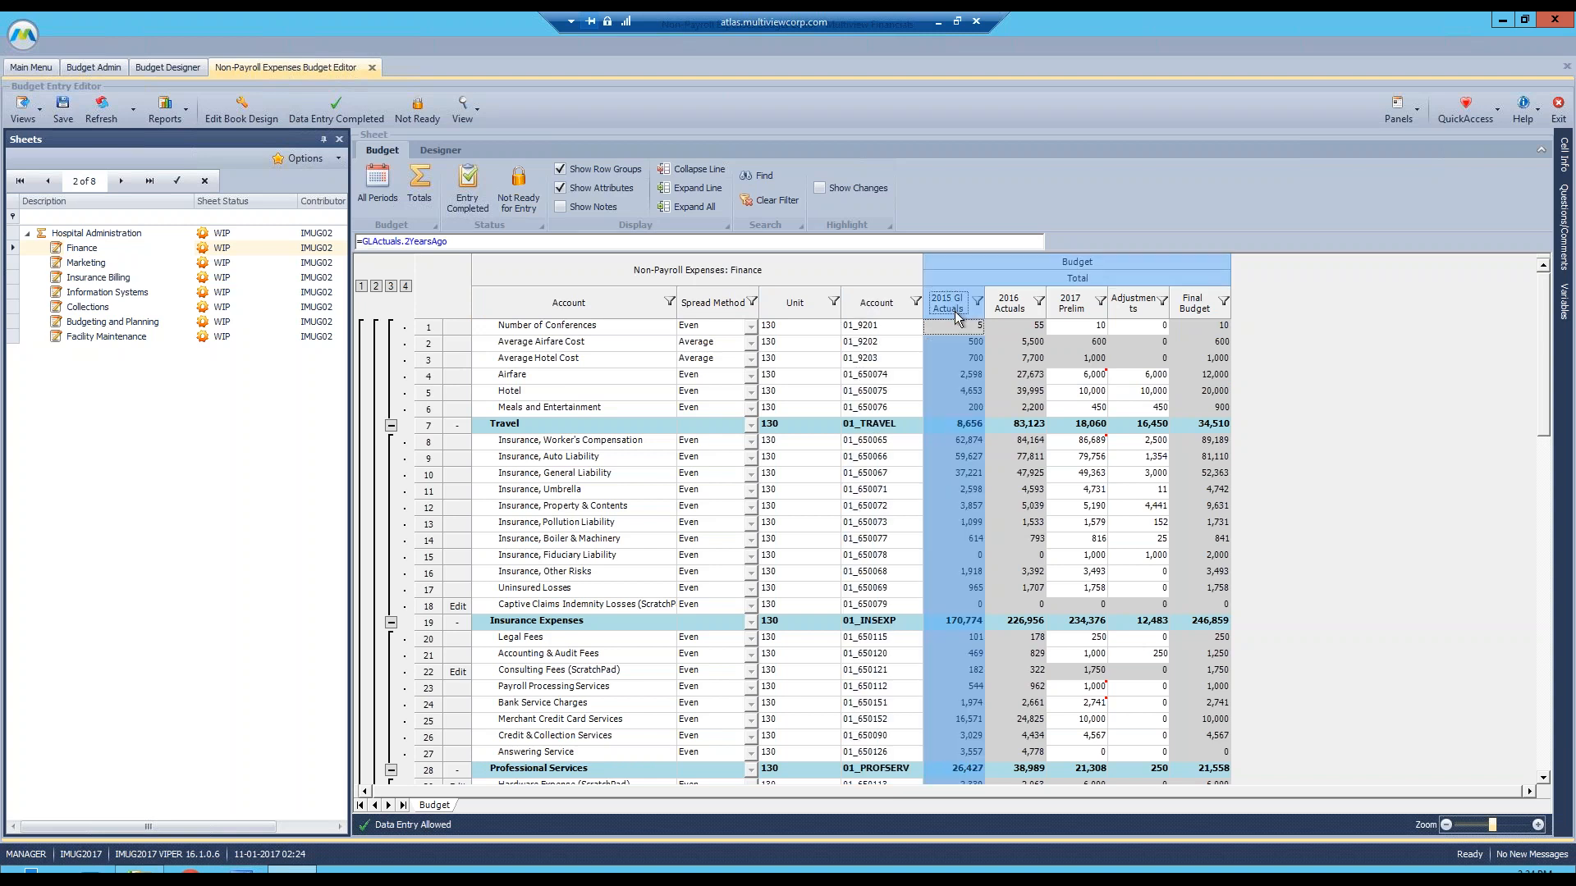
click(1012, 310)
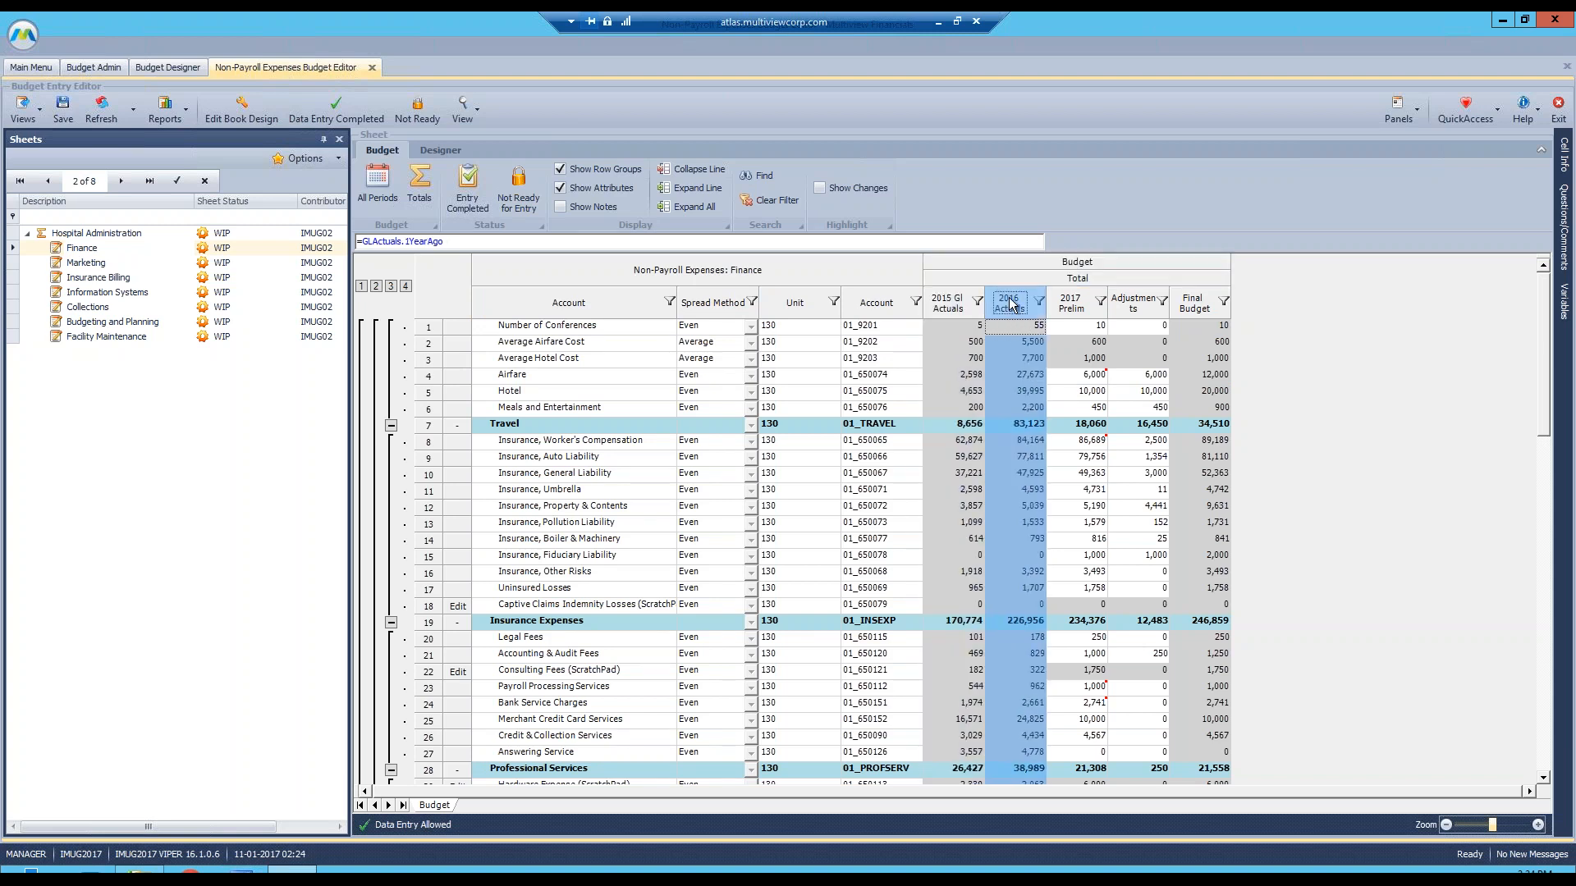
click(1085, 304)
click(1130, 305)
click(1214, 306)
click(1077, 304)
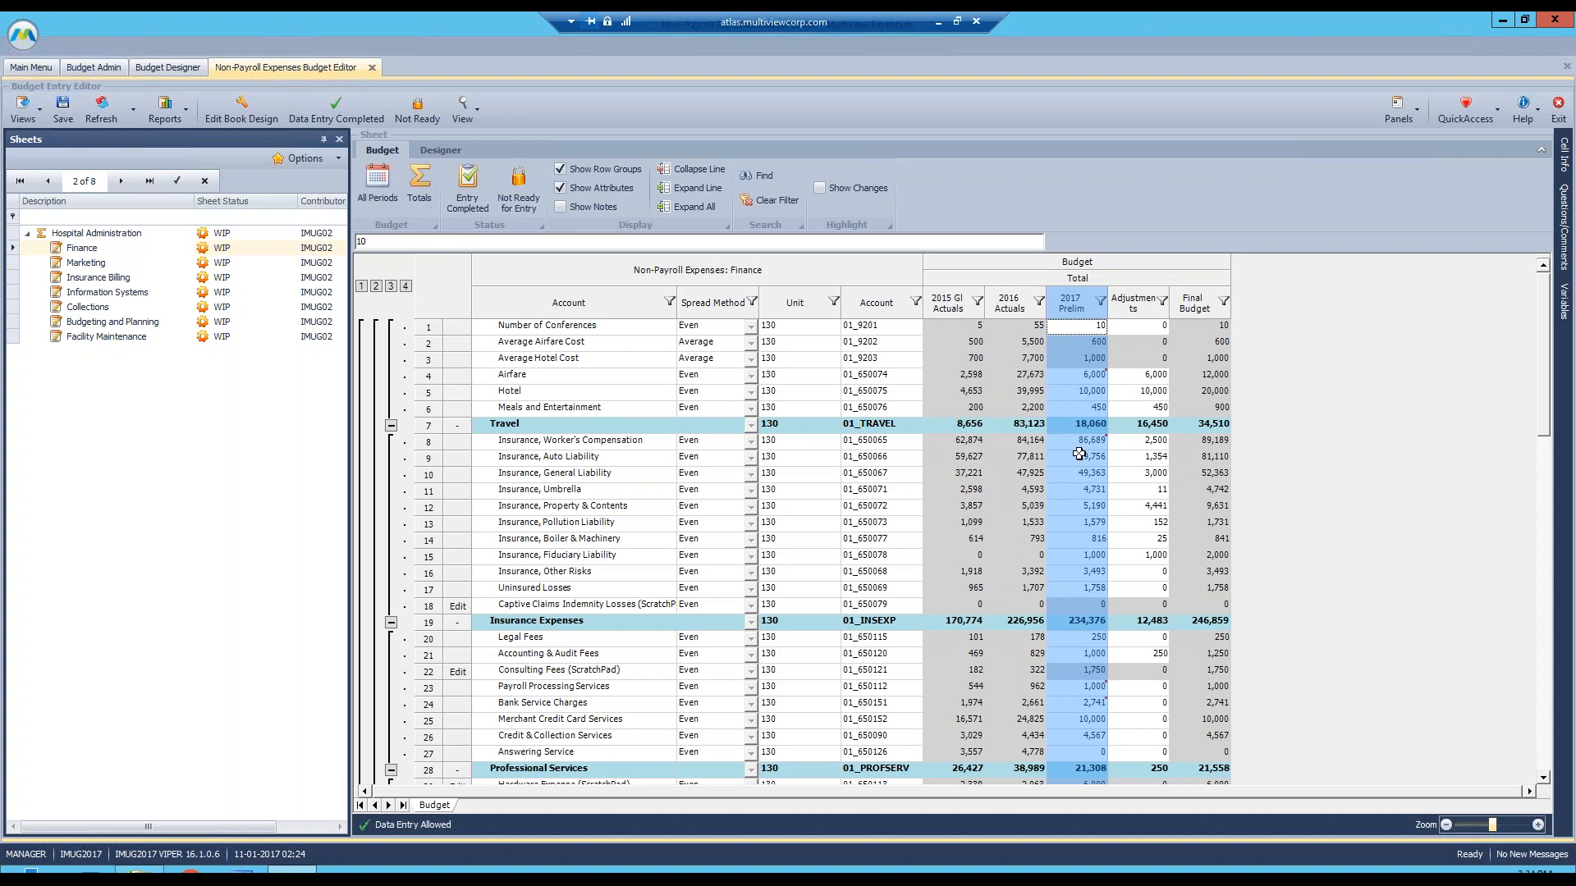
click(1151, 307)
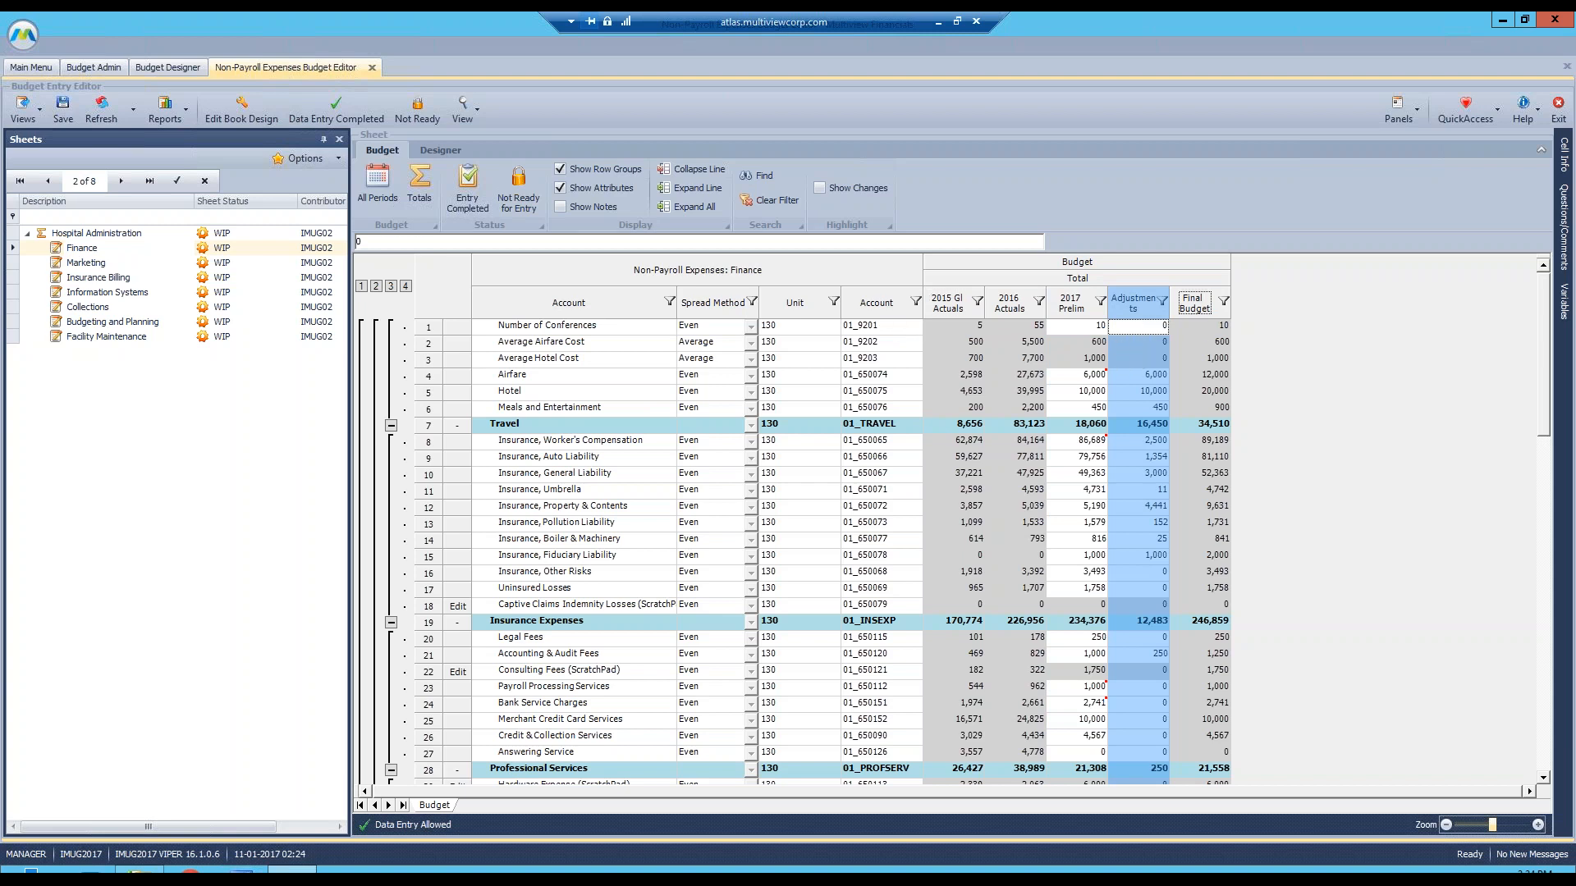
click(1194, 304)
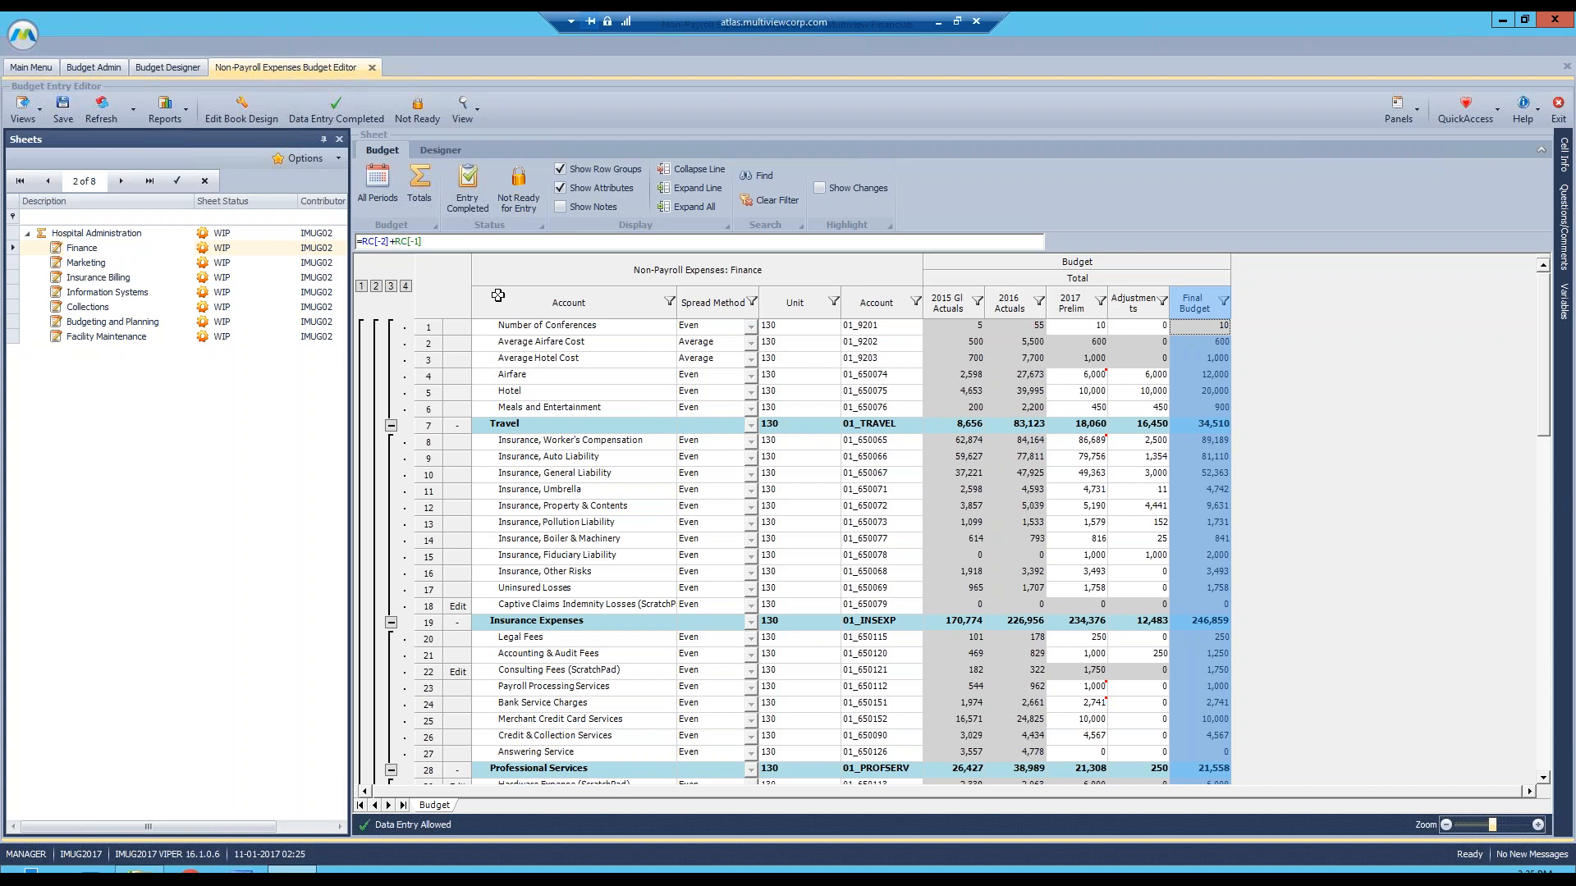
- Browse the Marketing, Insurance Billing, Information Systems, Finance and Collections sheets, ending on the Budgeting and Planning sheet
click(83, 265)
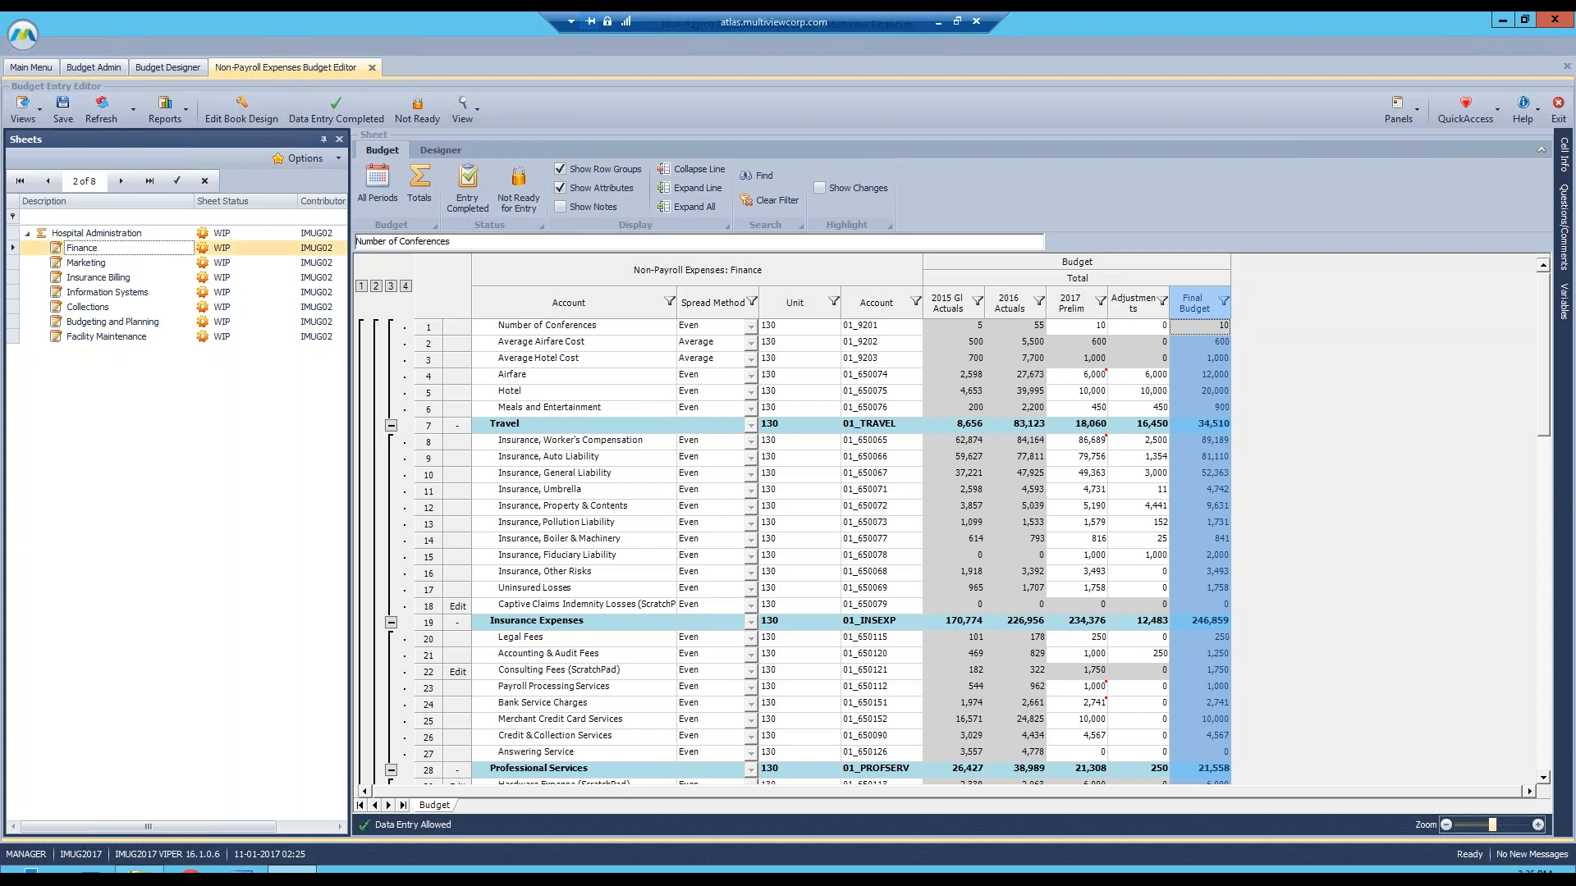
click(94, 279)
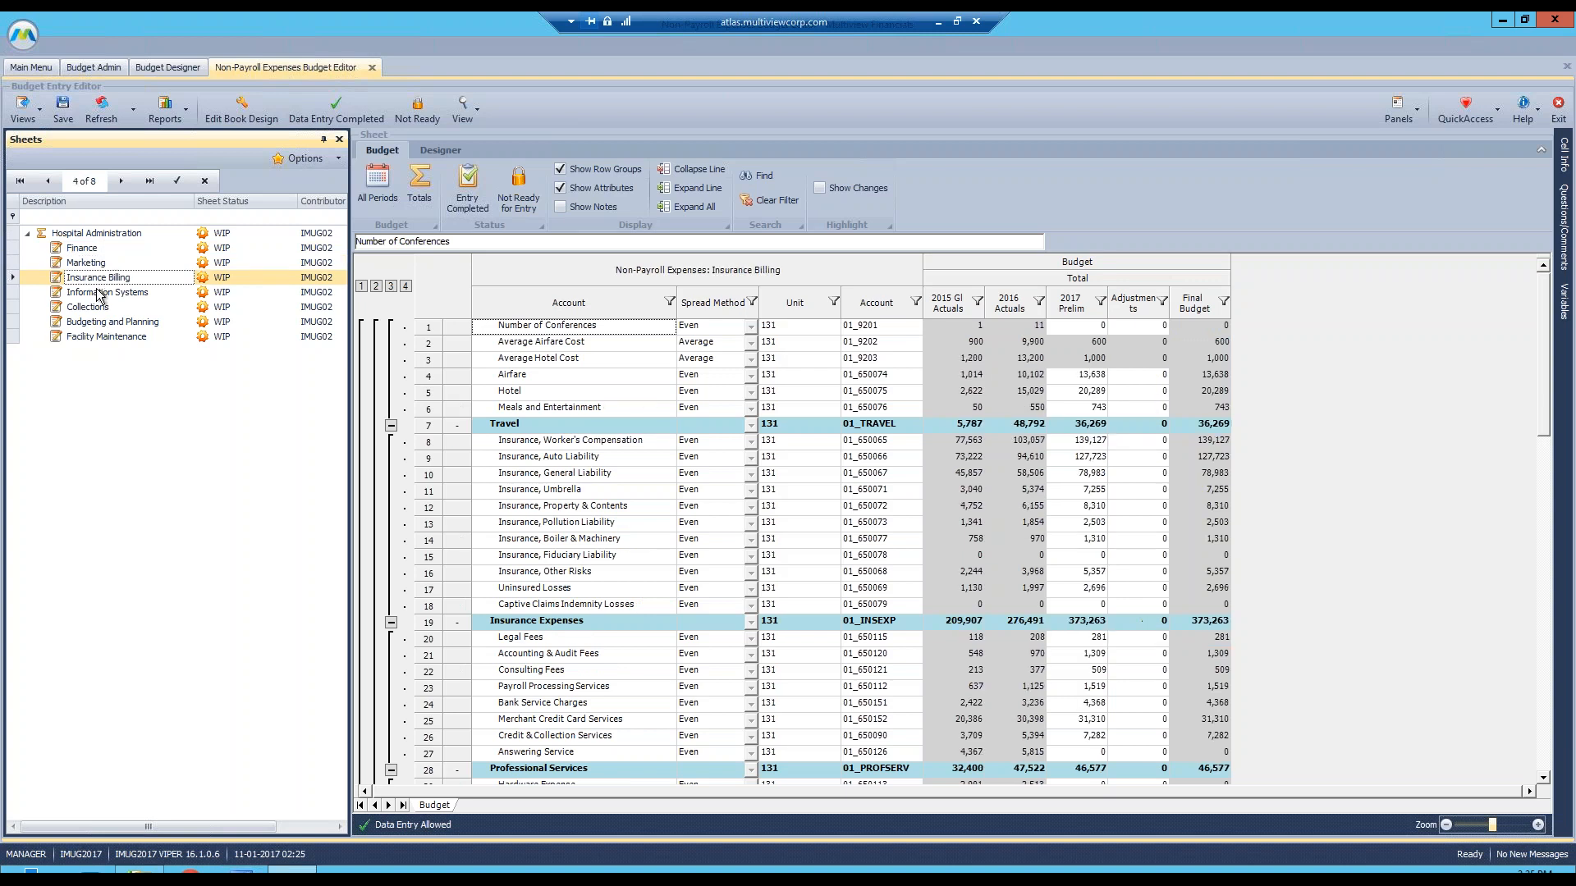
key(Down)
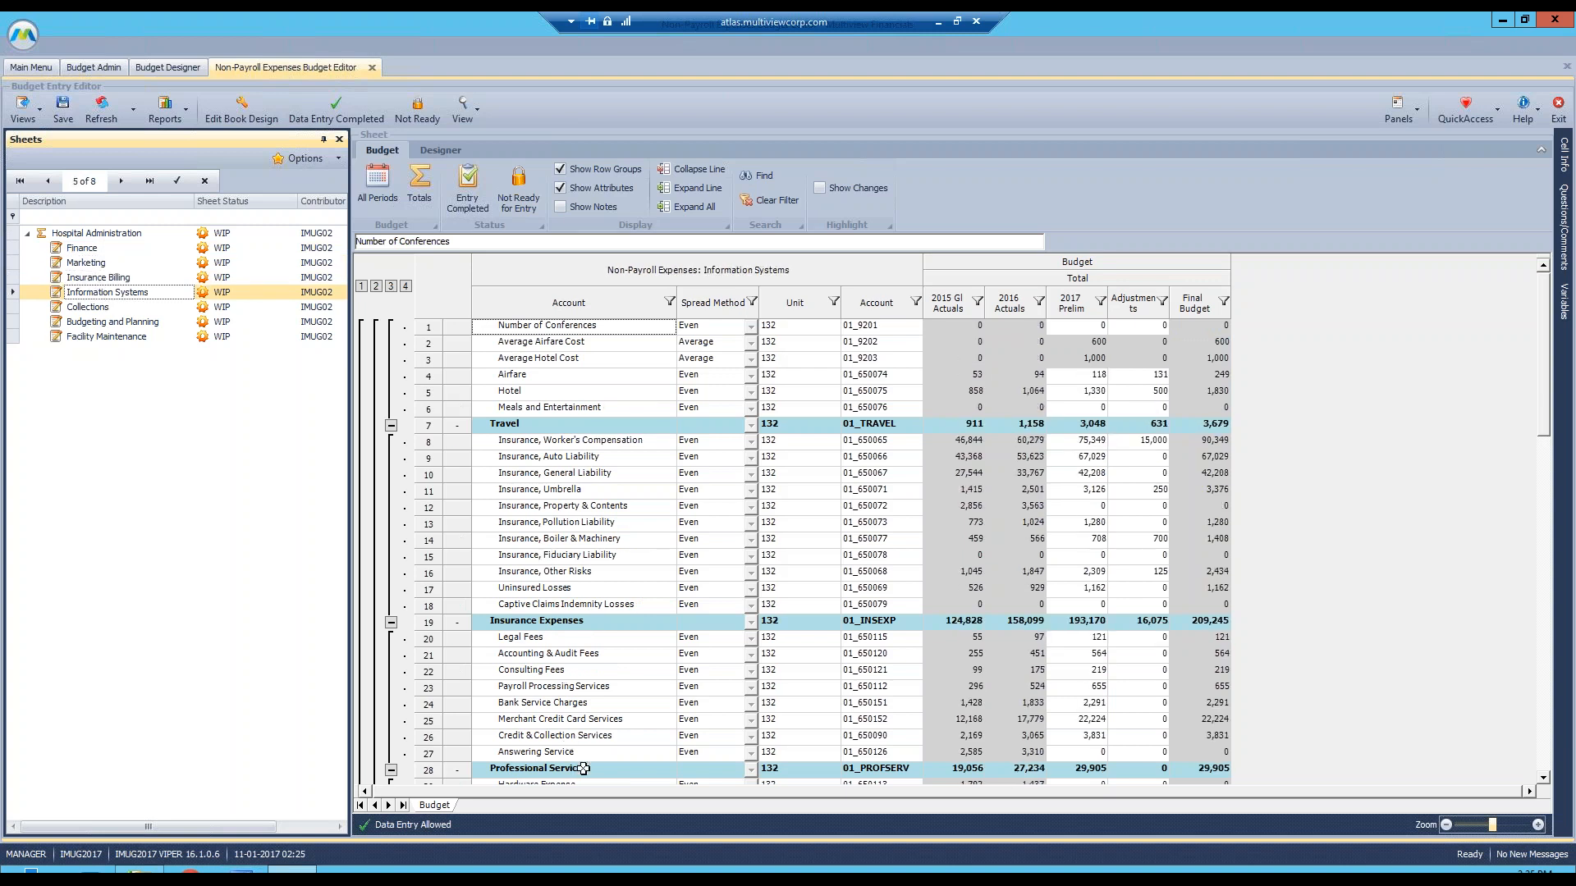
click(93, 252)
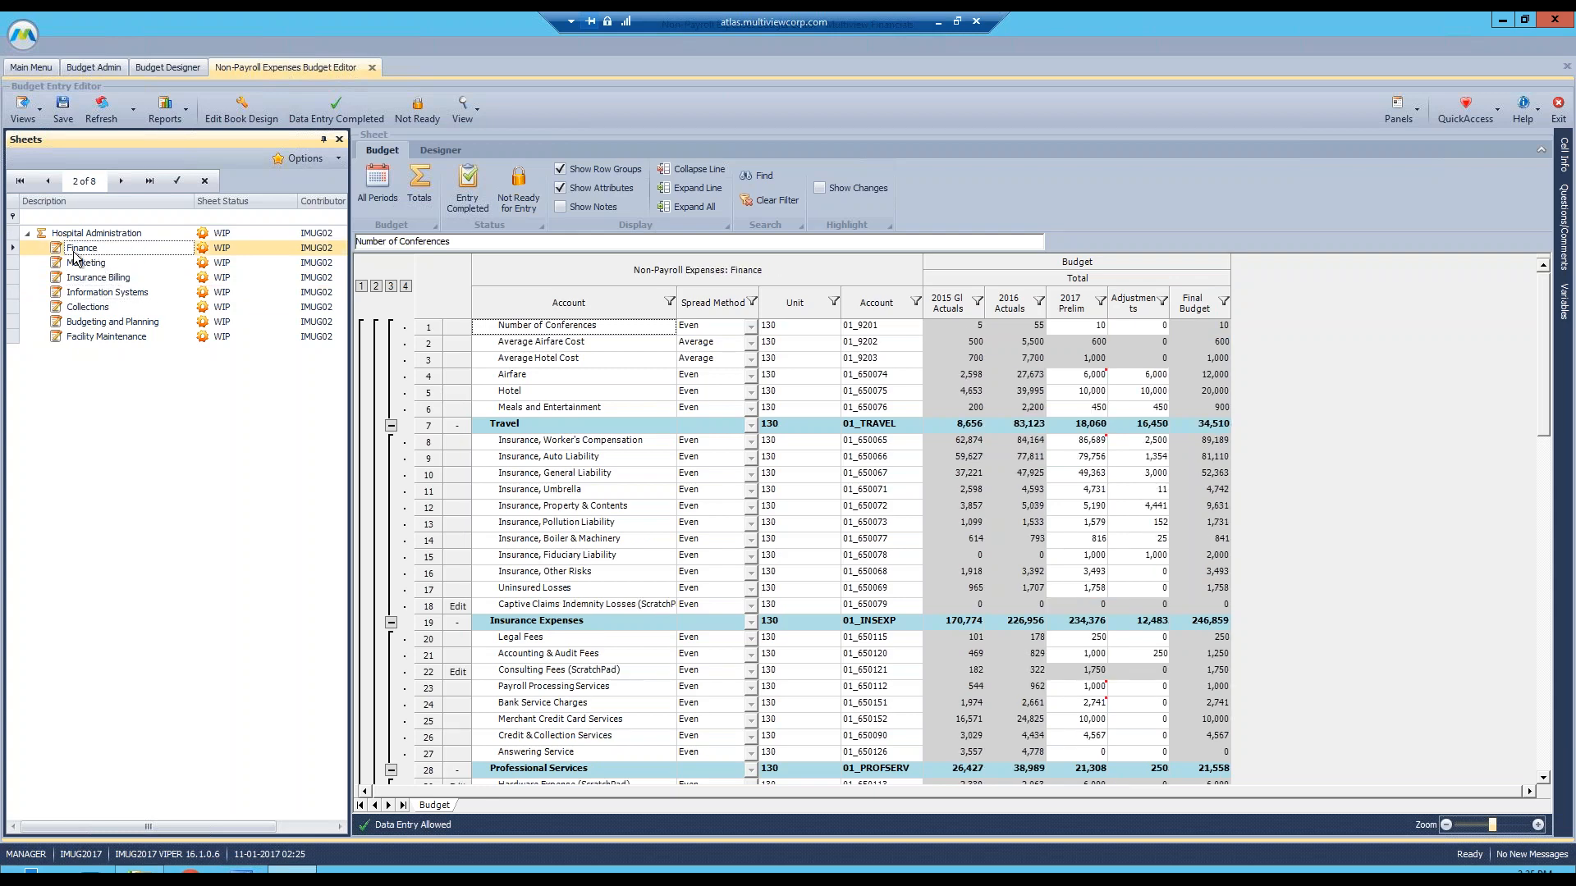
click(97, 263)
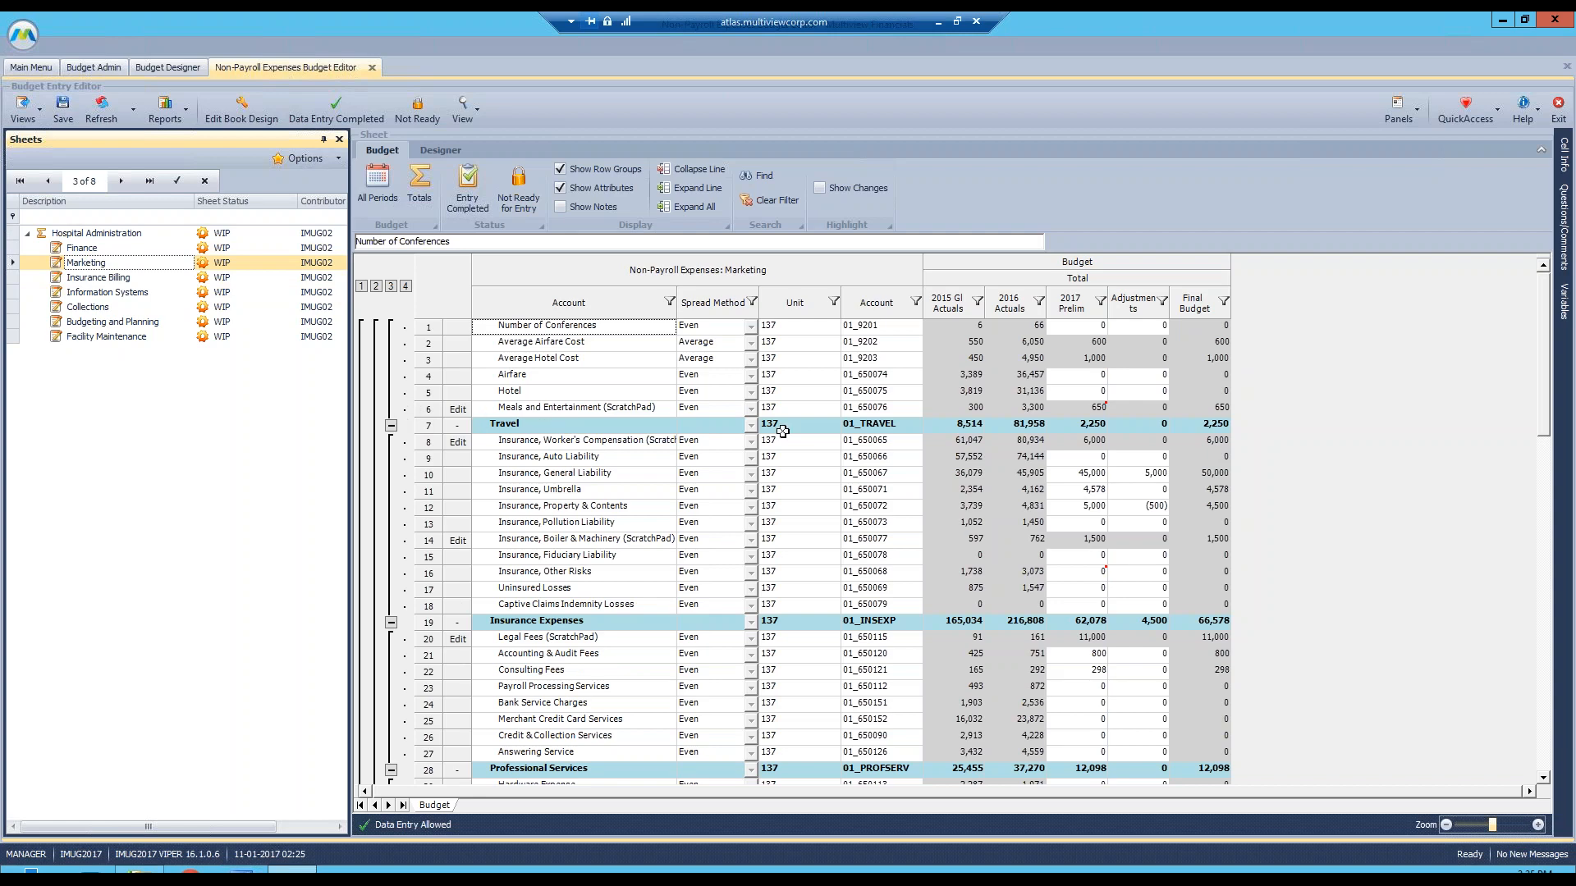
click(91, 250)
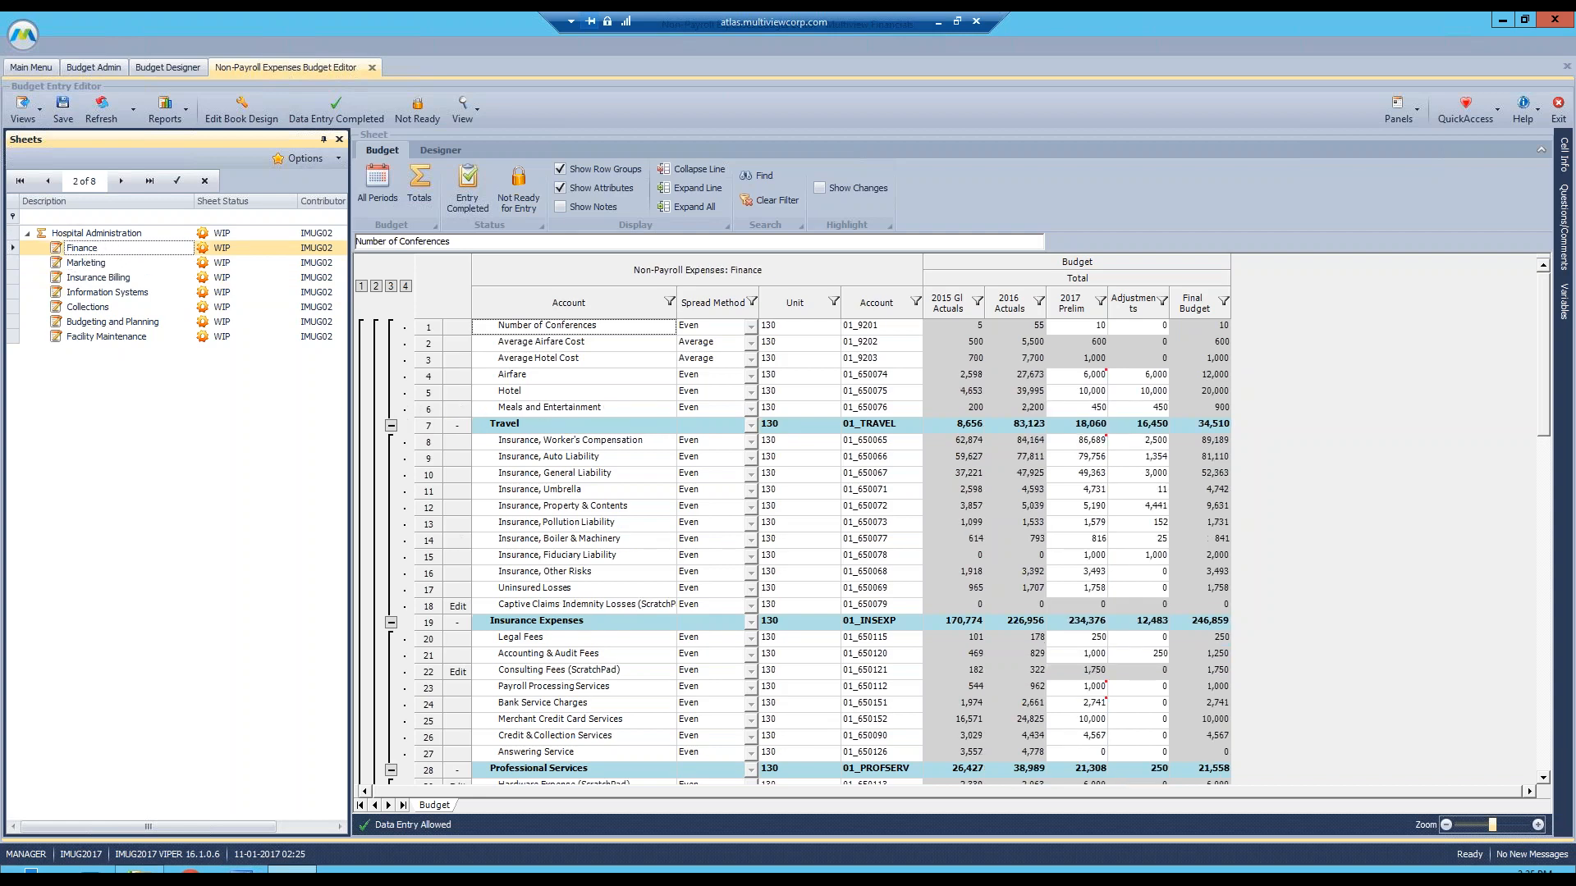
click(92, 314)
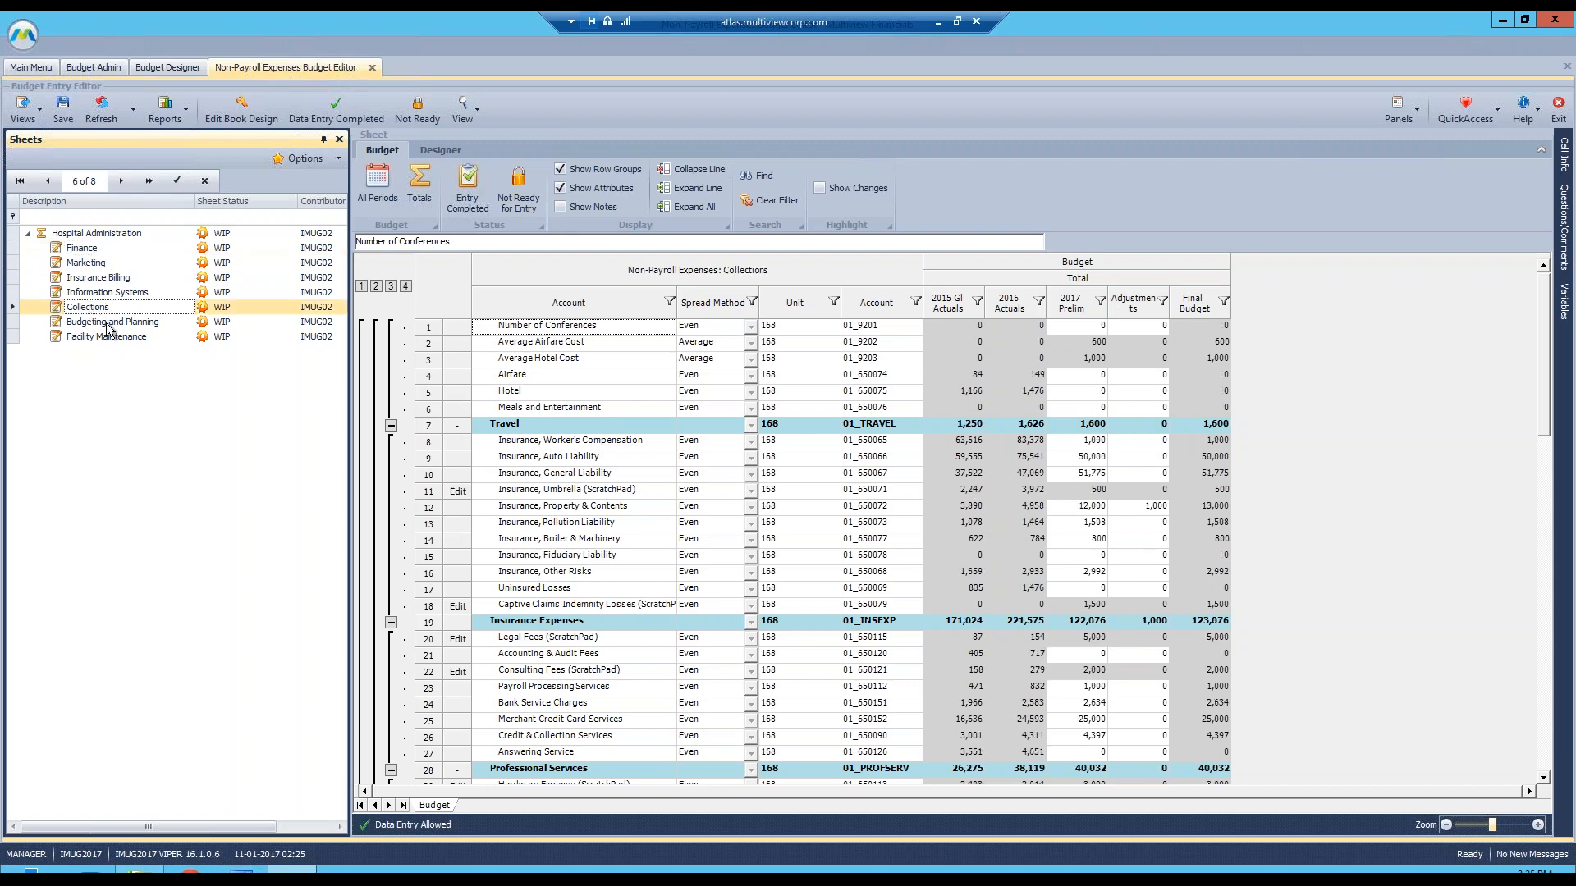
click(109, 324)
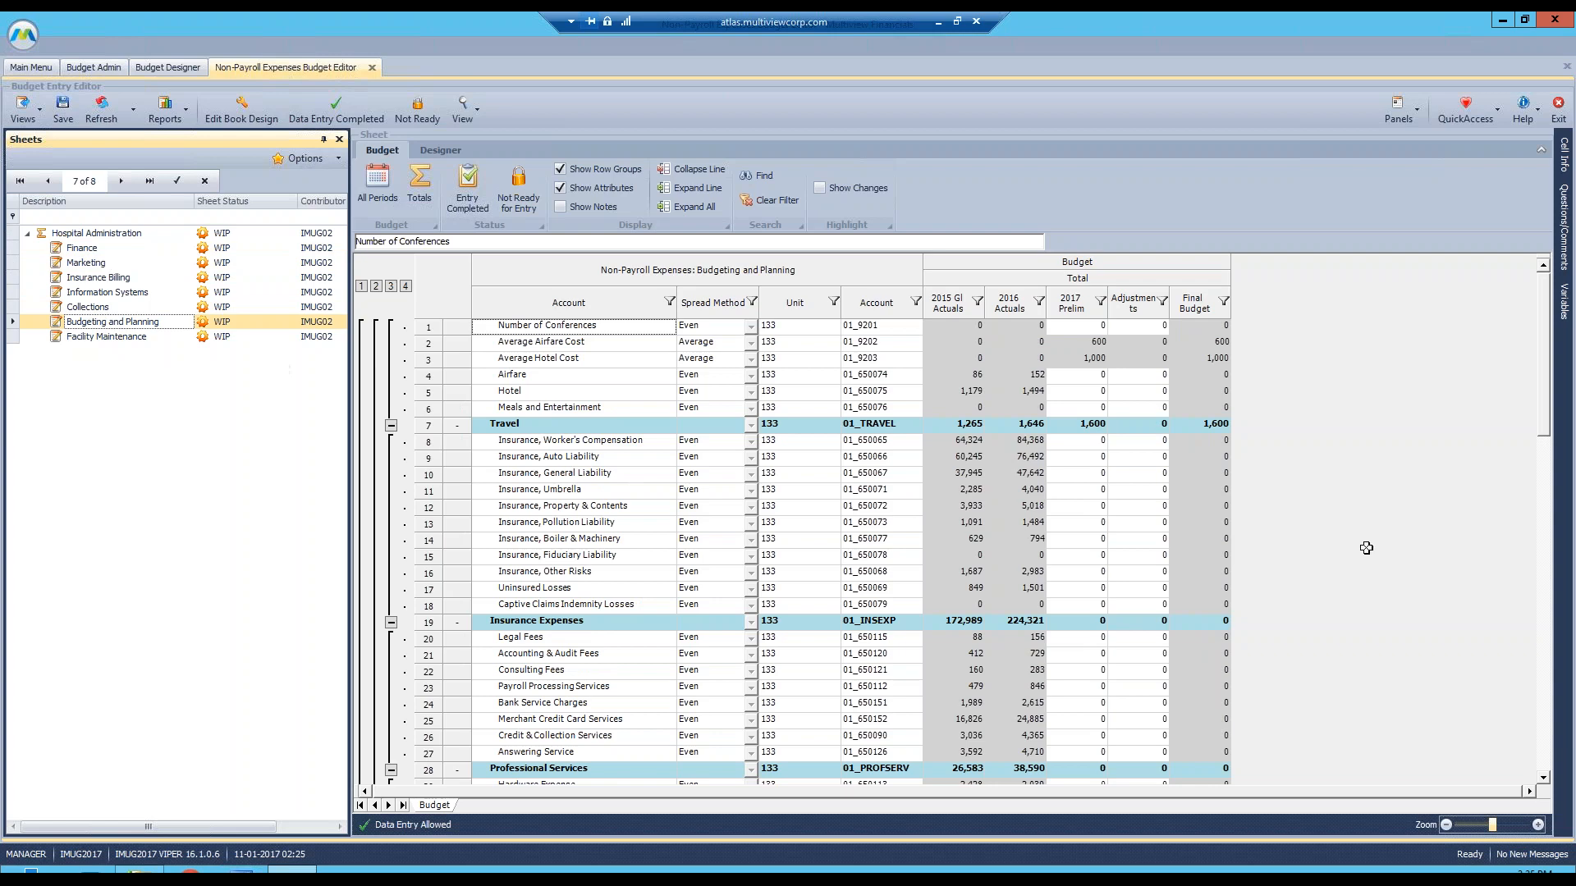
- Set the 2017 Prelim amount of Insurance, Worker's Compensation to 90,000 in the Budgeting and Planning sheet
click(1082, 442)
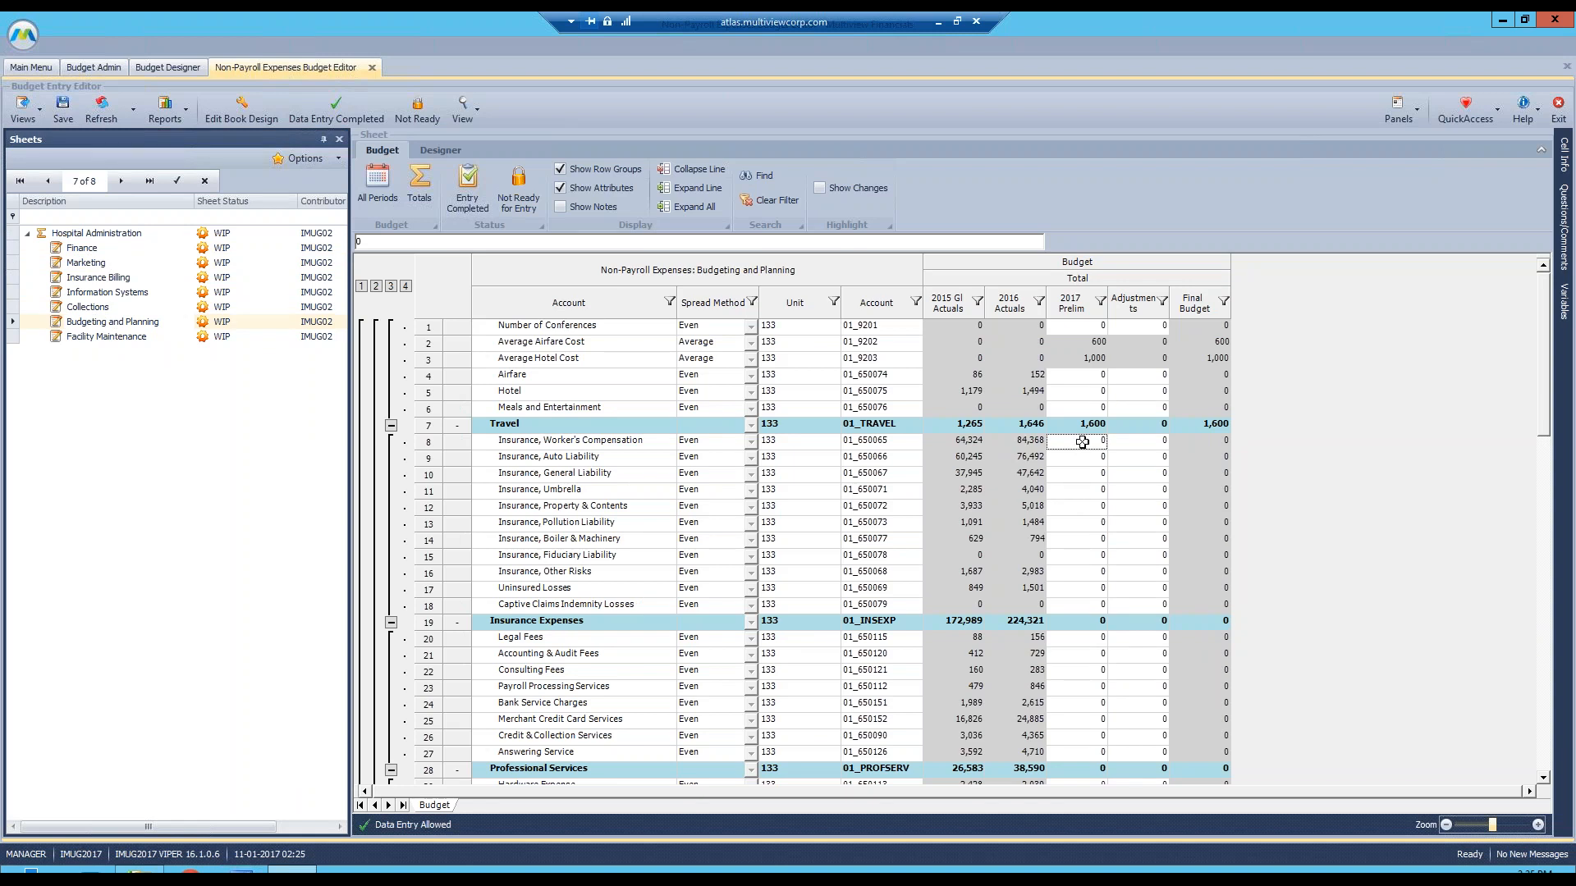
click(1031, 440)
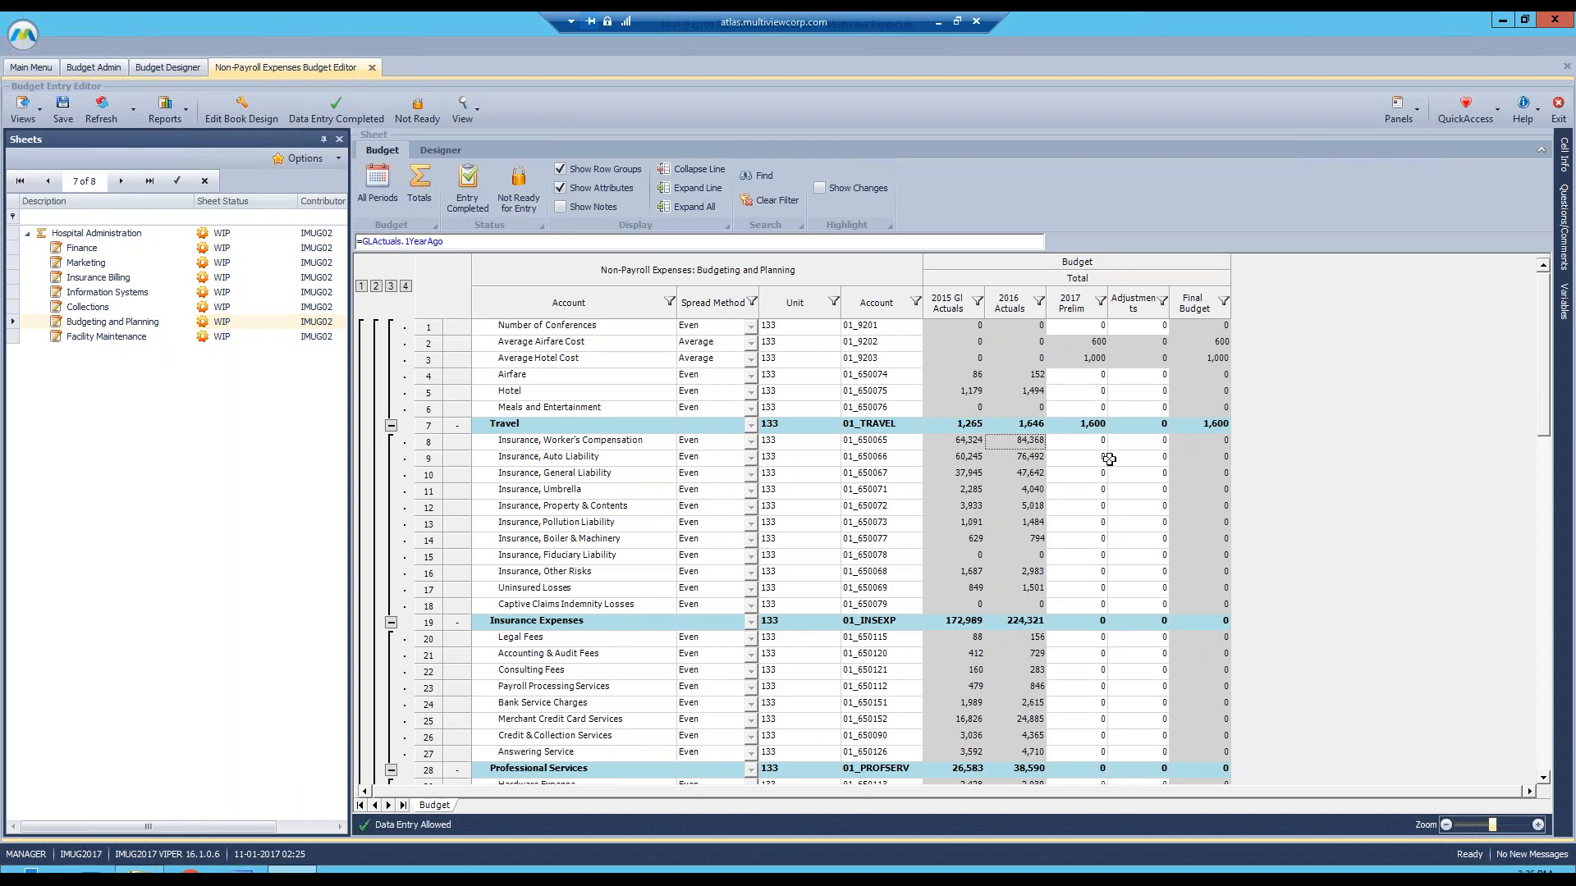
click(1086, 441)
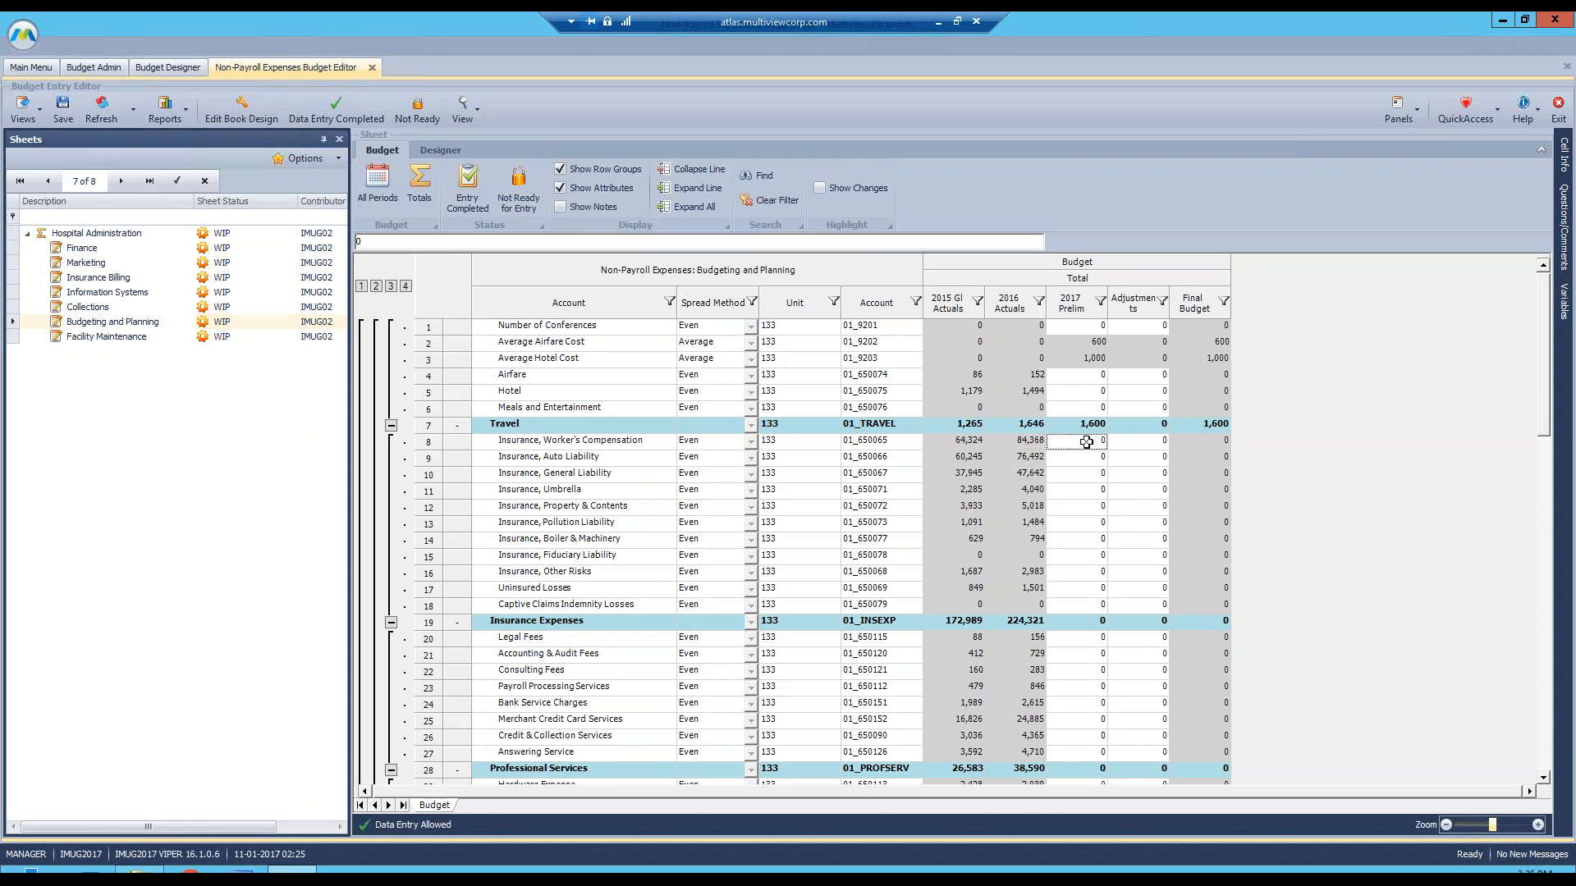
text(9000)
key(Return)
- Replace the 2017 Prelim value of Insurance, Auto Liability with the formula =GLActuals.1YearAgo
click(1087, 456)
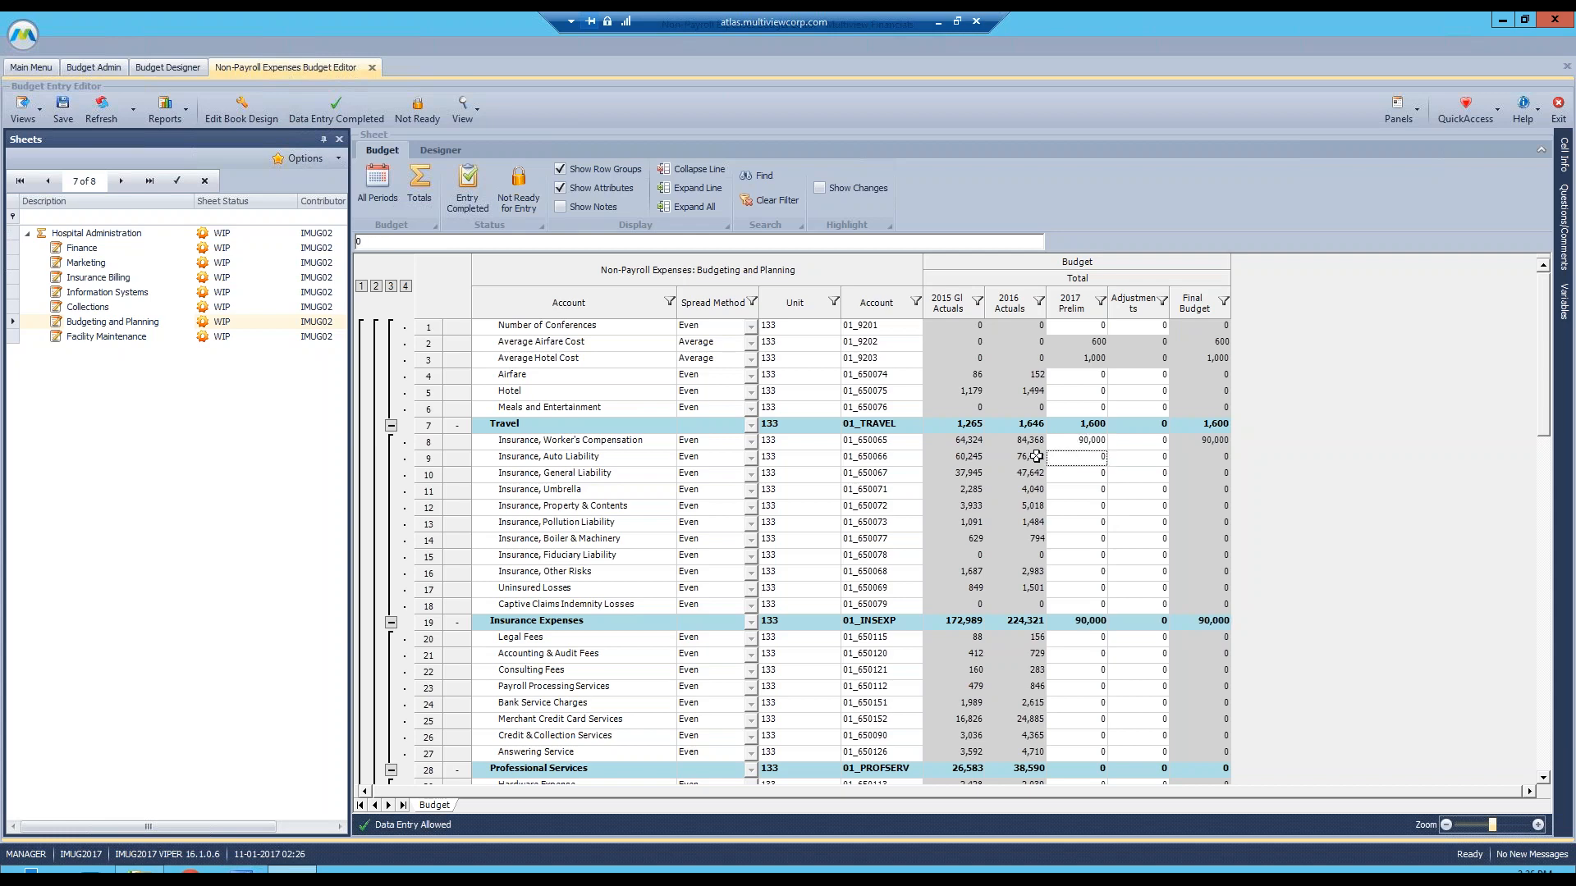
click(429, 239)
key(BackSpace)
text(=gl)
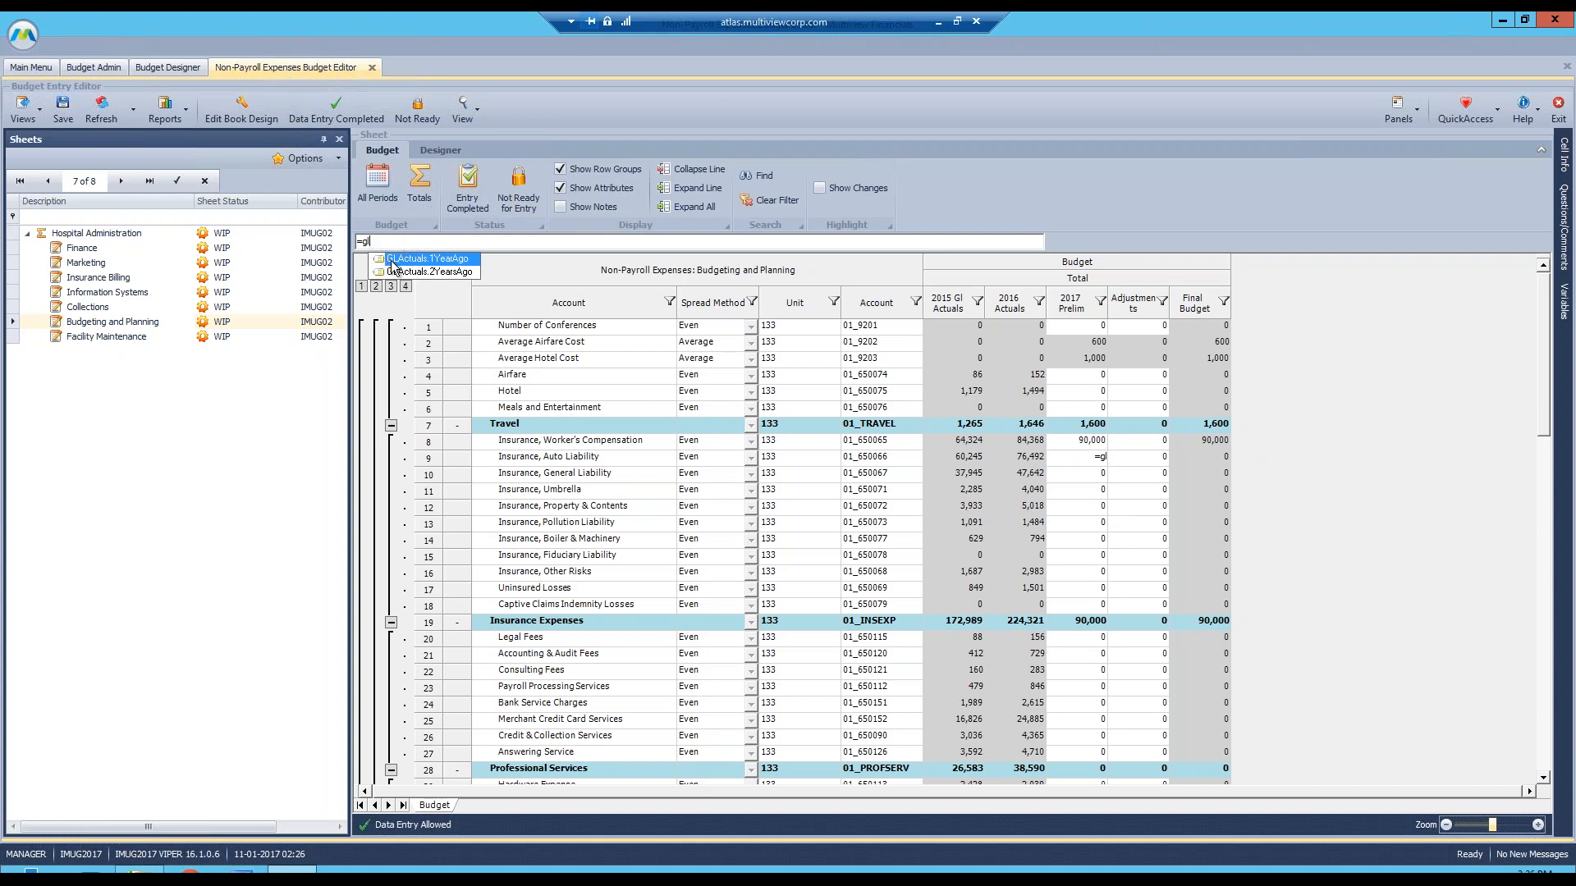
double_click(451, 260)
key(Return)
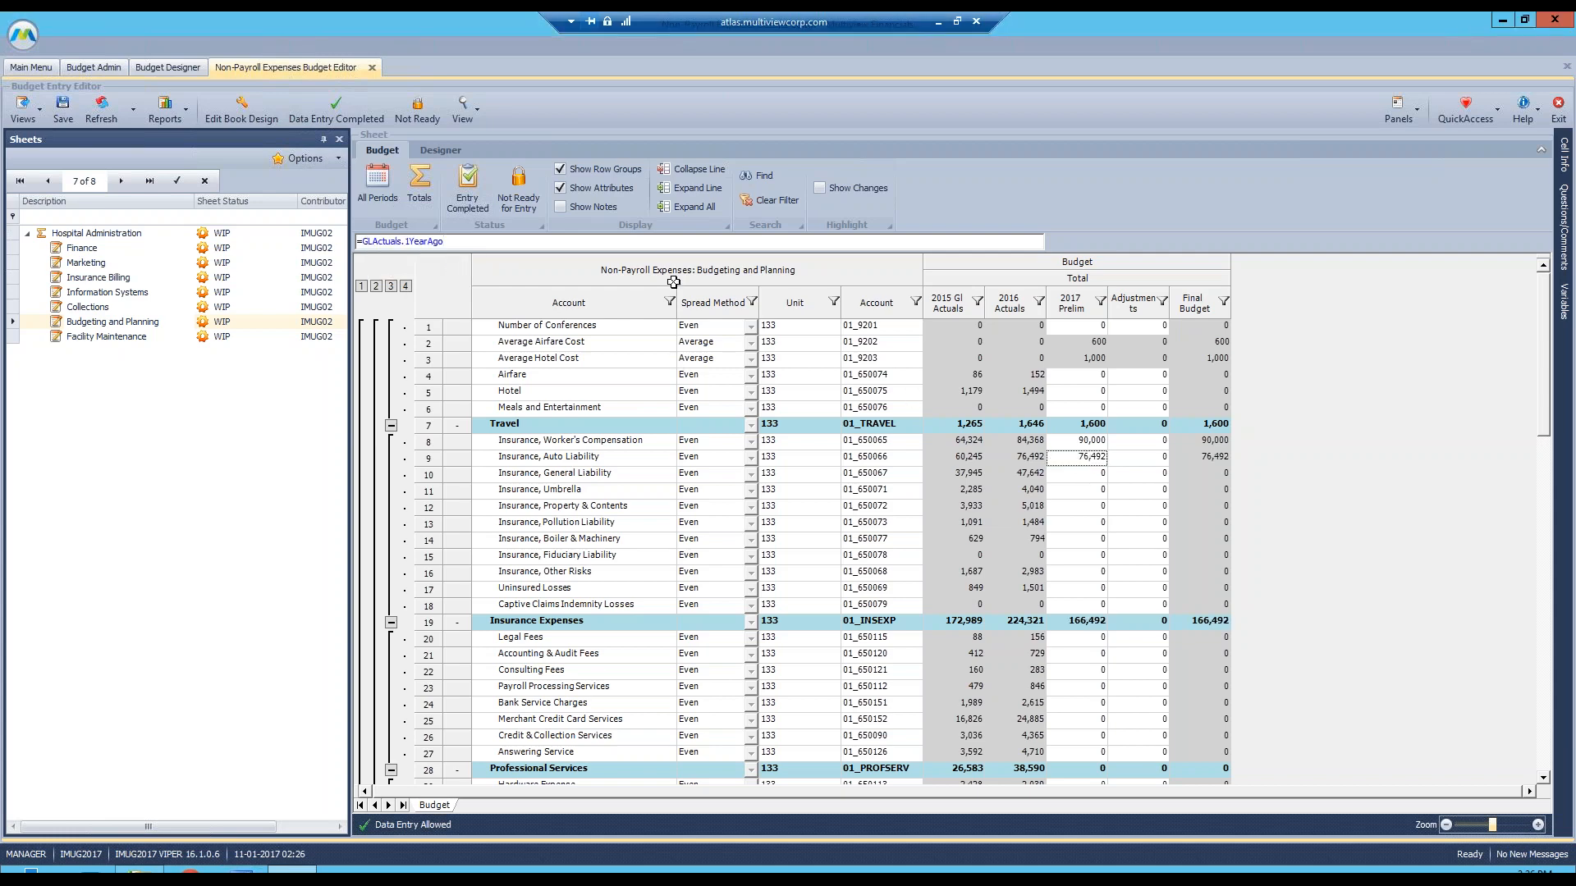
- Extend the Auto Liability 2017 Prelim formula to multiply last year's GL actuals by 1.02
click(529, 242)
text(()
text(1.02)
key(Return)
drag(444, 242, 481, 243)
click(481, 243)
- Open the Finance sheet and examine the prior-year actuals and inflation terms in the 2017 Prelim formula of Insurance, General Liability
click(82, 249)
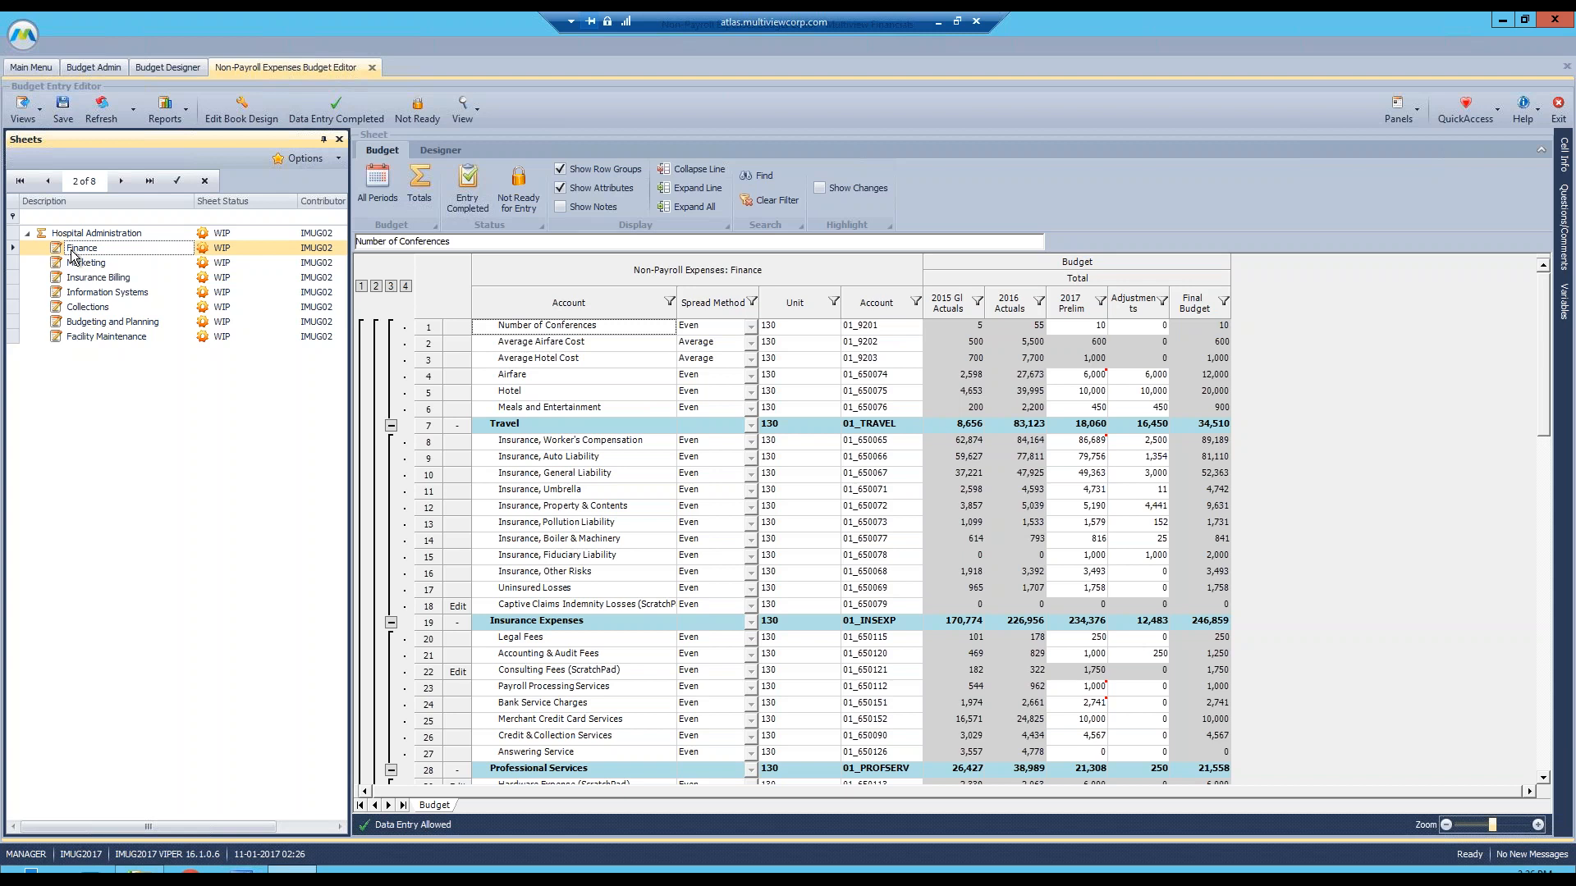
click(1098, 478)
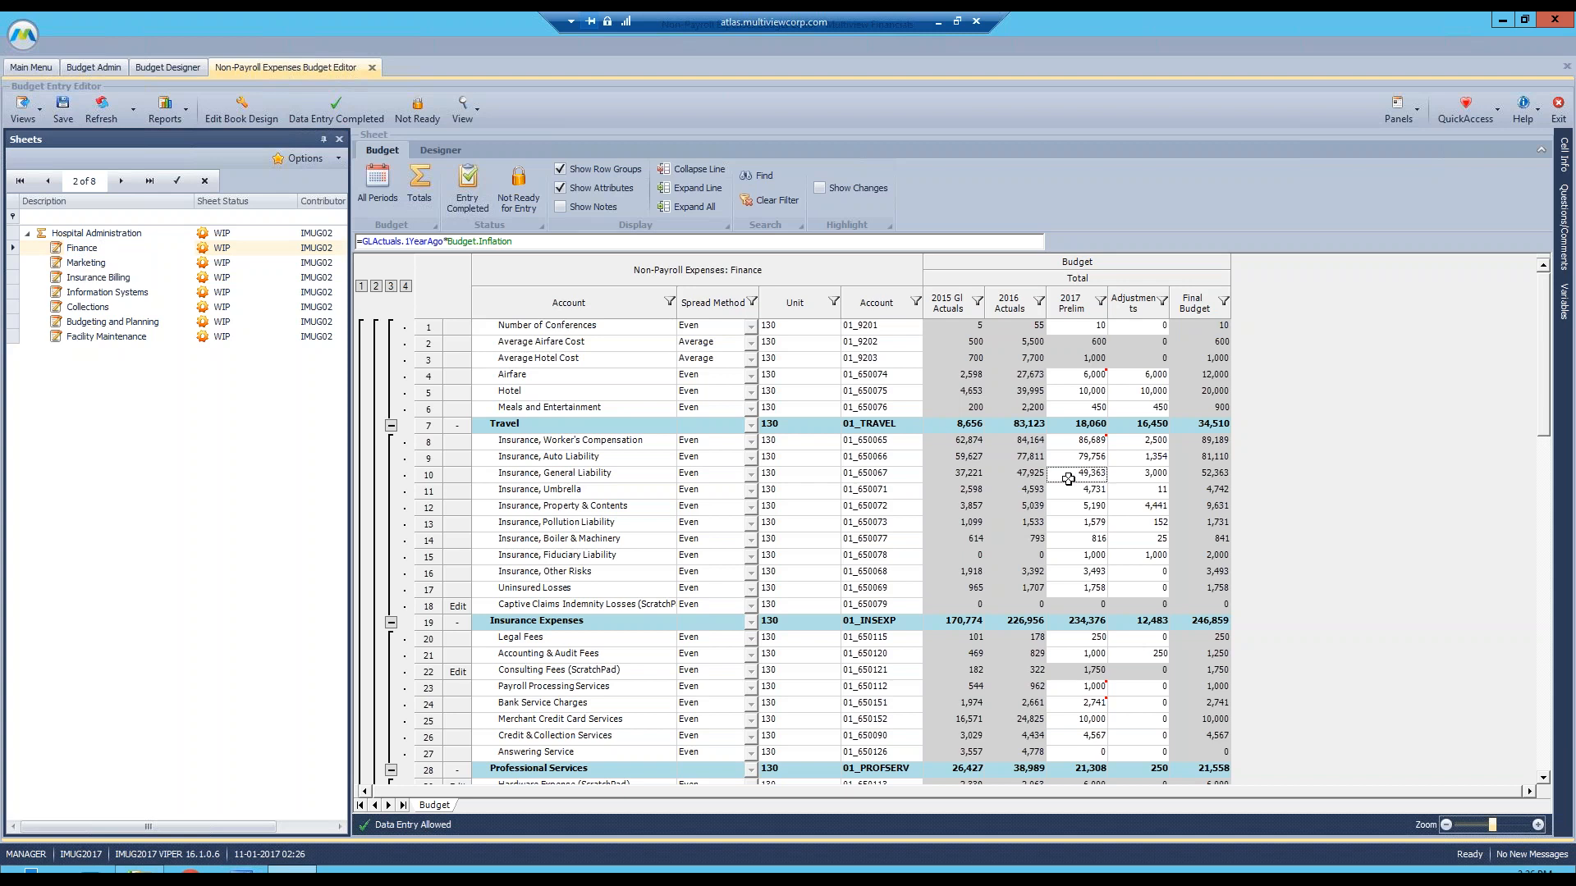
click(514, 478)
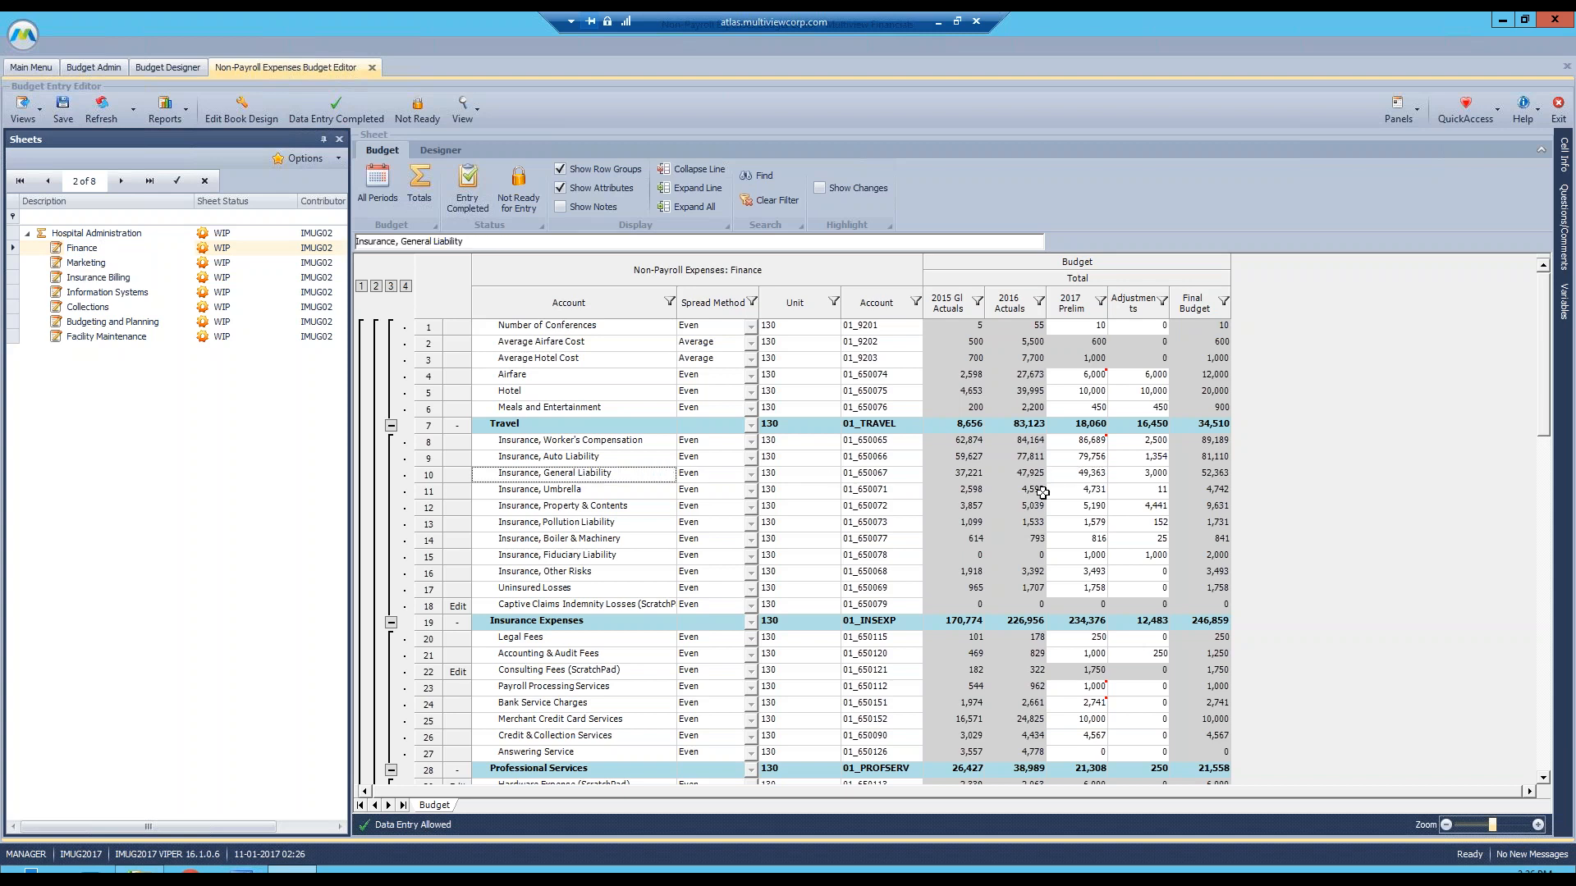
click(1081, 477)
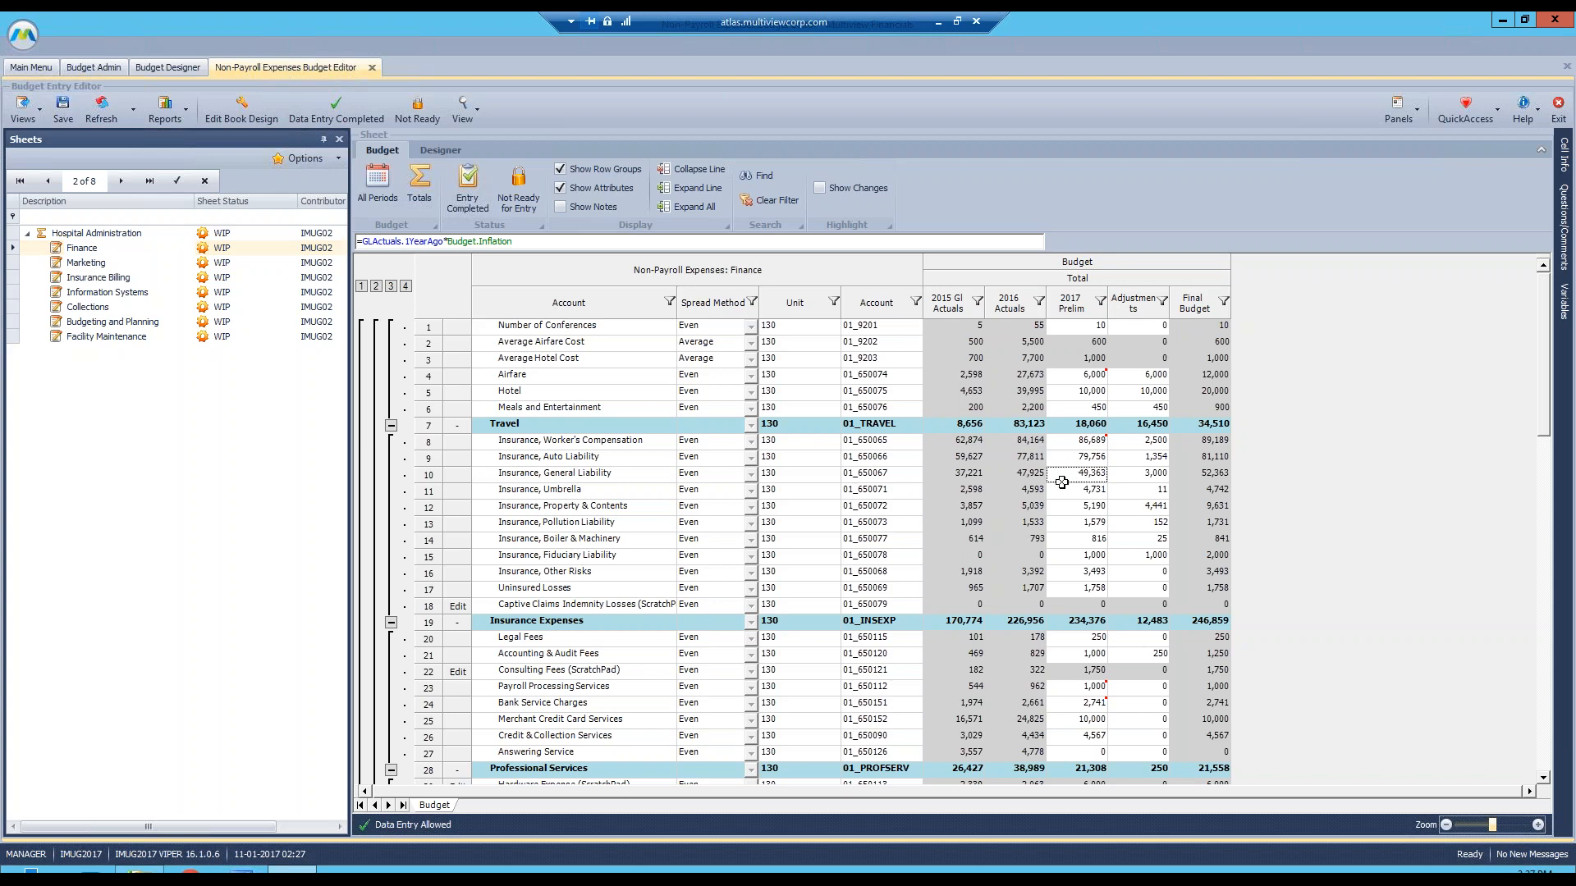
click(444, 243)
drag(443, 242, 391, 243)
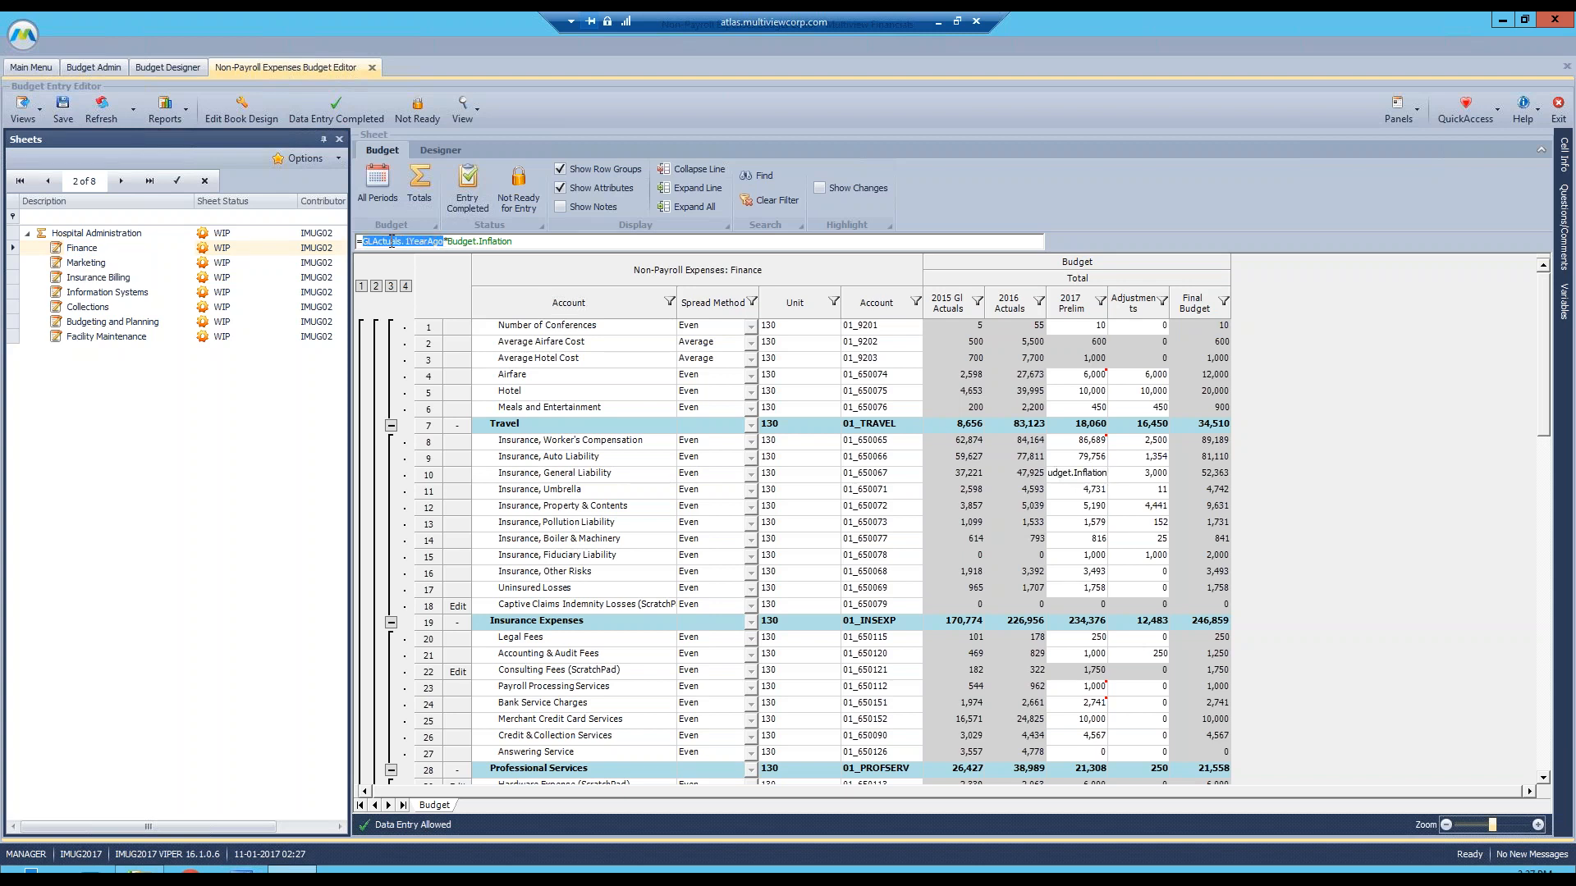
double_click(465, 240)
click(517, 241)
drag(517, 241, 465, 240)
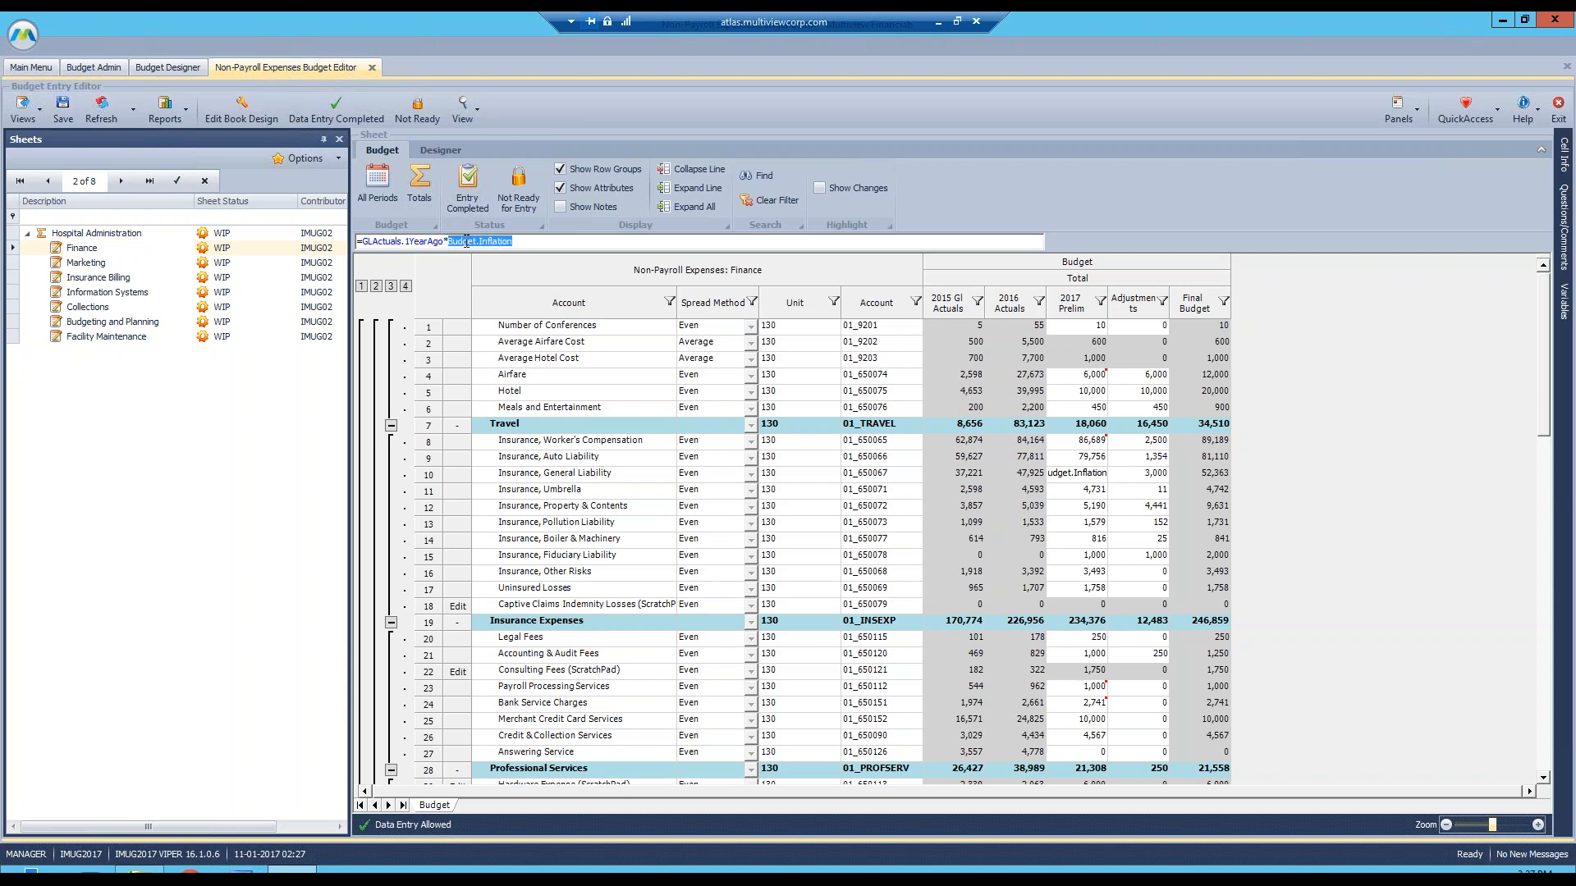
click(523, 242)
- Open the Corporate Assumptions workbook from the budget diagram and examine its Inflation, Average Airfare Cost and Average Hotel Cost totals
click(167, 67)
click(329, 446)
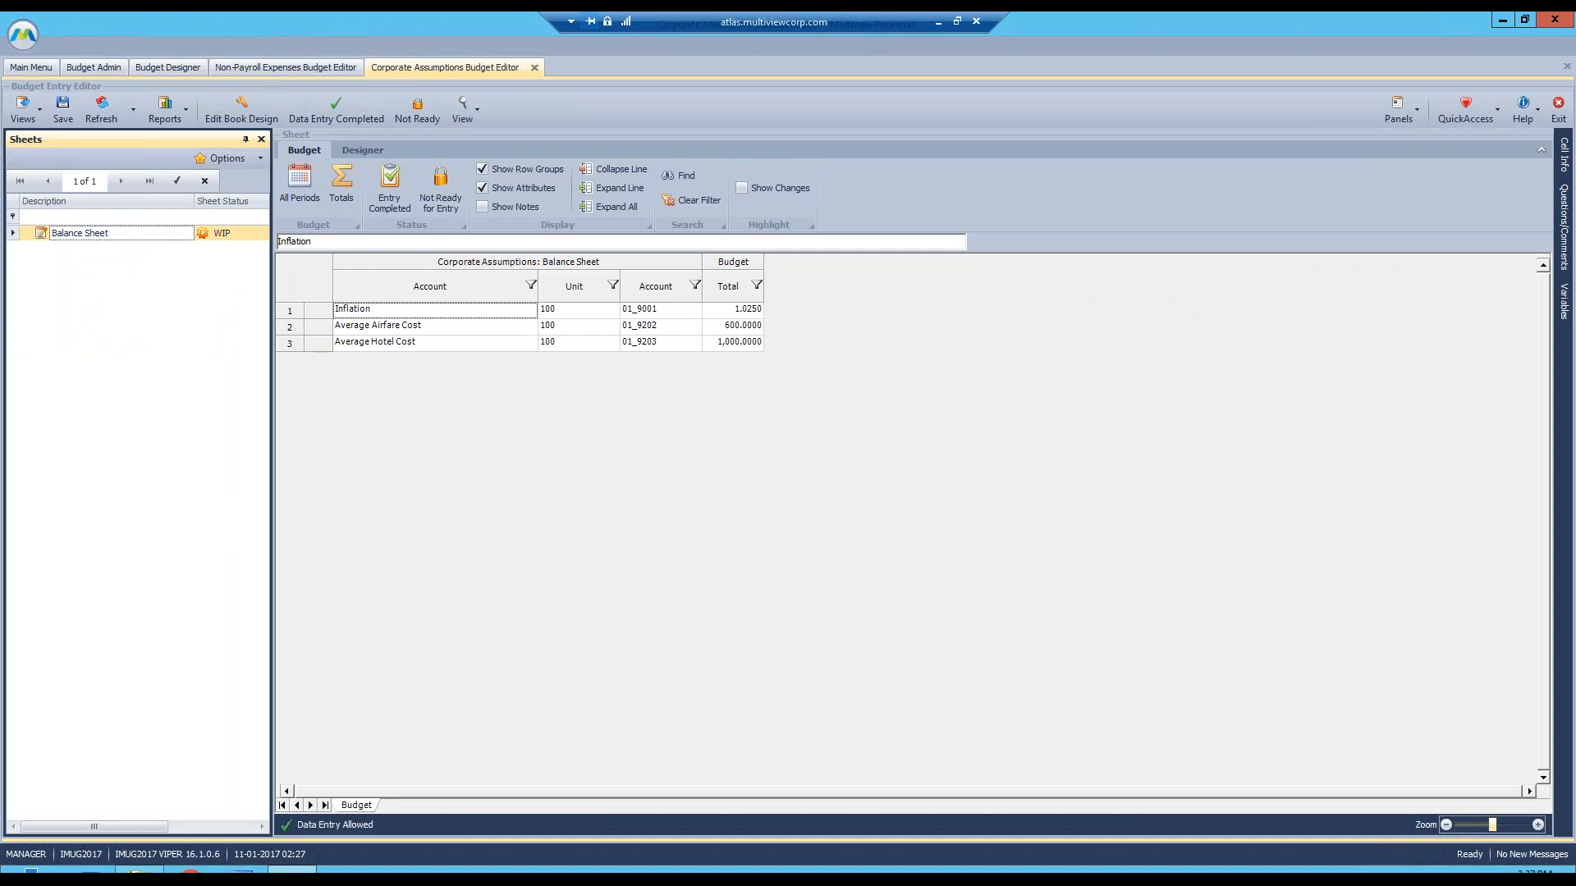
click(734, 309)
click(66, 234)
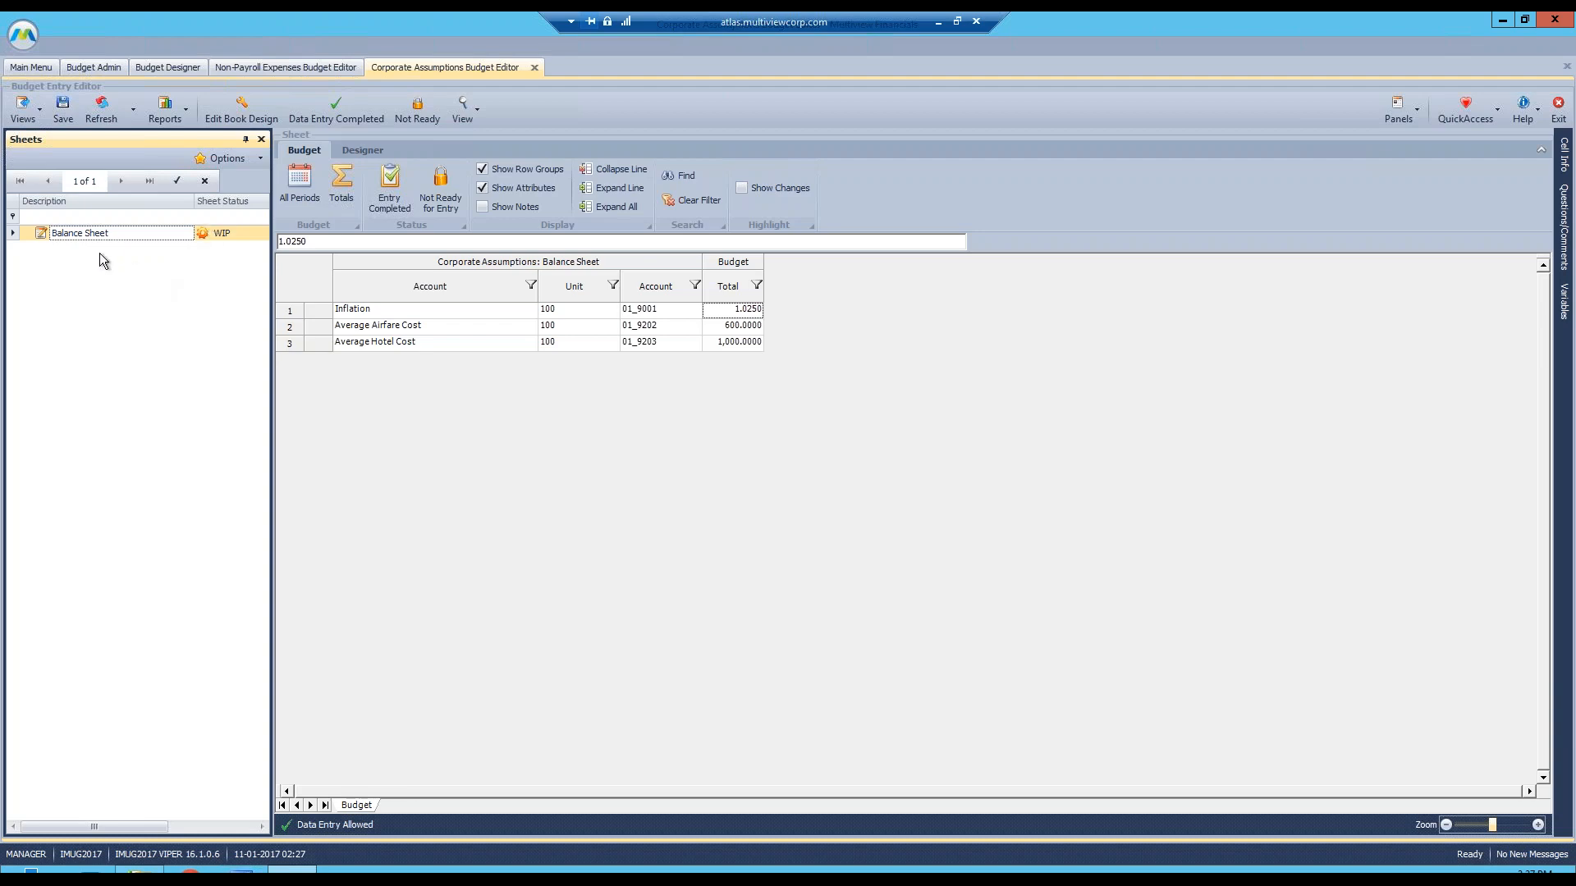
click(751, 312)
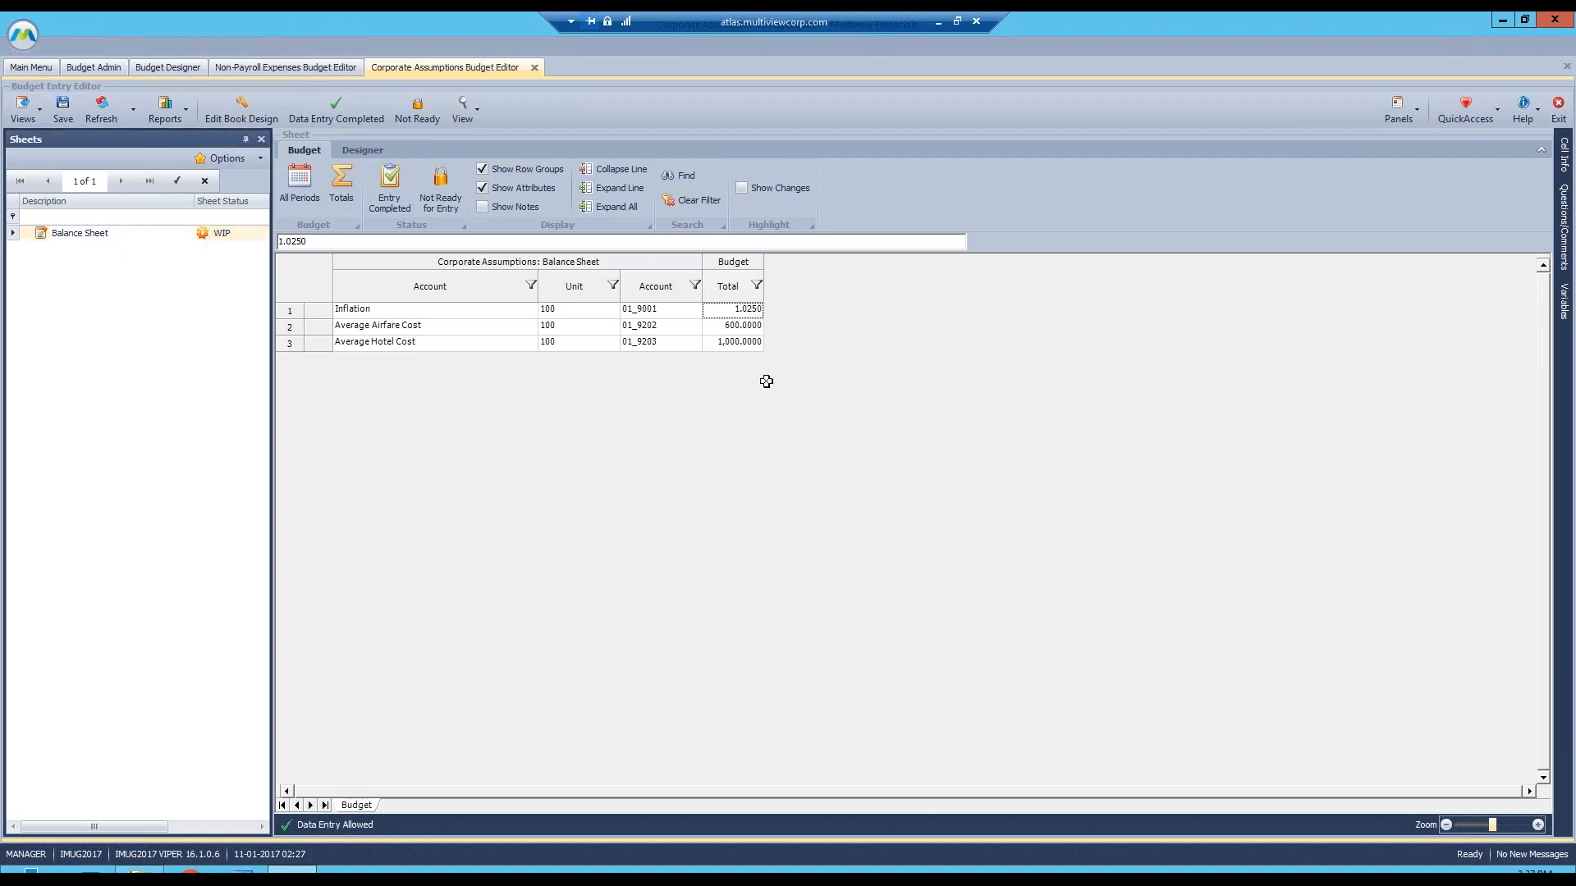
click(741, 325)
click(741, 342)
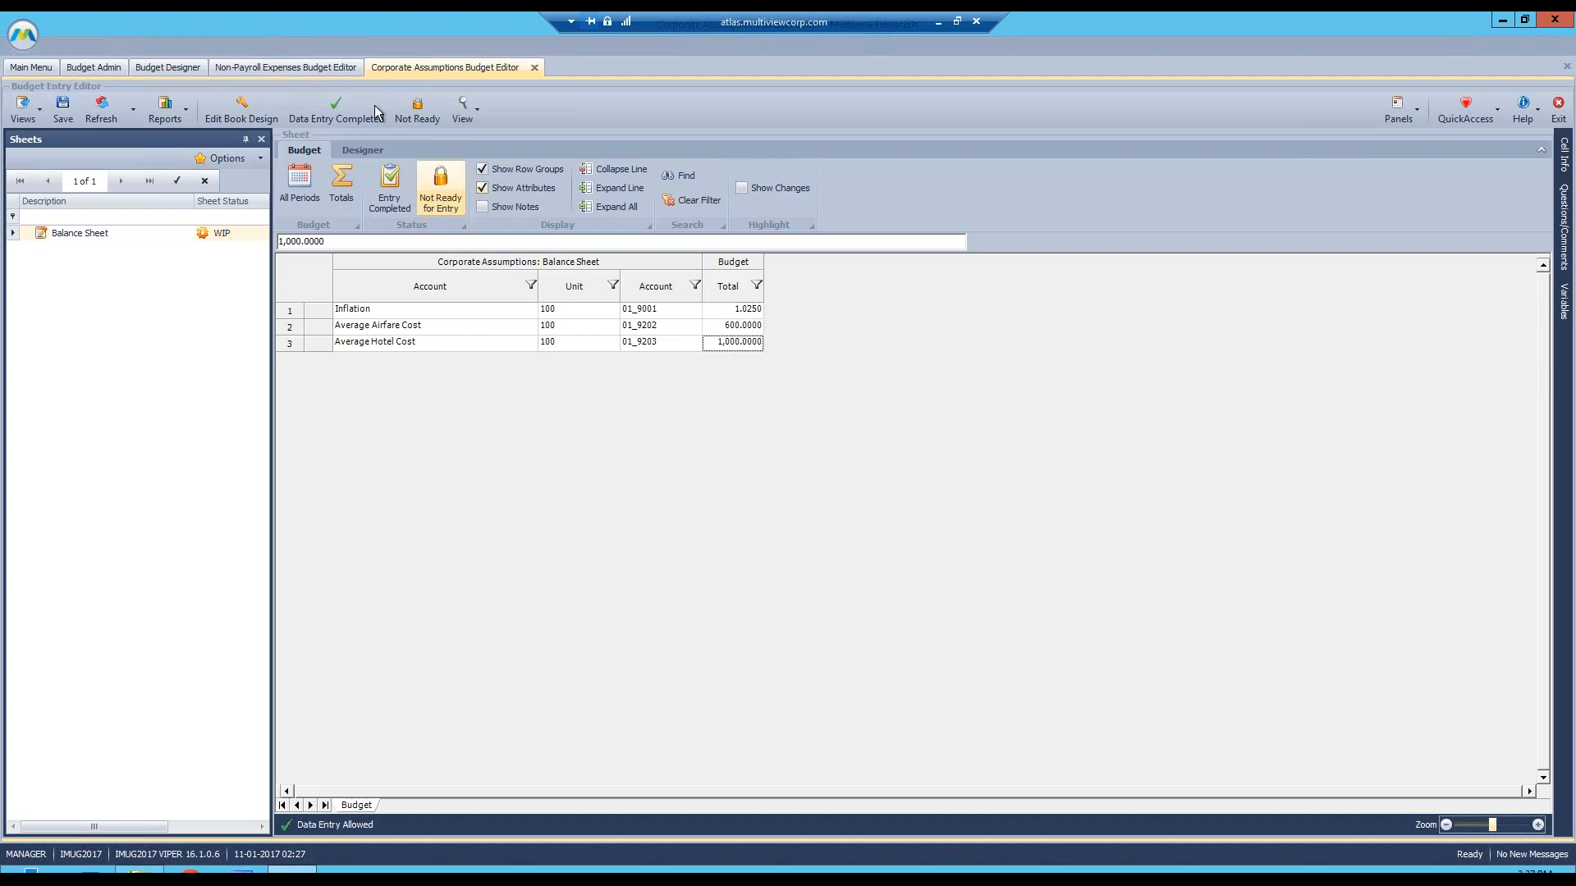
- Open the Department Specific Assumptions workbook from the budget diagram and examine the Per Diem Rate row of Hospital Administration
click(248, 68)
click(169, 65)
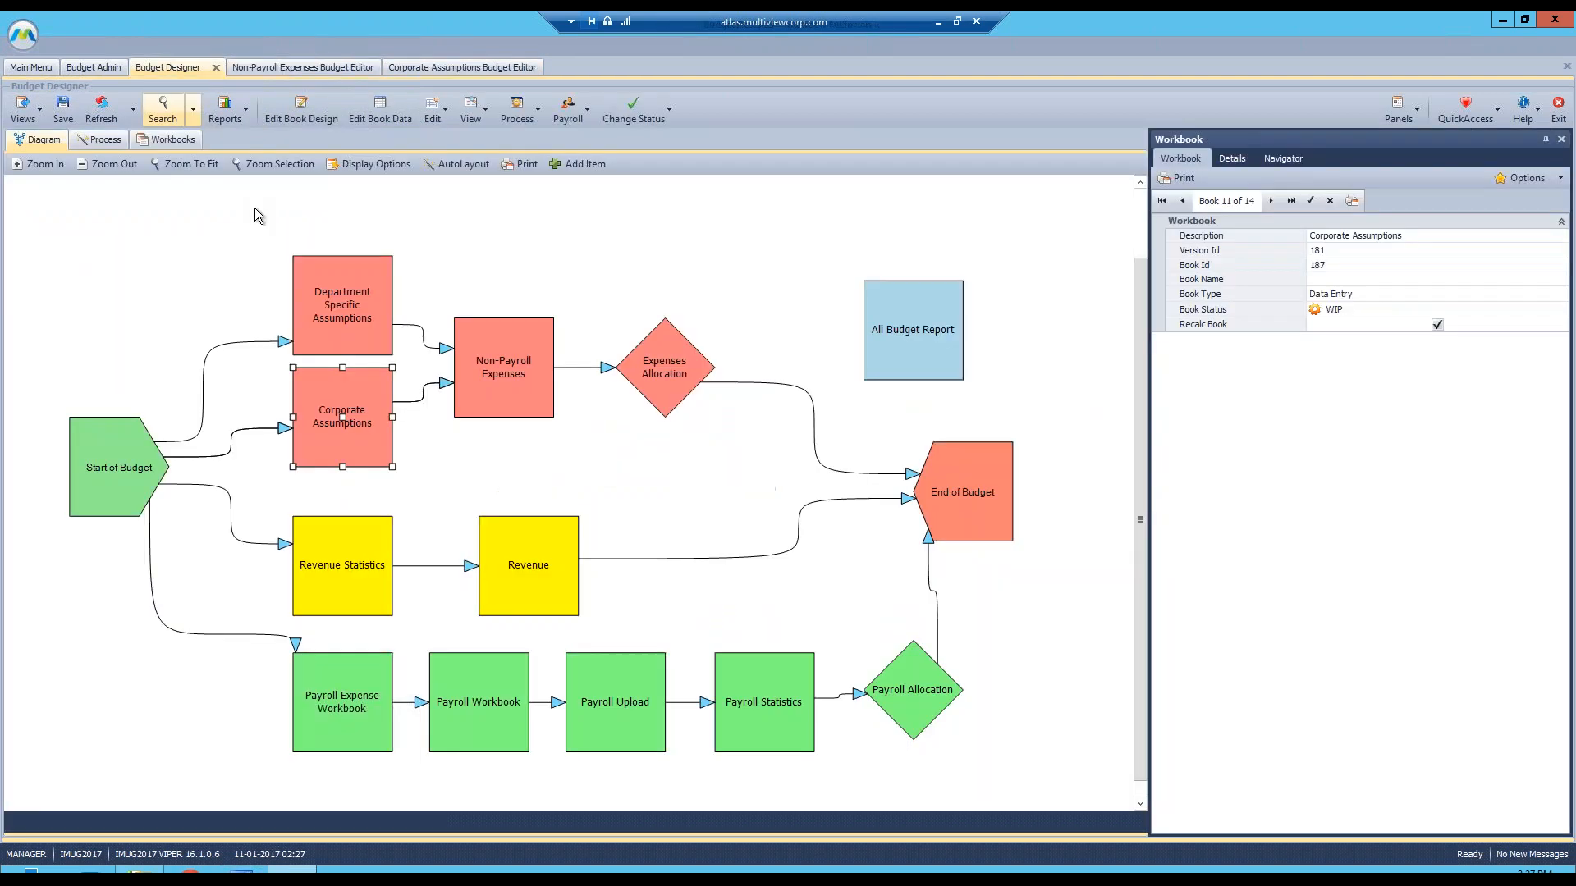
double_click(351, 328)
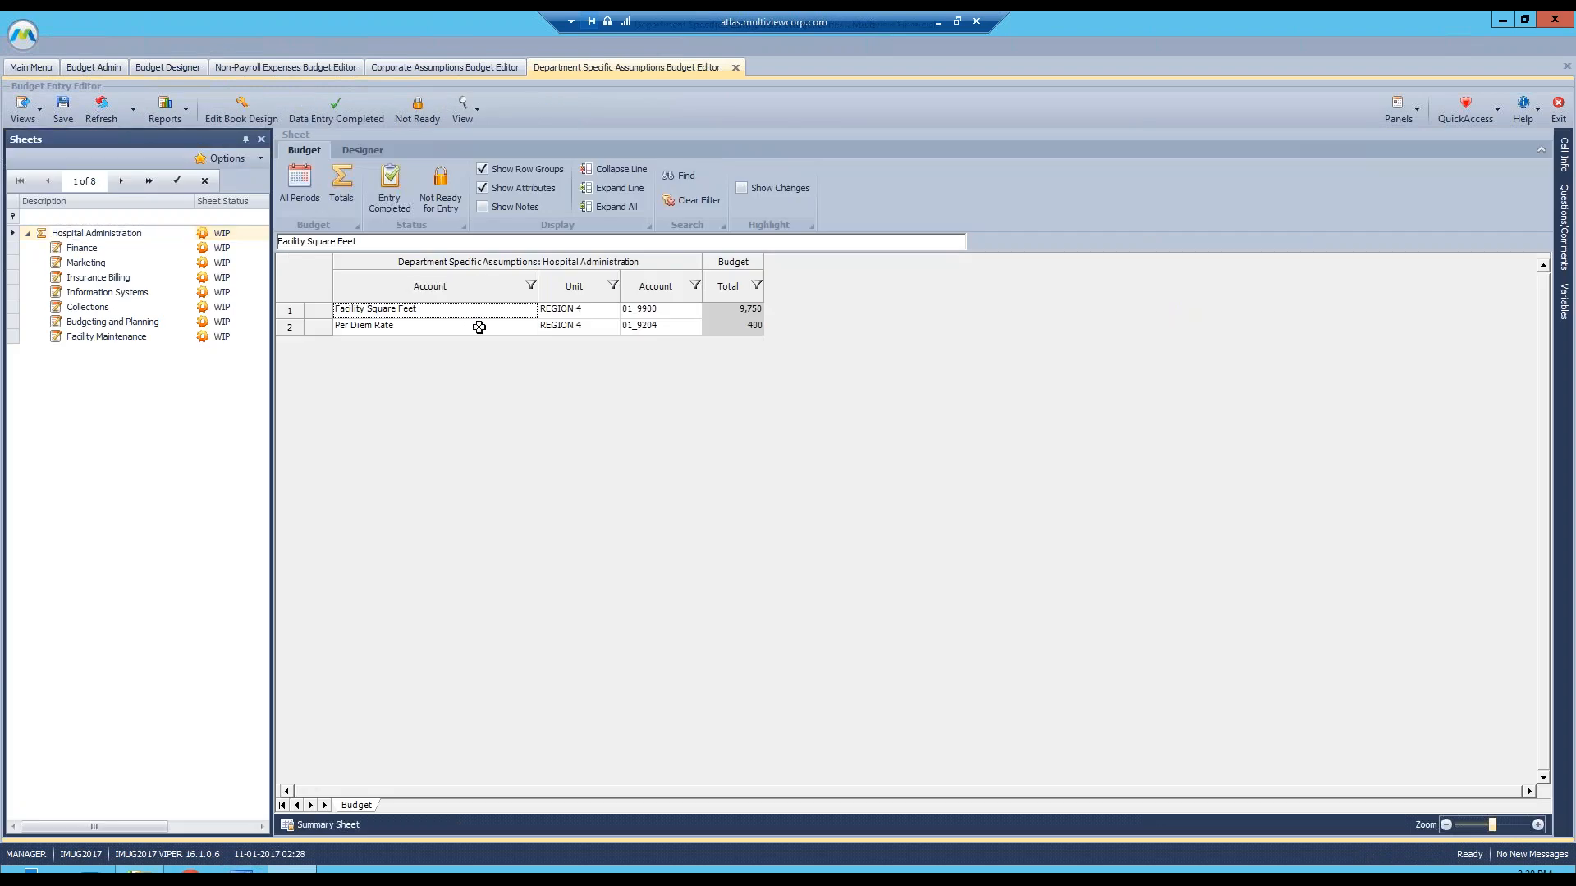
click(480, 325)
click(664, 332)
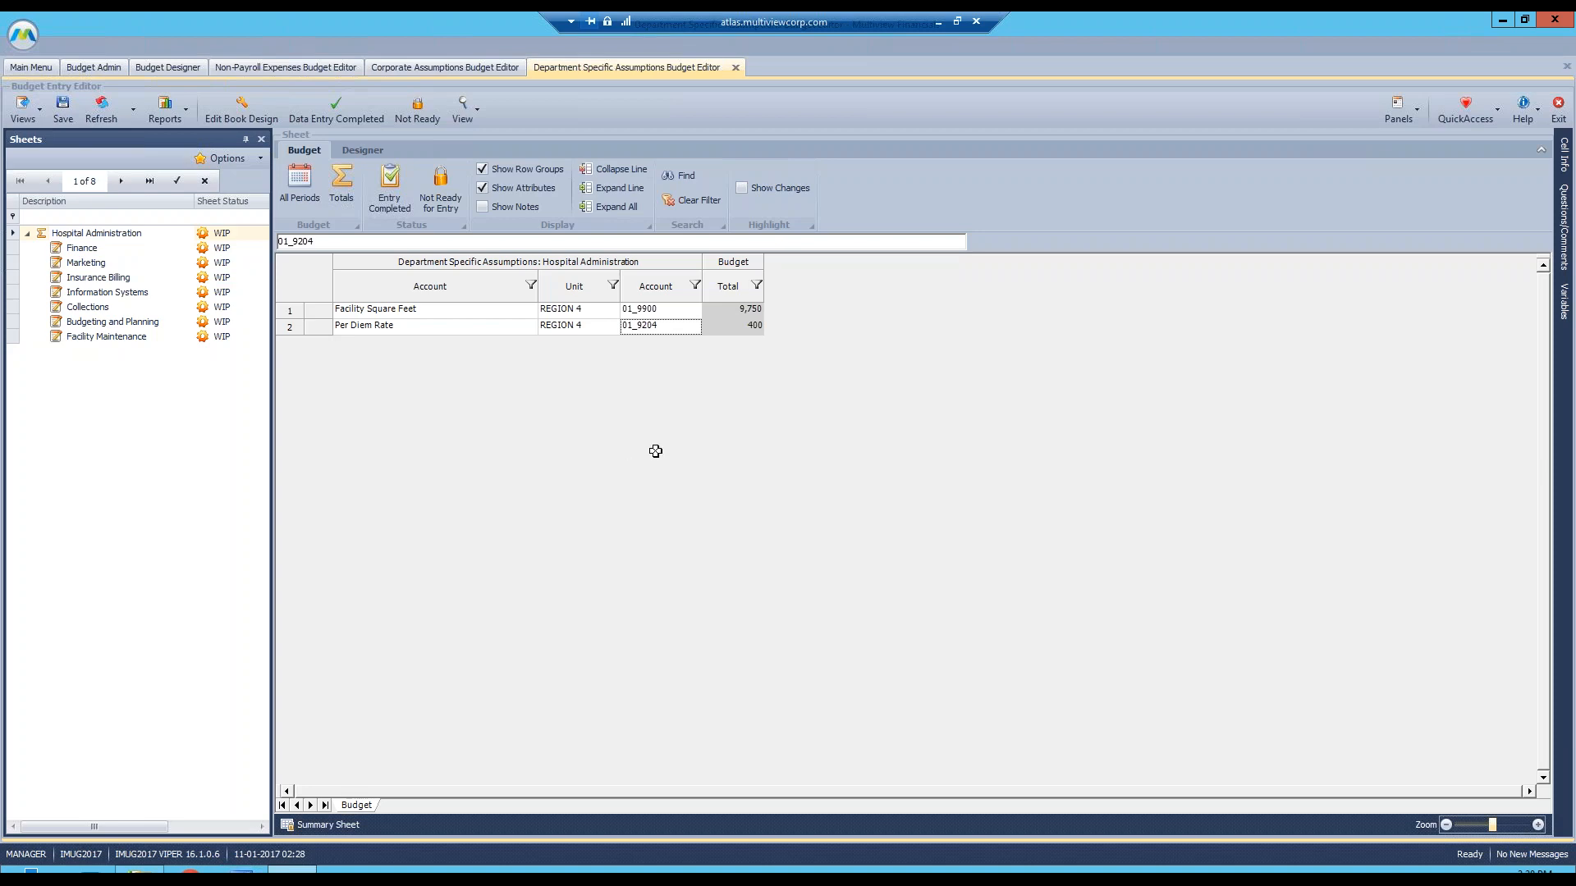
- Compare the Per Diem Rate totals of the Finance and Marketing sheets
click(80, 254)
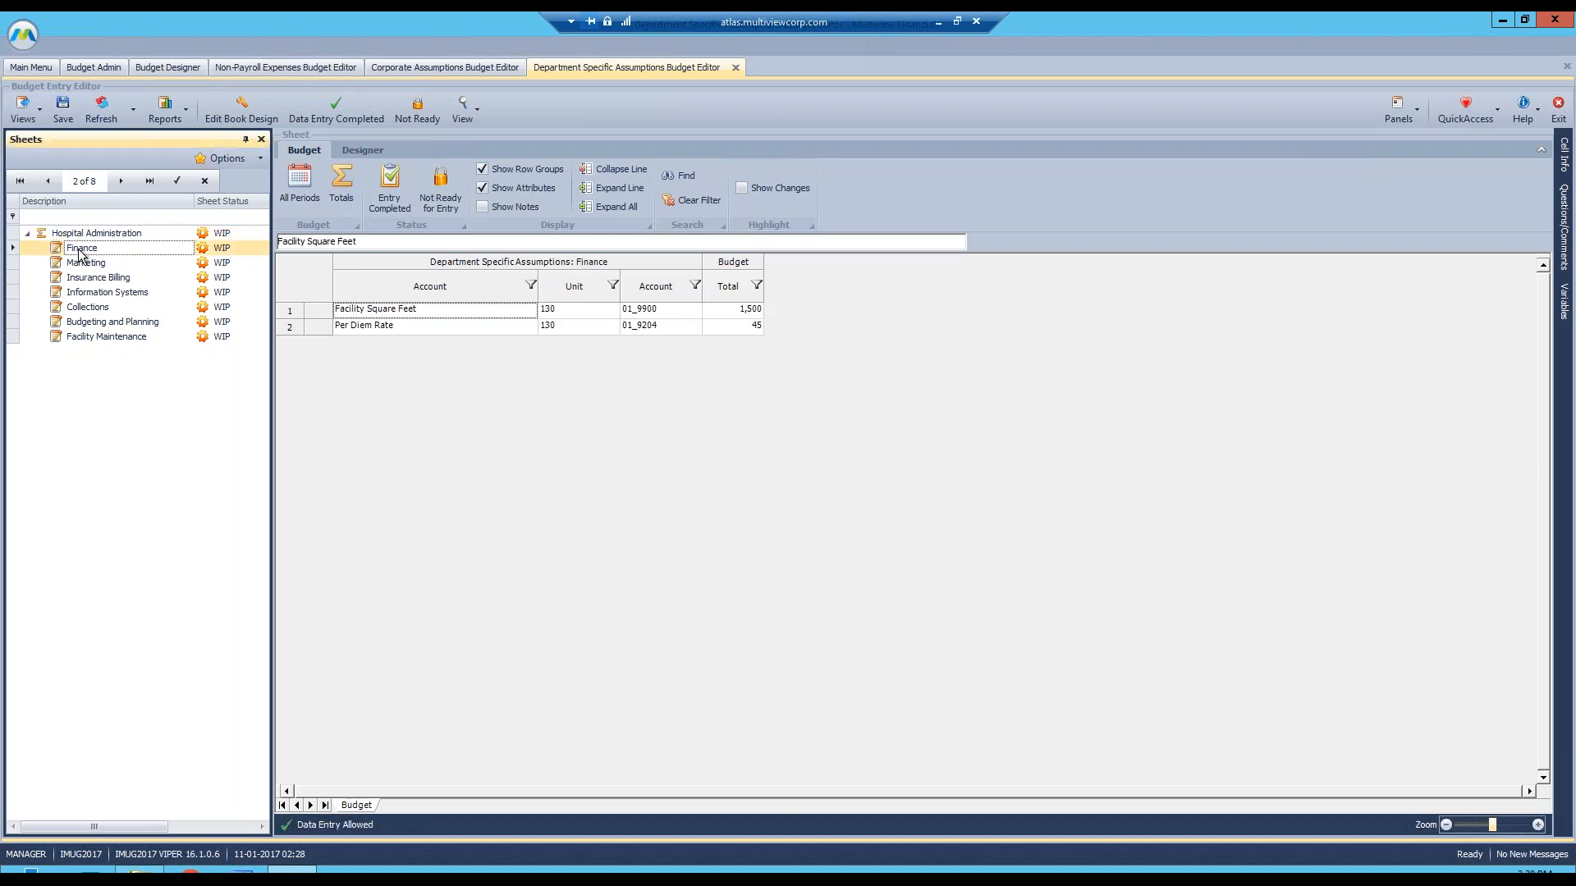
click(753, 326)
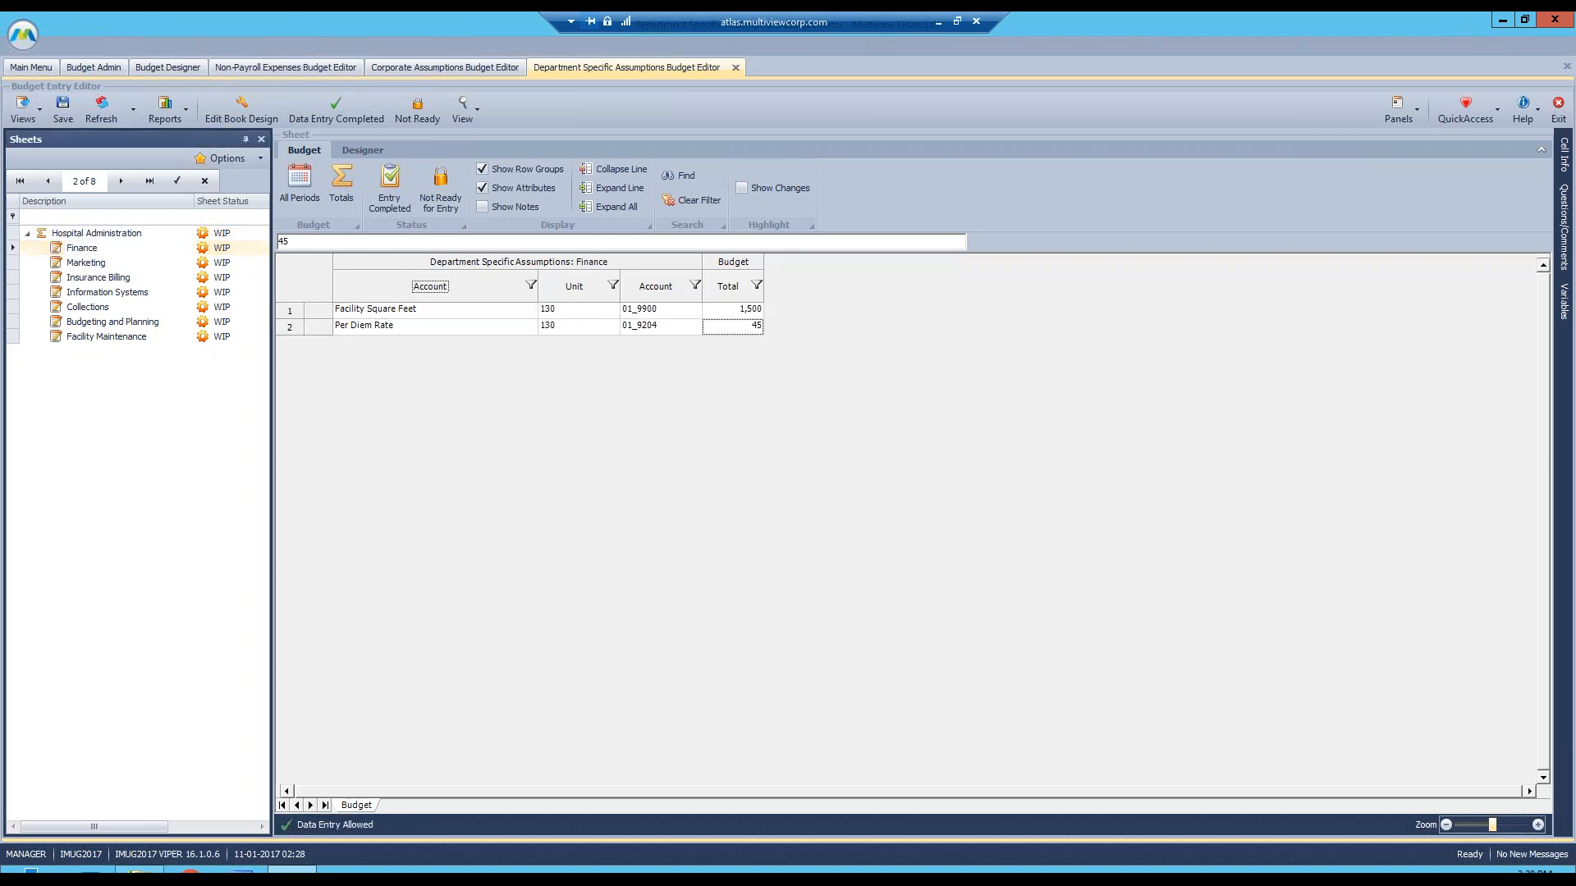
click(95, 265)
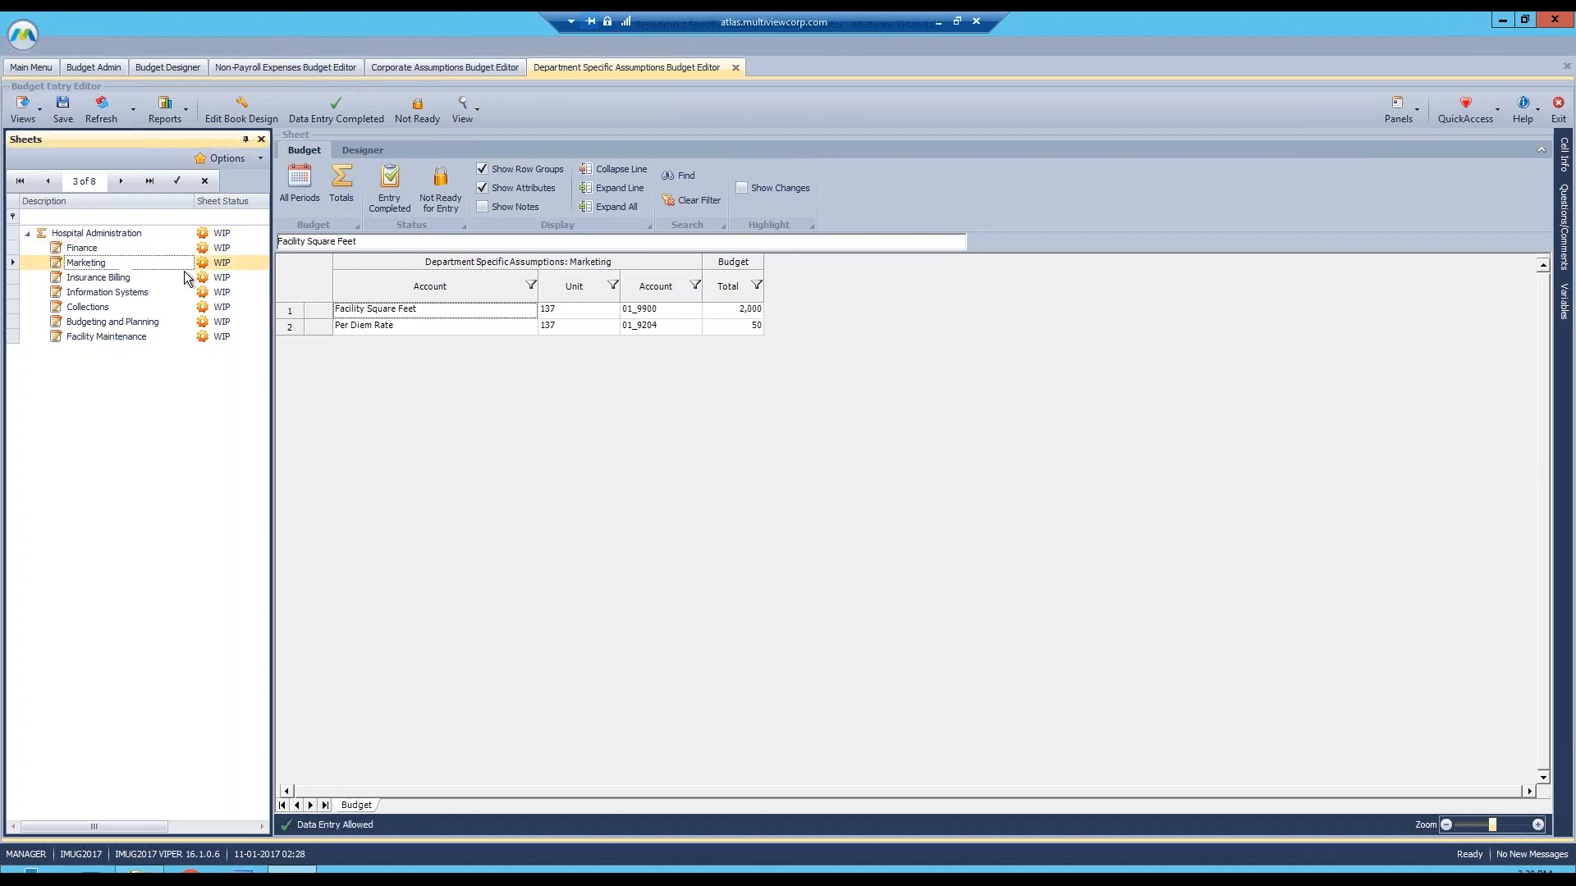
click(739, 329)
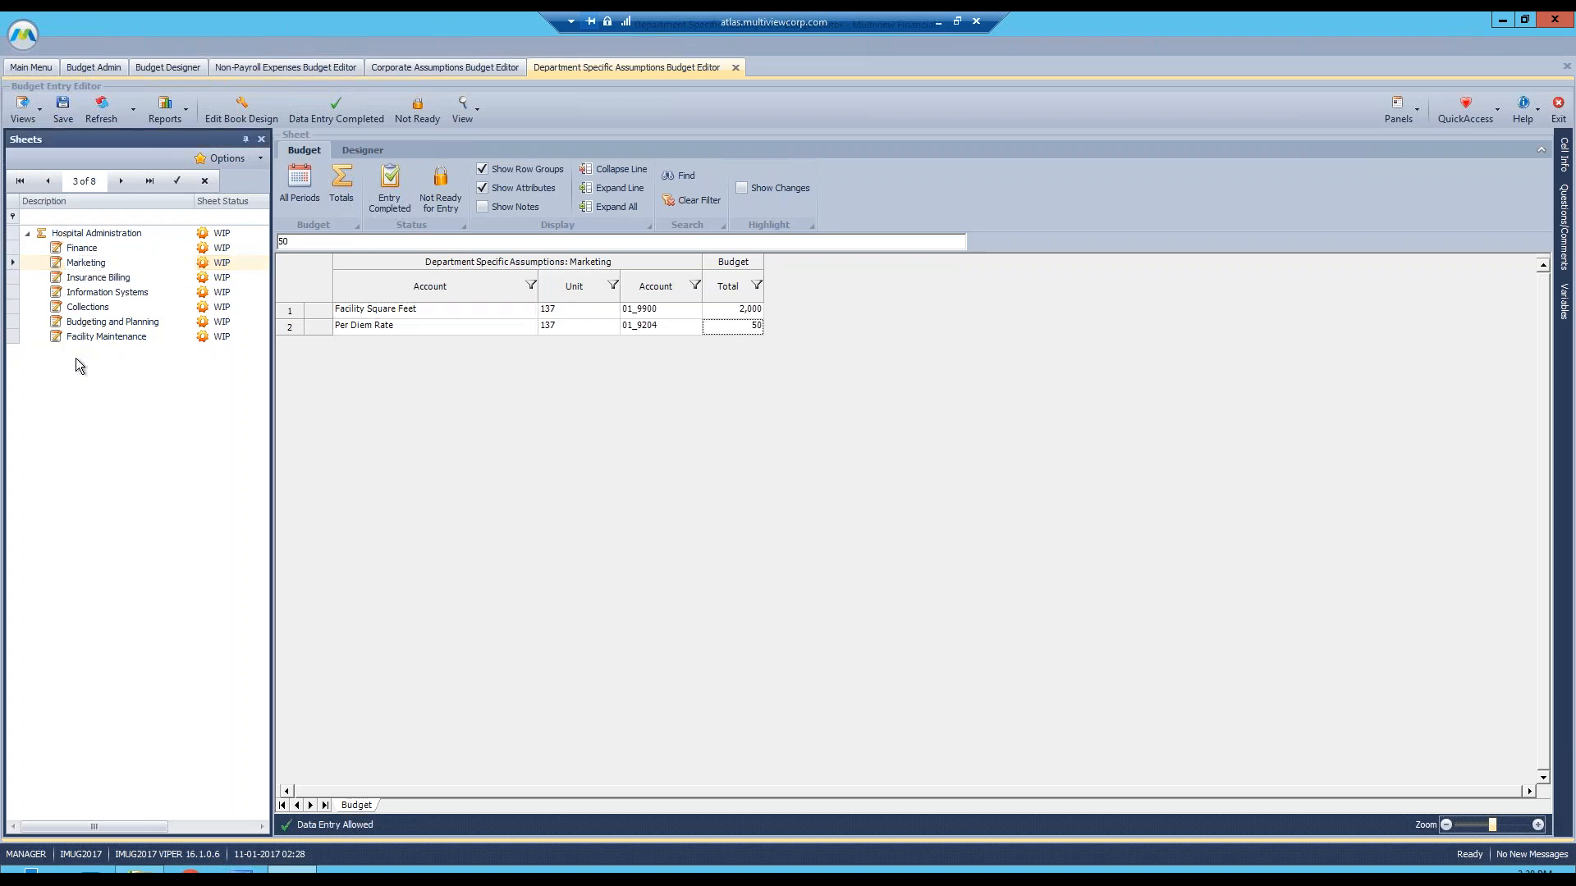
- Return to the Non-Payroll Expenses workbook and open its Budgeting and Planning sheet
click(427, 68)
click(293, 66)
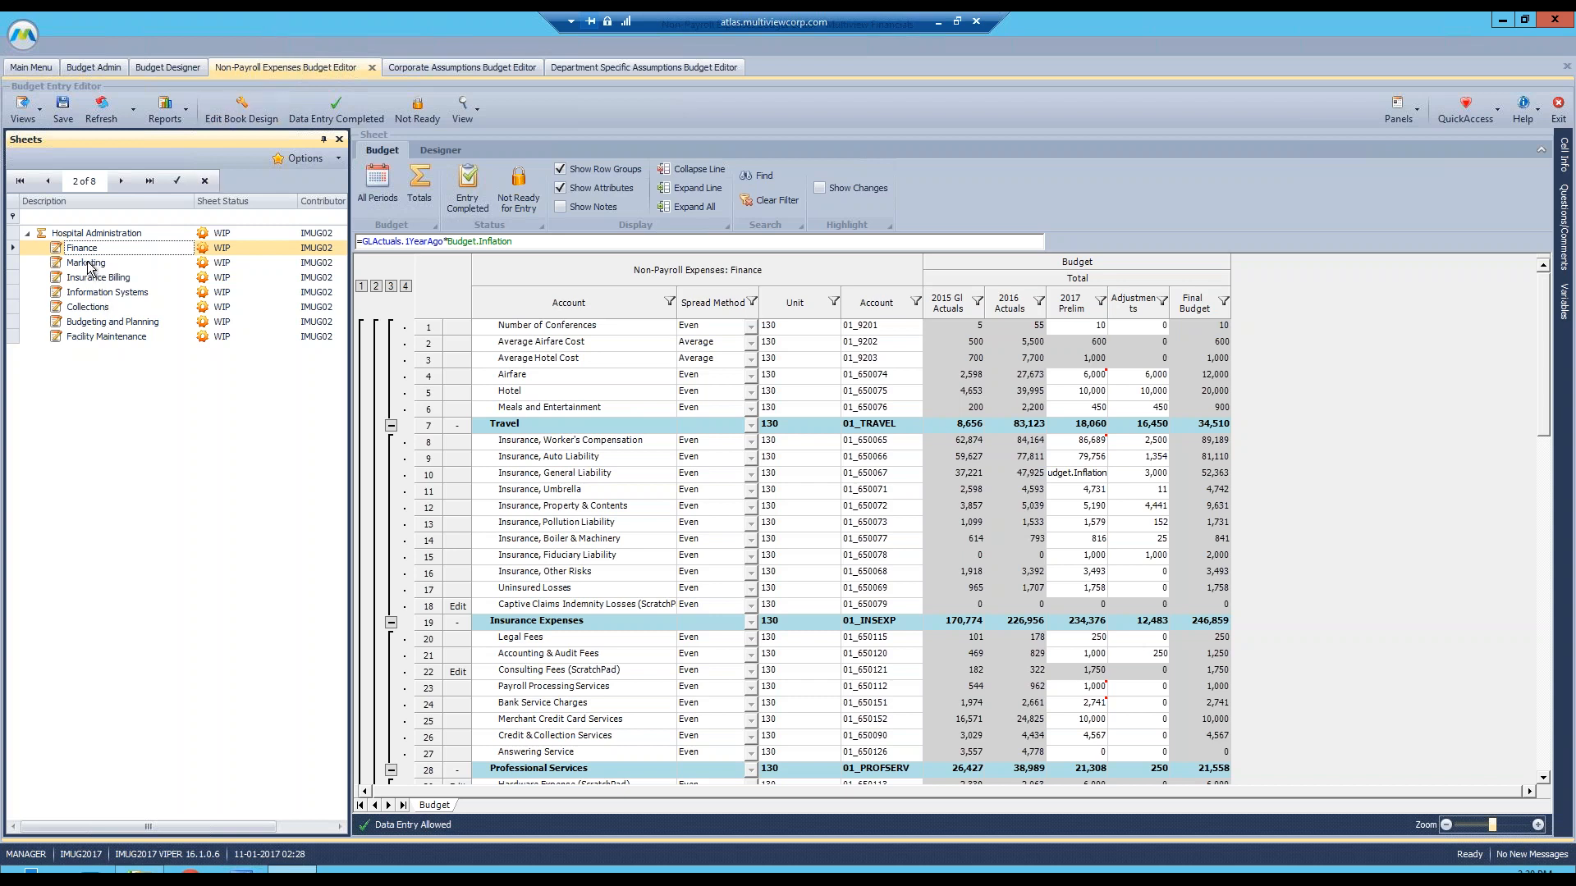
click(100, 307)
click(109, 323)
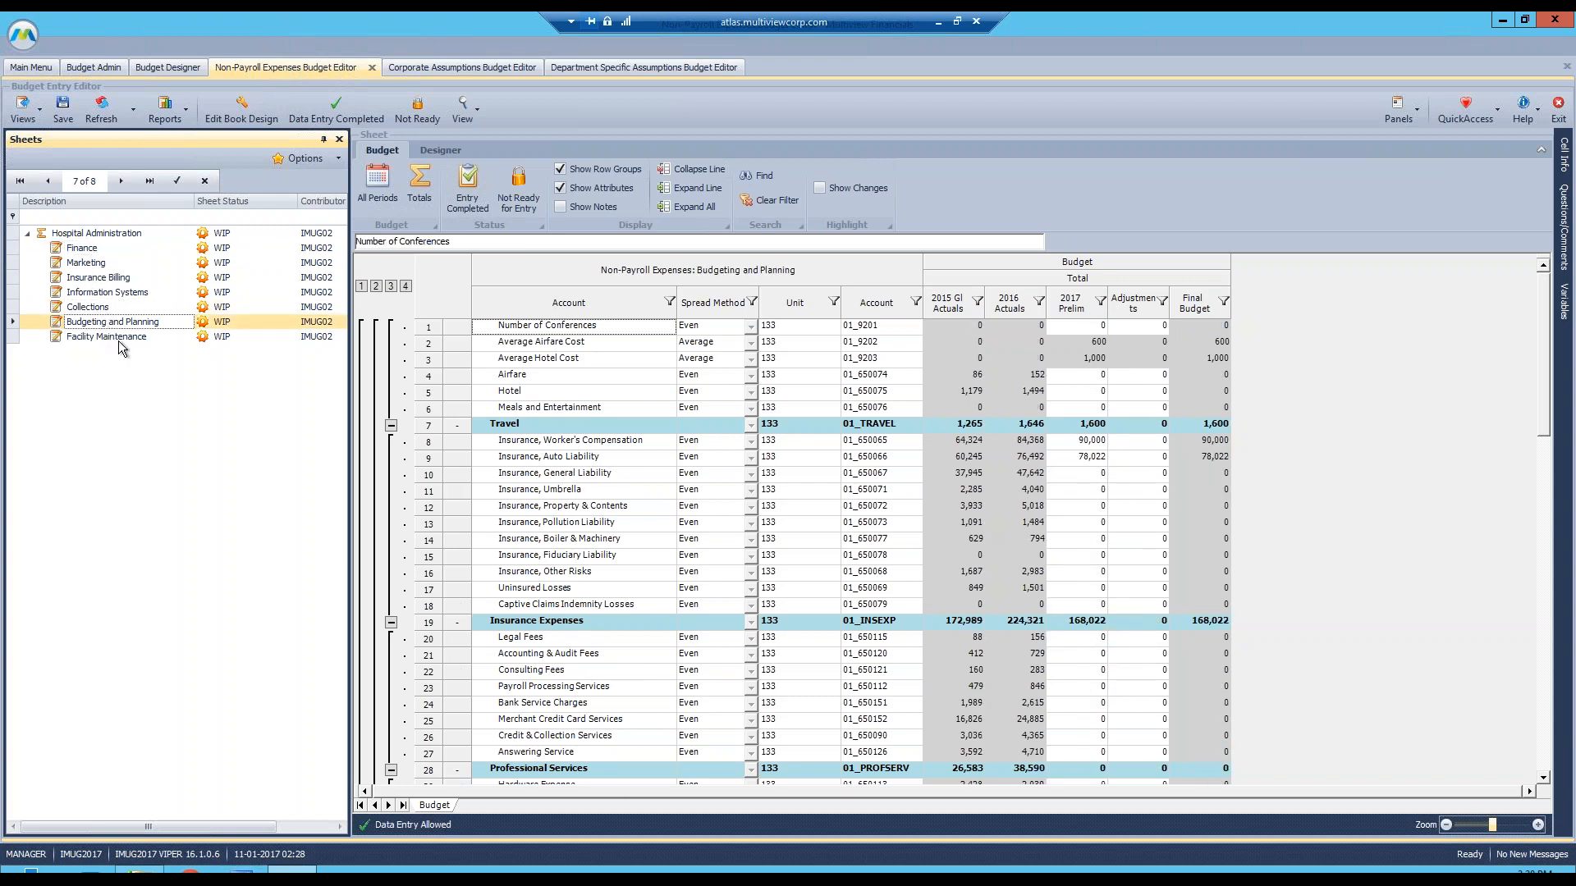
- Add a ScratchPad to the Insurance, General Liability row and review its description, amount and totals layout
click(1085, 474)
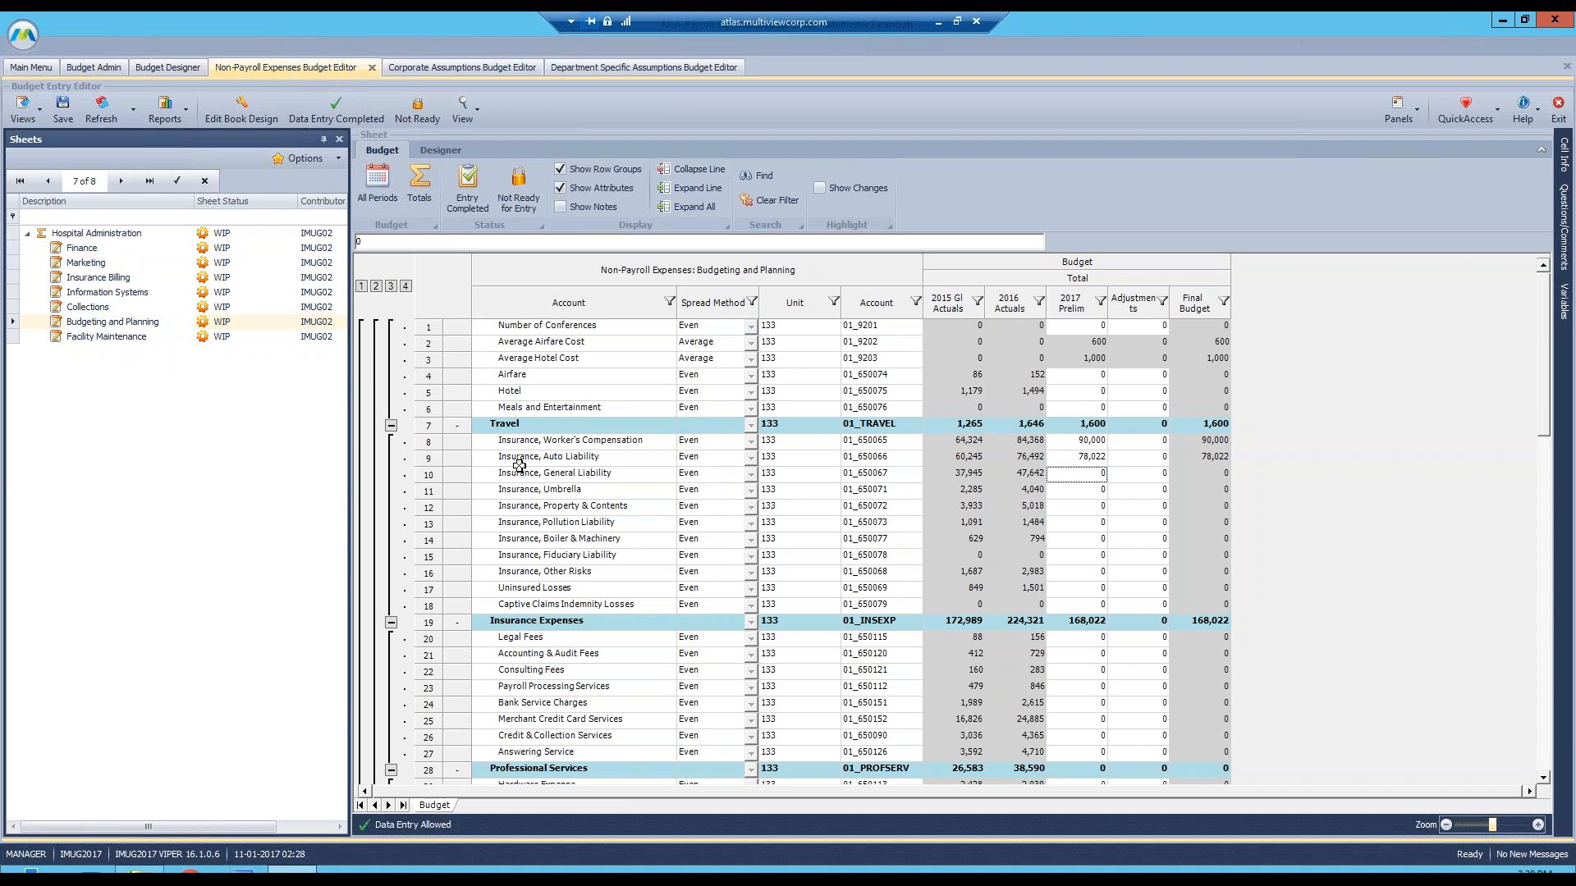
click(425, 475)
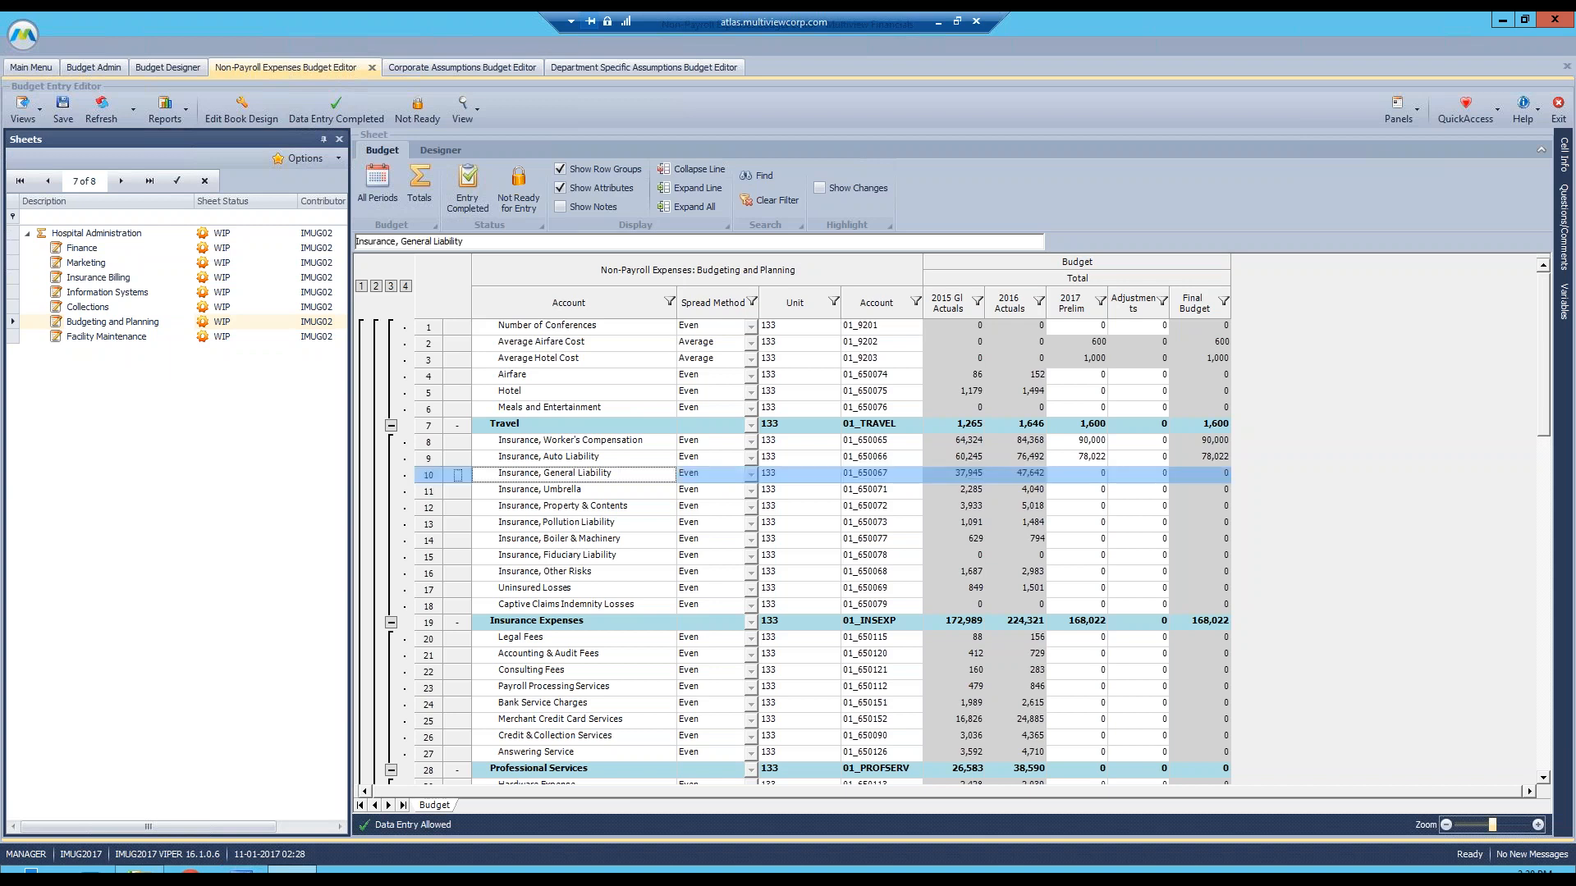
right_click(425, 475)
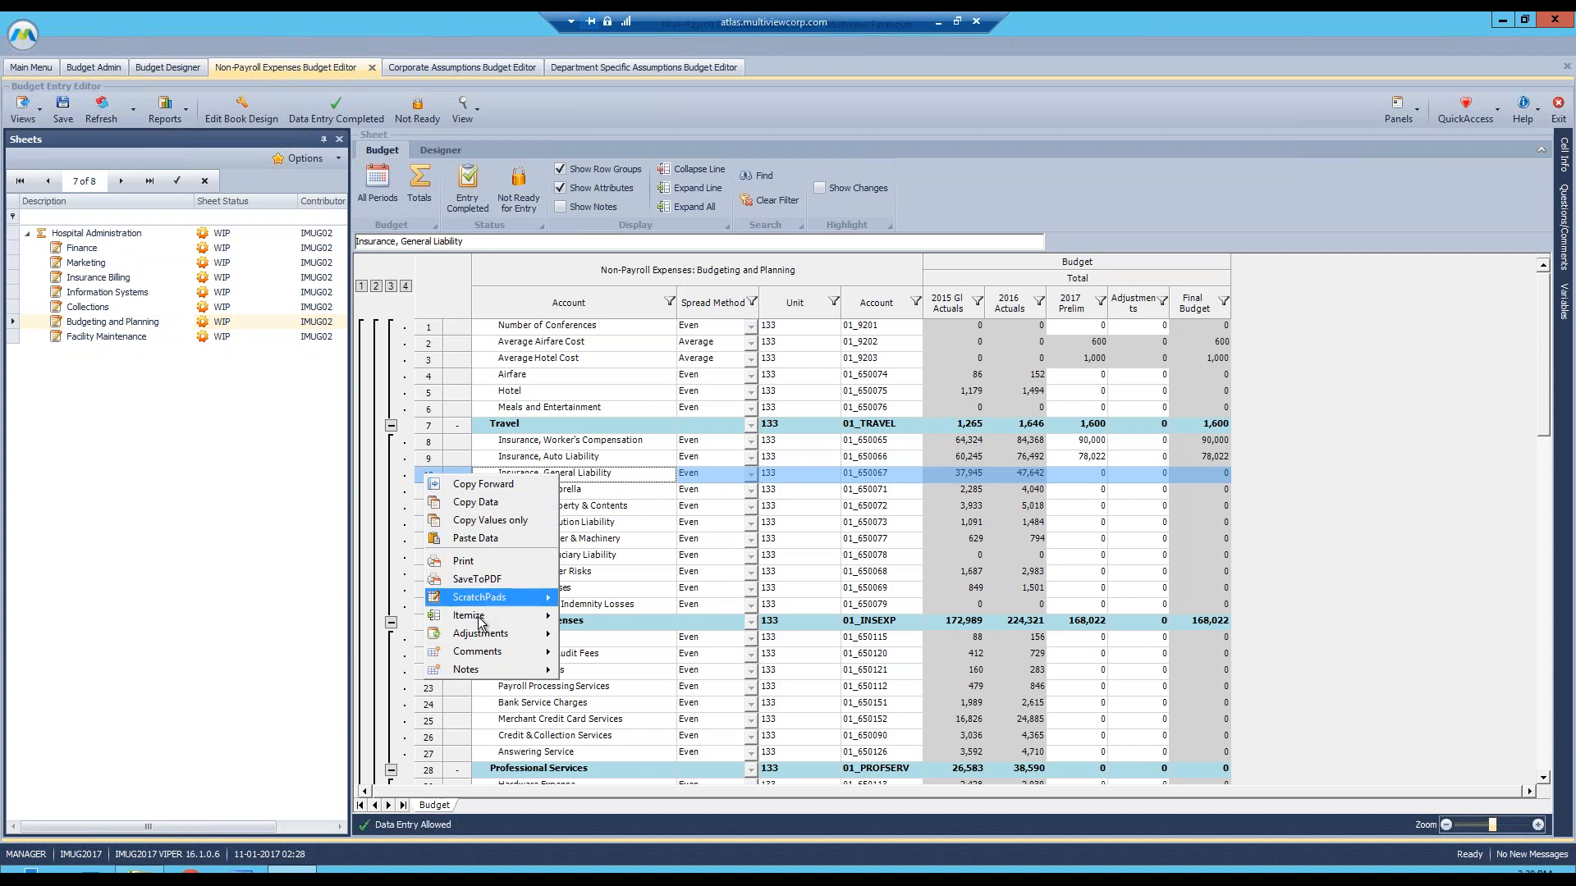
mouse_move(503, 600)
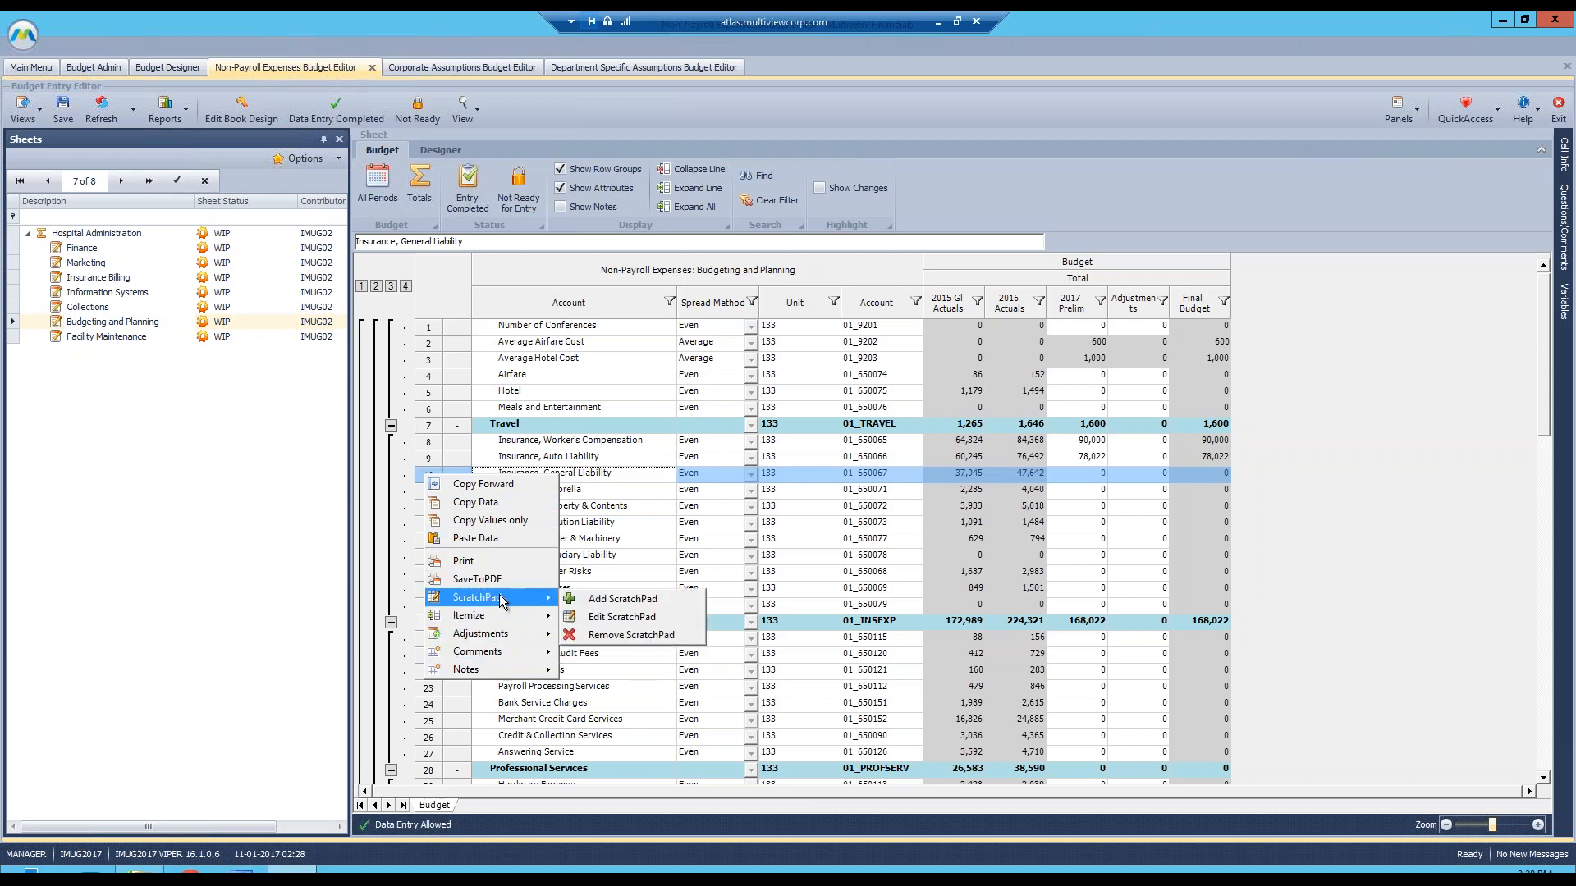
click(631, 599)
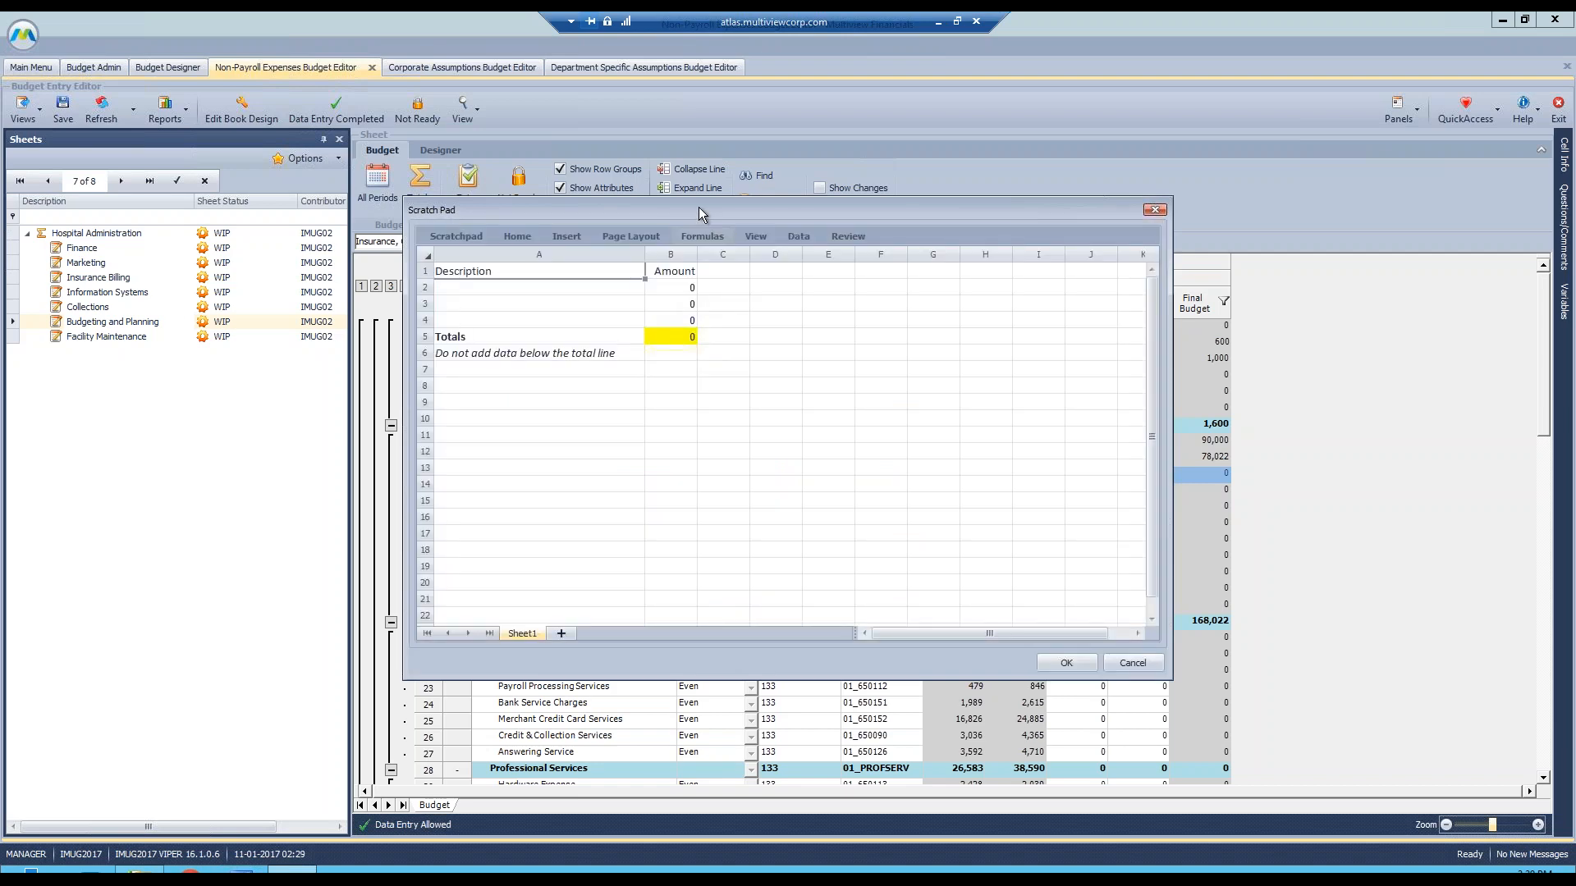
drag(697, 208, 820, 266)
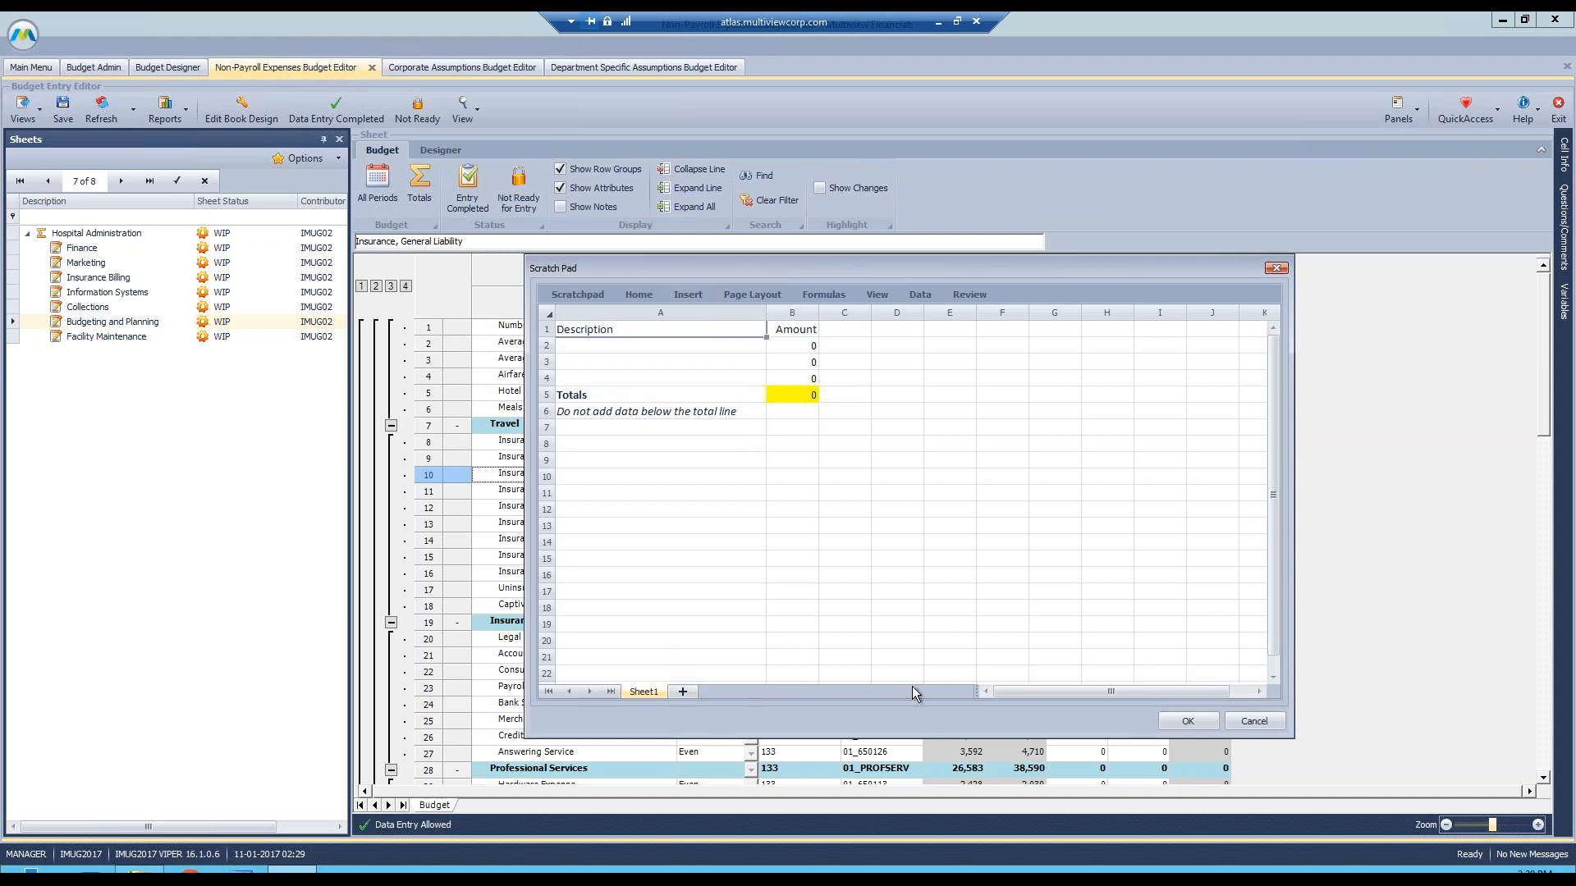
click(583, 347)
drag(787, 274, 741, 287)
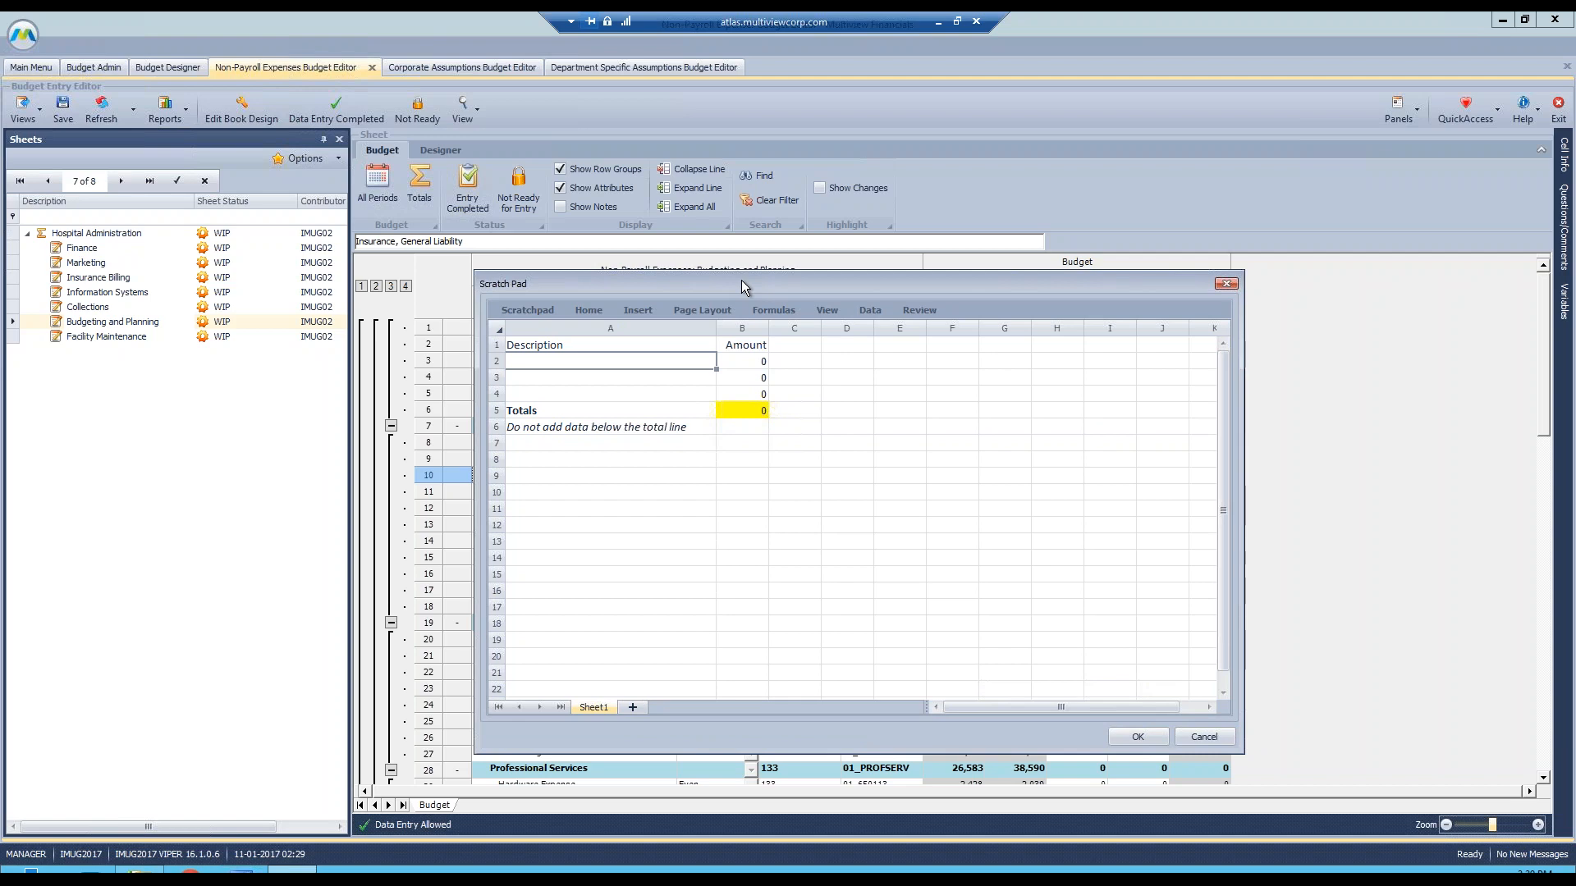
click(757, 412)
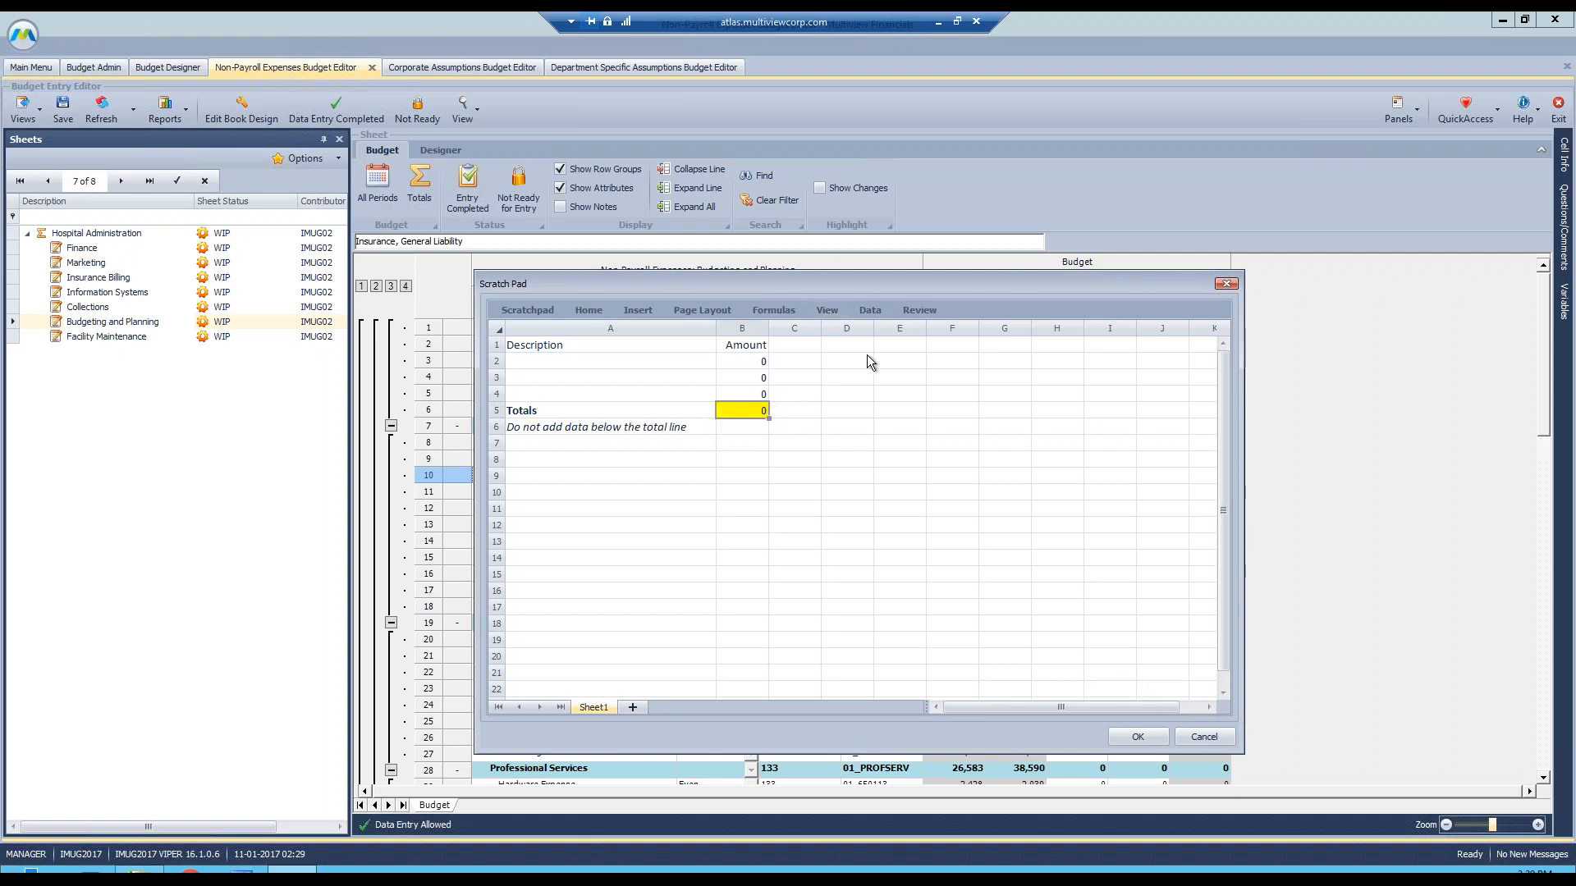
- Enter Item 1 with an amount of 1000 on the first line of the scratch pad
click(538, 359)
text(Item 1)
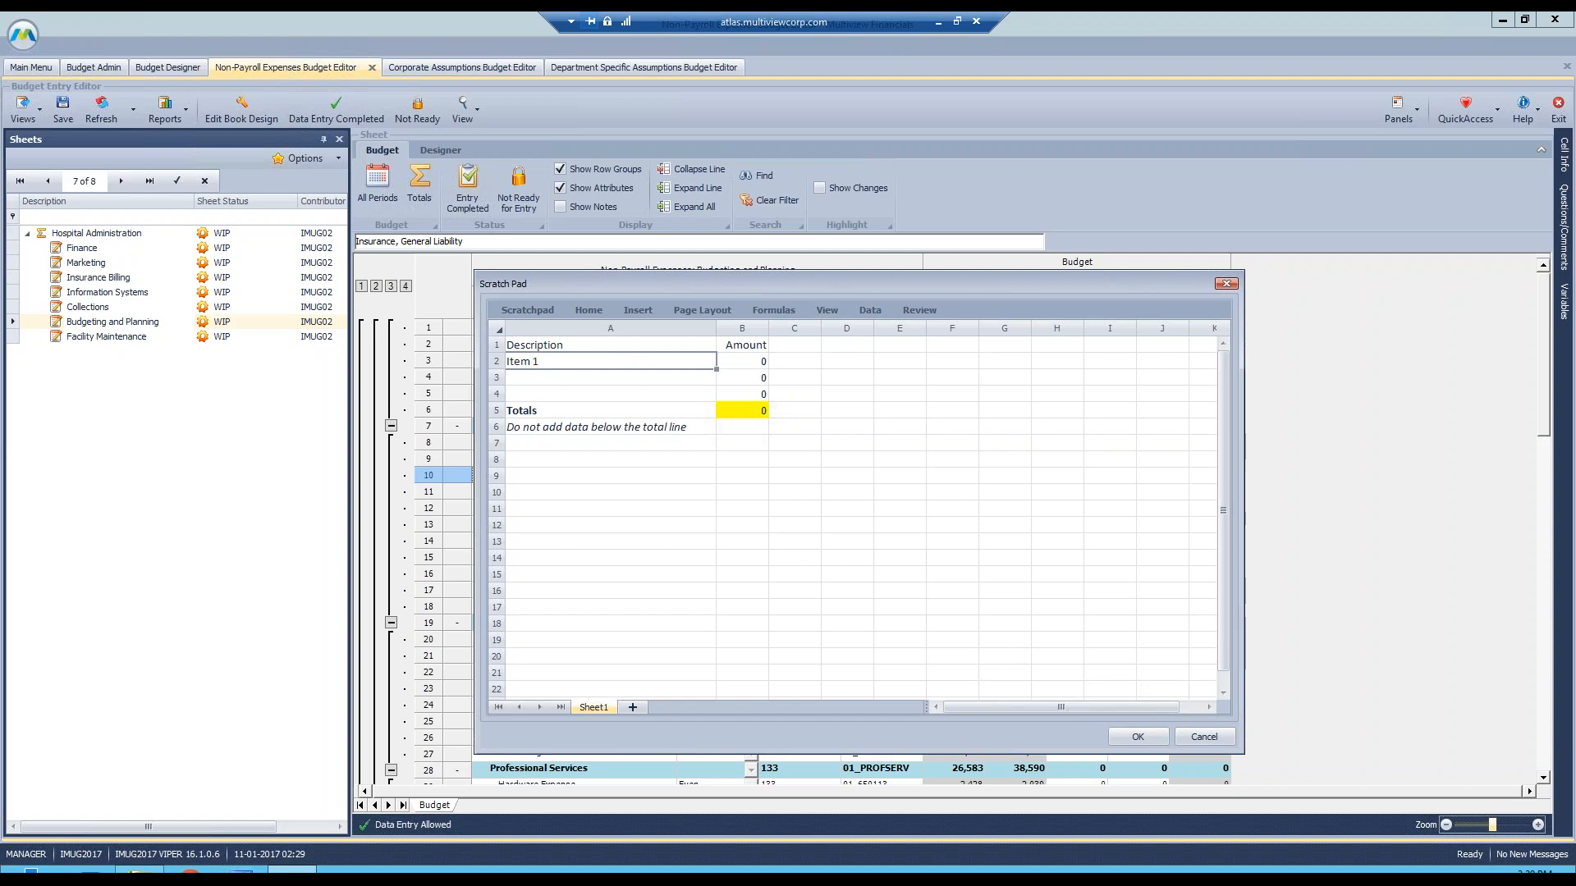
key(Tab)
text(1000)
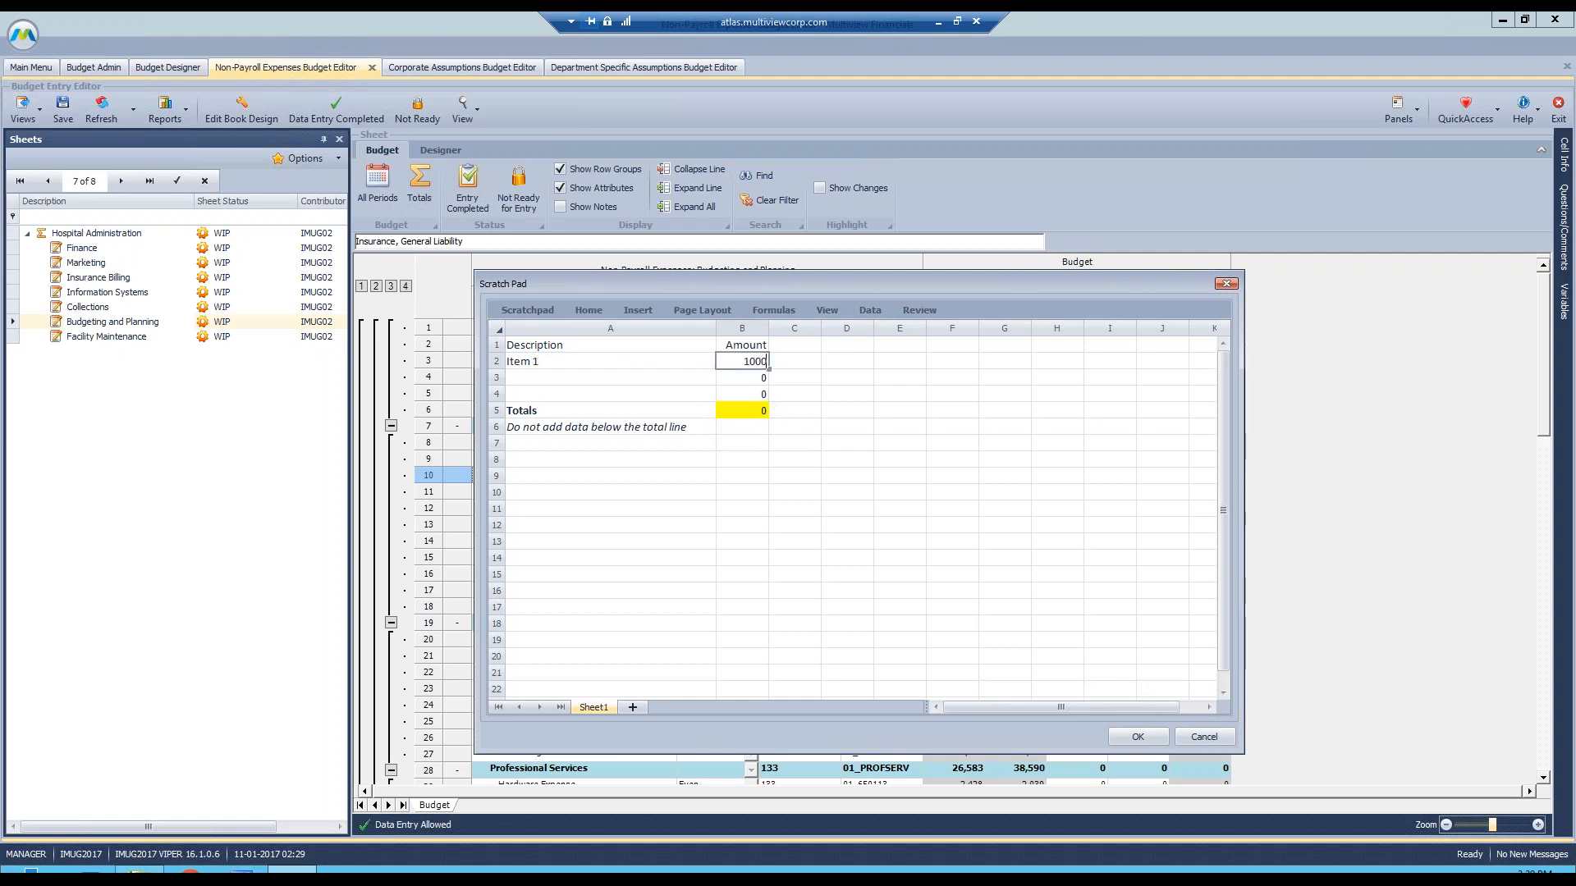
key(Return)
- Add Item 2 with an amount of 2500 on the second scratch pad line and apply the scratch pad to the budget row
key(Left)
text(Item 2)
key(Tab)
text(2500)
key(Return)
click(952, 393)
click(763, 409)
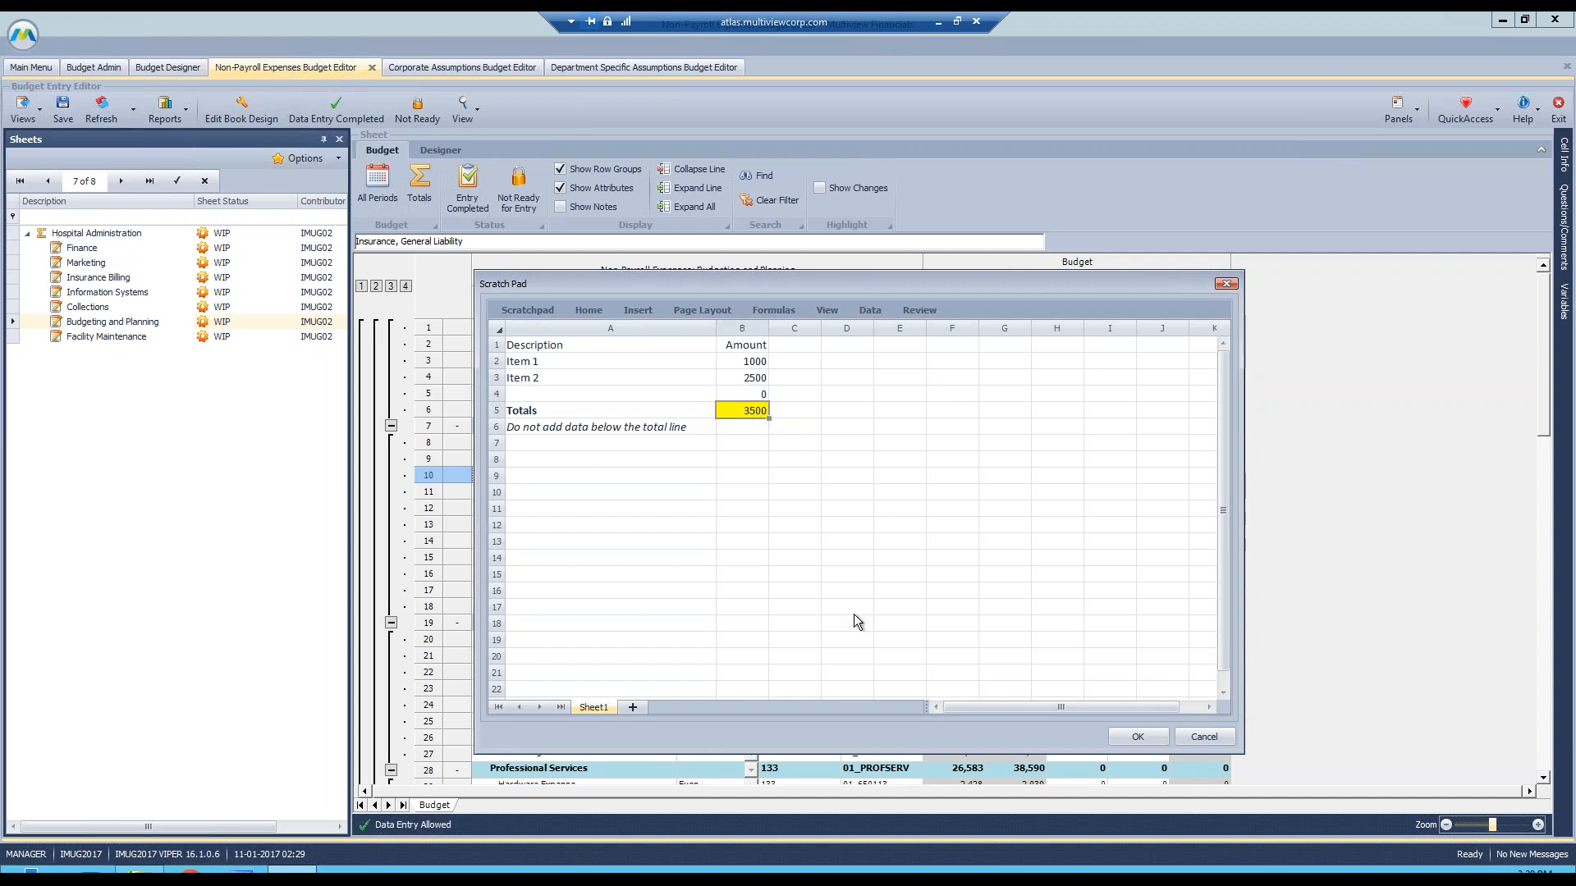
click(1135, 737)
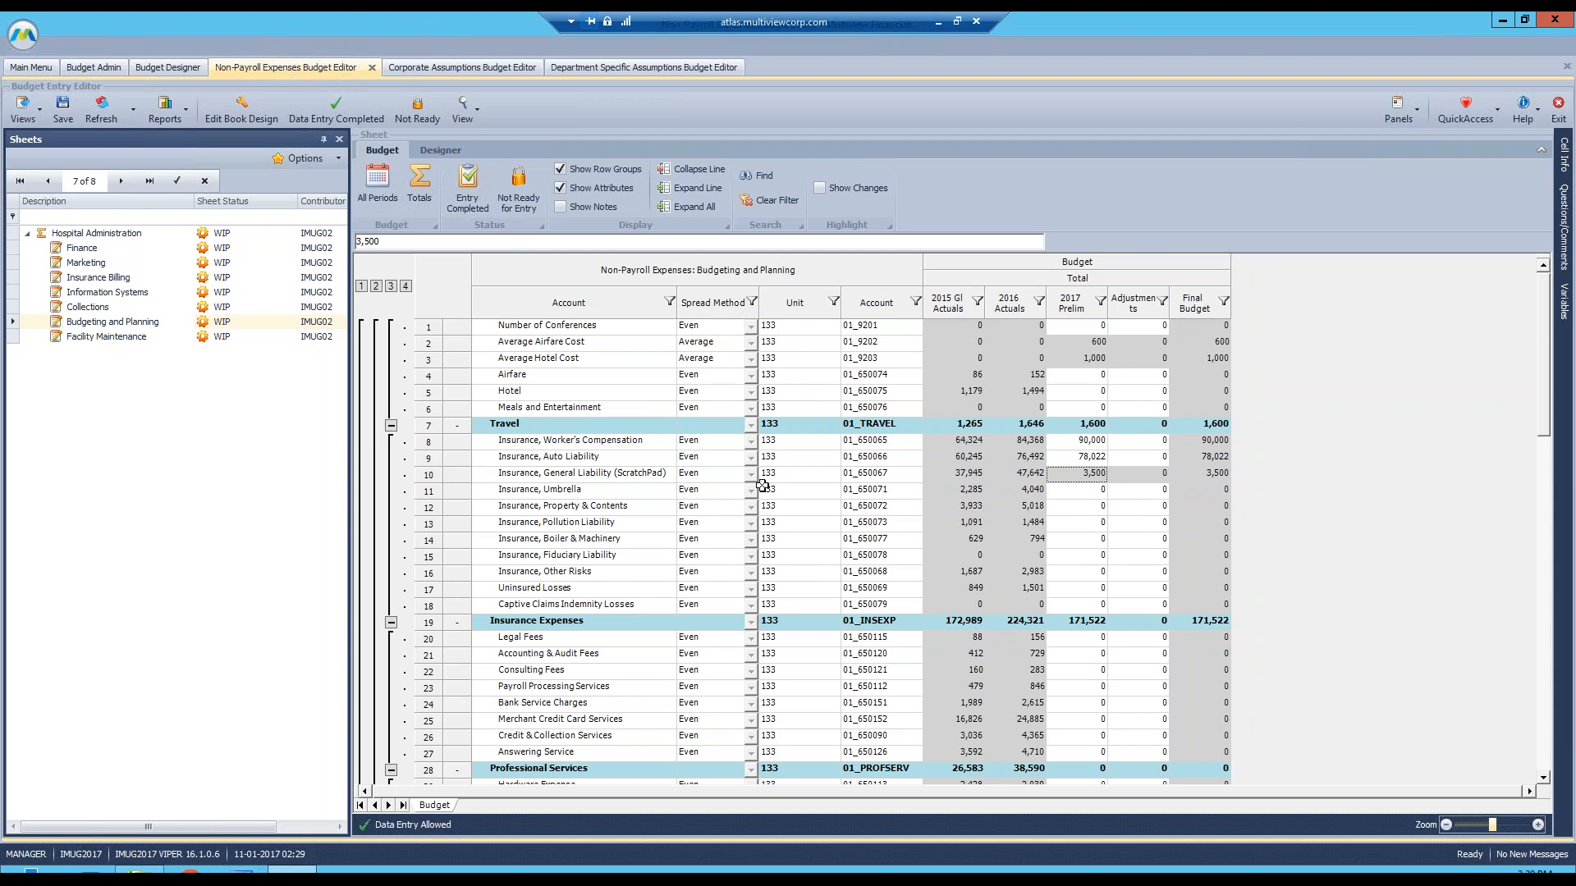
- Refresh the sheet, reopen the scratch pad of Insurance, General Liability and apply an Item 1 amount of 5000
click(671, 474)
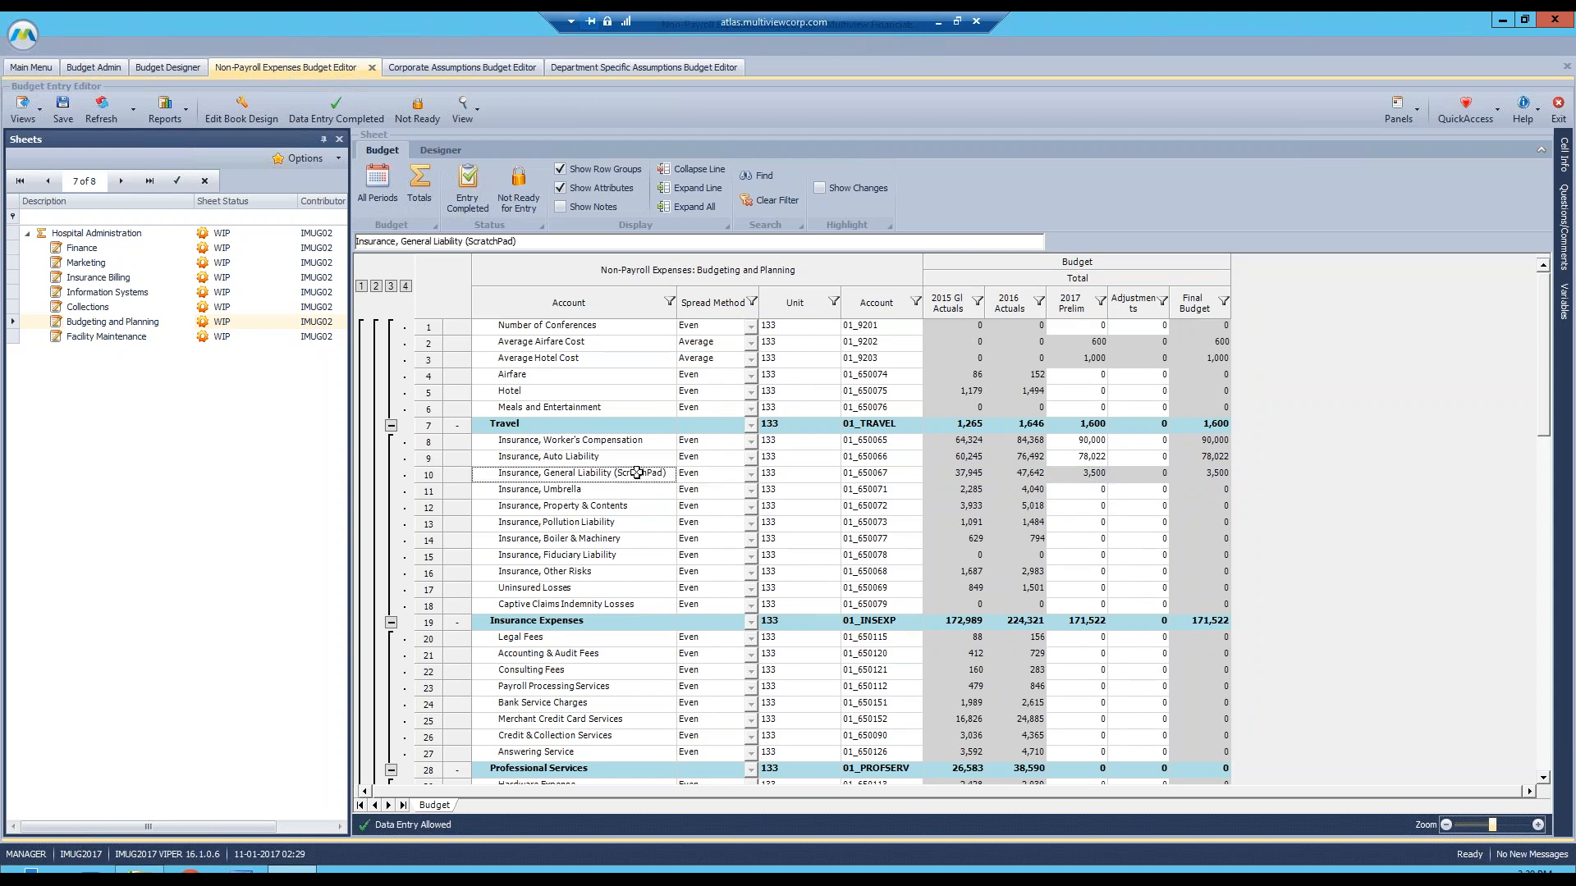
click(108, 111)
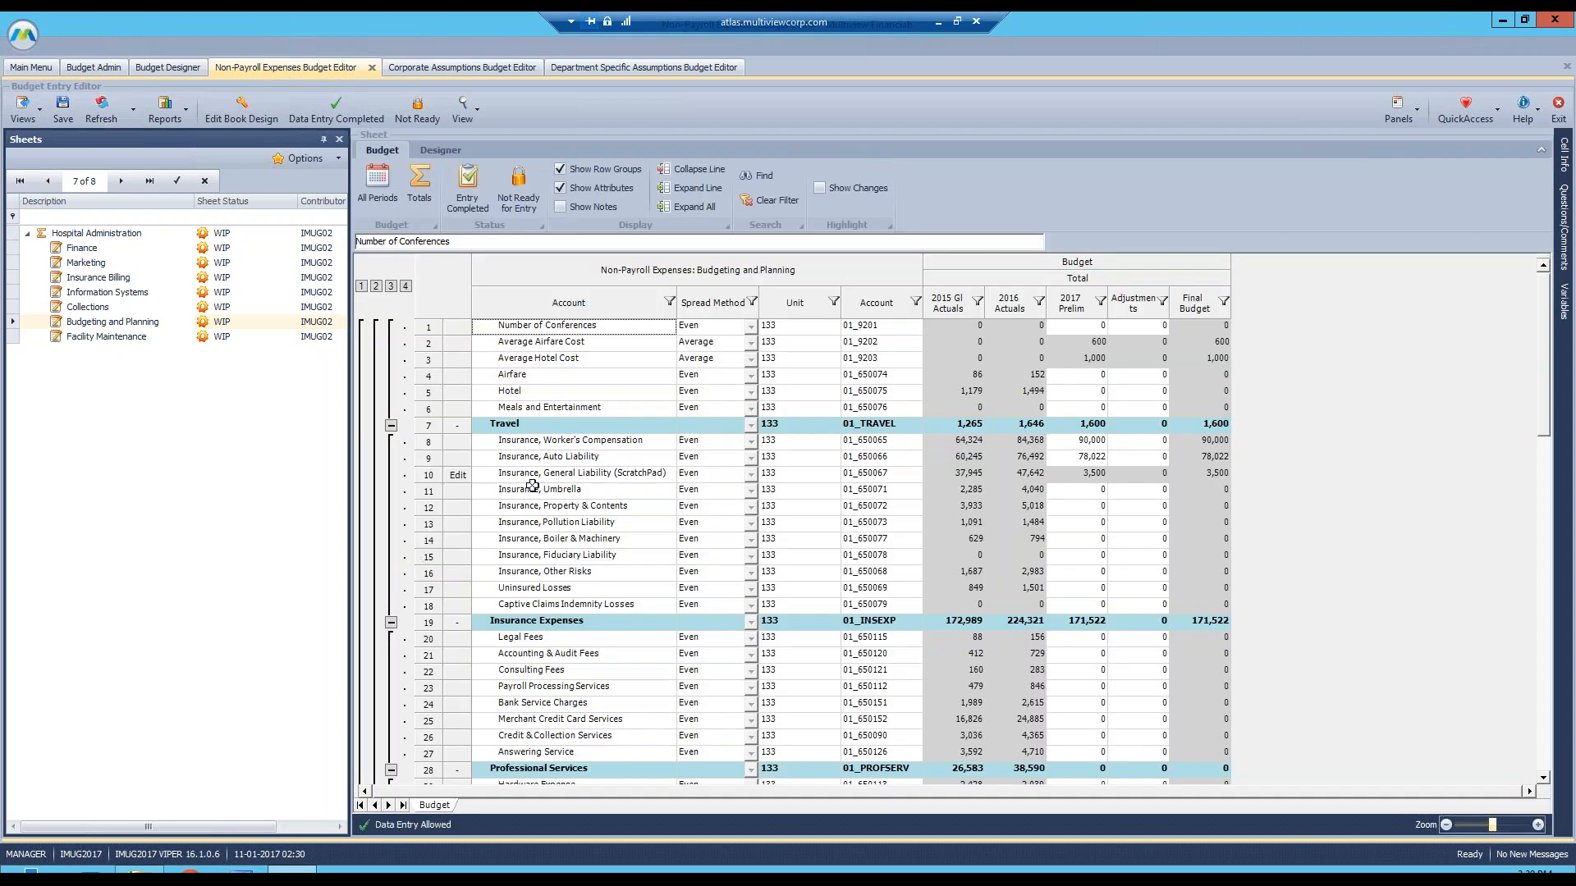
click(533, 477)
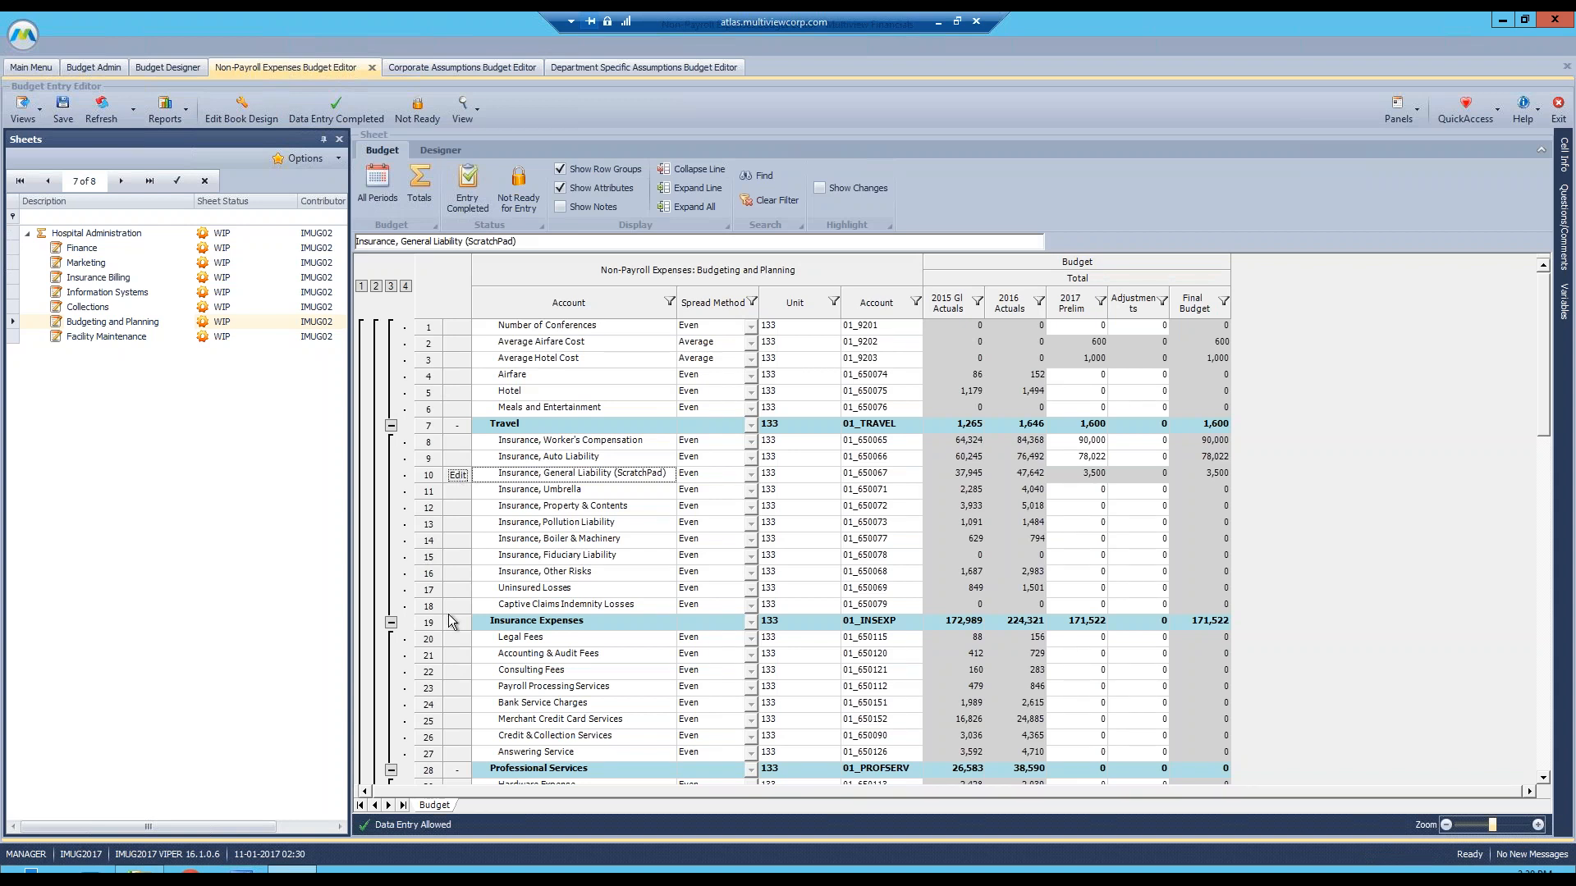
click(683, 289)
text(5000)
key(Return)
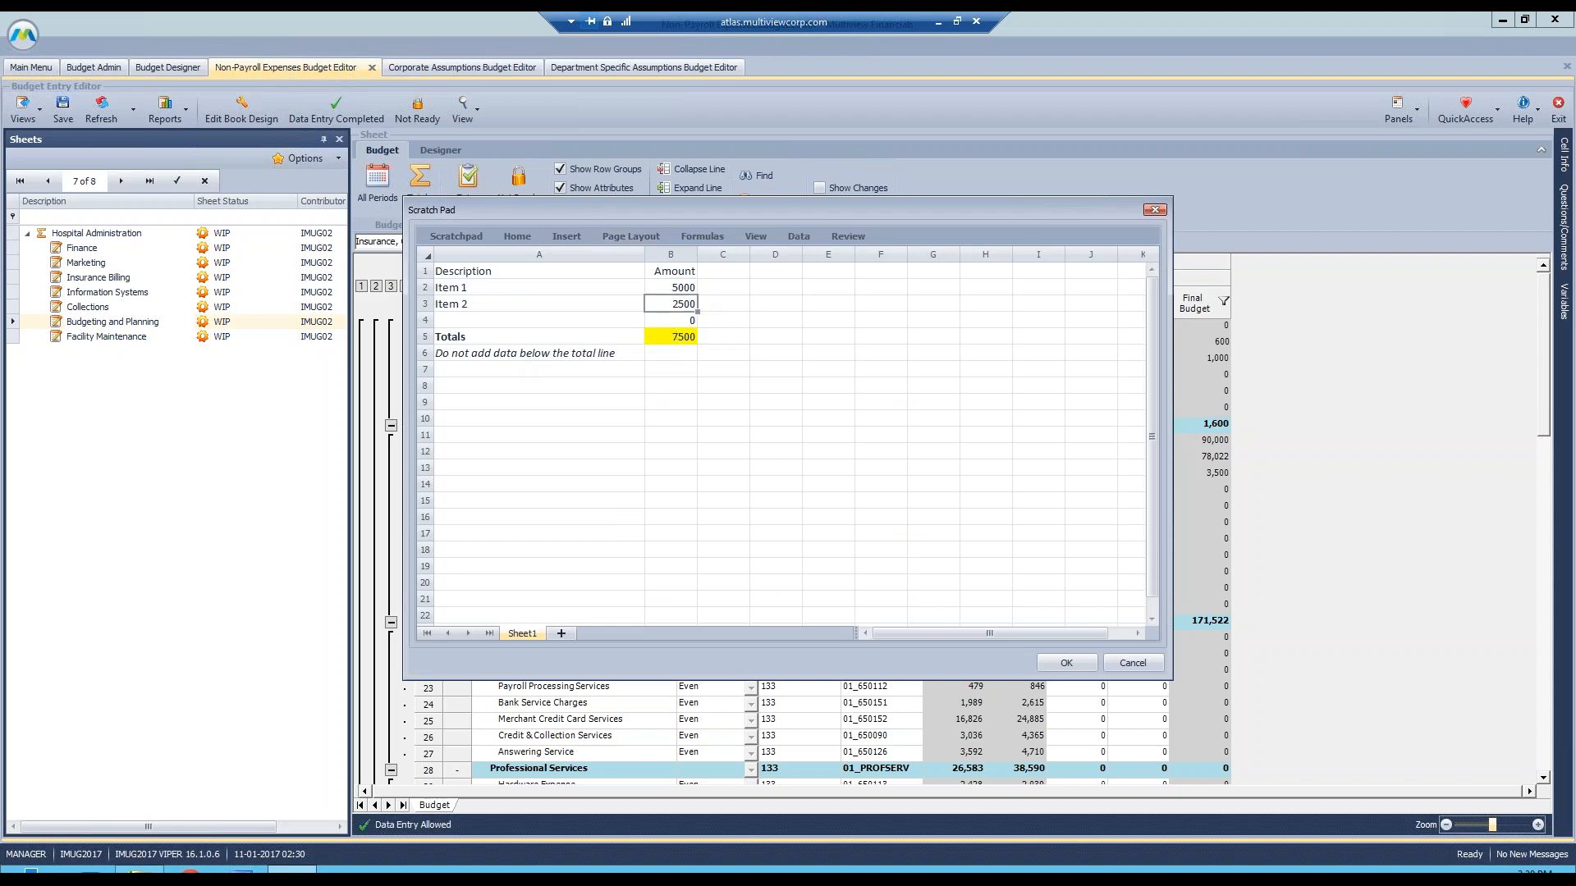
click(1066, 663)
click(1096, 476)
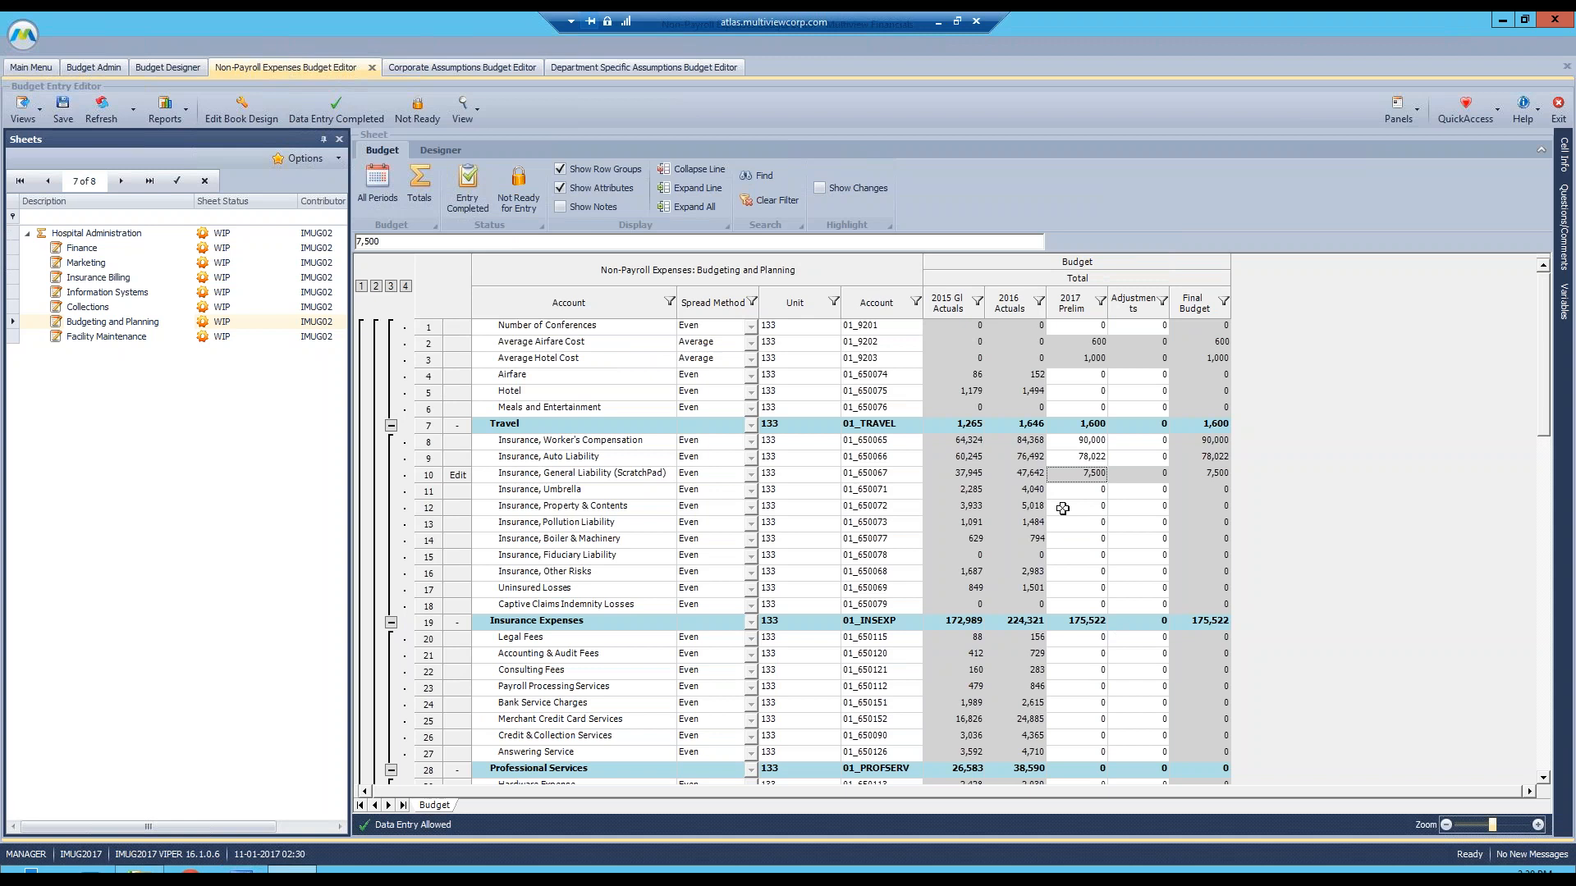
- Add a note reading "Note 1" to the 2017 Prelim cell of Insurance, Auto Liability and enlarge its box
click(1087, 455)
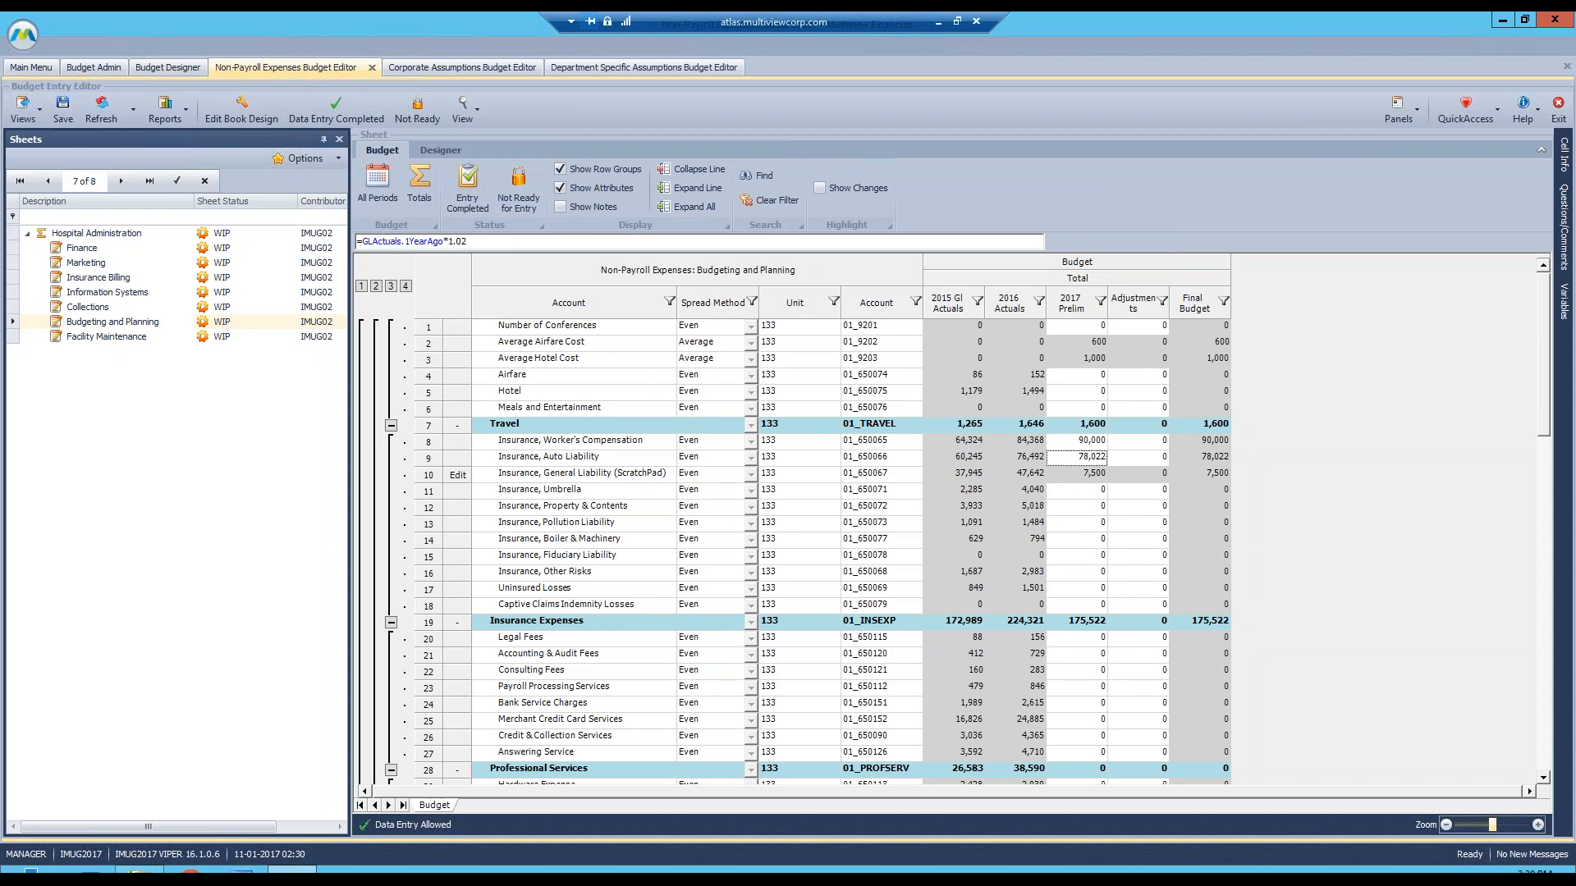
right_click(1080, 457)
mouse_move(1124, 652)
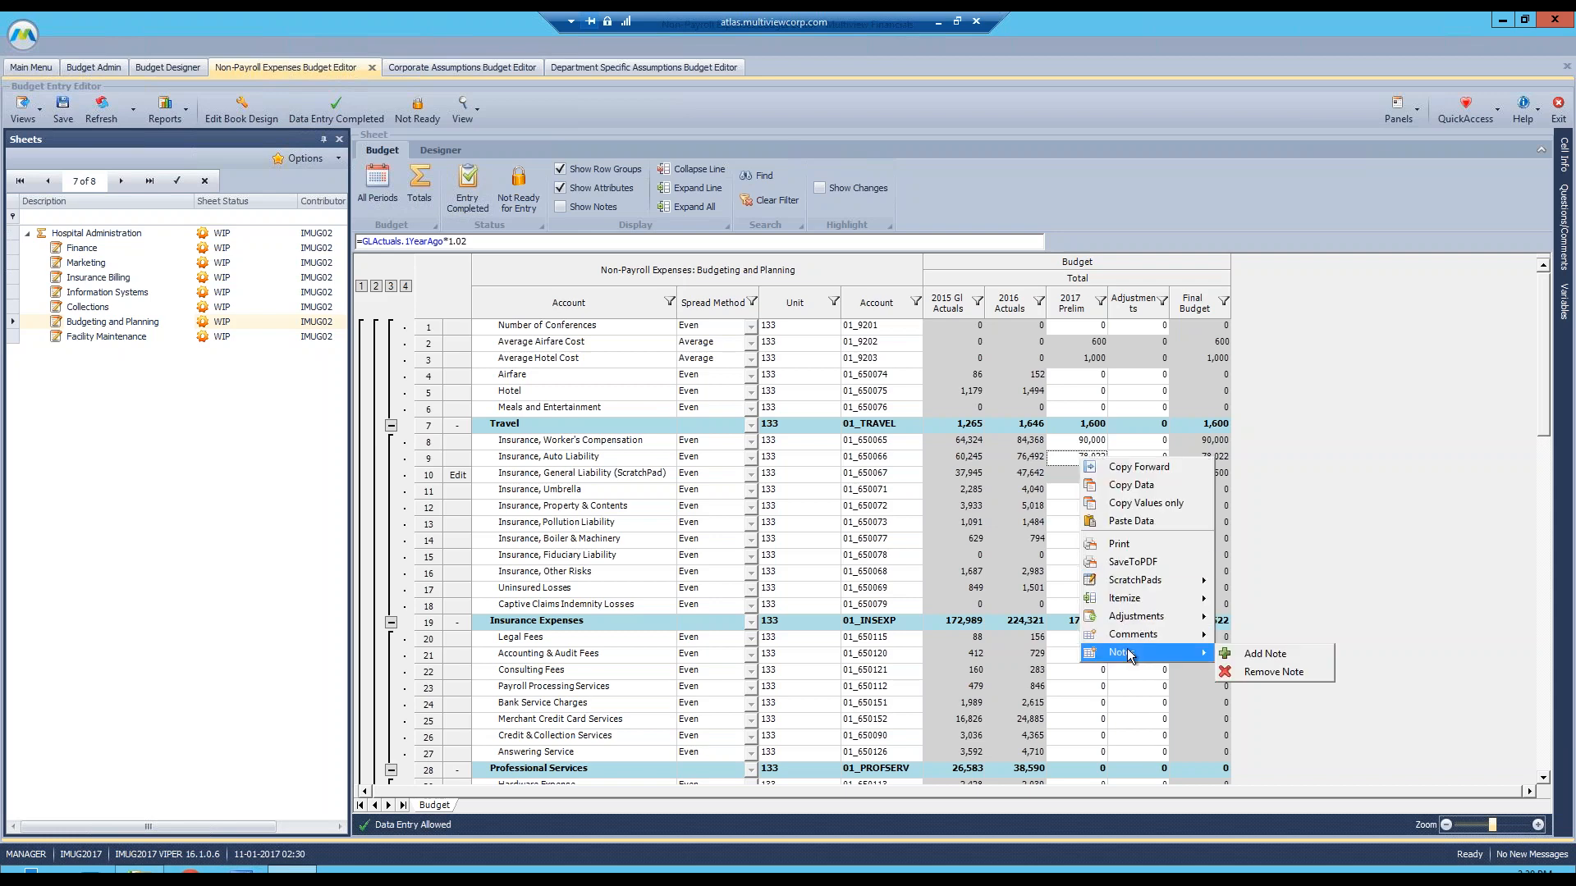
click(1266, 654)
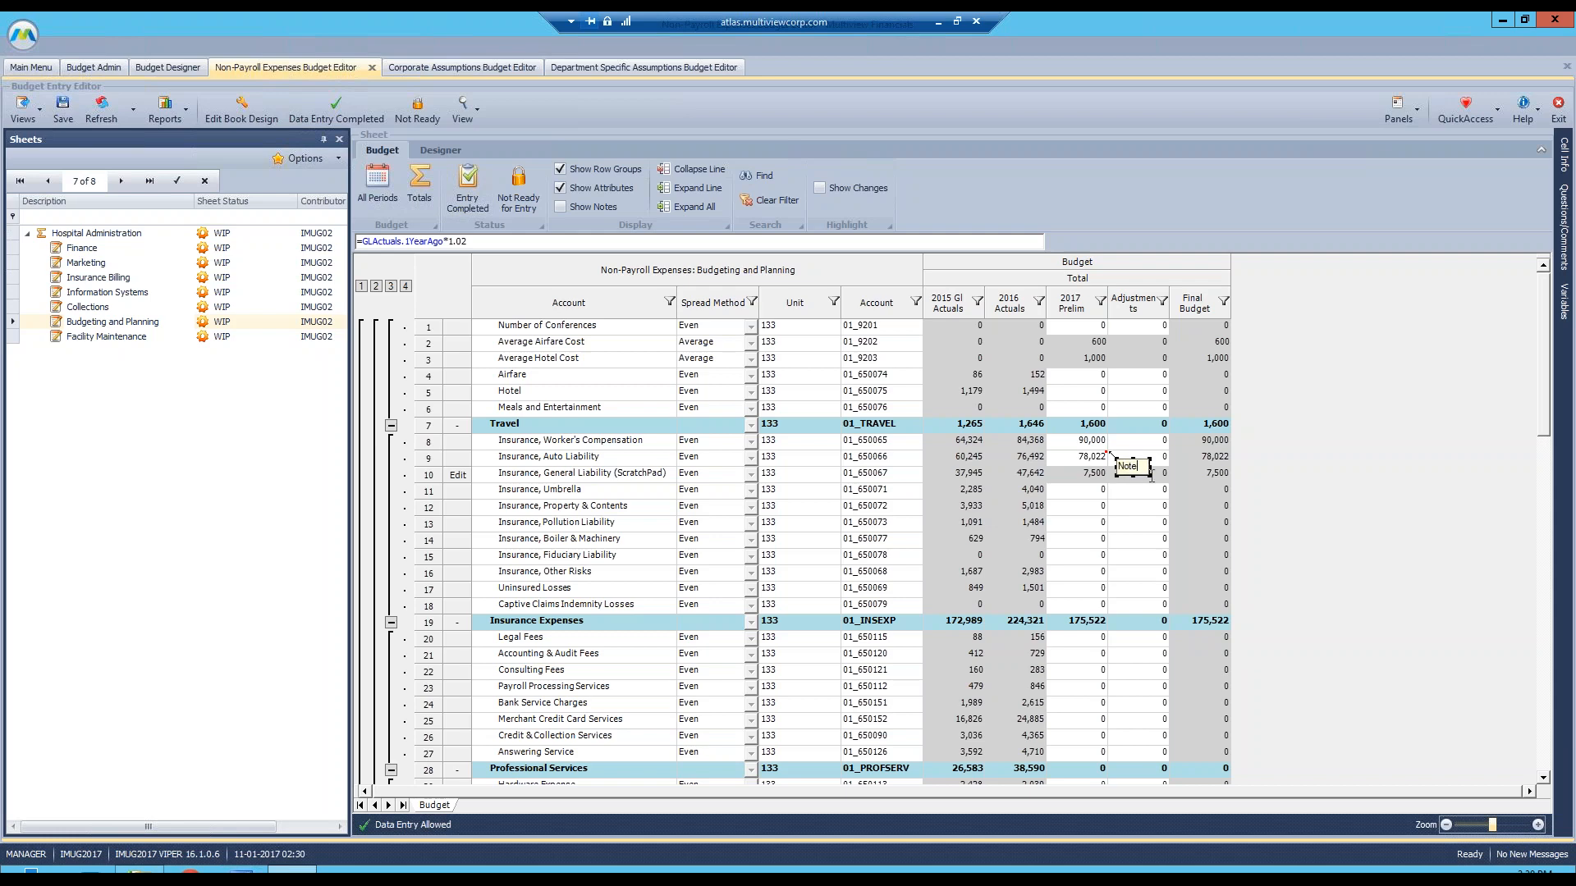
drag(1151, 474, 1222, 556)
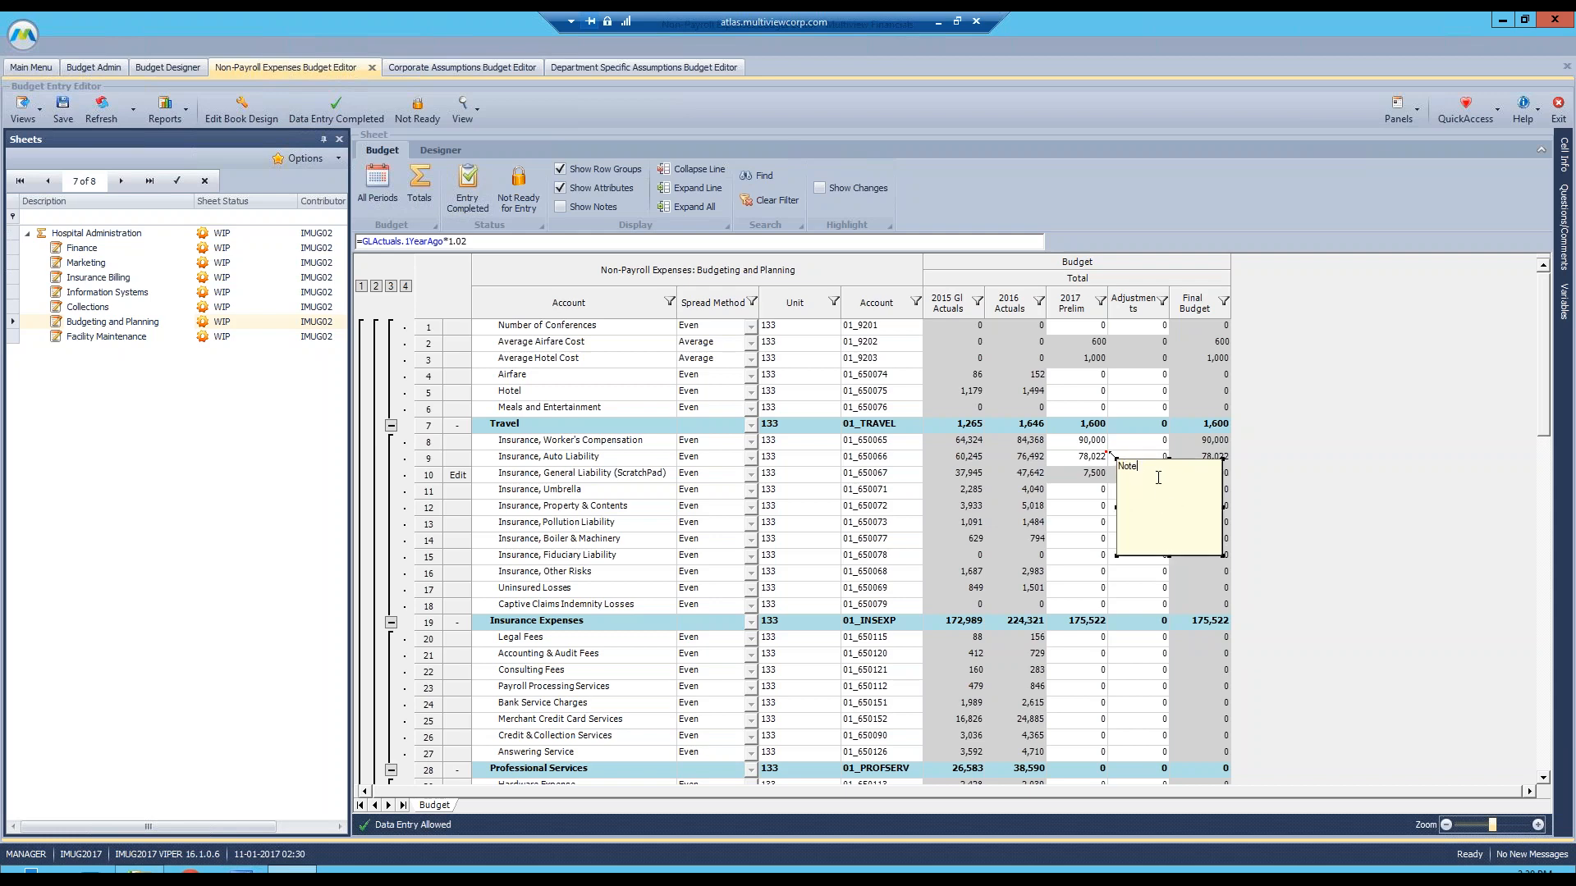
click(1081, 457)
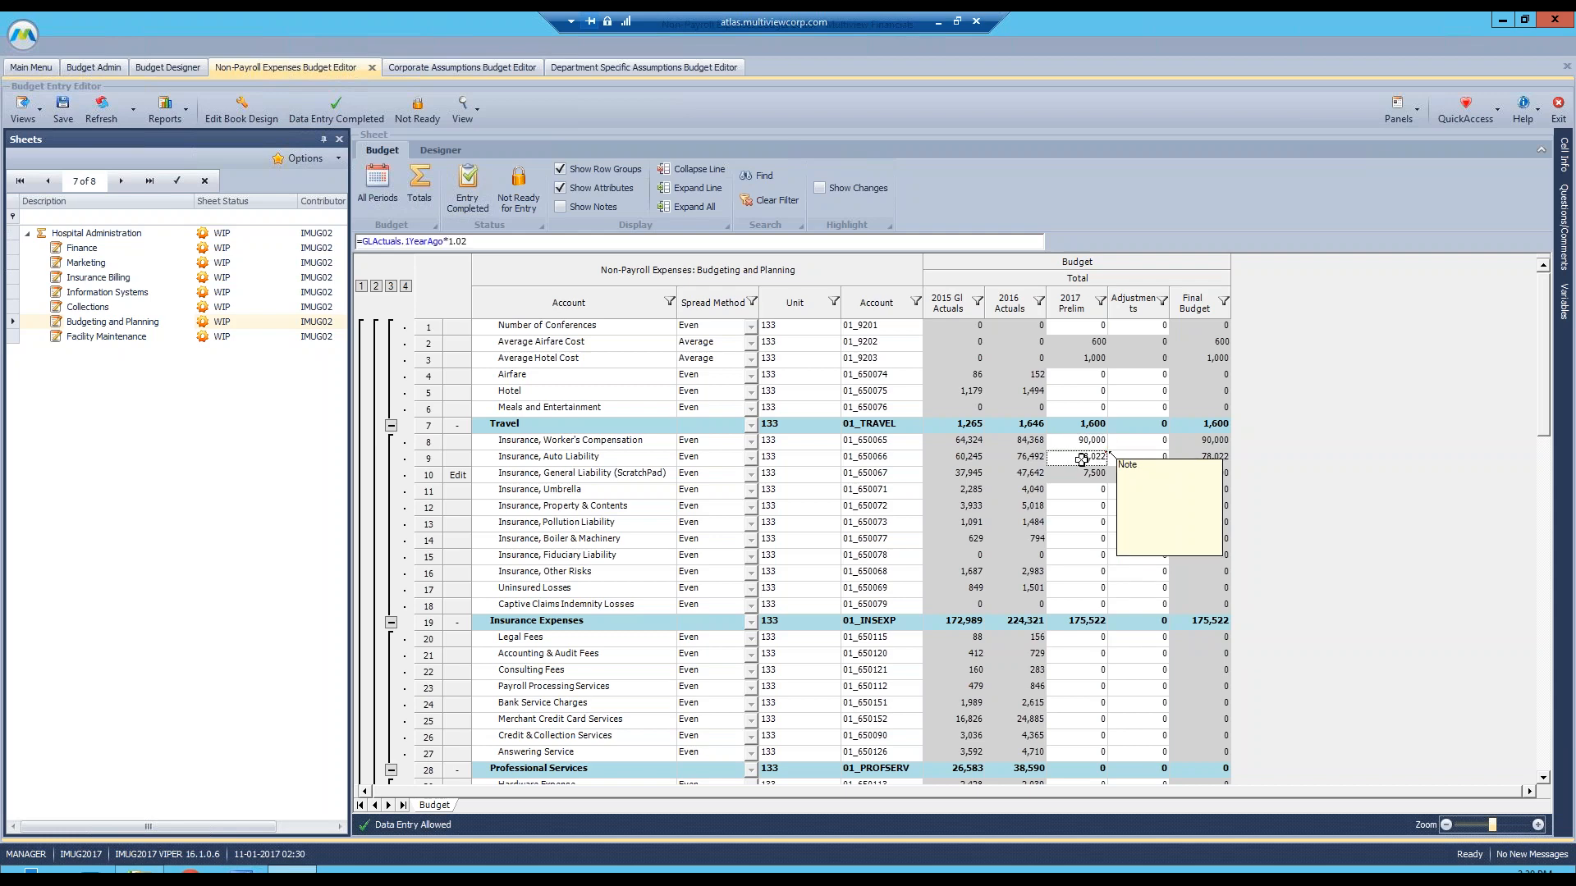
click(1163, 482)
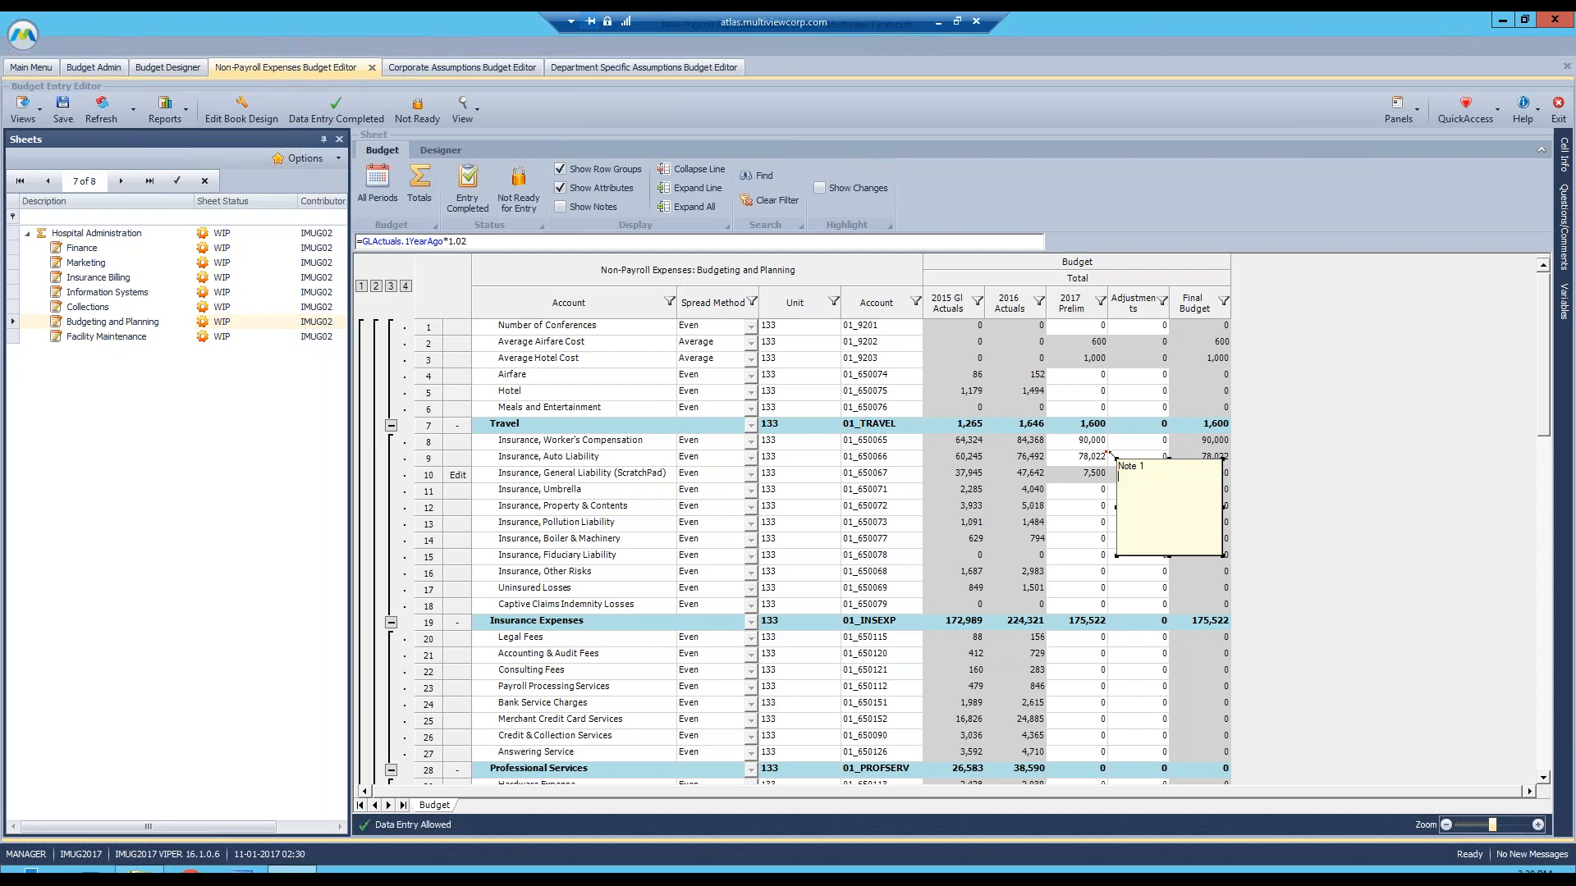
click(1152, 458)
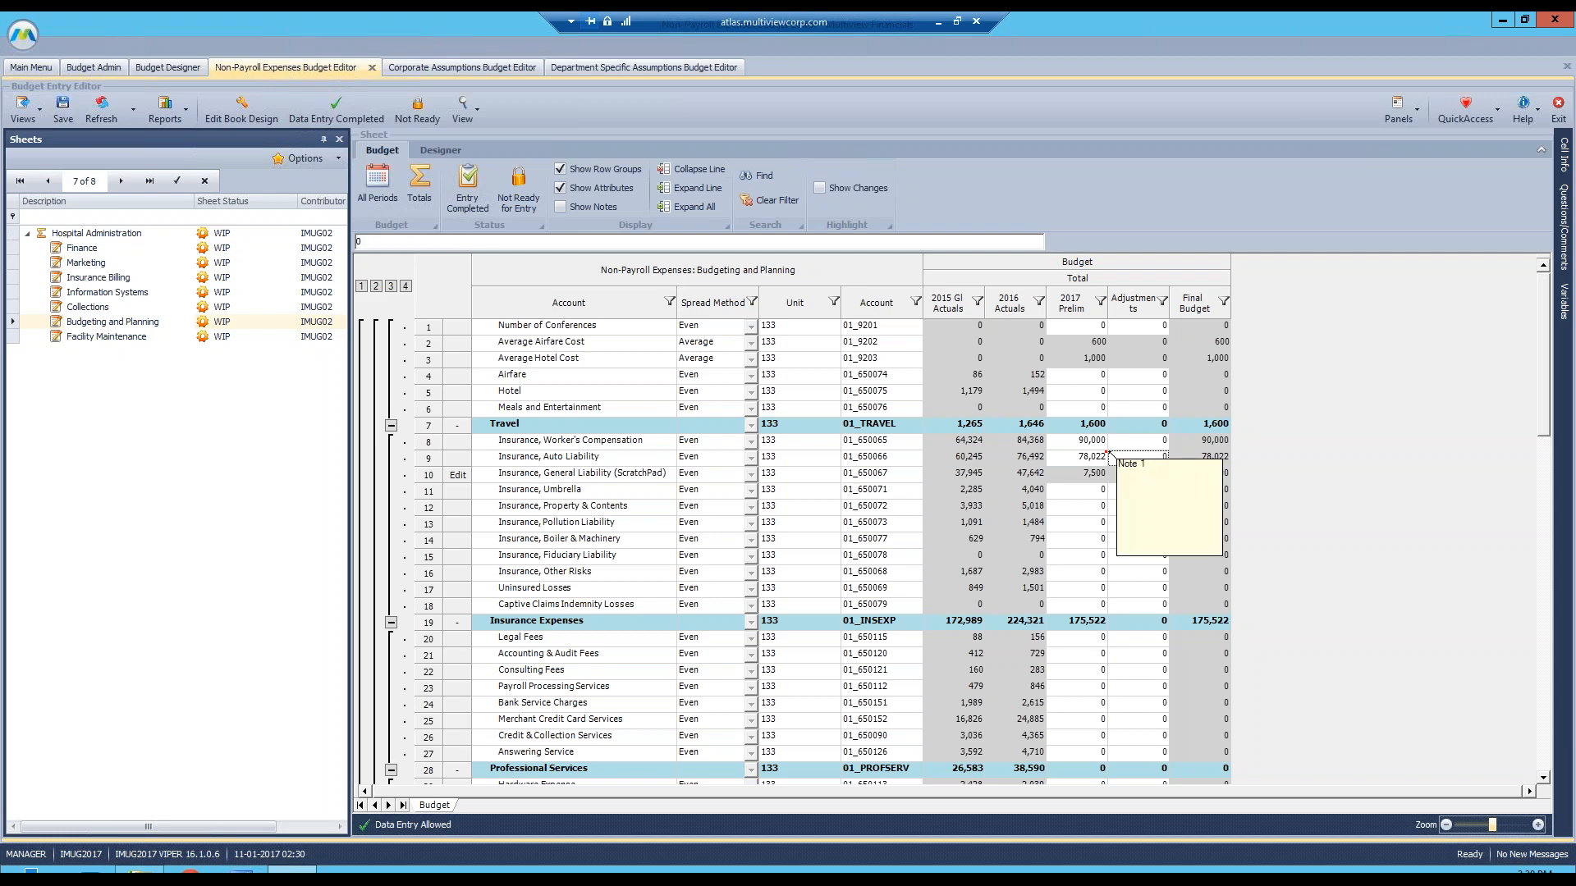
- Move the existing note box clear and add a note to the Adjustments cell of Insurance, Auto Liability
drag(1155, 489, 918, 509)
click(1145, 458)
right_click(1146, 458)
mouse_move(1255, 654)
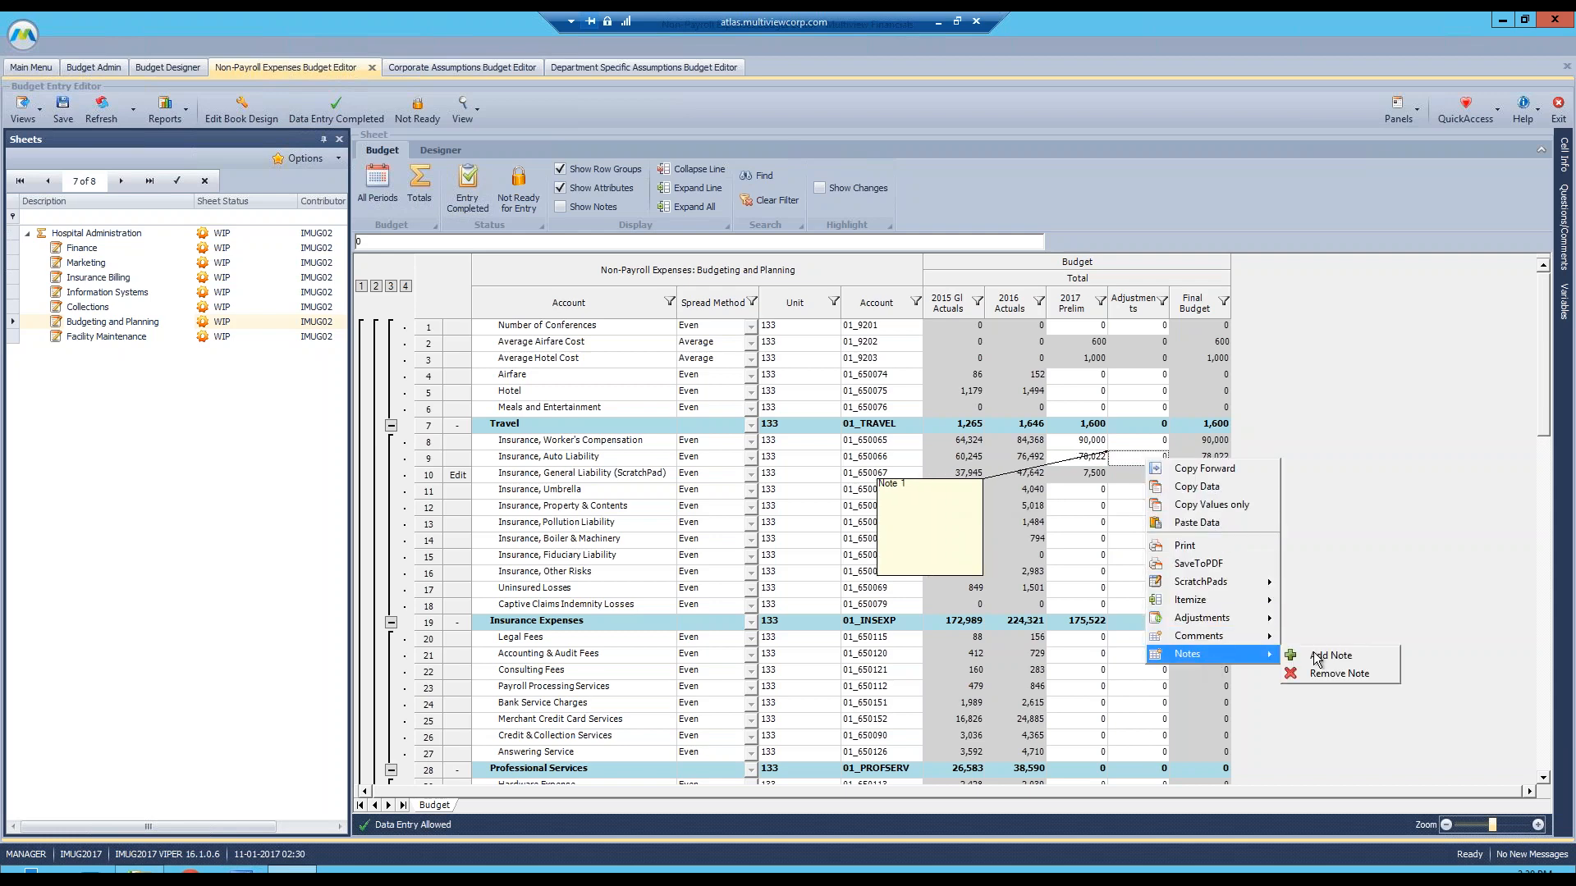
click(1344, 659)
click(1140, 570)
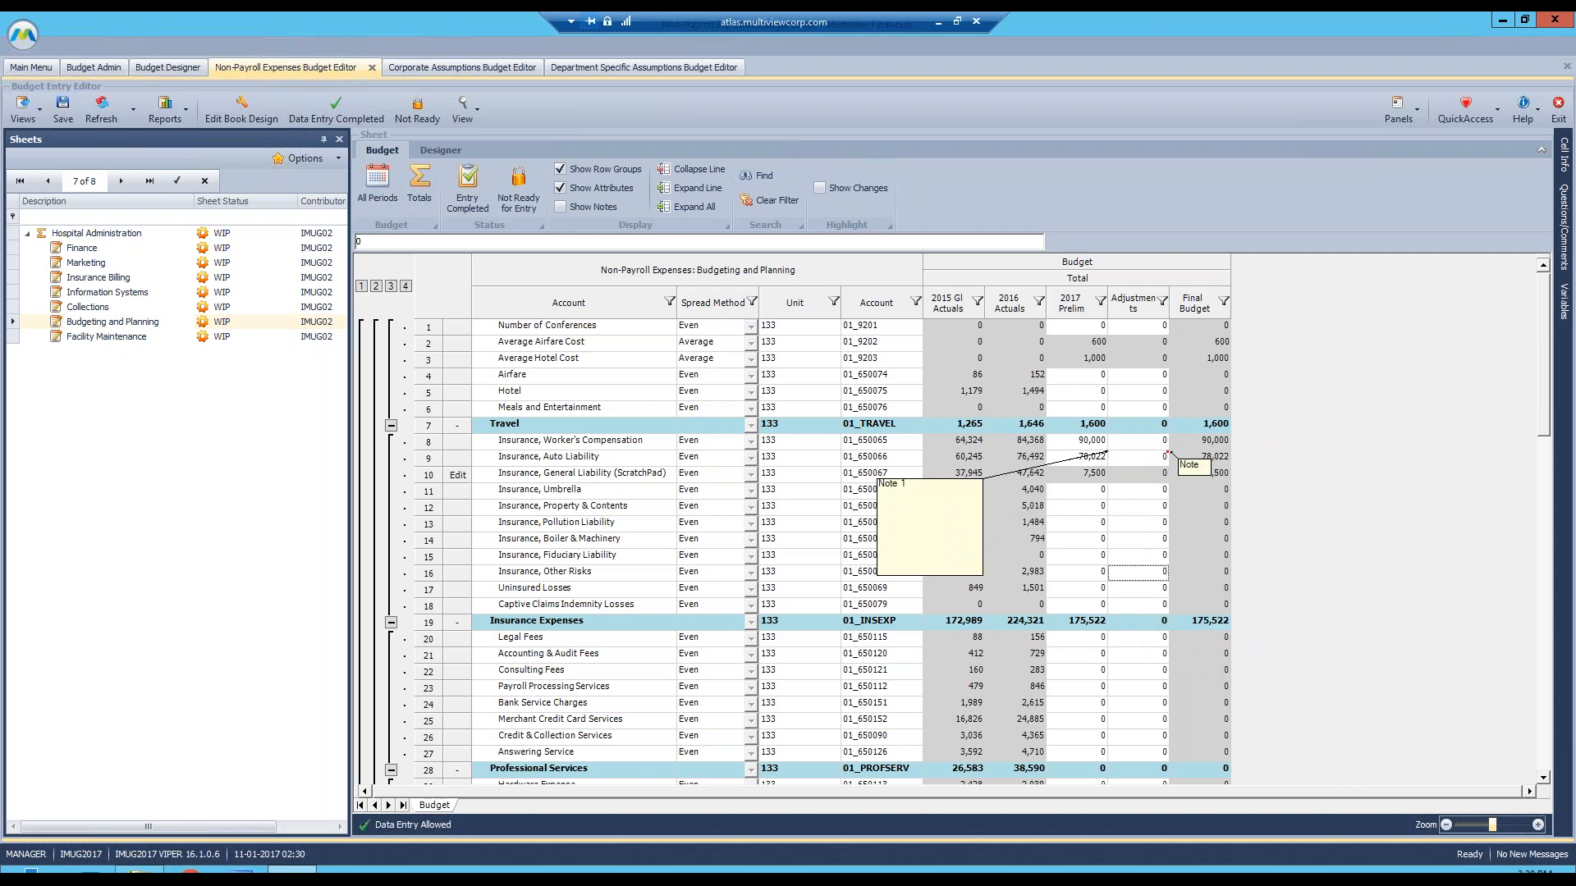
- Hide the note boxes and check the note markers on the Insurance, Auto Liability cells
click(561, 206)
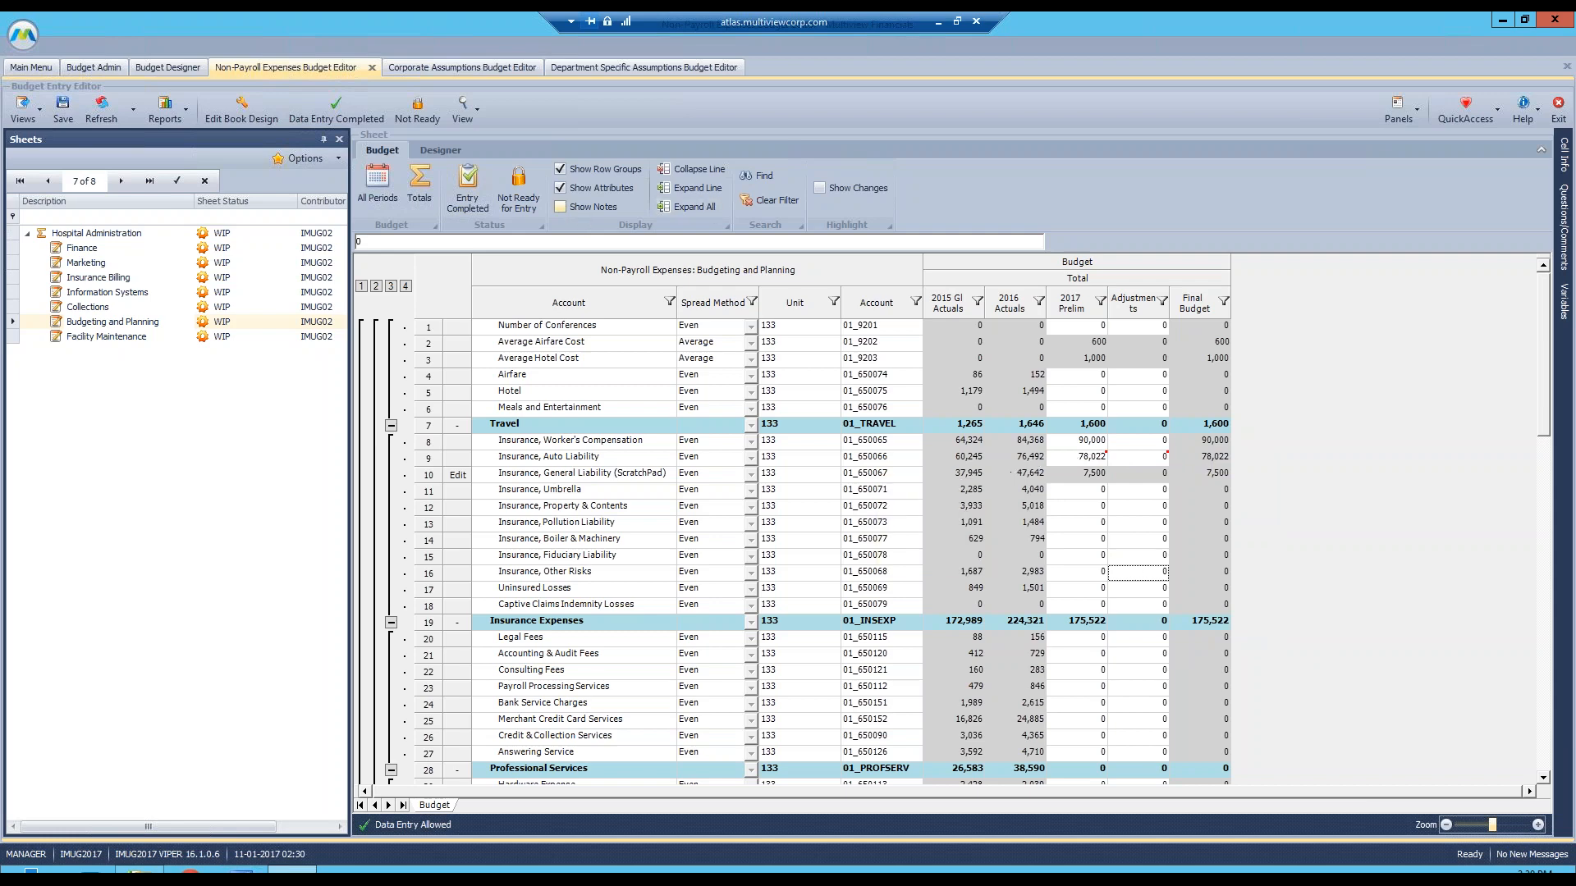
click(1094, 457)
click(1163, 456)
click(1093, 456)
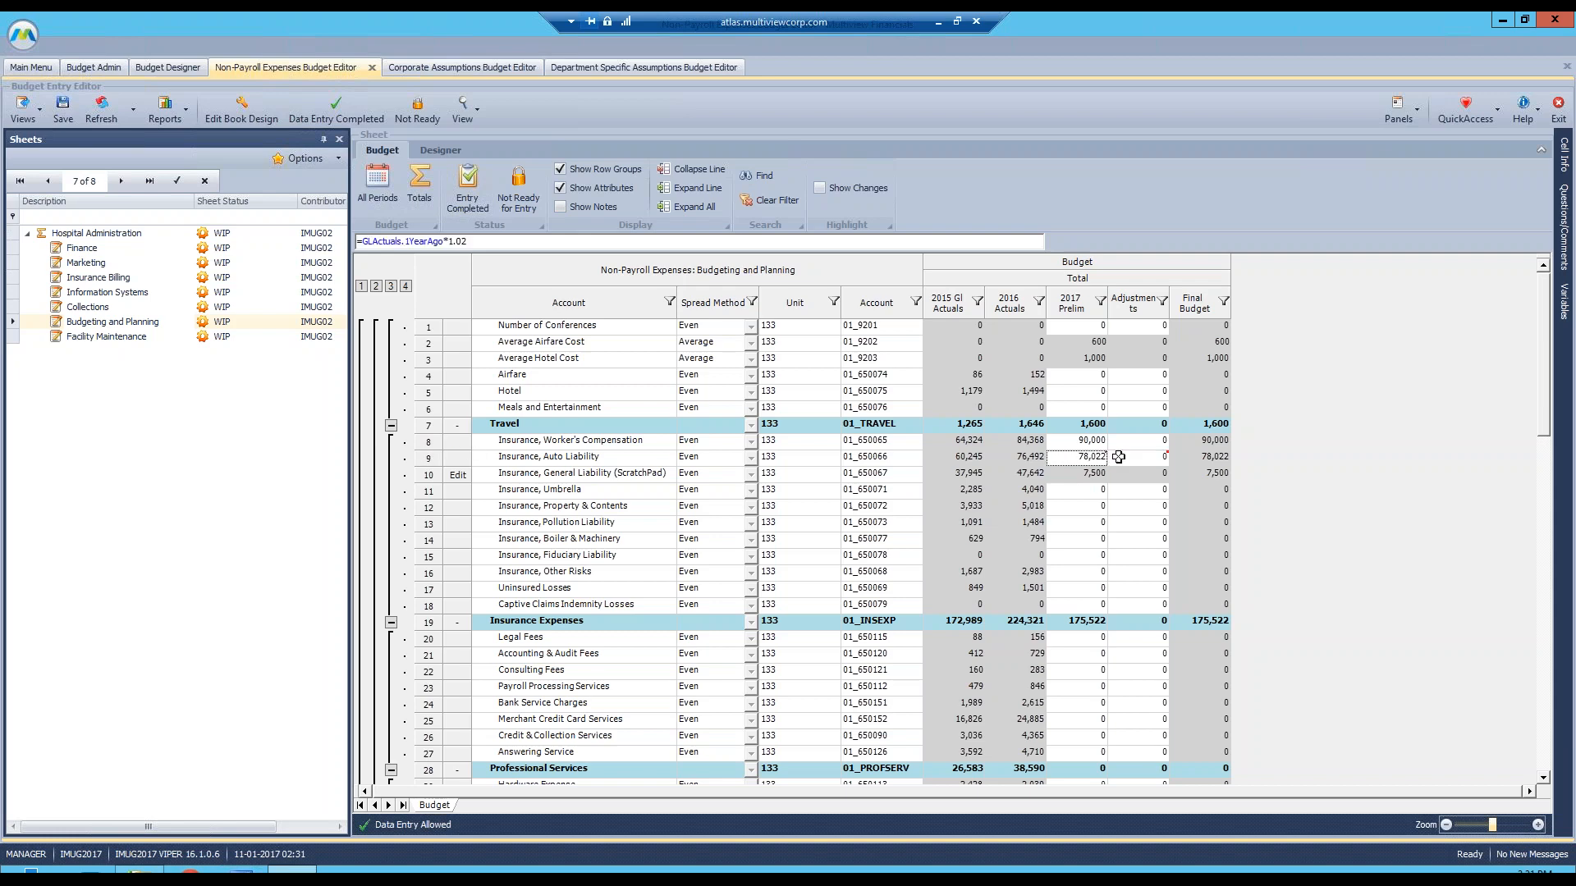
click(1137, 456)
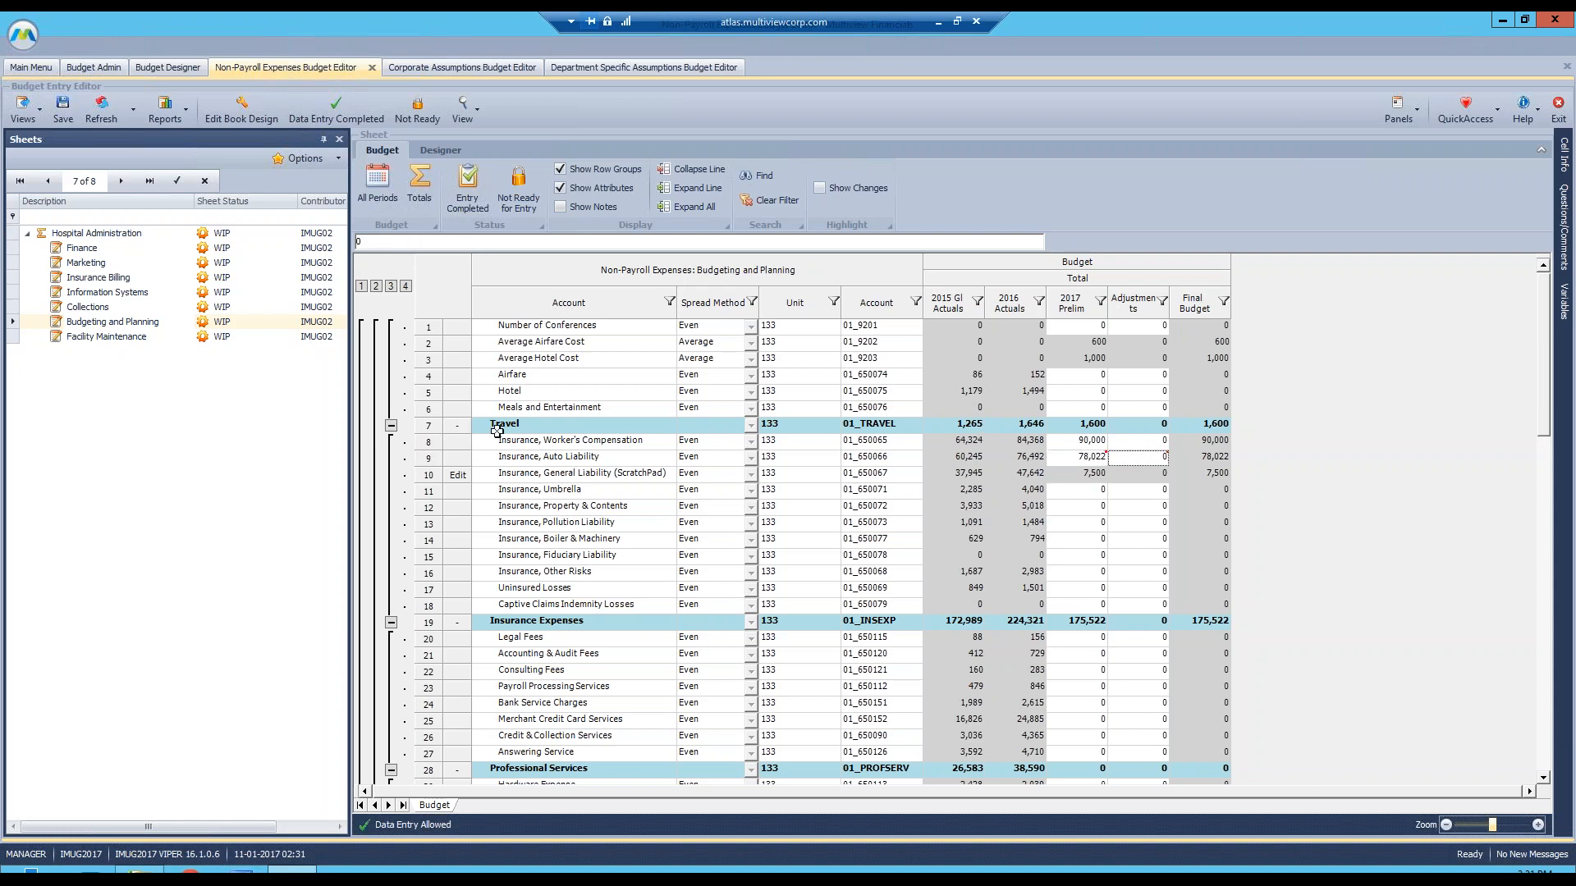
click(429, 443)
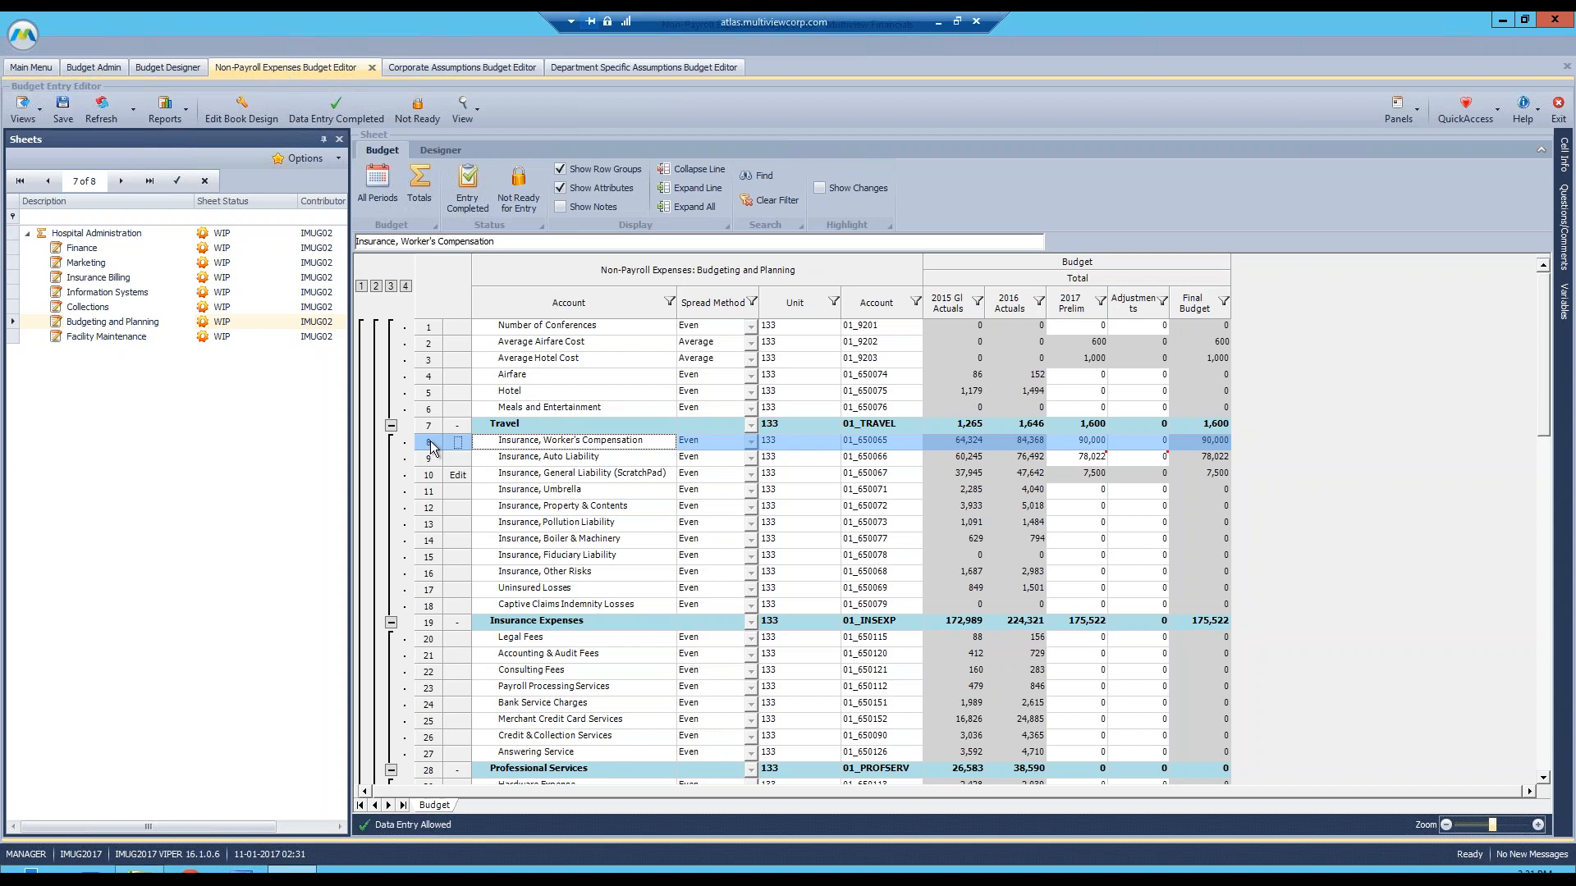
- Remove the note from the 2017 Prelim cell of Insurance, Auto Liability
click(1084, 459)
right_click(1084, 459)
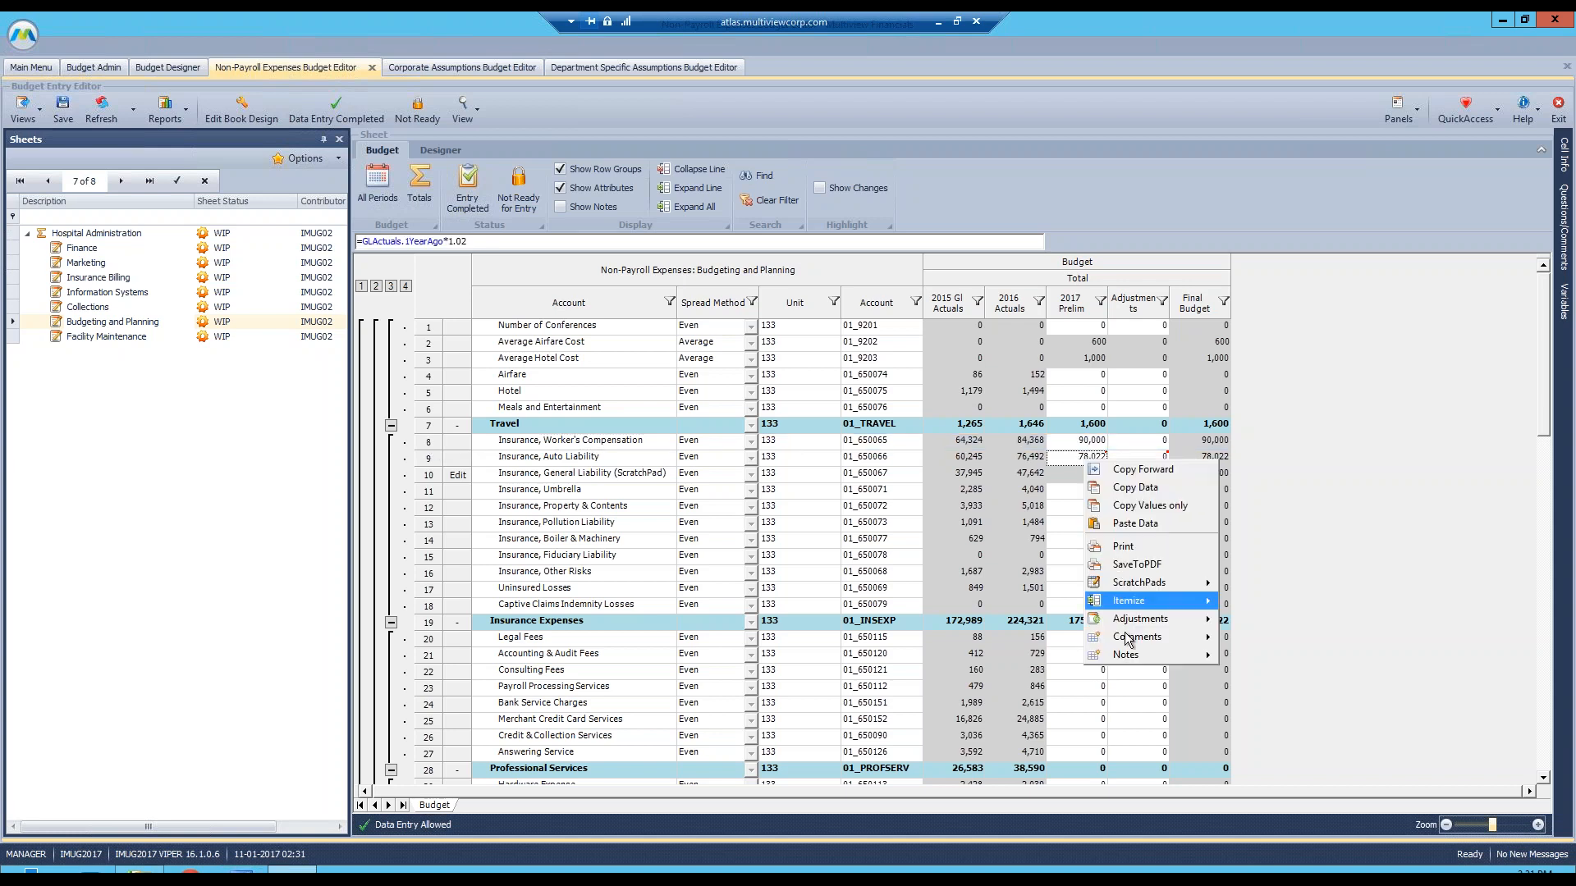
mouse_move(1127, 656)
click(1231, 675)
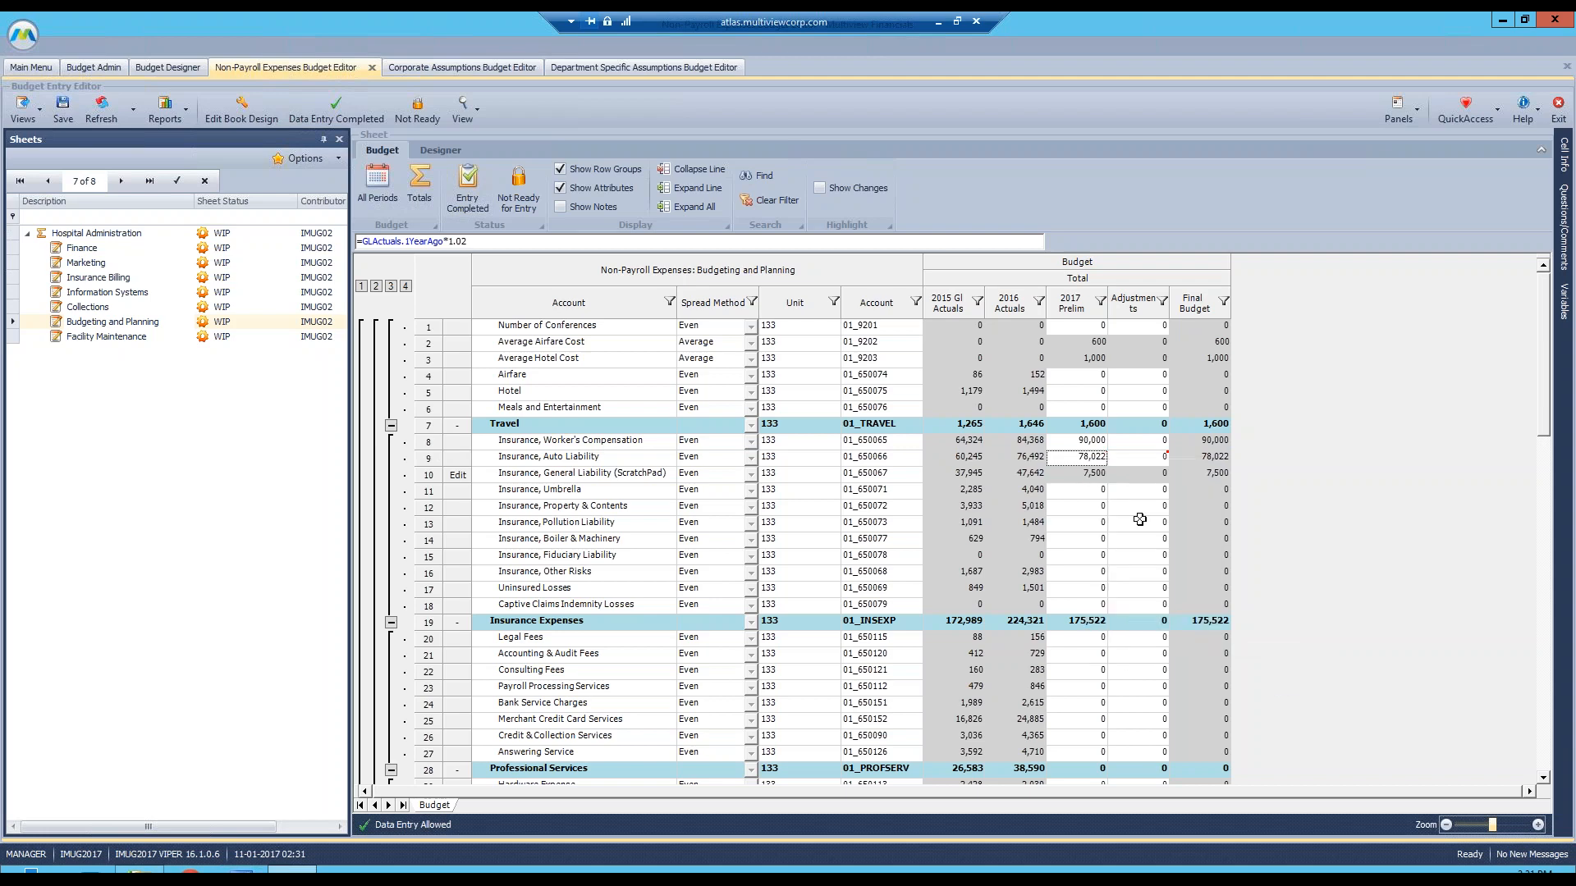
click(1116, 460)
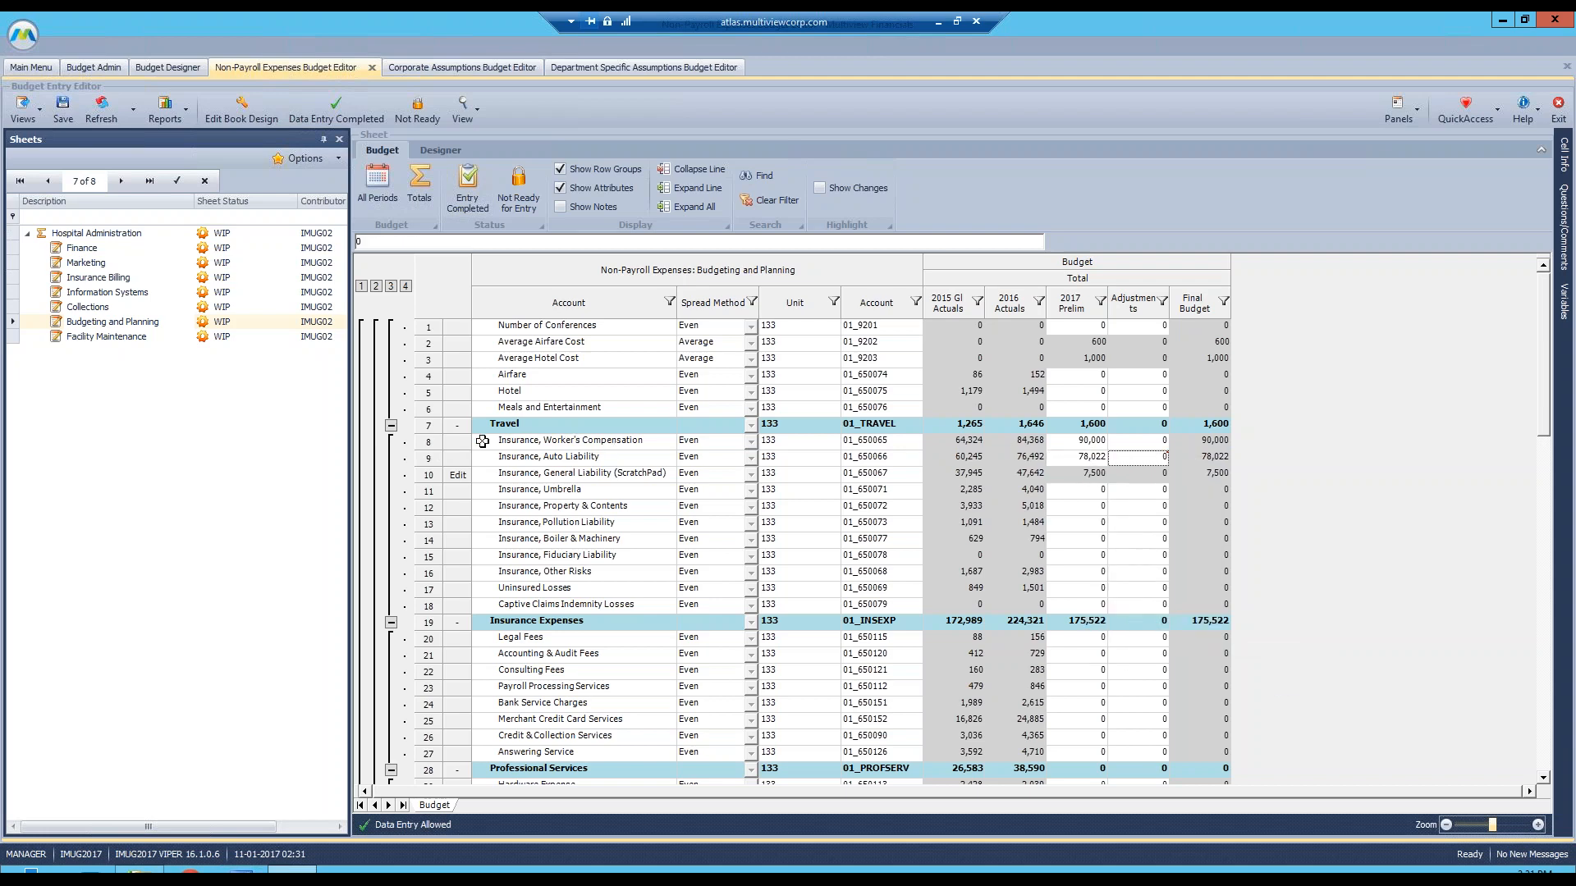
- Add the comment "This is a comment for Insurance" to the Insurance, Worker's Compensation row
click(429, 443)
right_click(433, 447)
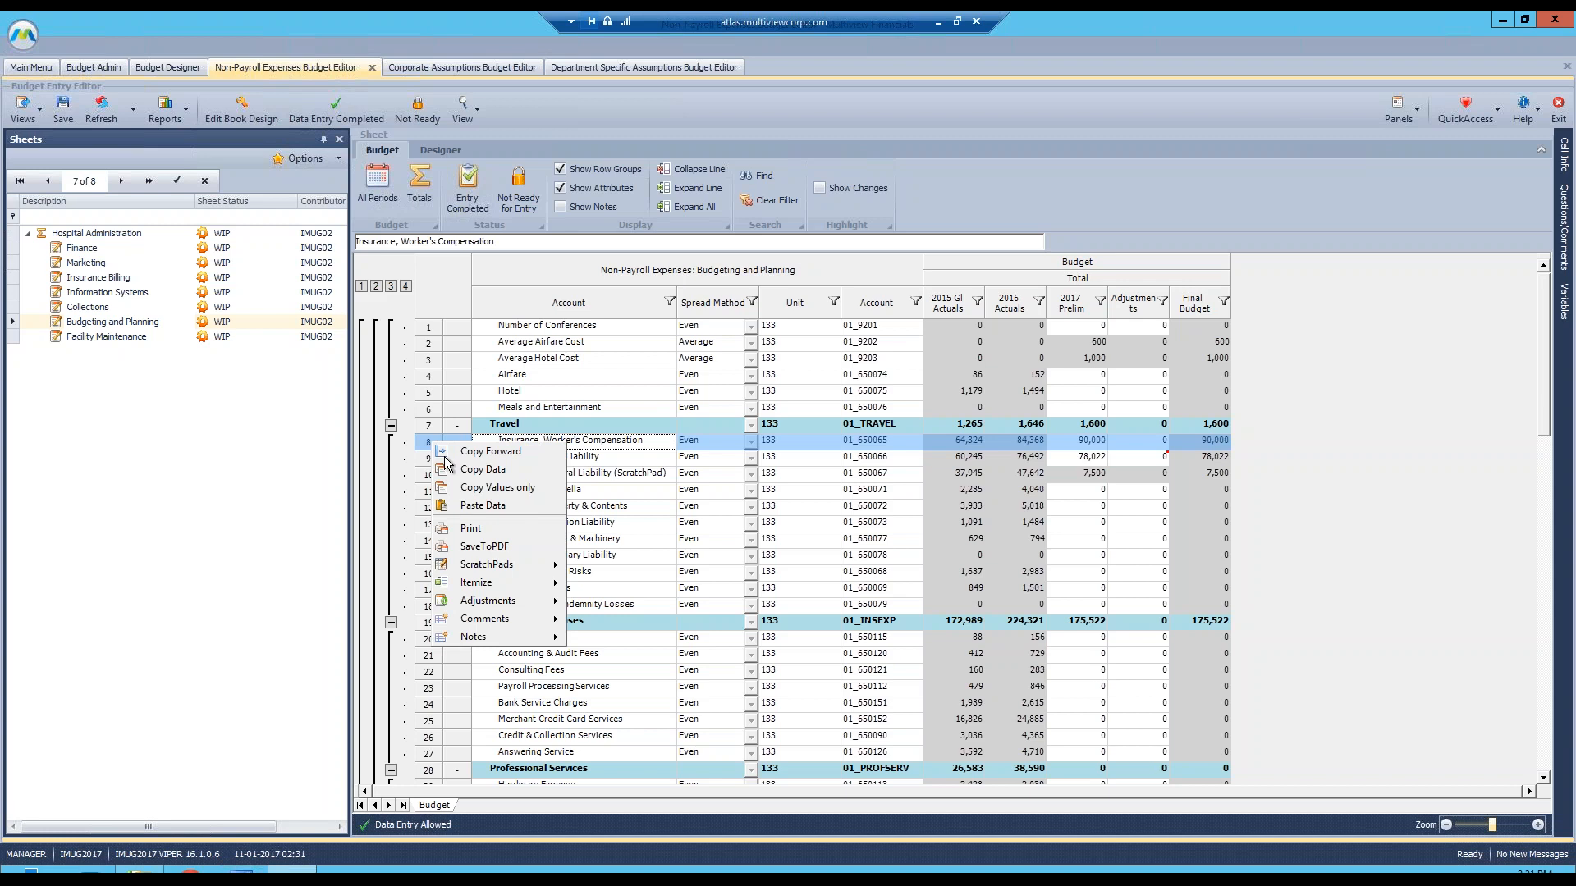
mouse_move(500, 619)
click(604, 620)
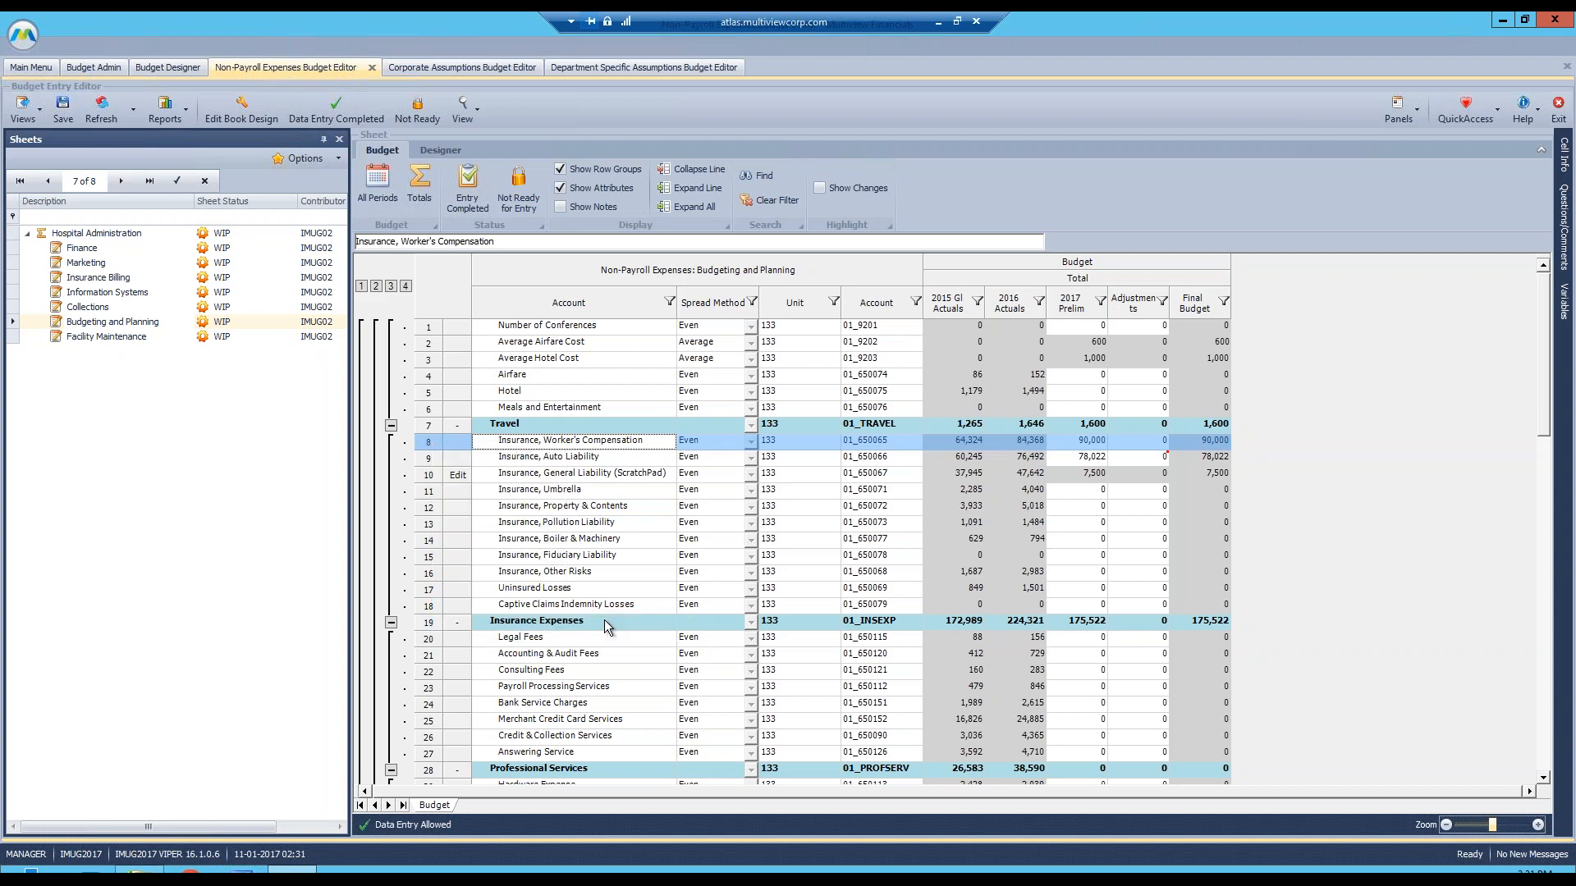
text(This is)
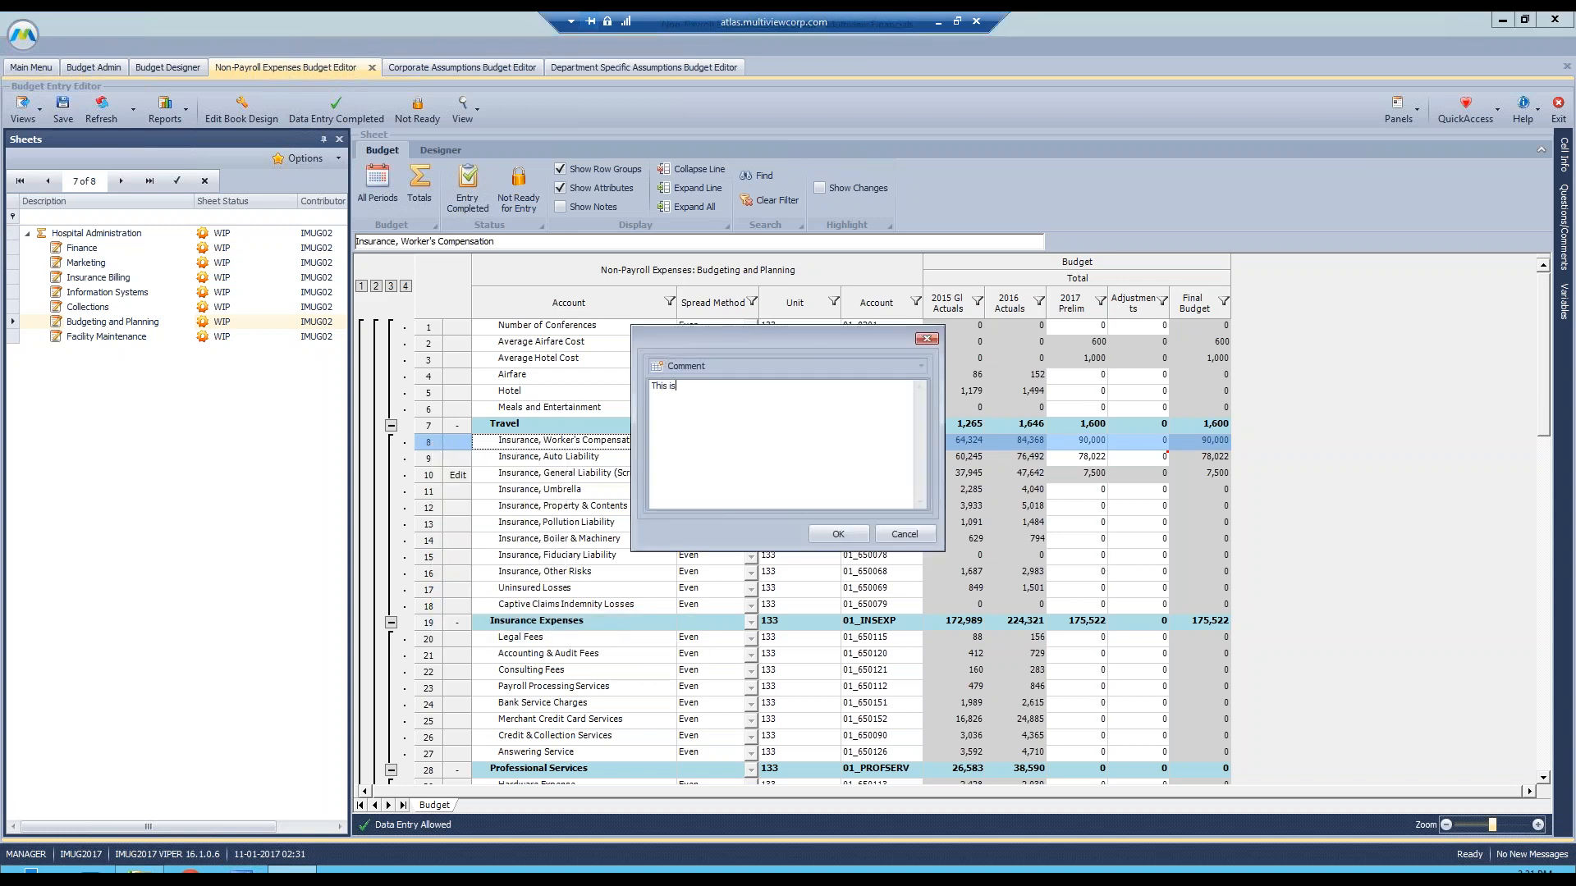
text( a comment for Insurance)
click(838, 535)
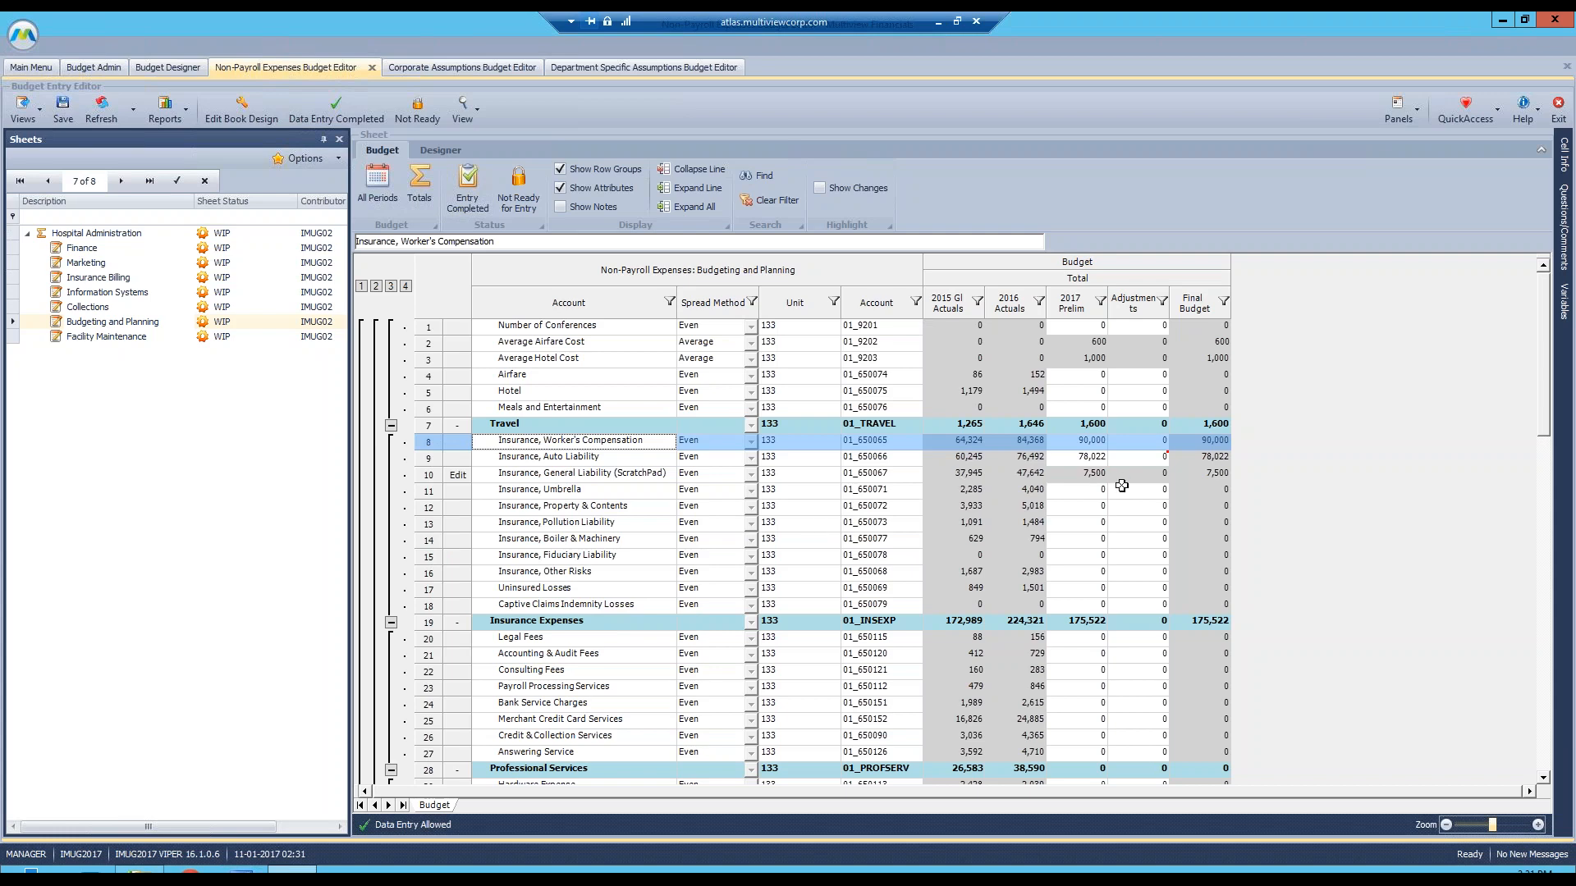
- Compare the Cell Info of Insurance, General Liability and Insurance, Worker's Compensation, including the Comments section
click(1078, 479)
mouse_move(1568, 160)
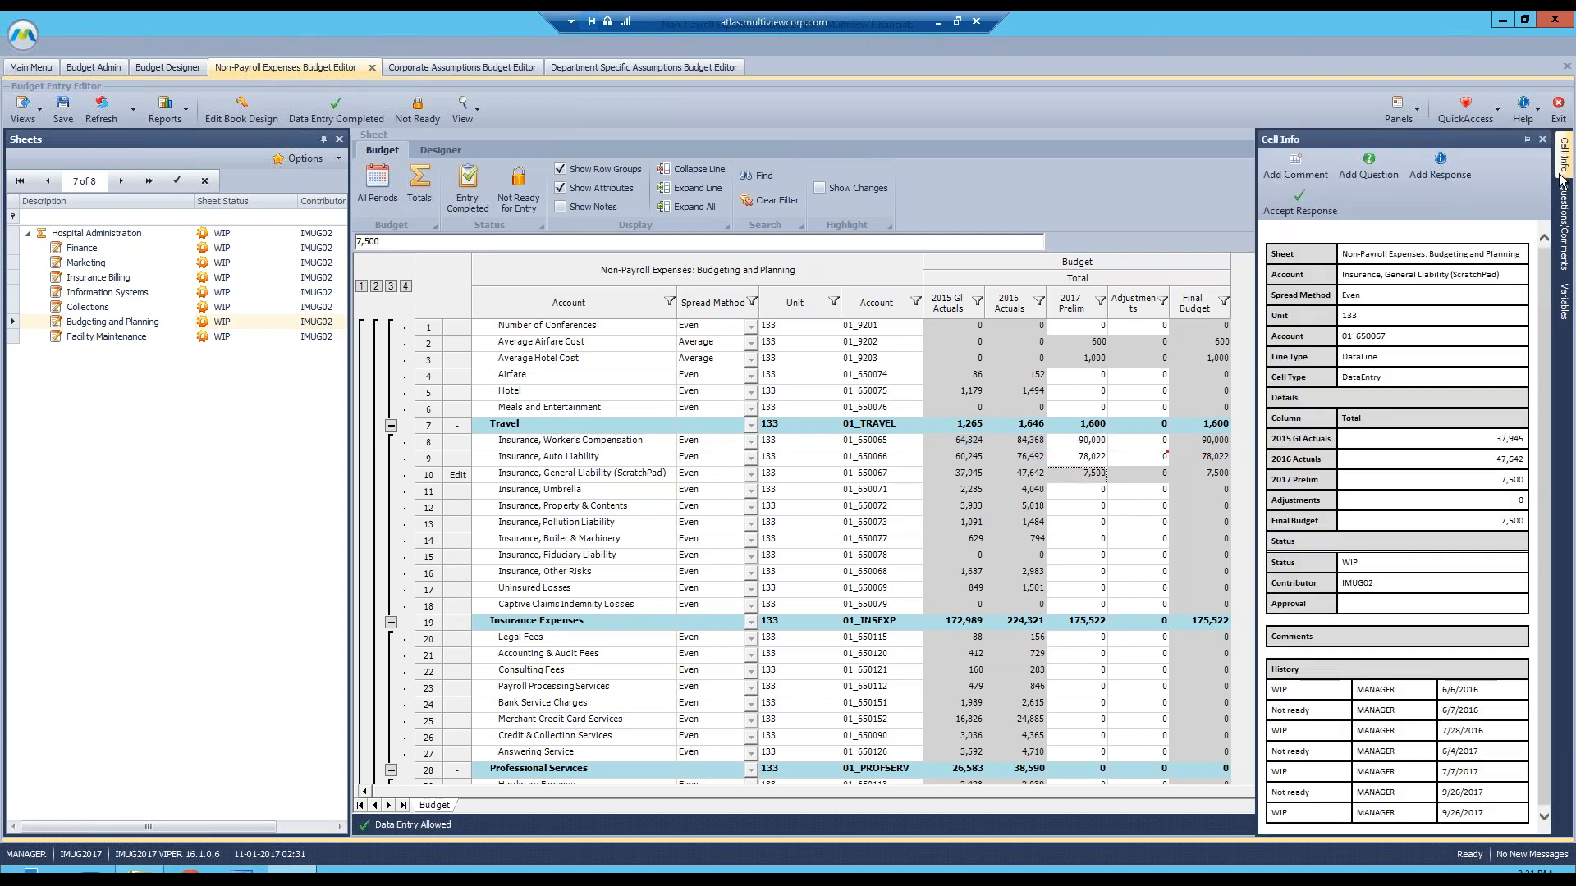
click(430, 443)
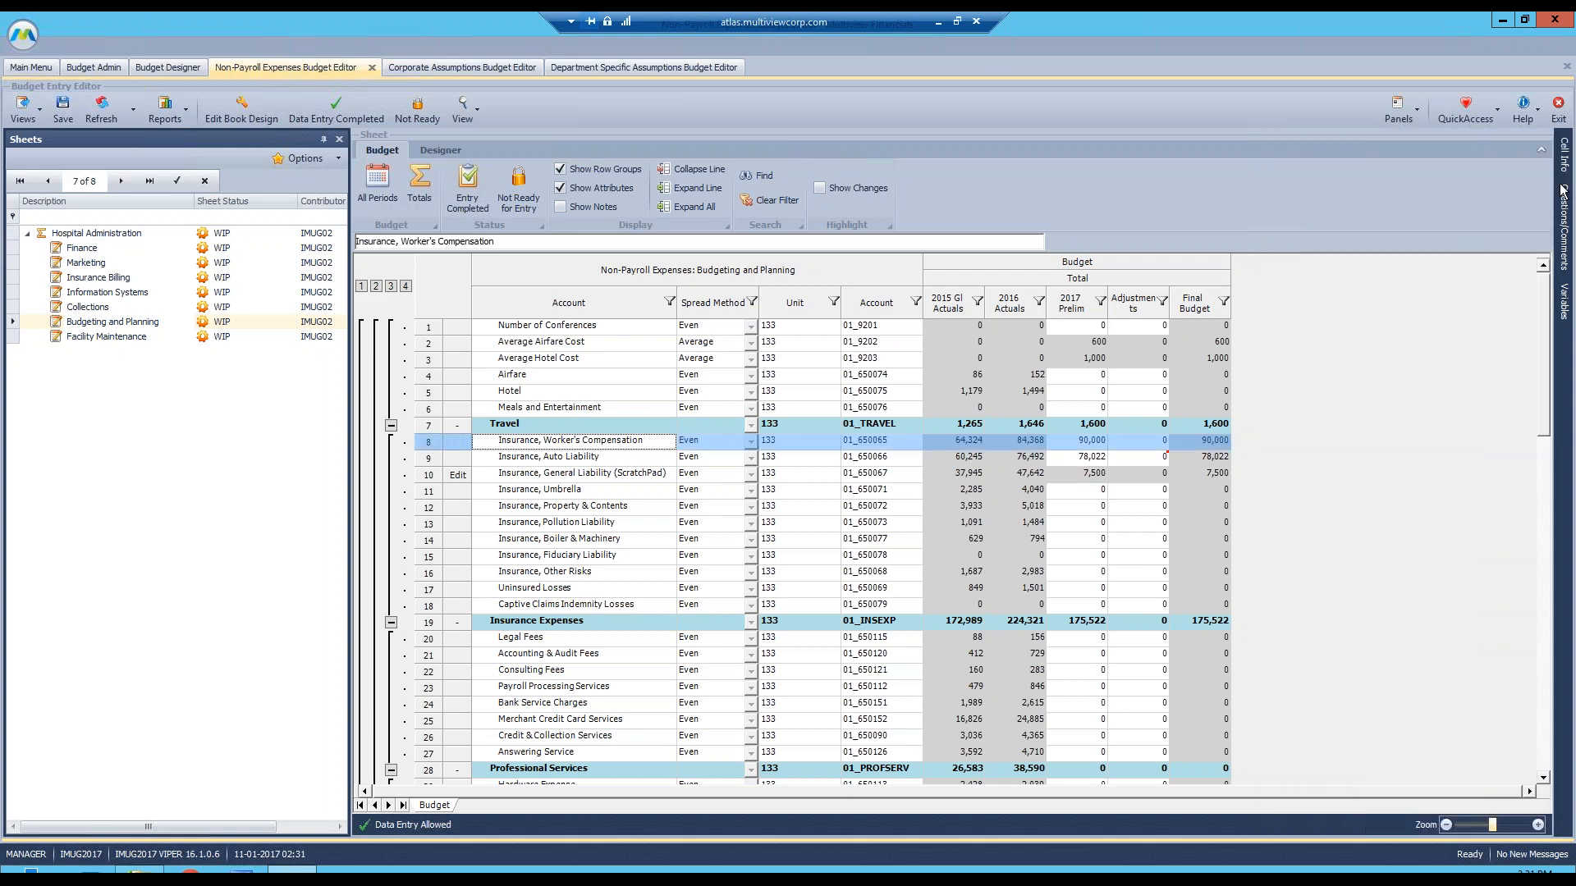
mouse_move(1568, 163)
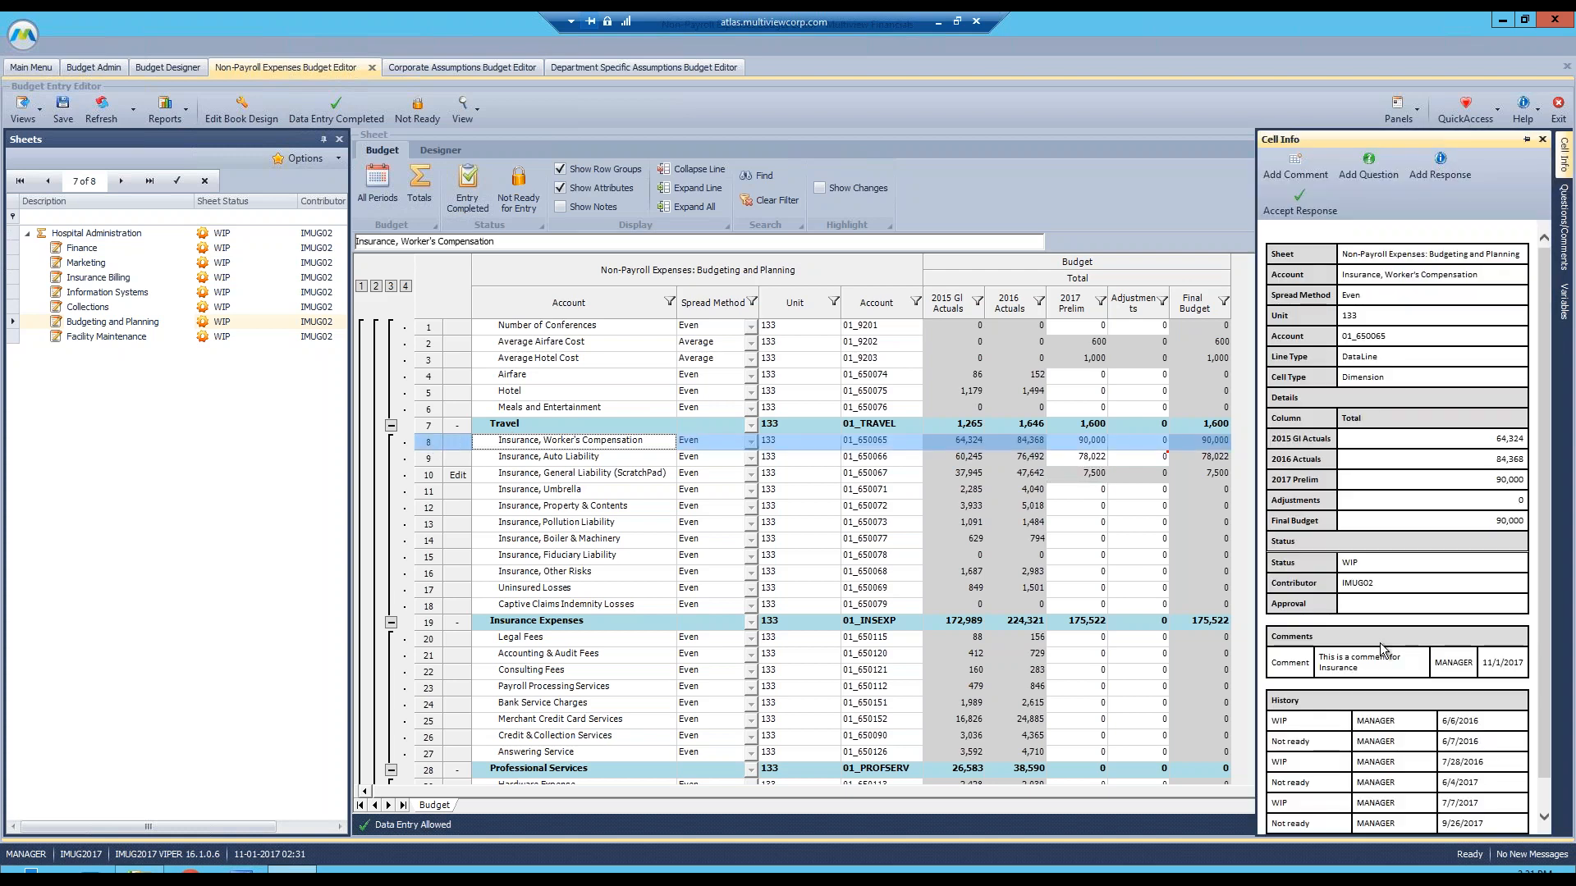
click(1318, 654)
- Keep the Questions/Comments list permanently displayed and select the Finance group in it
mouse_move(1561, 217)
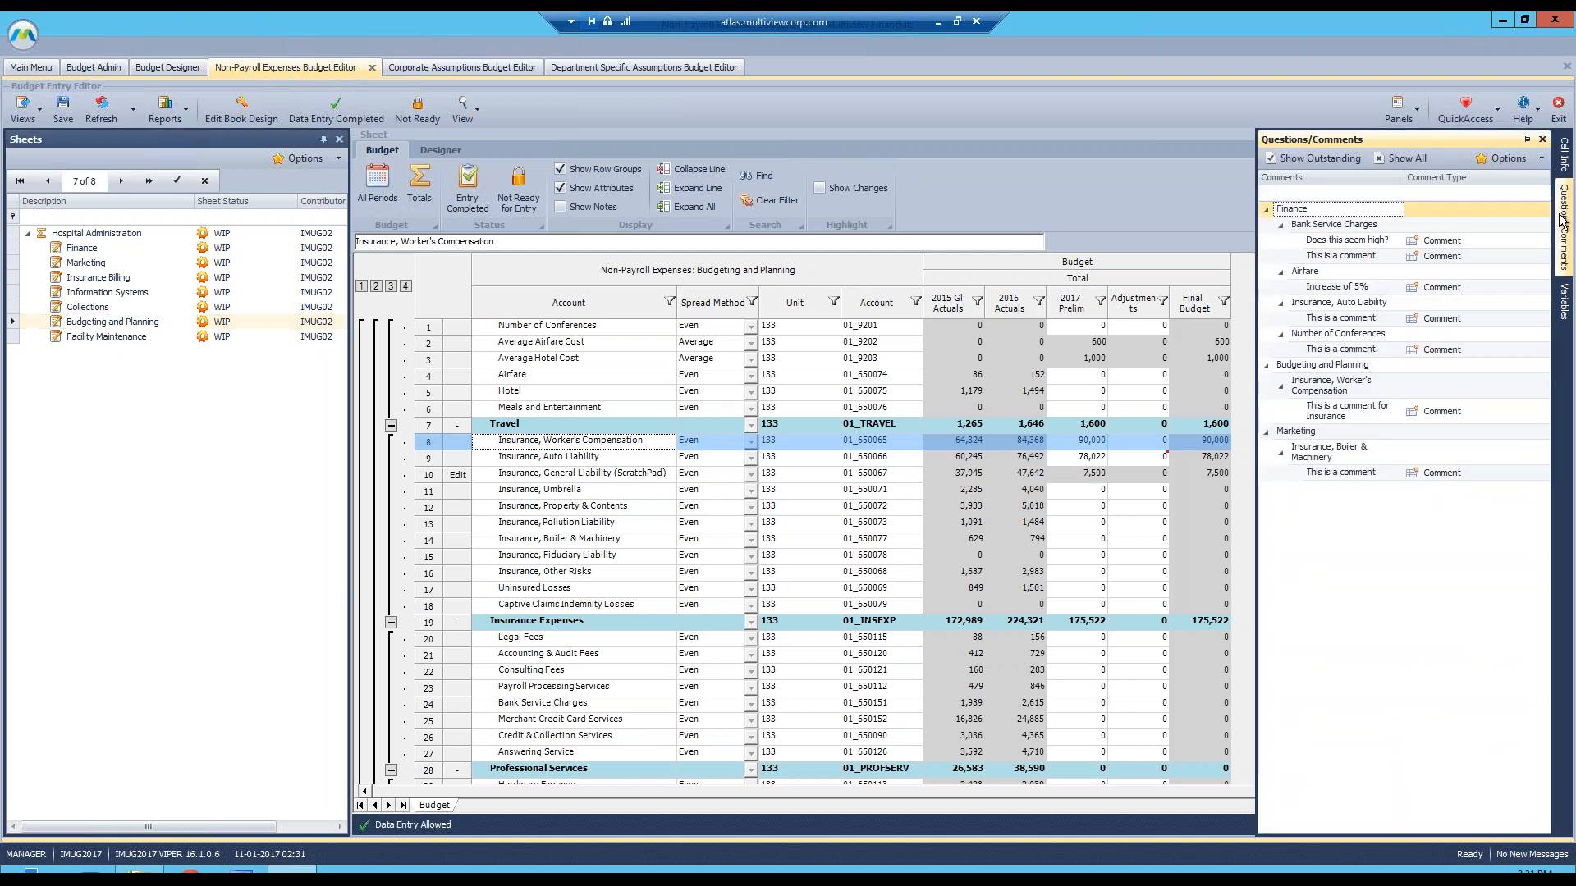
click(1524, 145)
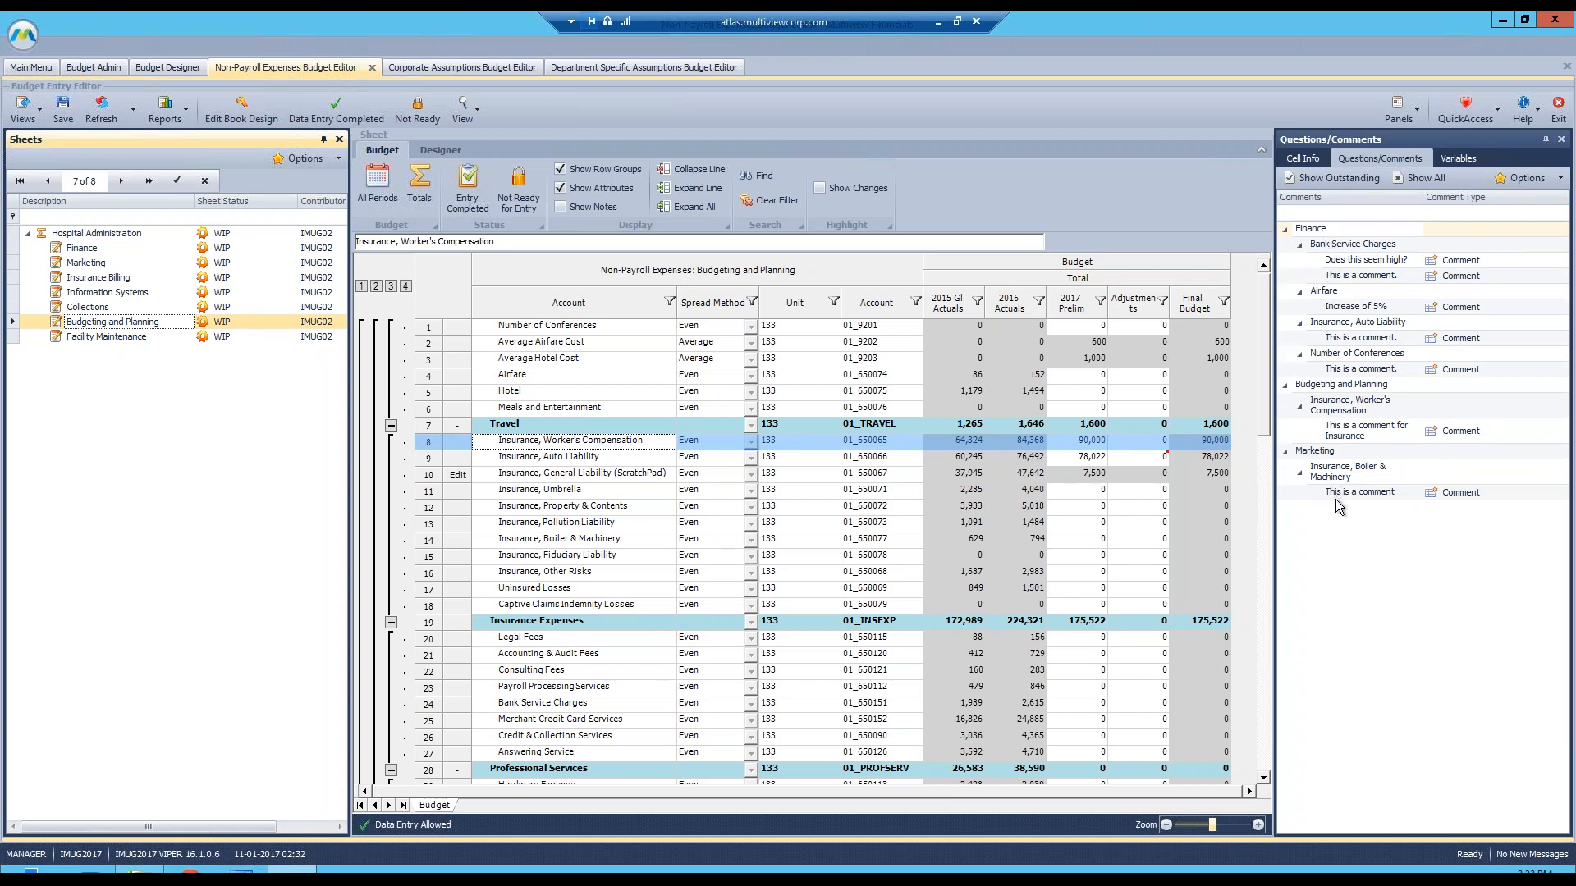
click(1304, 233)
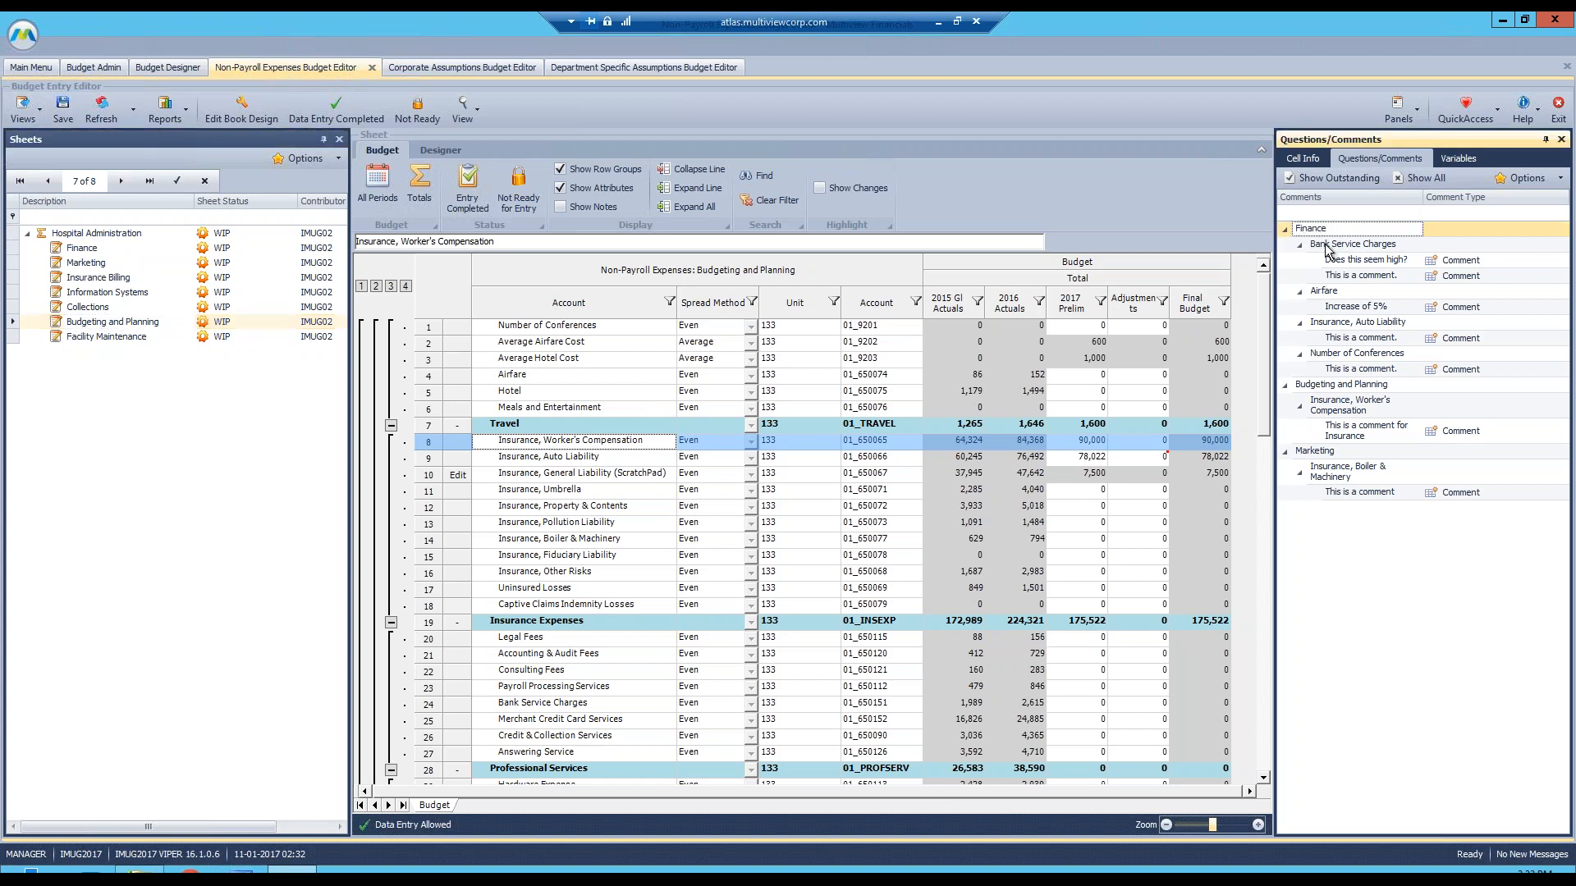
- Go through the Finance accounts in the comments list and open the Bank Service Charges line from its comment "Does this seem high?"
click(1325, 247)
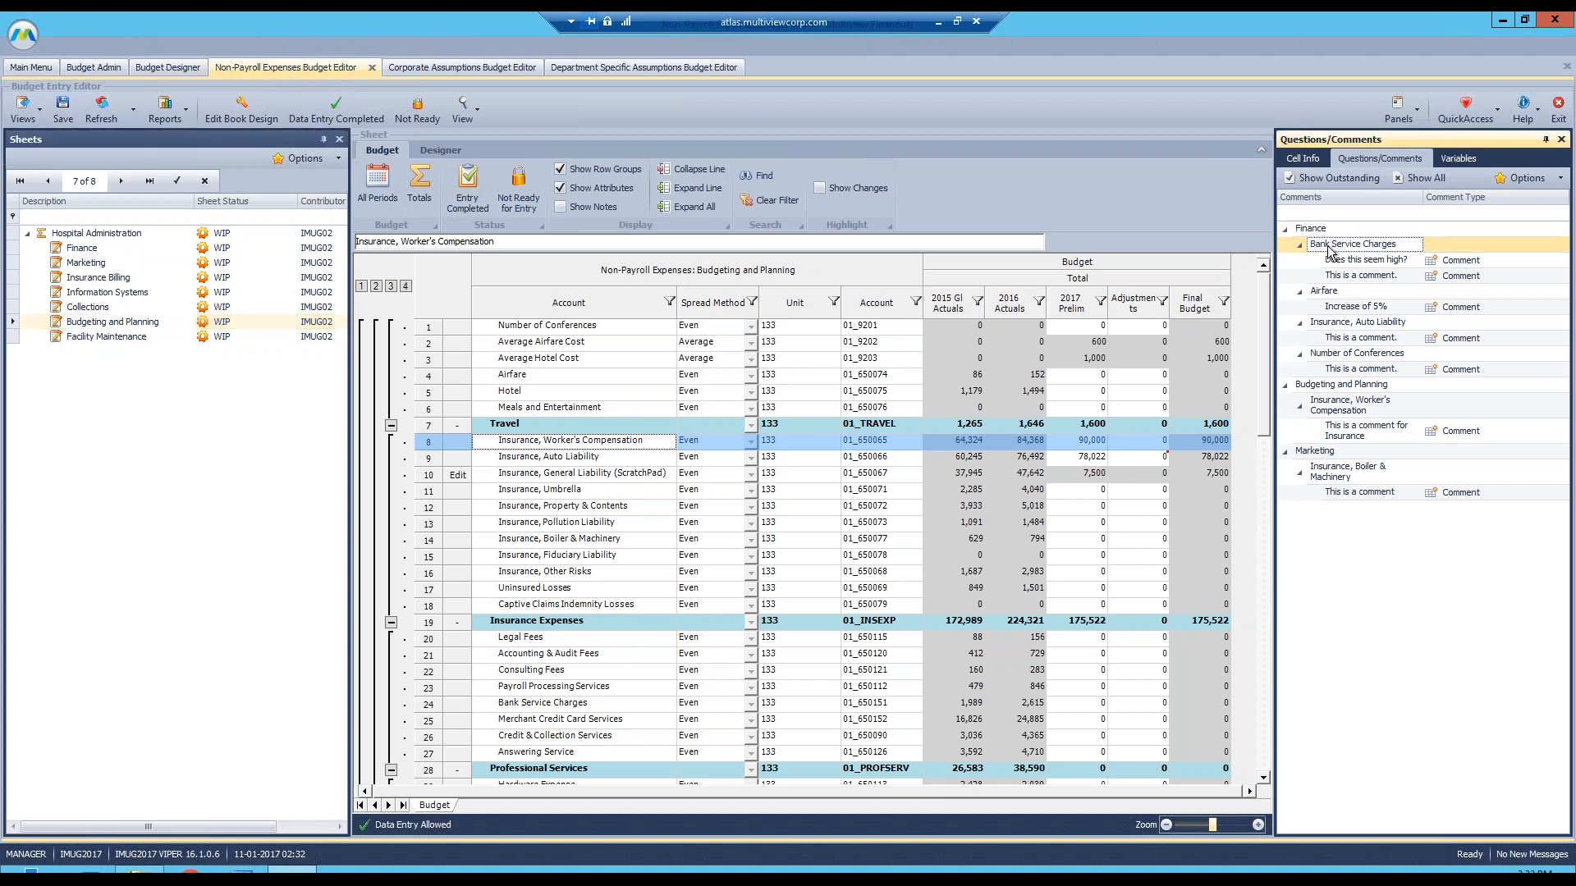
click(1325, 294)
click(1324, 323)
click(1325, 355)
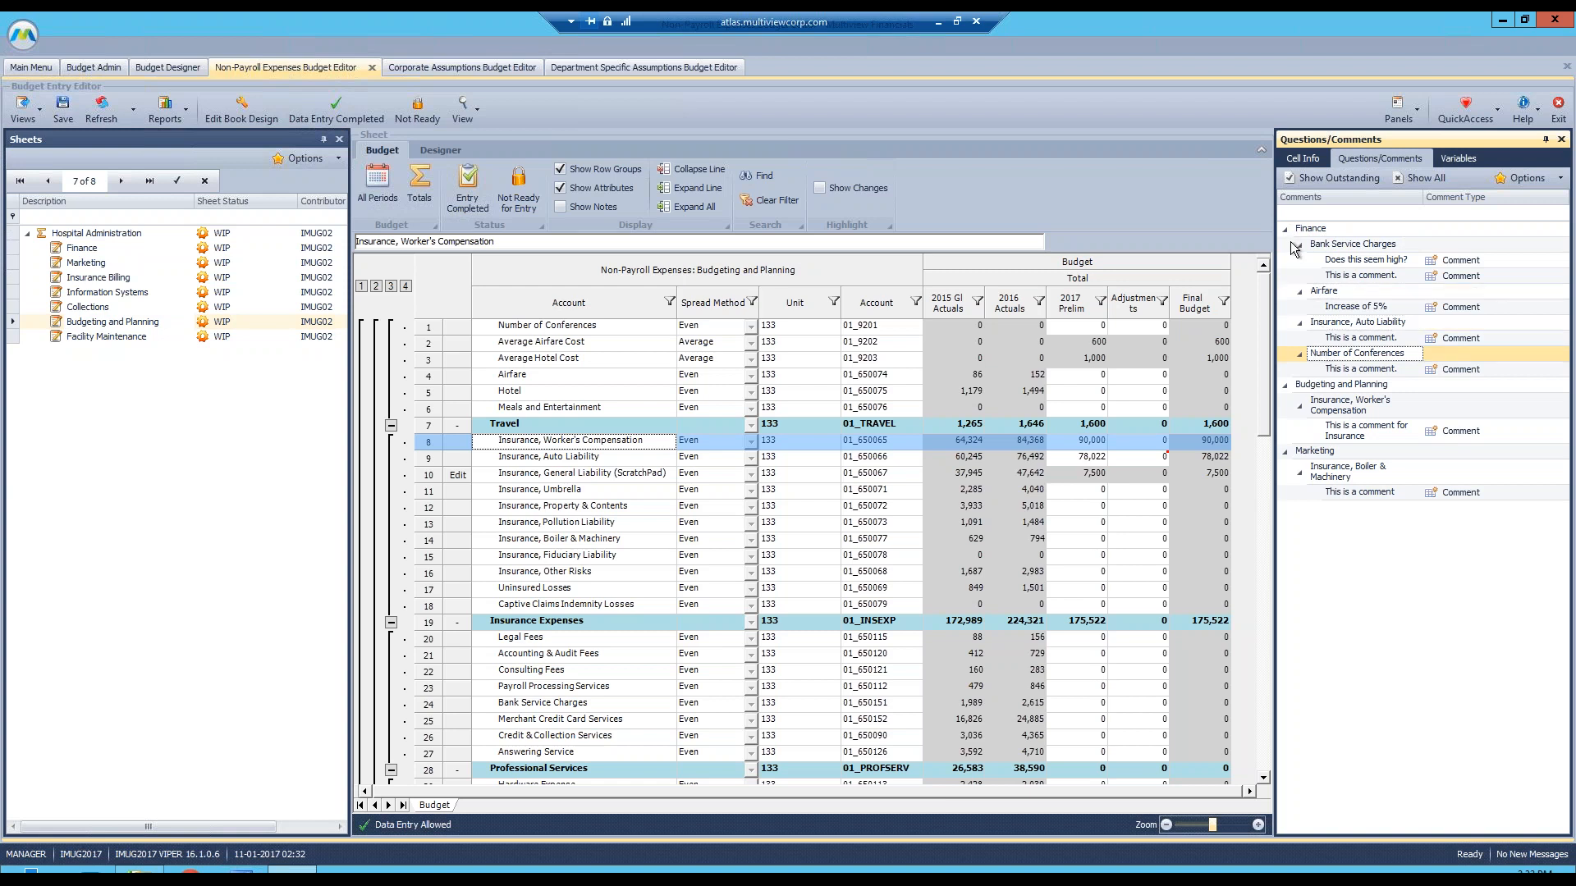
click(1378, 264)
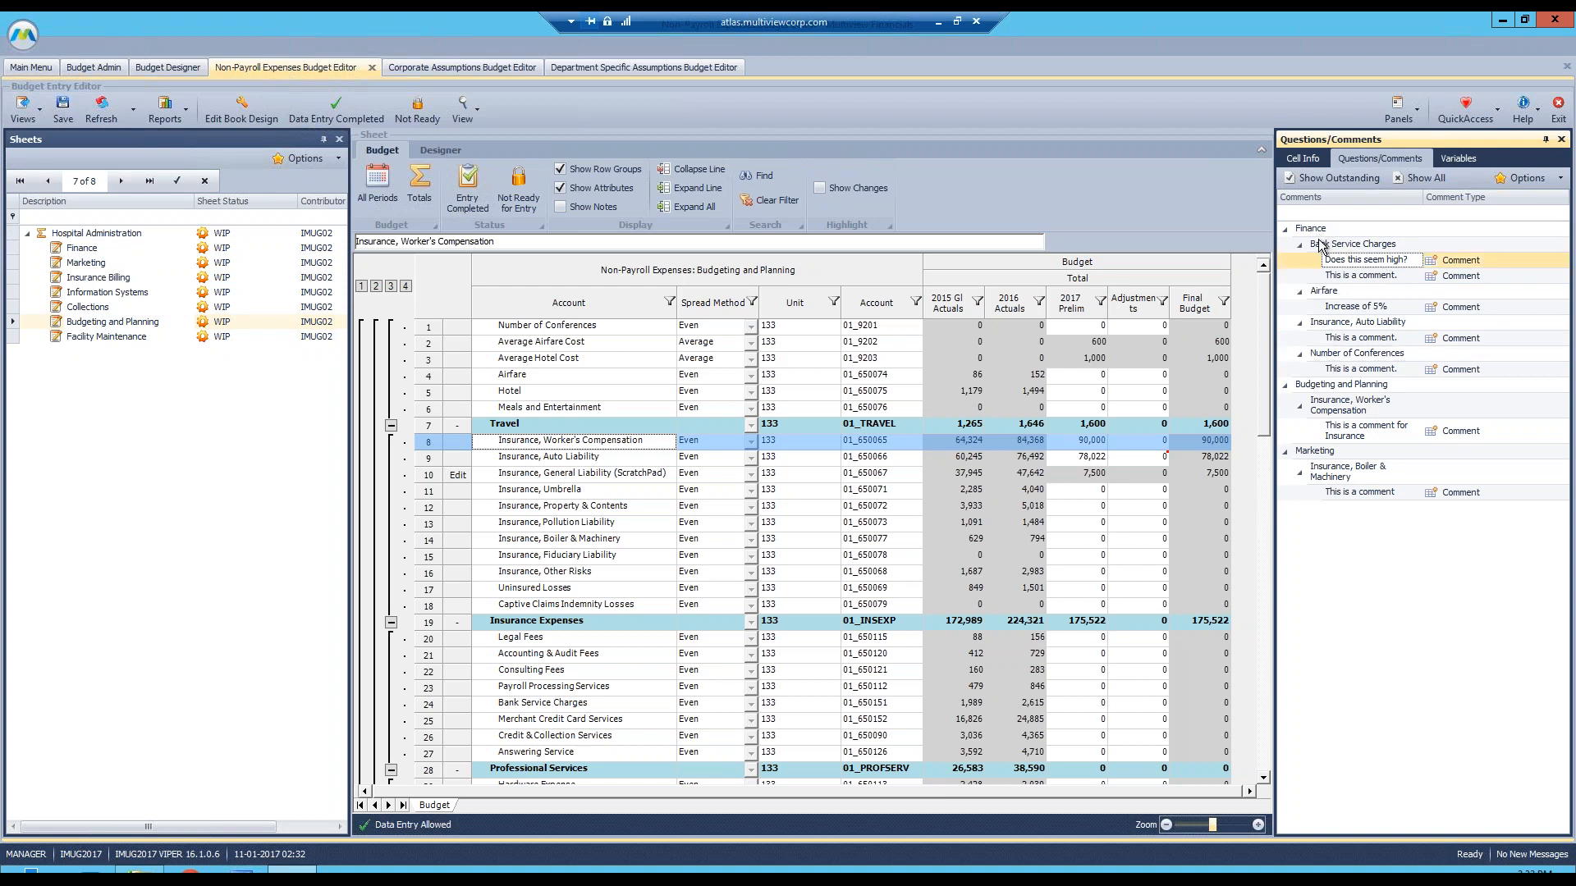
double_click(1383, 261)
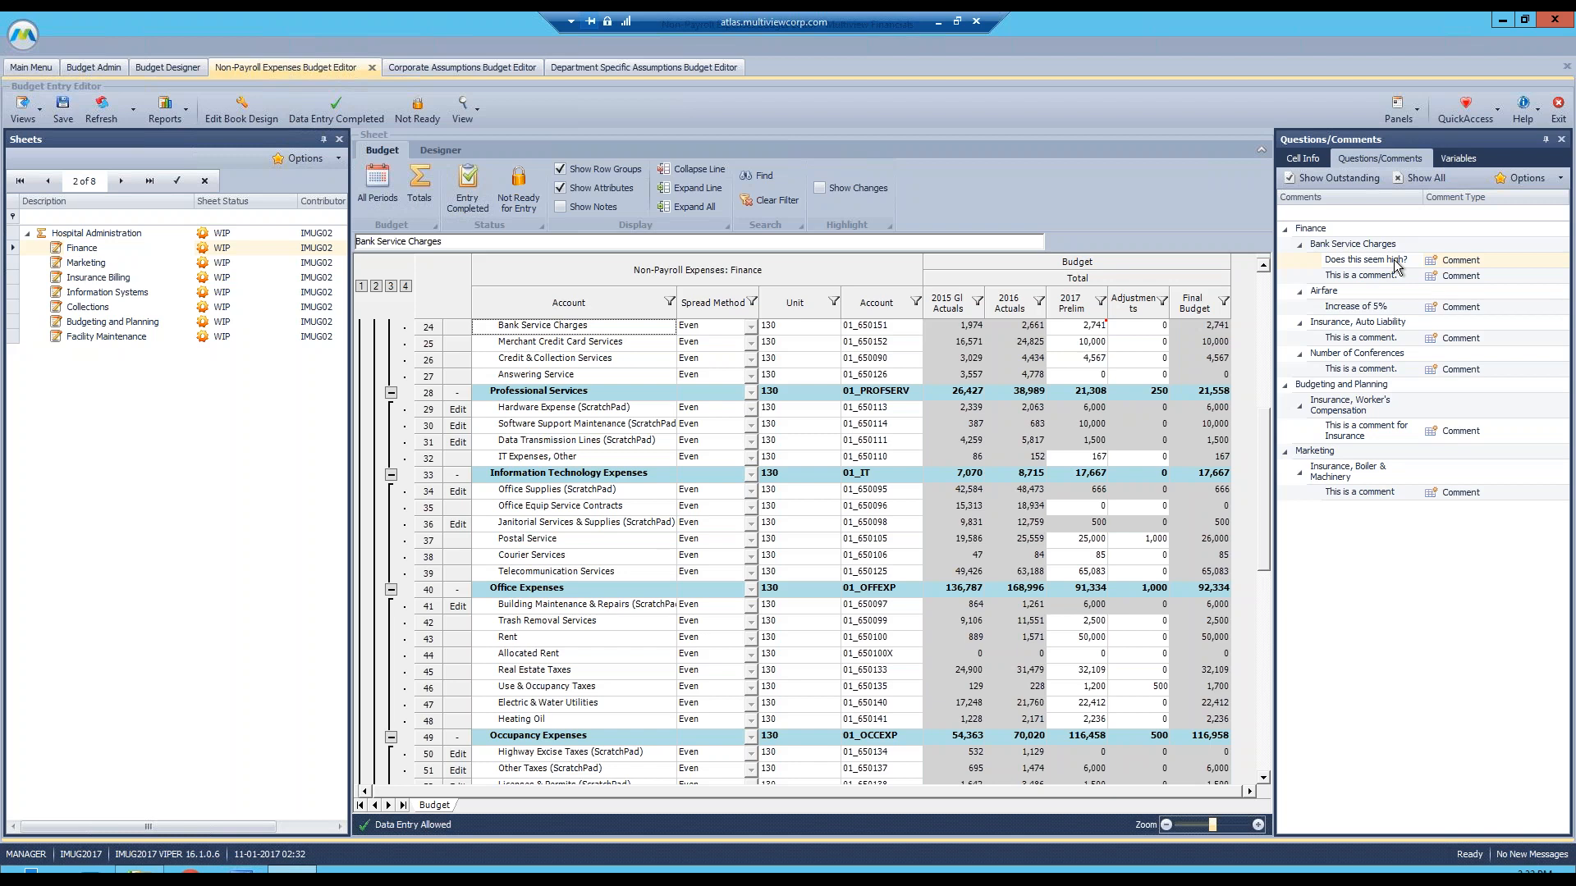
- View the Janitorial Services & Supplies scratch pad and its Scratchpad commands in the Finance sheet, and close it without saving
click(1081, 539)
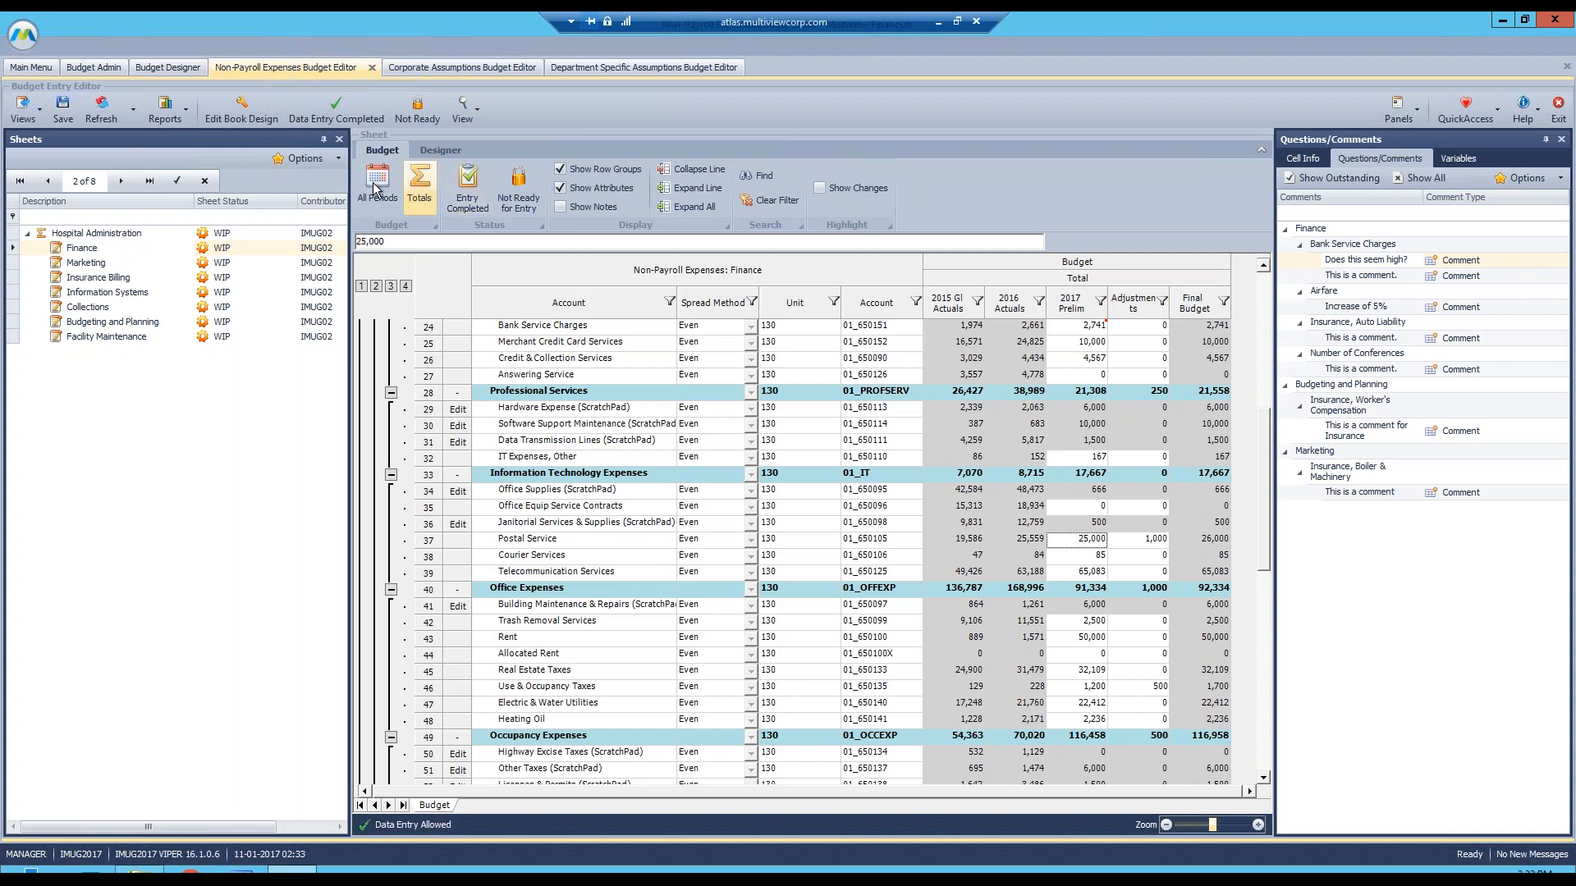
click(454, 525)
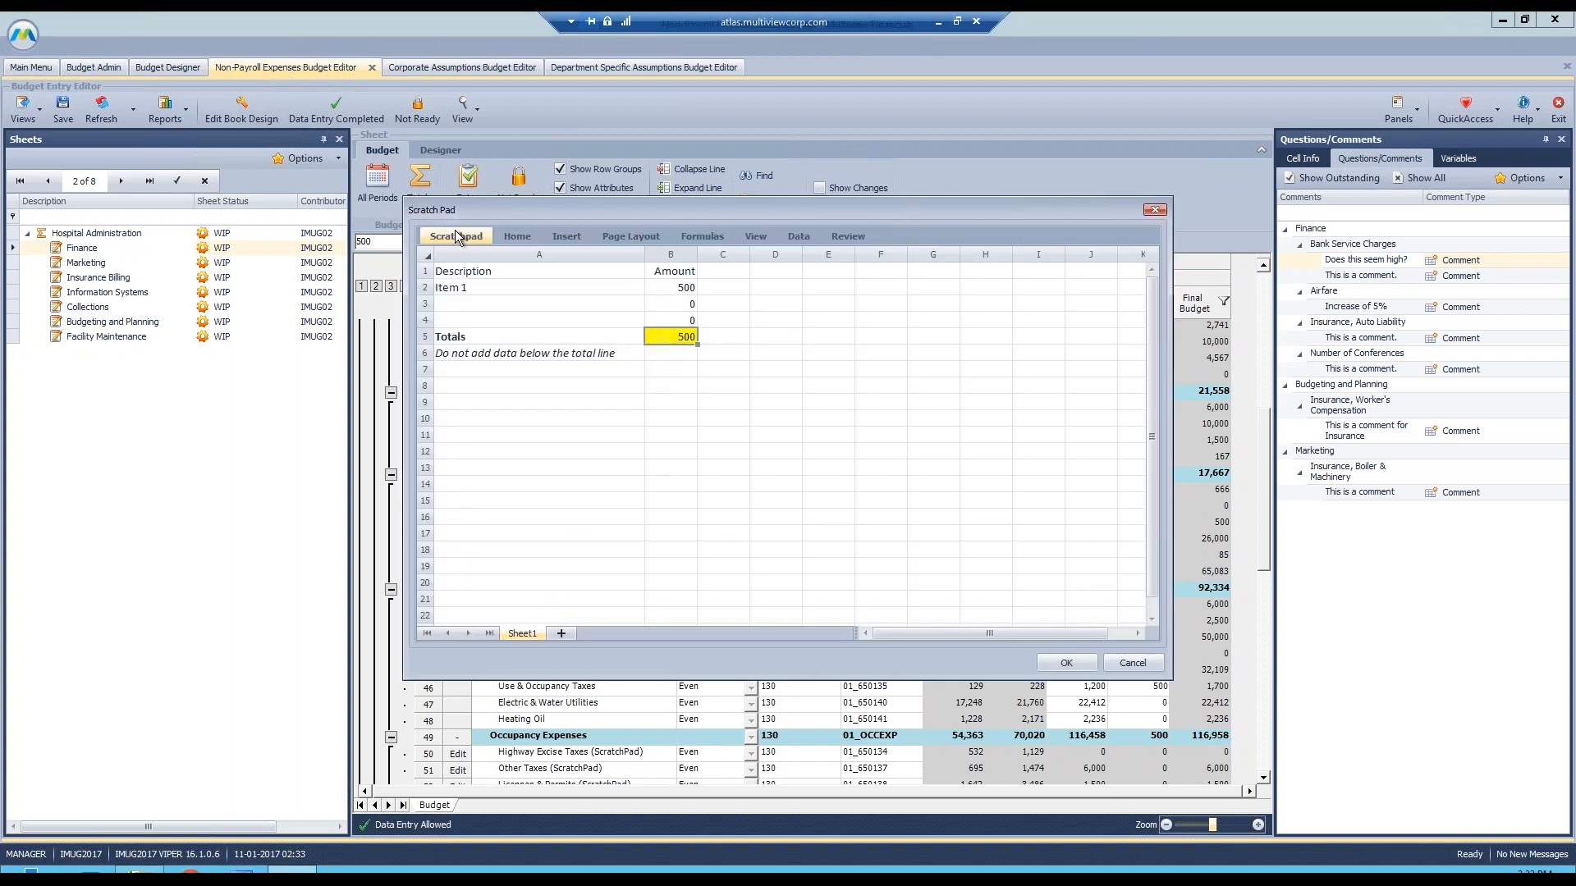
click(460, 238)
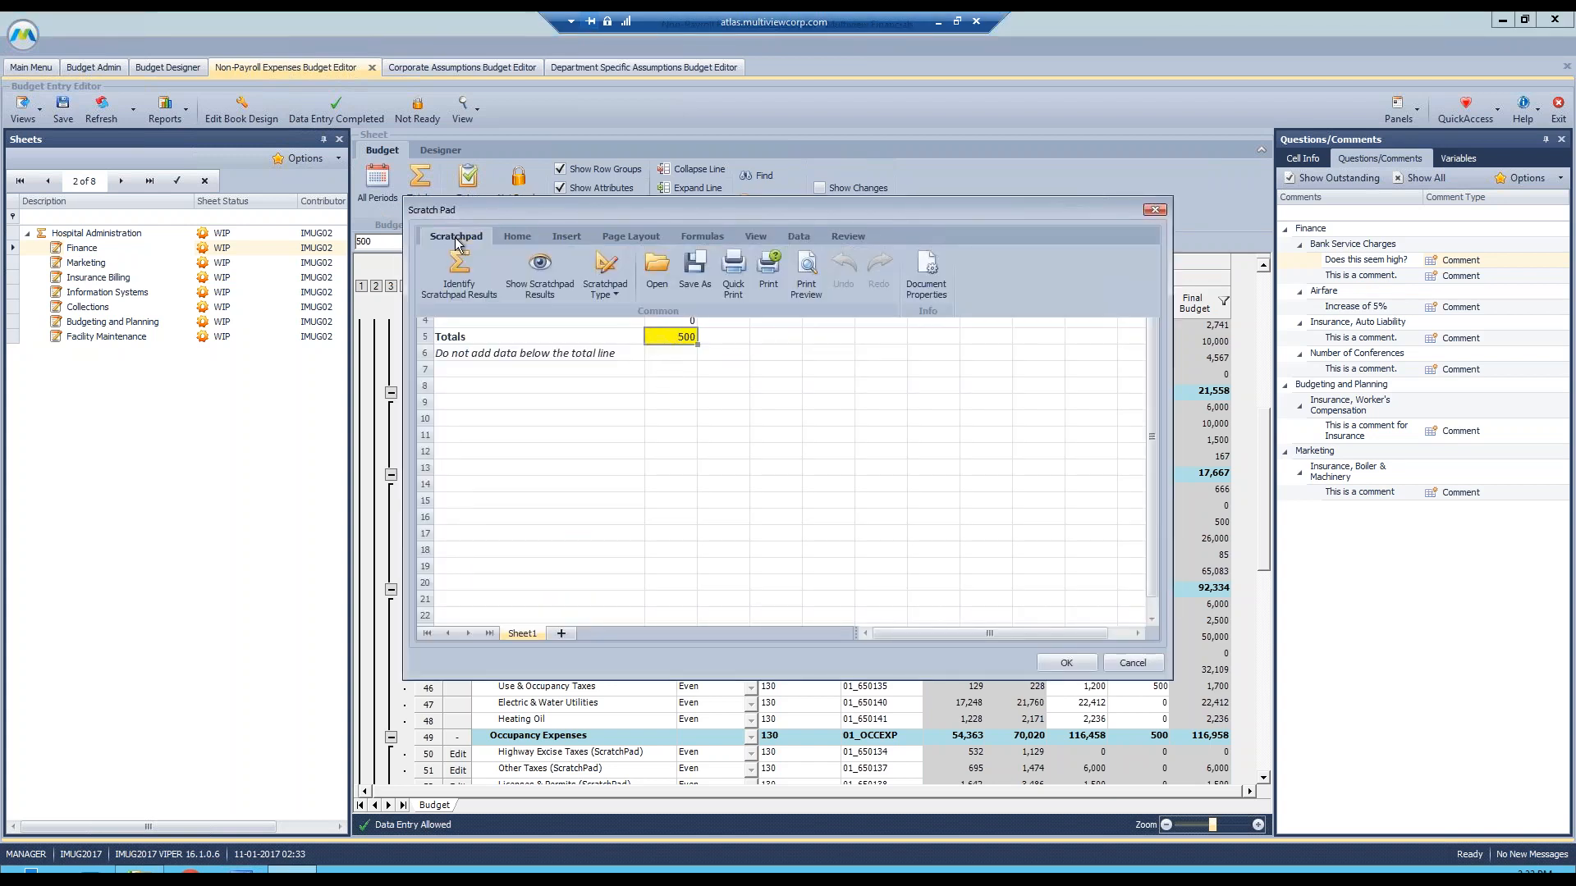
click(655, 277)
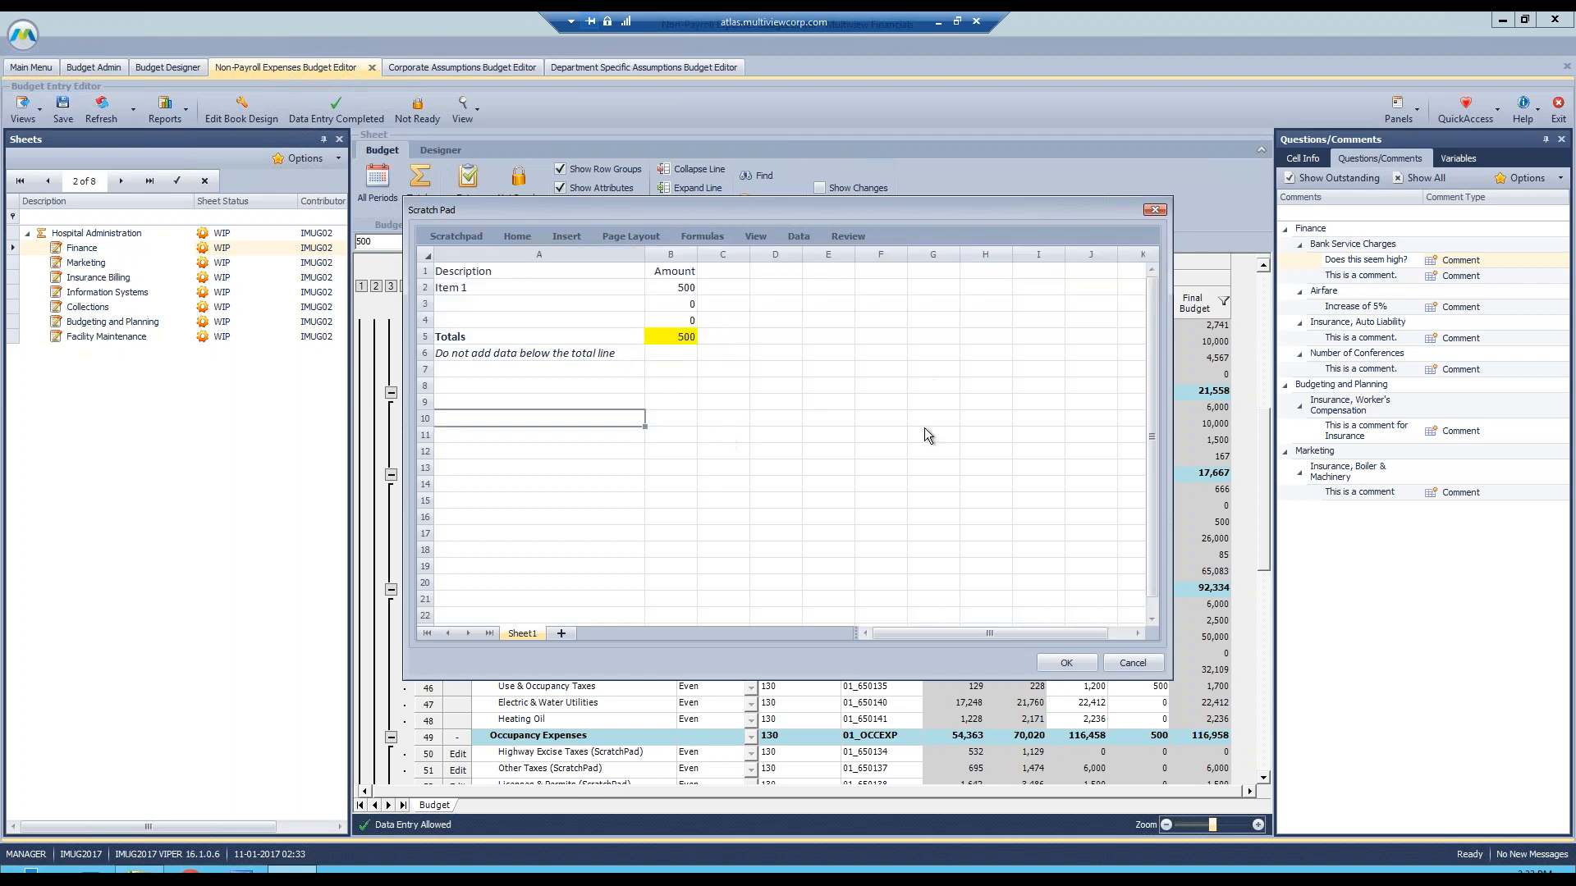
click(884, 421)
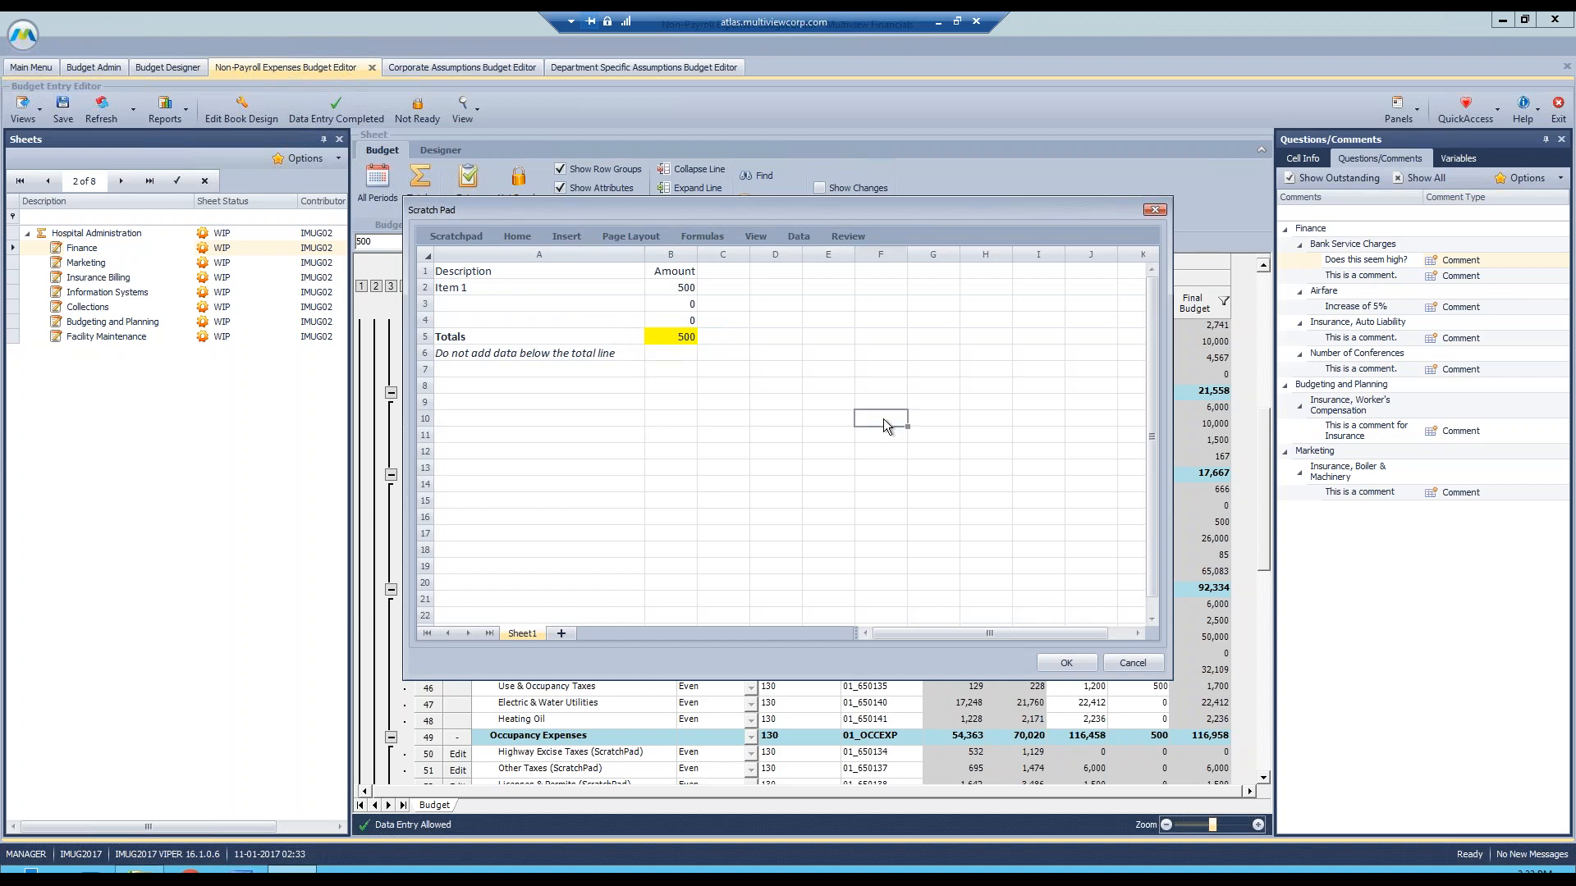
click(466, 238)
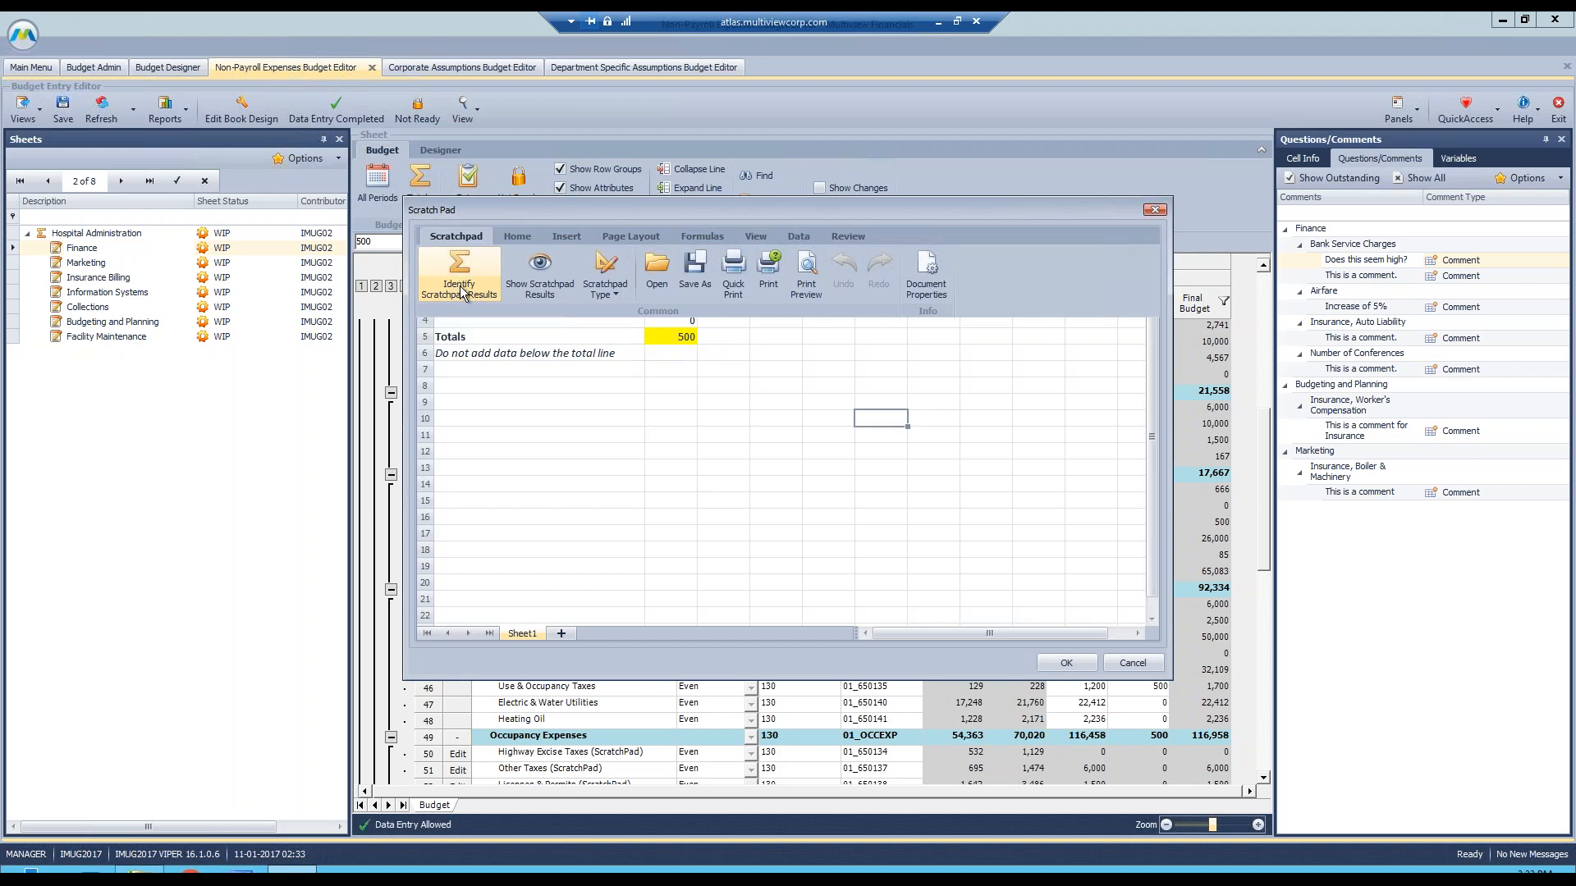
click(1132, 663)
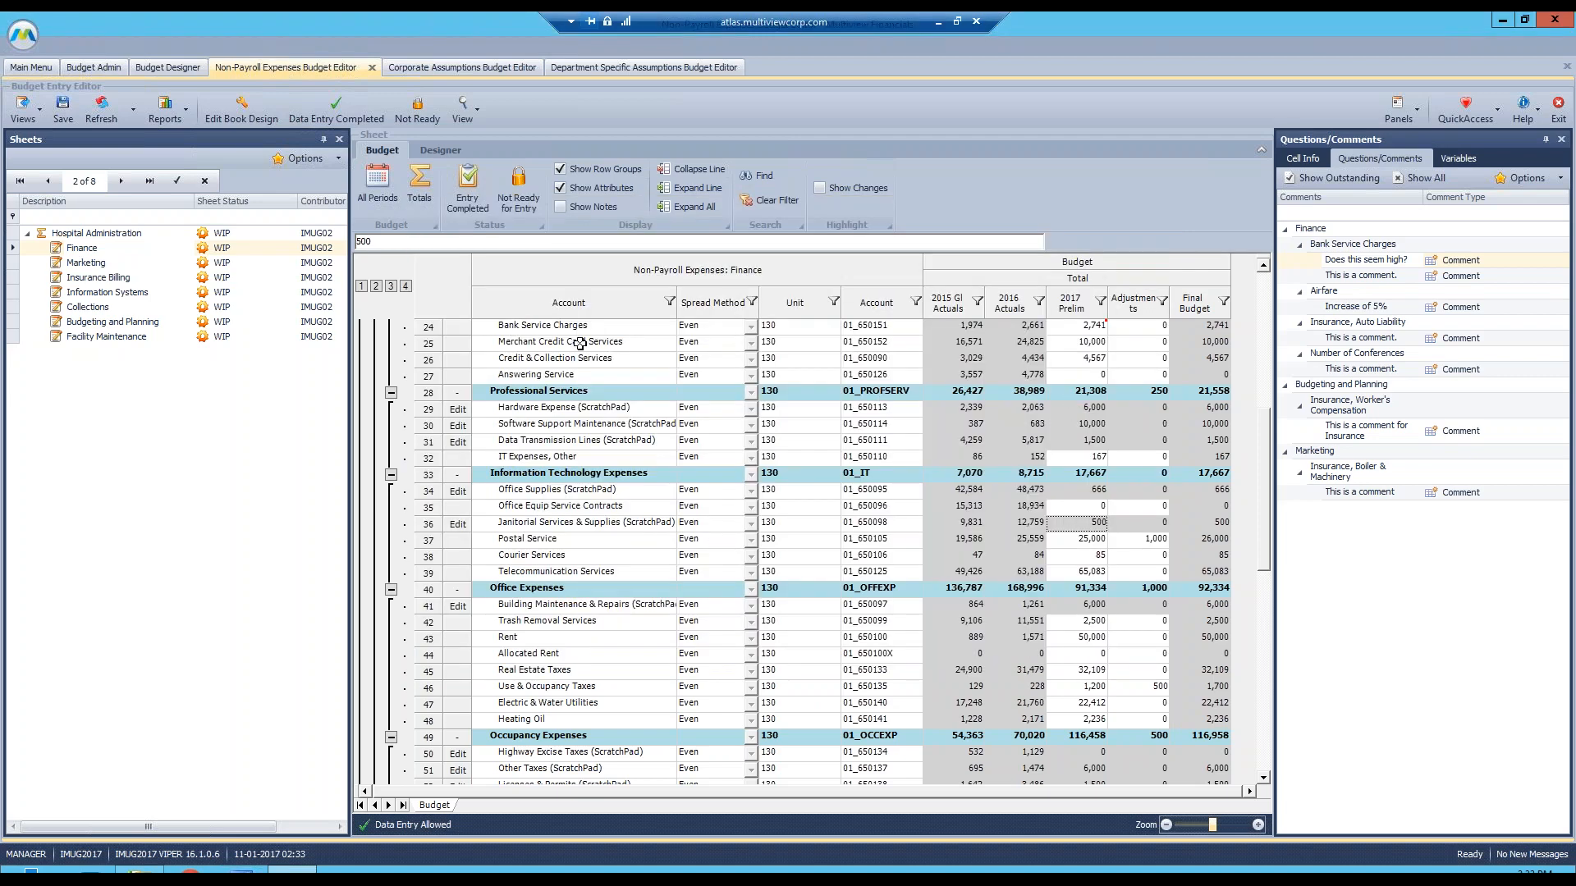
- Open the Non-Payroll Expenses book design and examine its Data Entry Mode, Spread Method choices and Scratch Pad Type
click(507, 341)
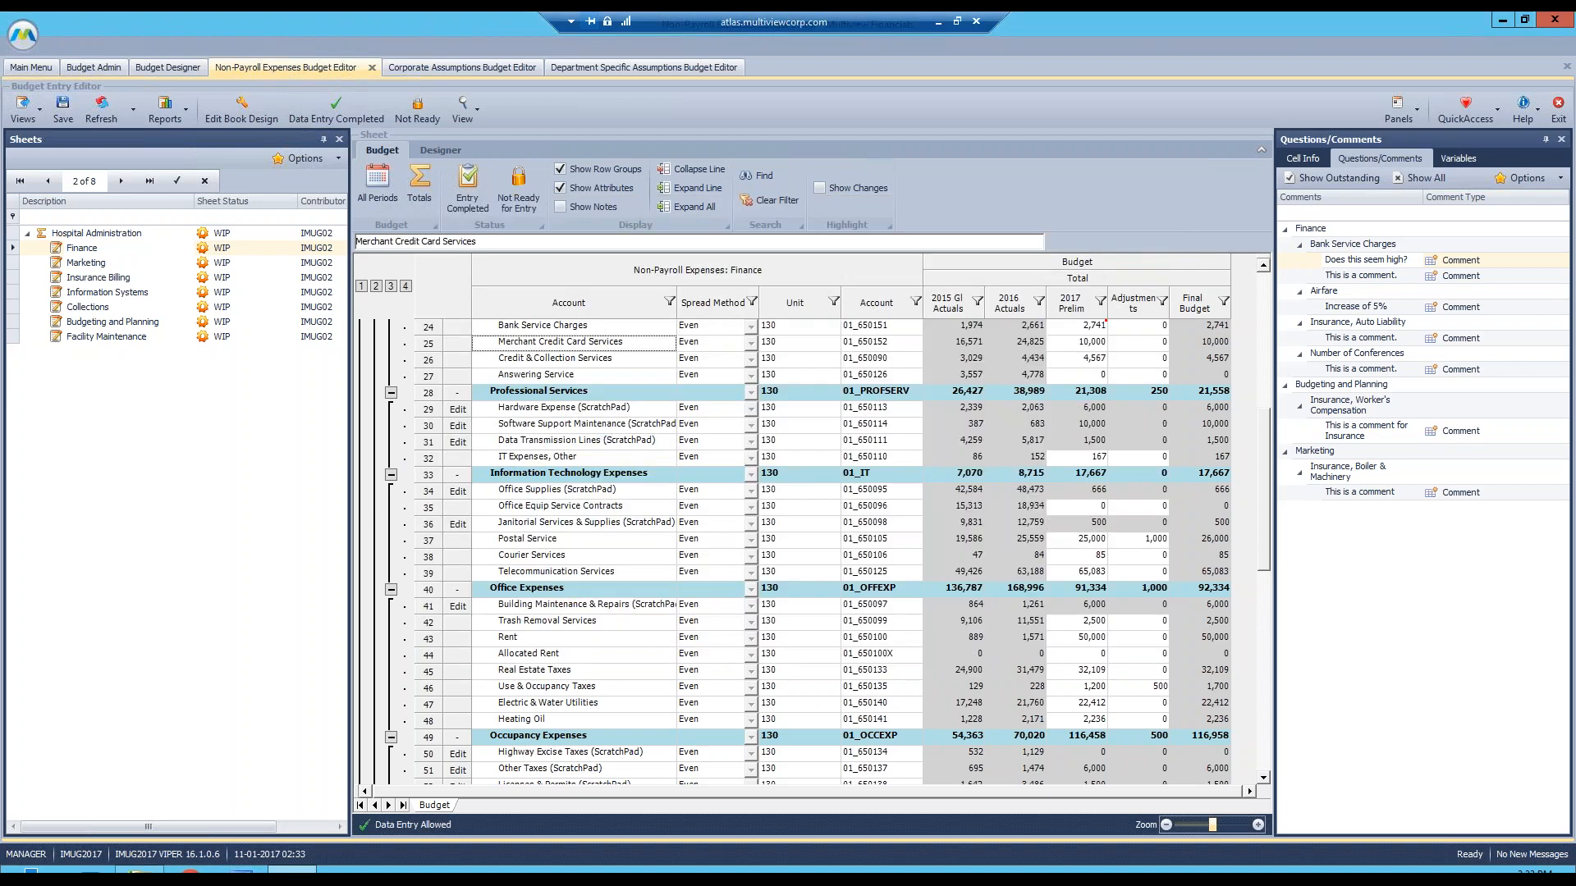
click(238, 115)
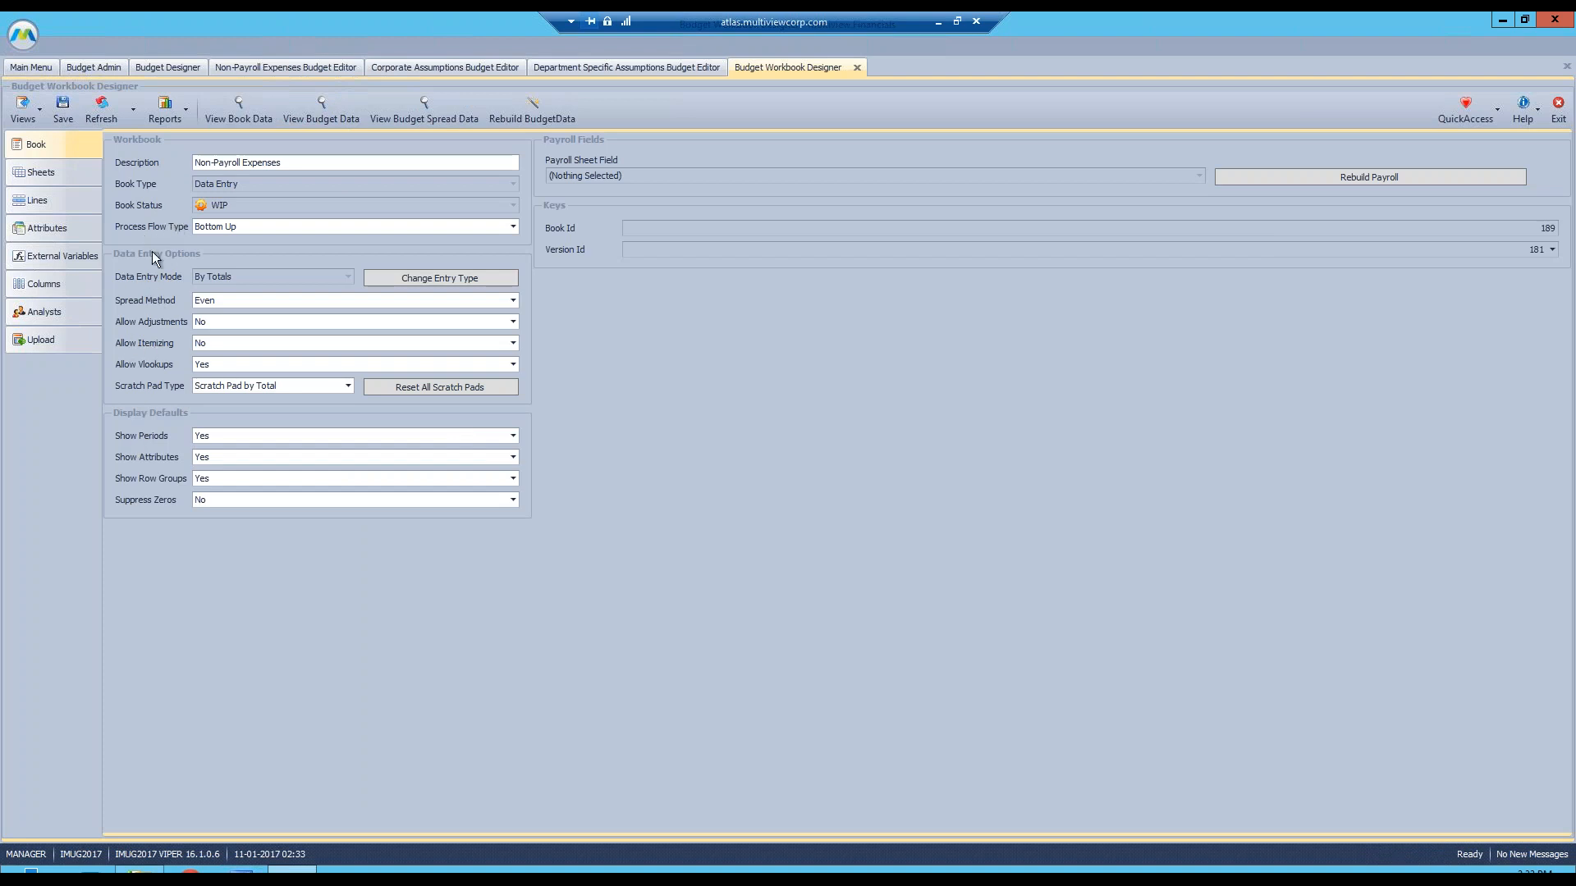
click(255, 277)
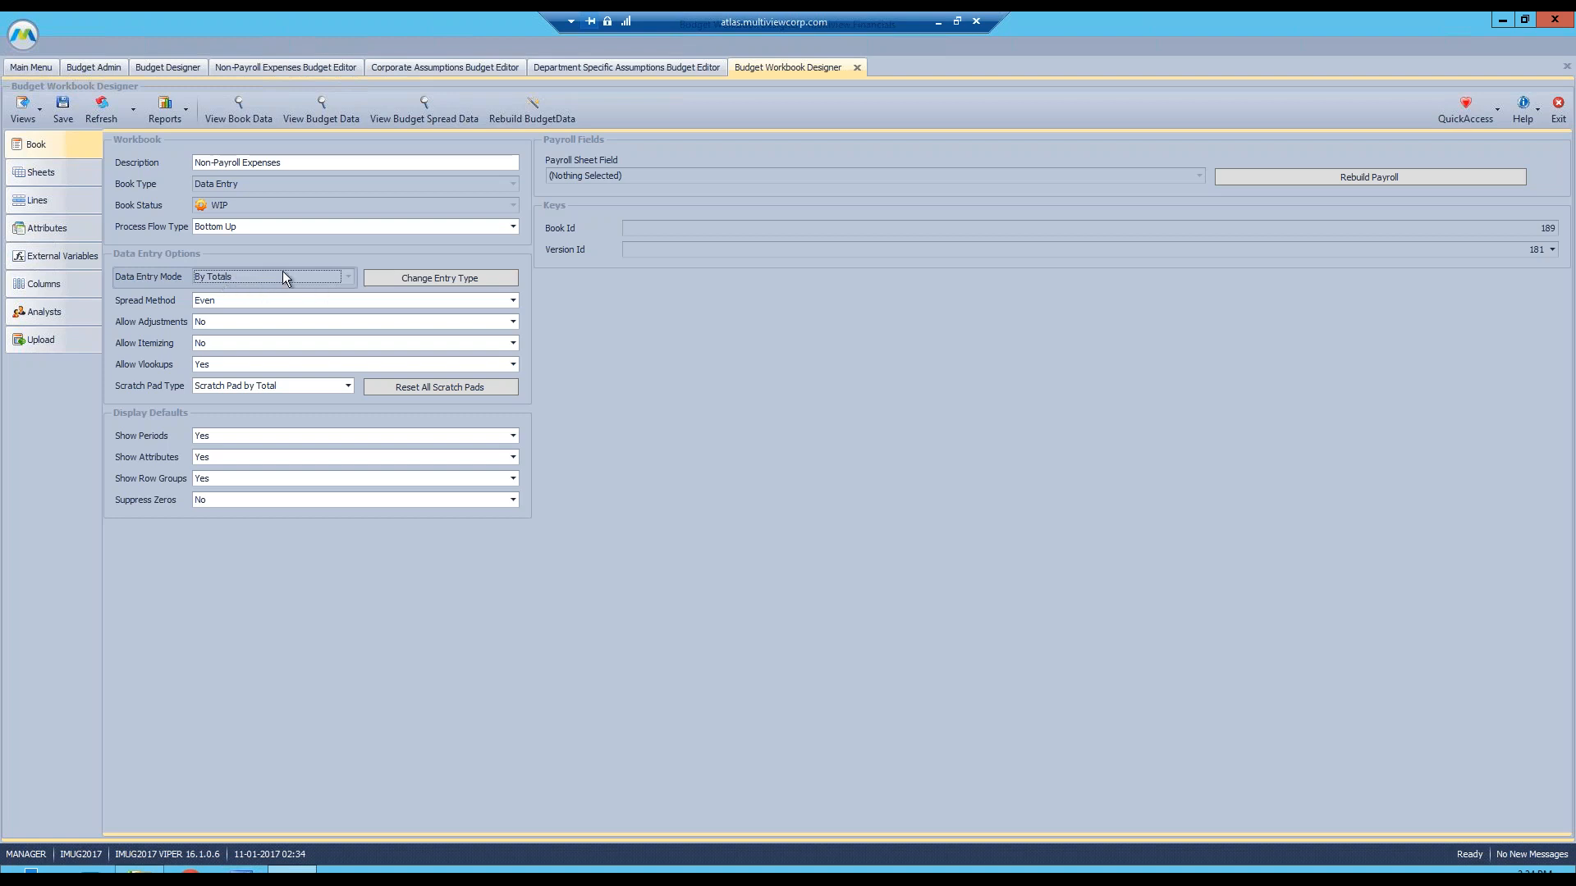
click(231, 301)
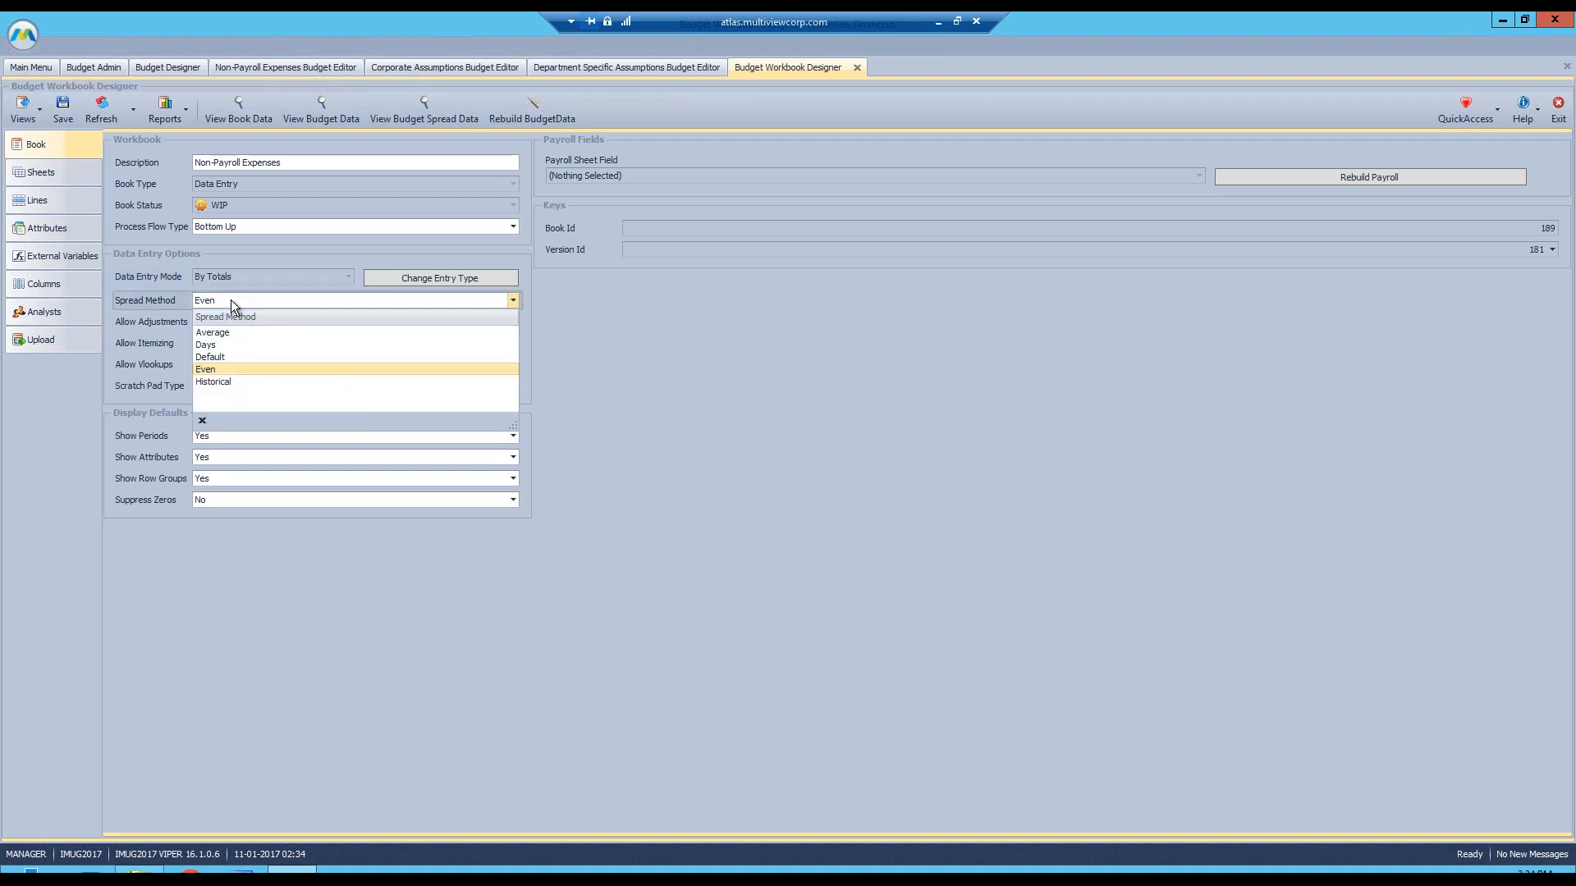
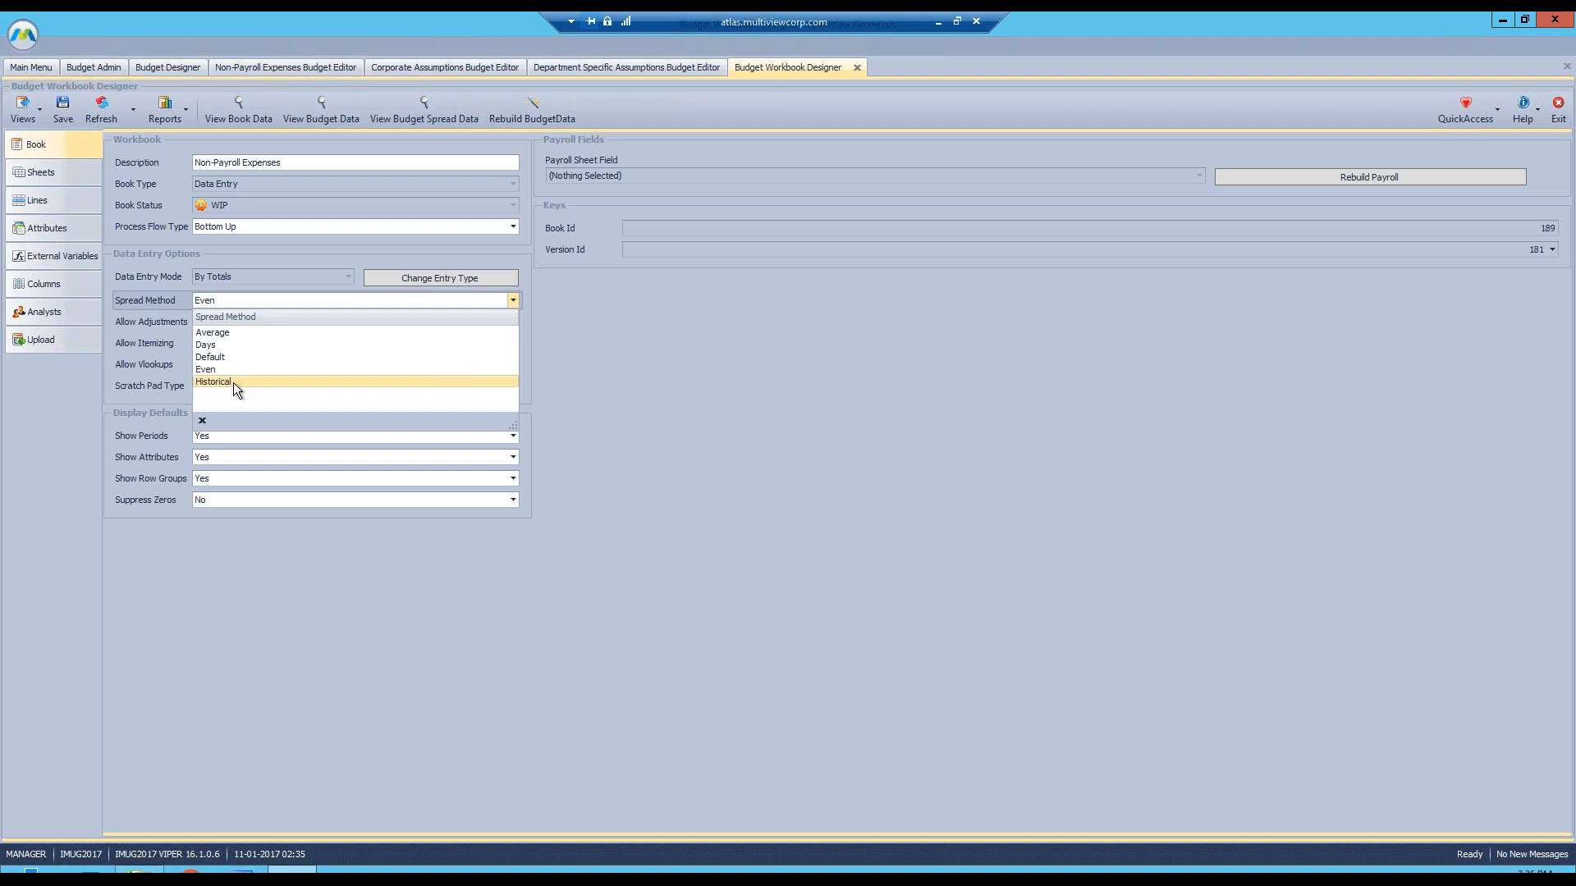
click(124, 405)
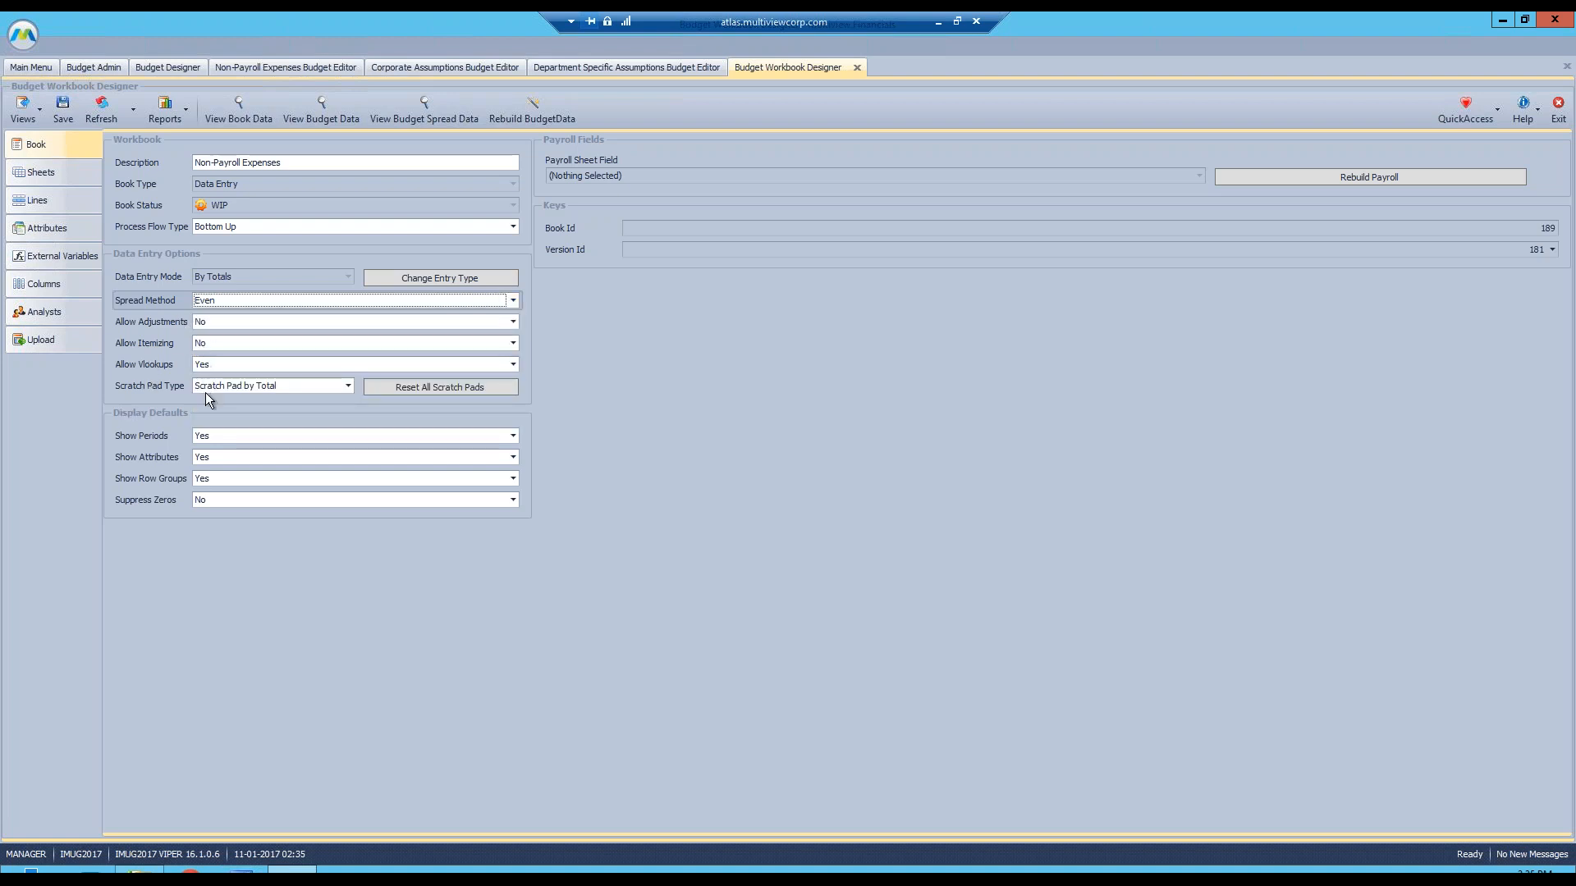
click(349, 386)
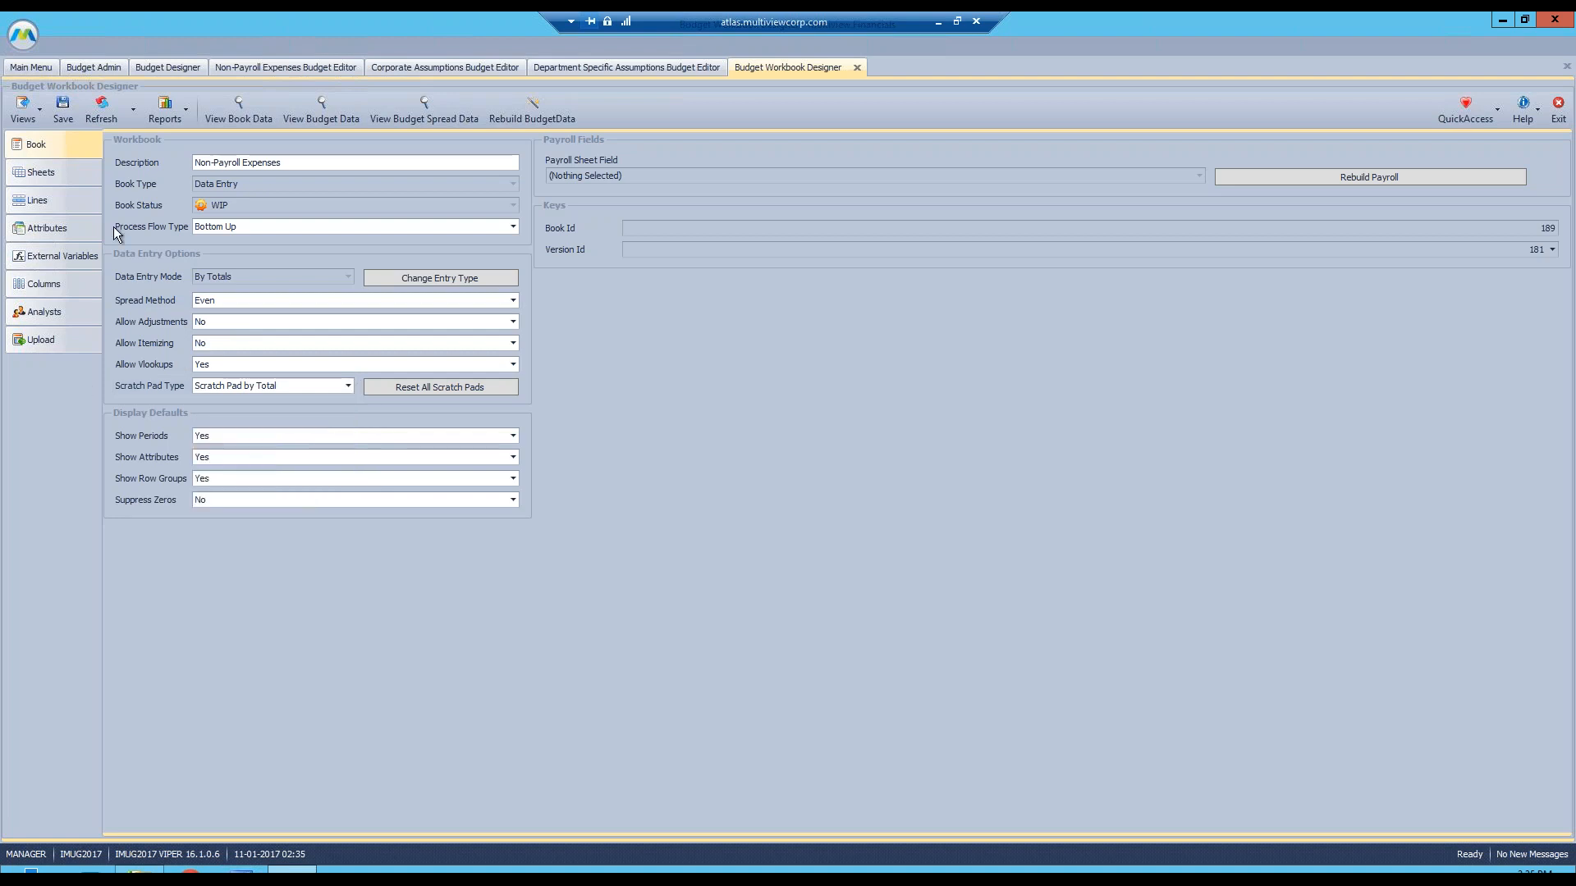
- Try adding sheets to the workbook by the Unit field, selecting Hospital Administration in the Regional View
click(53, 174)
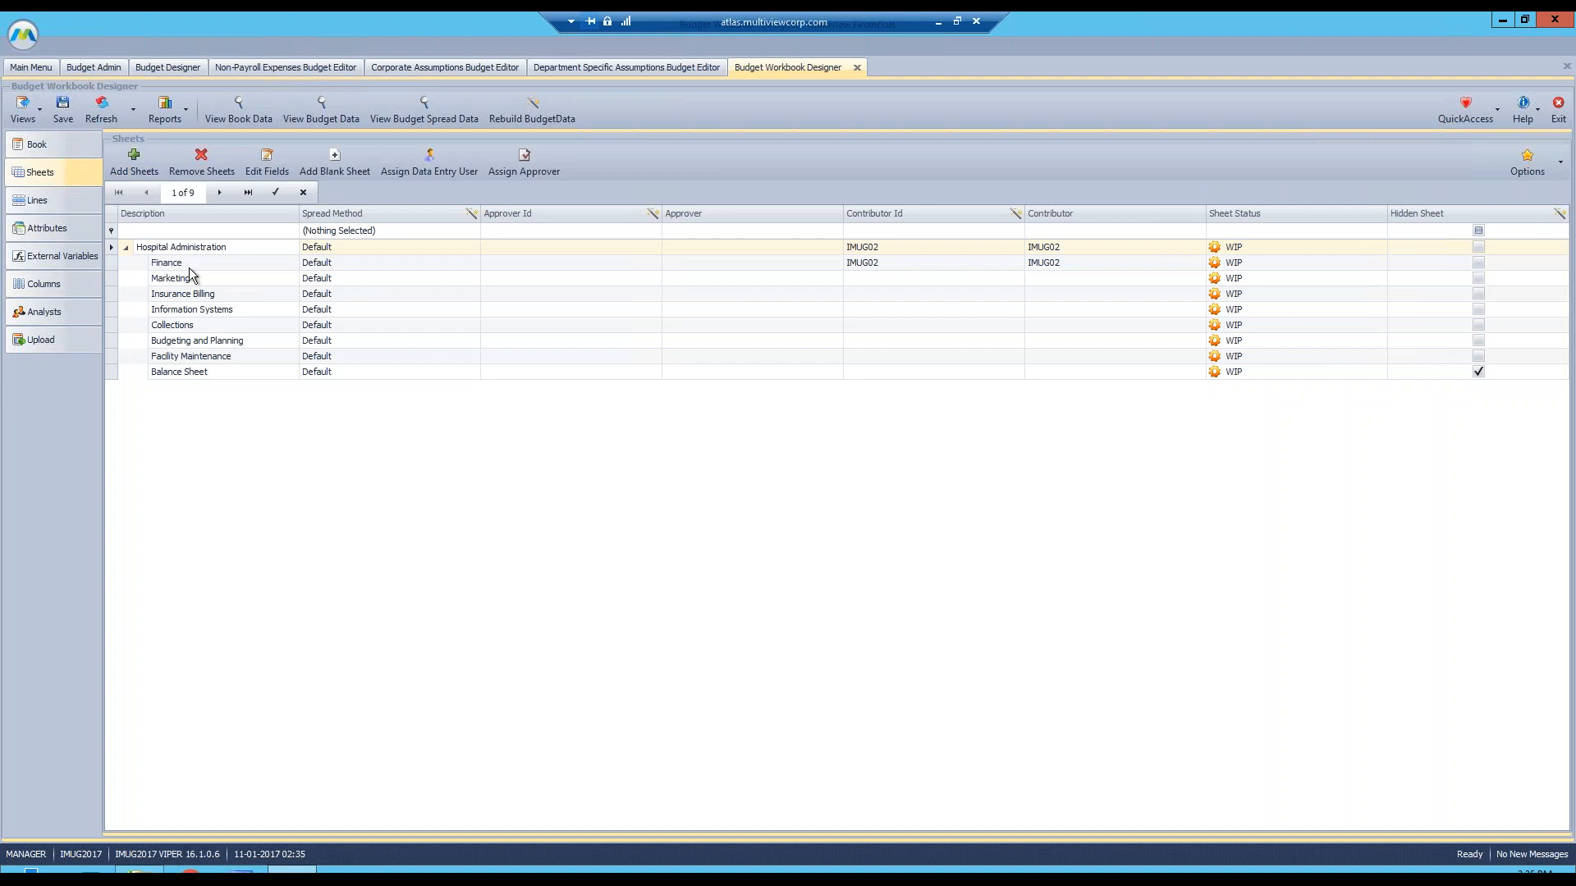
click(135, 164)
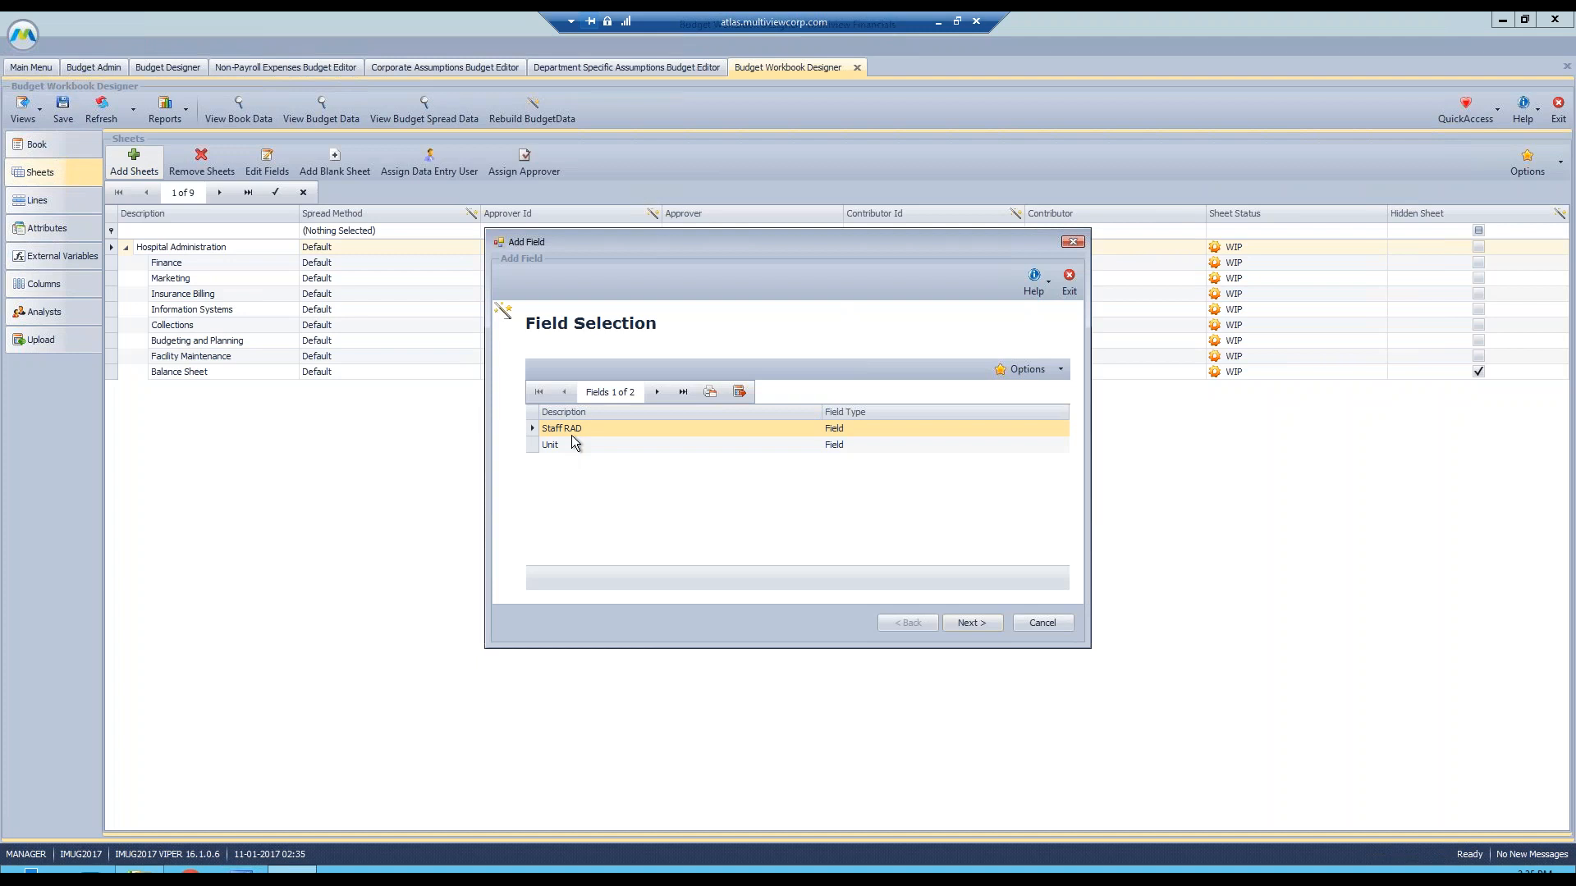
click(568, 447)
click(988, 627)
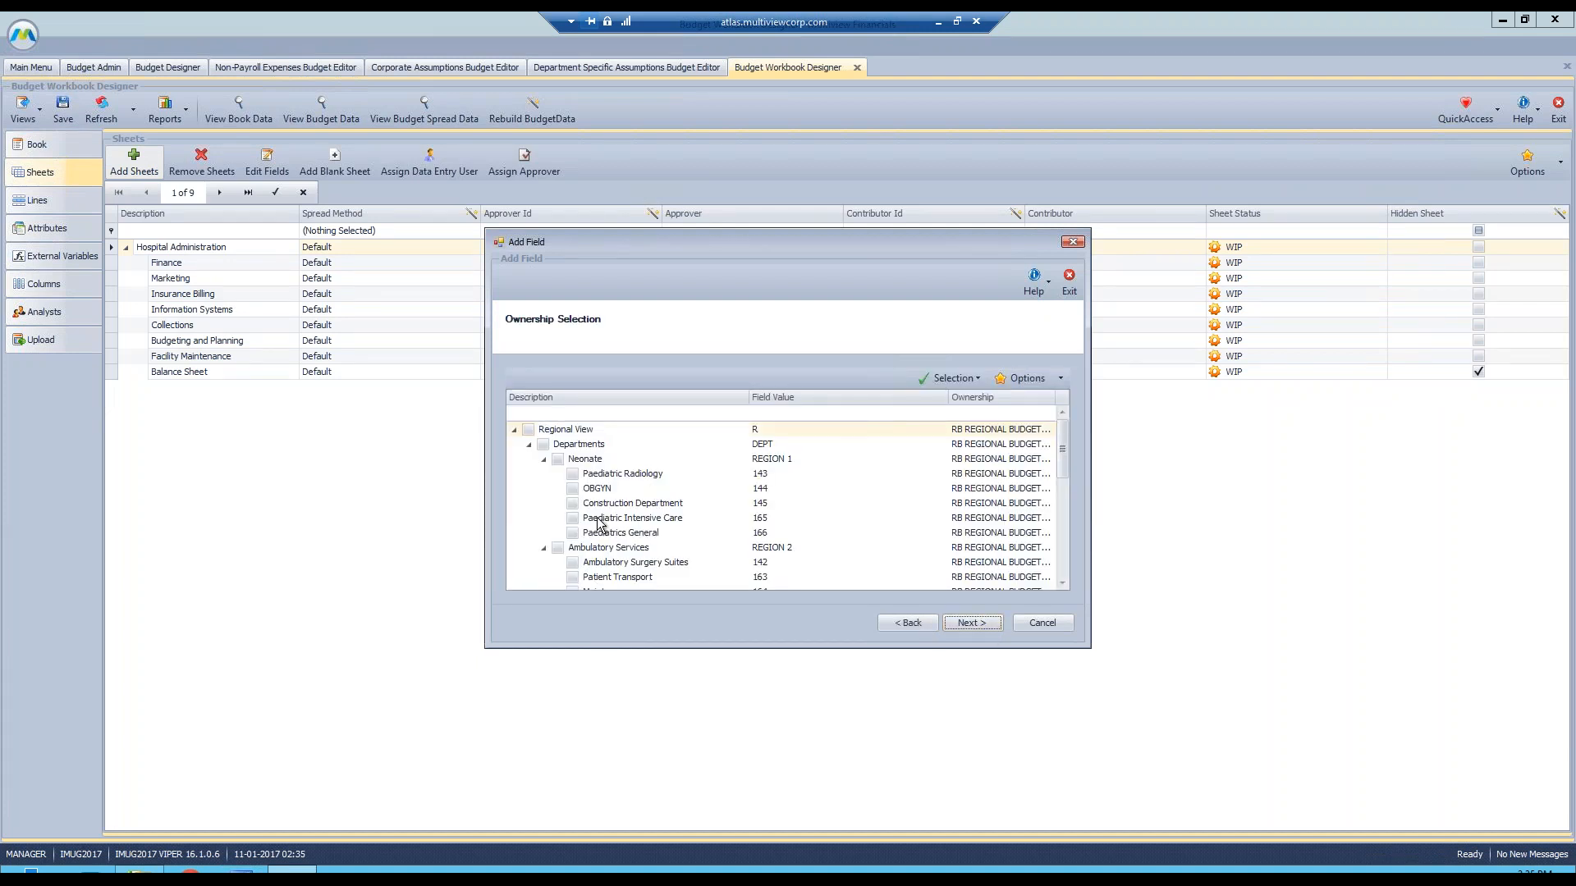
scroll(599, 524, down, 10)
click(542, 459)
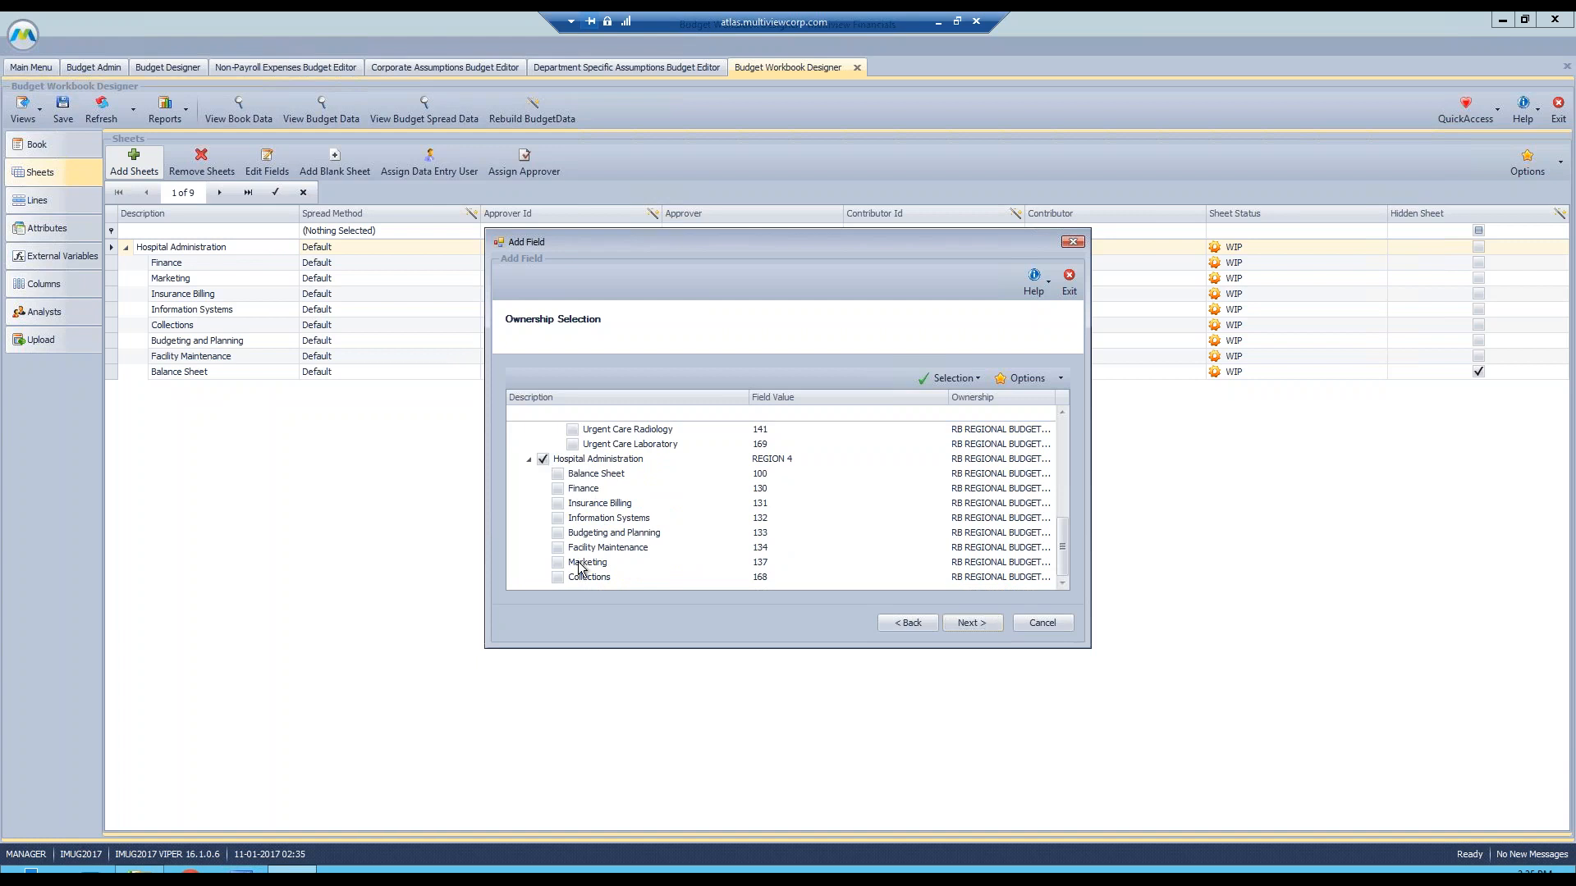
click(971, 623)
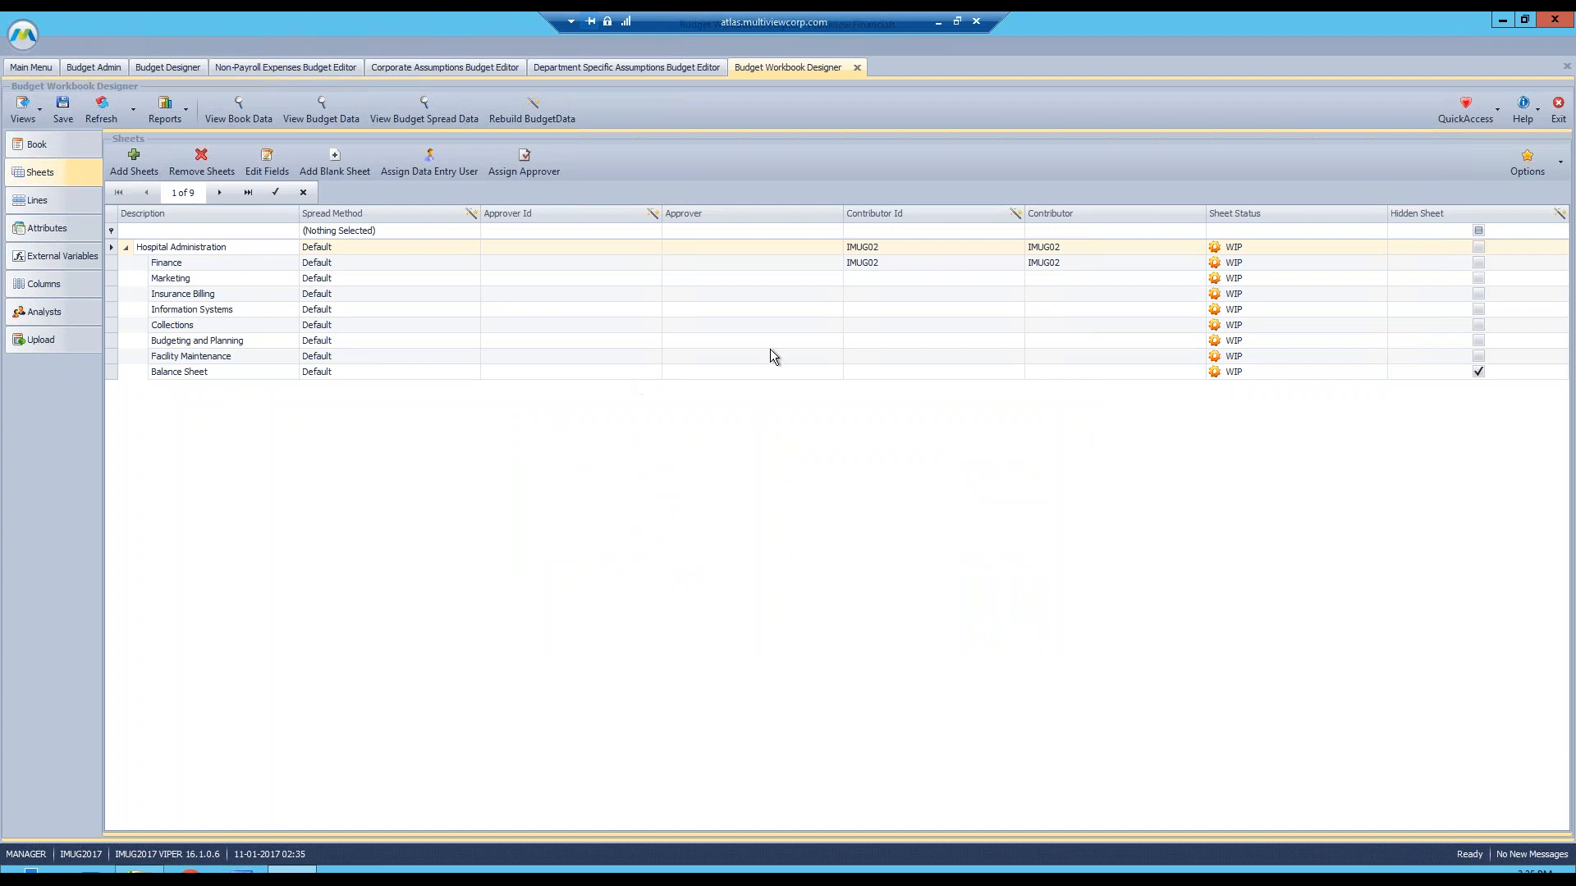
- Examine the Contributor Id and Approver Id assignments of the department sheets, including the Finance sheet's contributor
click(888, 277)
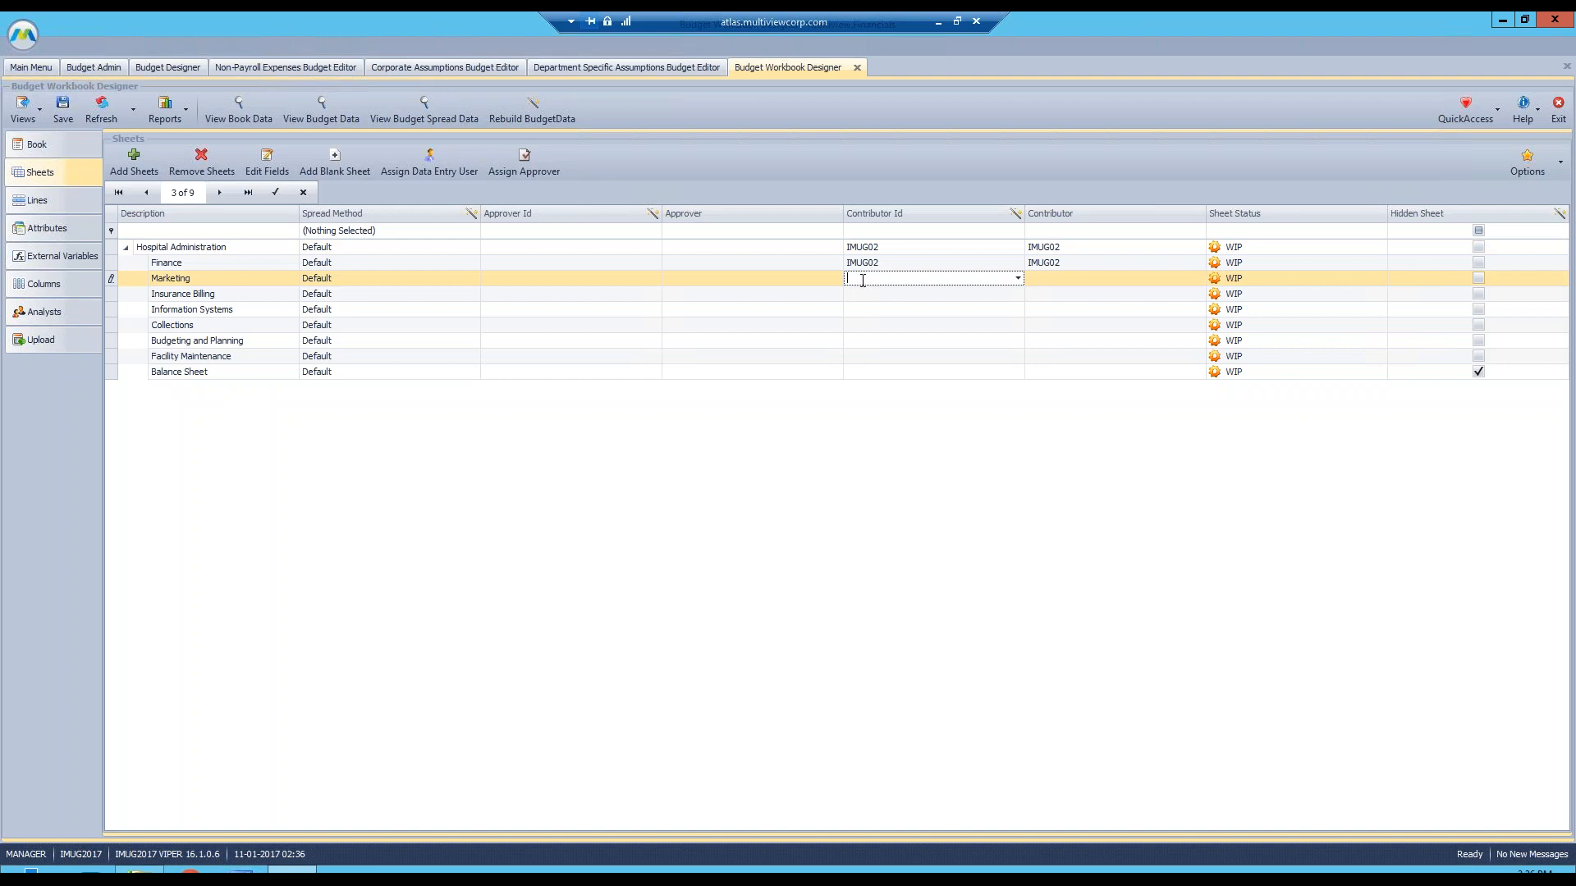
click(868, 297)
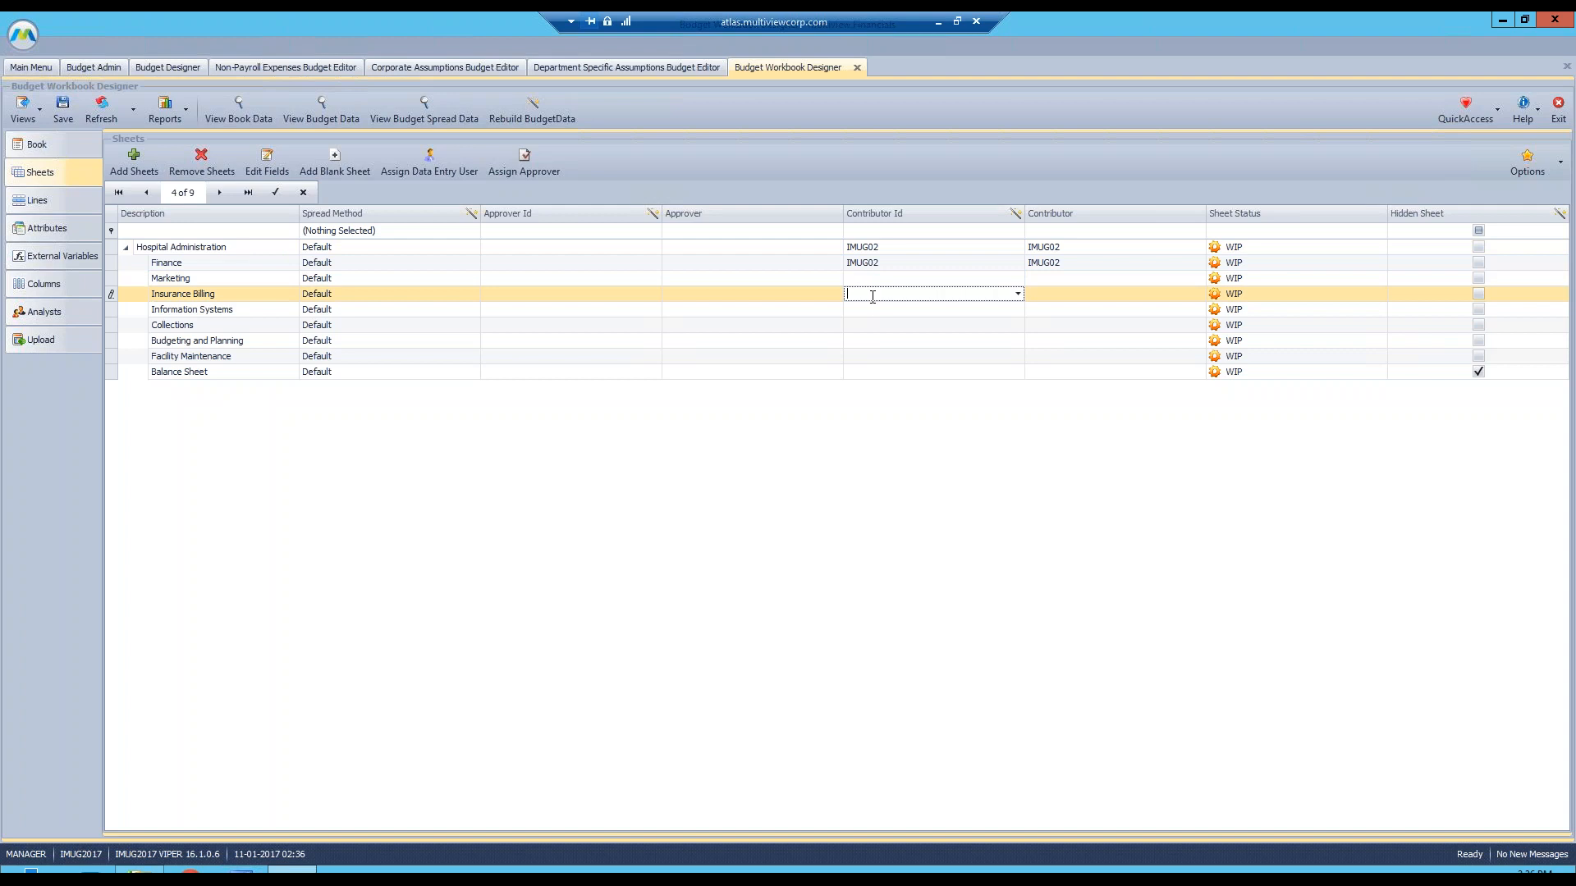
click(506, 293)
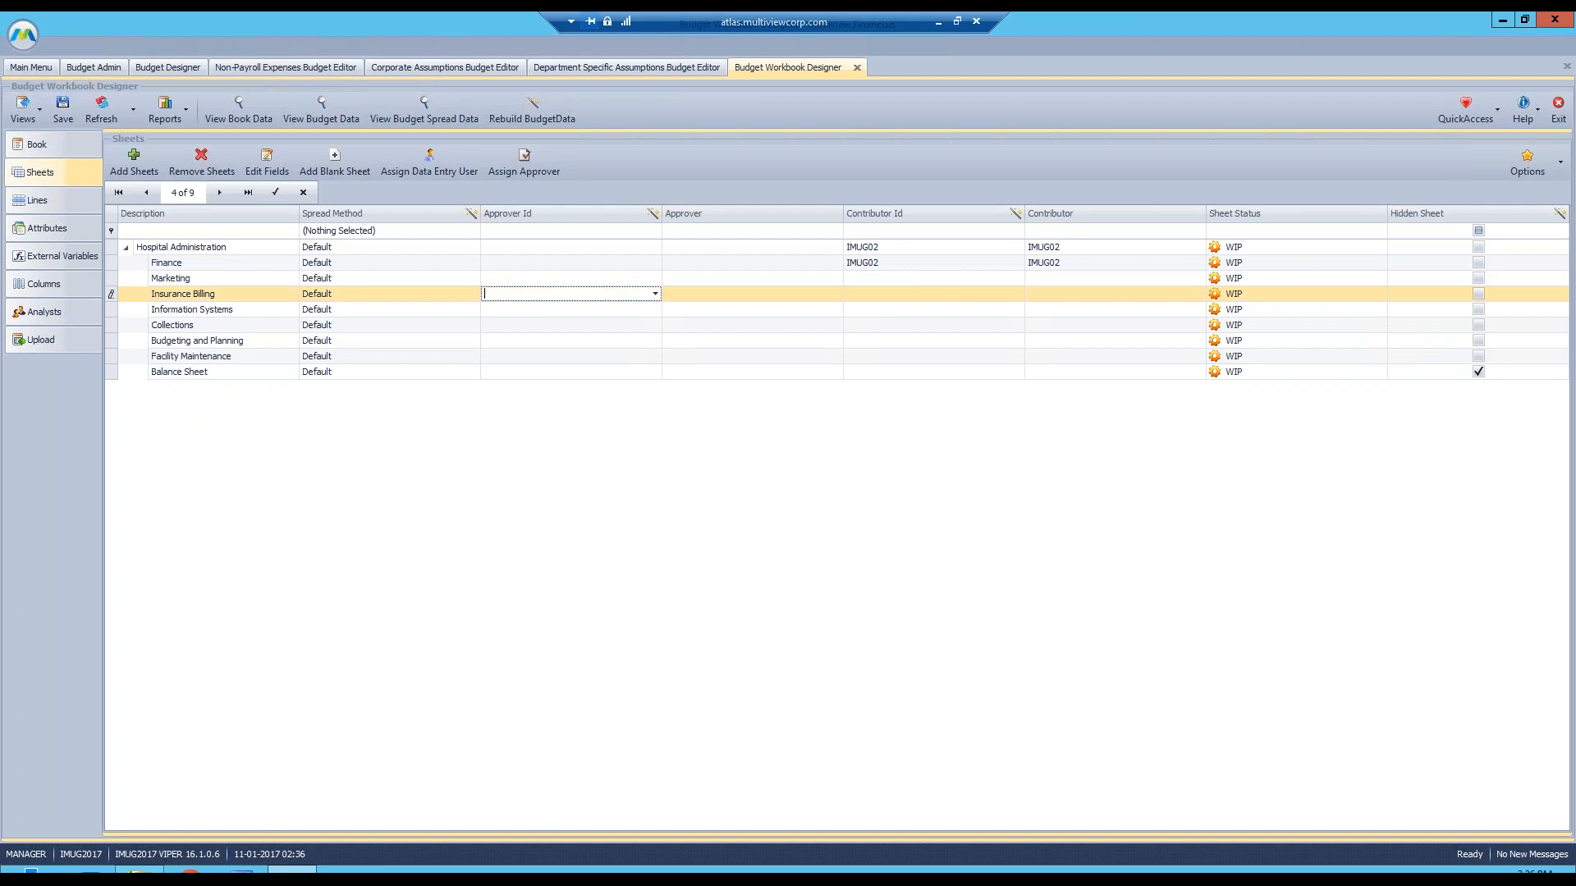
click(934, 294)
click(921, 308)
click(914, 340)
click(909, 371)
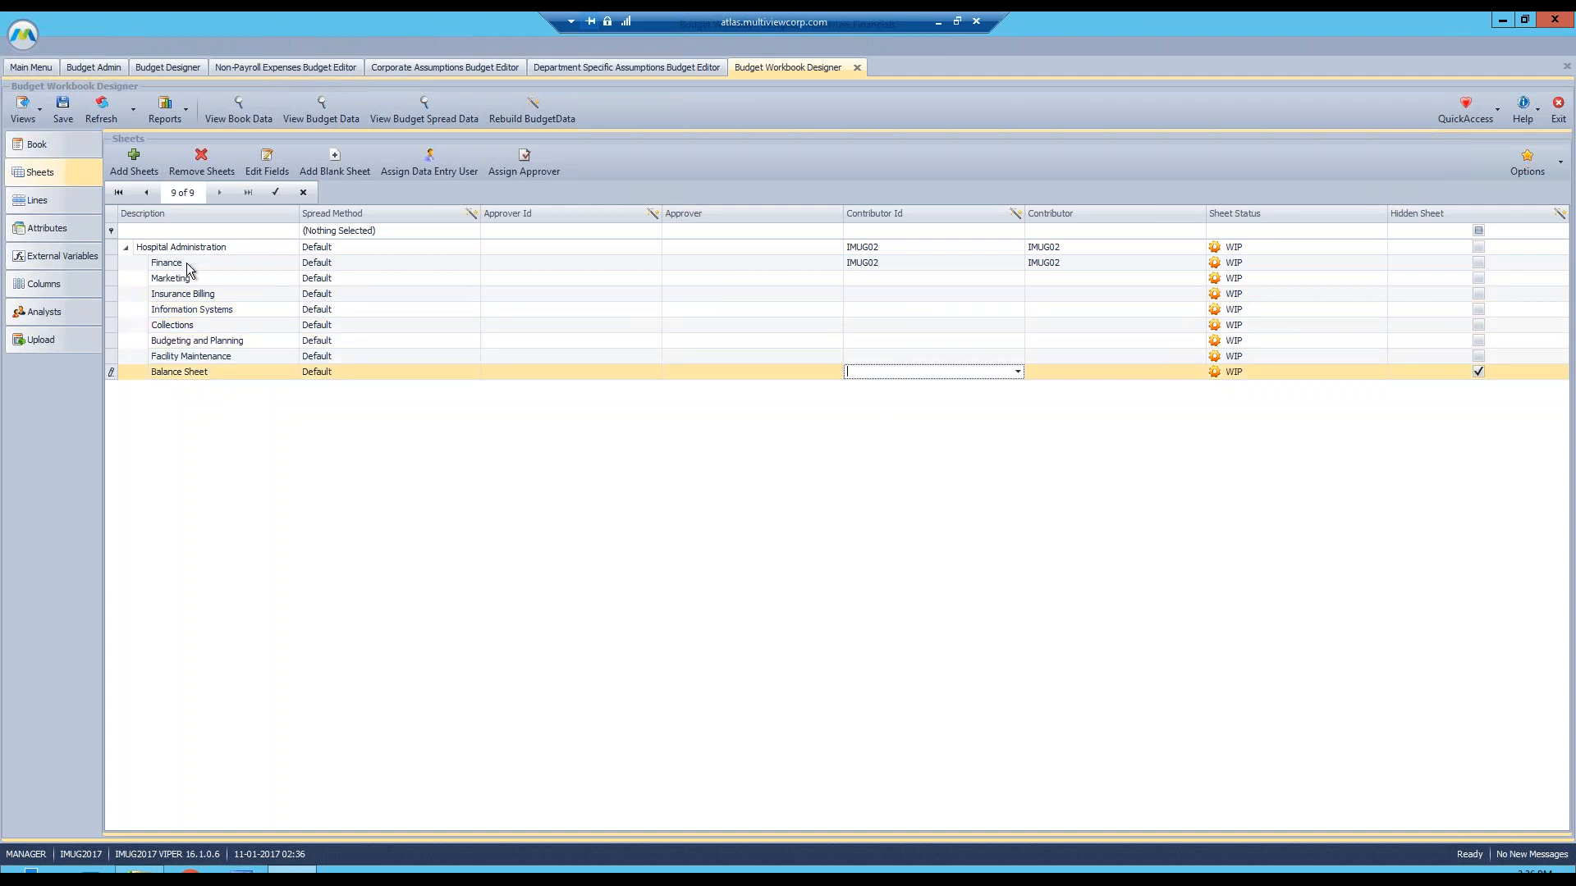
click(190, 263)
click(850, 263)
drag(901, 262, 335, 263)
click(168, 263)
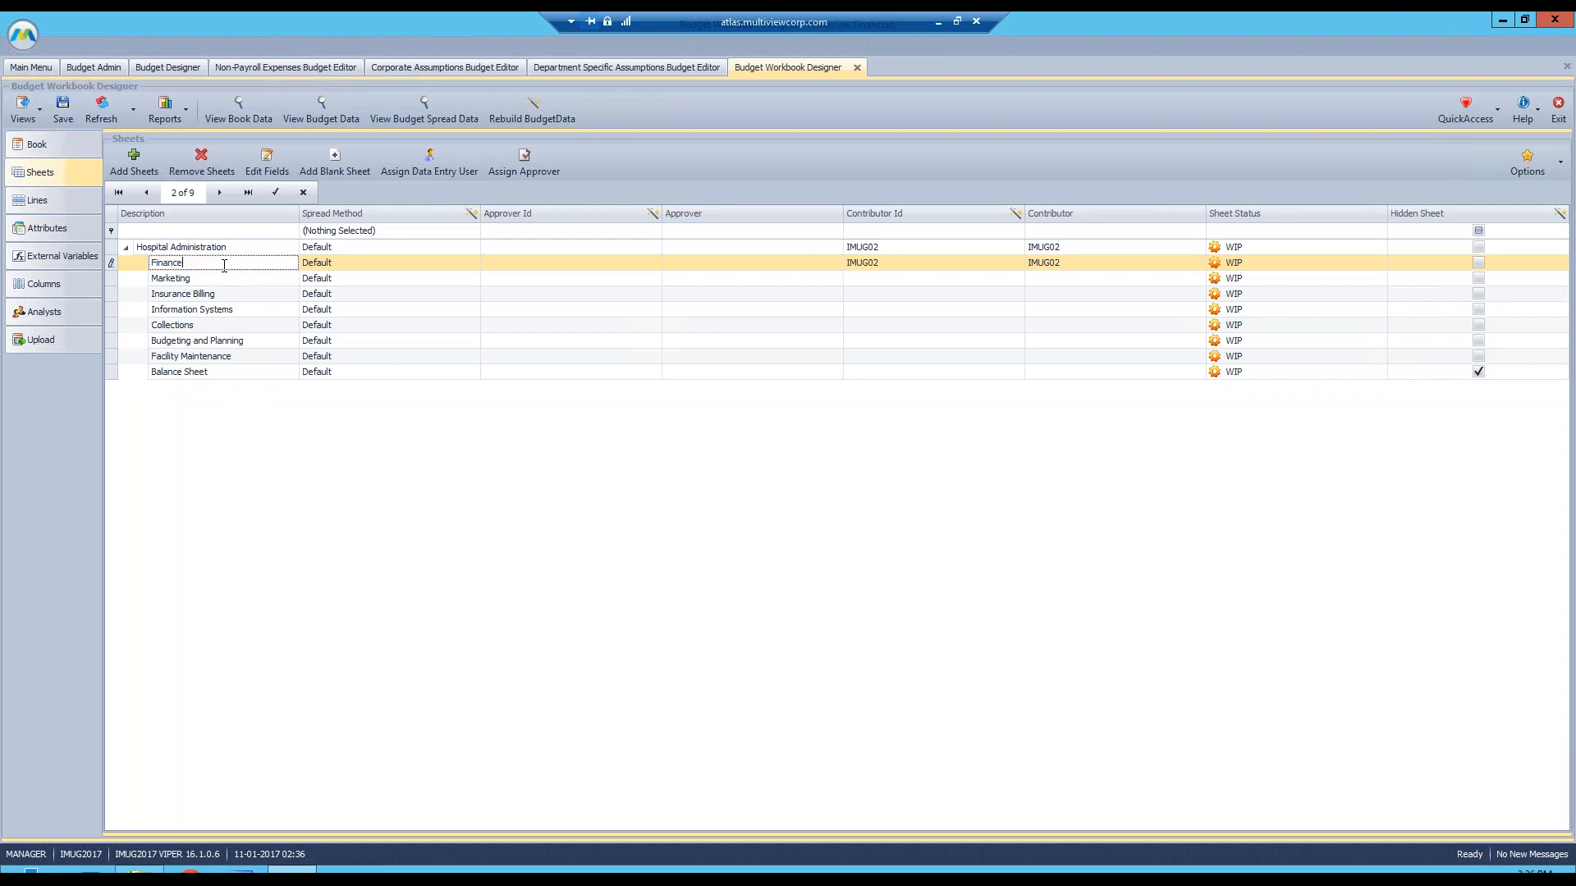
- Show the workbook's lines, view the accounts available for adding lines by the Account field, and cancel the addition
click(46, 207)
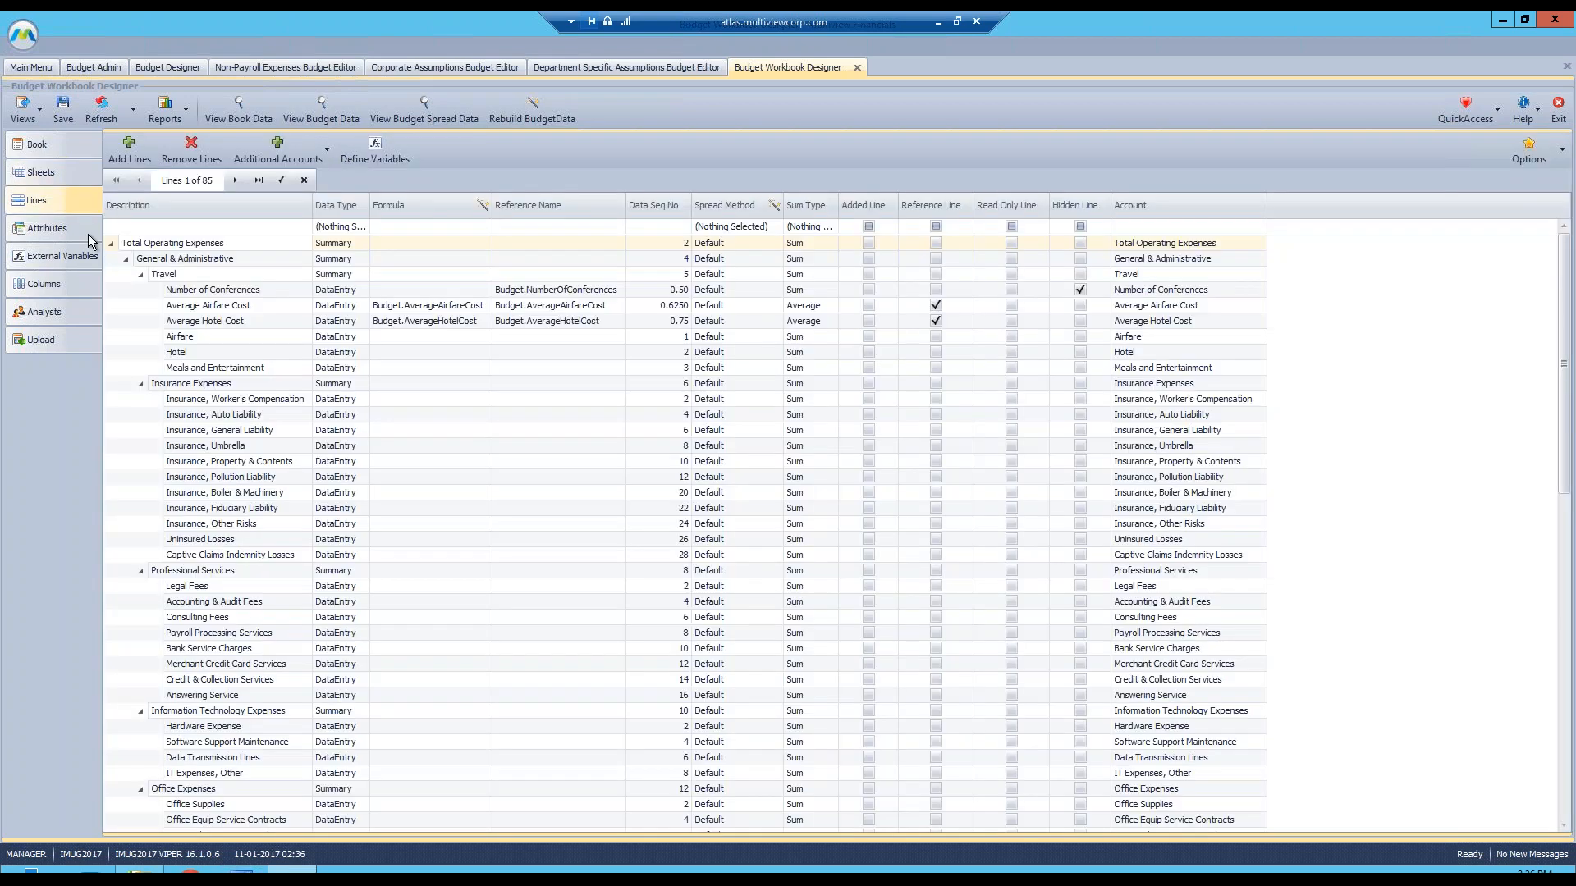
click(129, 152)
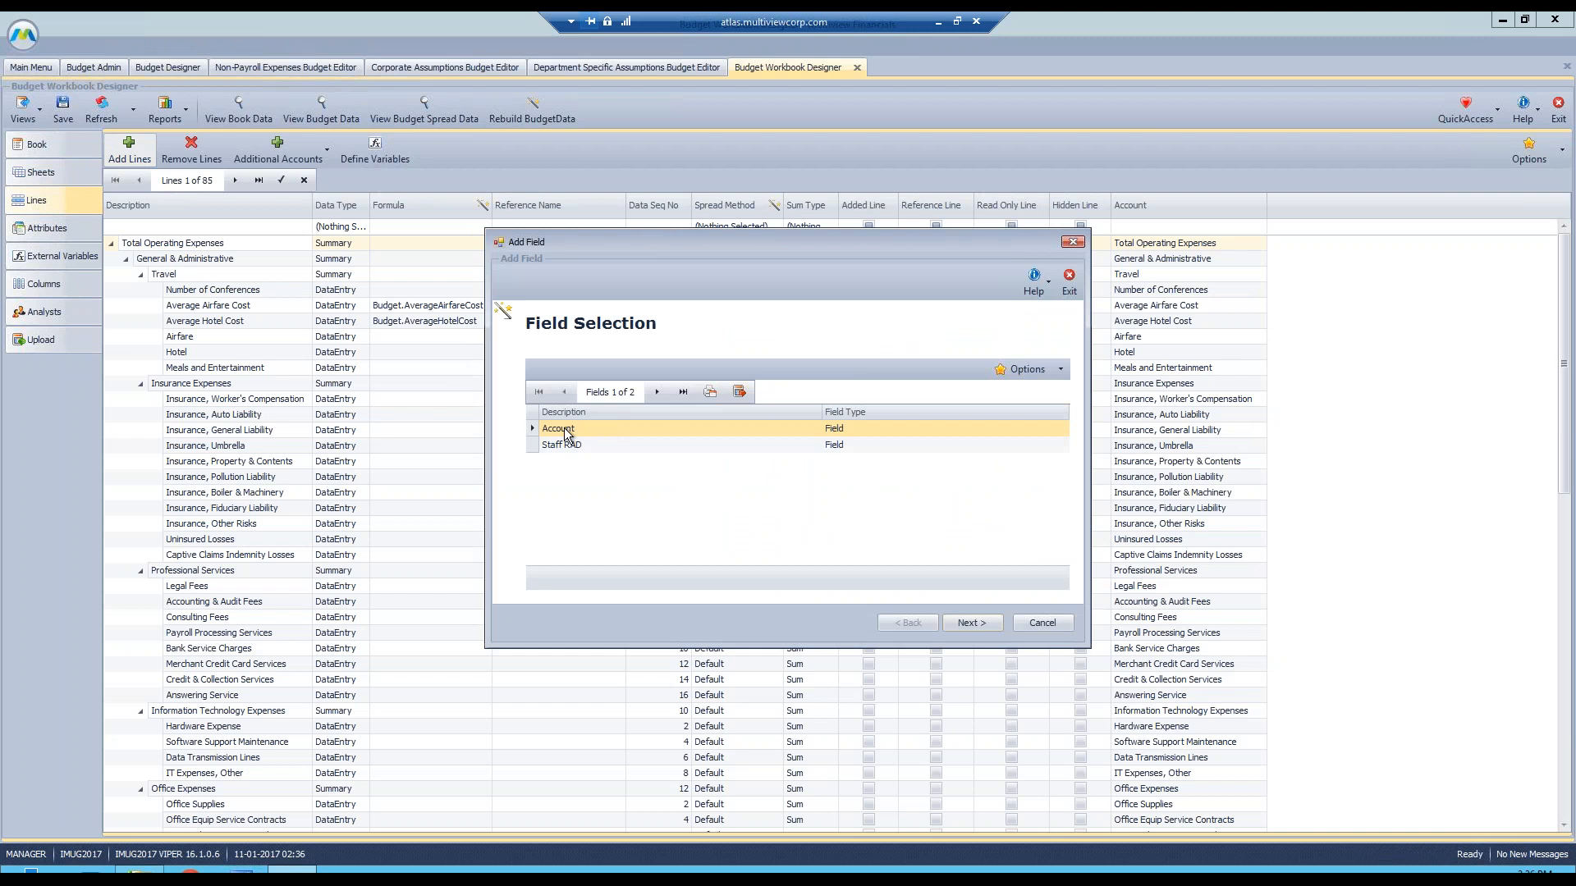
click(971, 625)
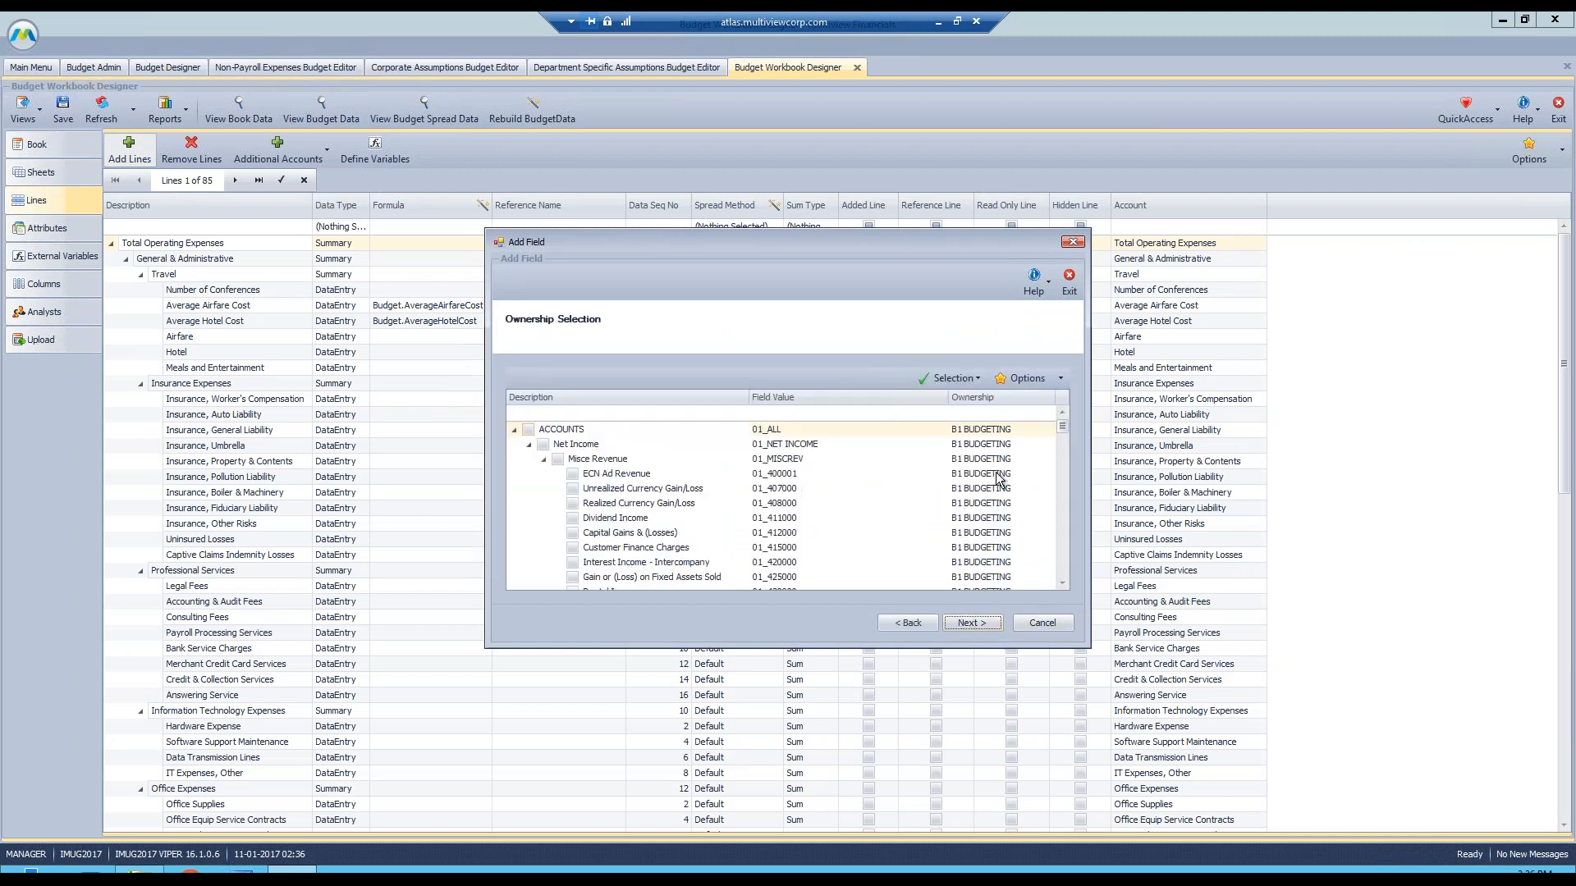
click(1040, 625)
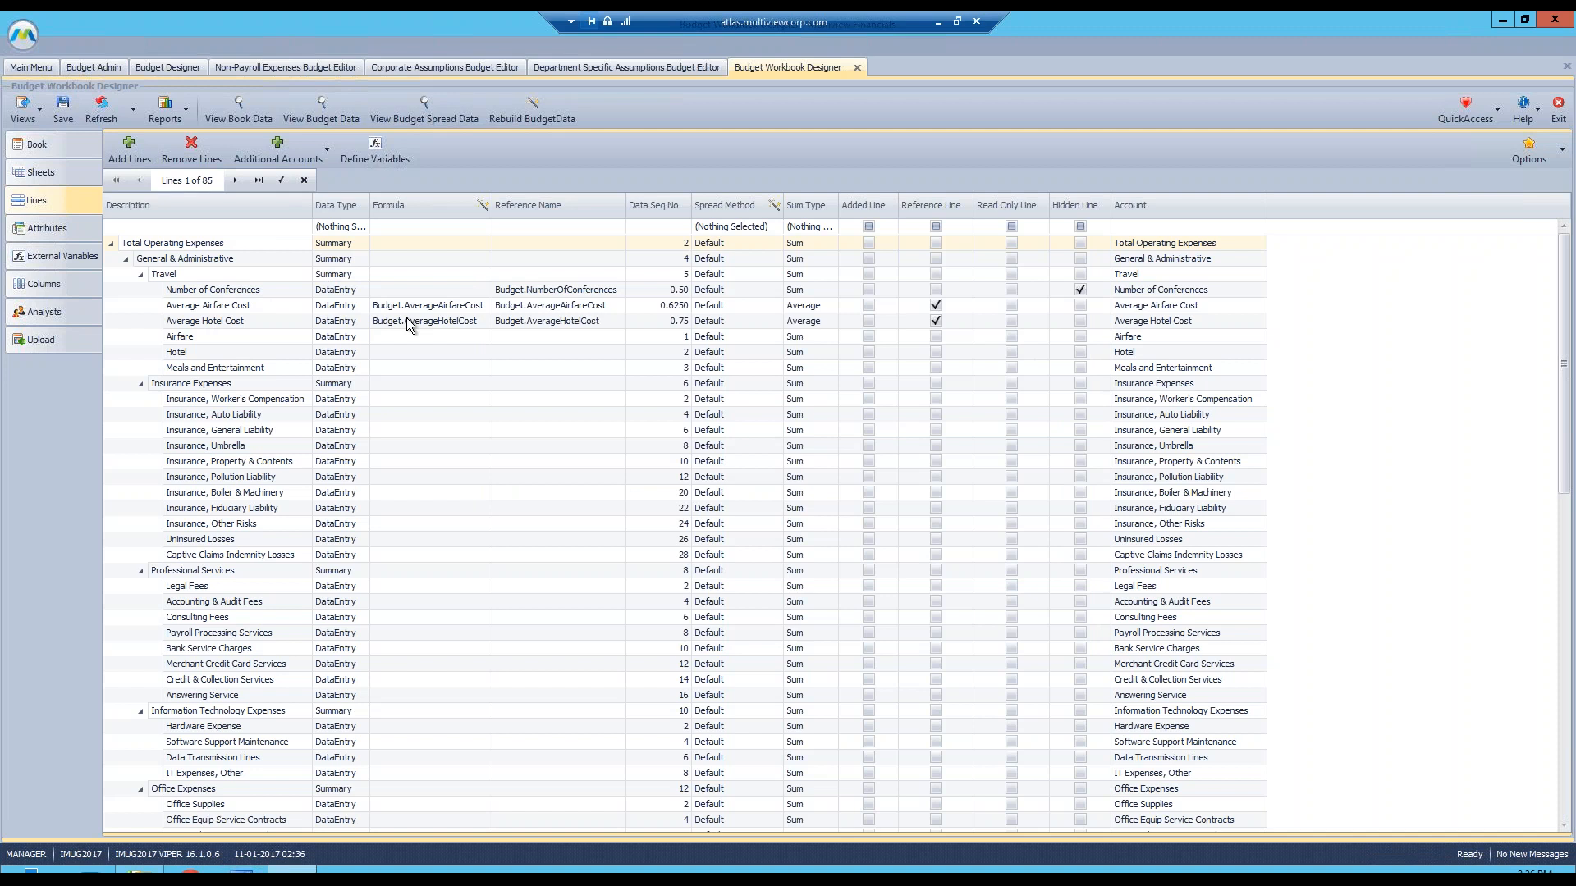
- Examine the Formula fields of the Average Airfare Cost, Average Hotel Cost, Worker's Compensation and Auto Liability lines
click(406, 402)
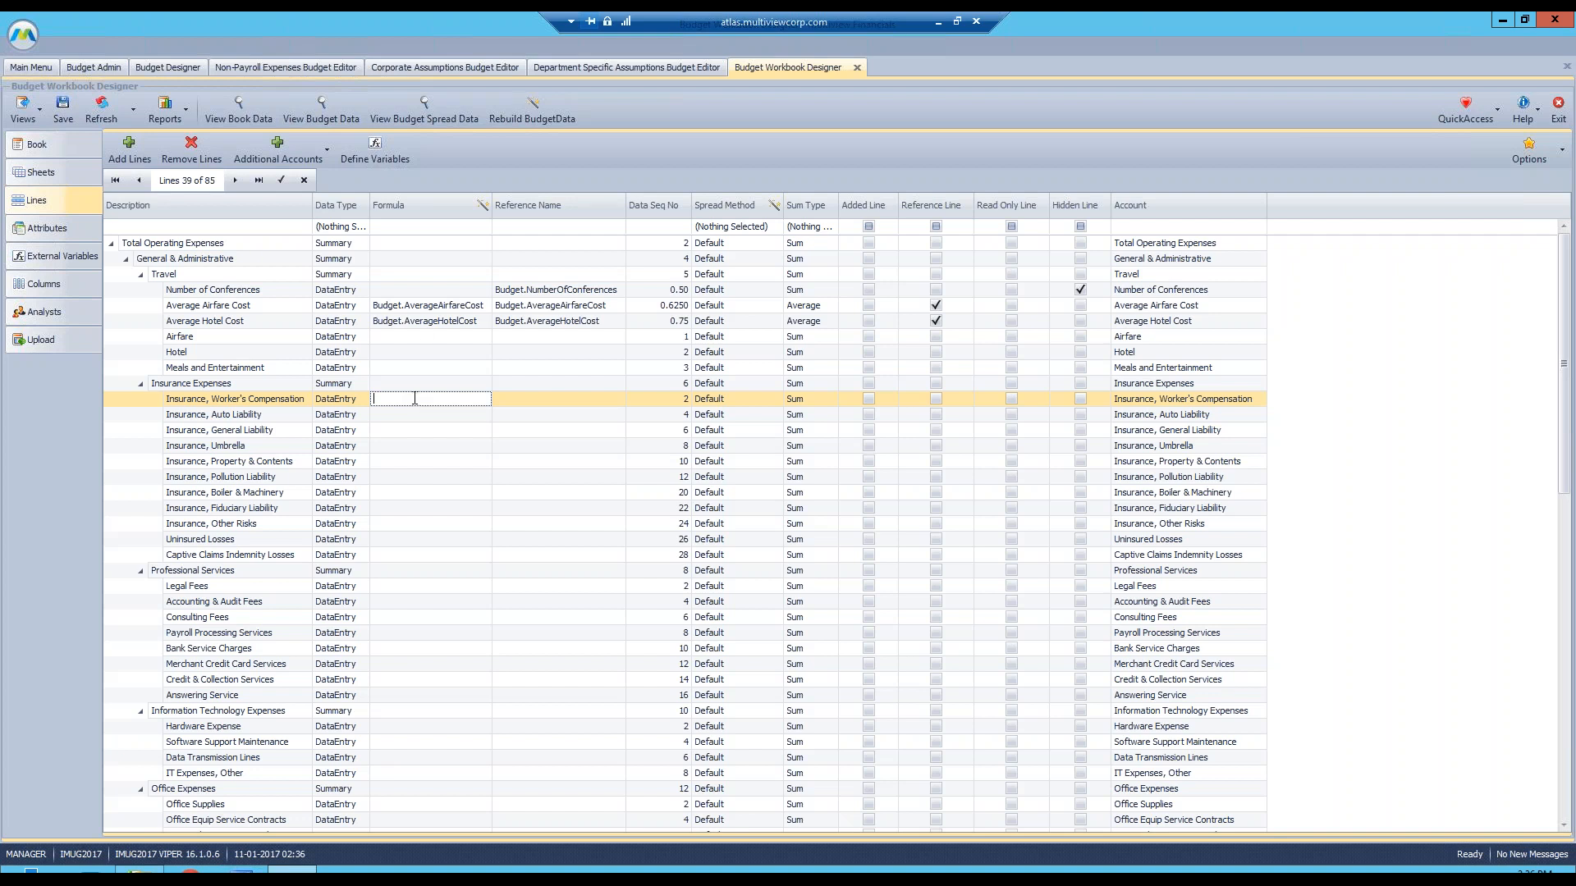
click(426, 323)
click(429, 306)
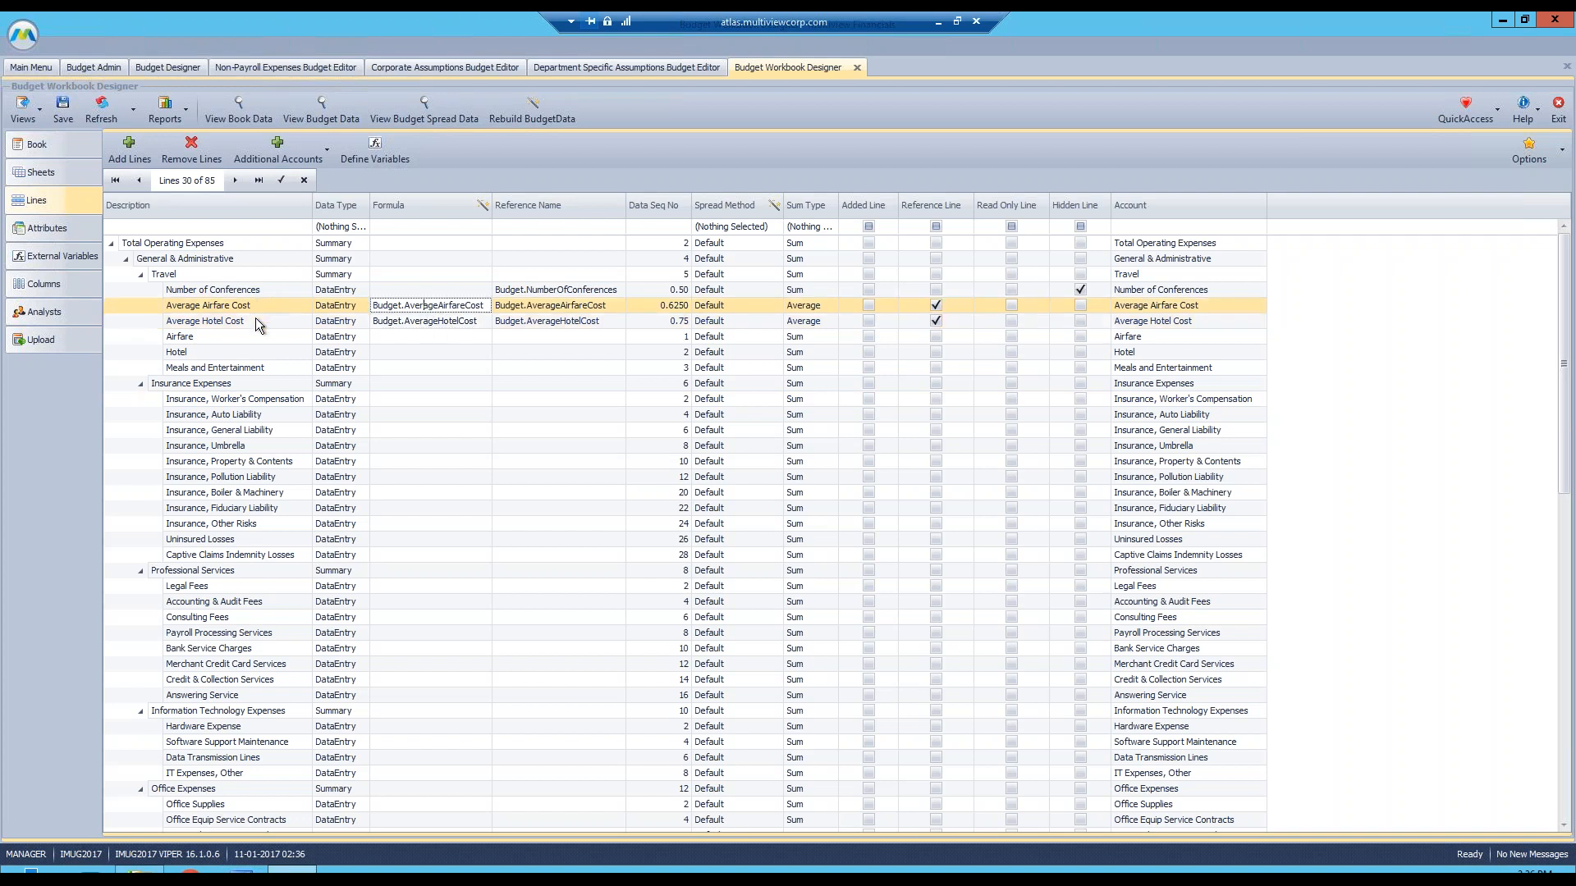
click(401, 323)
click(402, 306)
click(402, 416)
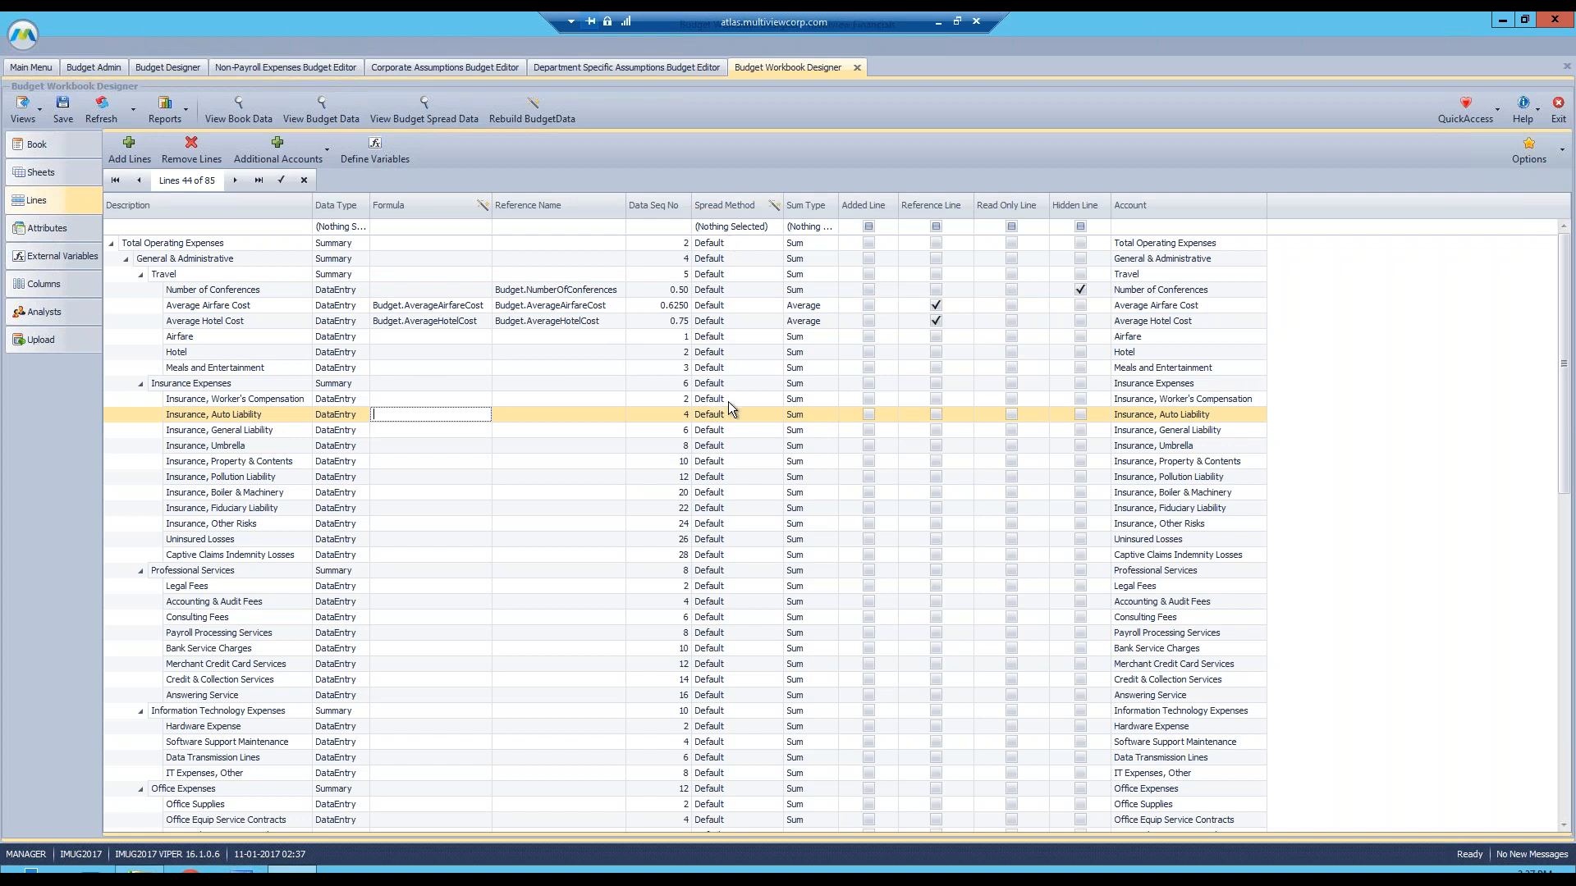
- Set the Finance sheet's spread method to Average and show the workbook's lines
click(82, 149)
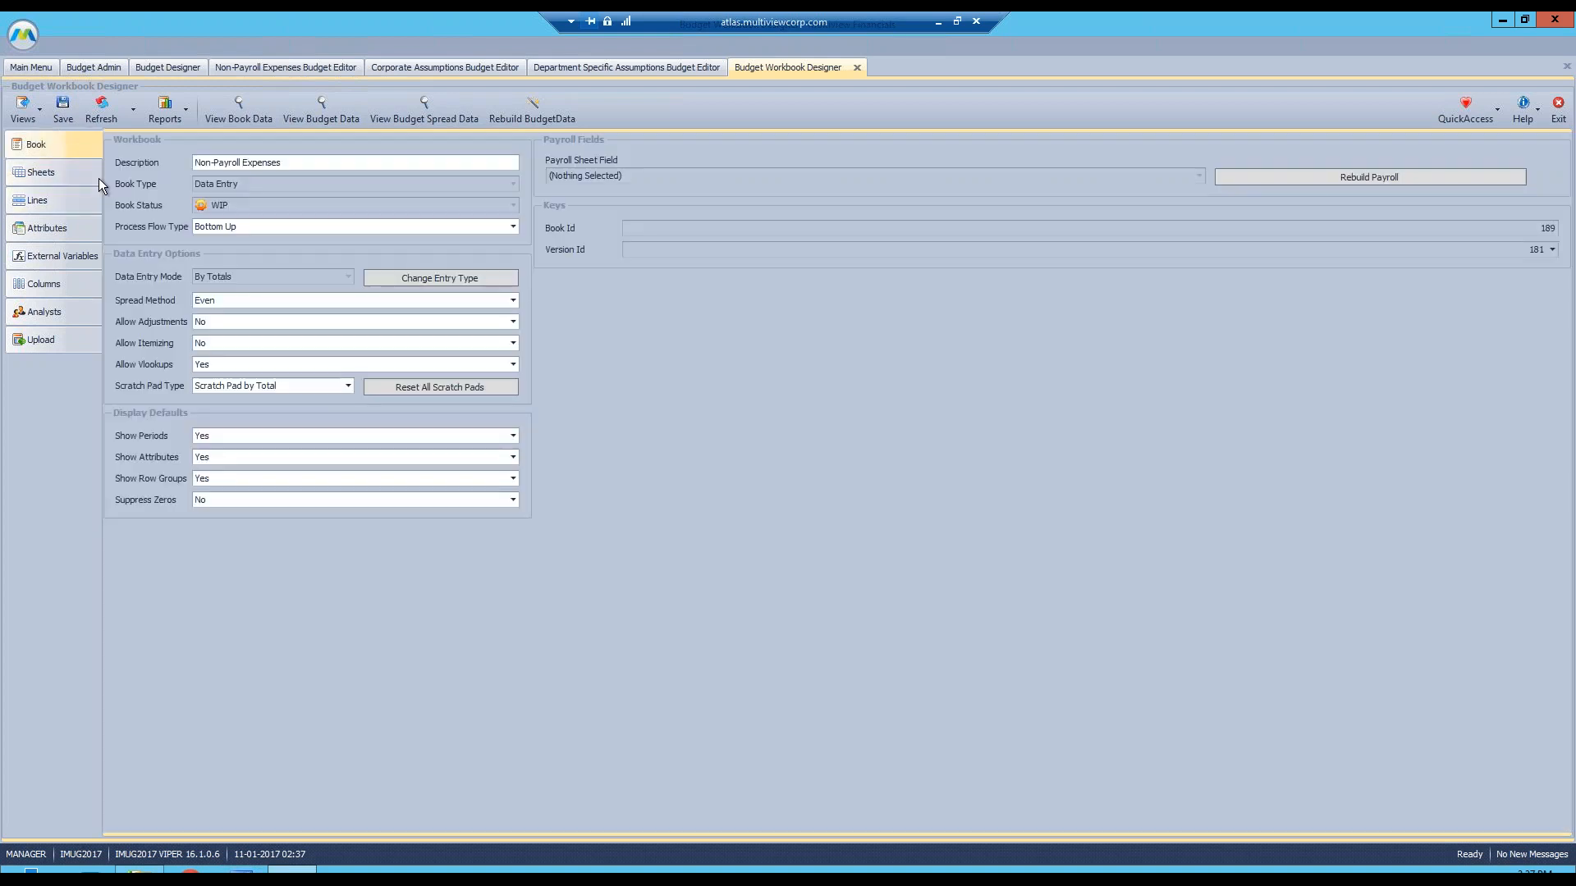
click(56, 176)
click(328, 264)
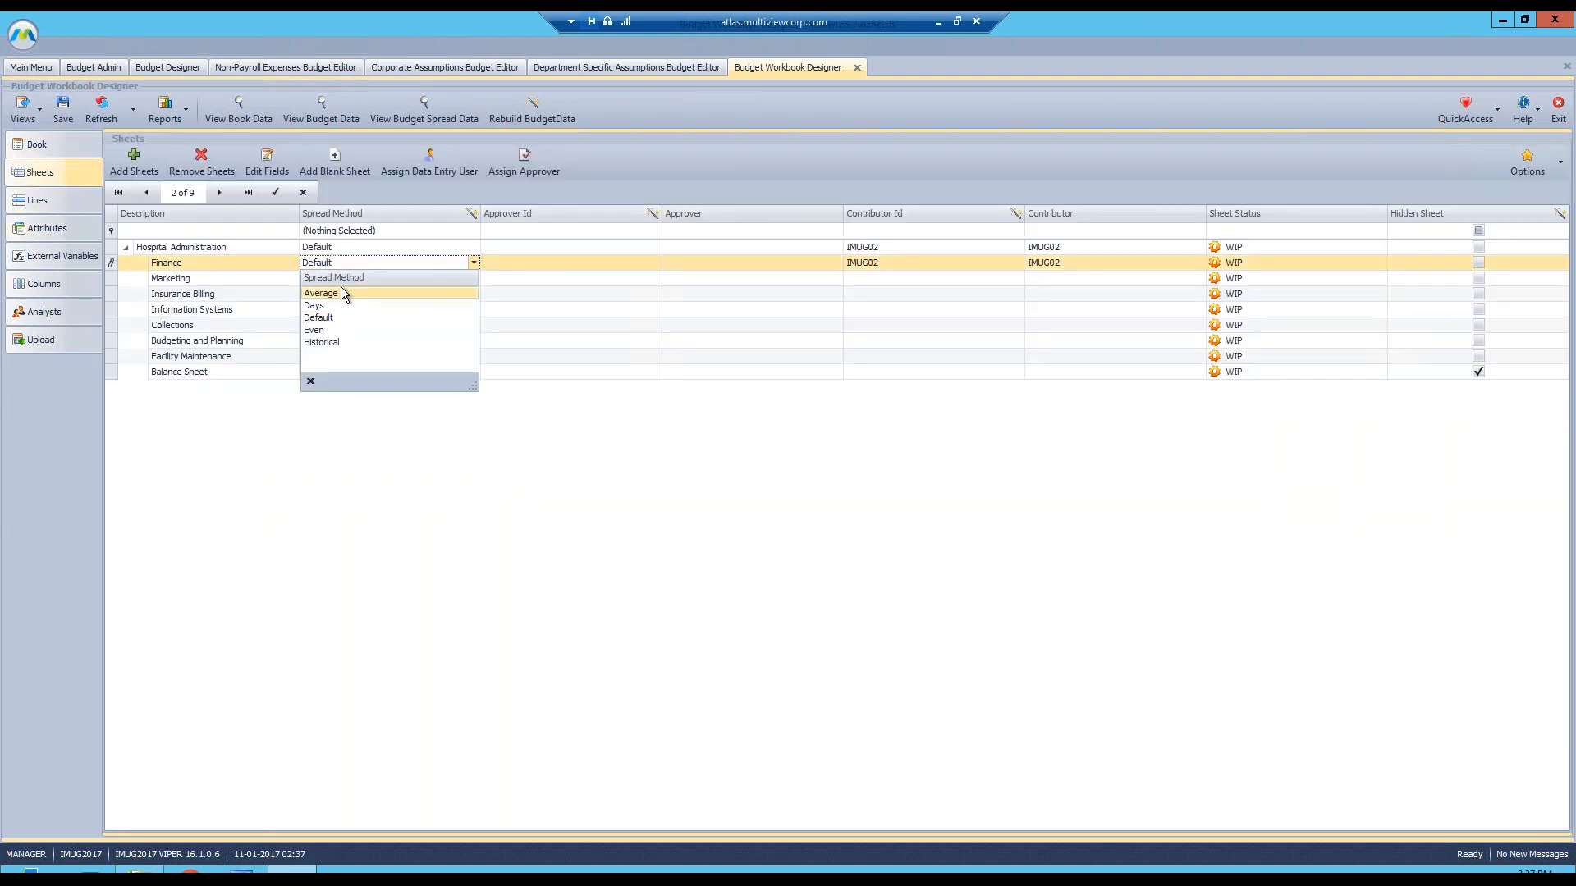
click(341, 291)
click(54, 203)
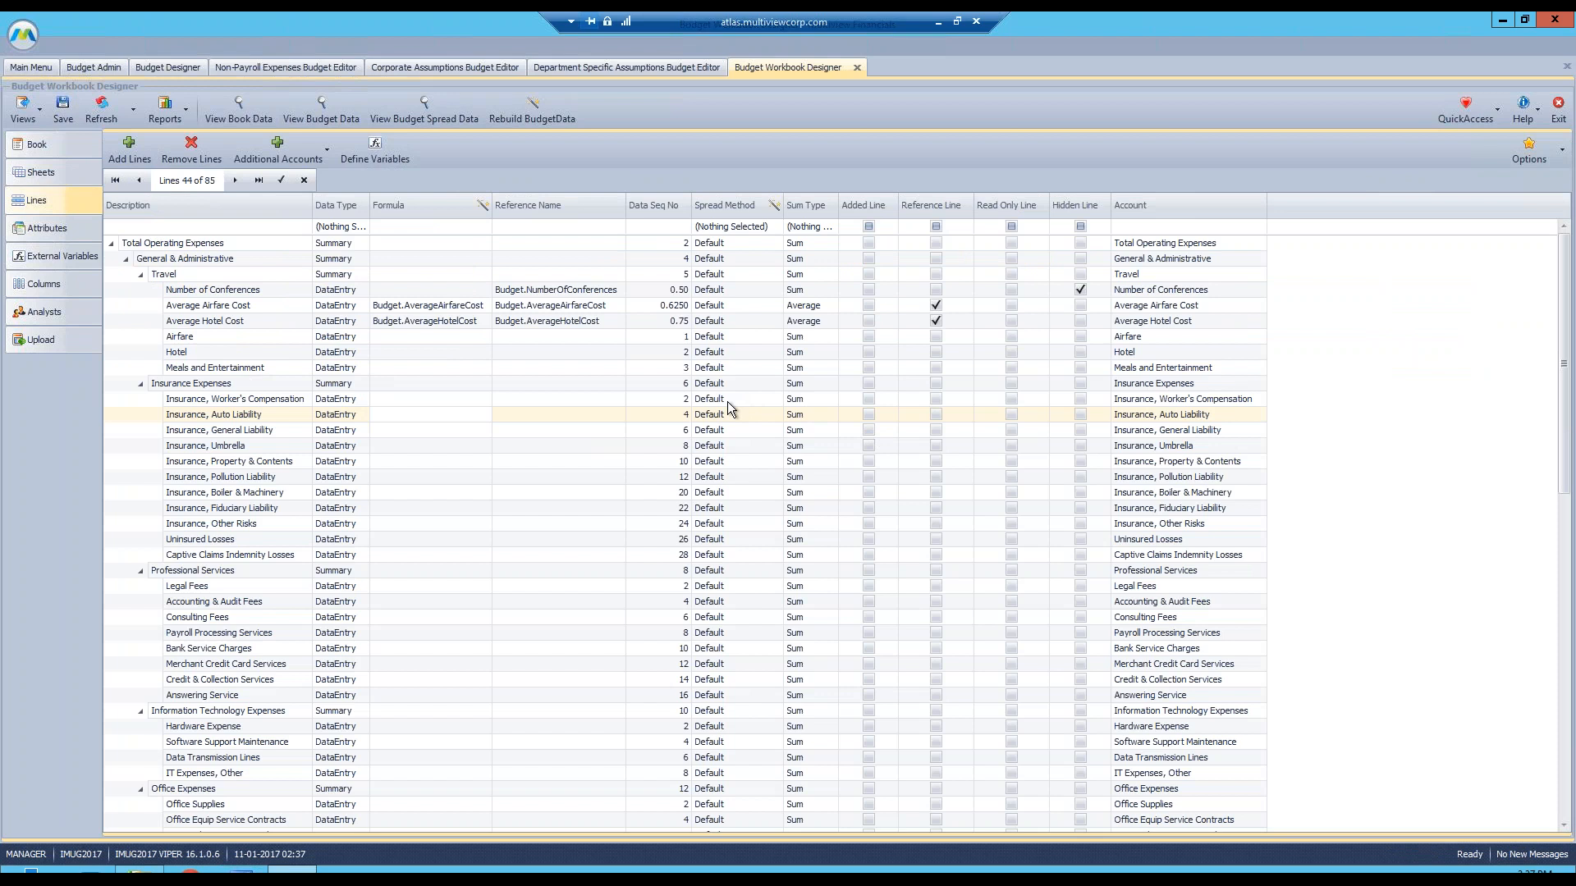
- Set the Finance sheet's spread method back to Default
click(41, 172)
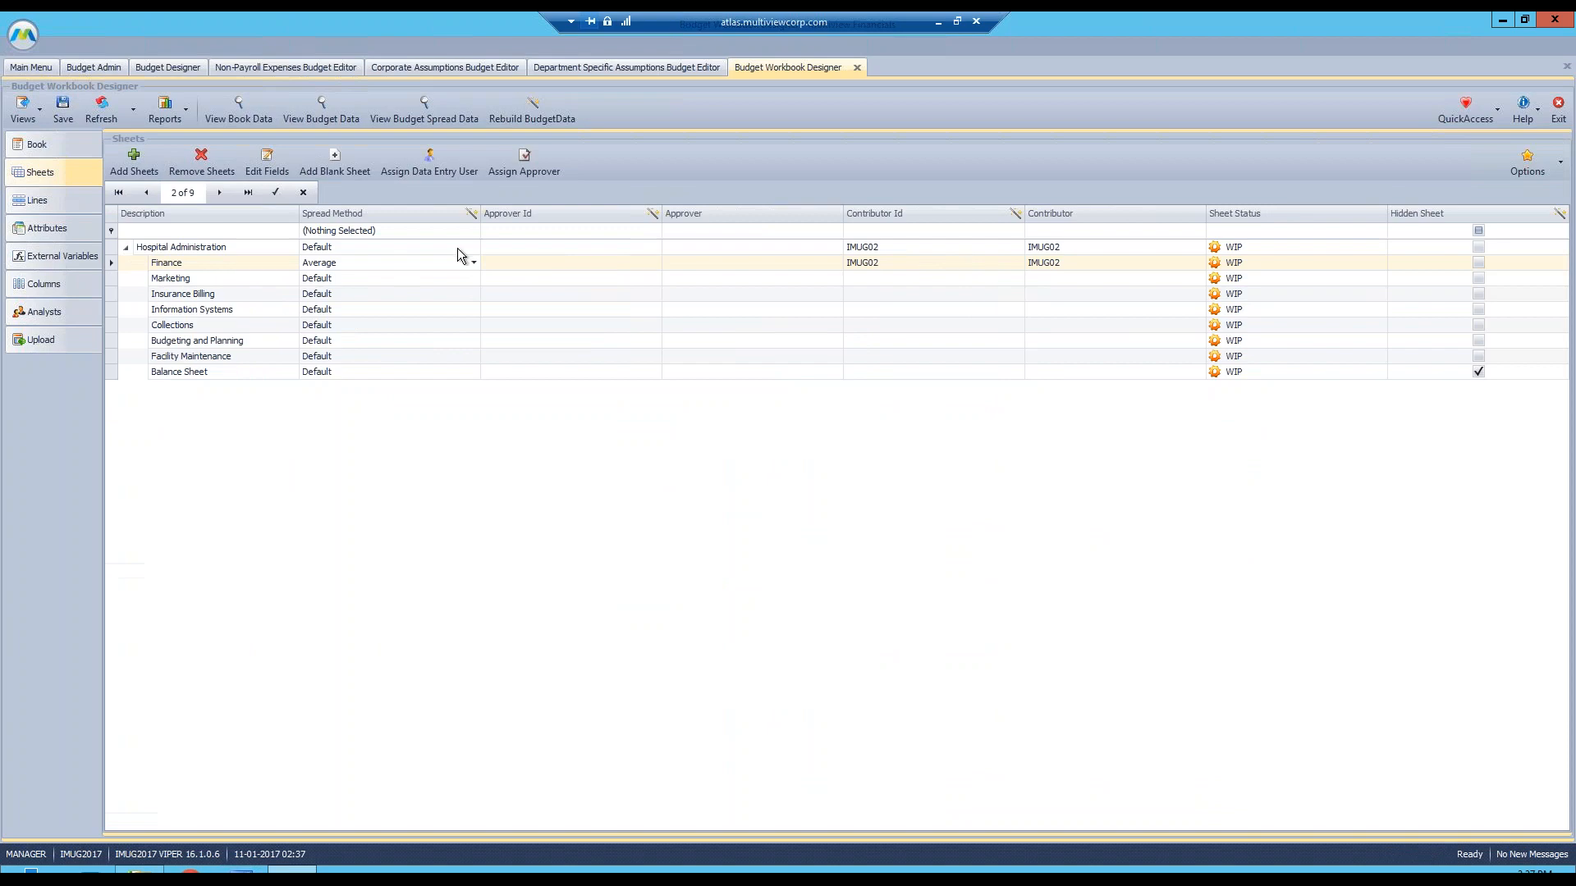
click(473, 263)
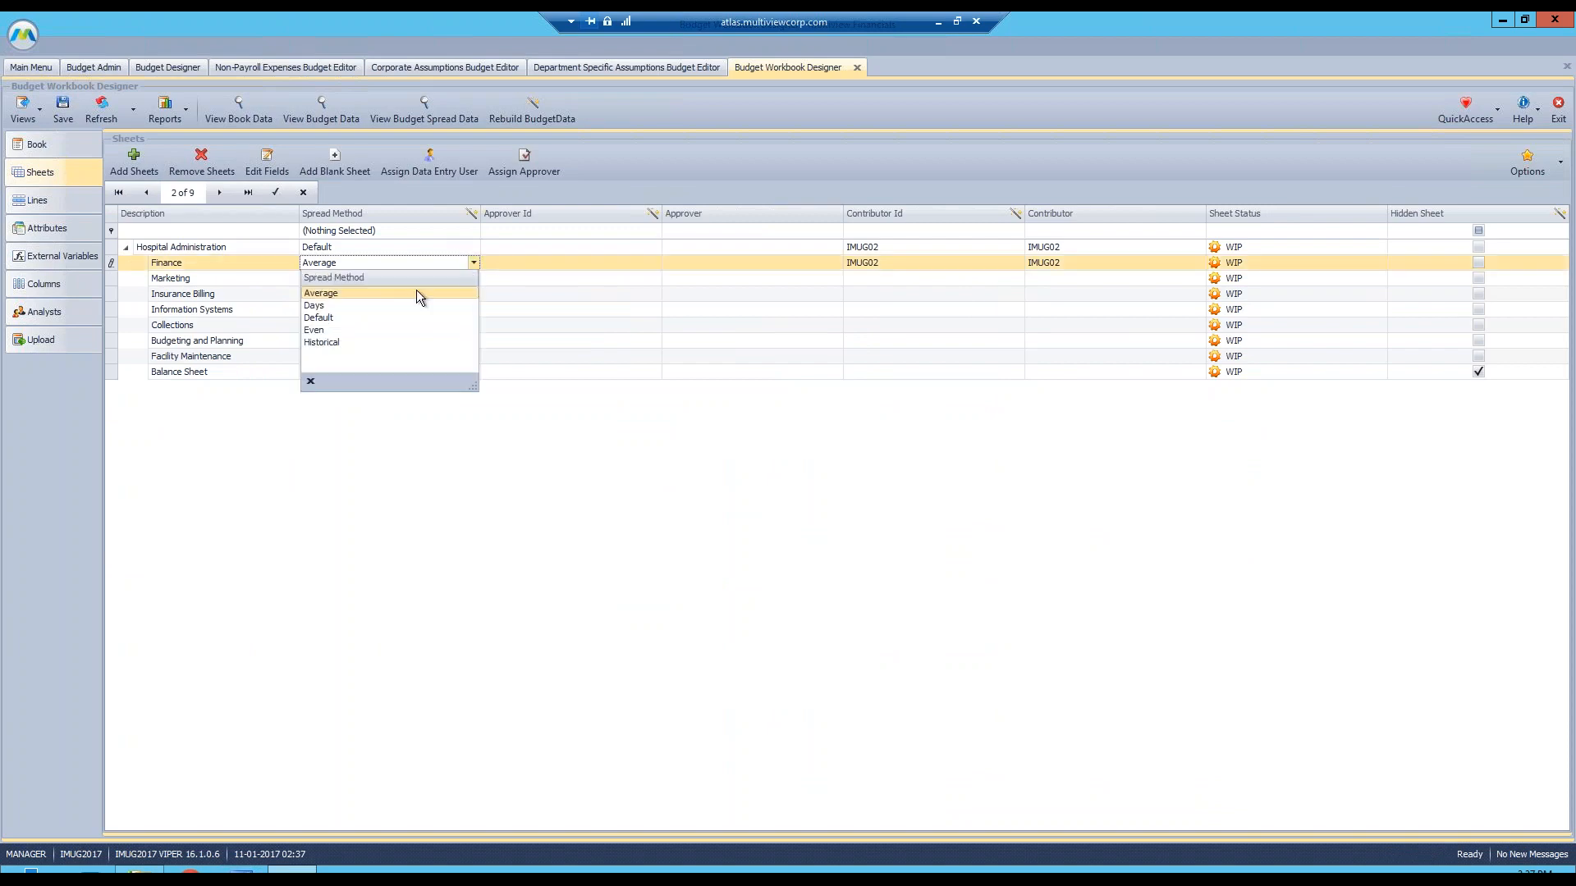
click(317, 317)
- Review the workbook's lines, including Captive Claims Indemnity Losses, alongside its attributes
click(37, 200)
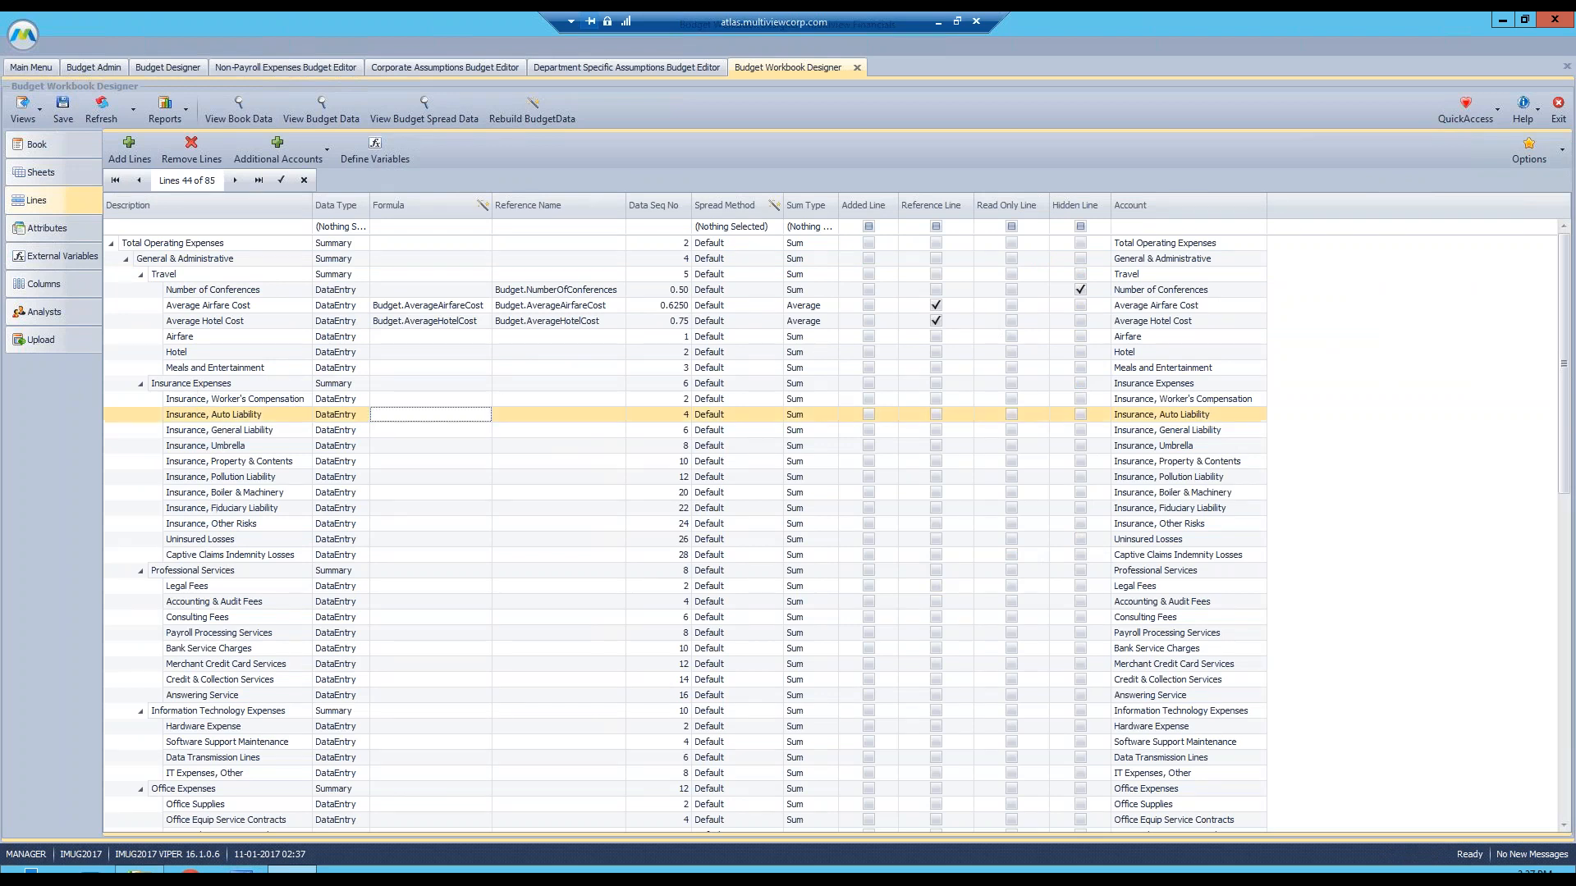
click(229, 557)
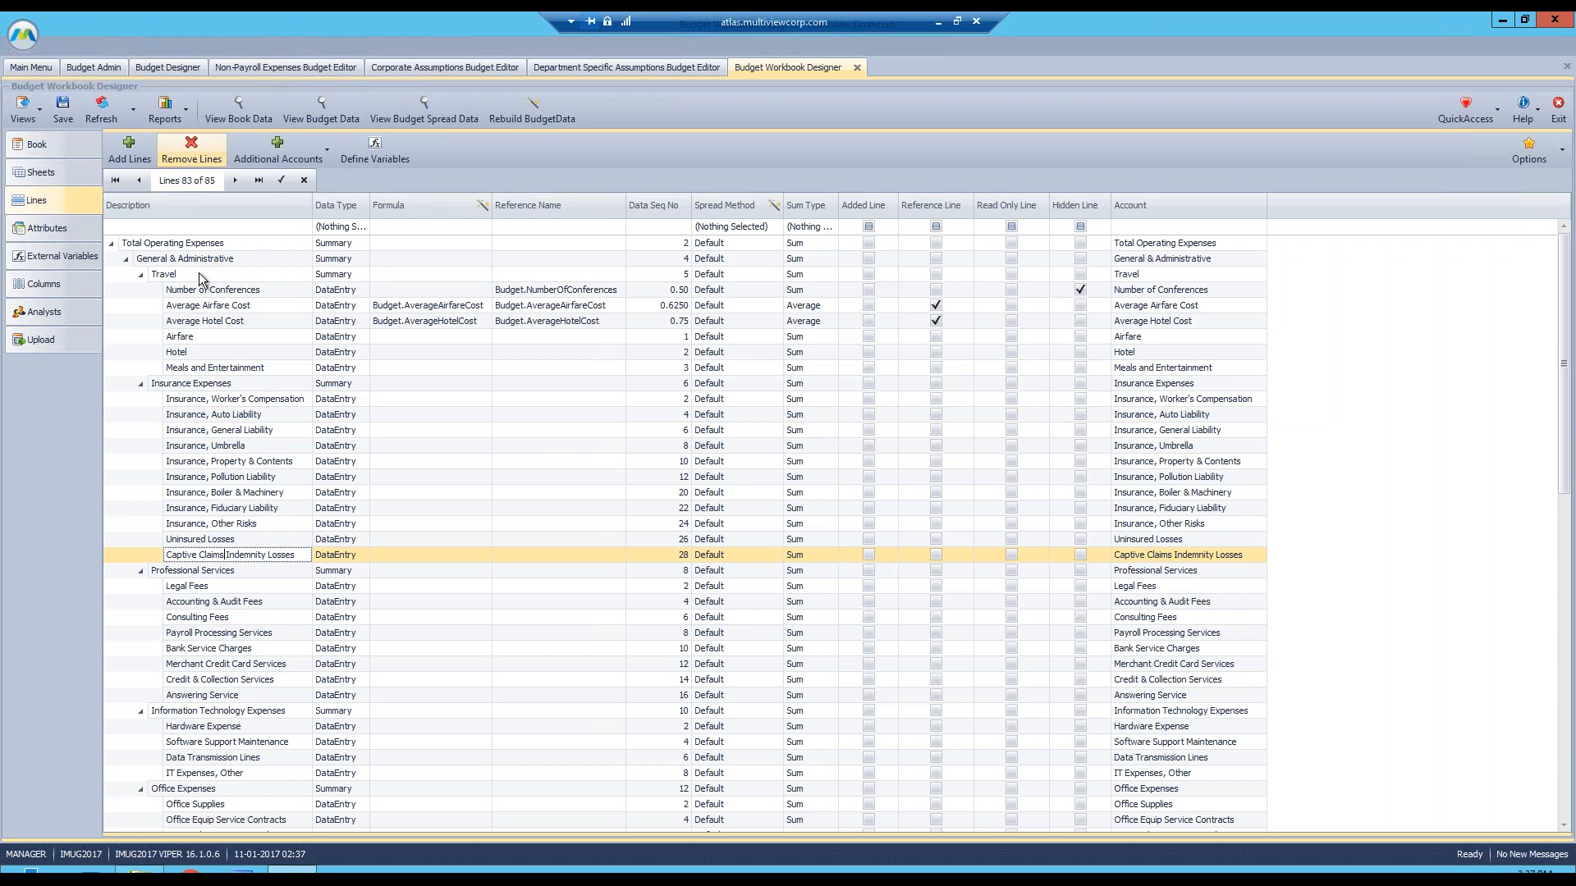
click(57, 235)
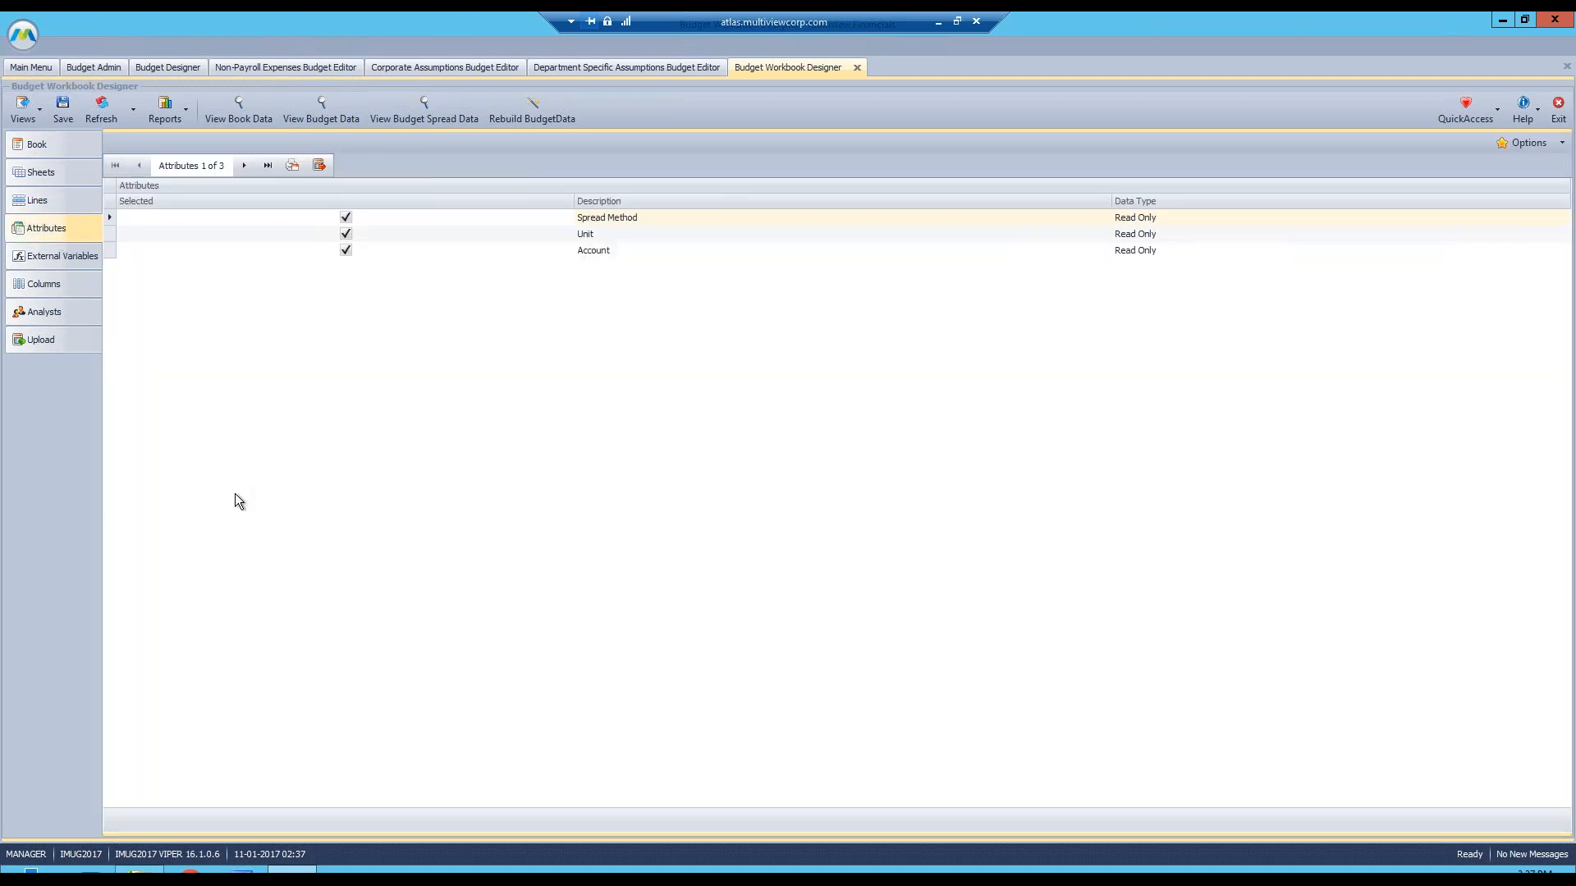
click(46, 200)
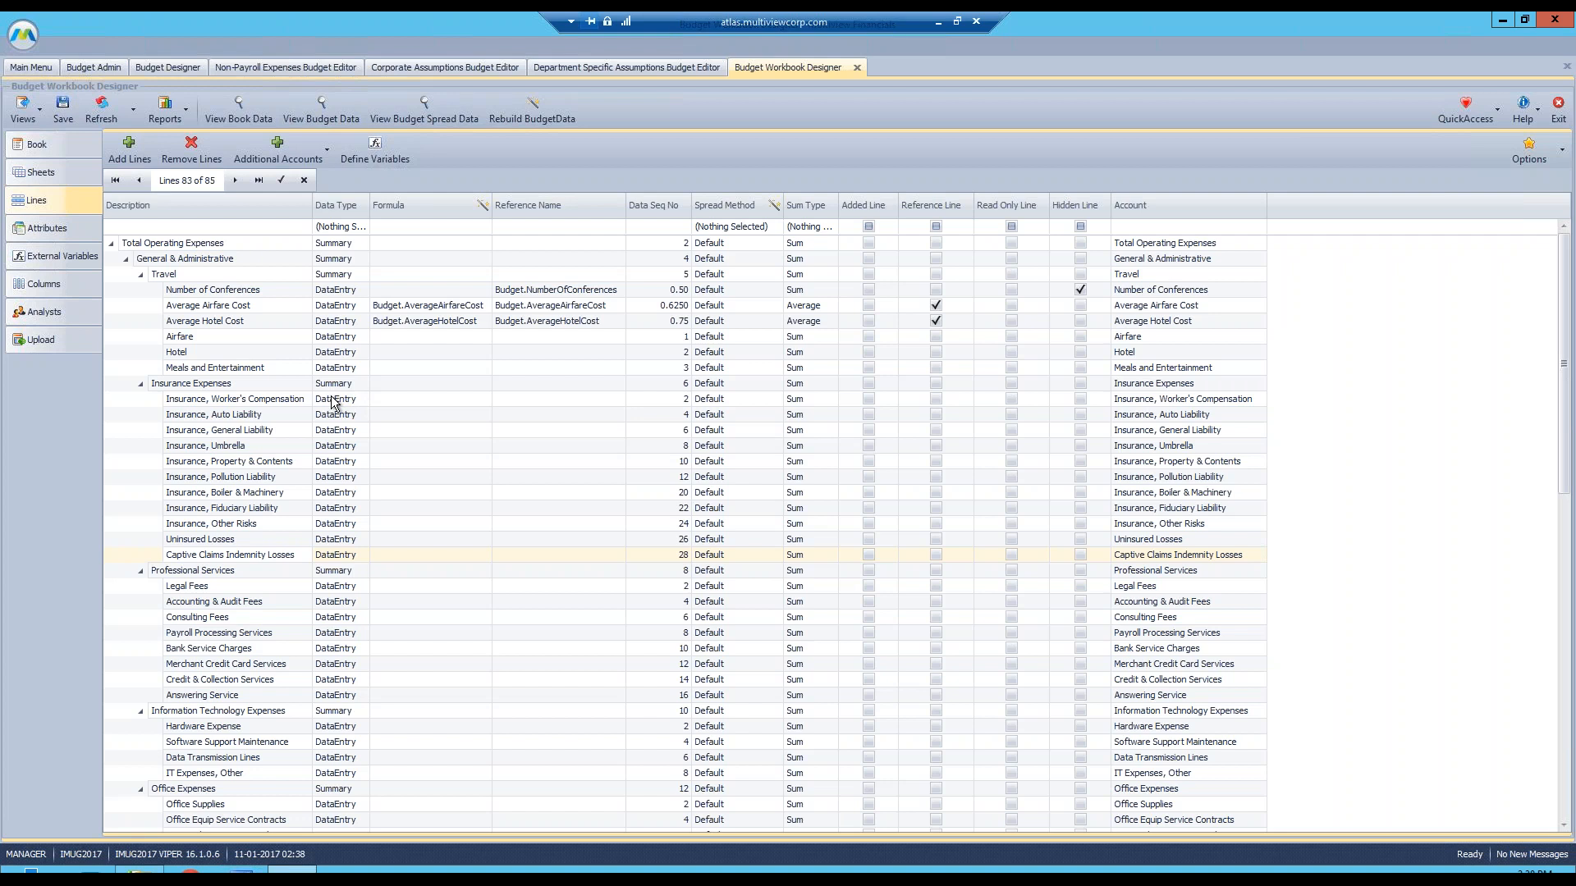
- Examine the Spread Method, Unit and Account attributes and the external variables, including Budget.Inflation
click(64, 234)
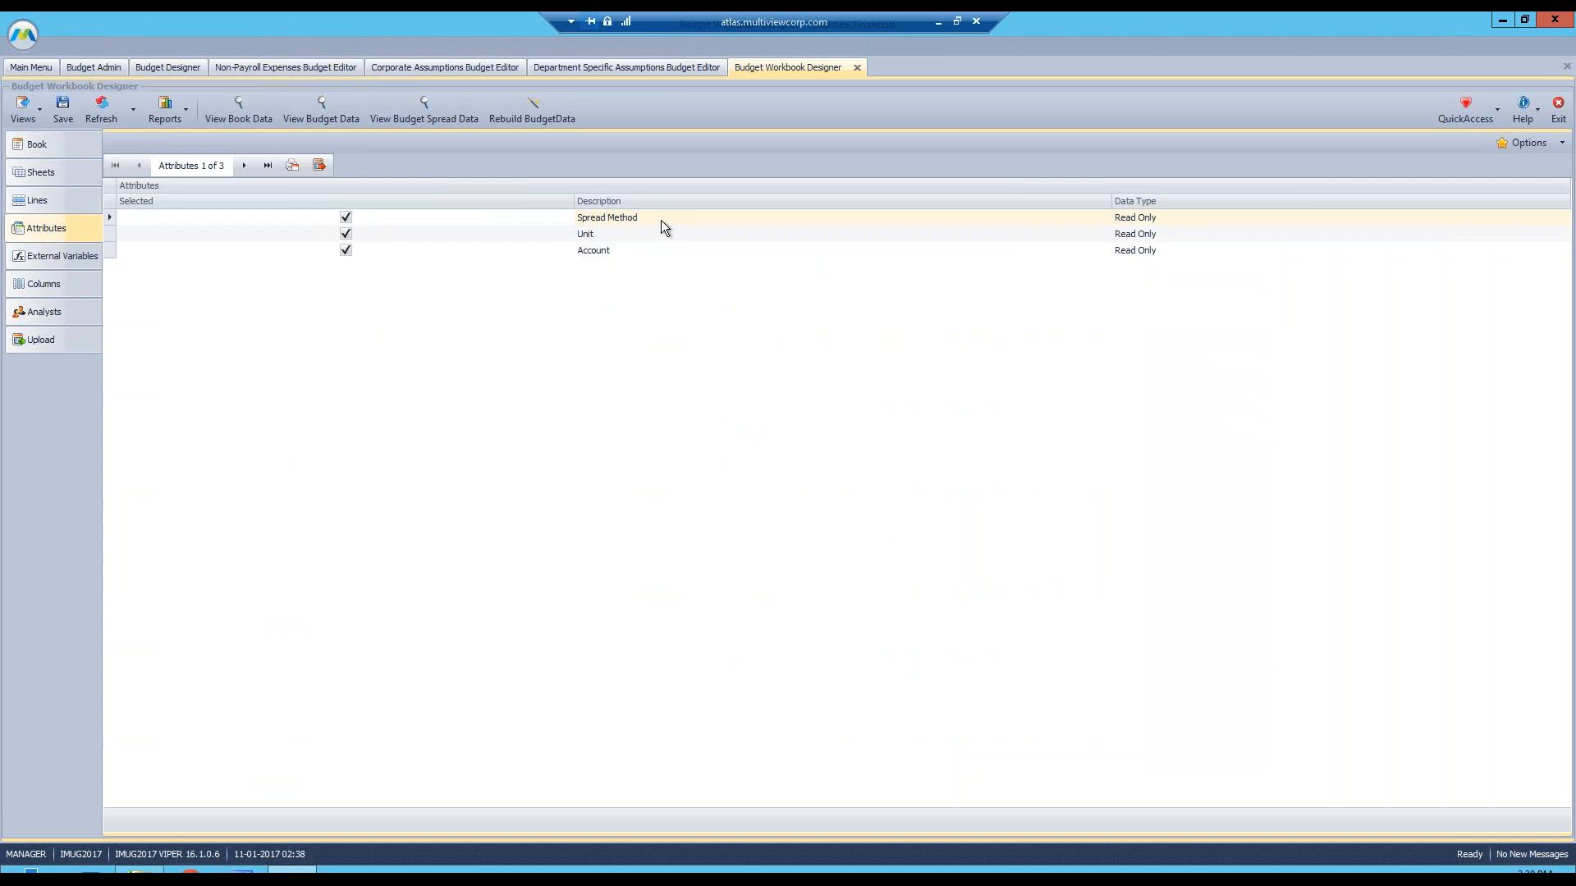
click(597, 236)
click(608, 251)
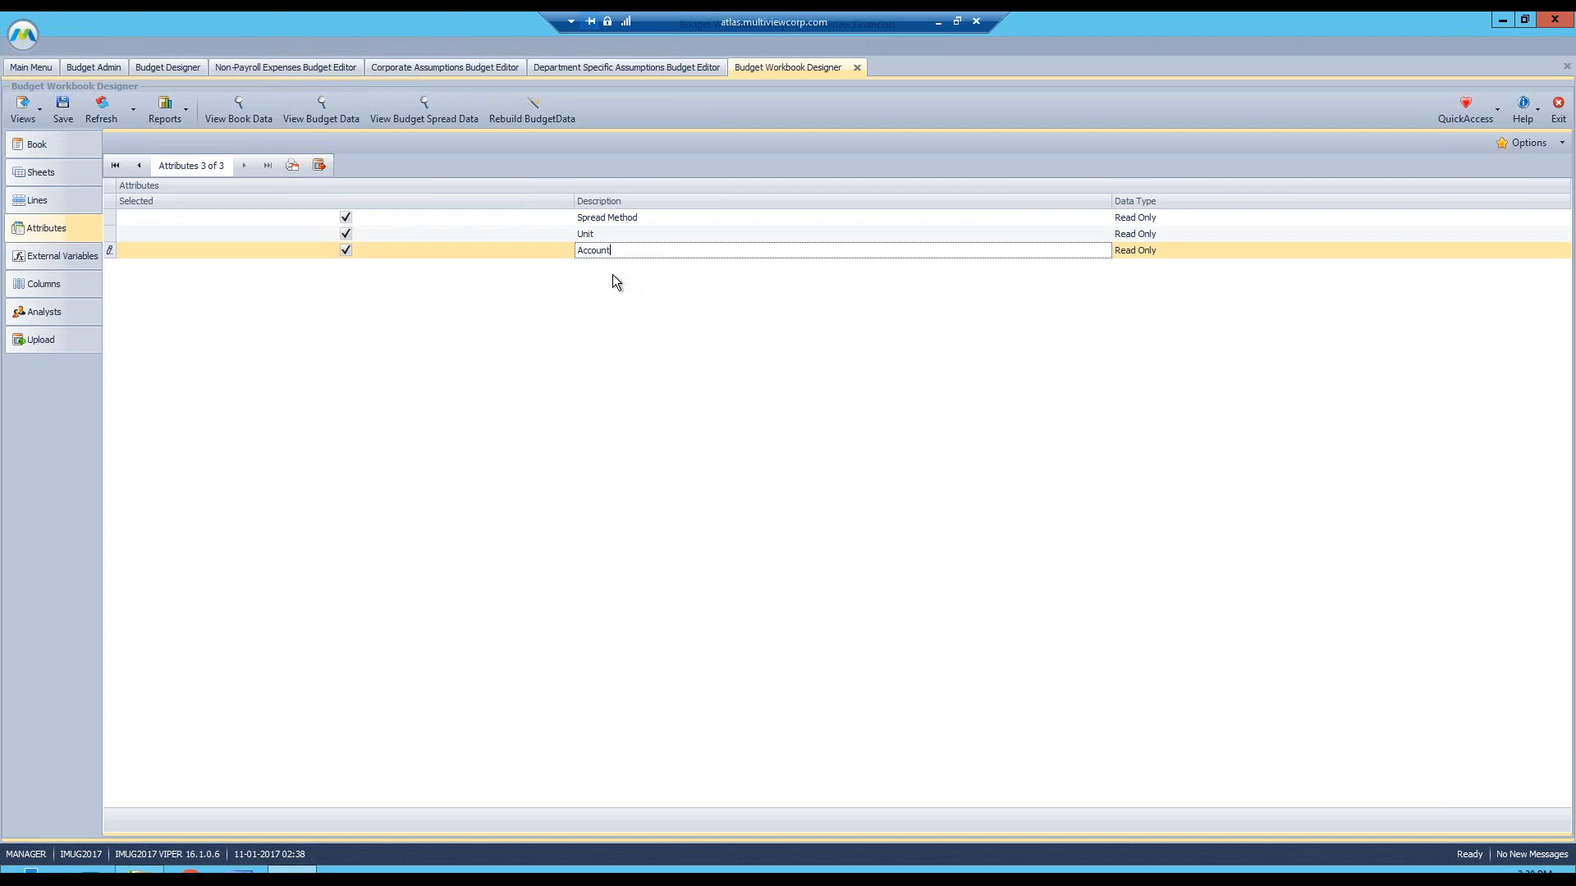
click(49, 256)
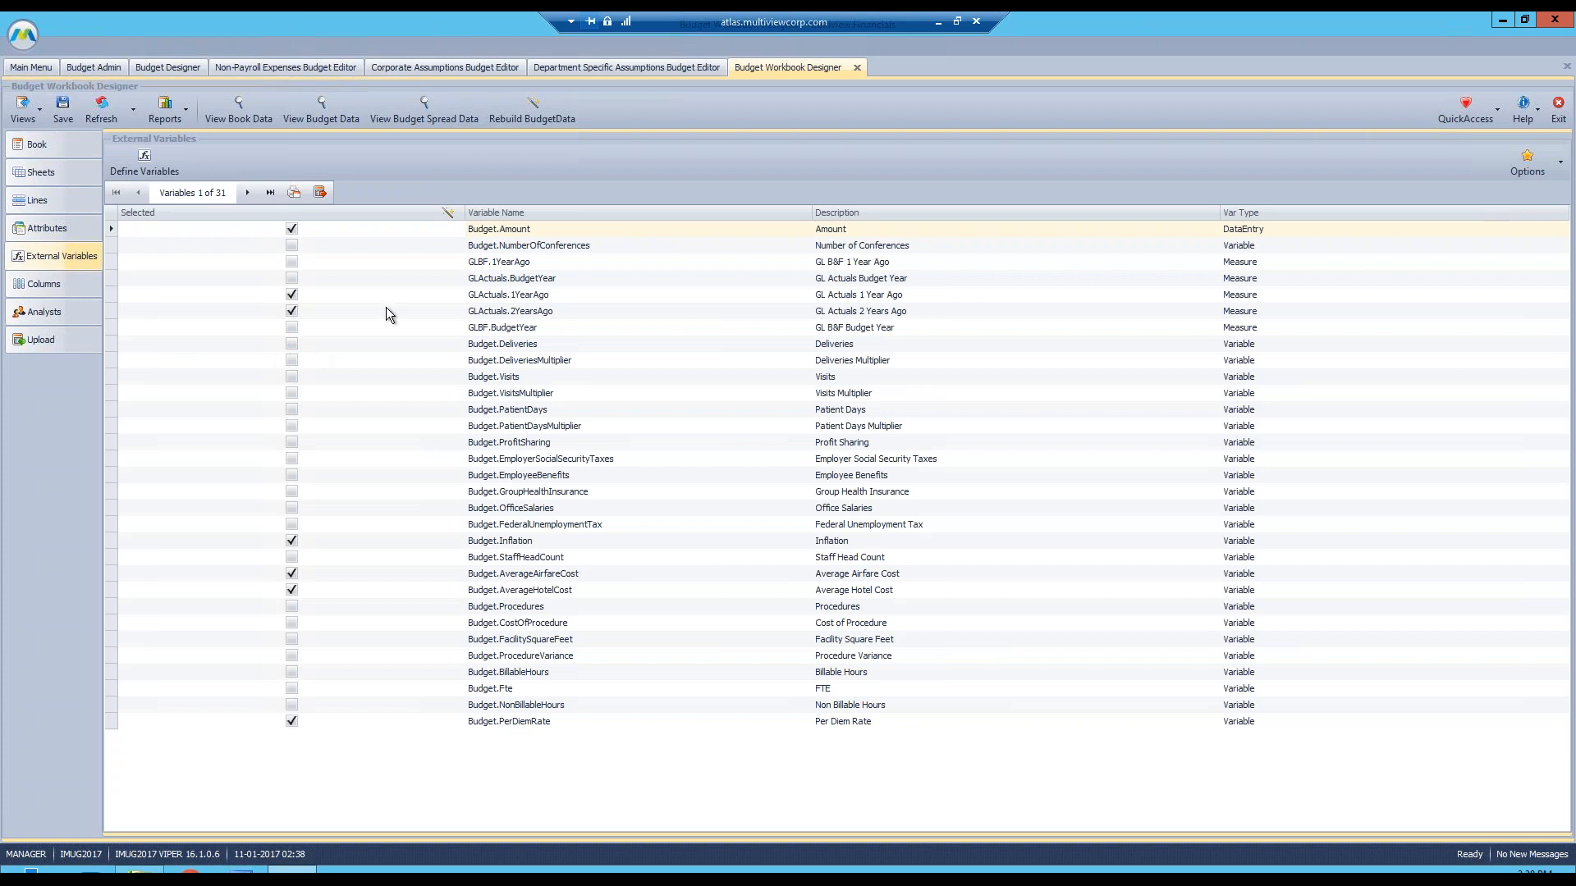
click(505, 545)
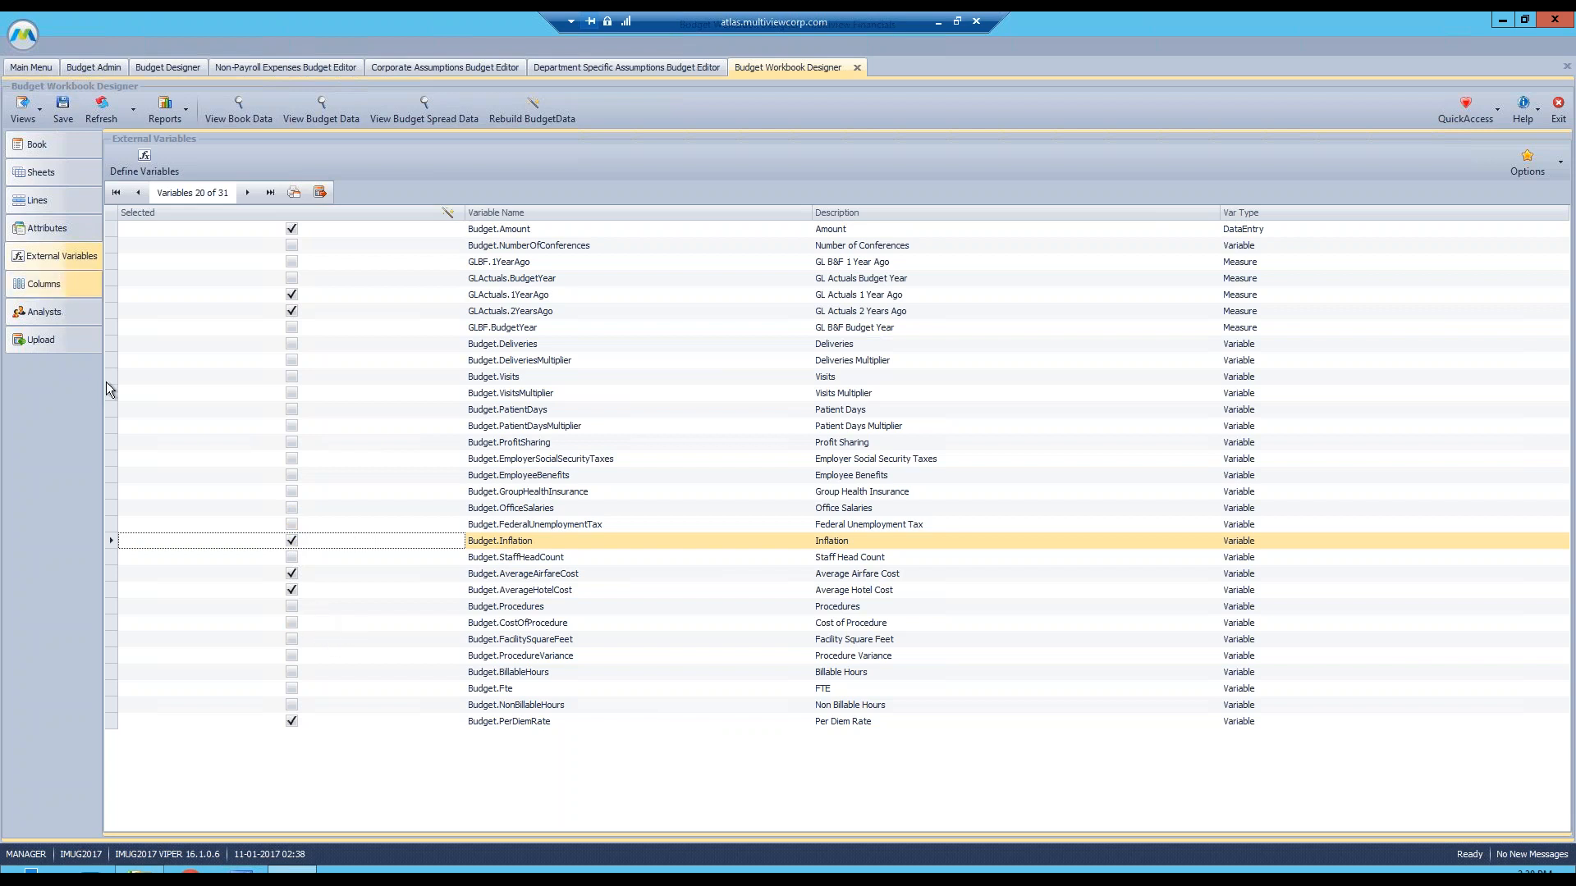
- Widen the workbook's column layout area and delete the 2015 Gl Actuals column
click(45, 284)
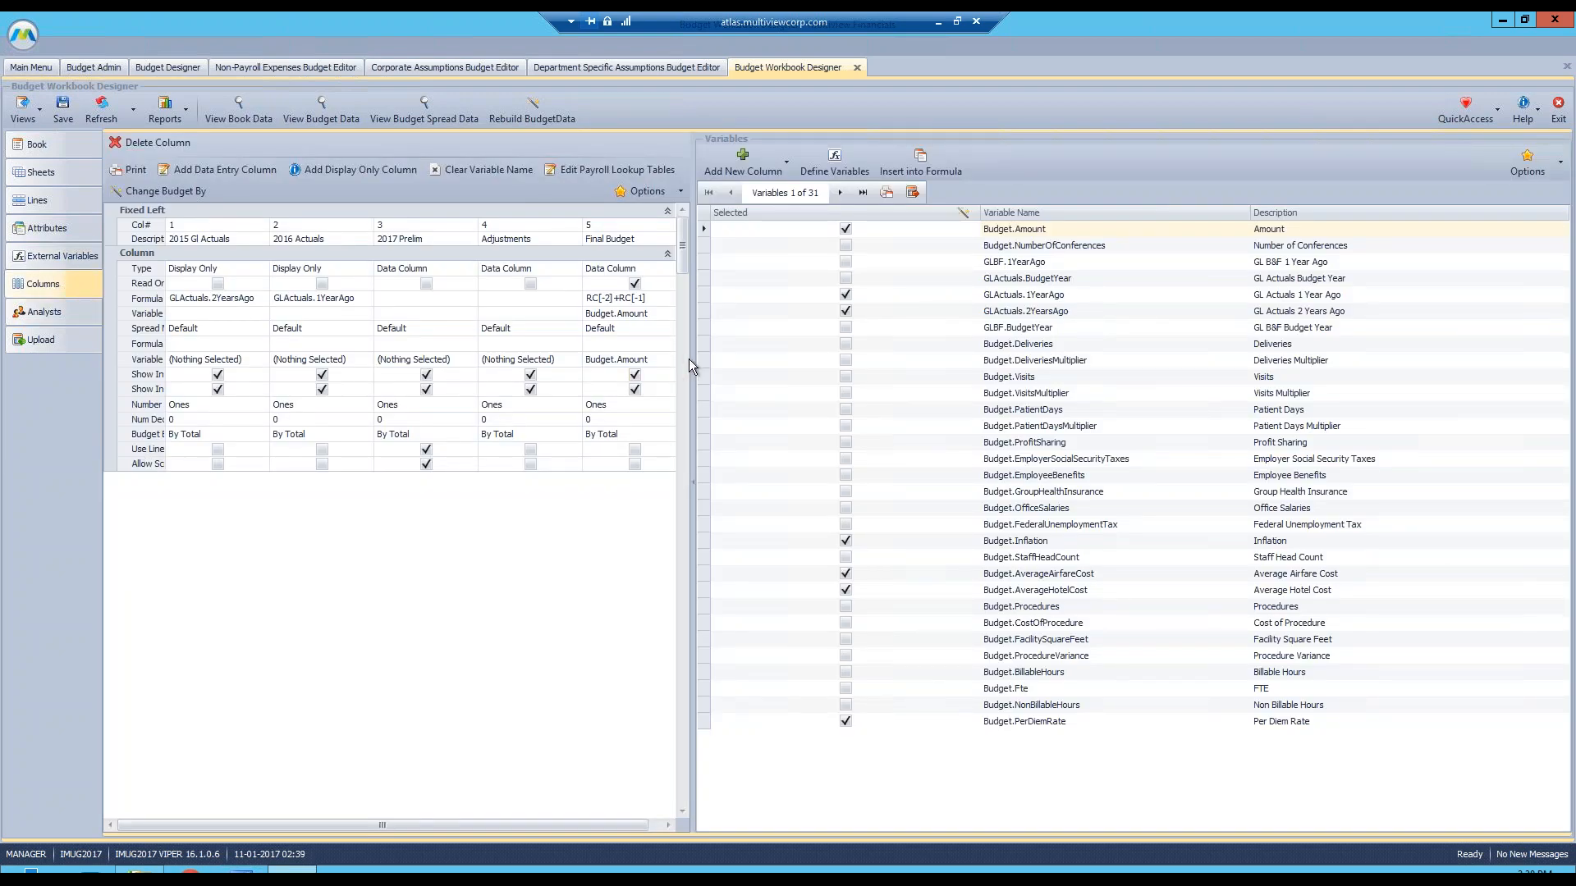
drag(693, 358, 906, 358)
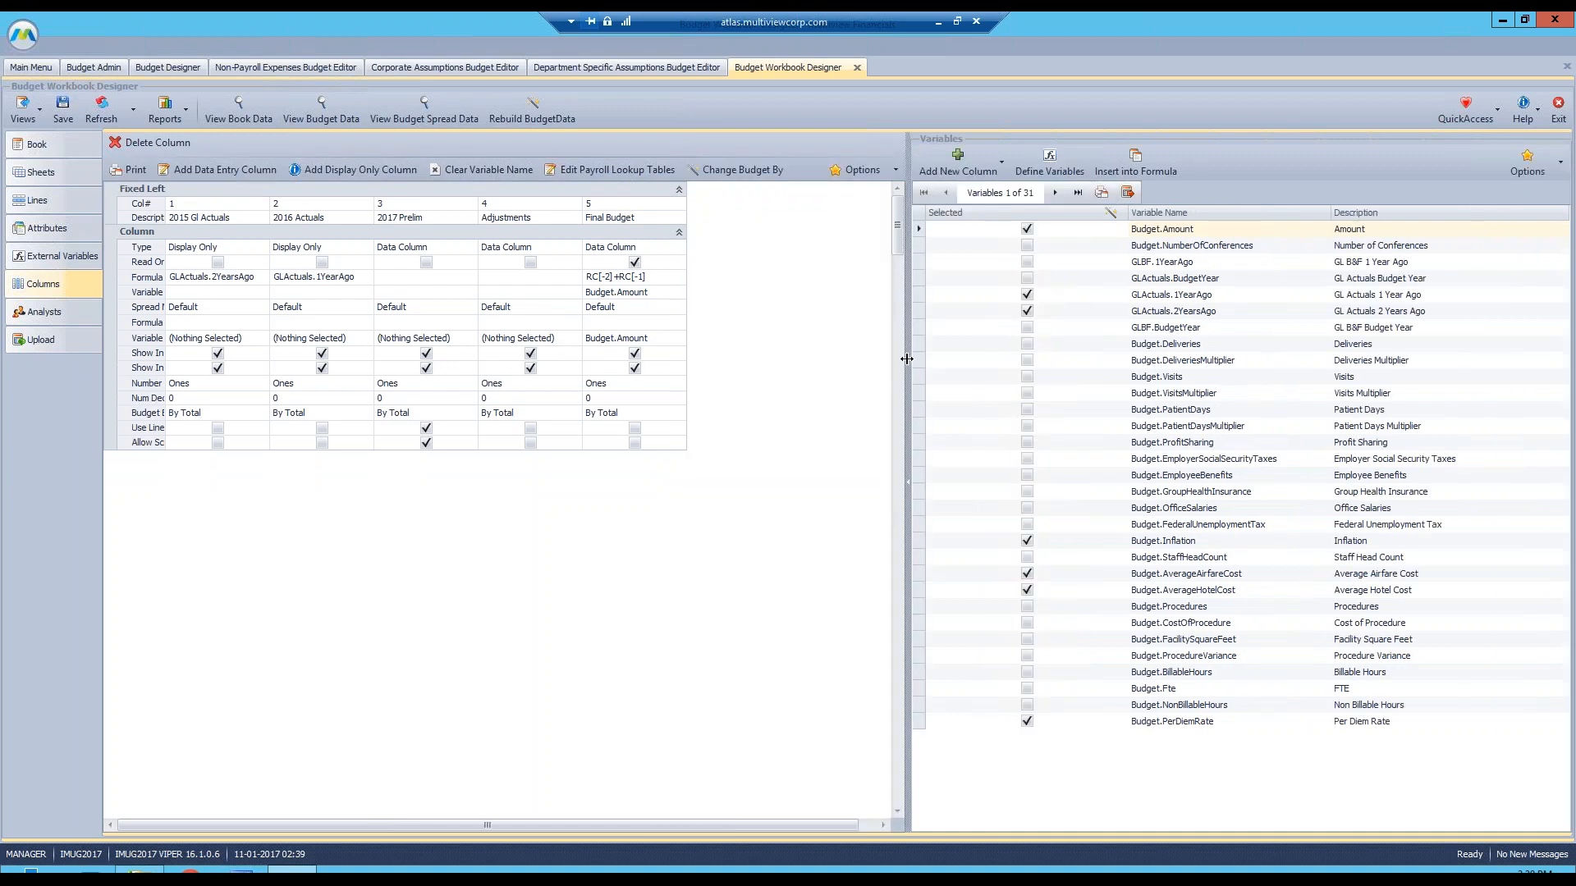
click(193, 203)
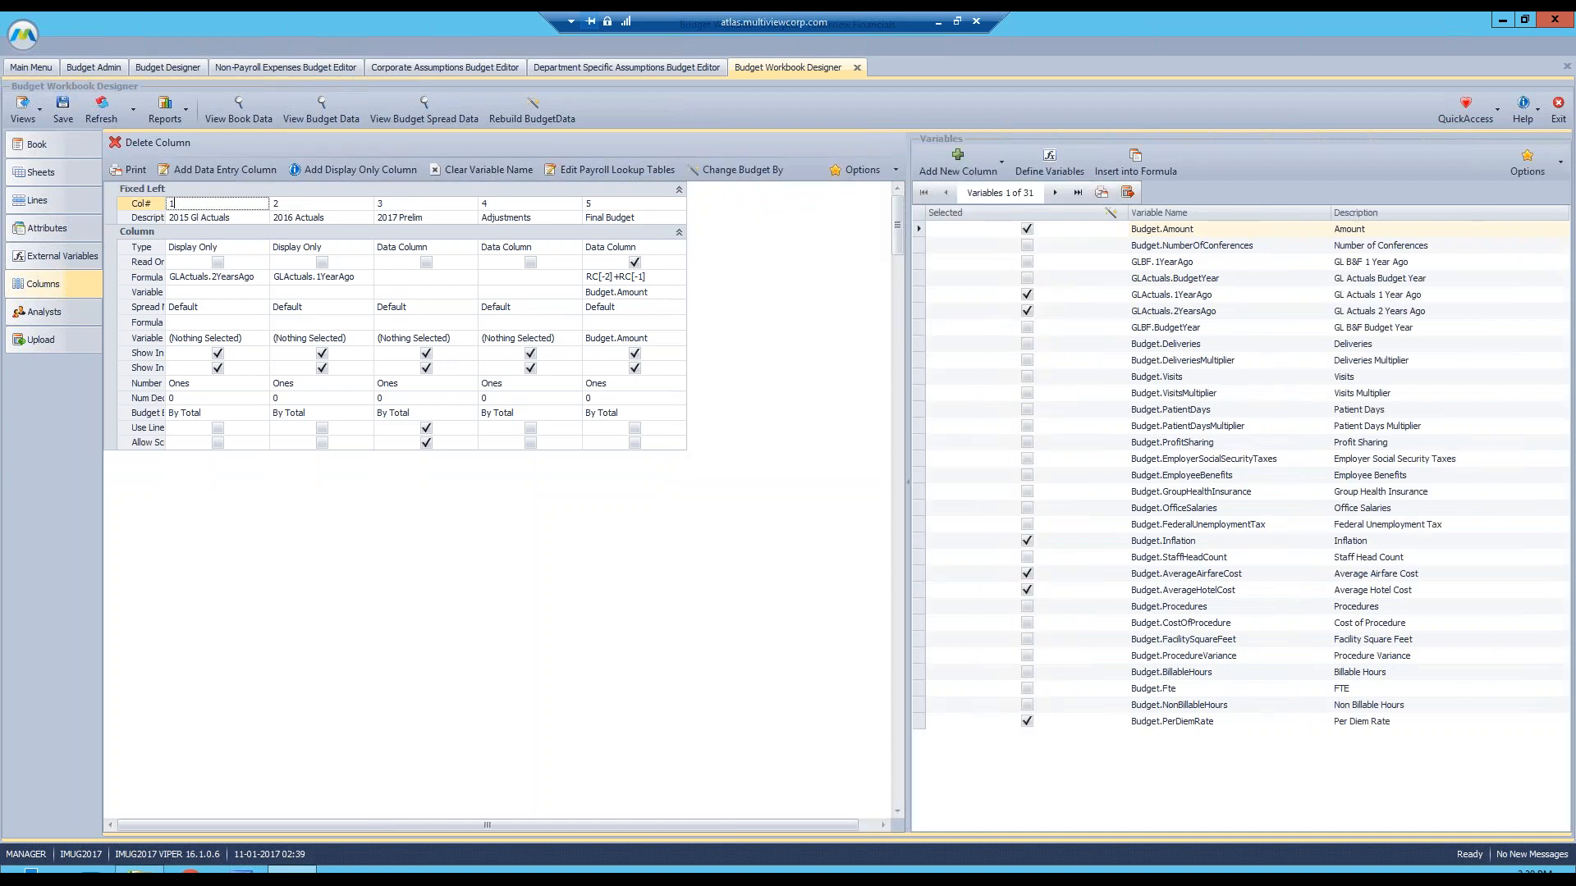
click(158, 146)
click(815, 484)
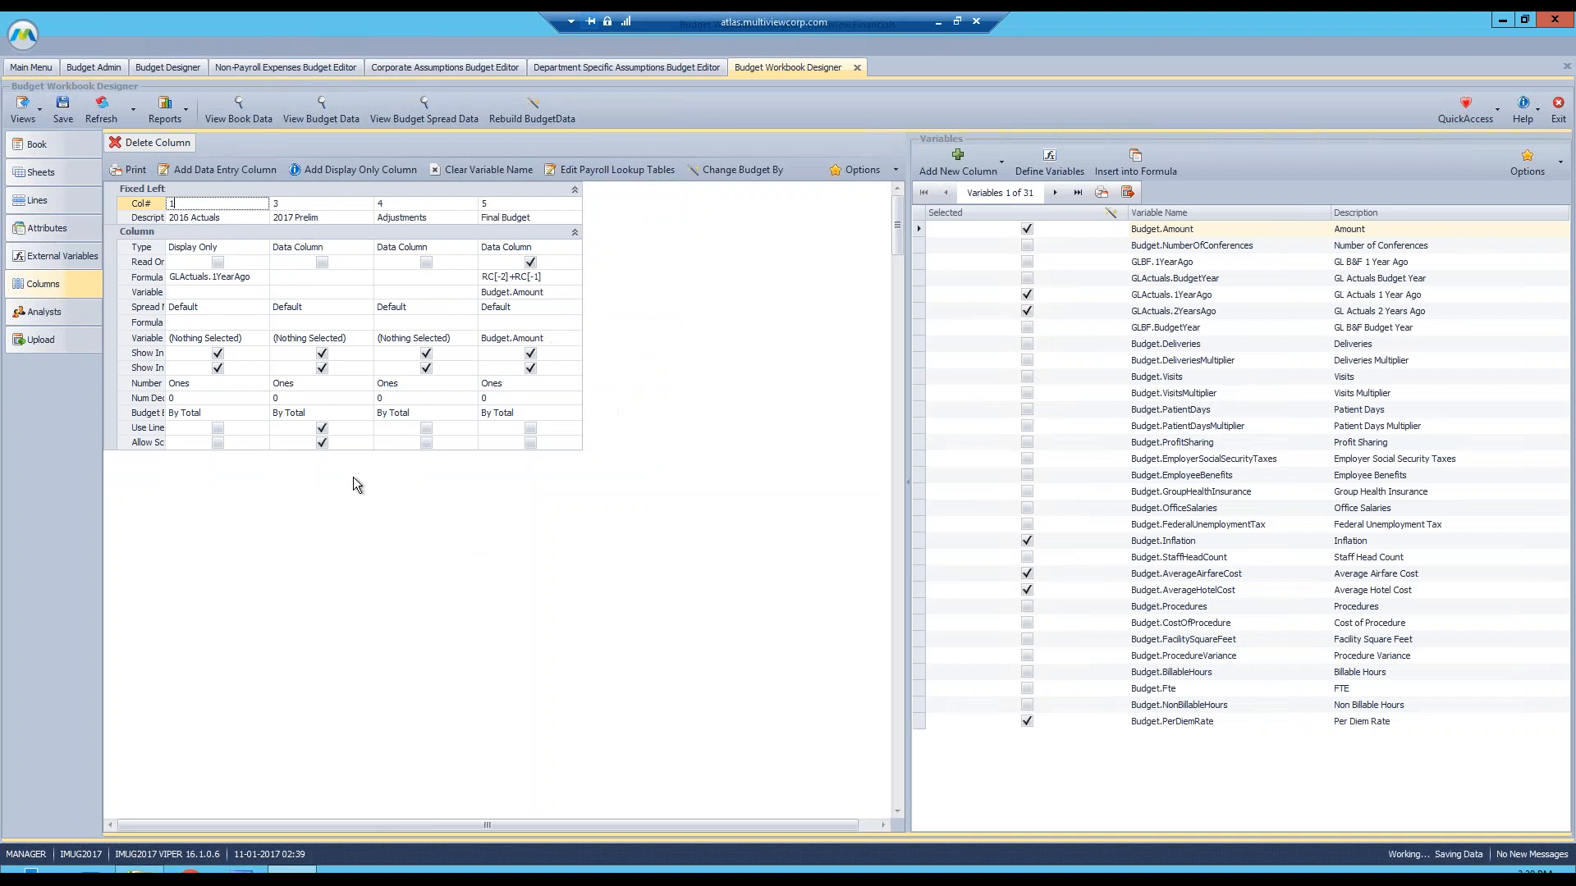
- Sort the variables by name and add GLActuals.2YearsAgo as a display-only column
click(206, 220)
drag(184, 220, 157, 221)
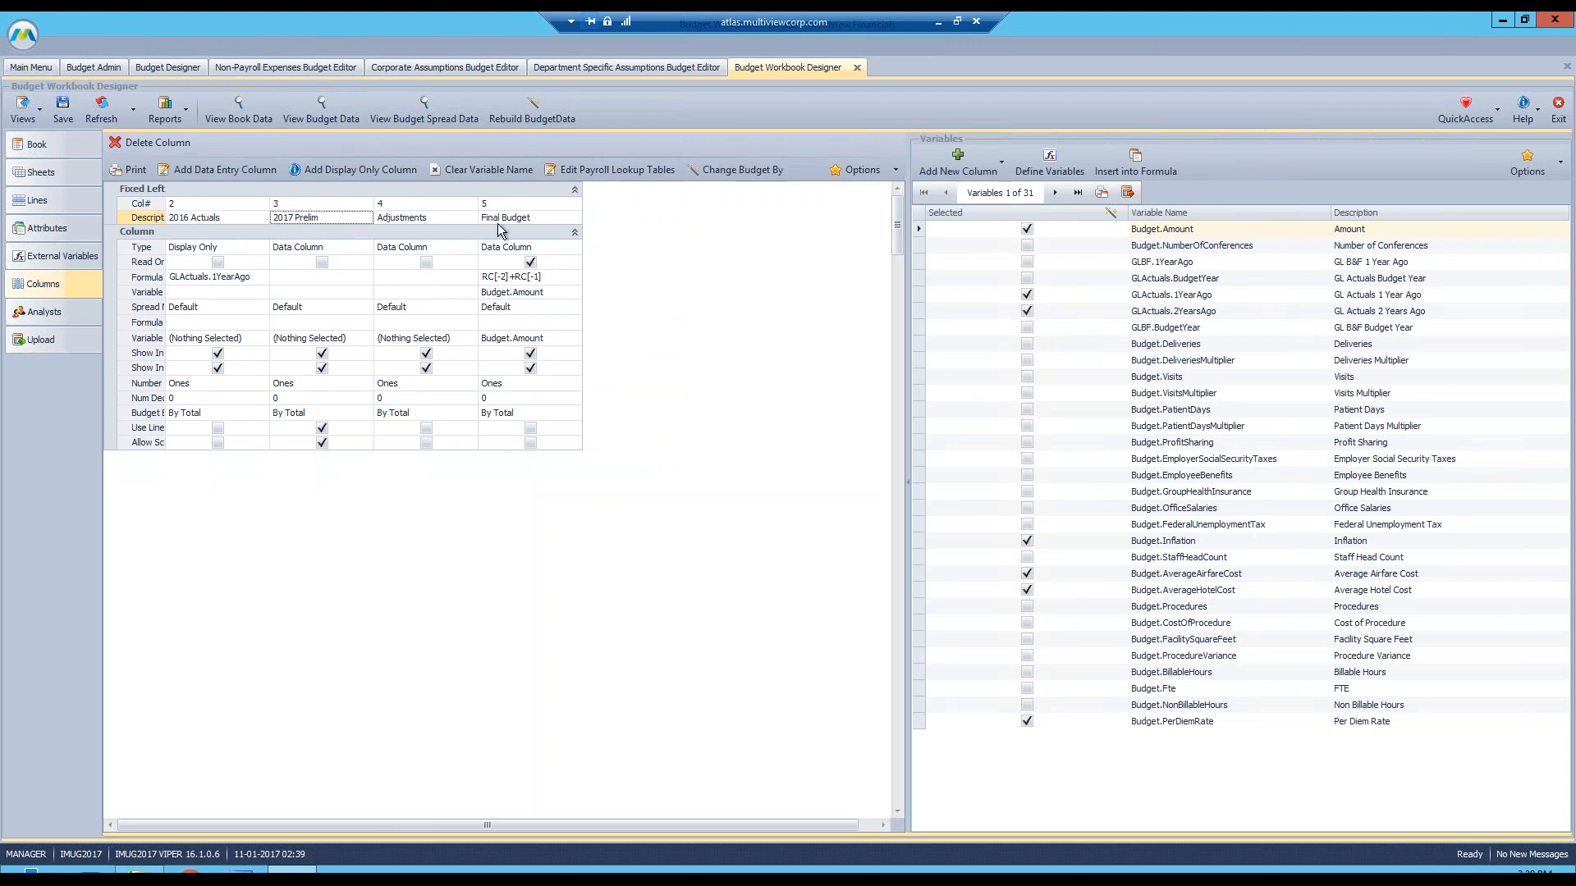
click(526, 219)
click(1177, 215)
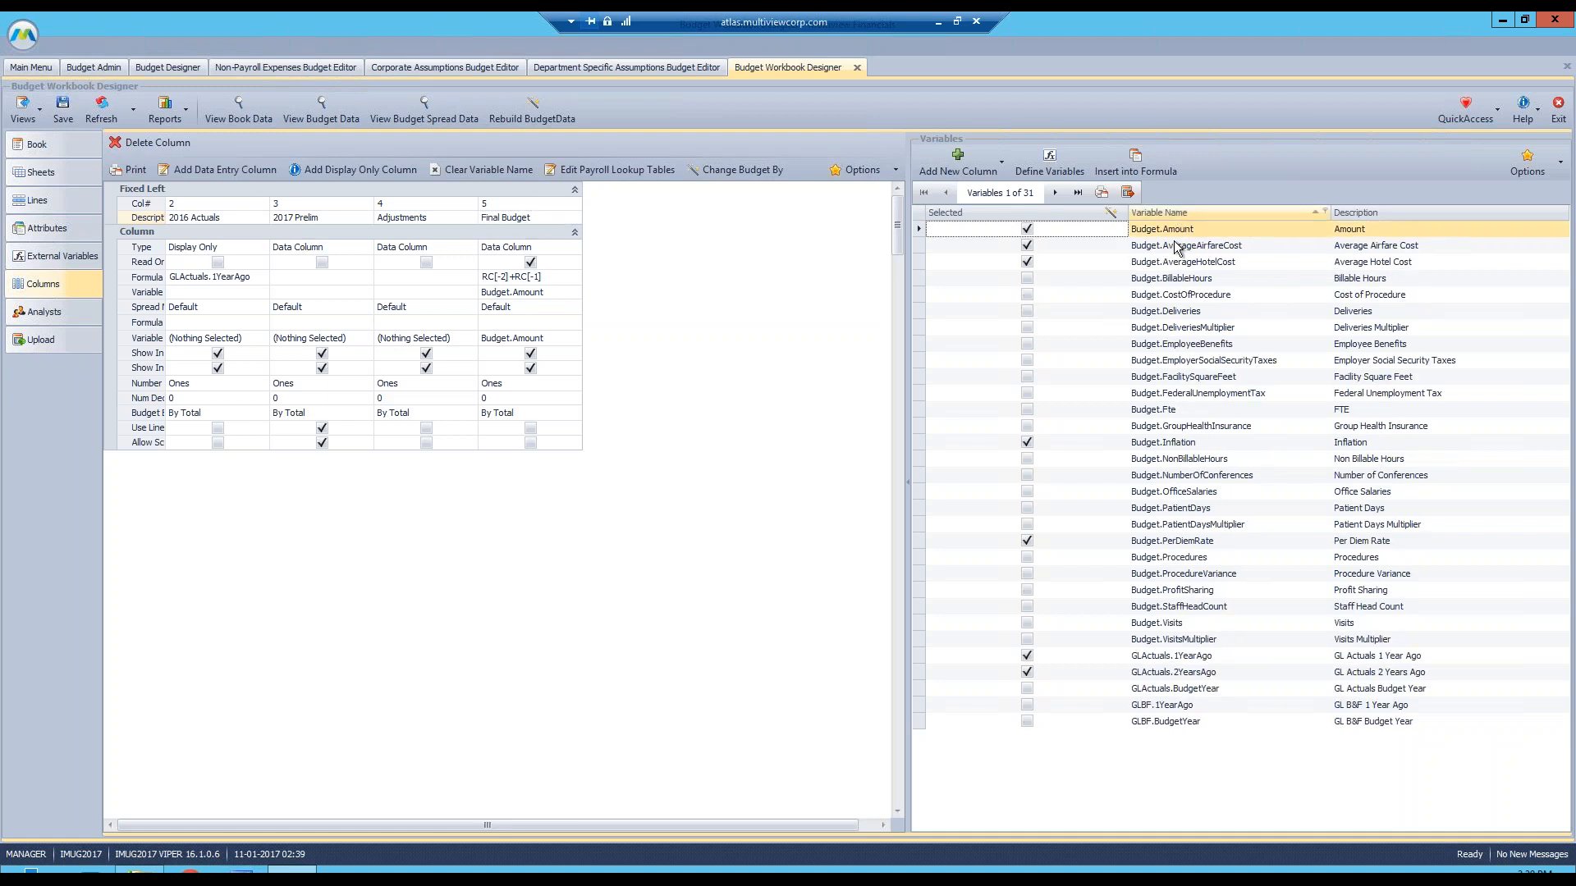
click(1176, 676)
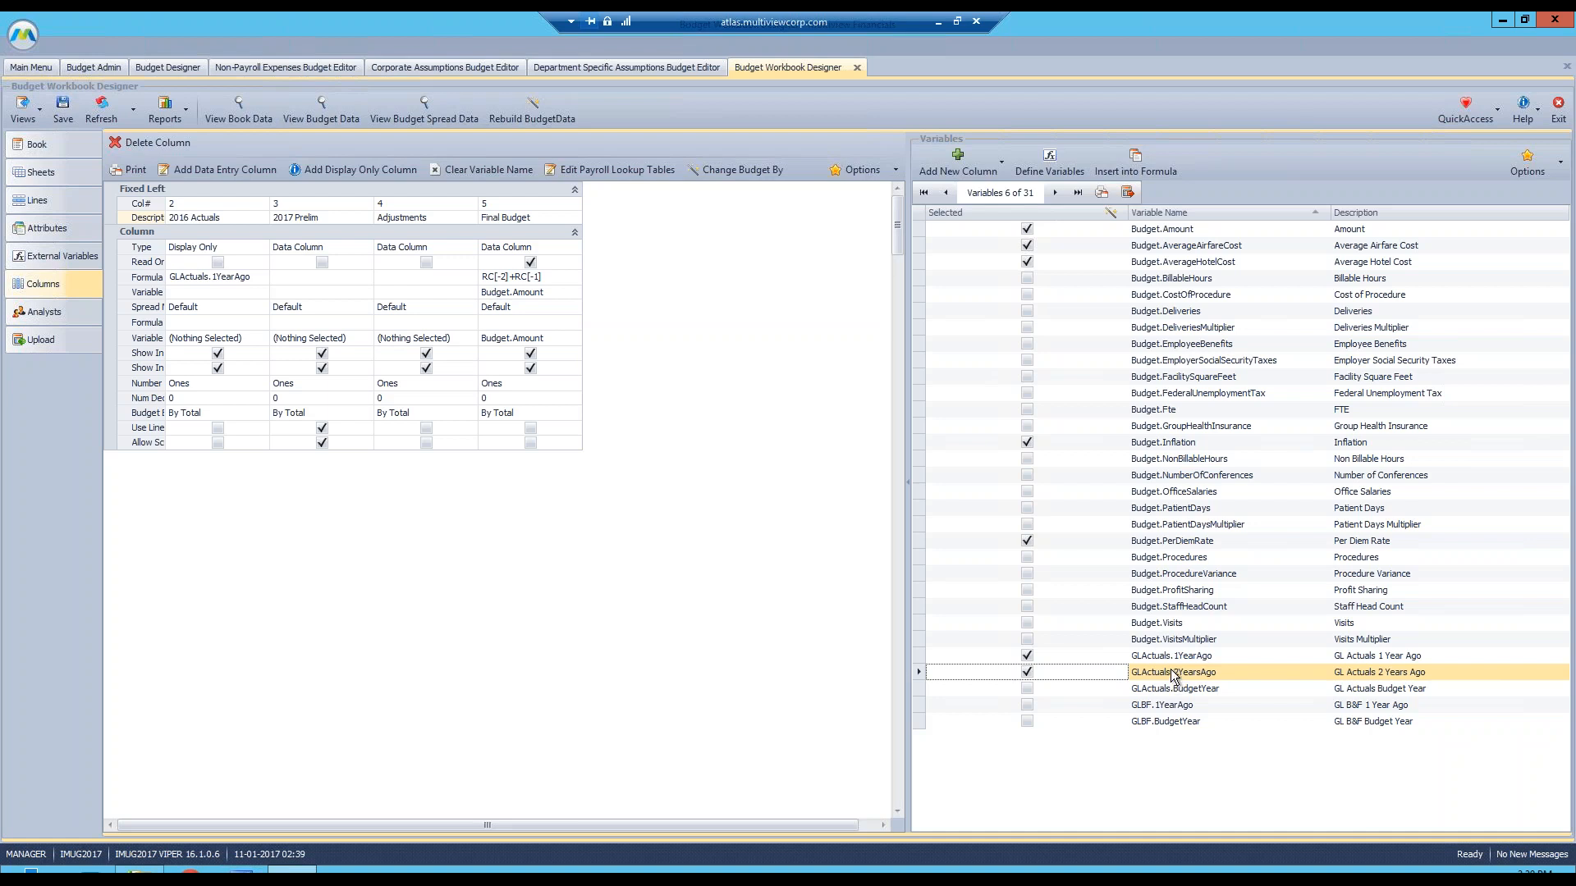
click(946, 164)
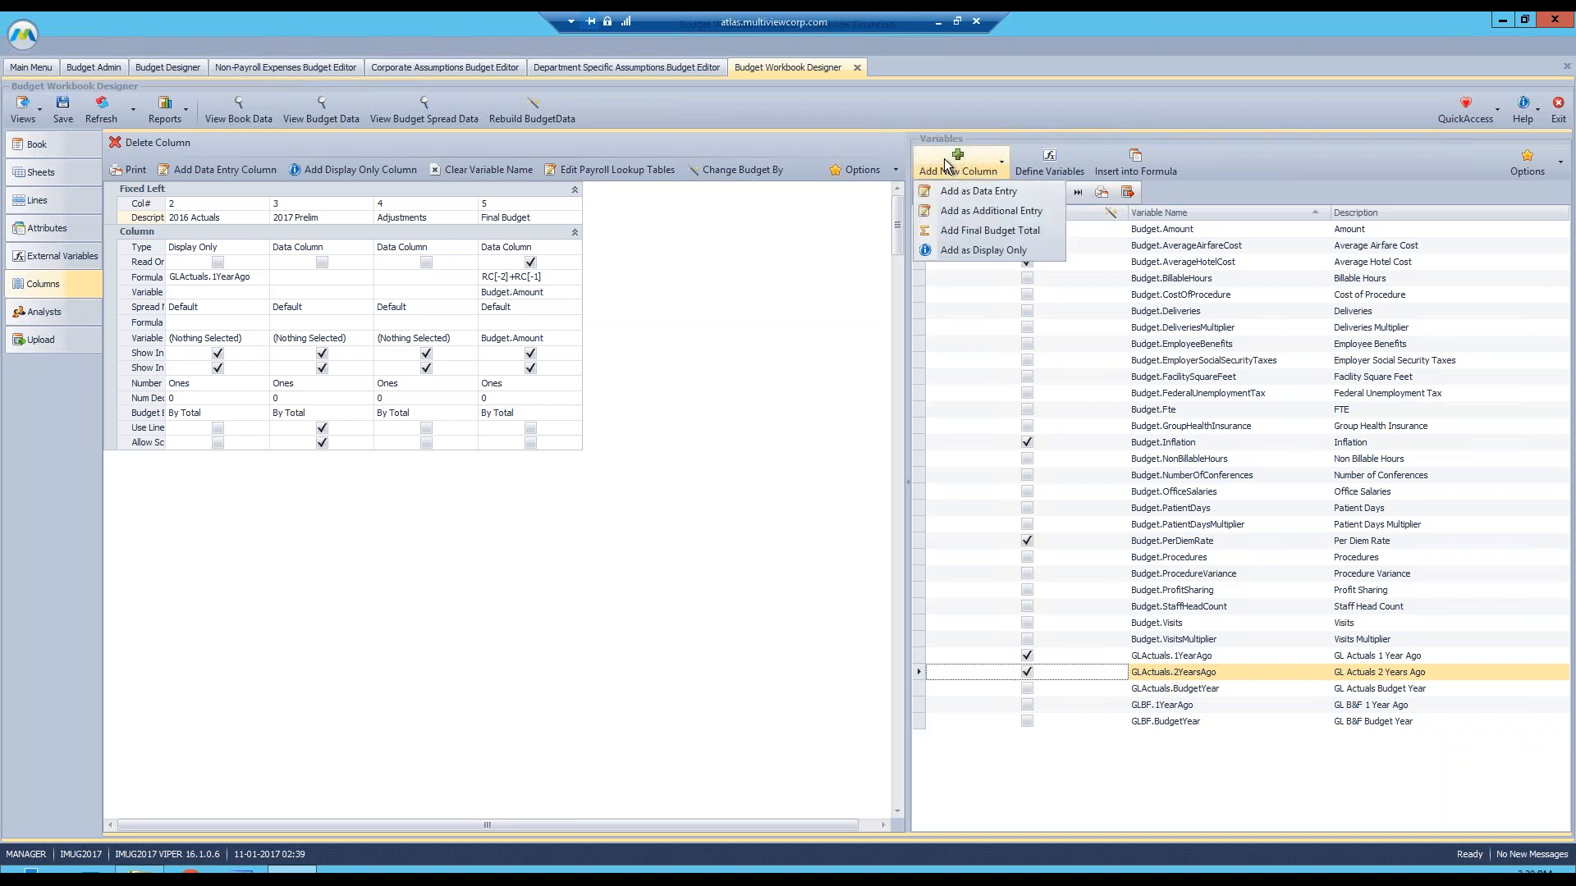
click(960, 250)
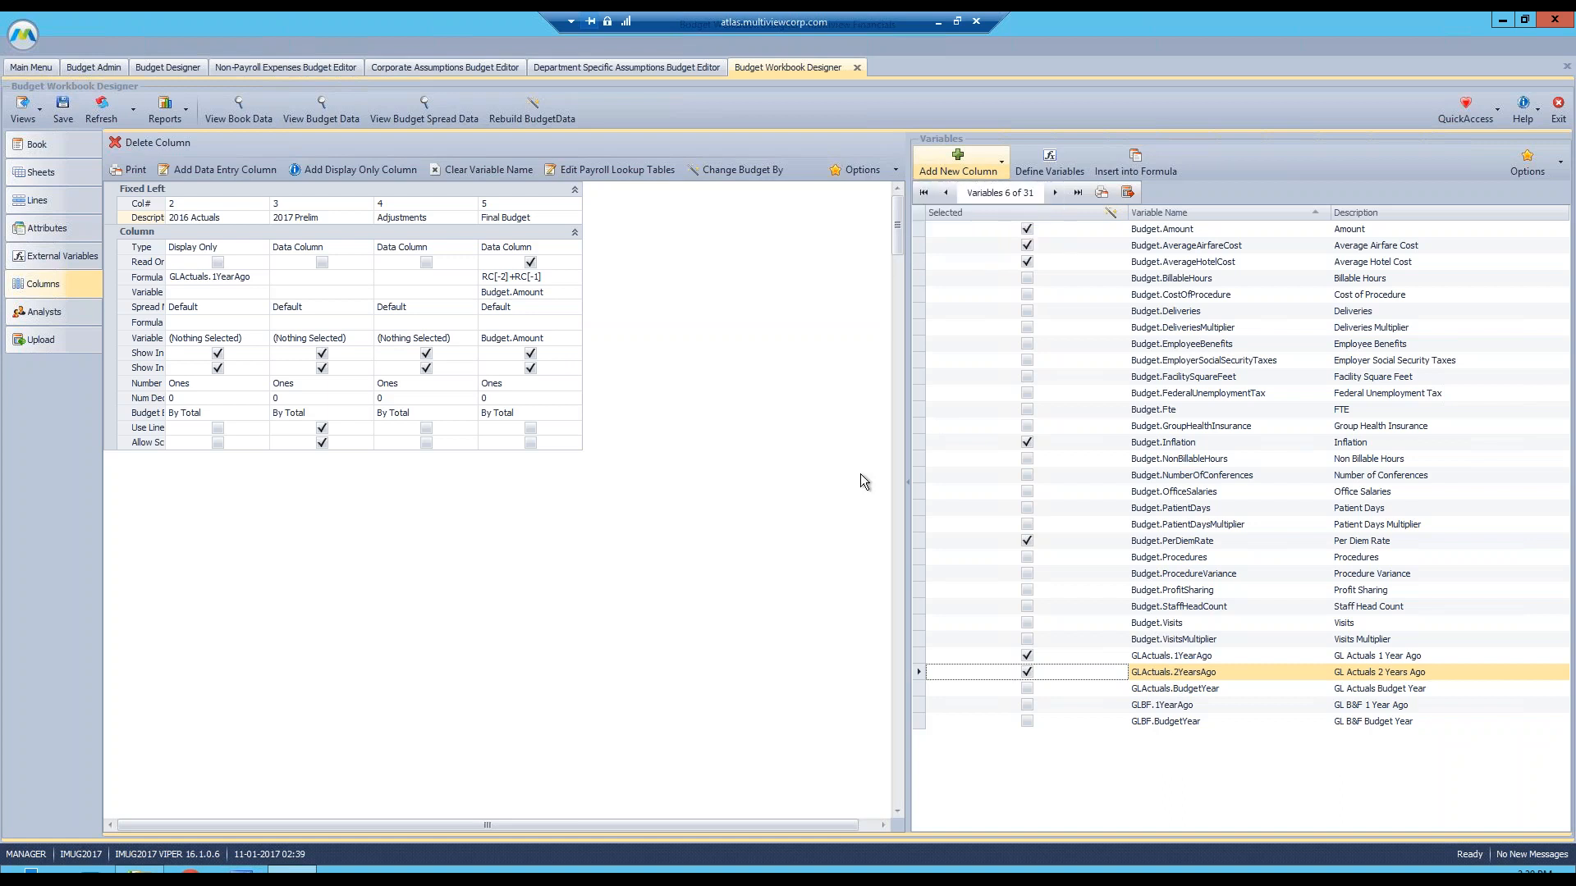
- Set the GL Actuals 2 Years Ago column's number to 1, save, and change its description to 2015 Actuals
click(587, 205)
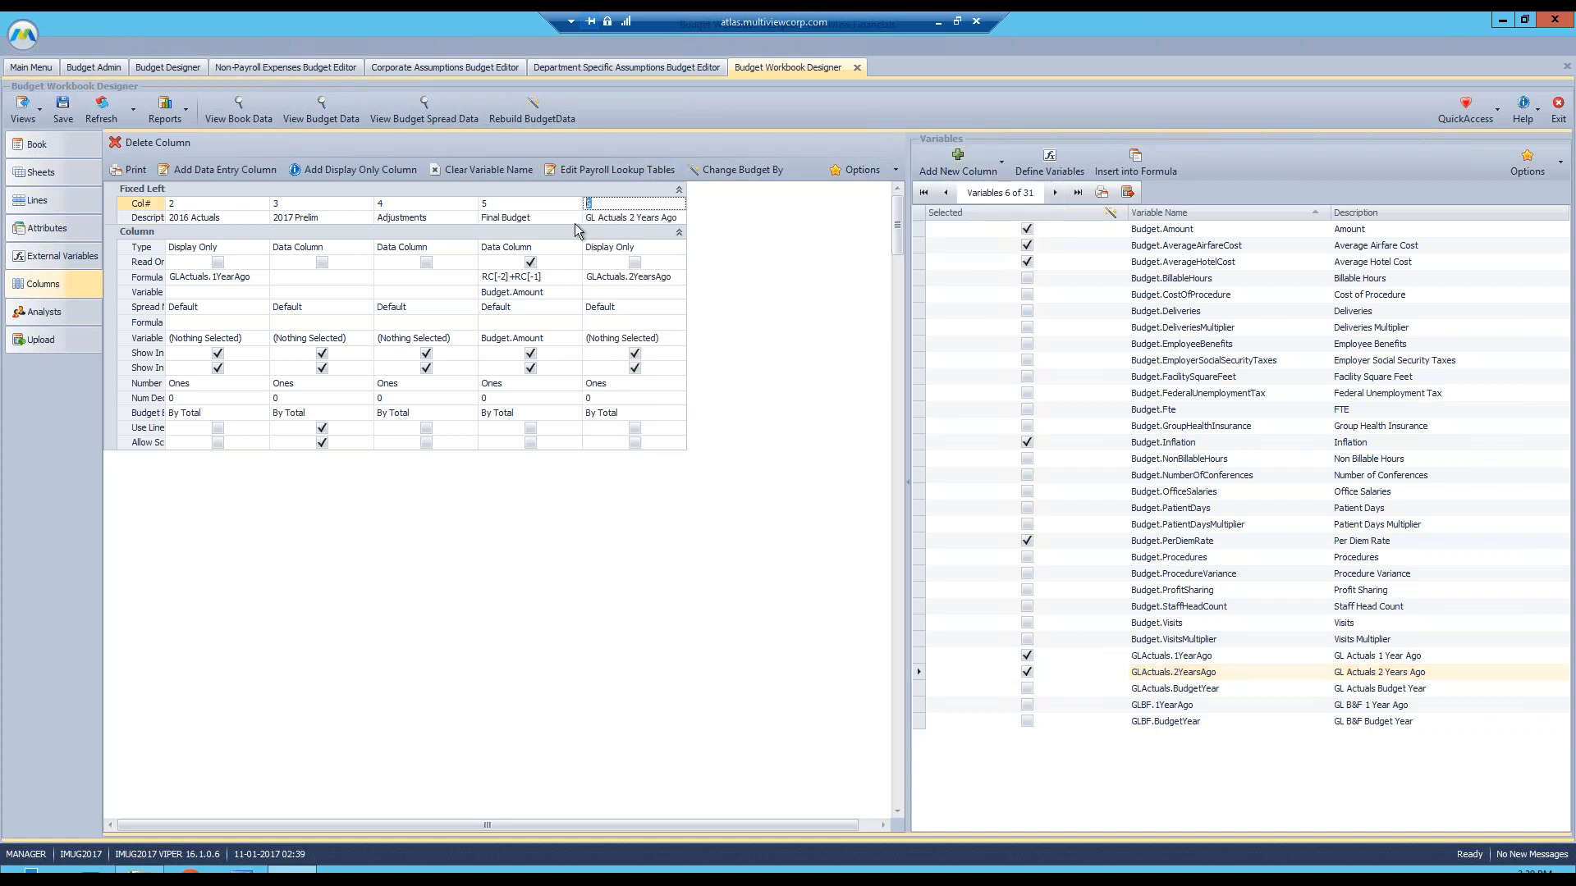
text(1)
click(62, 108)
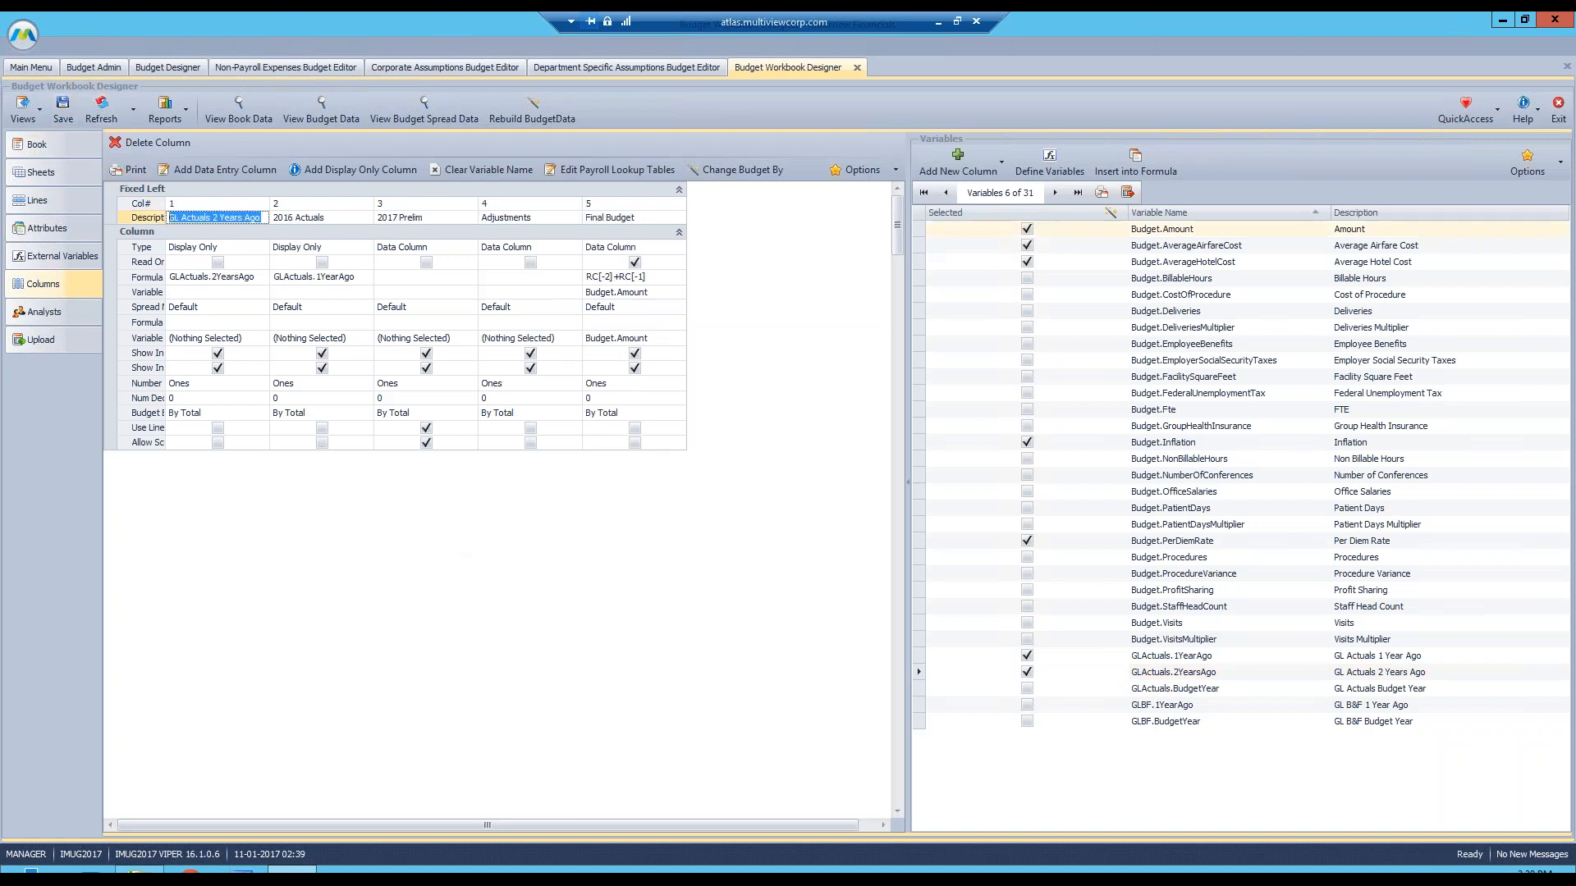
key(Delete)
text(2015 Actuals)
- Examine the GLActuals and GLBF variables and the column types available for adding GLBF.1YearAgo
click(1169, 657)
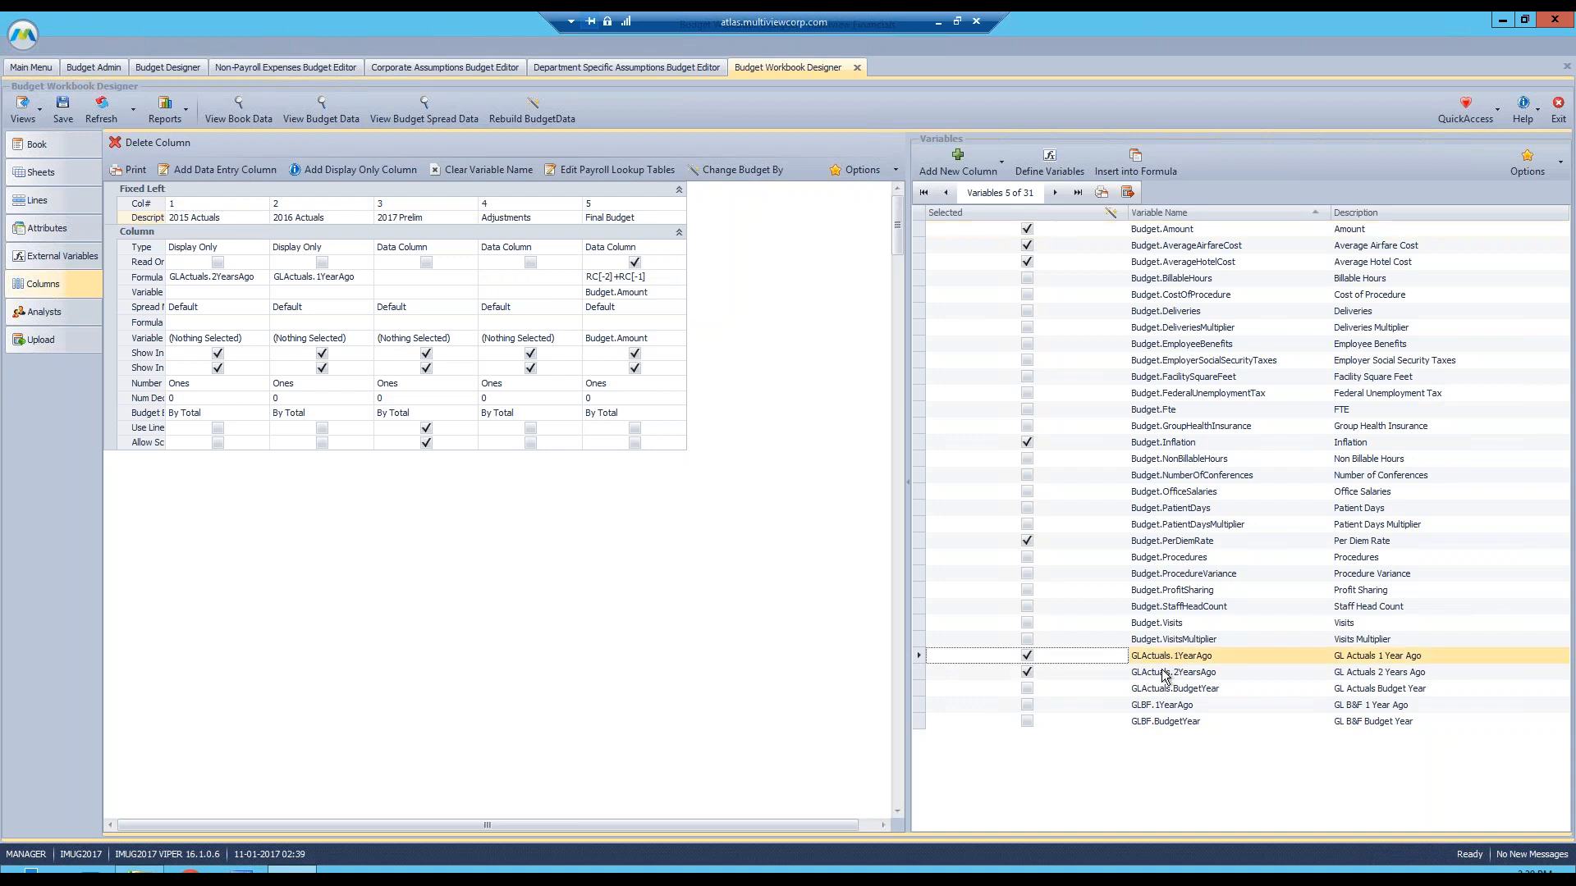
click(1162, 674)
click(1162, 691)
click(1154, 708)
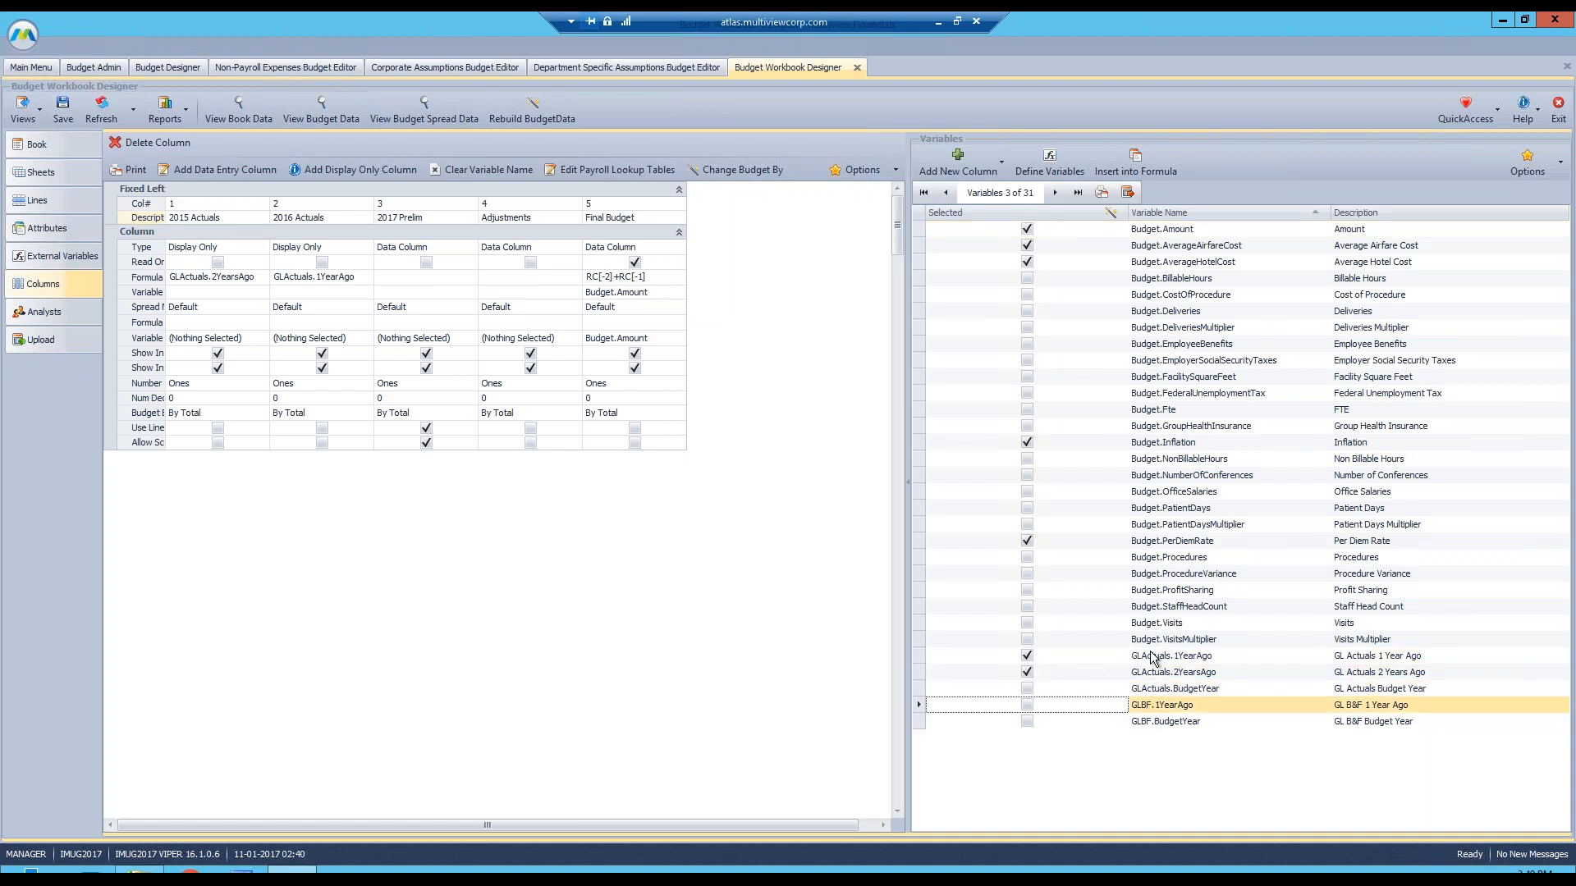
click(958, 164)
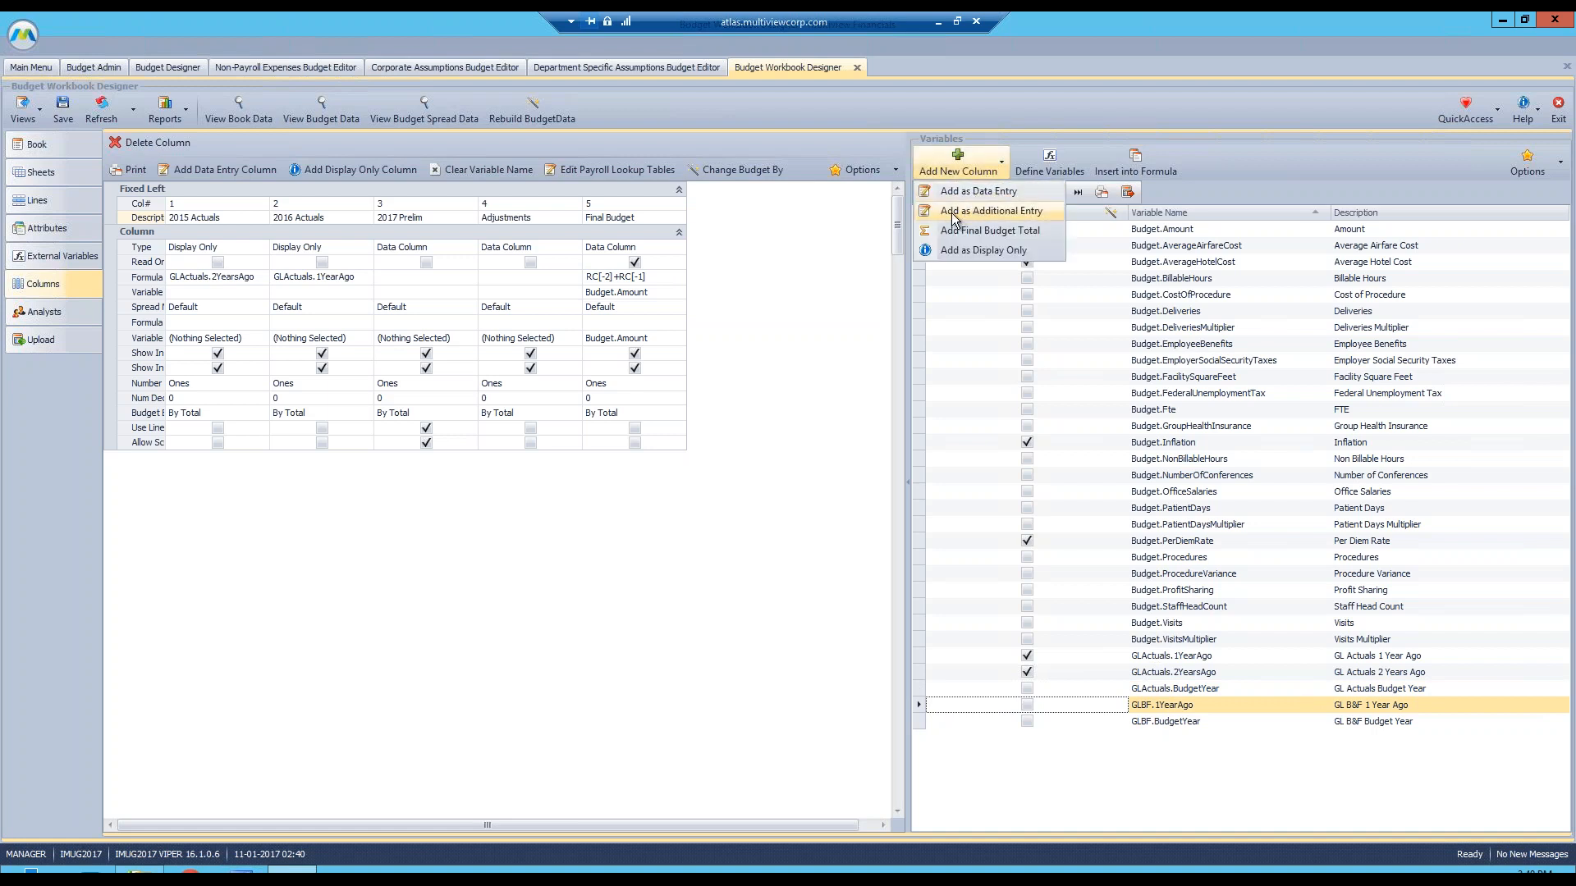
click(1008, 256)
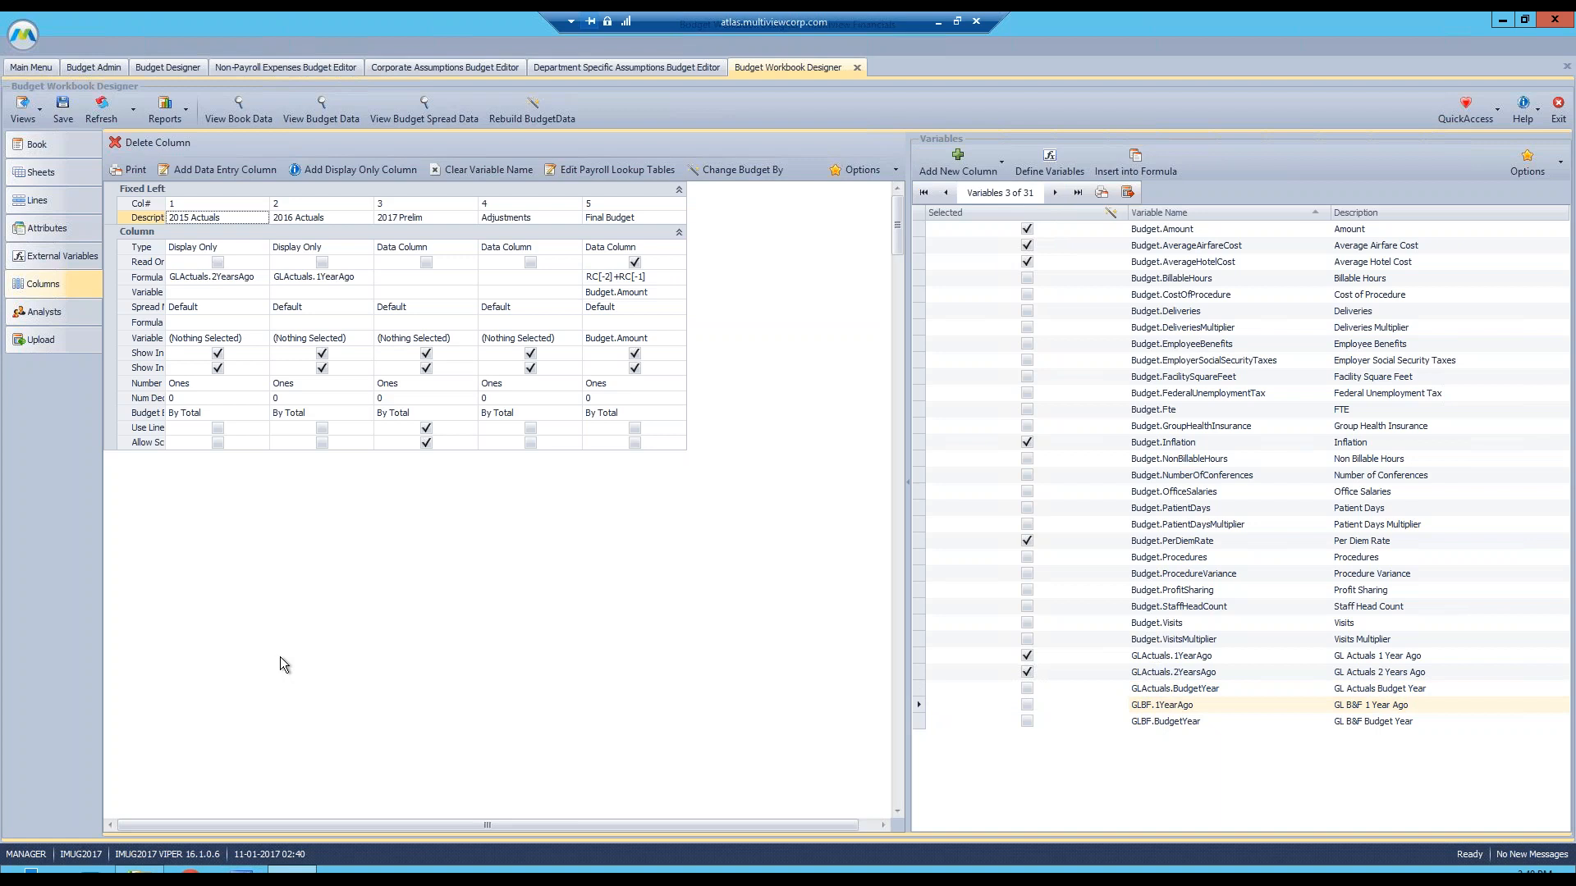
- Show the Analyst User Id field for the workbook's coordinators and return to the general book settings
click(83, 312)
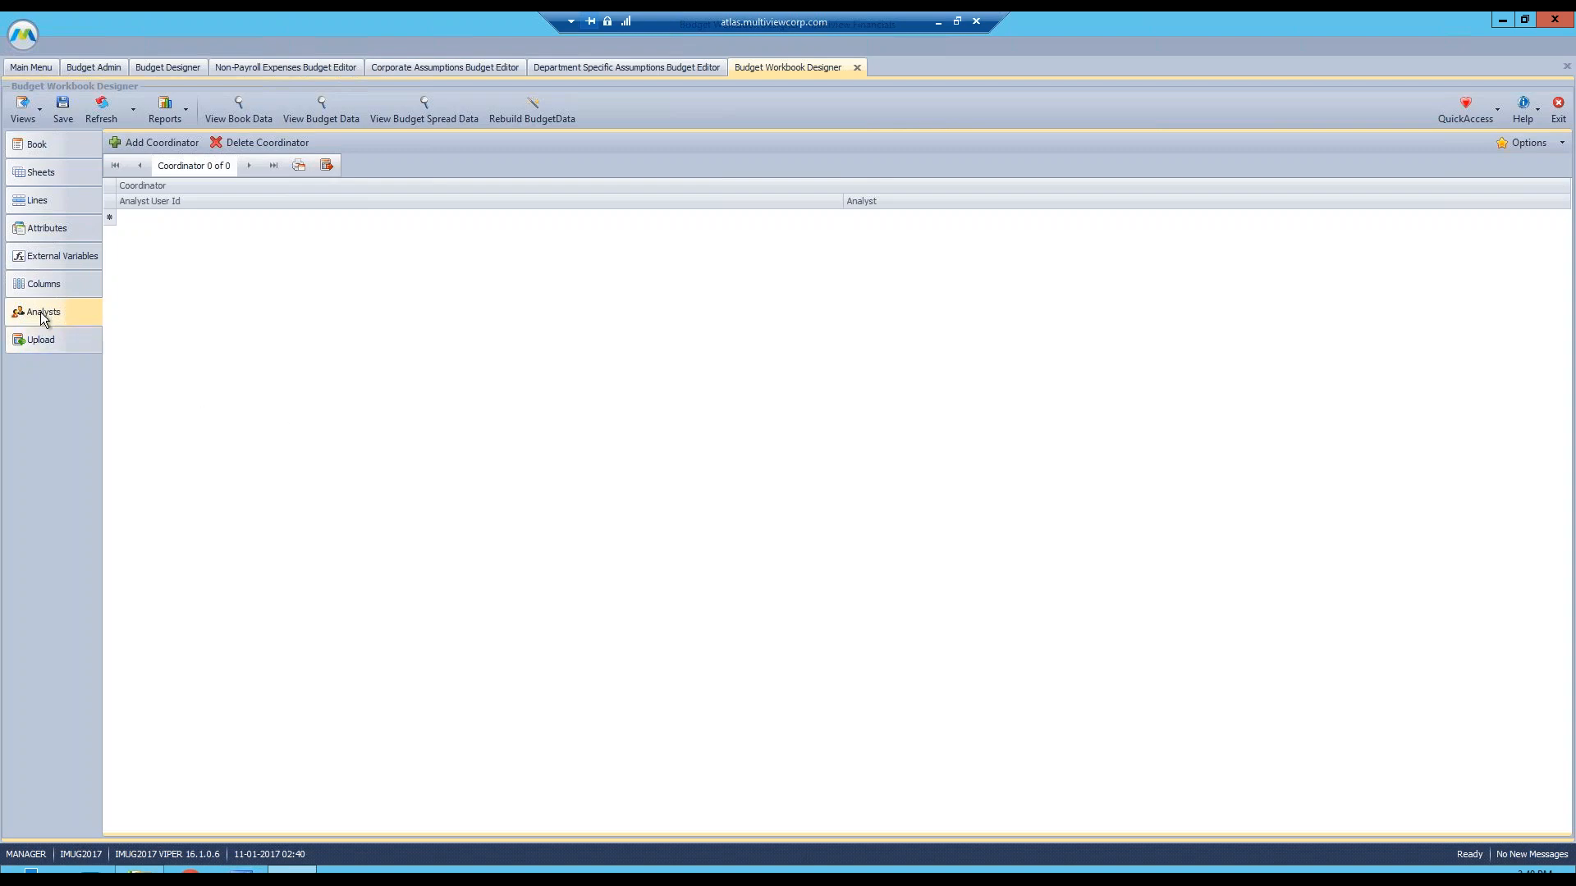
click(143, 219)
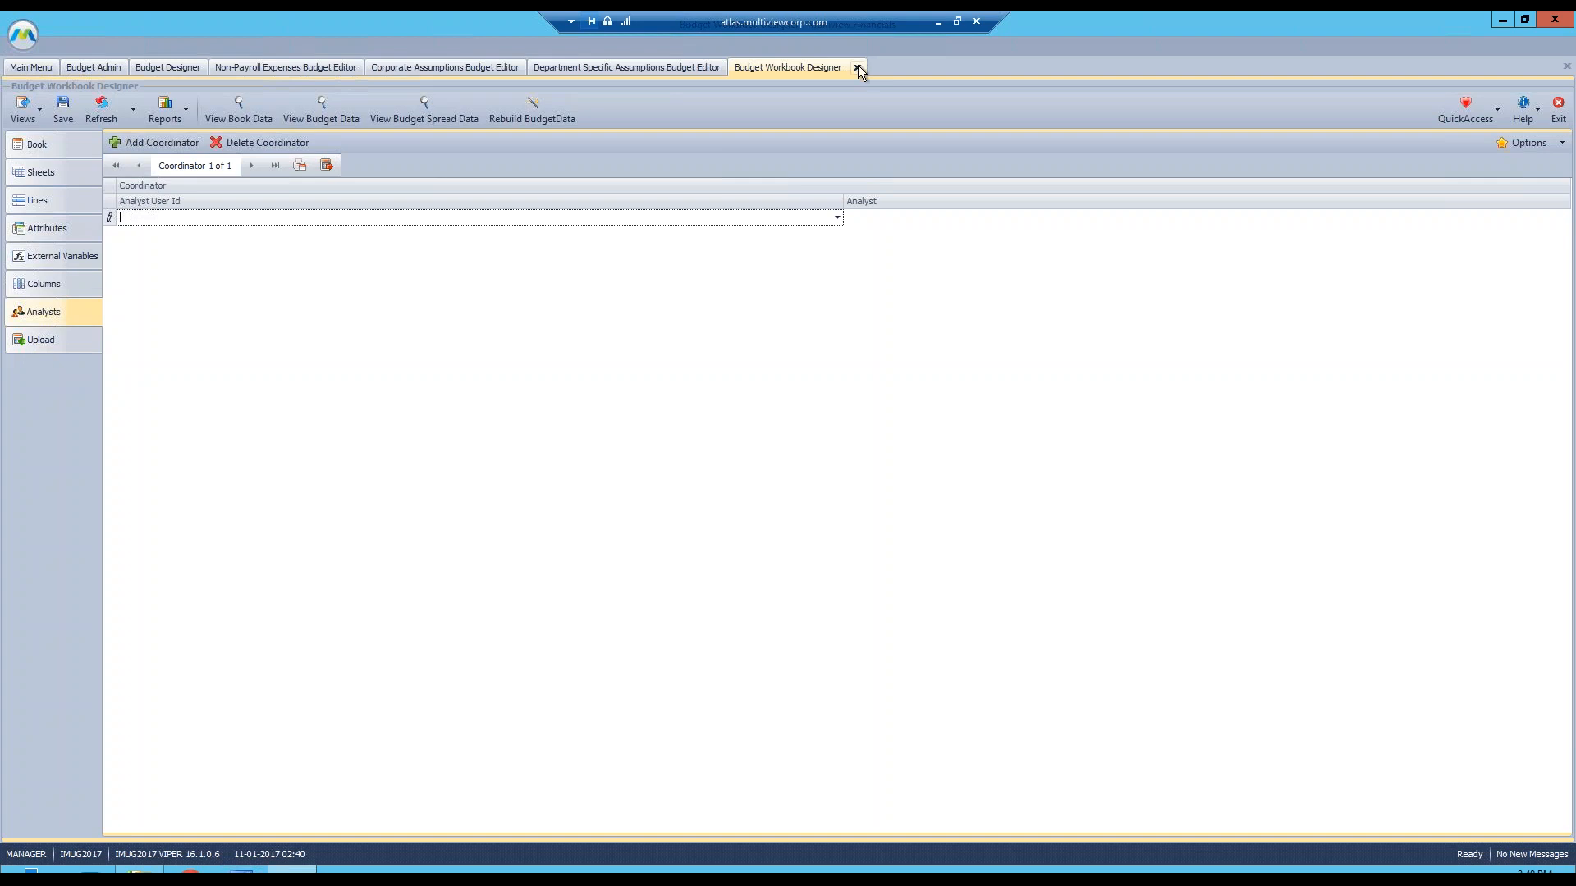
click(66, 147)
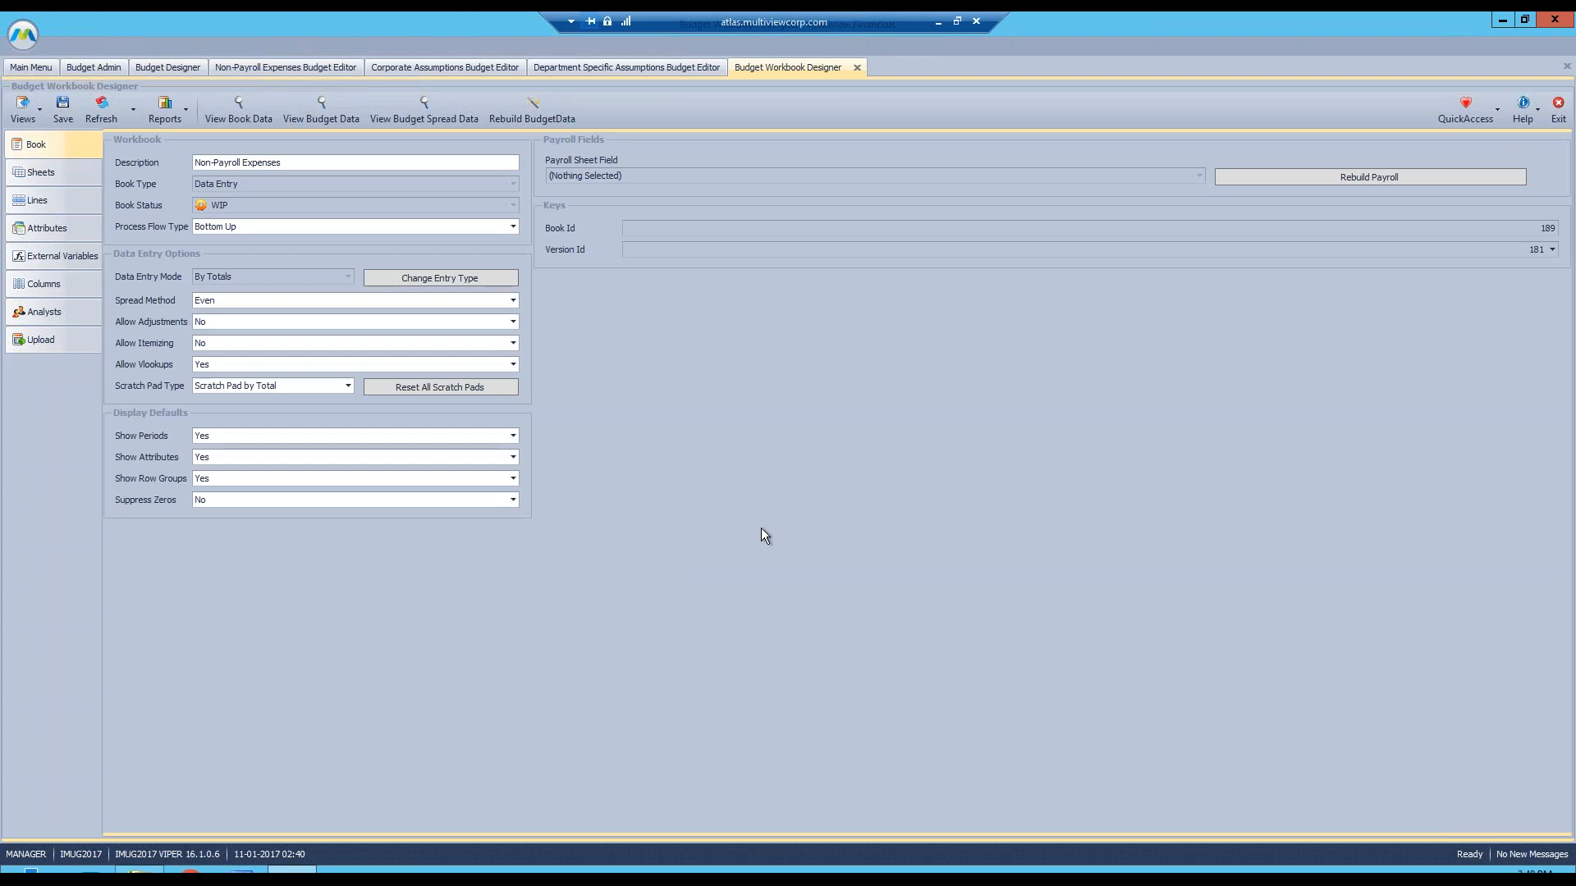
- Close the workbook design and the Department Specific Assumptions, Corporate Assumptions and Non-Payroll Expenses editors
click(857, 67)
click(762, 475)
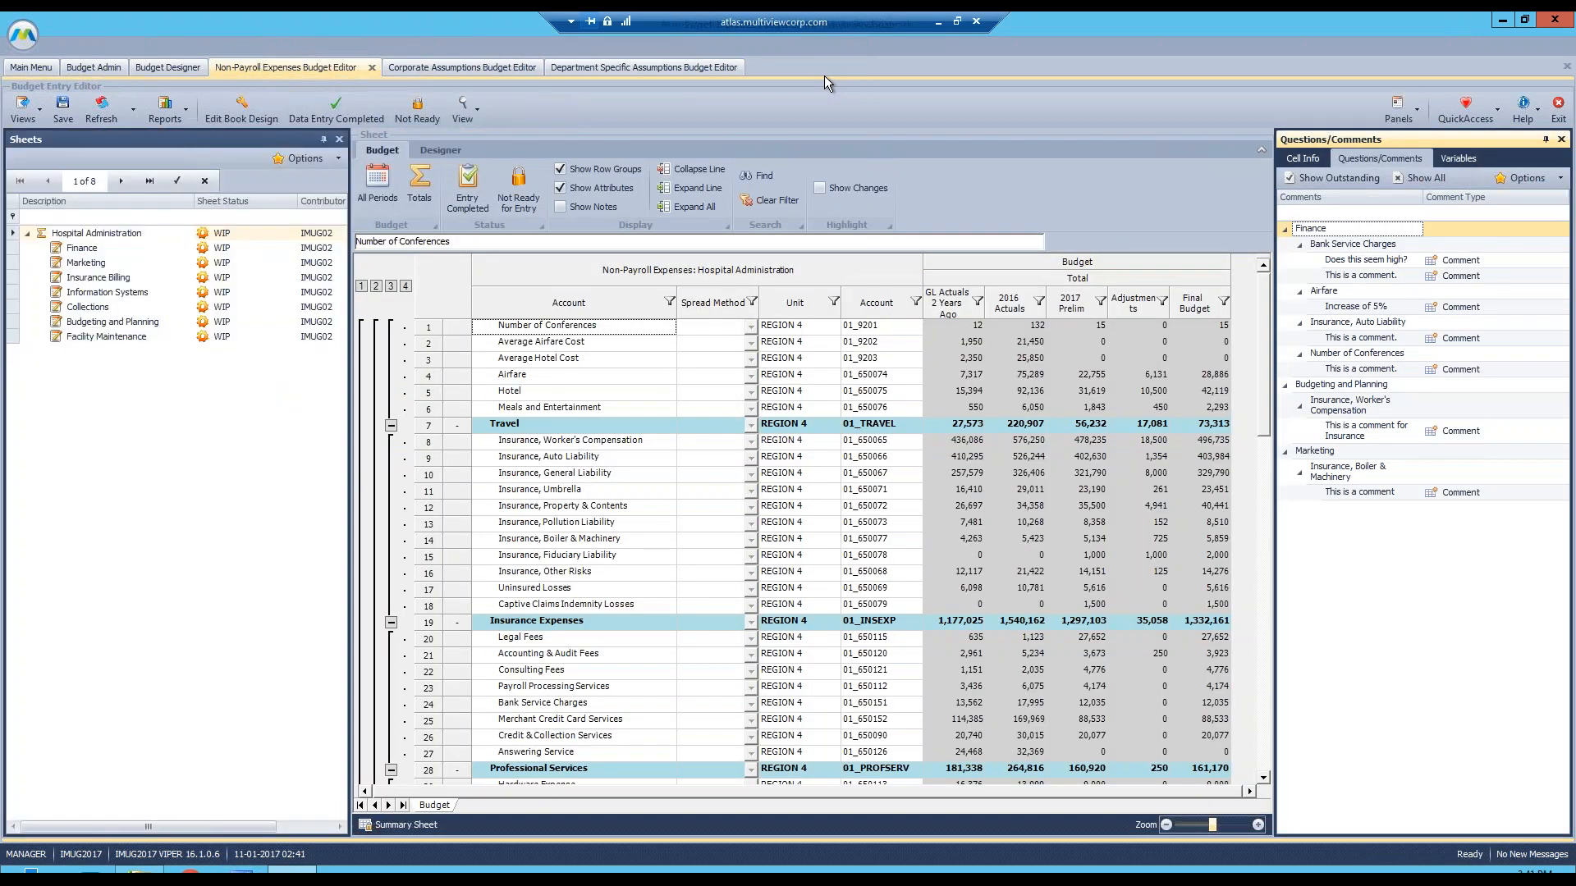
click(712, 71)
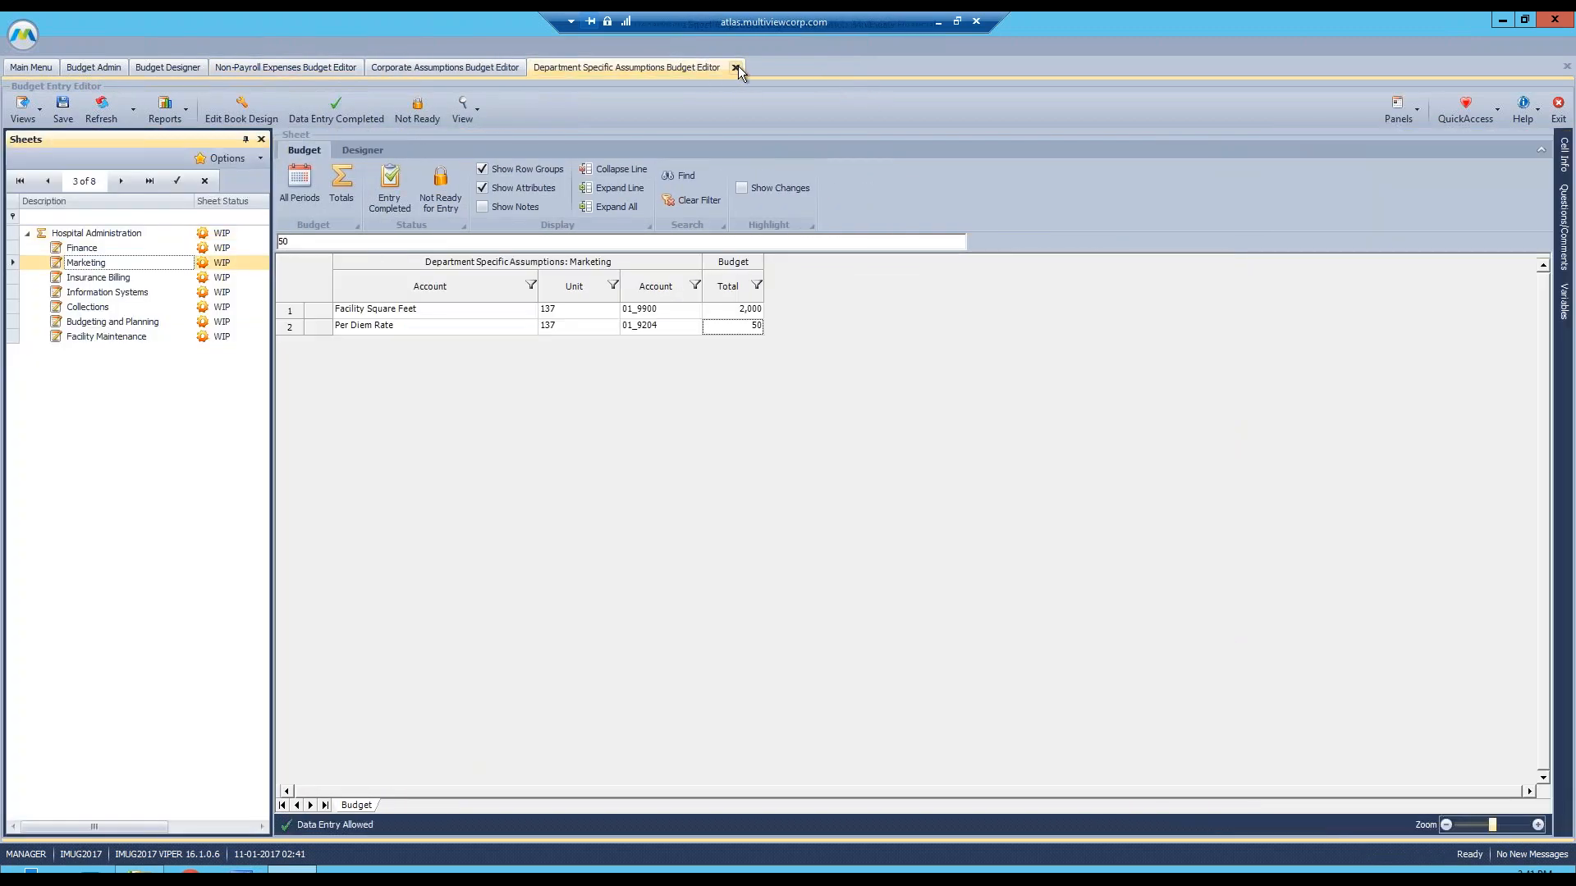
click(736, 68)
click(533, 67)
click(534, 67)
click(317, 66)
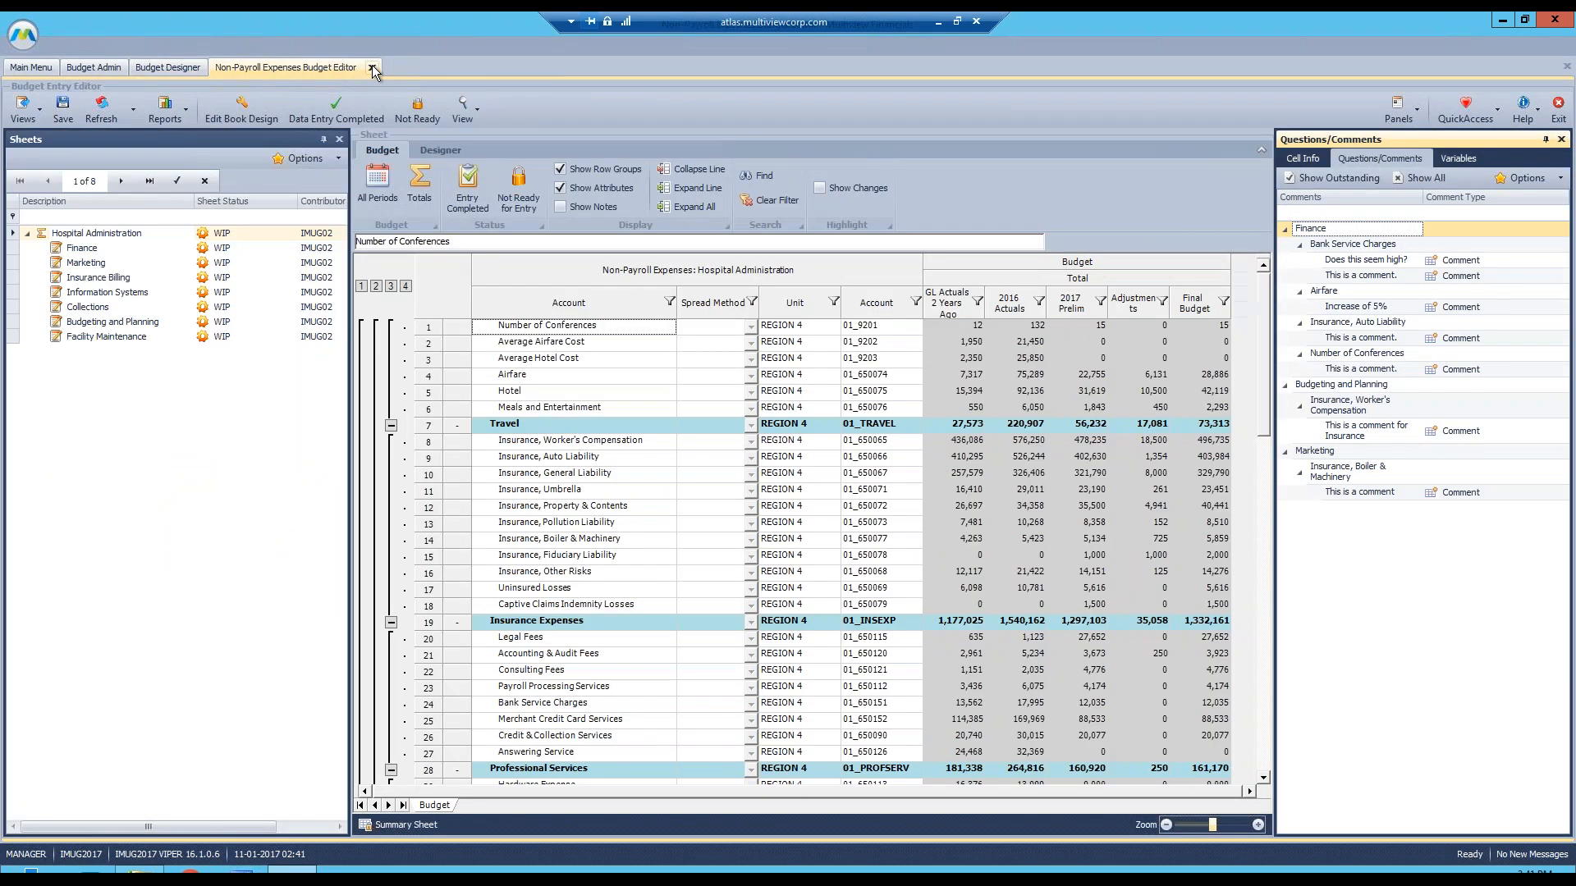
click(371, 67)
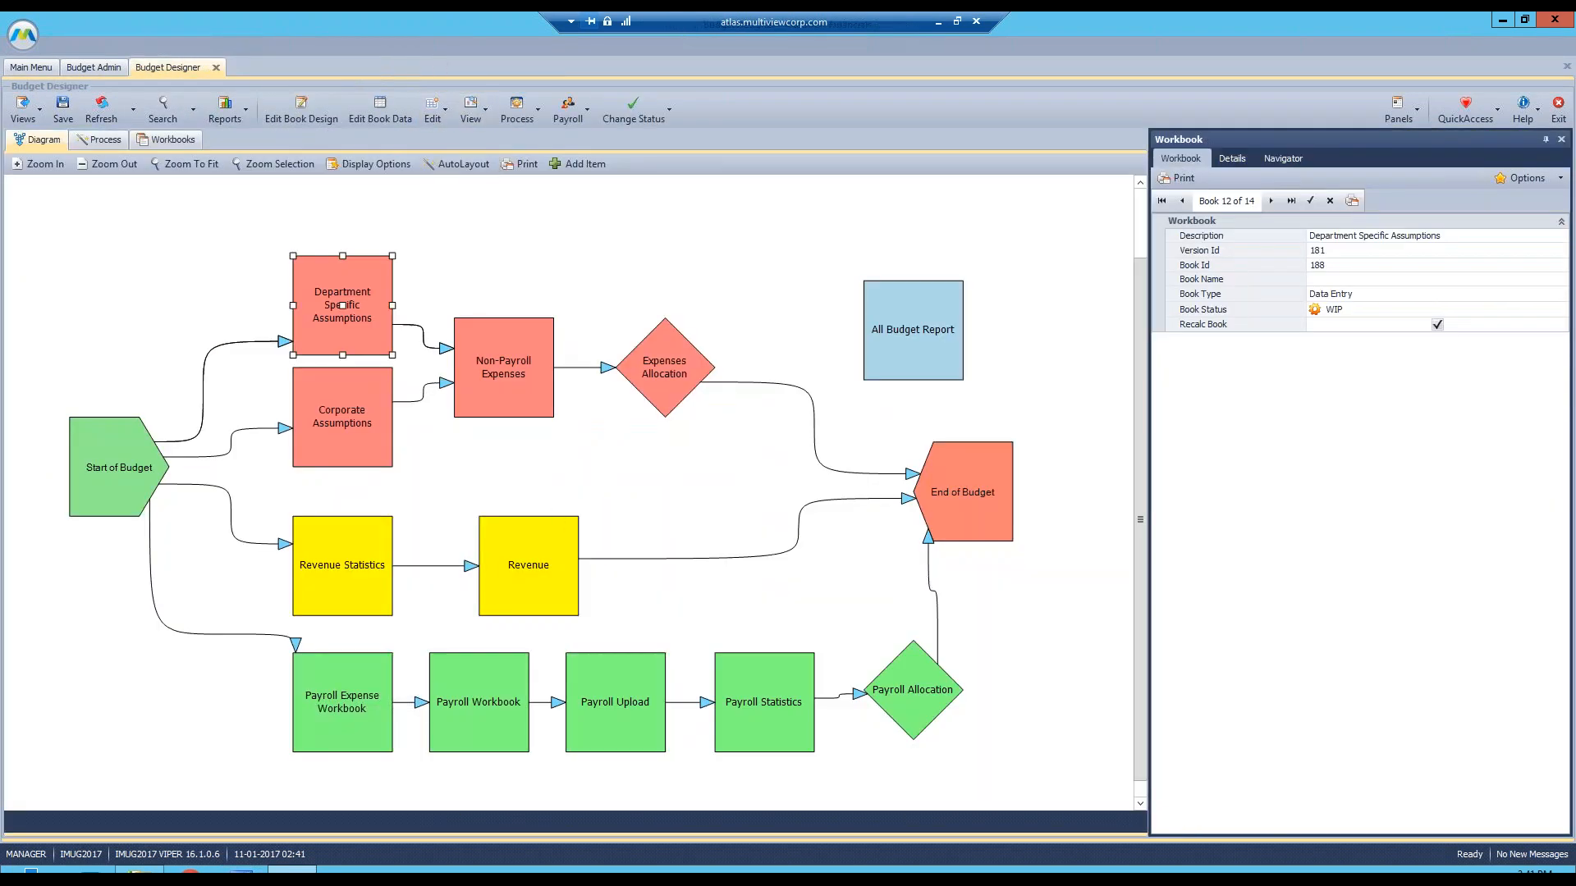
- Open the Revenue workbook's budget data and set the Intensive Care - Coronary sheet's status to WIP
click(519, 560)
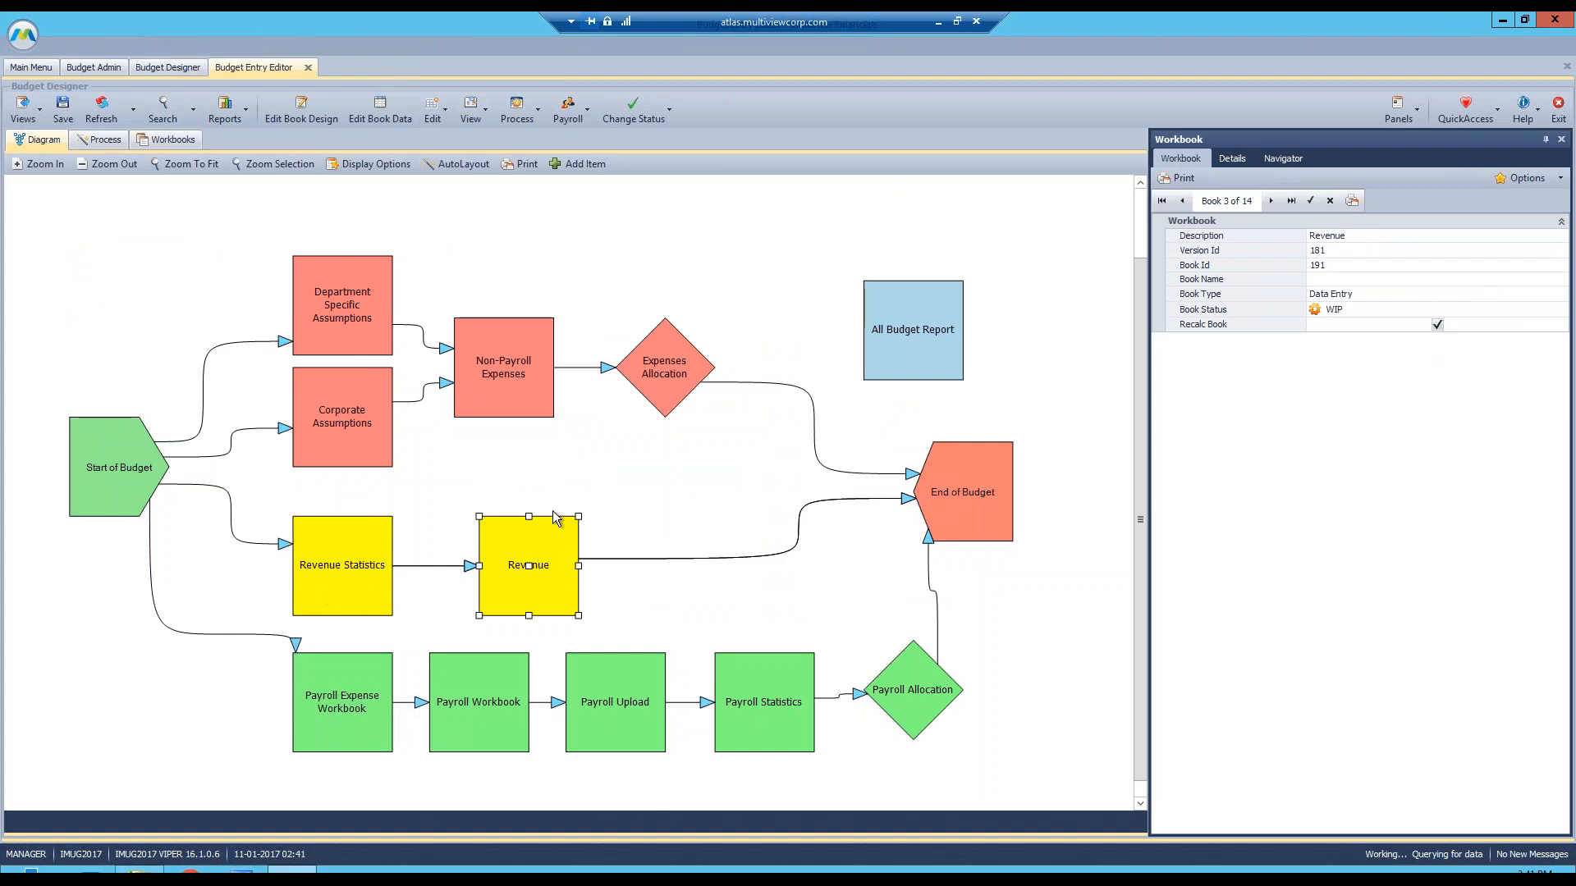
double_click(550, 556)
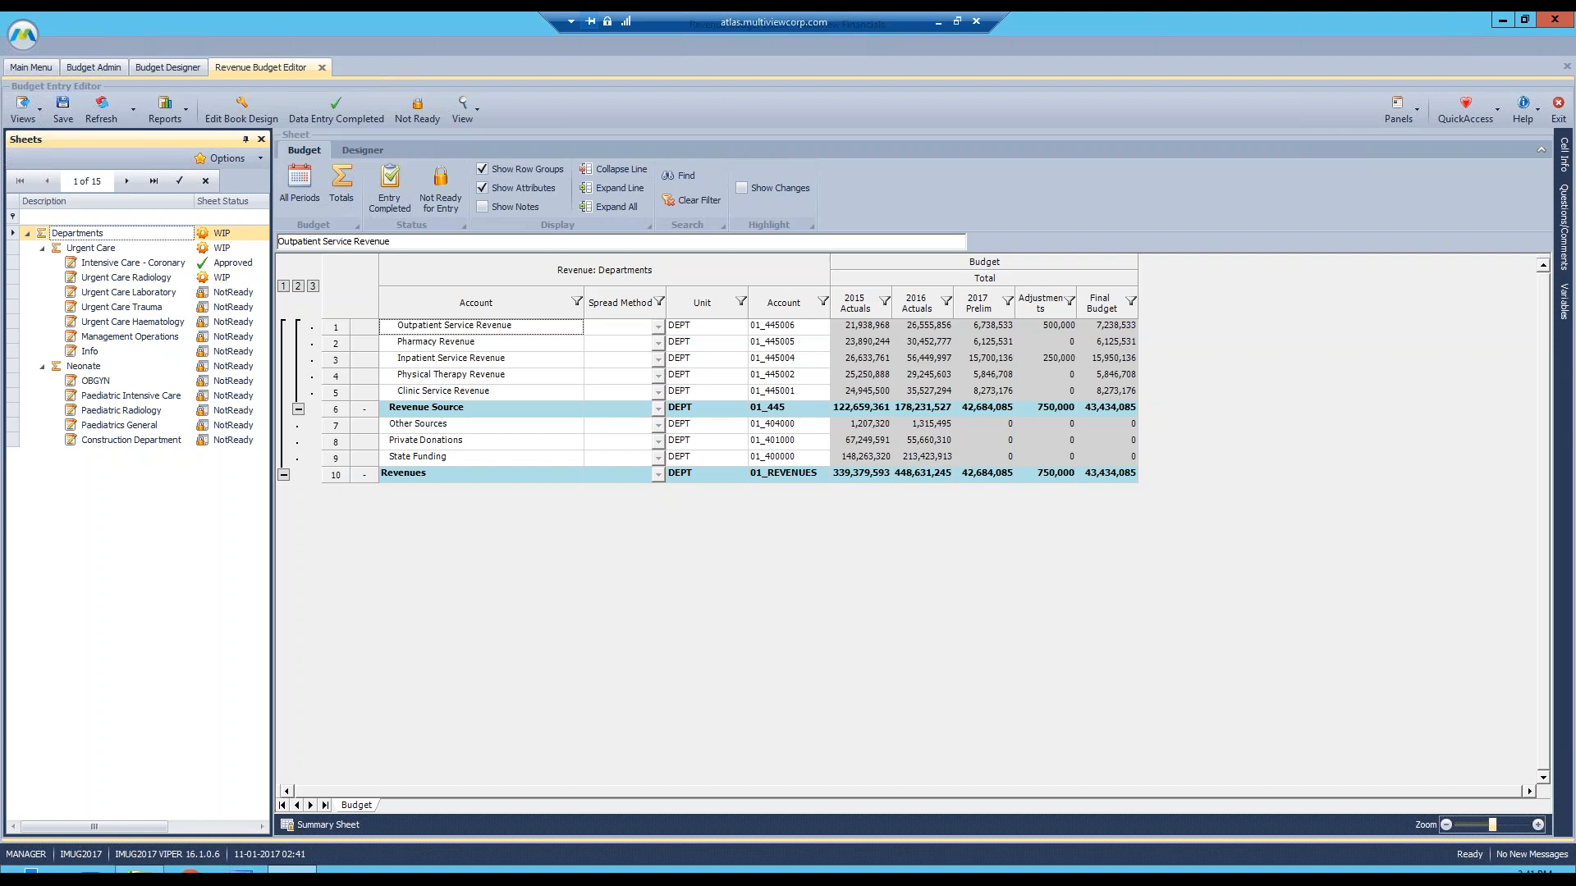
click(147, 263)
click(213, 264)
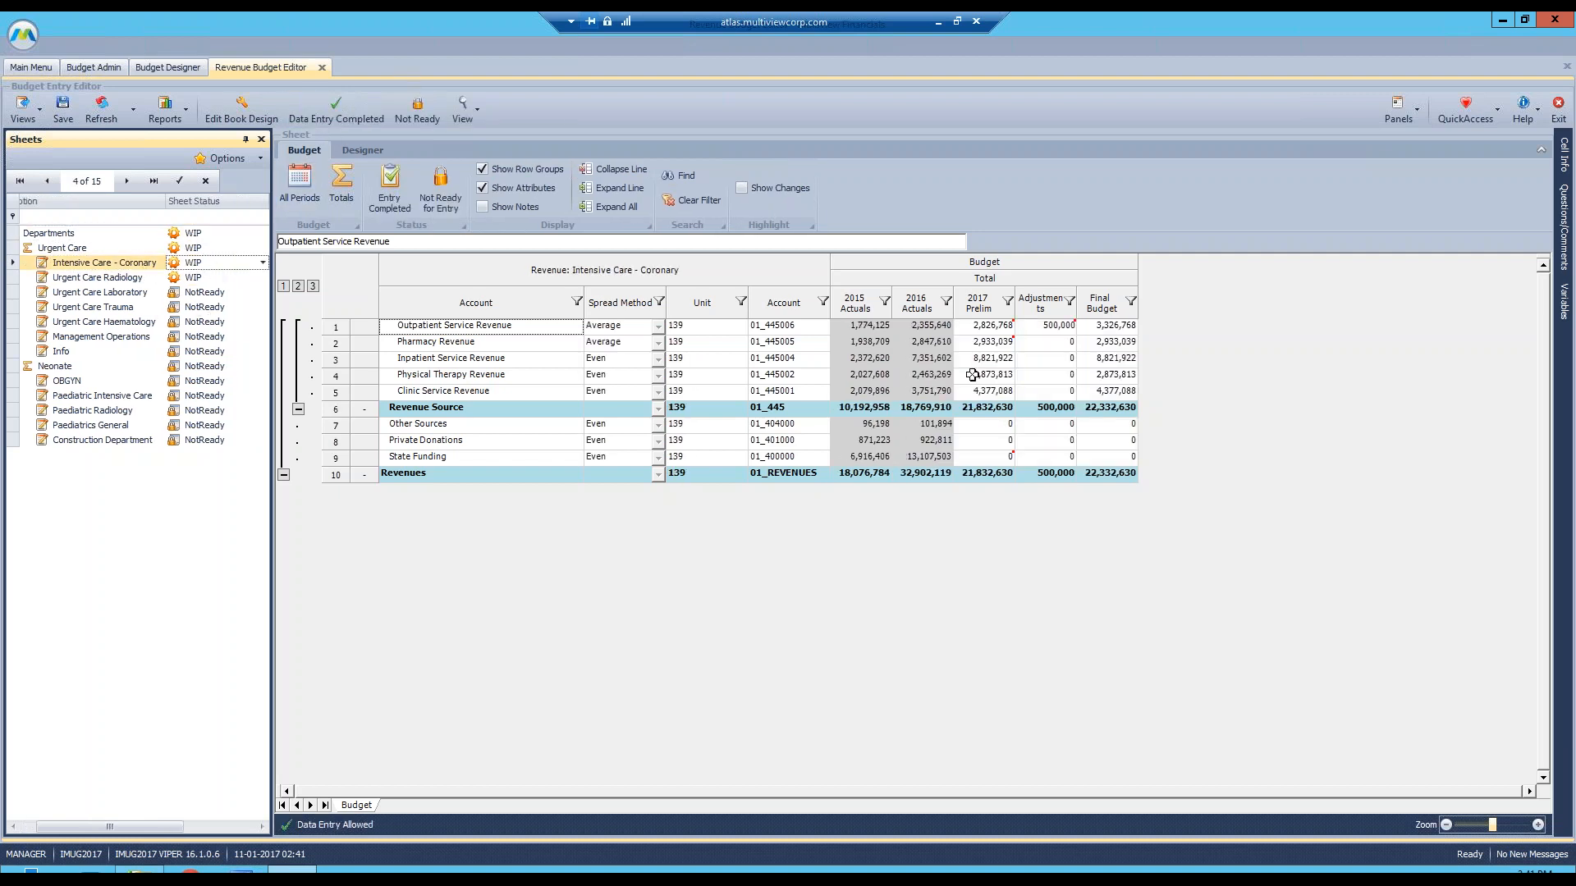
- Examine the 2017 Prelim formula for Outpatient Service Revenue, highlighting its Budget.PatientDaysMultiplier variable
click(992, 329)
click(991, 340)
click(986, 325)
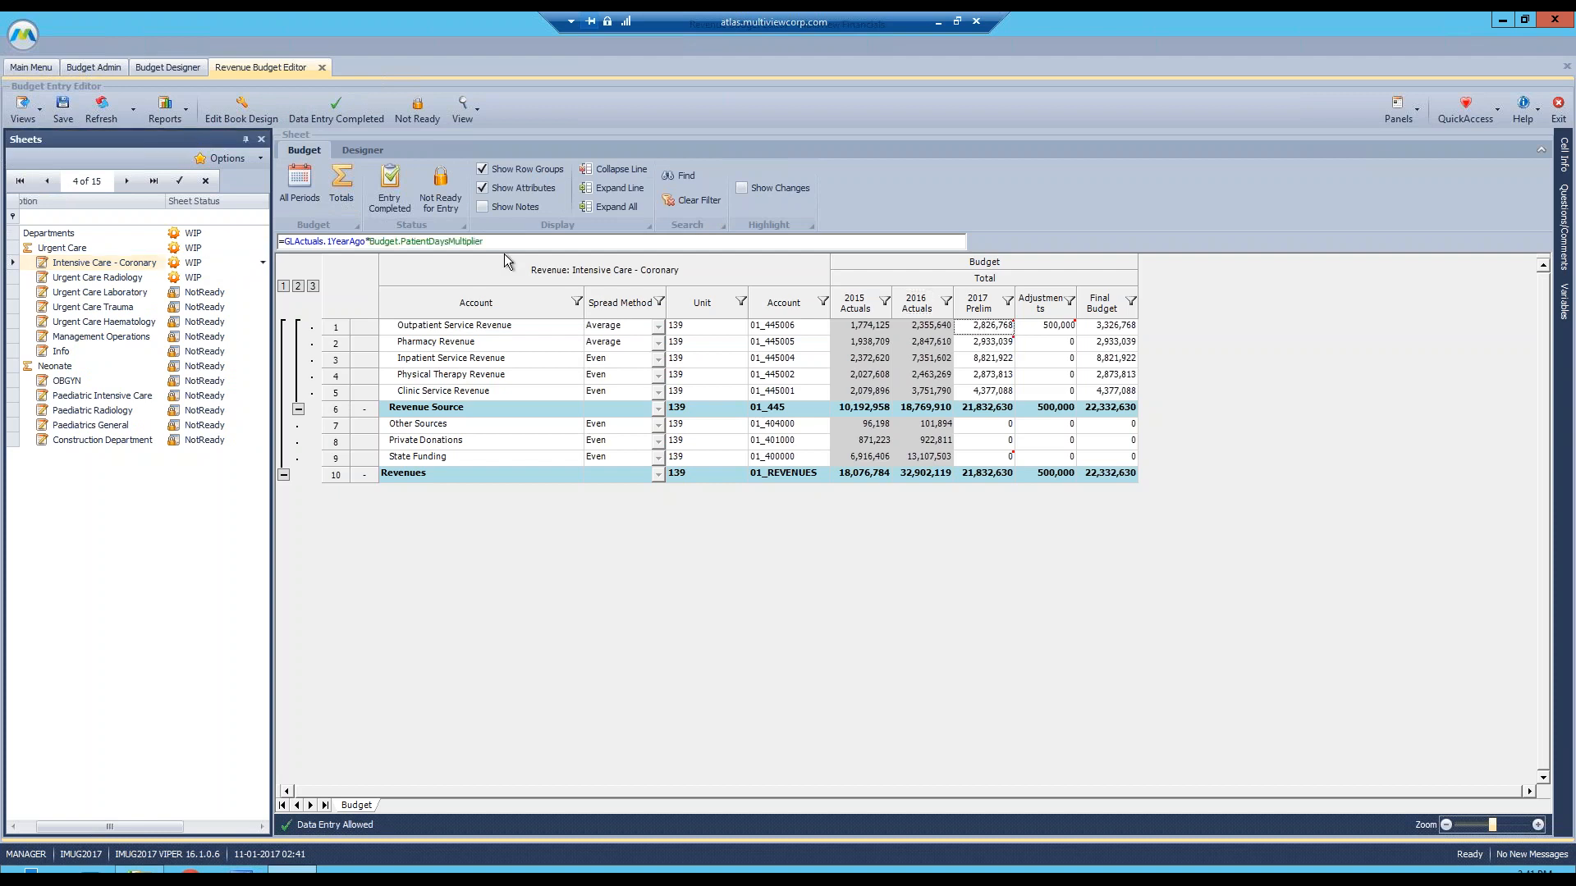
click(433, 241)
double_click(433, 242)
drag(434, 241, 471, 243)
click(287, 242)
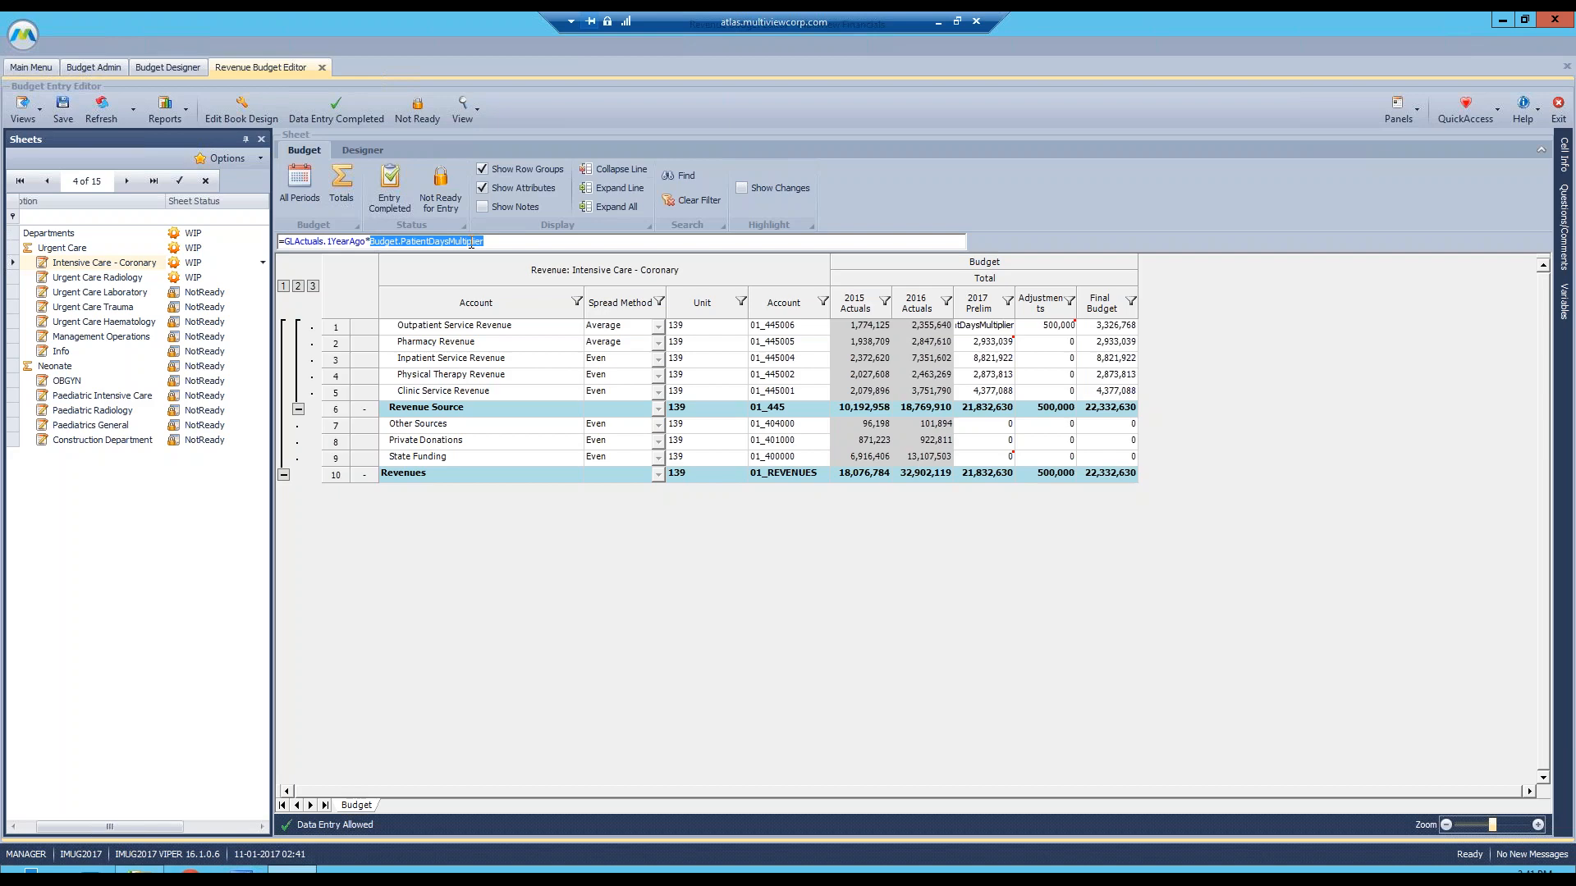
click(486, 241)
drag(402, 241, 447, 242)
click(447, 242)
- Open the Revenue Statistics workbook from the budget diagram and display its Intensive Care - Coronary sheet
click(156, 69)
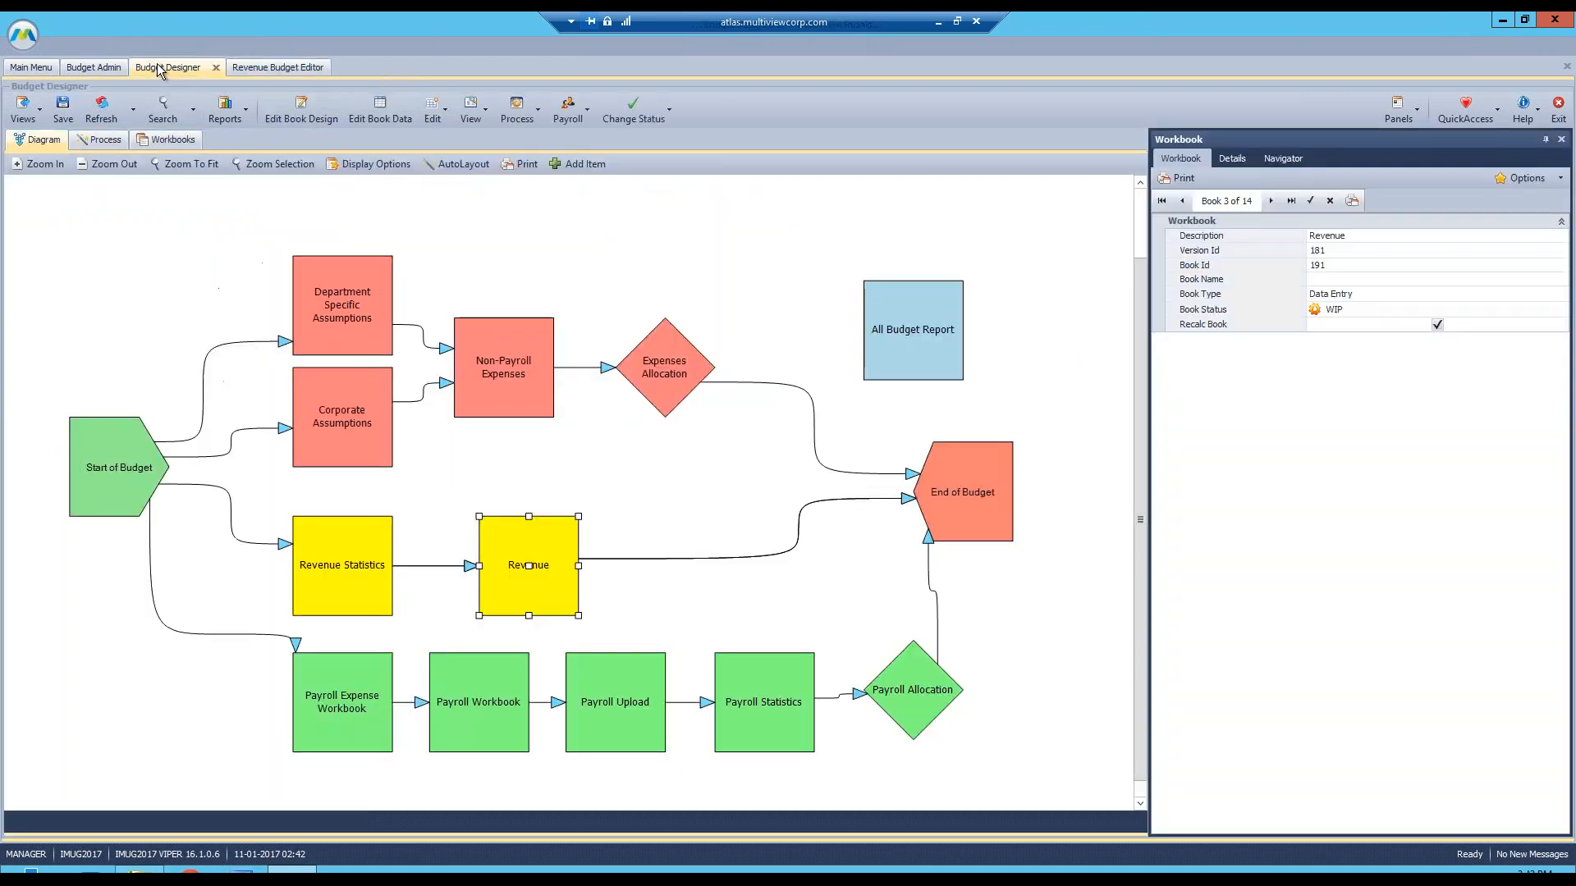
click(320, 592)
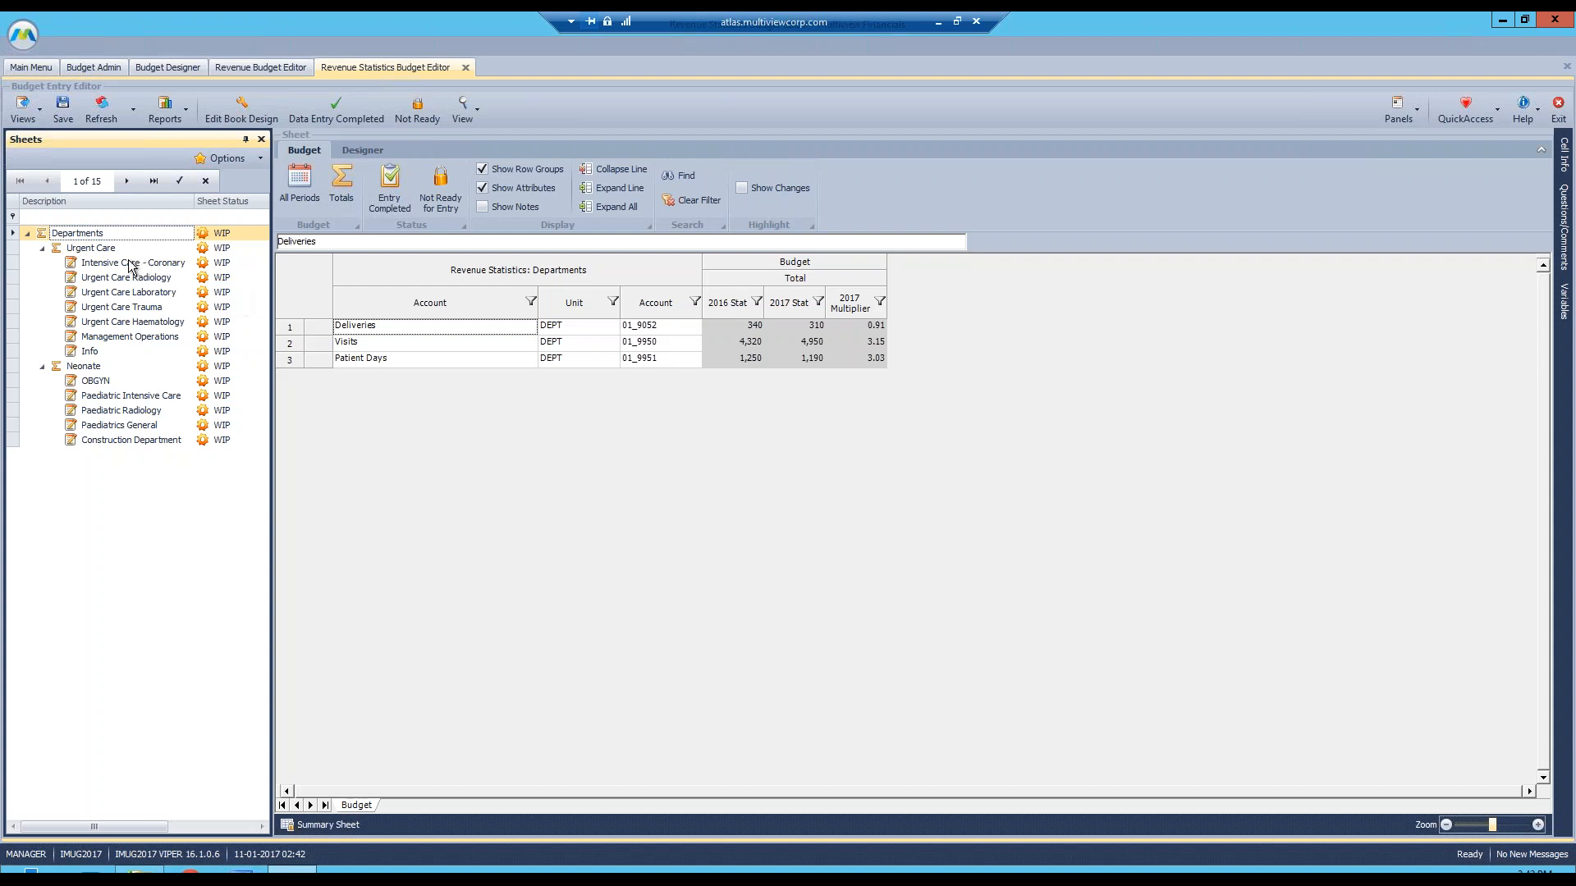
click(151, 264)
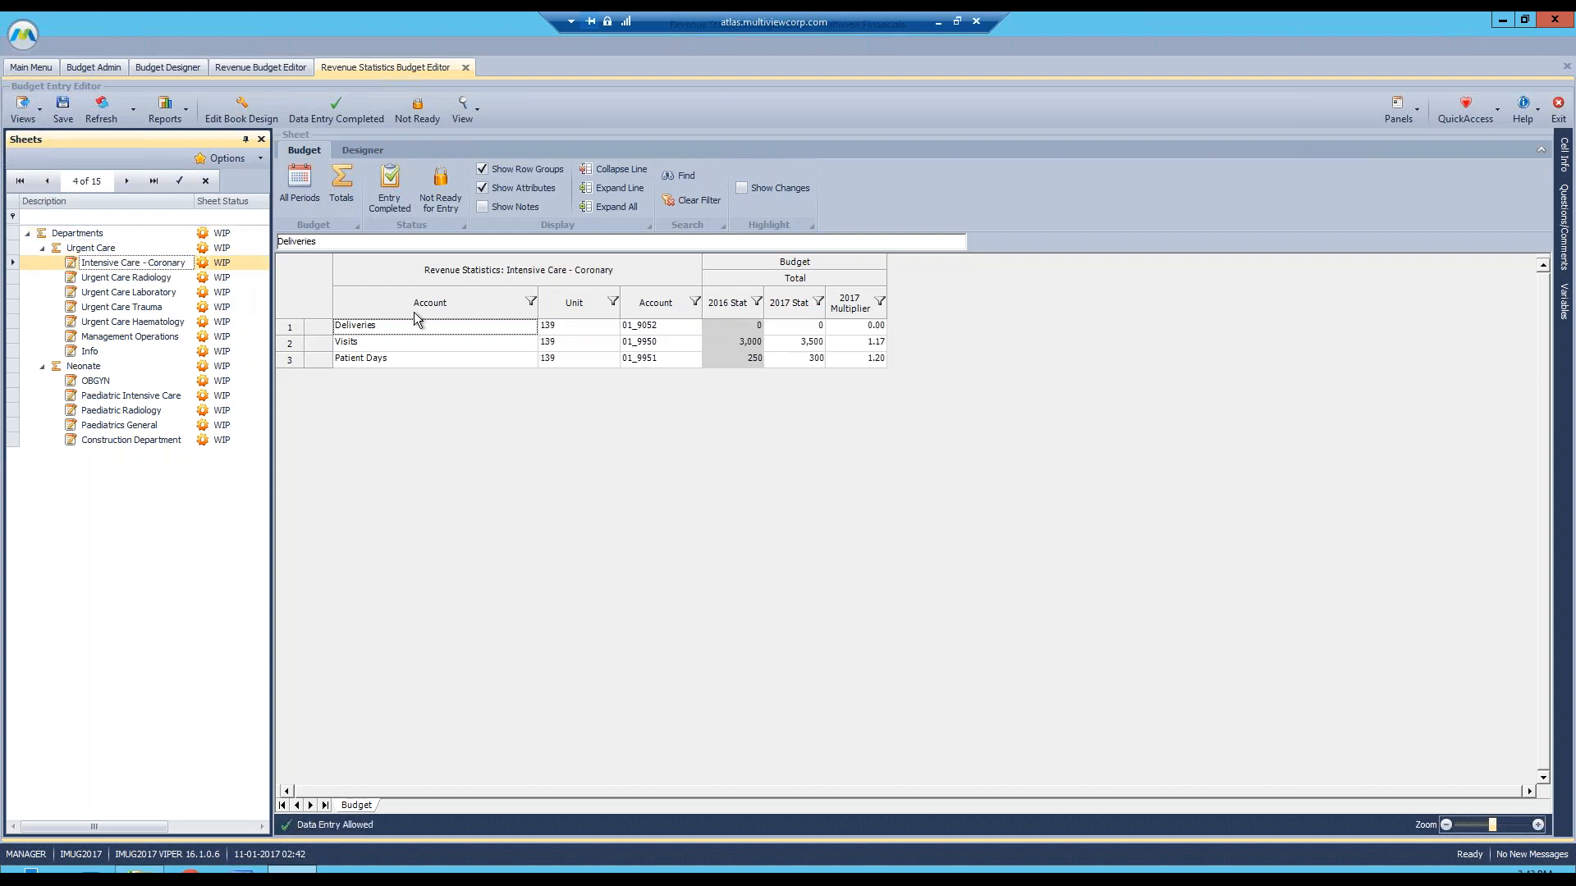
- Review the 2016 Stat column and the Visits row's 2016 Stat, 2017 Stat and 2017 Multiplier cells
click(743, 303)
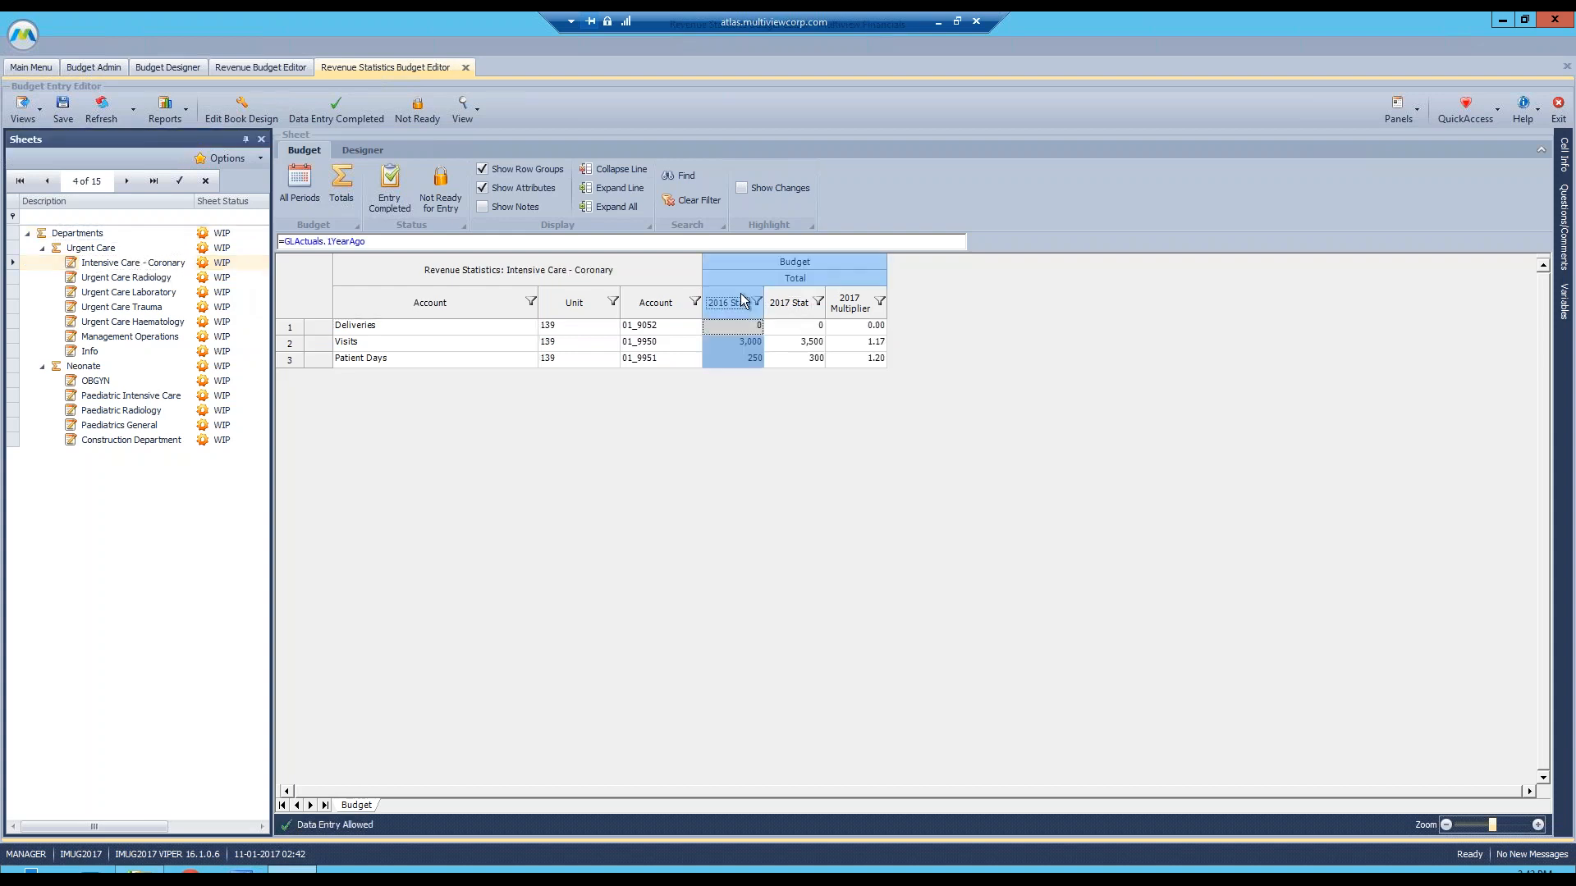
click(736, 342)
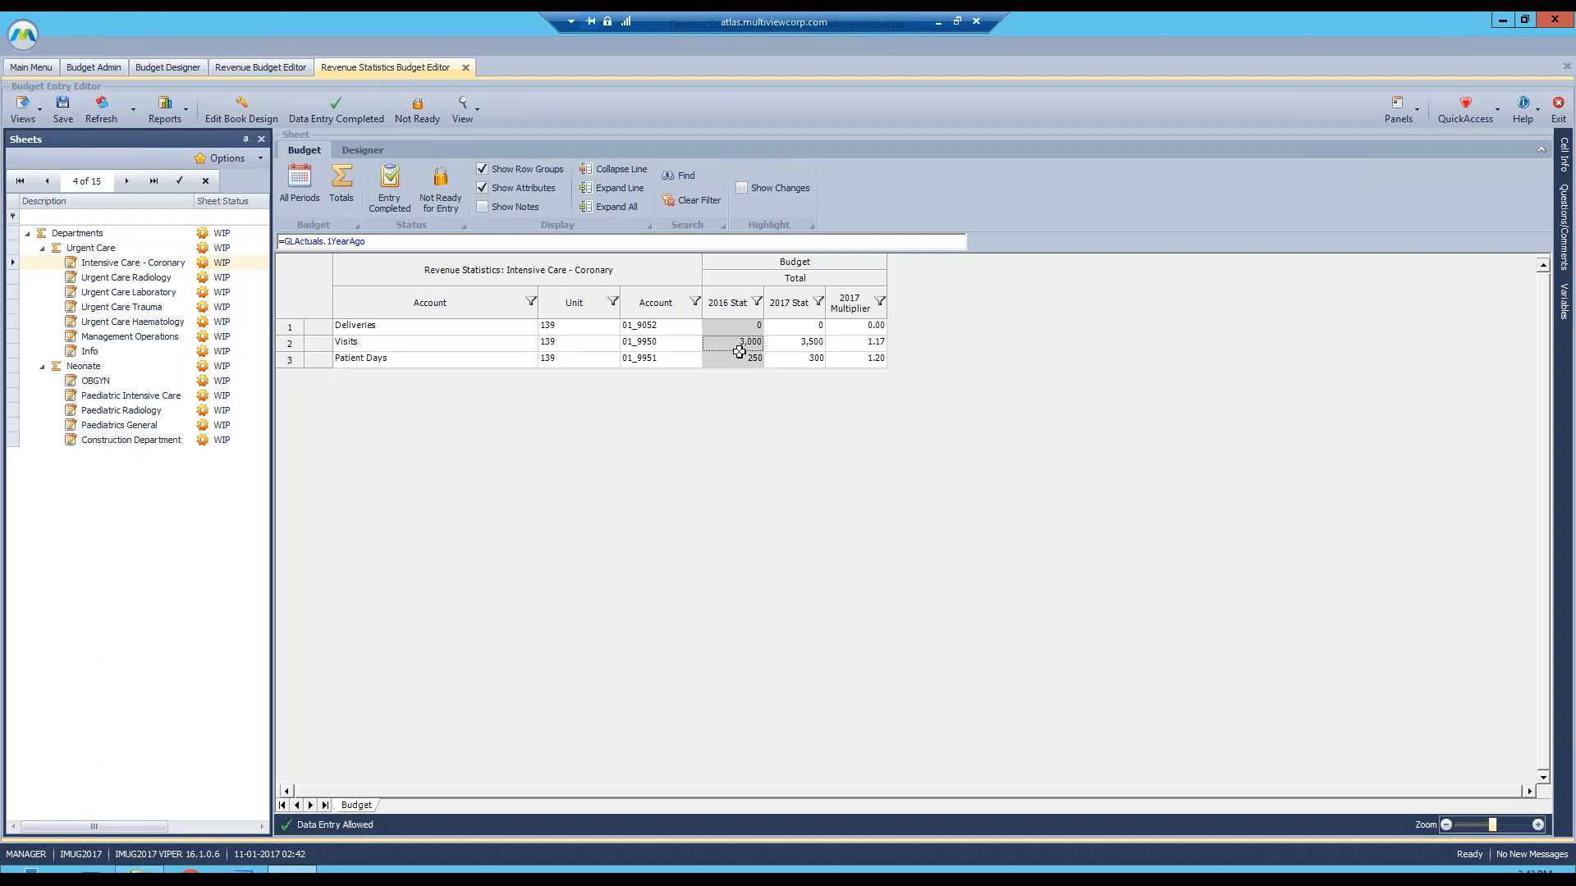
click(804, 343)
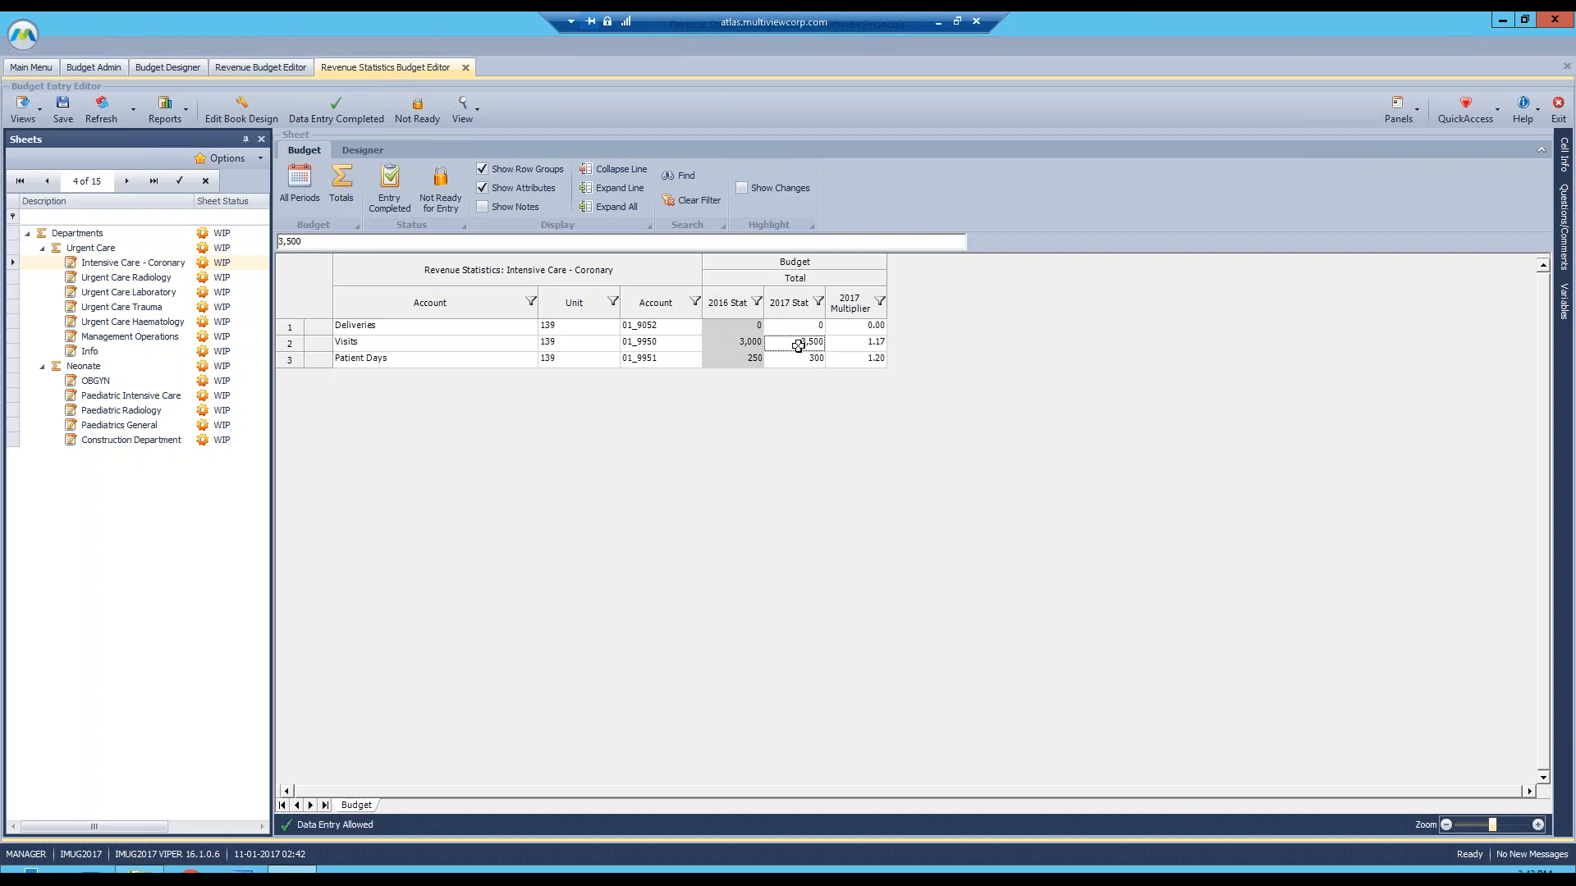
click(724, 340)
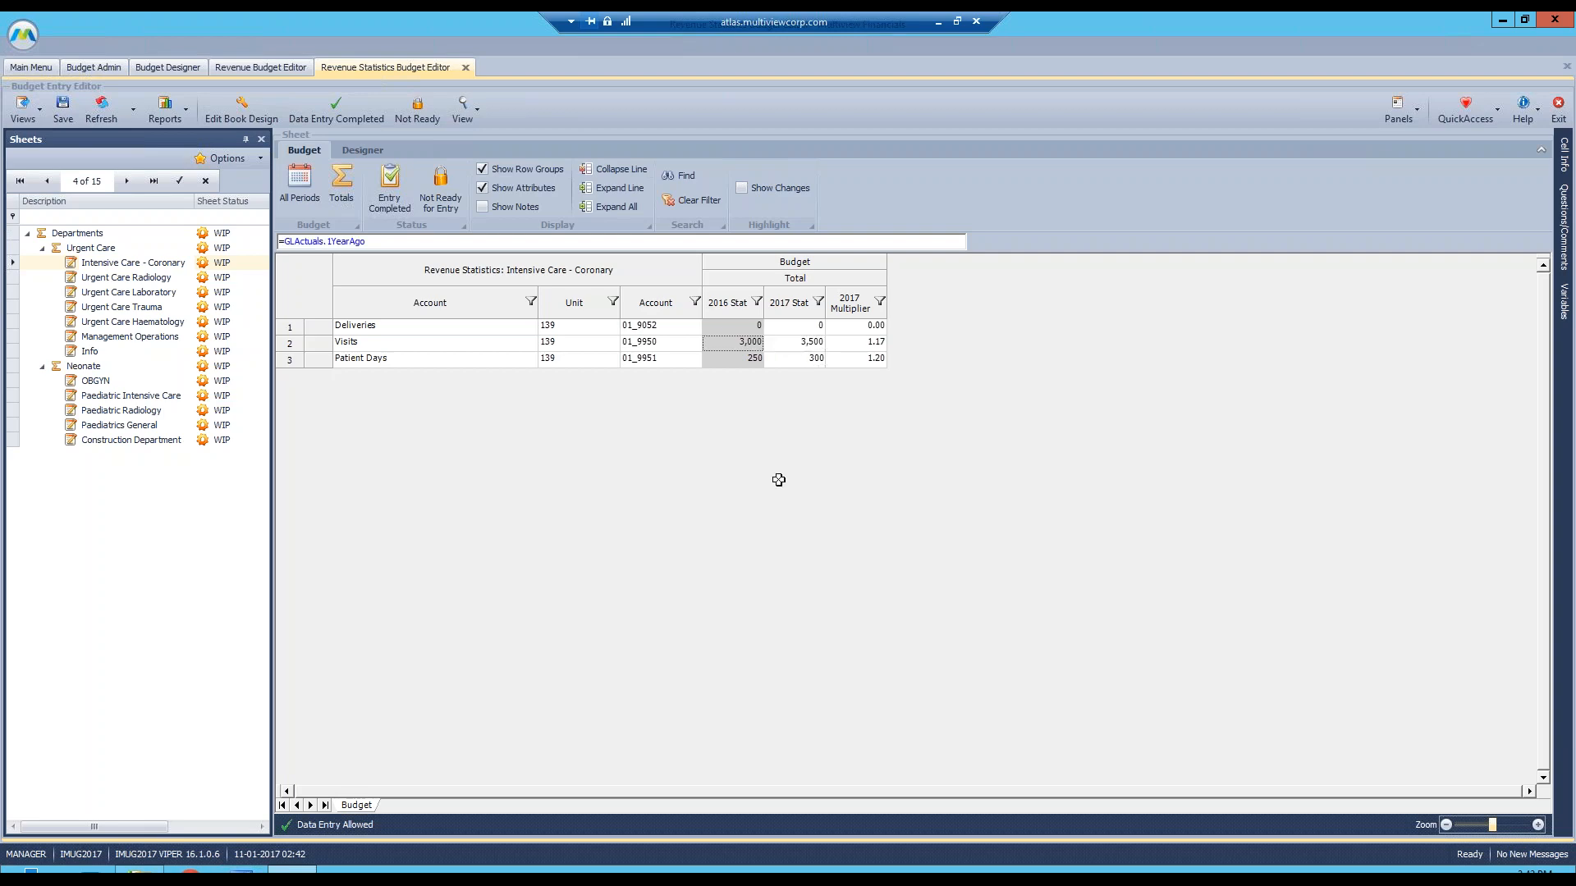
click(804, 343)
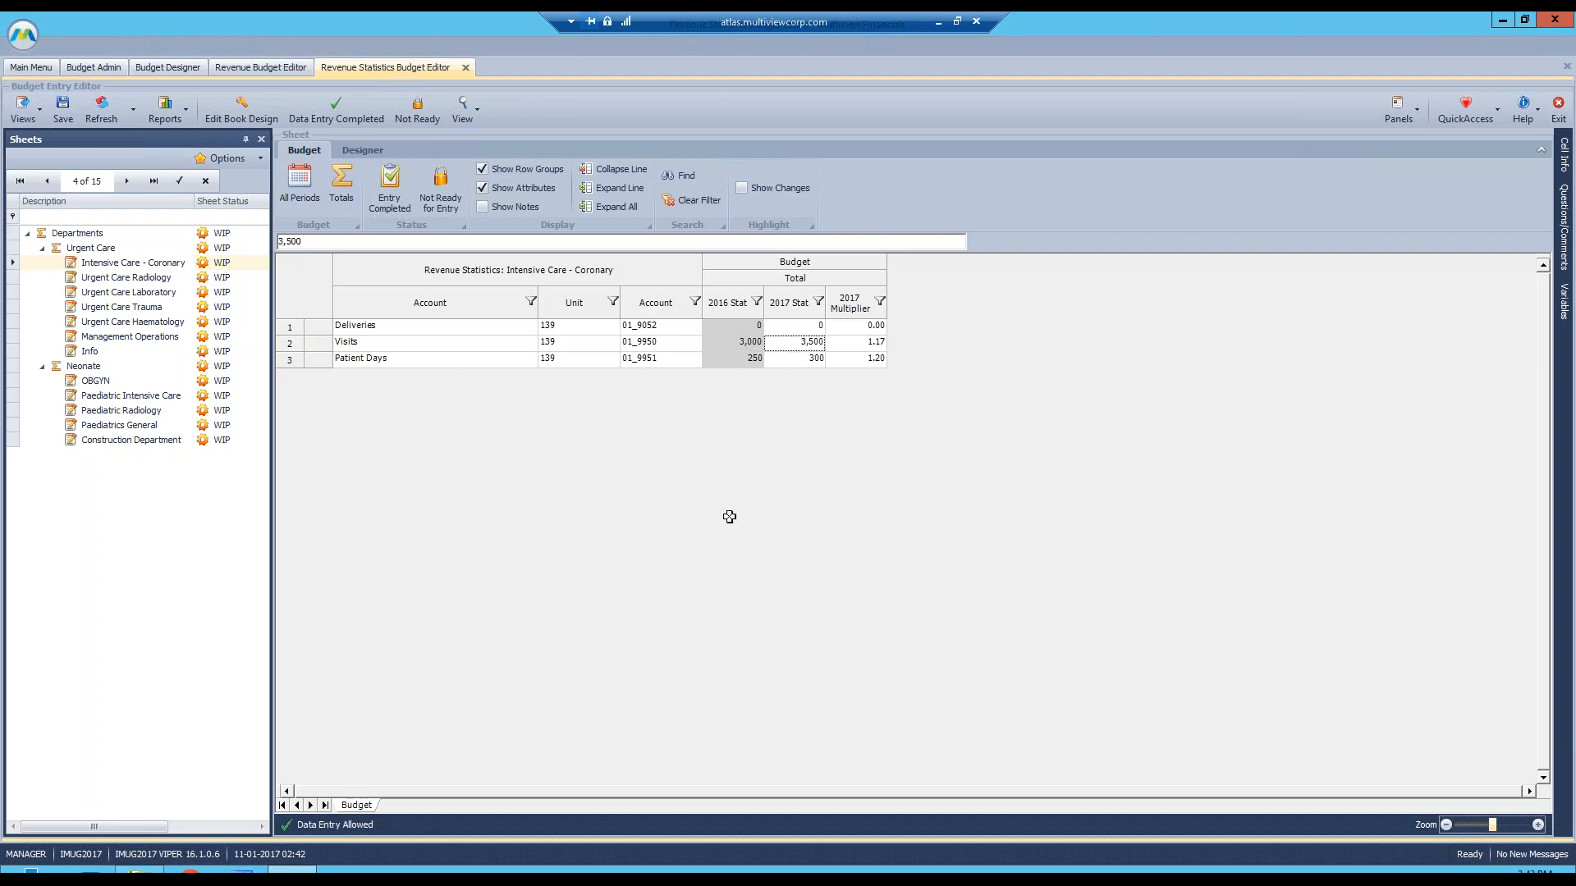
click(857, 341)
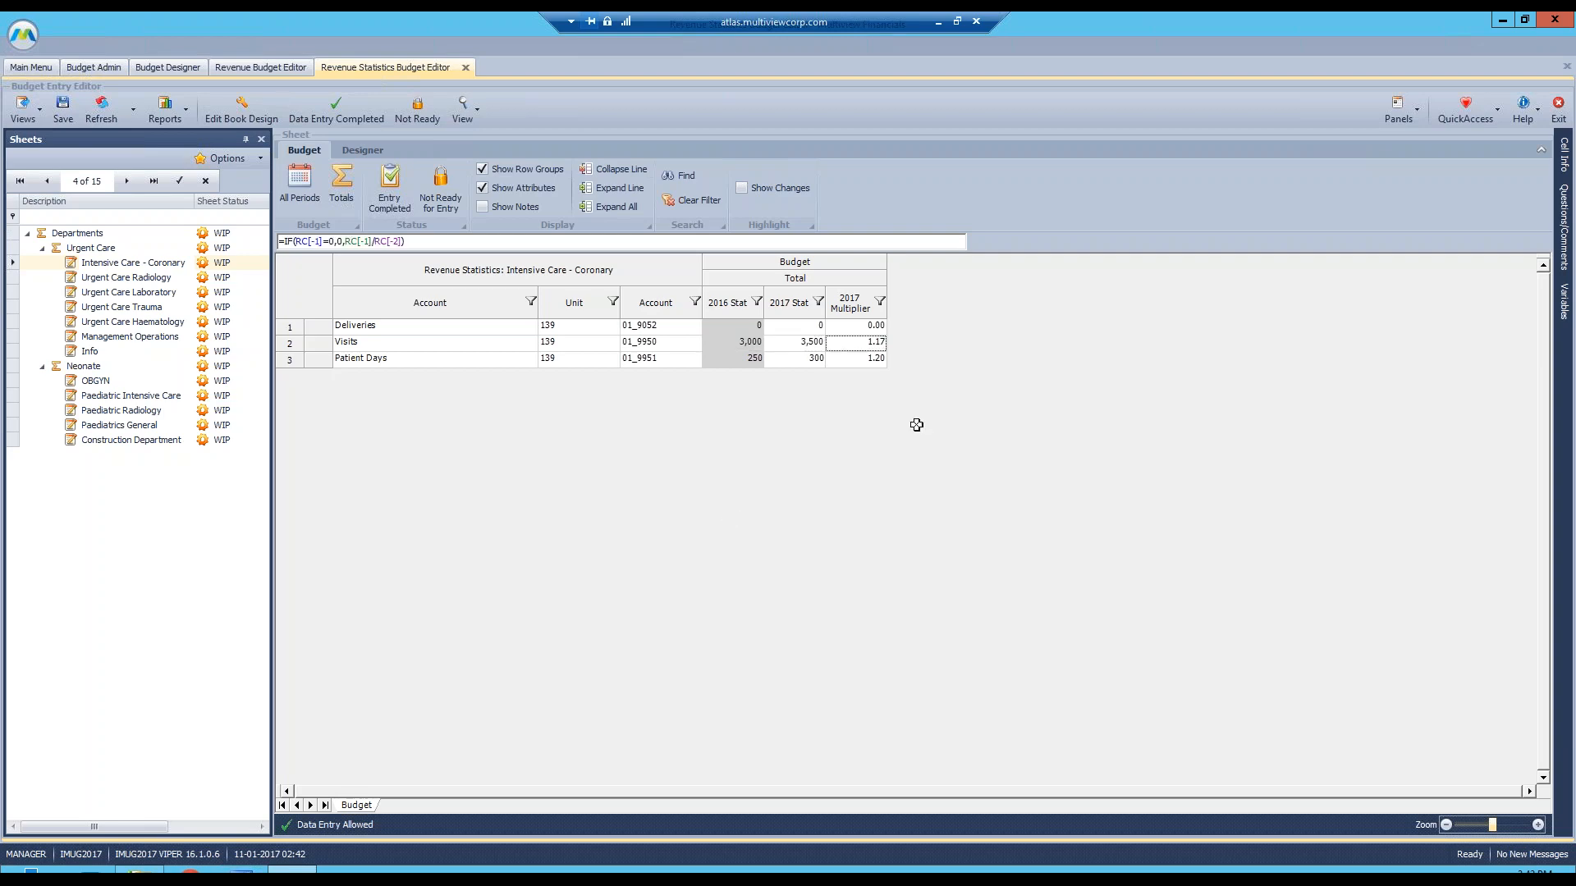
- Review the Patient Days row's 2016 Stat, 2017 Stat and 2017 Multiplier cells
click(804, 358)
click(738, 358)
click(800, 359)
click(852, 358)
- Return to the Revenue budget and review the Pharmacy Revenue prelim formula and Outpatient Service Revenue's adjustment, final budget and prelim cells
click(257, 65)
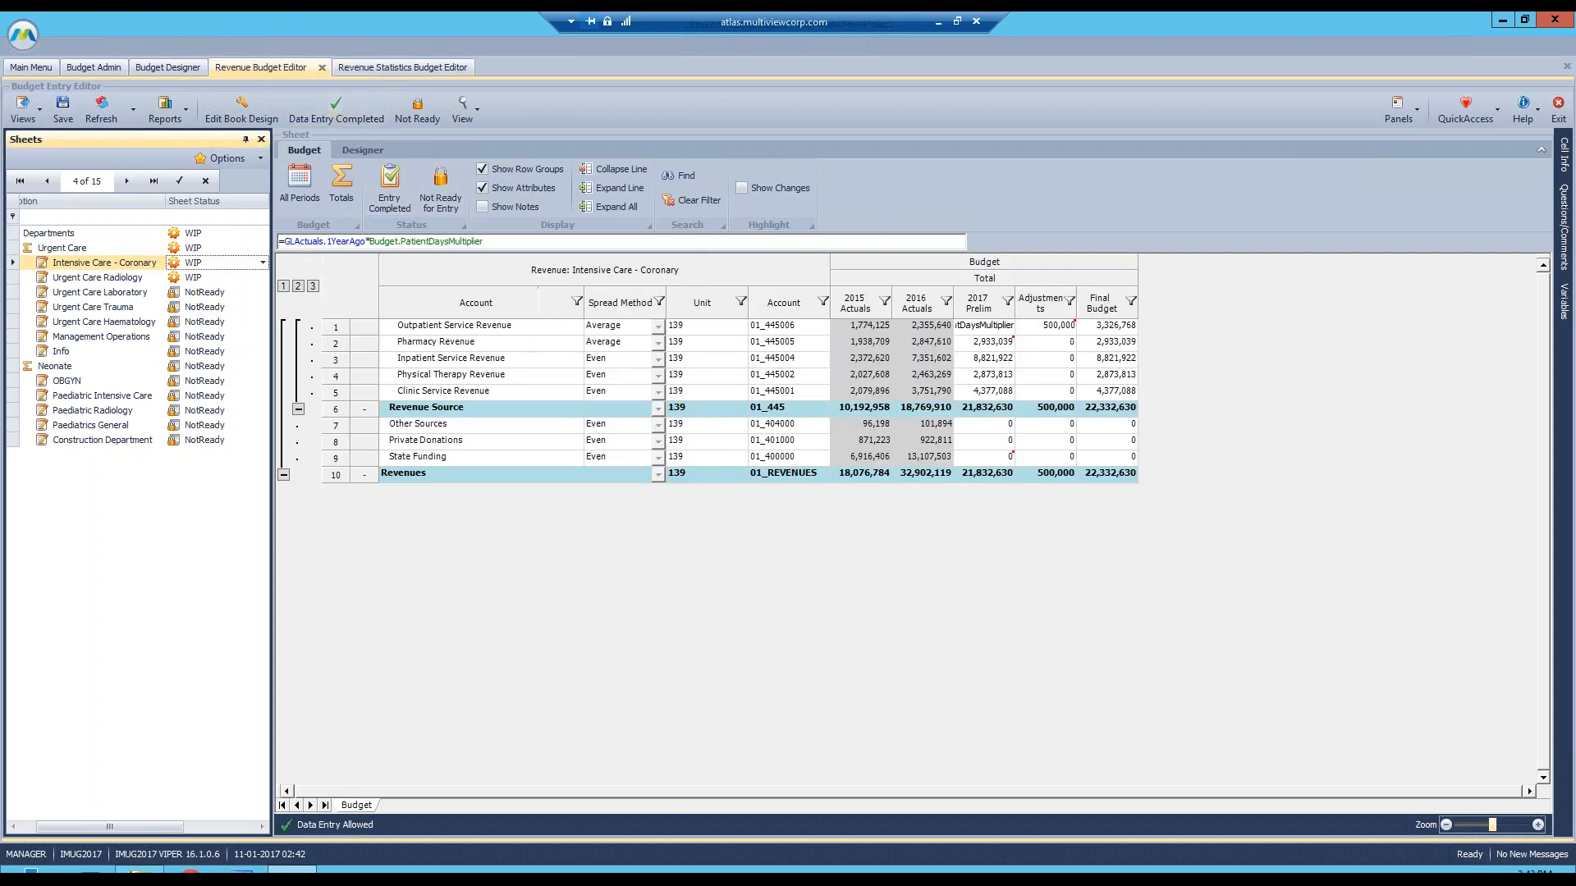
click(988, 342)
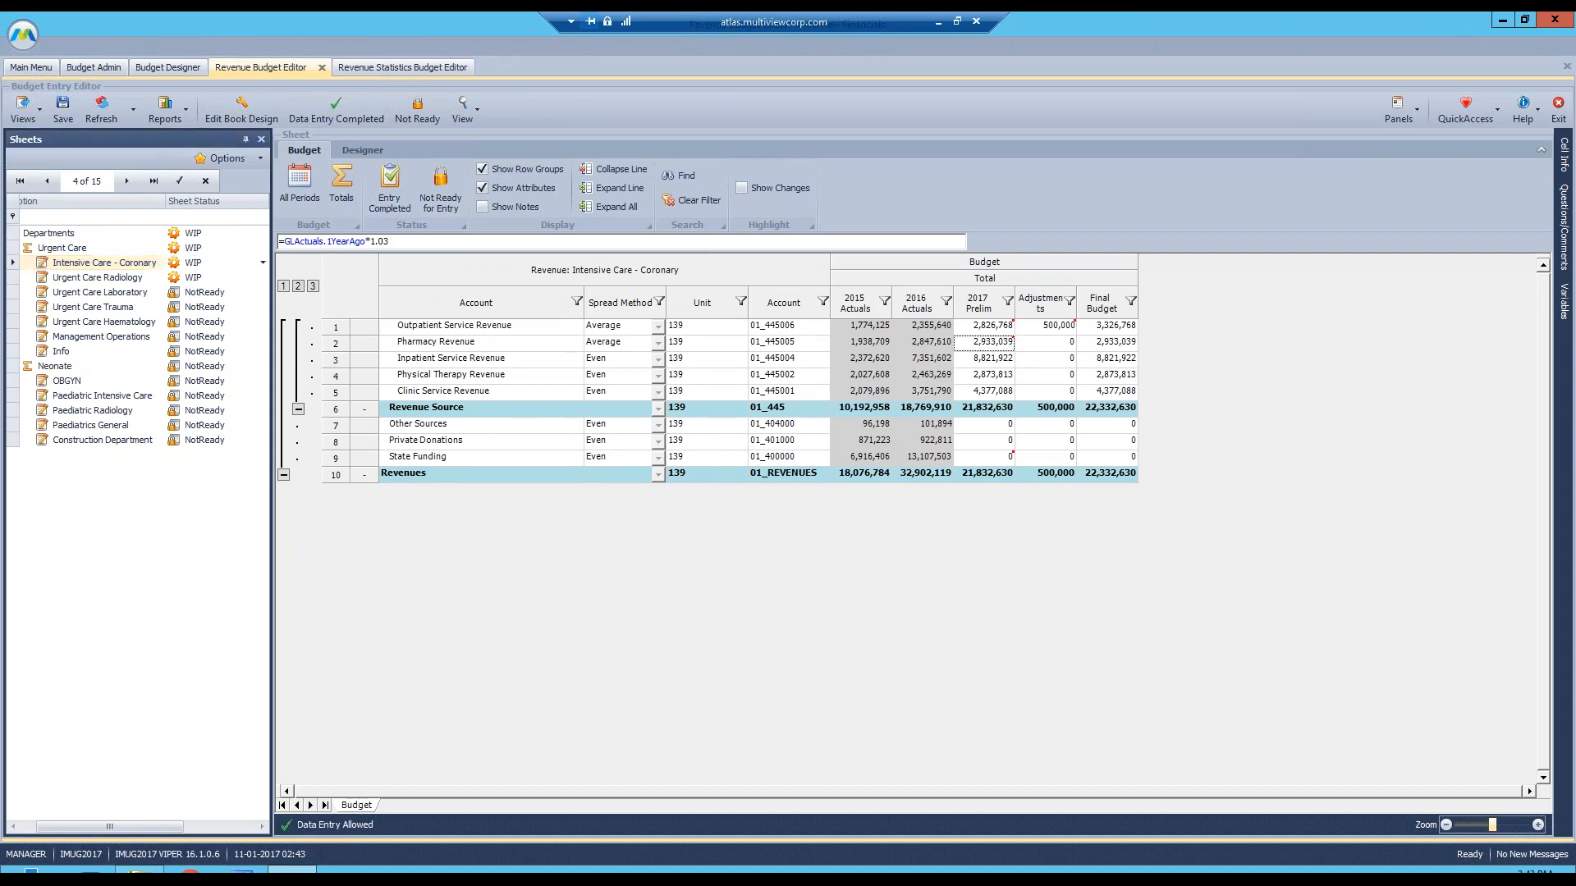
click(1052, 325)
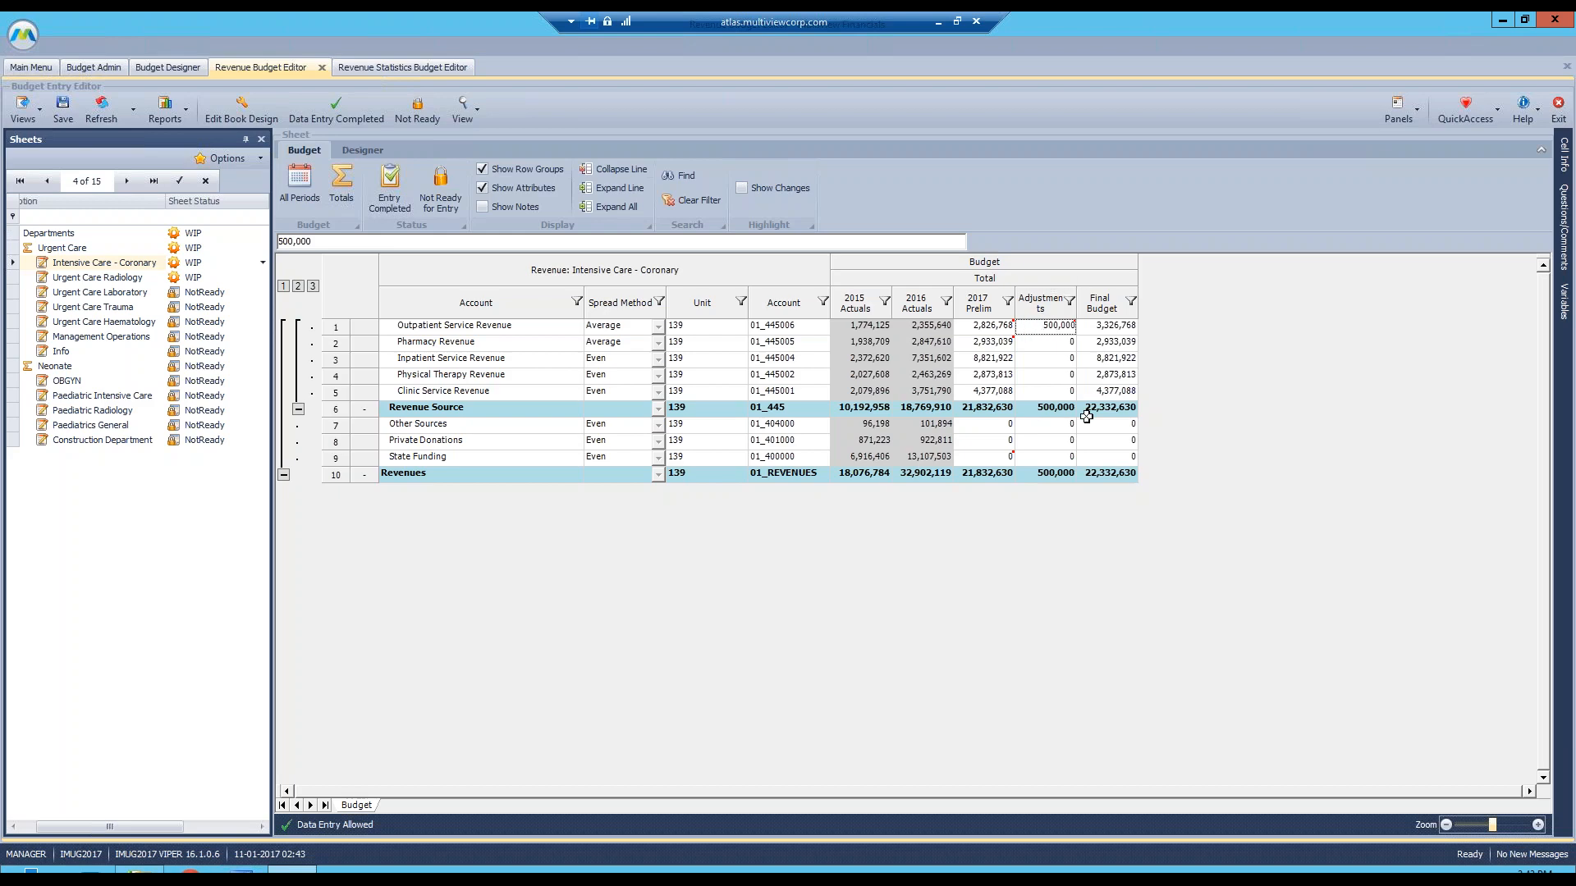
click(1120, 330)
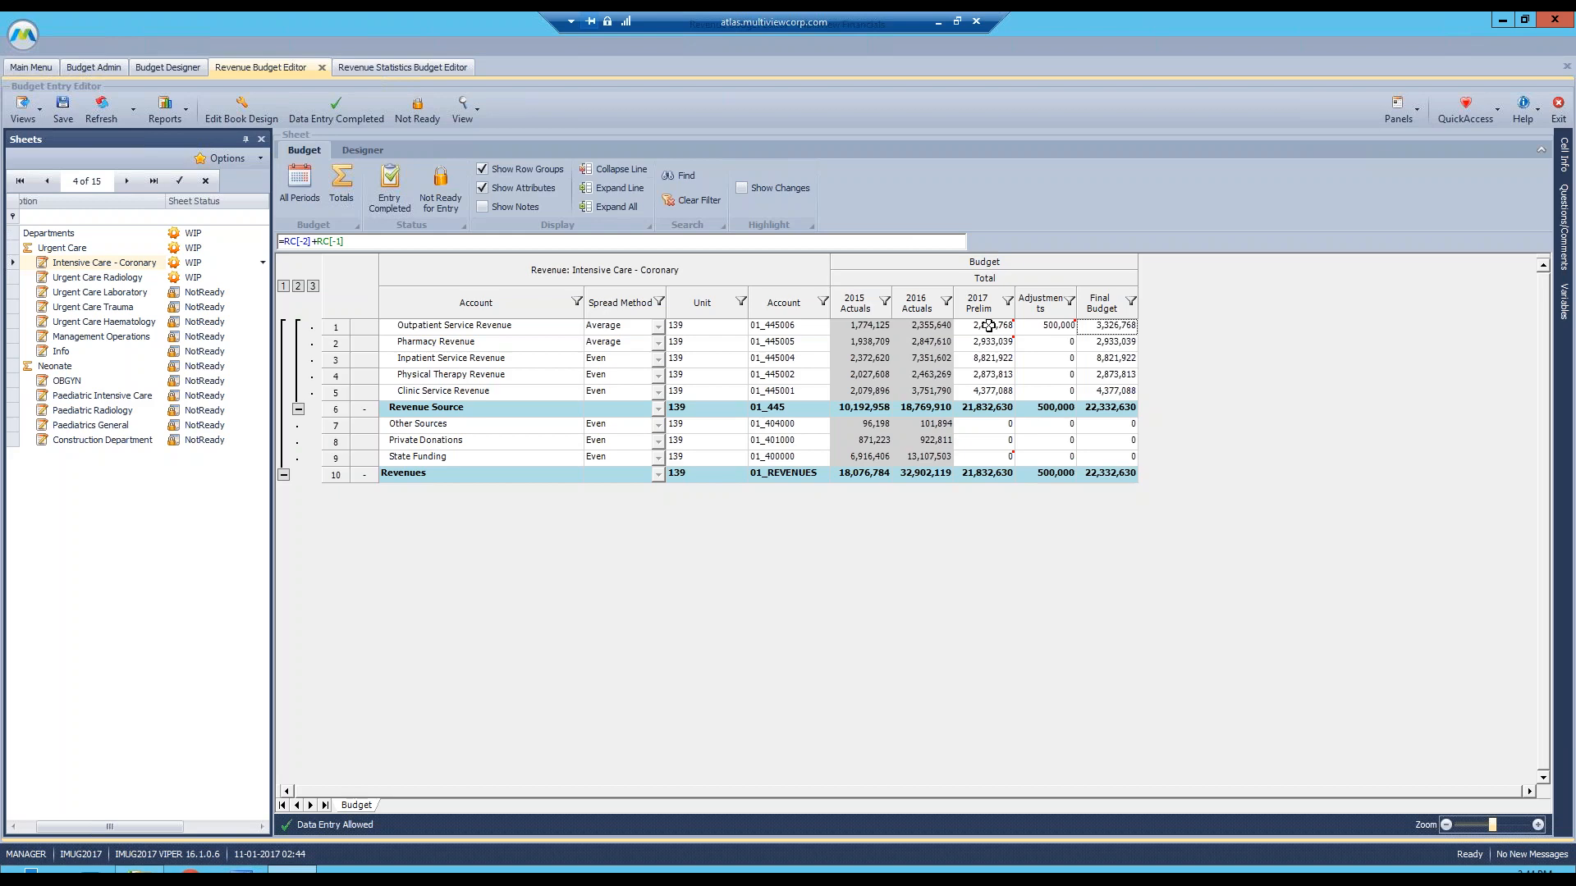
click(989, 326)
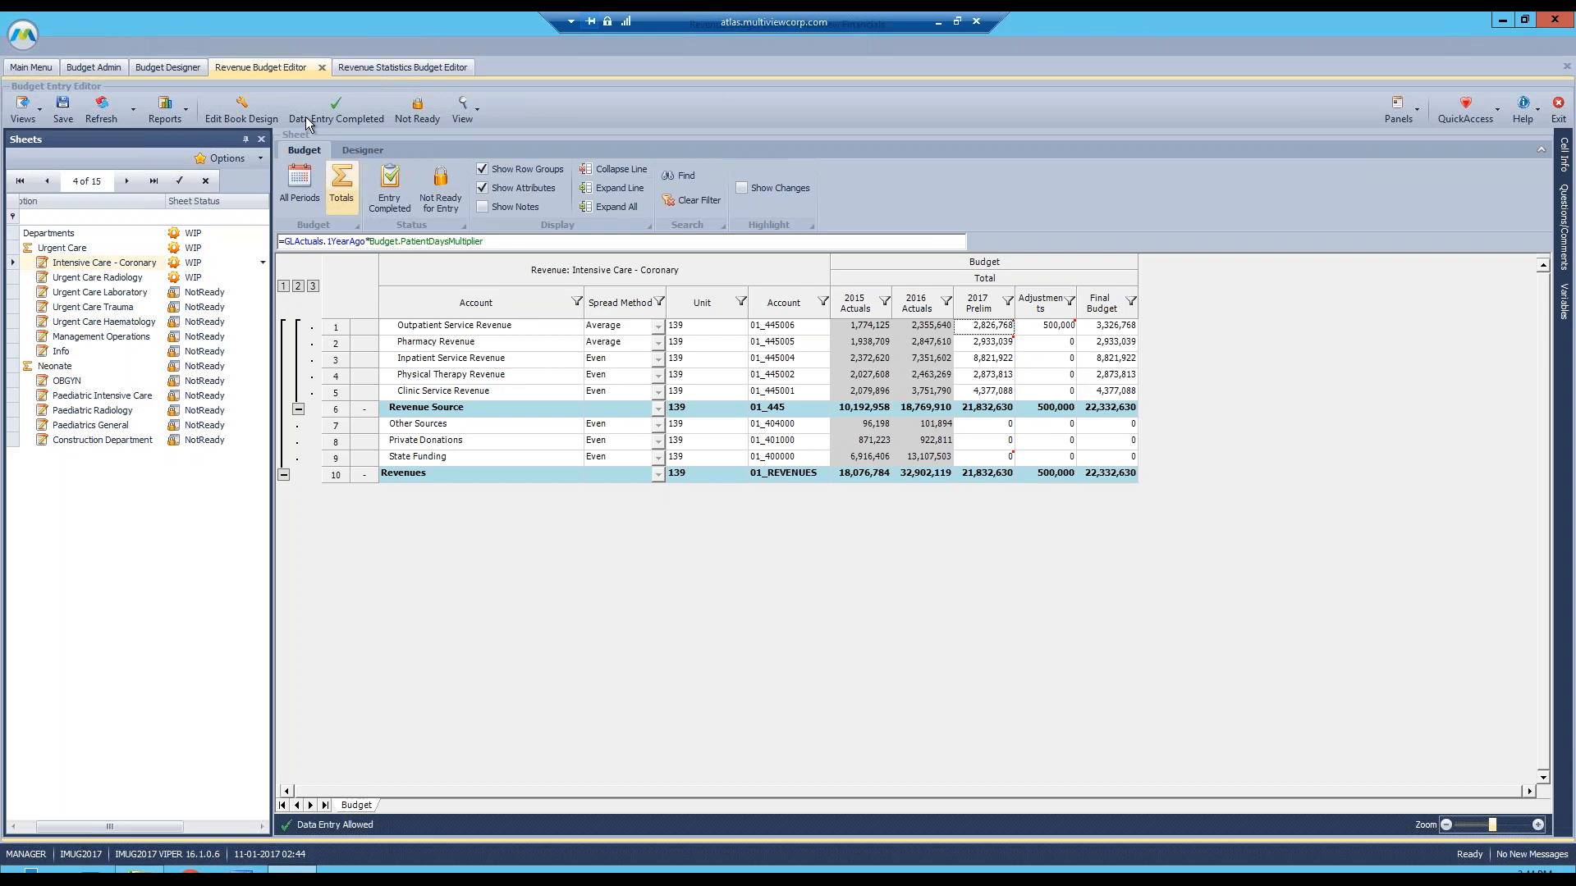
- Open the Revenue workbook's design and change its data entry mode to By Totals
click(241, 108)
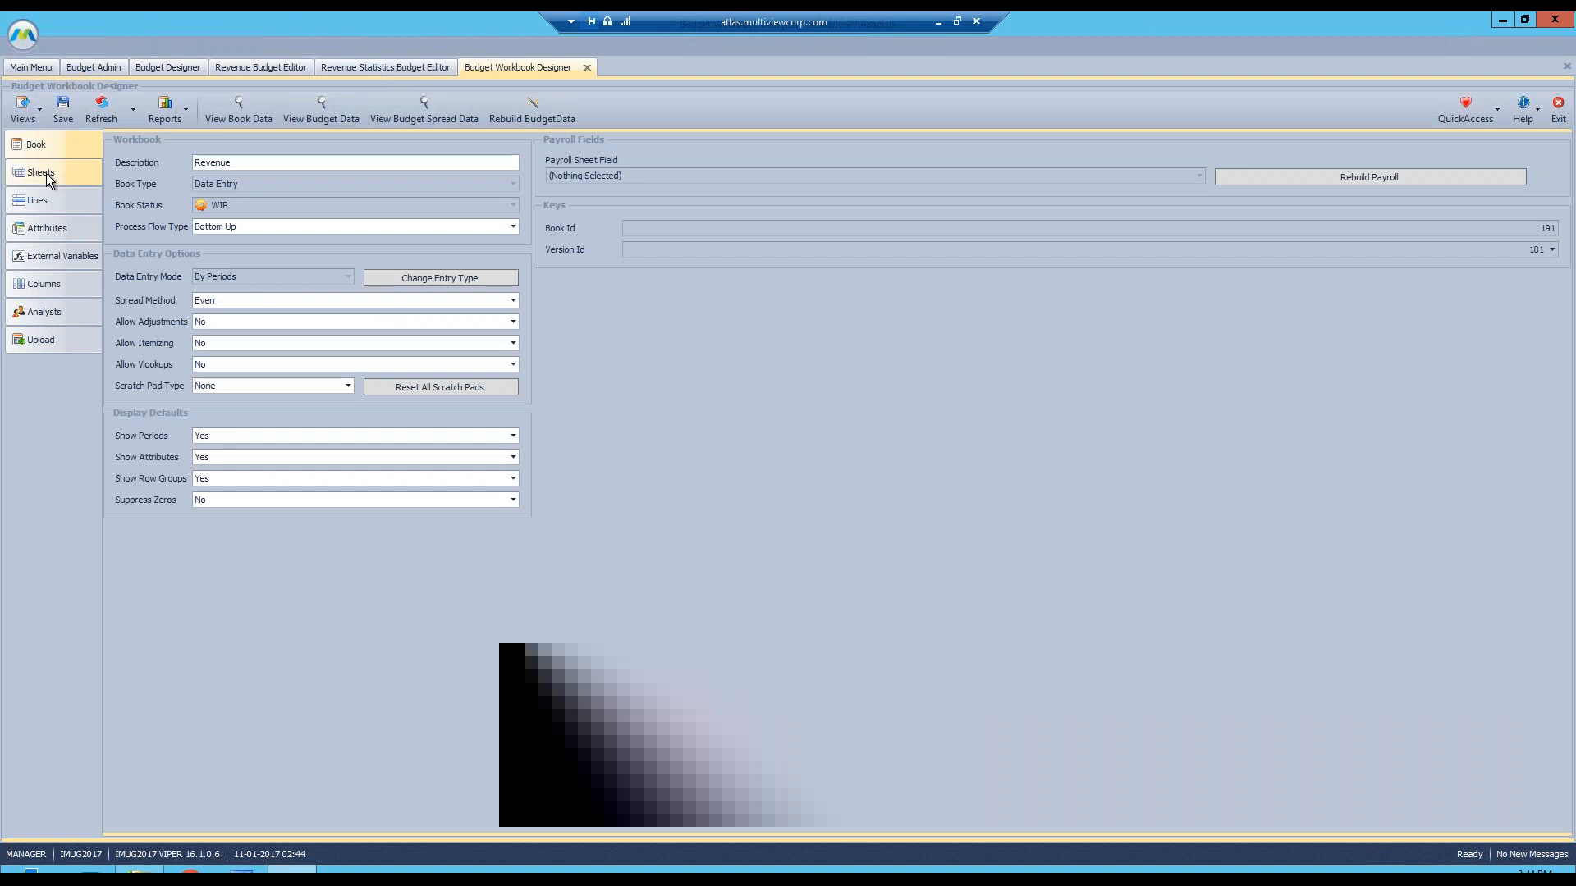
click(433, 279)
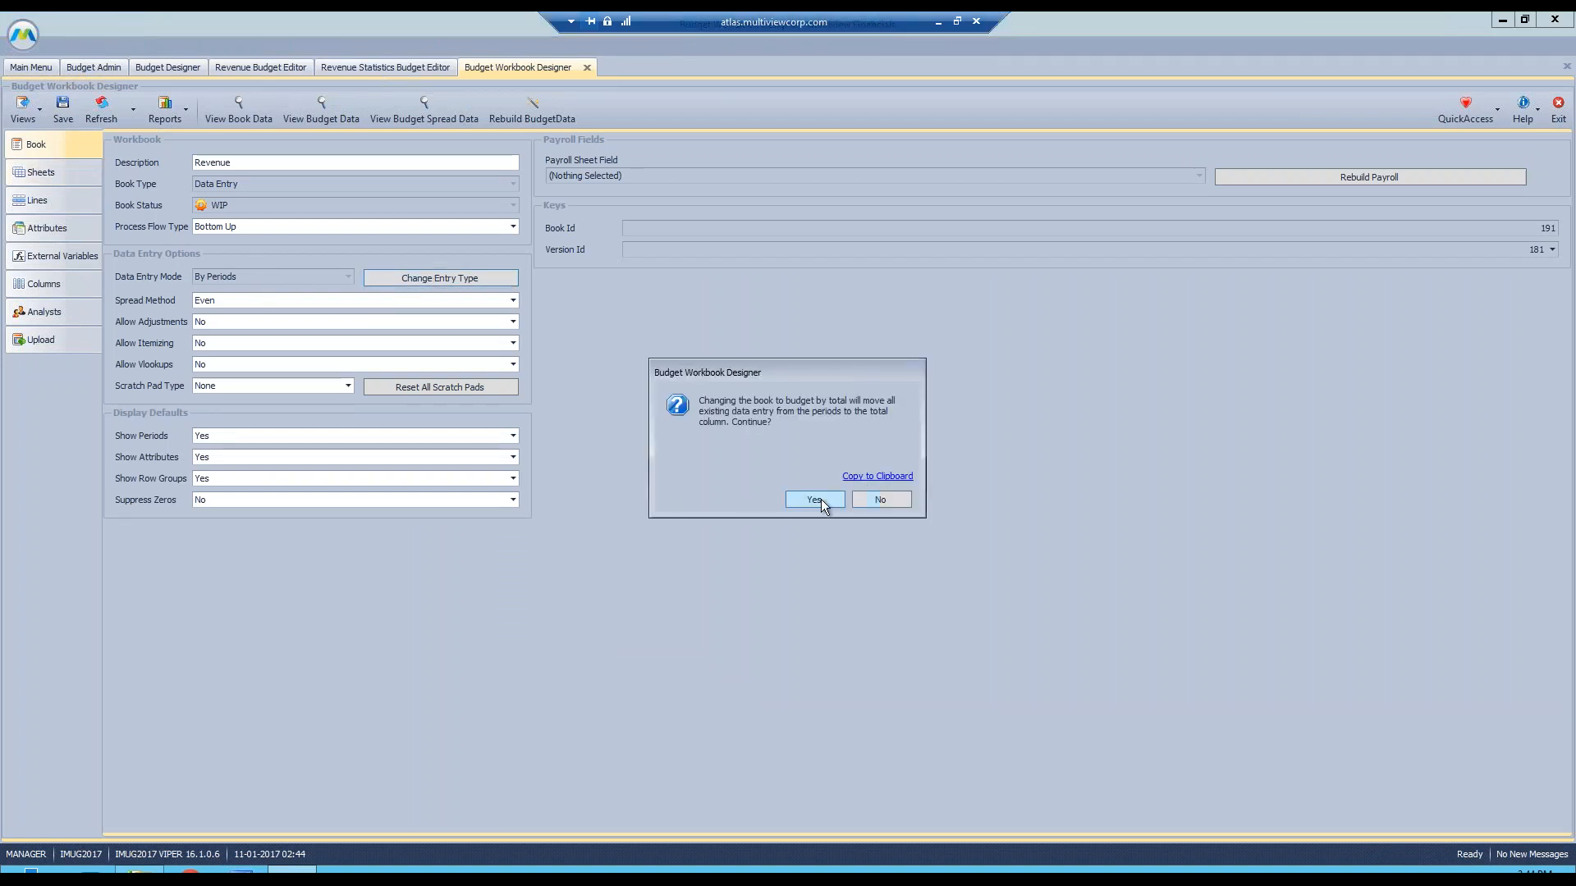
click(807, 501)
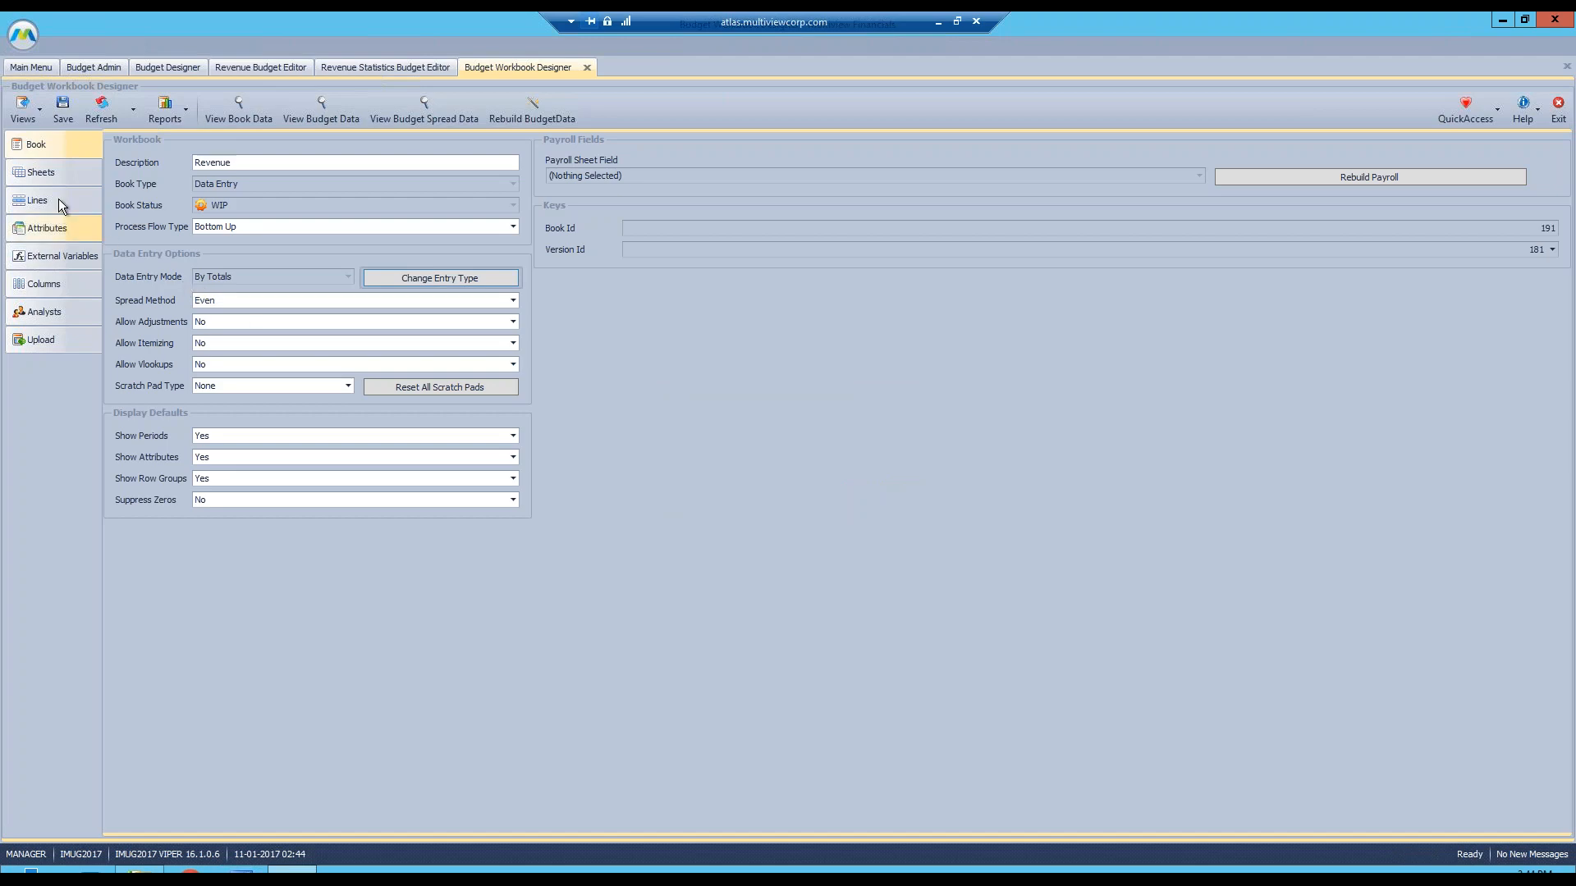
- Try to change the Adjustments column to budget by period
click(46, 285)
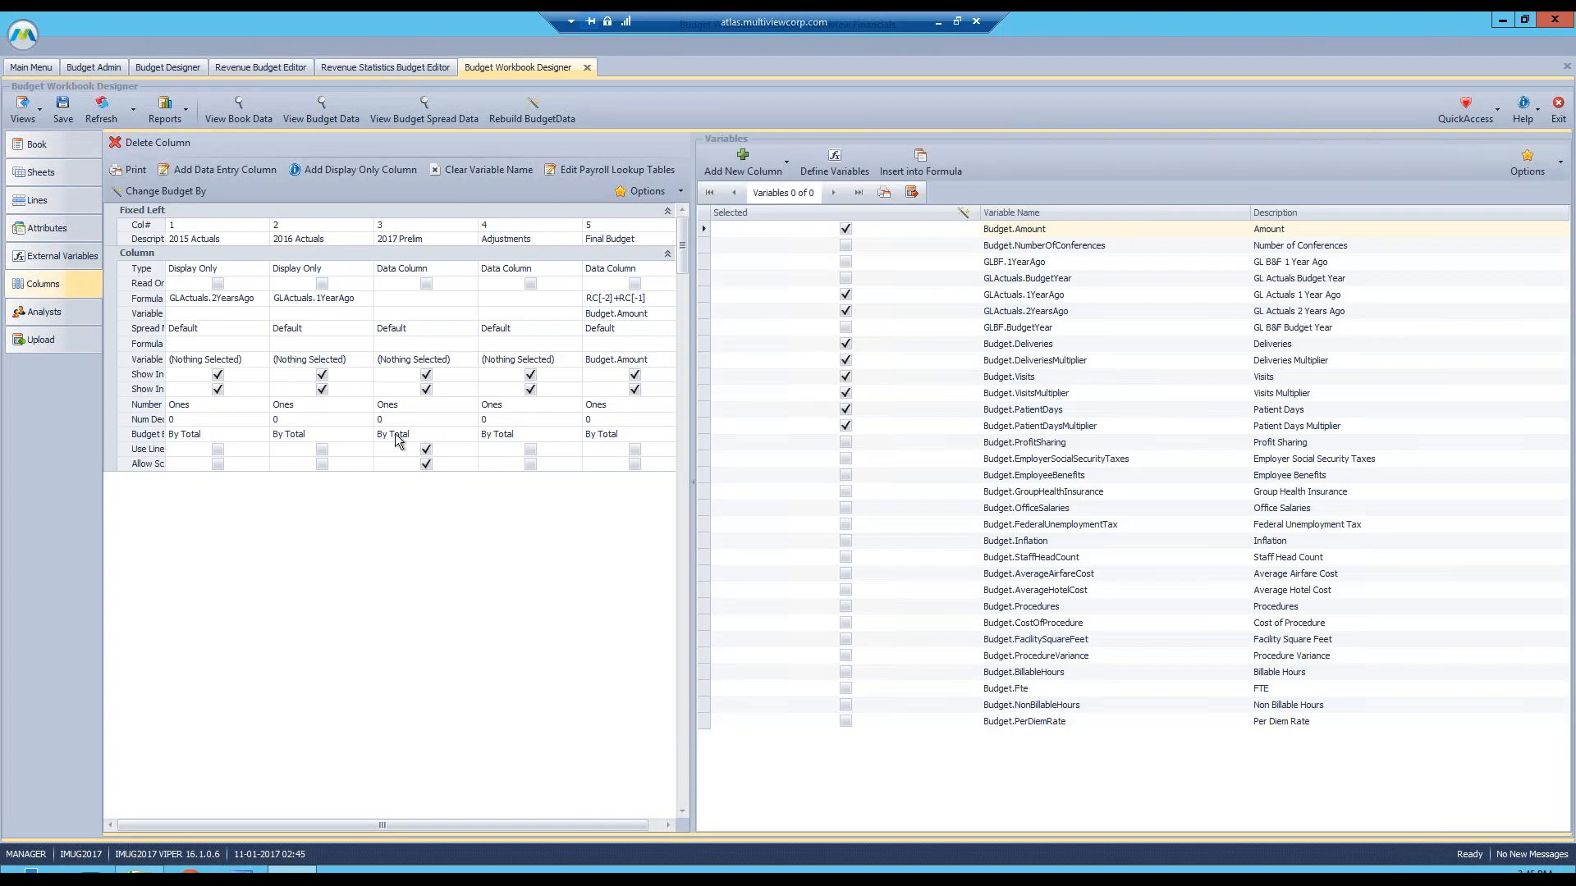
click(545, 433)
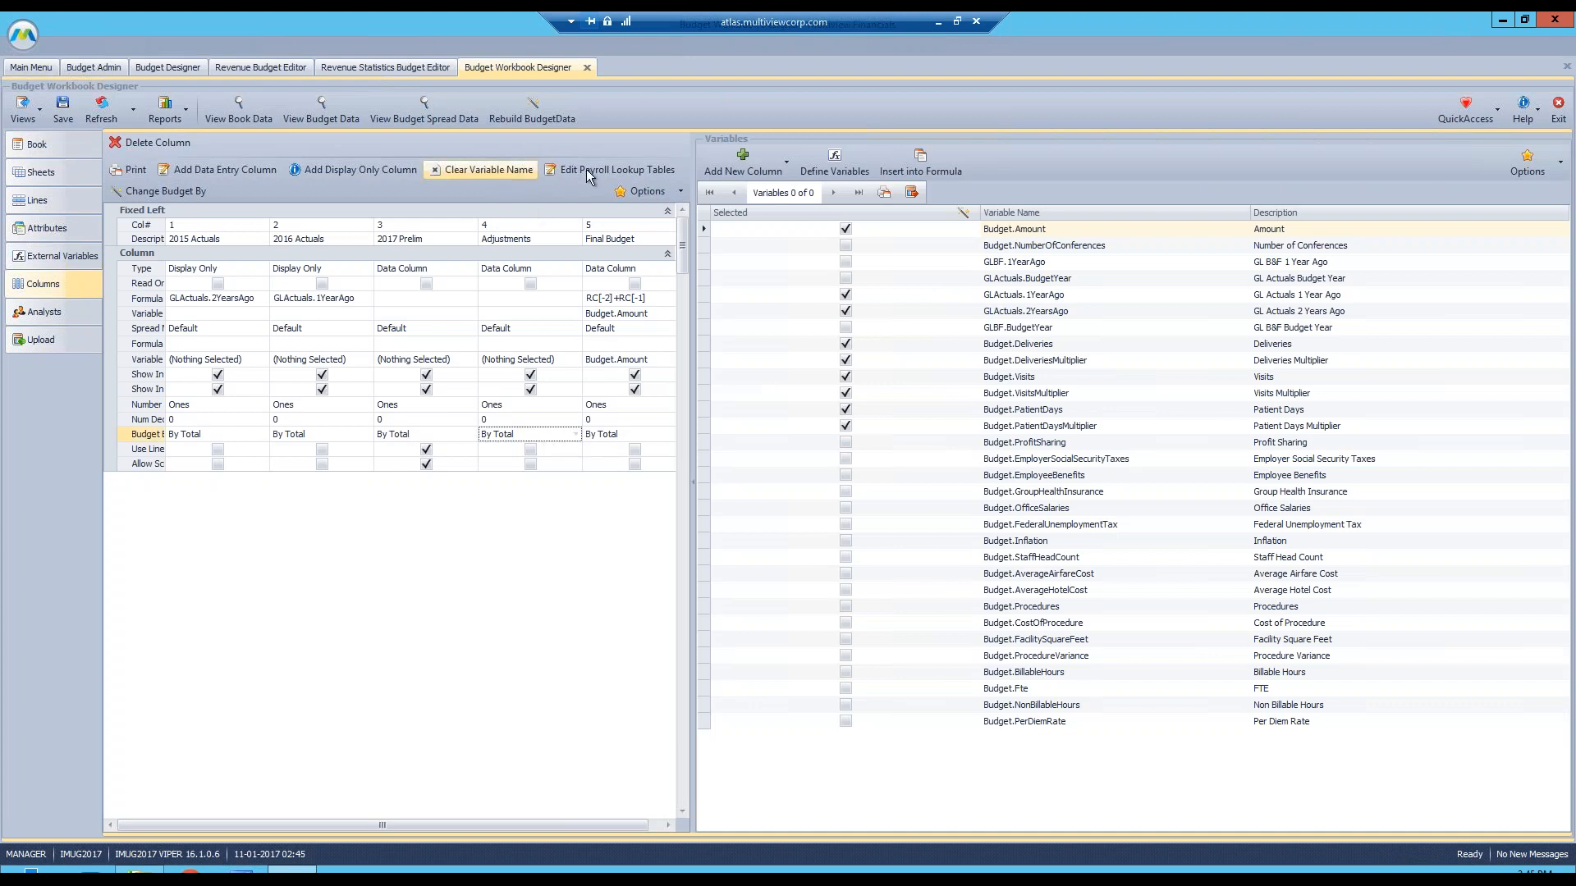
click(160, 191)
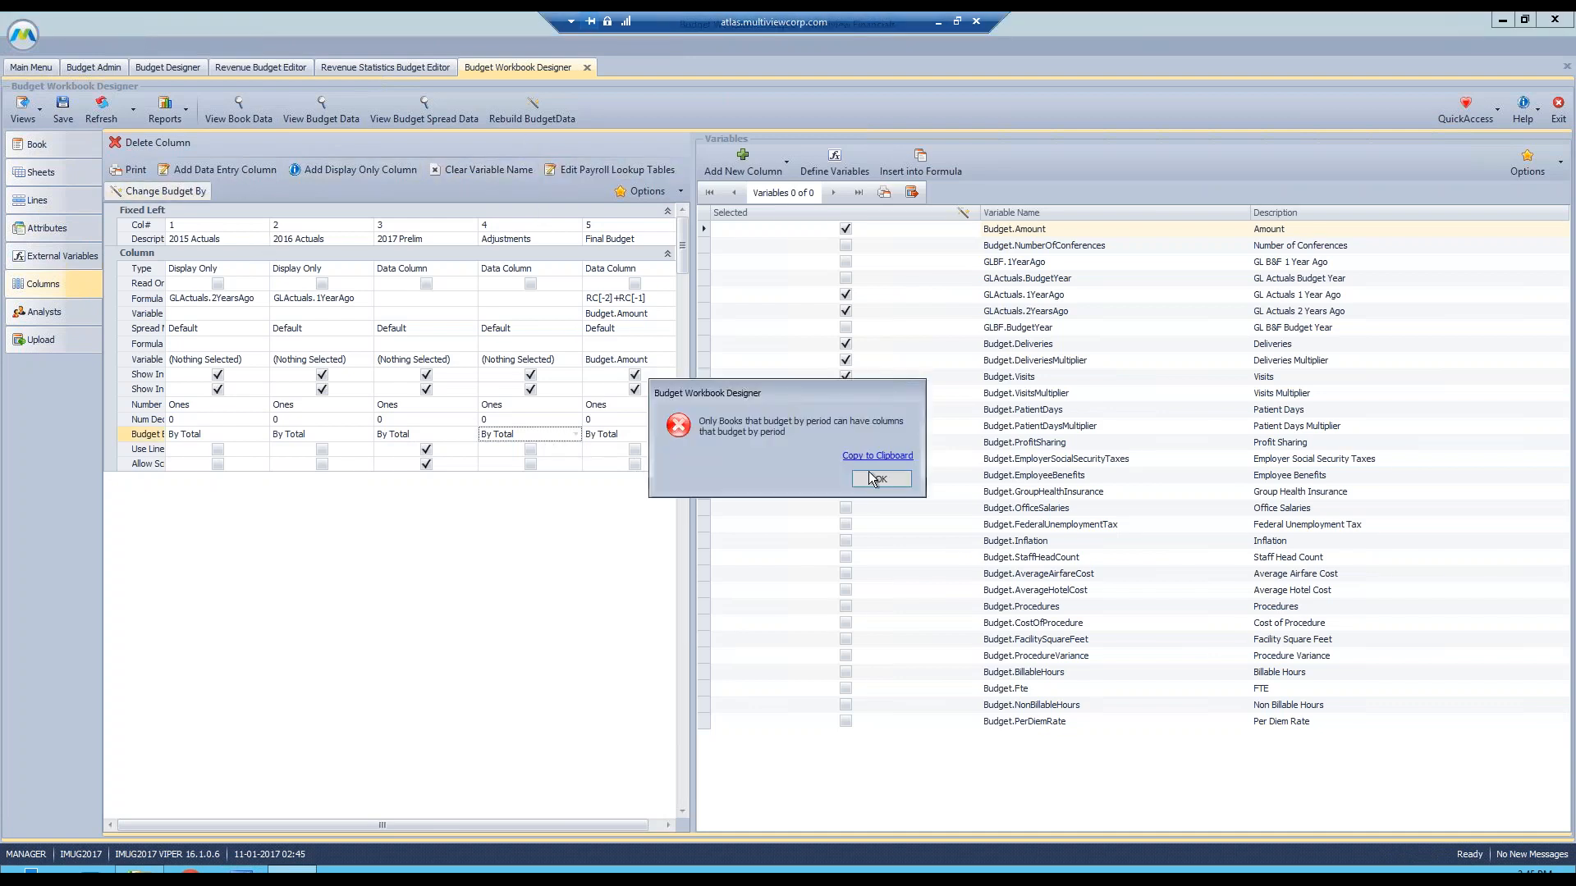
click(883, 480)
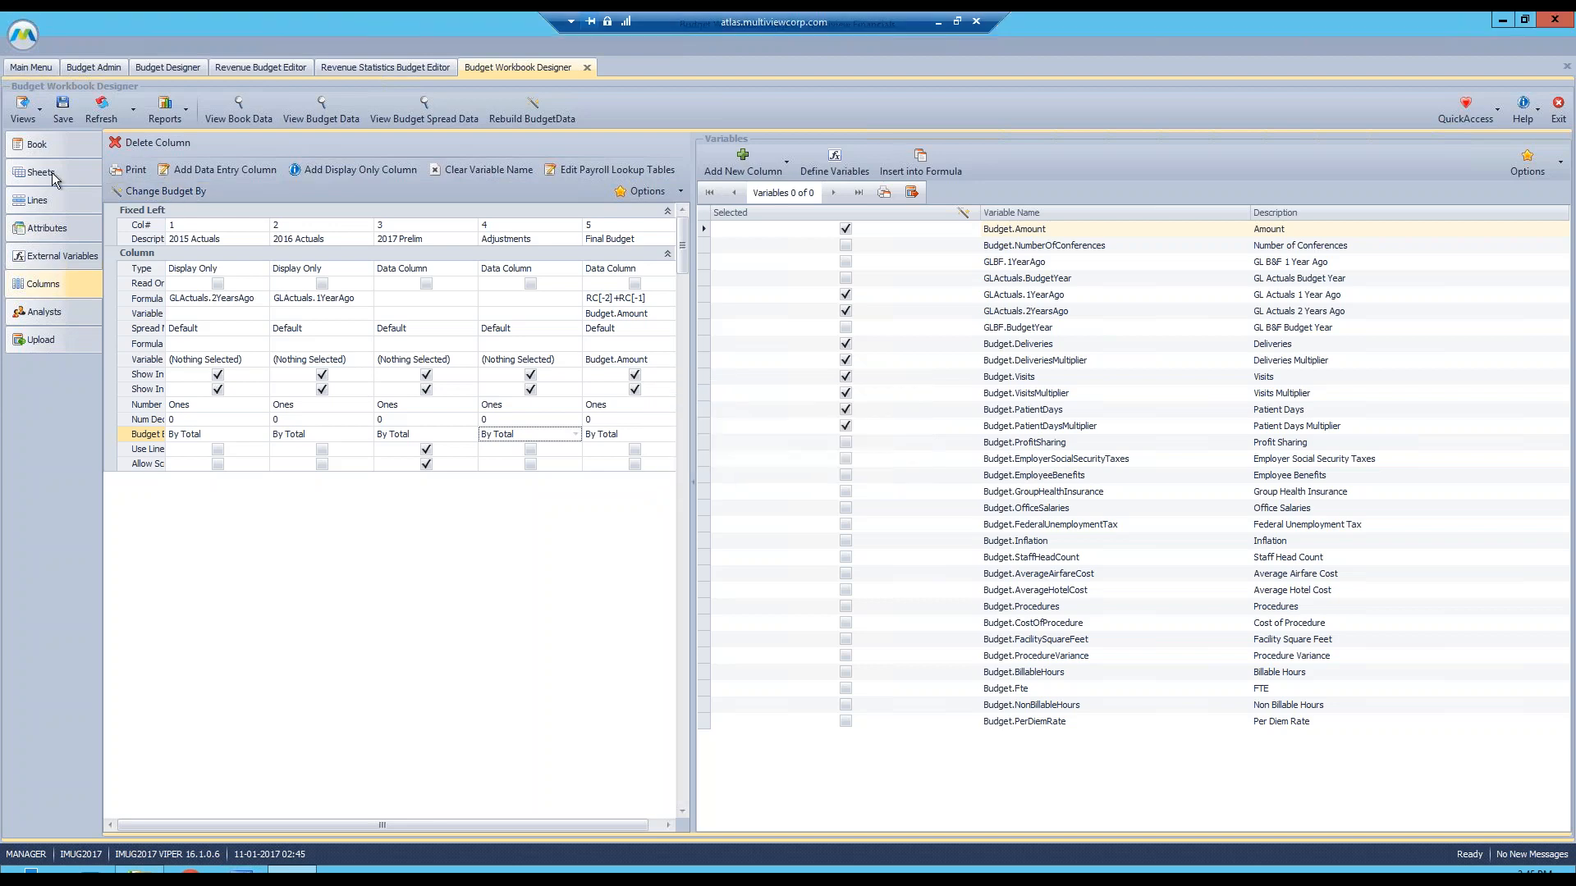
- Change the Revenue workbook's data entry mode to By Periods in the book settings
click(43, 172)
click(41, 146)
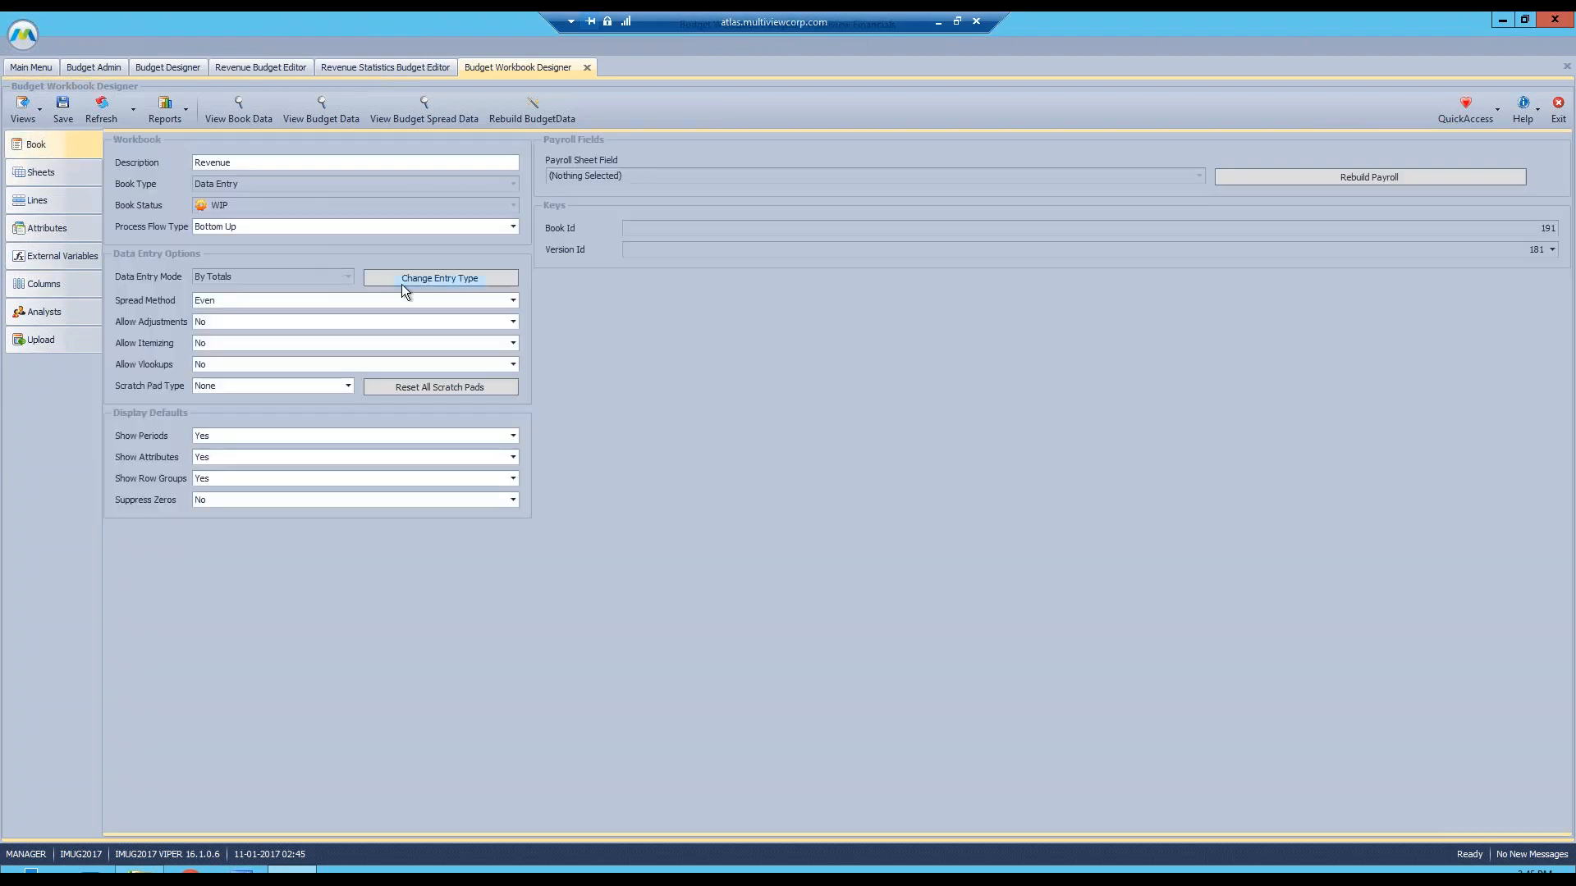
click(430, 277)
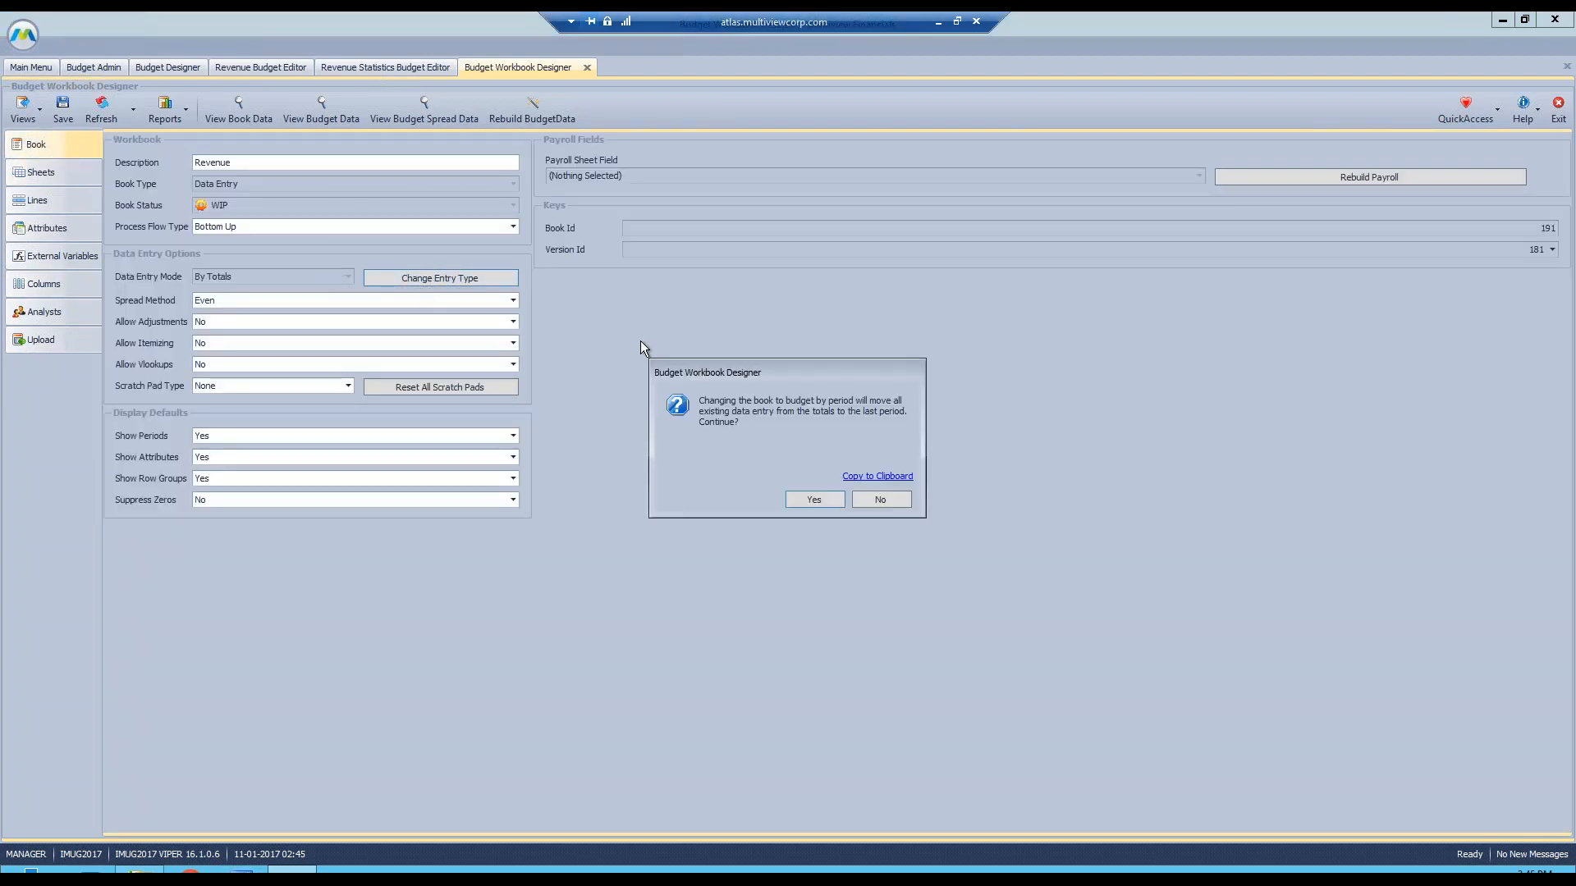
click(820, 498)
- Change the Adjustments column's budgeting from By Total to by period and accept losing its formulas
click(45, 284)
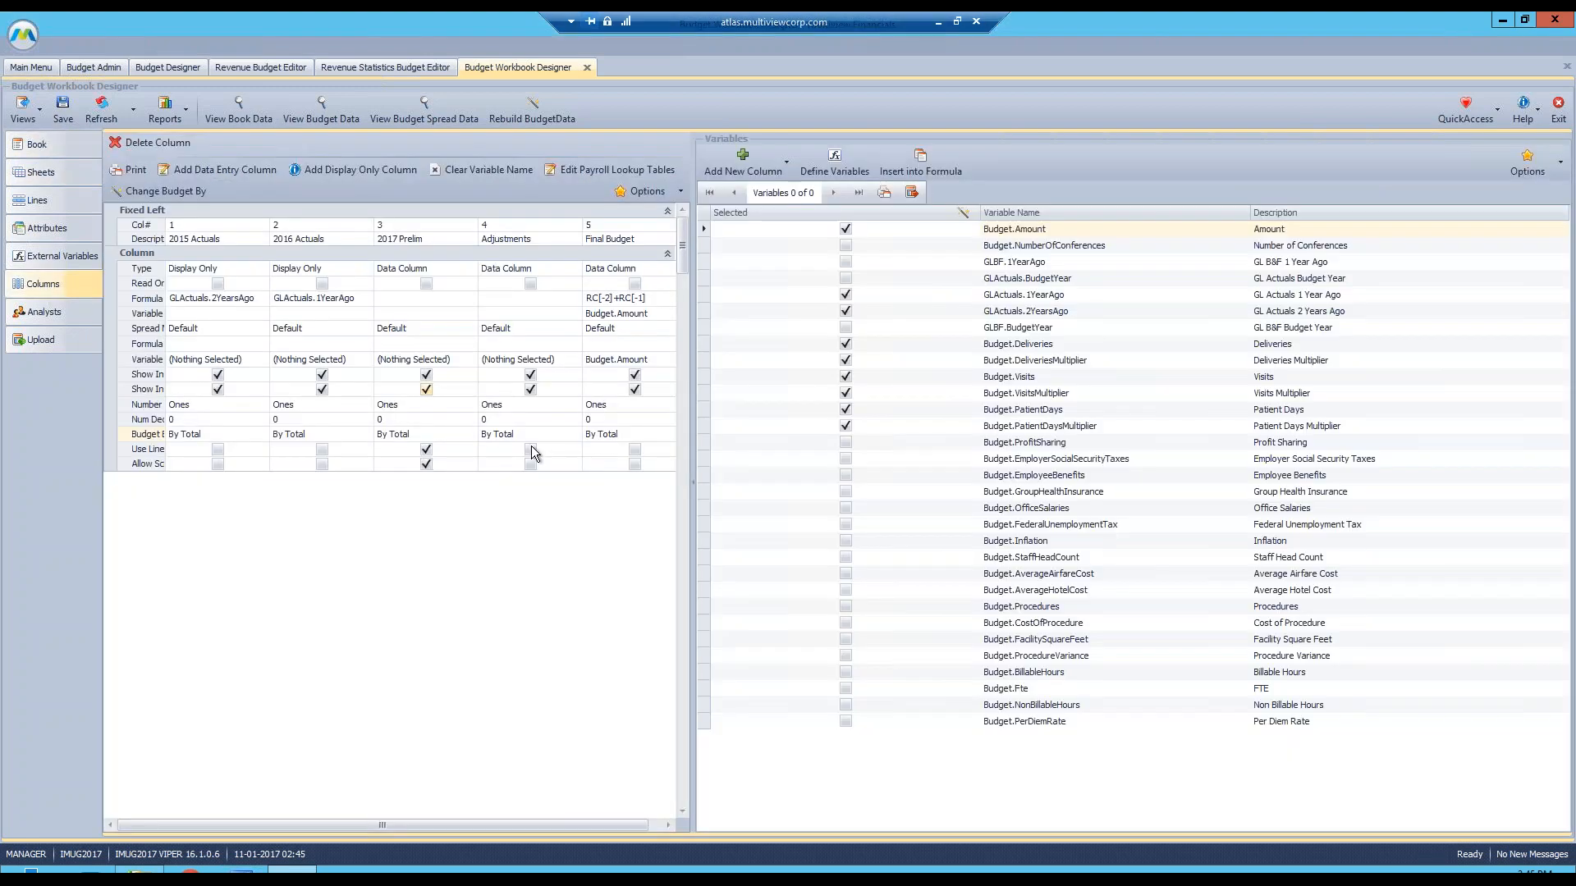
click(543, 435)
click(156, 192)
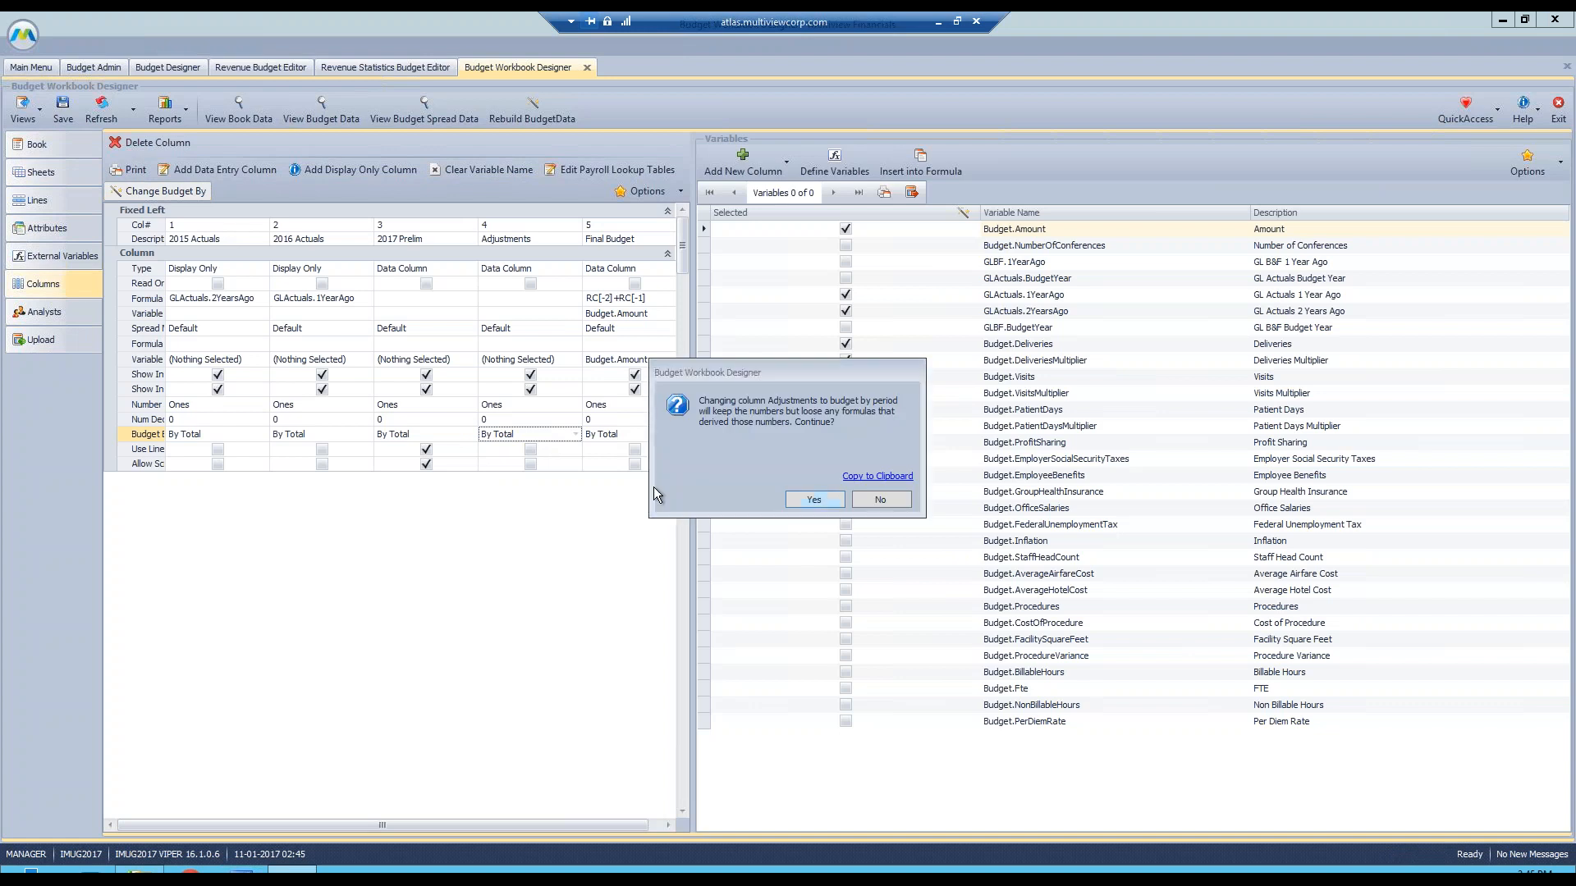
key(Return)
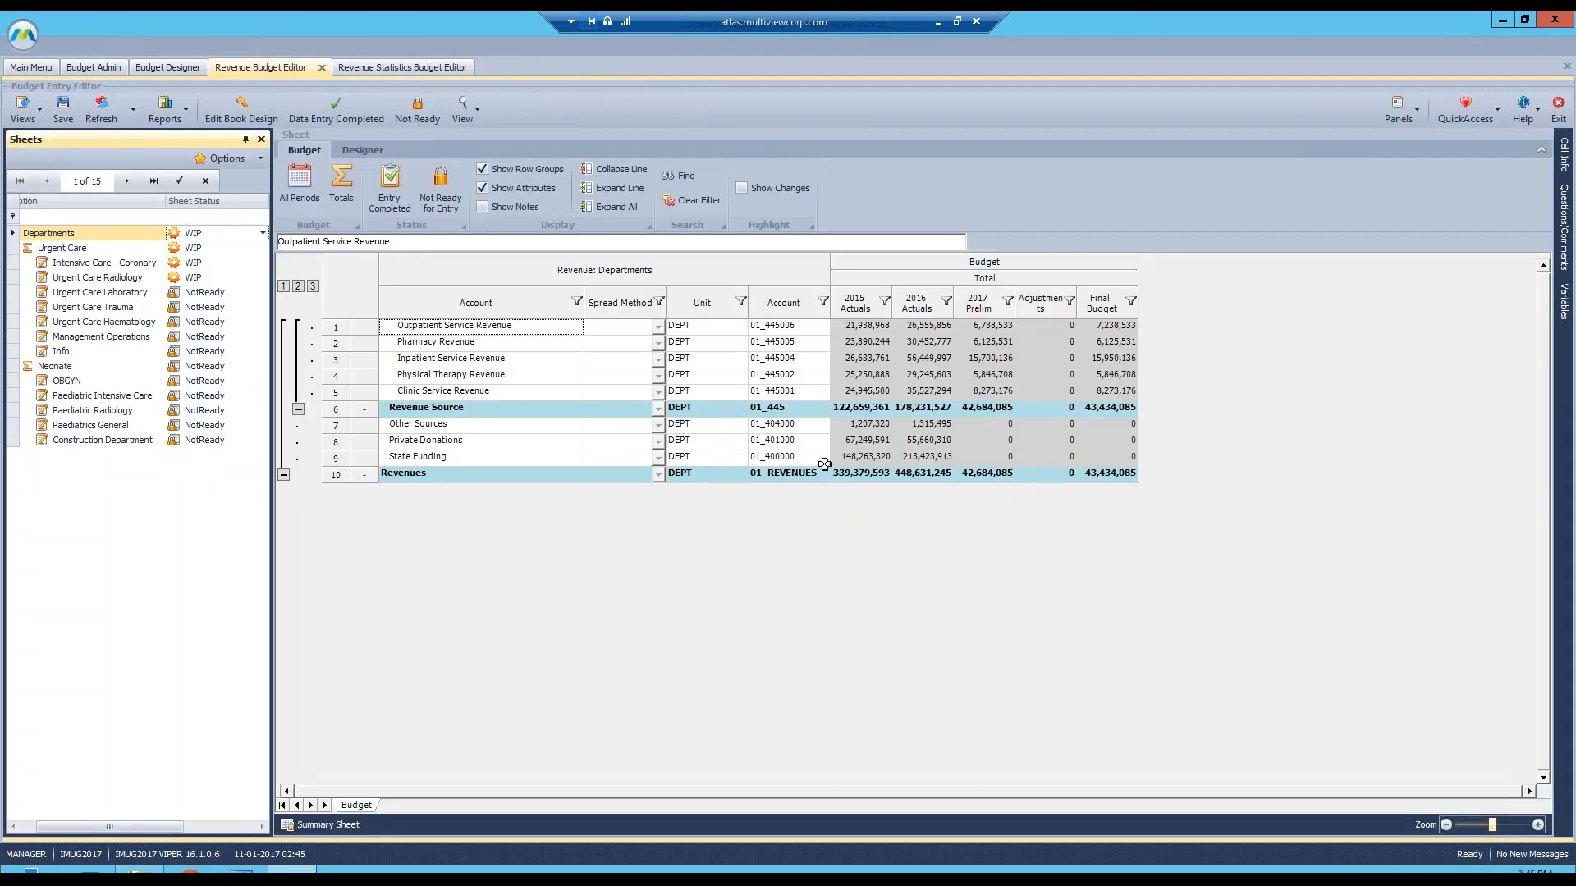
- Check the 2017 Prelim cells for outpatient and inpatient revenue on the Intensive Care - Coronary sheet, and show all periods
click(120, 263)
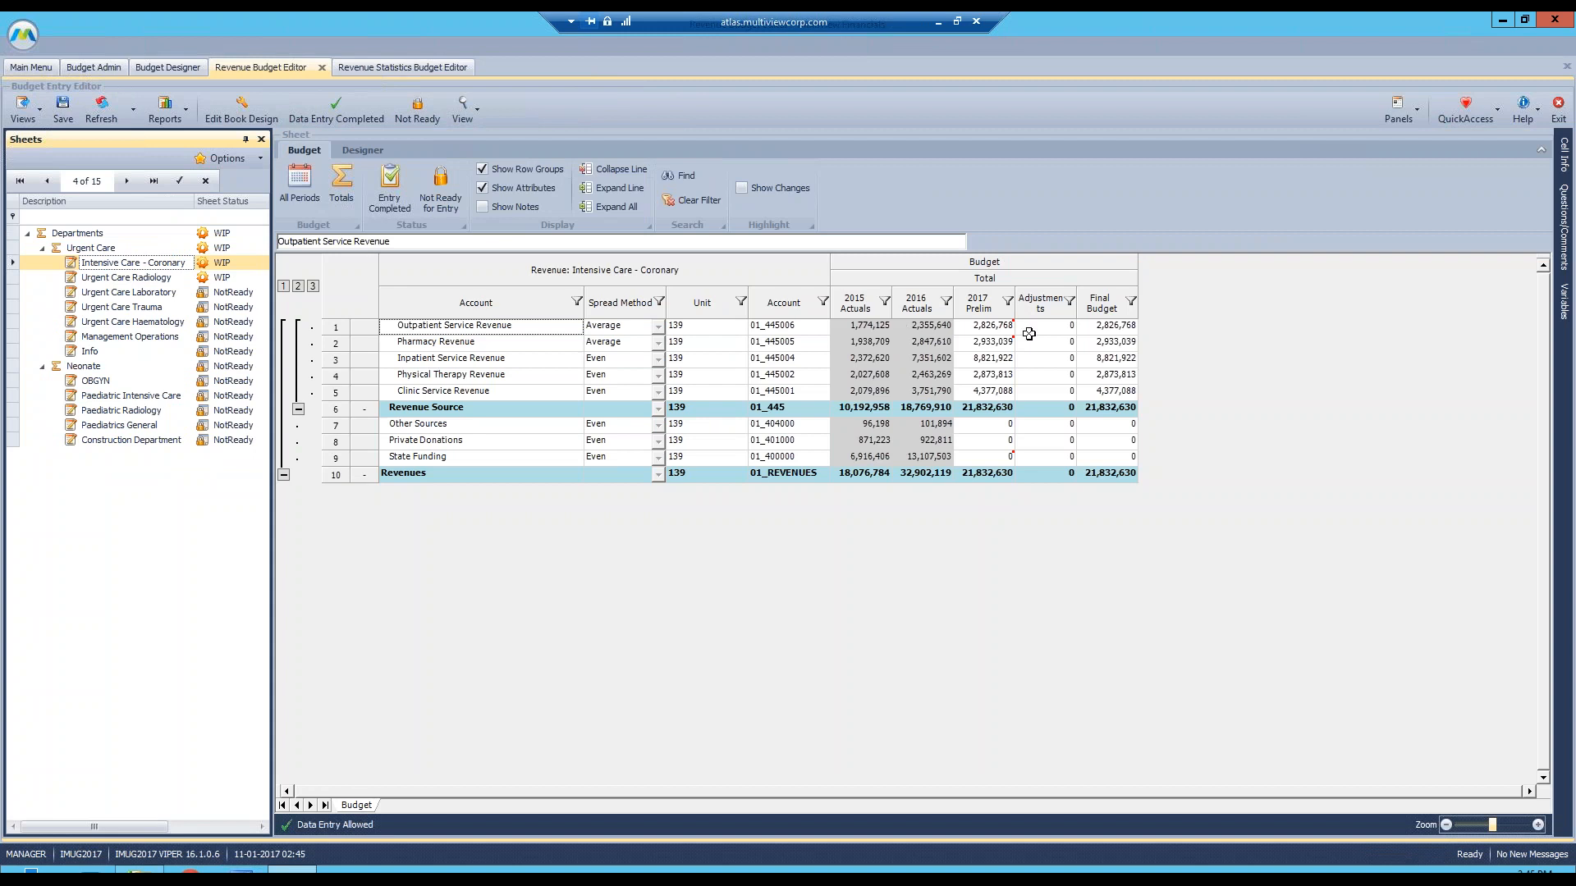
click(990, 328)
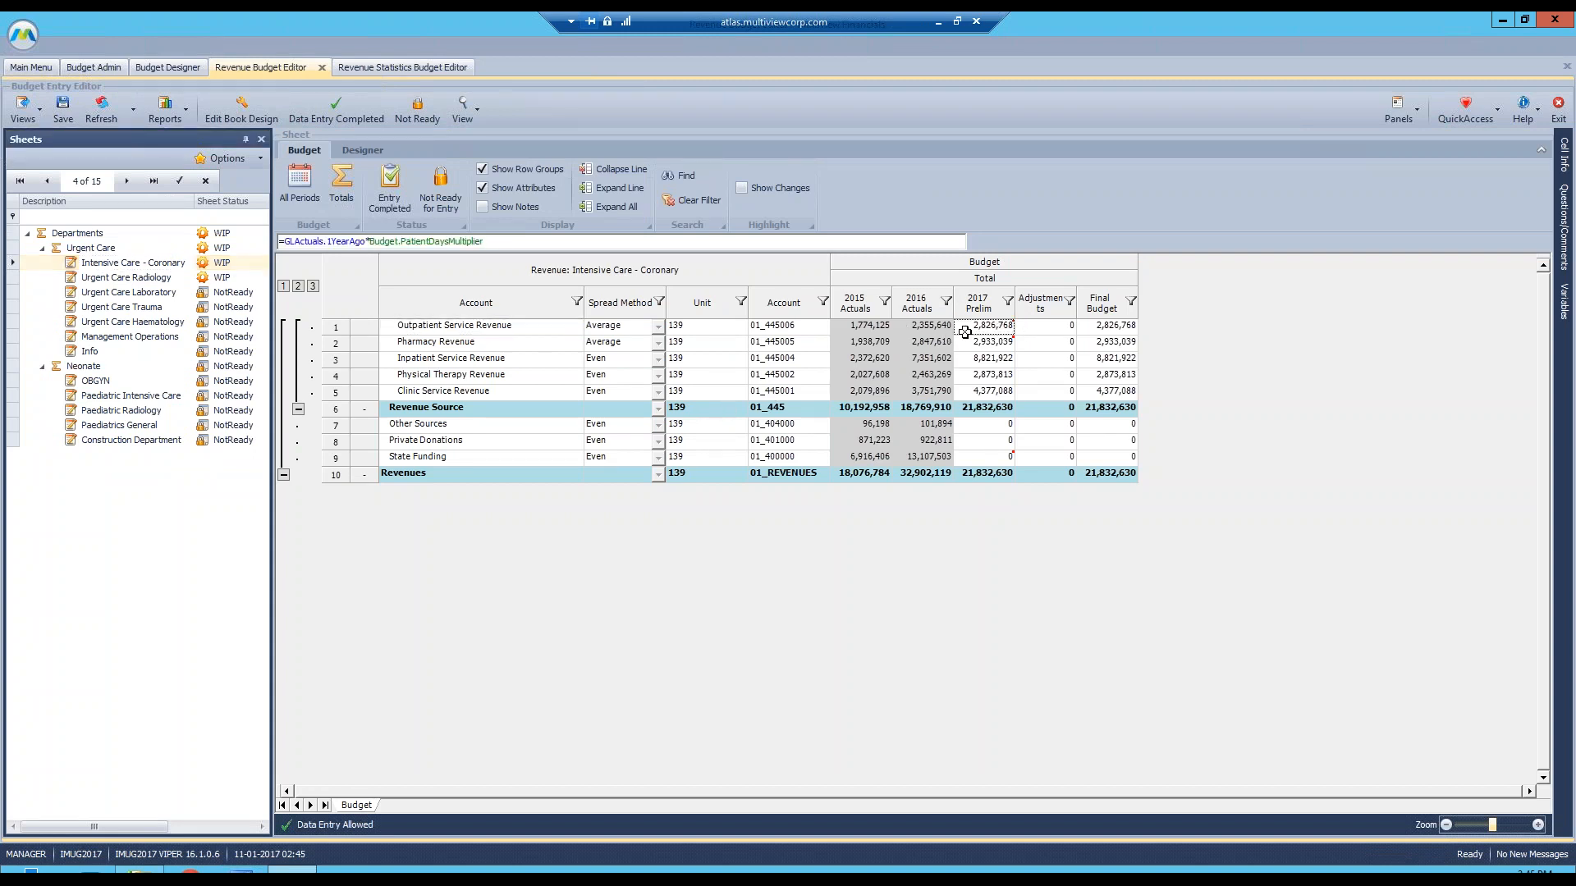
click(983, 358)
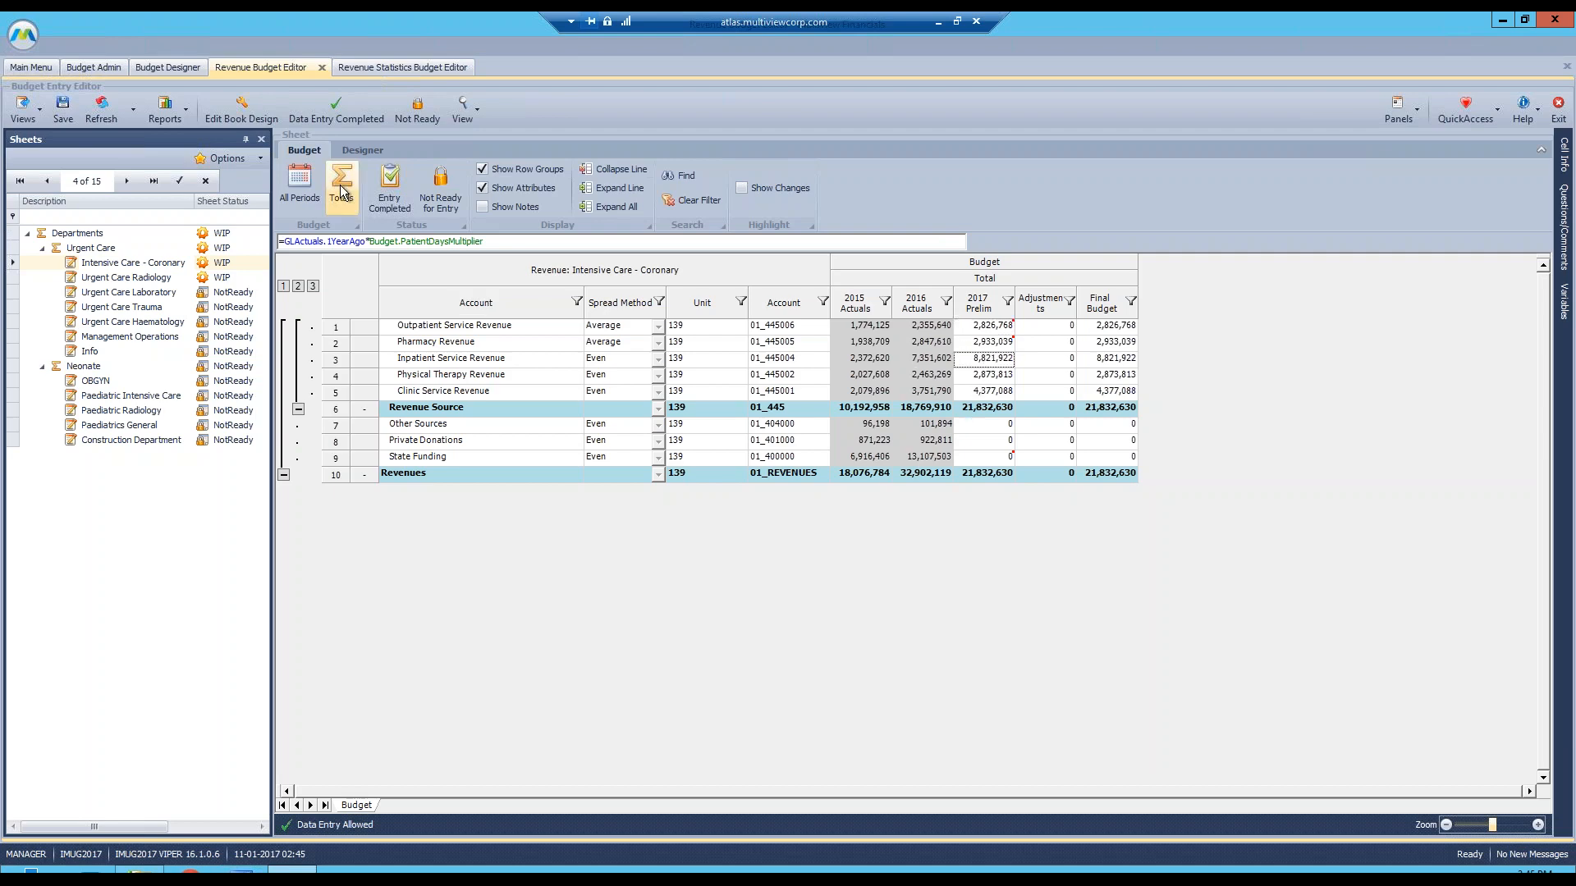
click(299, 187)
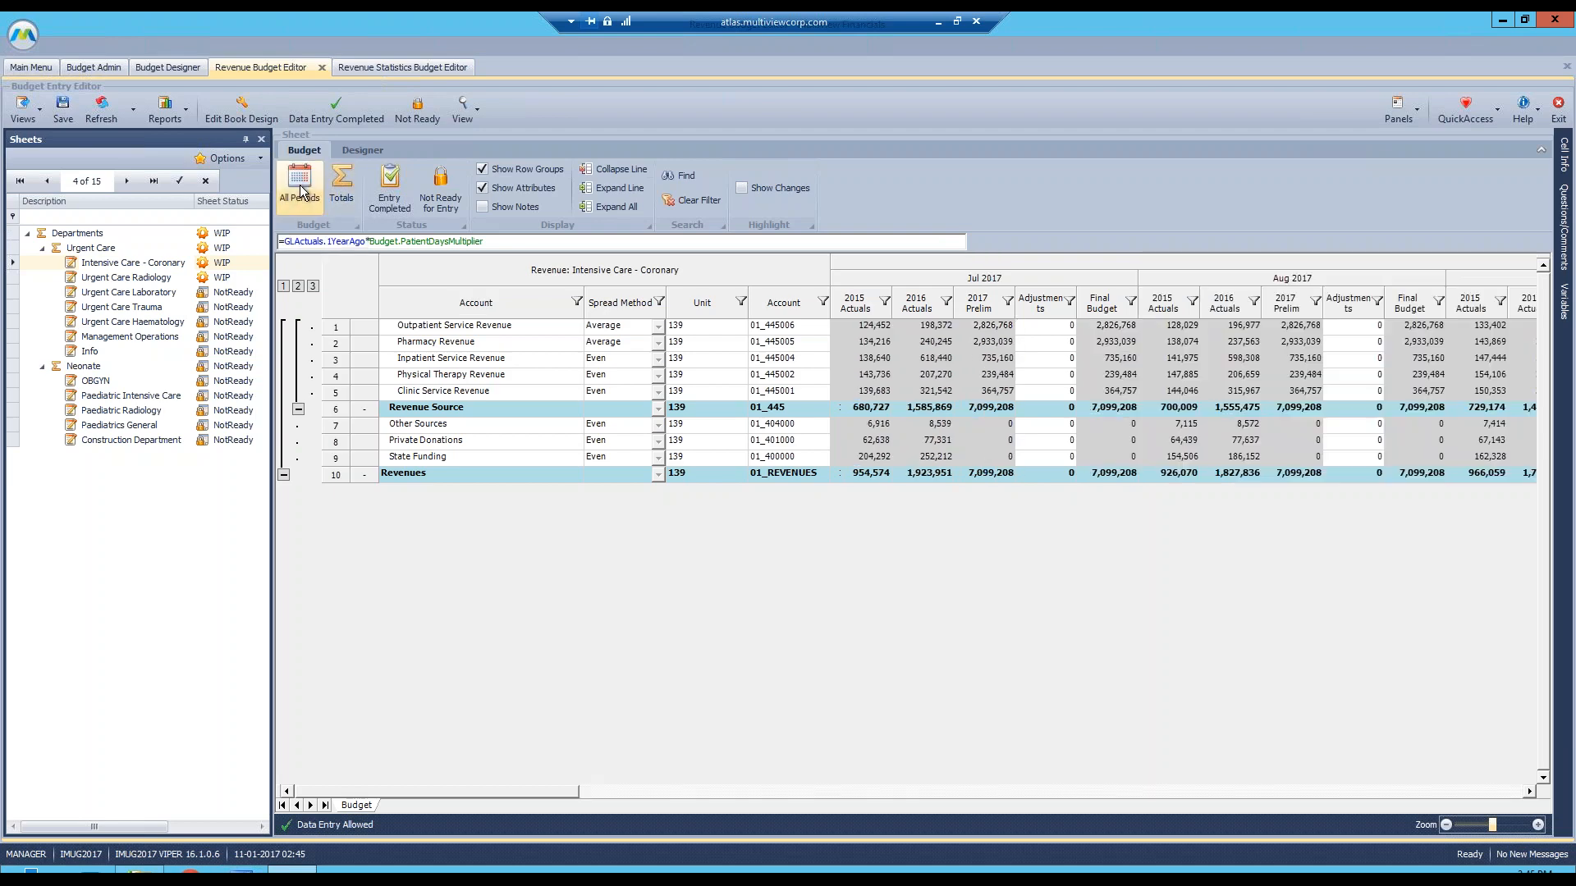
- Compare the July 2017 Adjustments and 2017 Prelim cells, and the July and August 2015 Actuals columns, on the Intensive Care - Coronary sheet
click(1041, 343)
click(1046, 358)
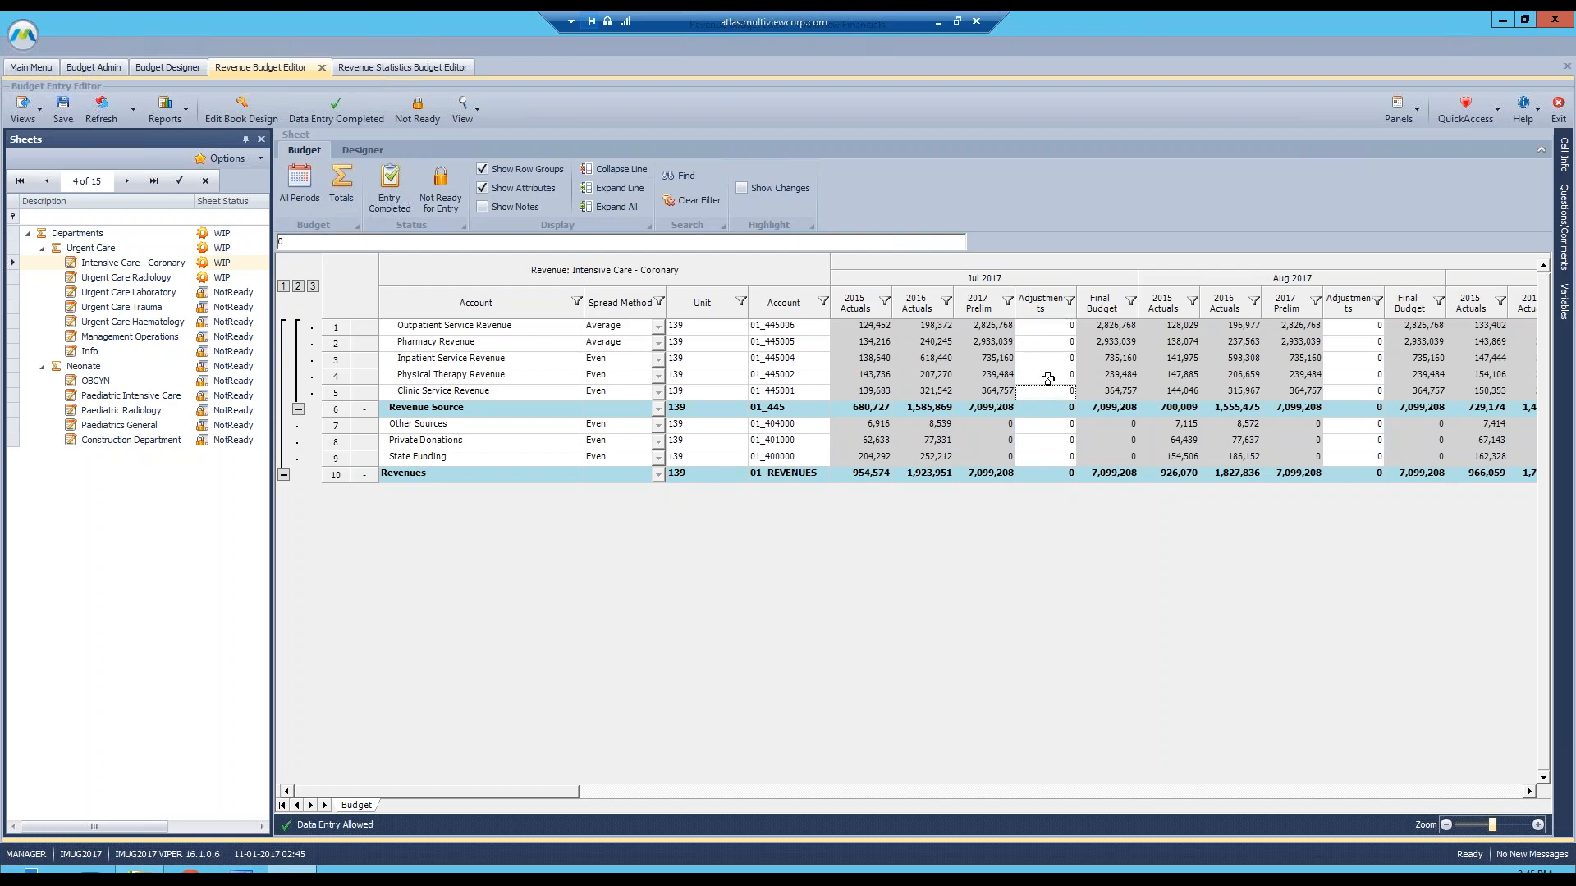
click(984, 359)
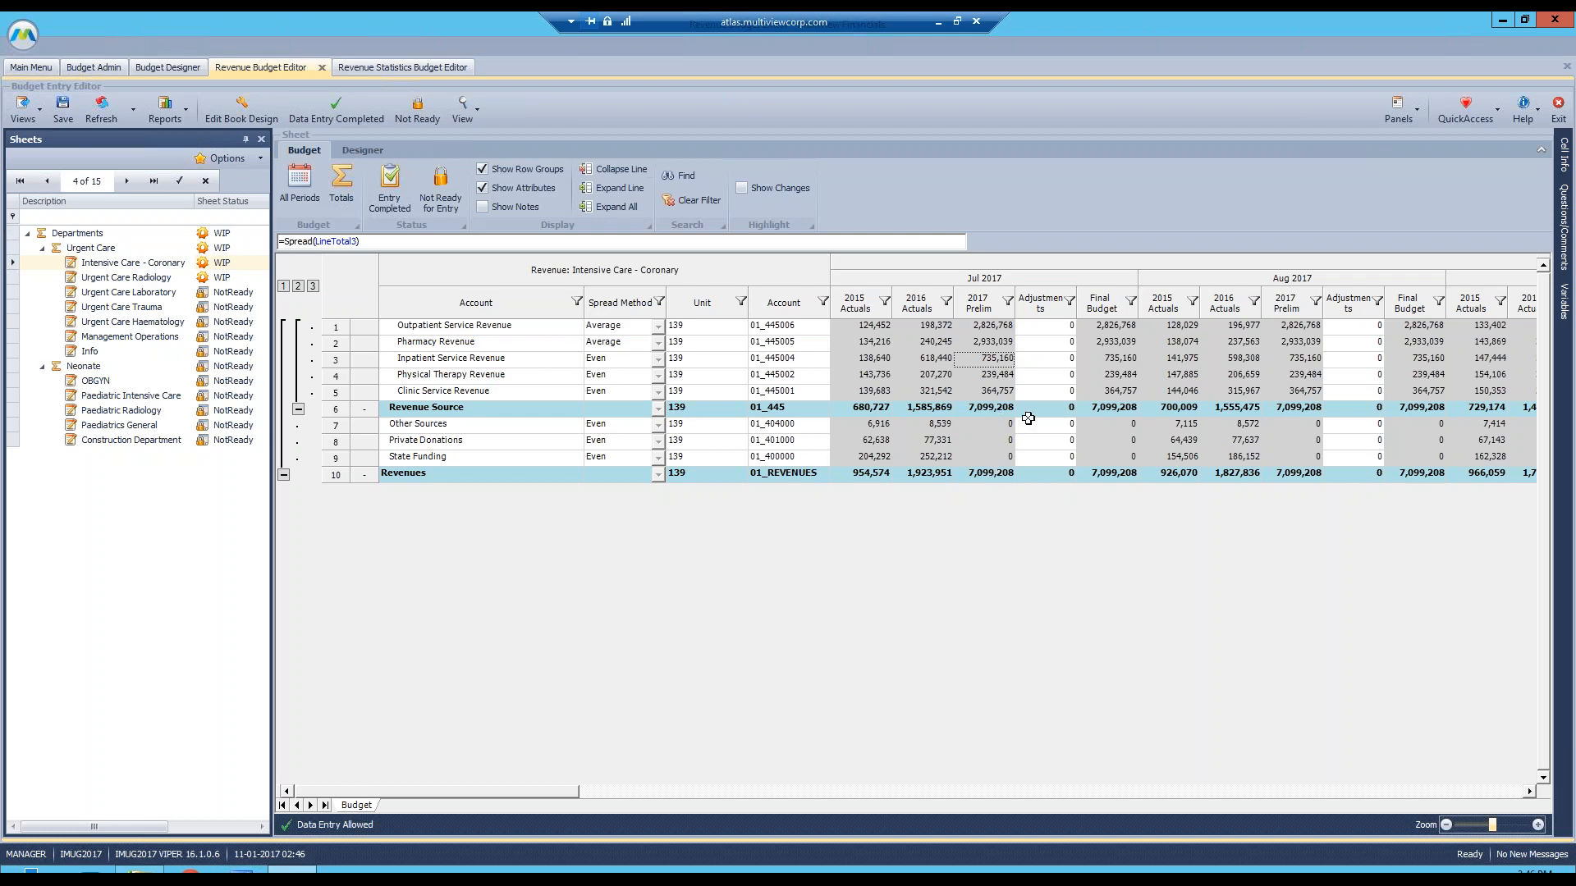
click(855, 303)
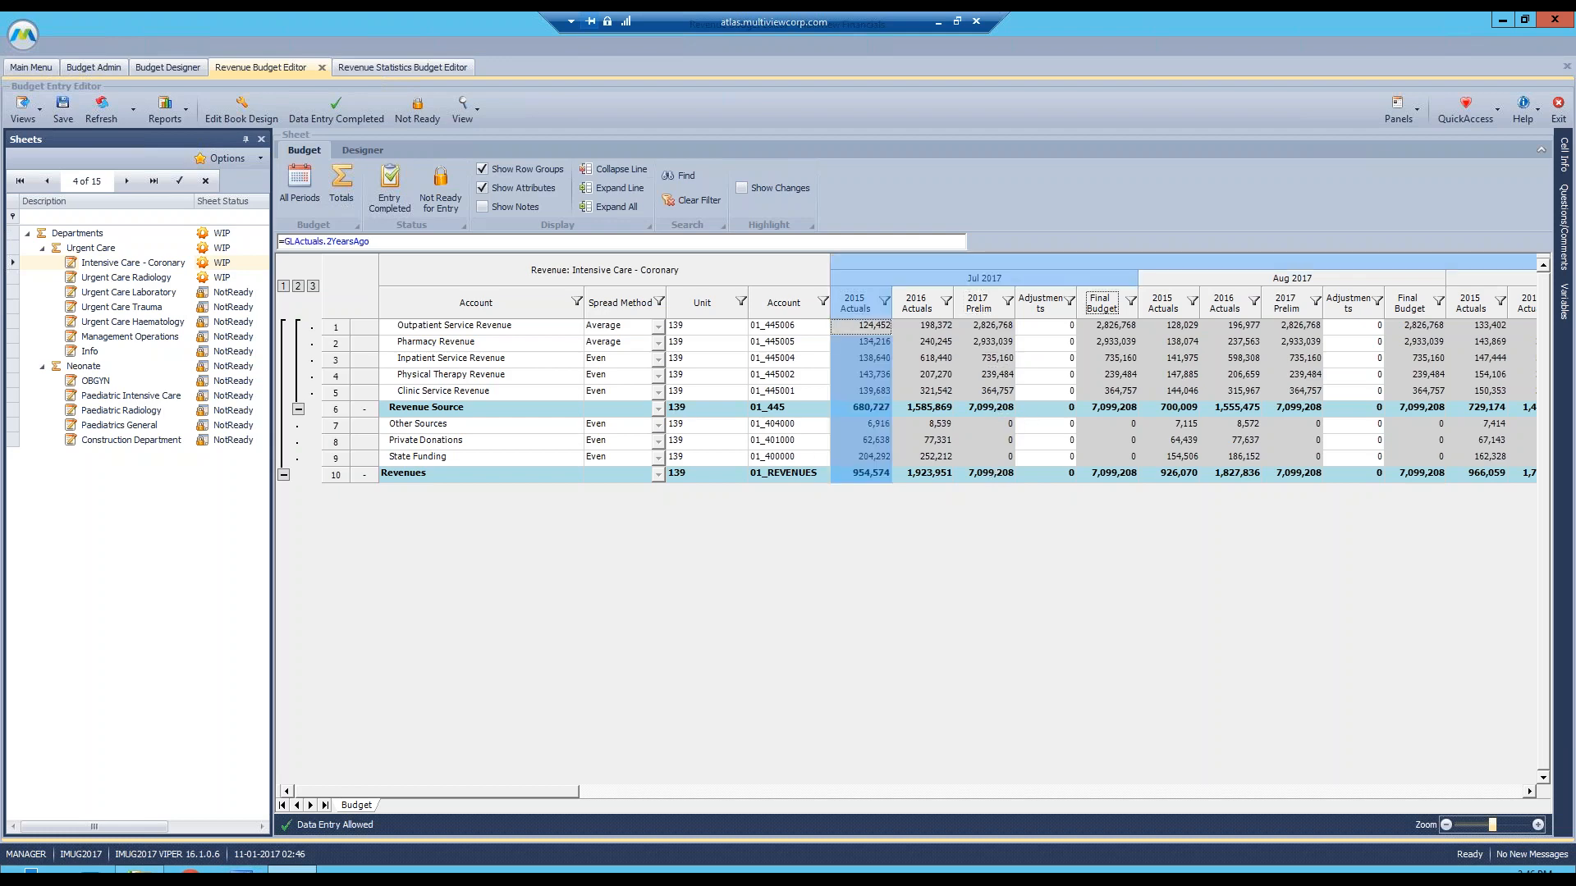
click(1162, 303)
drag(469, 791, 420, 789)
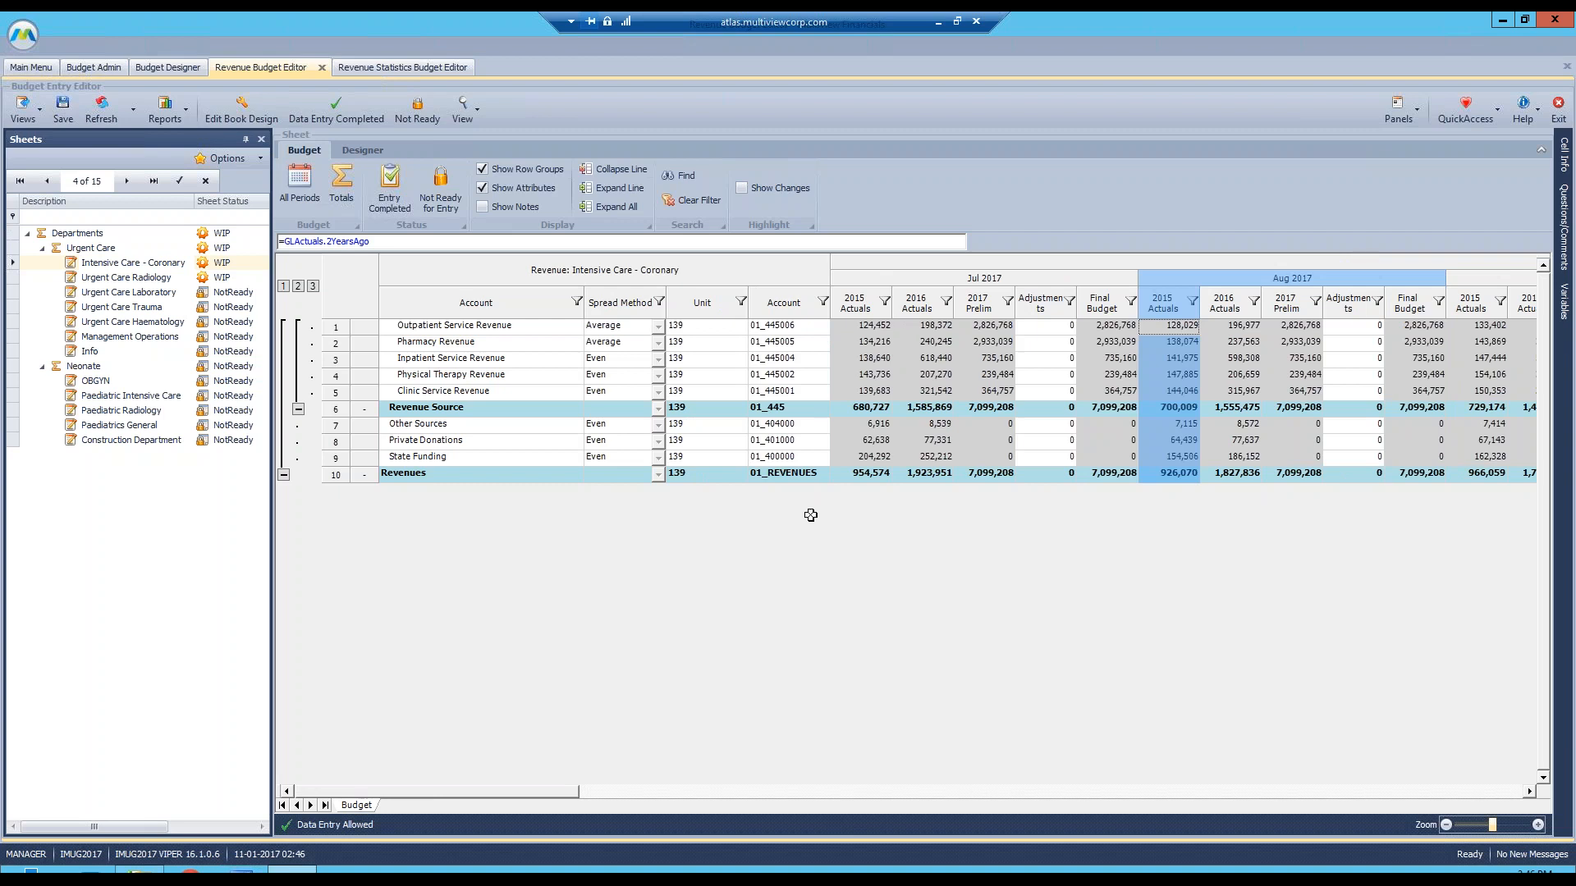
- Try hiding the 2015 Actuals and 2016 Actuals columns from the period view in the Revenue workbook's column design
click(236, 107)
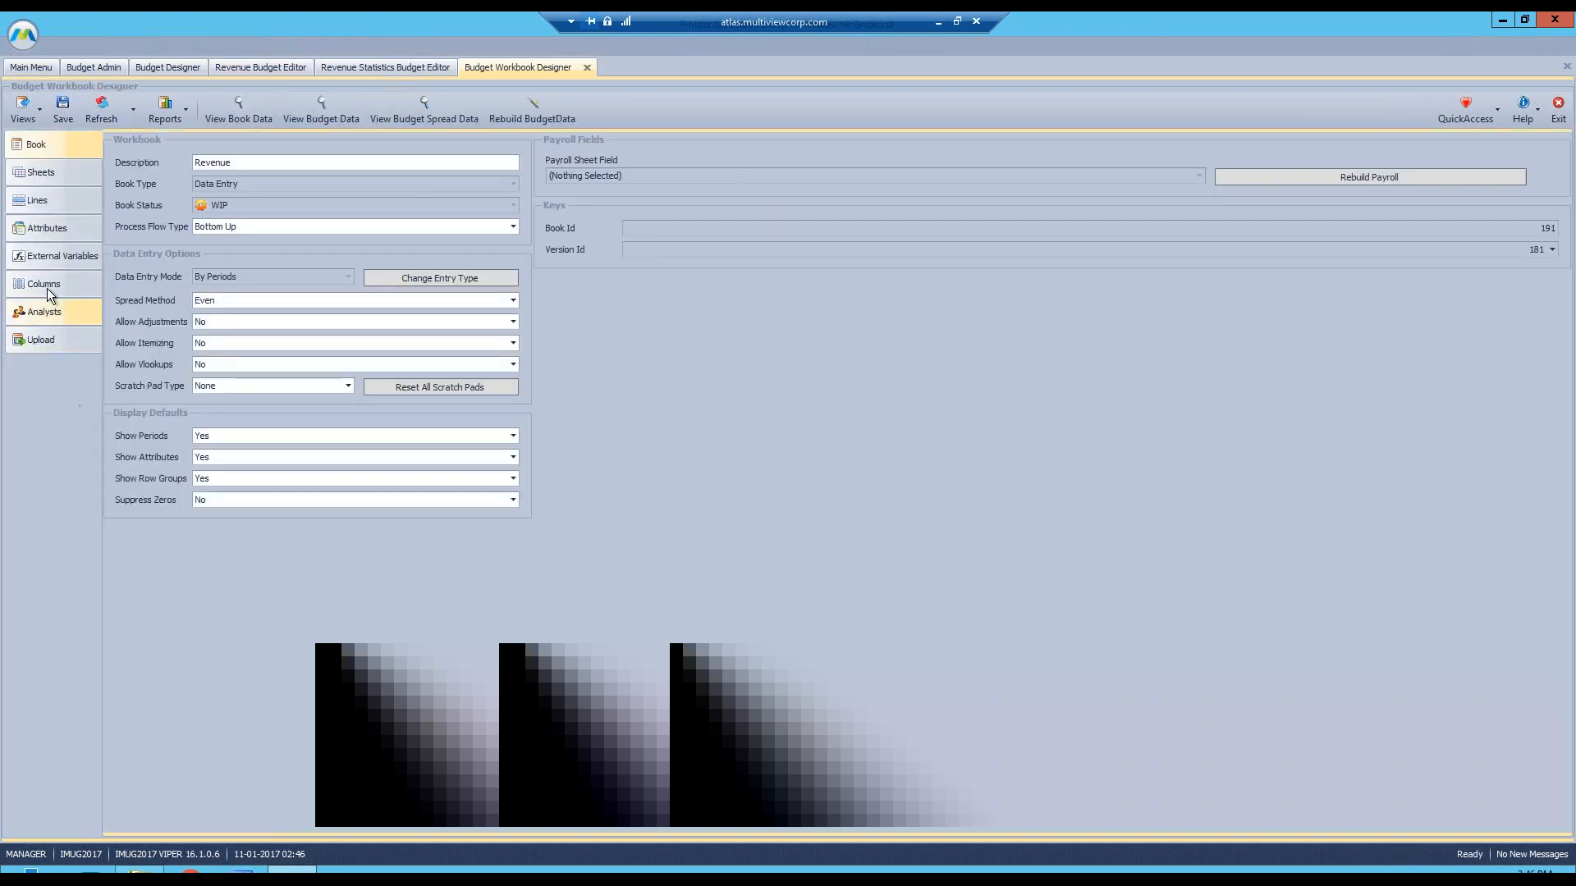
click(48, 287)
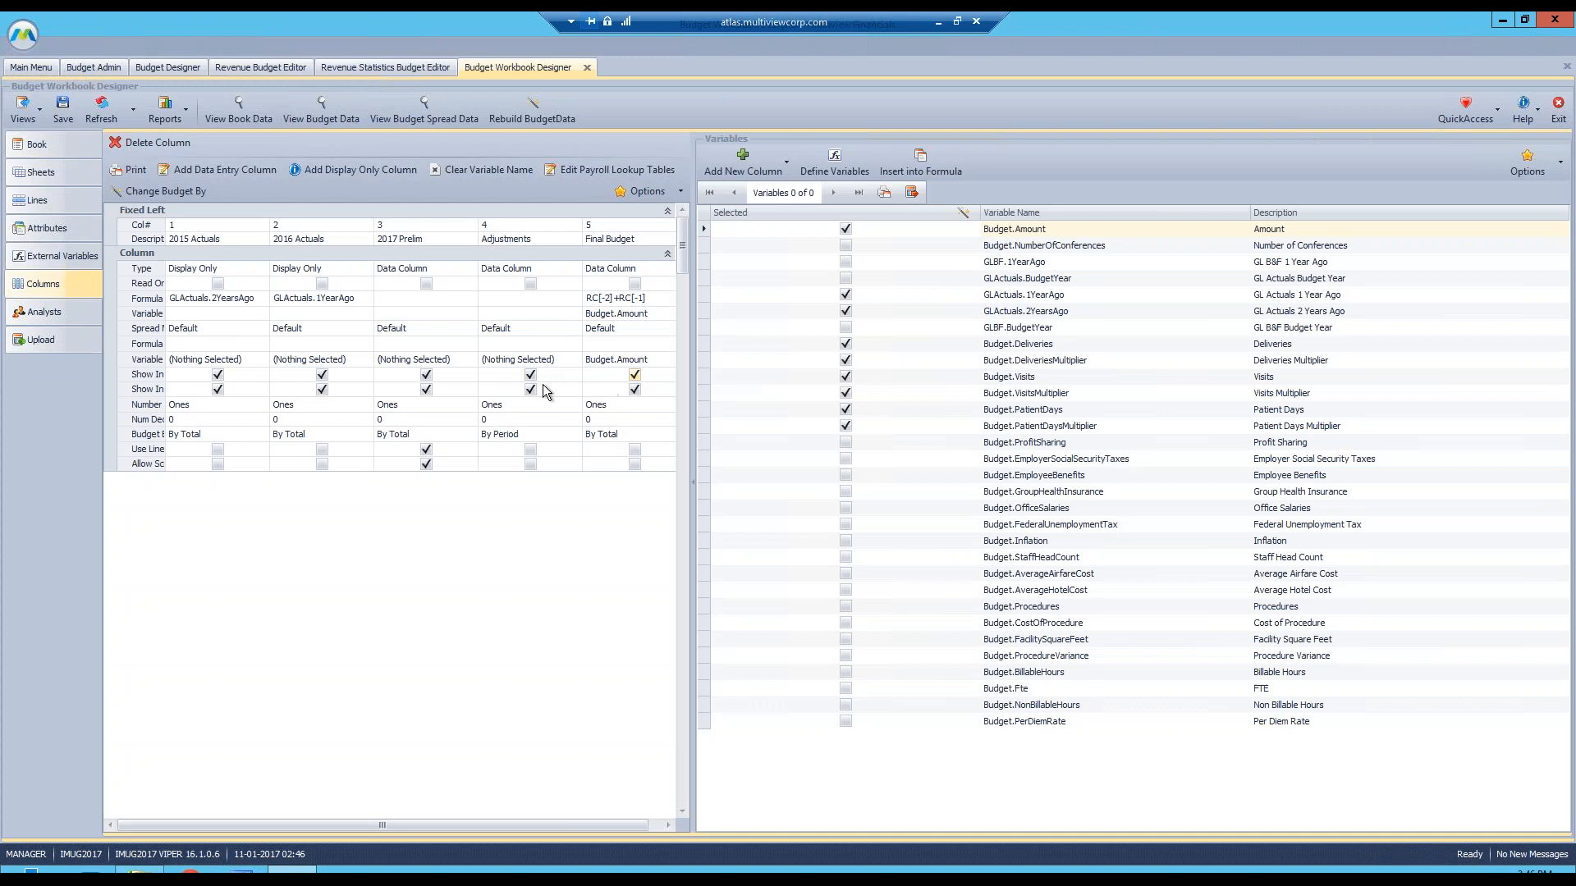
double_click(163, 238)
click(171, 392)
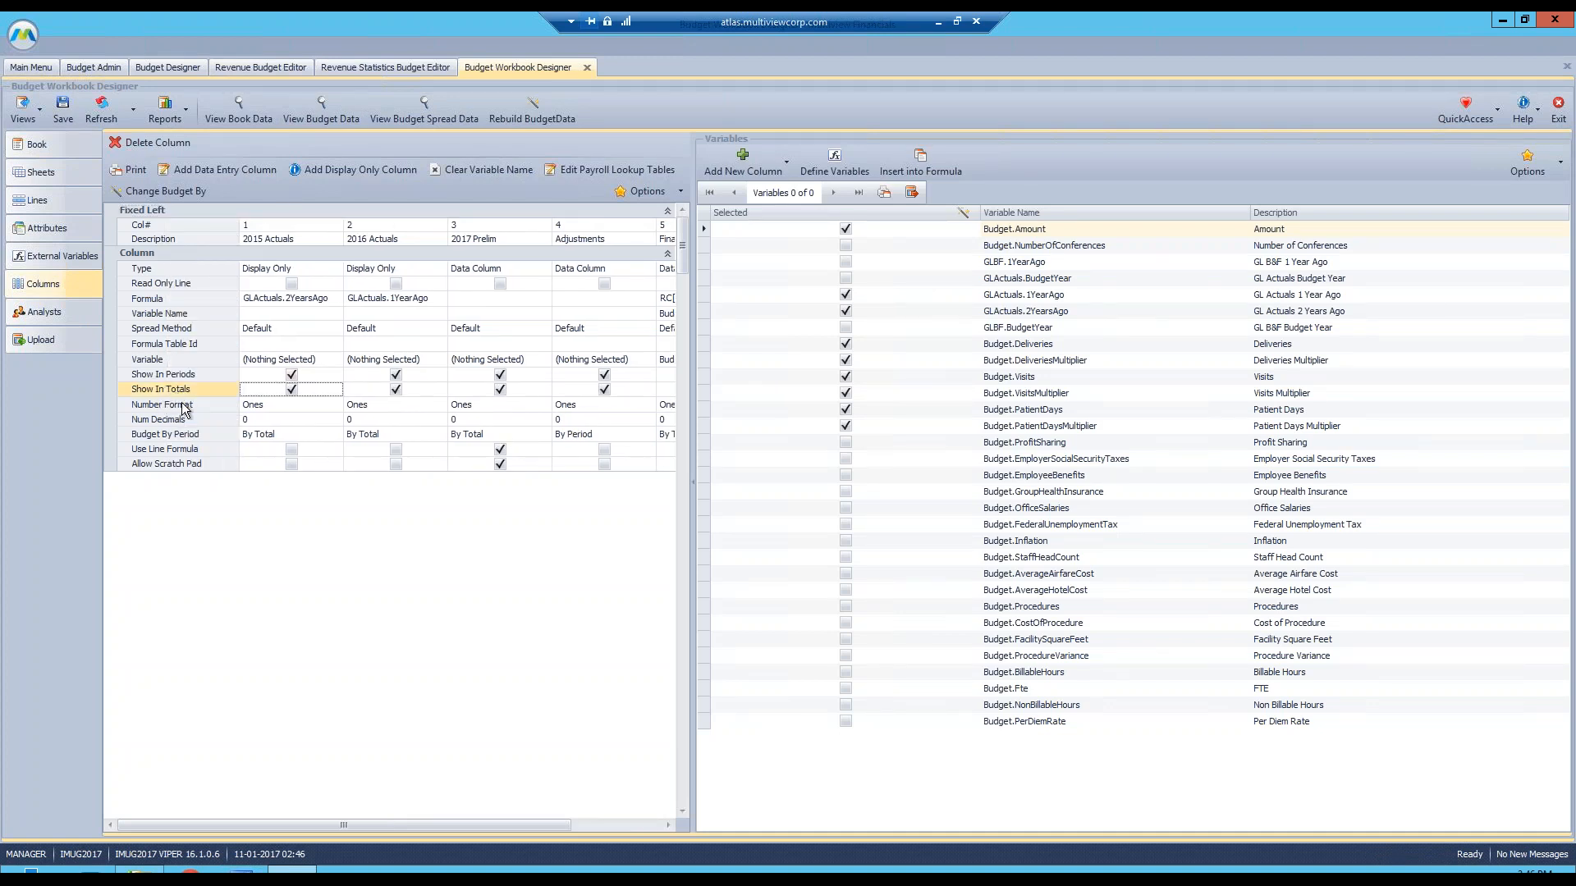
click(292, 374)
click(395, 374)
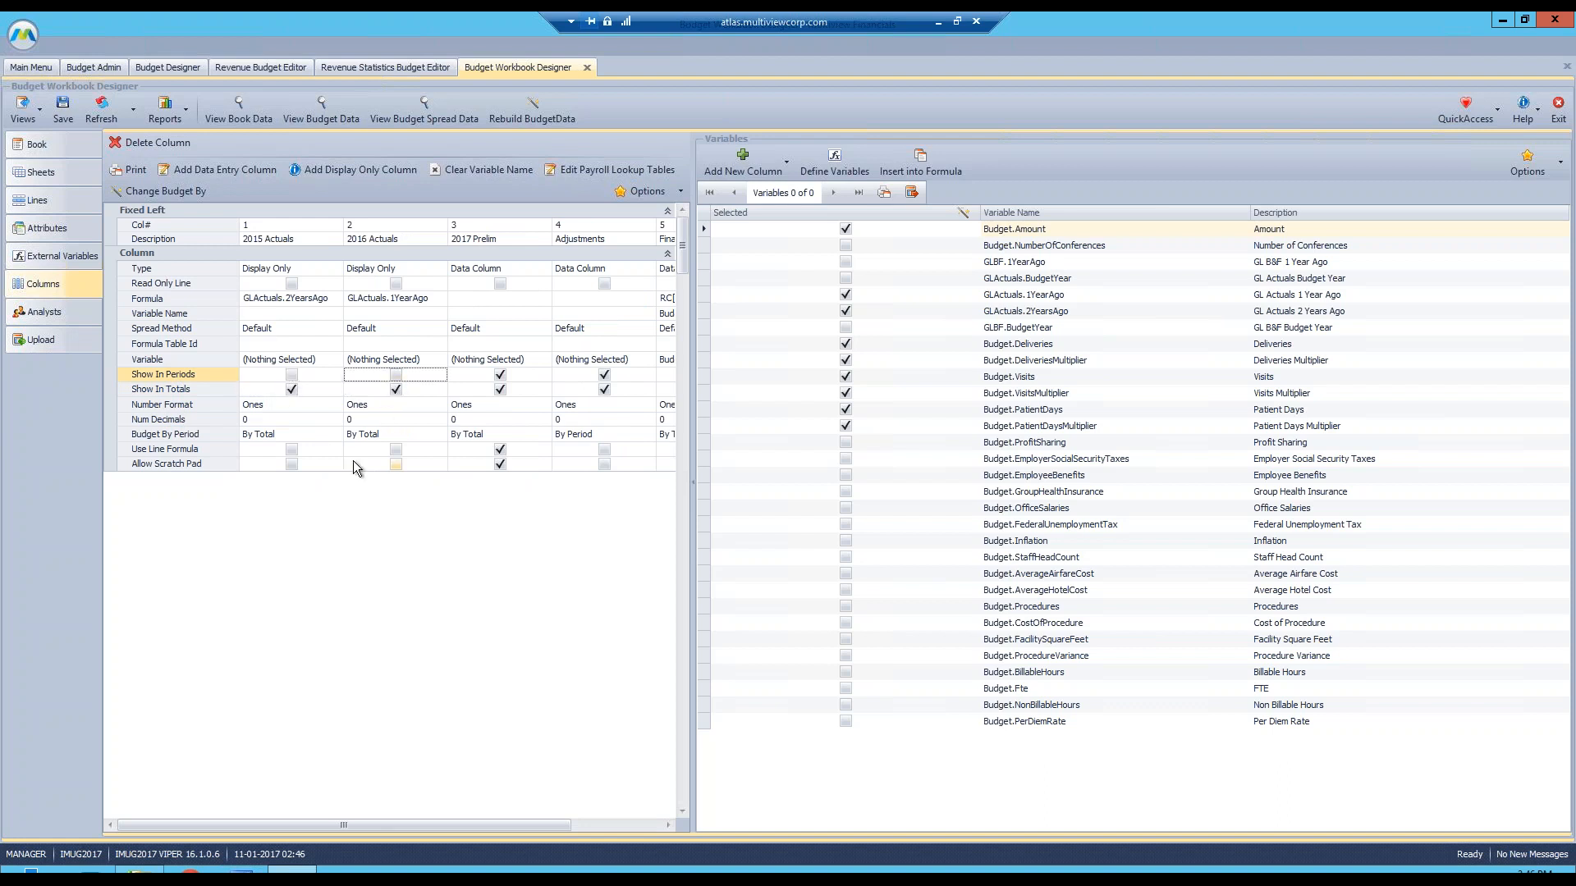
click(291, 374)
click(384, 376)
click(385, 377)
- Close the workbook designer and the Revenue and Revenue Statistics editors to return to the budget diagram
click(410, 69)
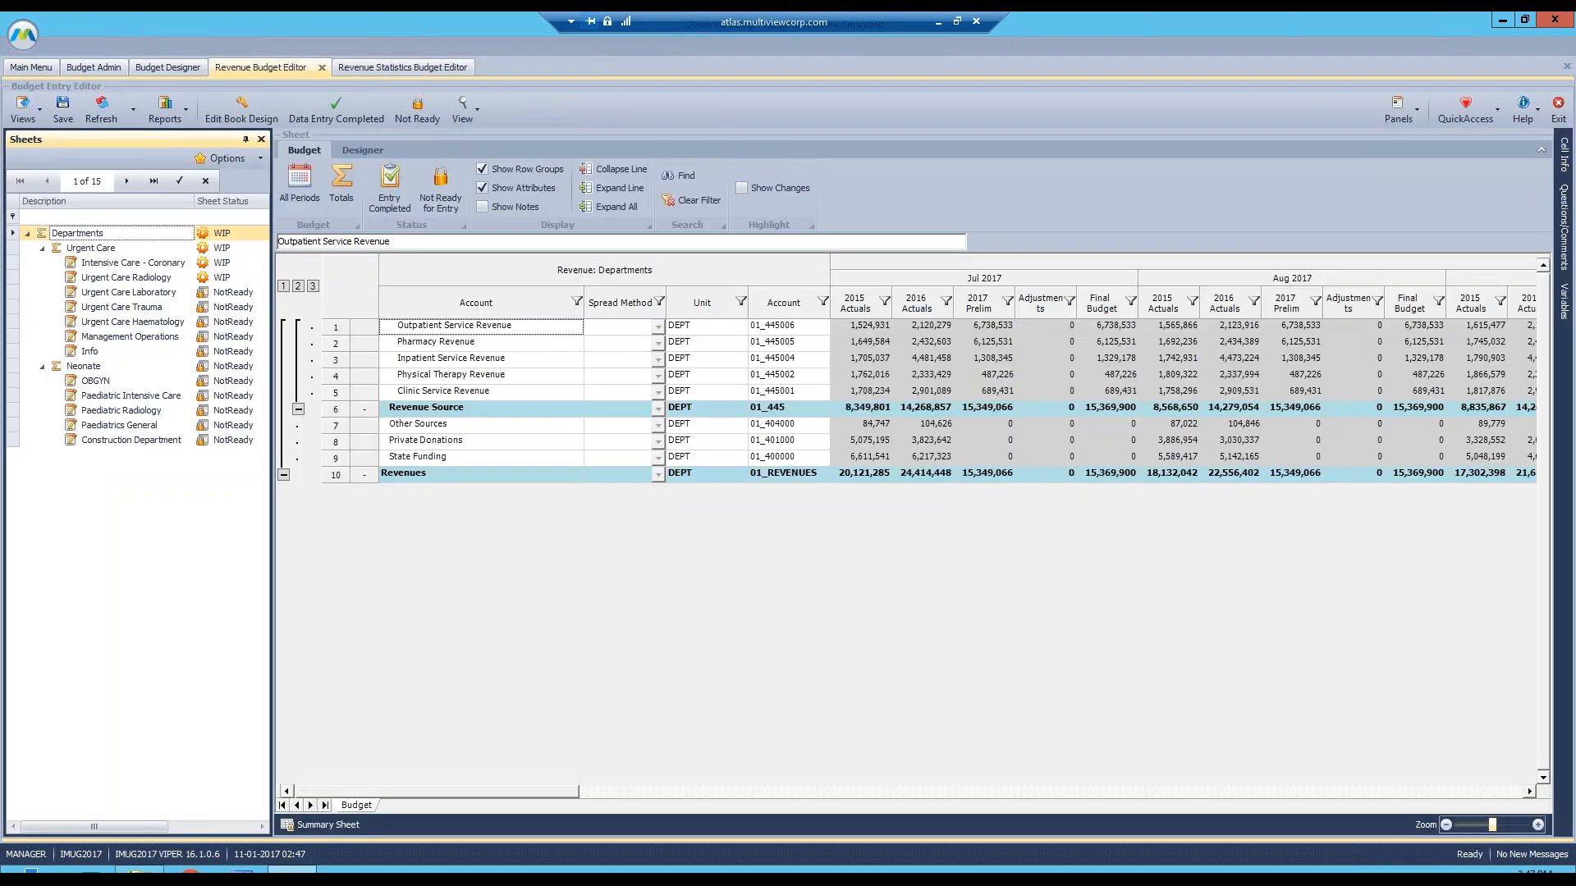
click(416, 69)
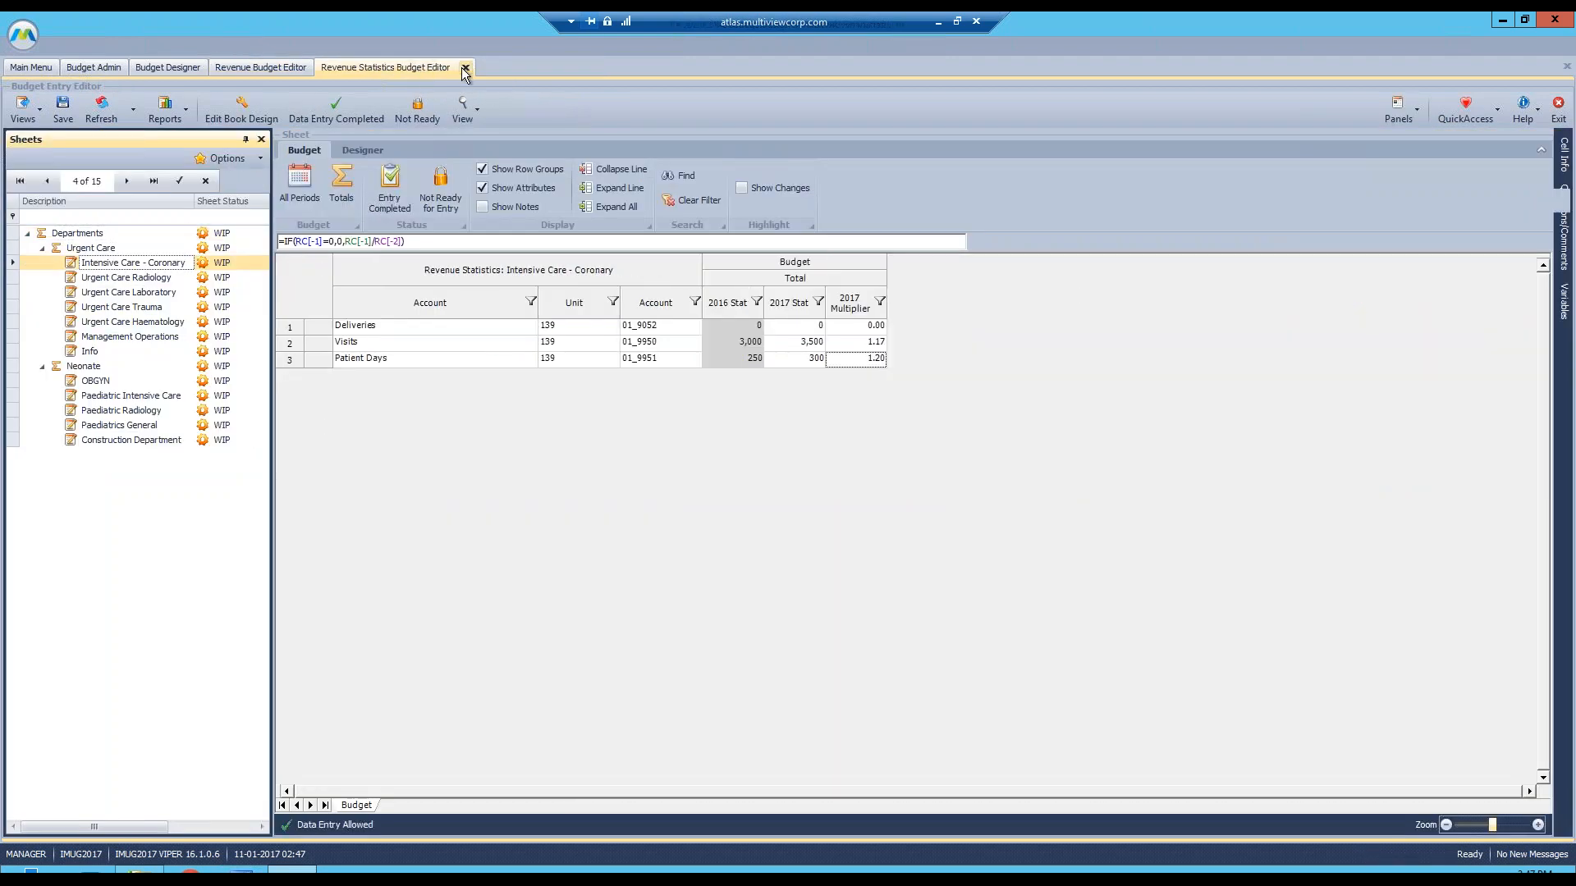
click(464, 67)
click(272, 69)
click(322, 67)
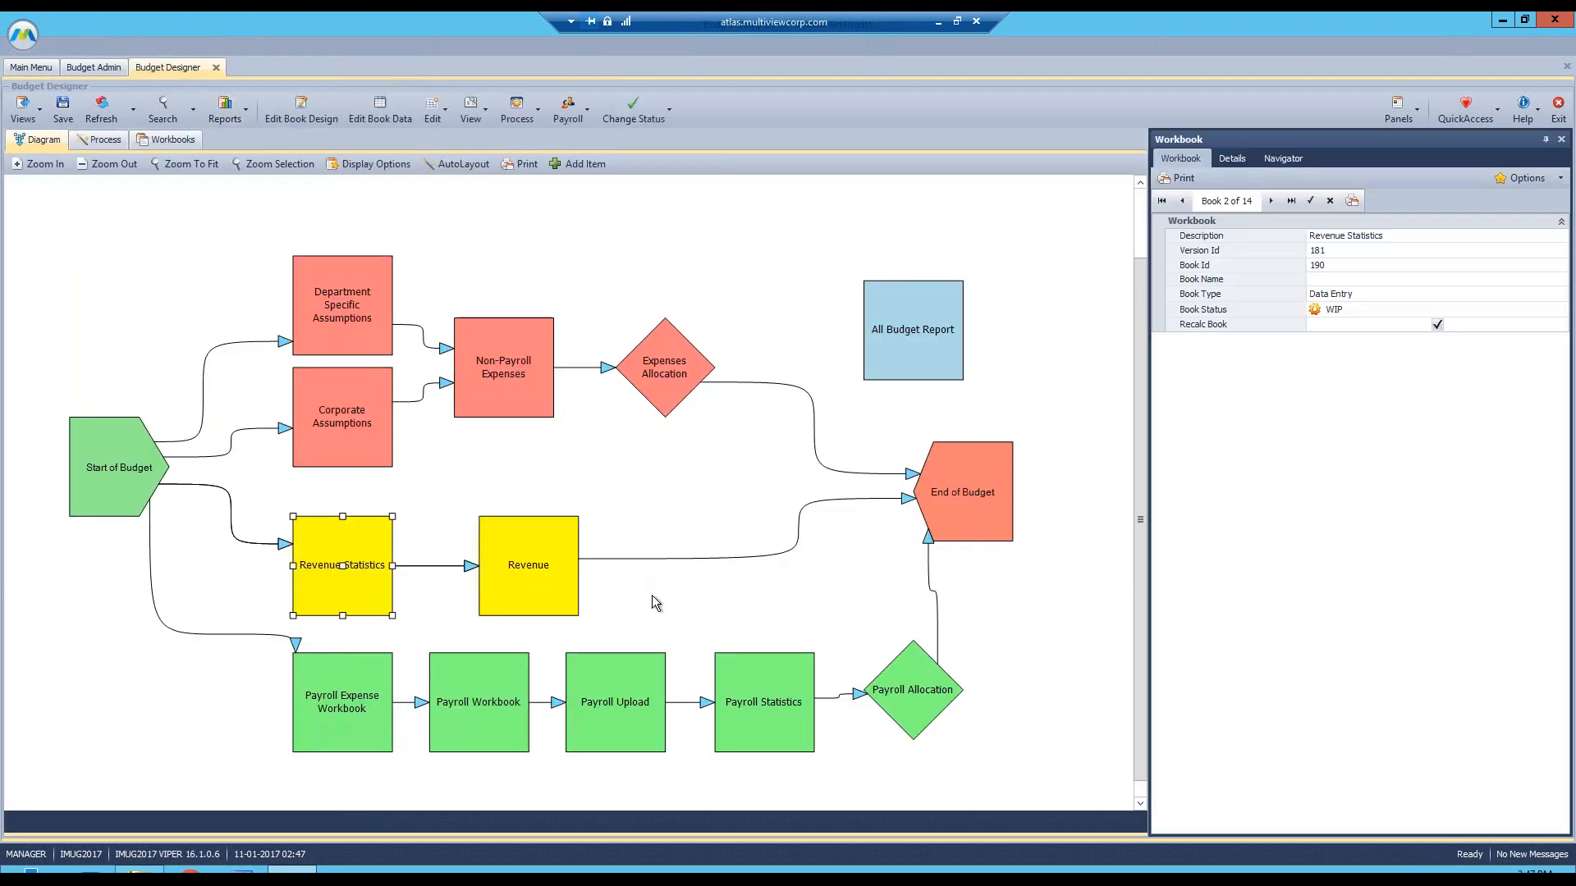
- Open the Payroll Upload workbook from the budget diagram and check its Scratchpad option for opening a document
click(631, 600)
click(625, 726)
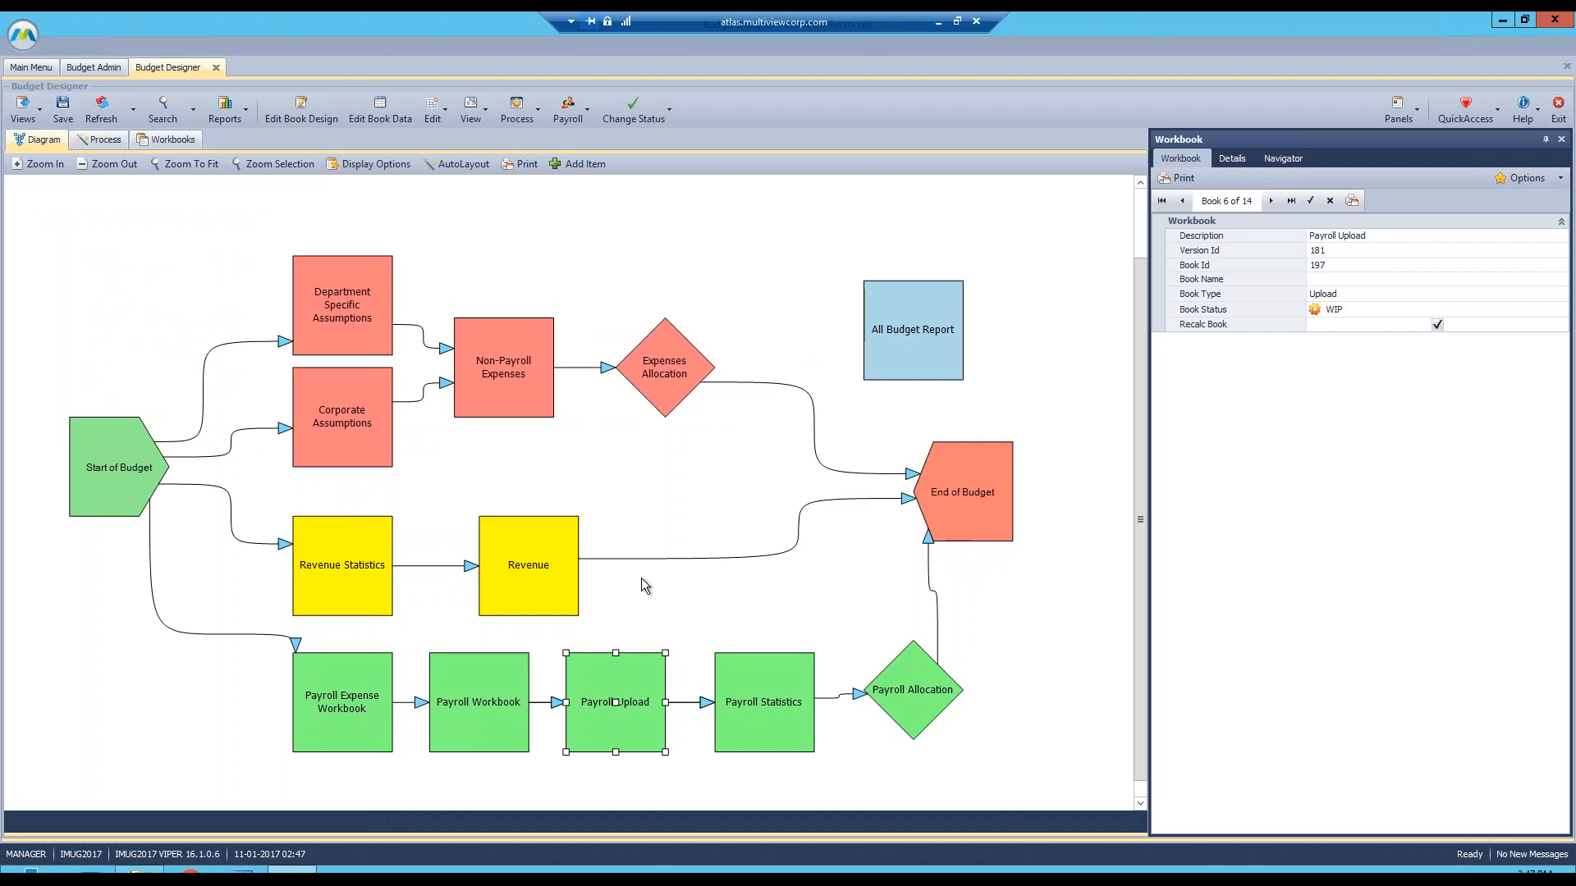
double_click(633, 699)
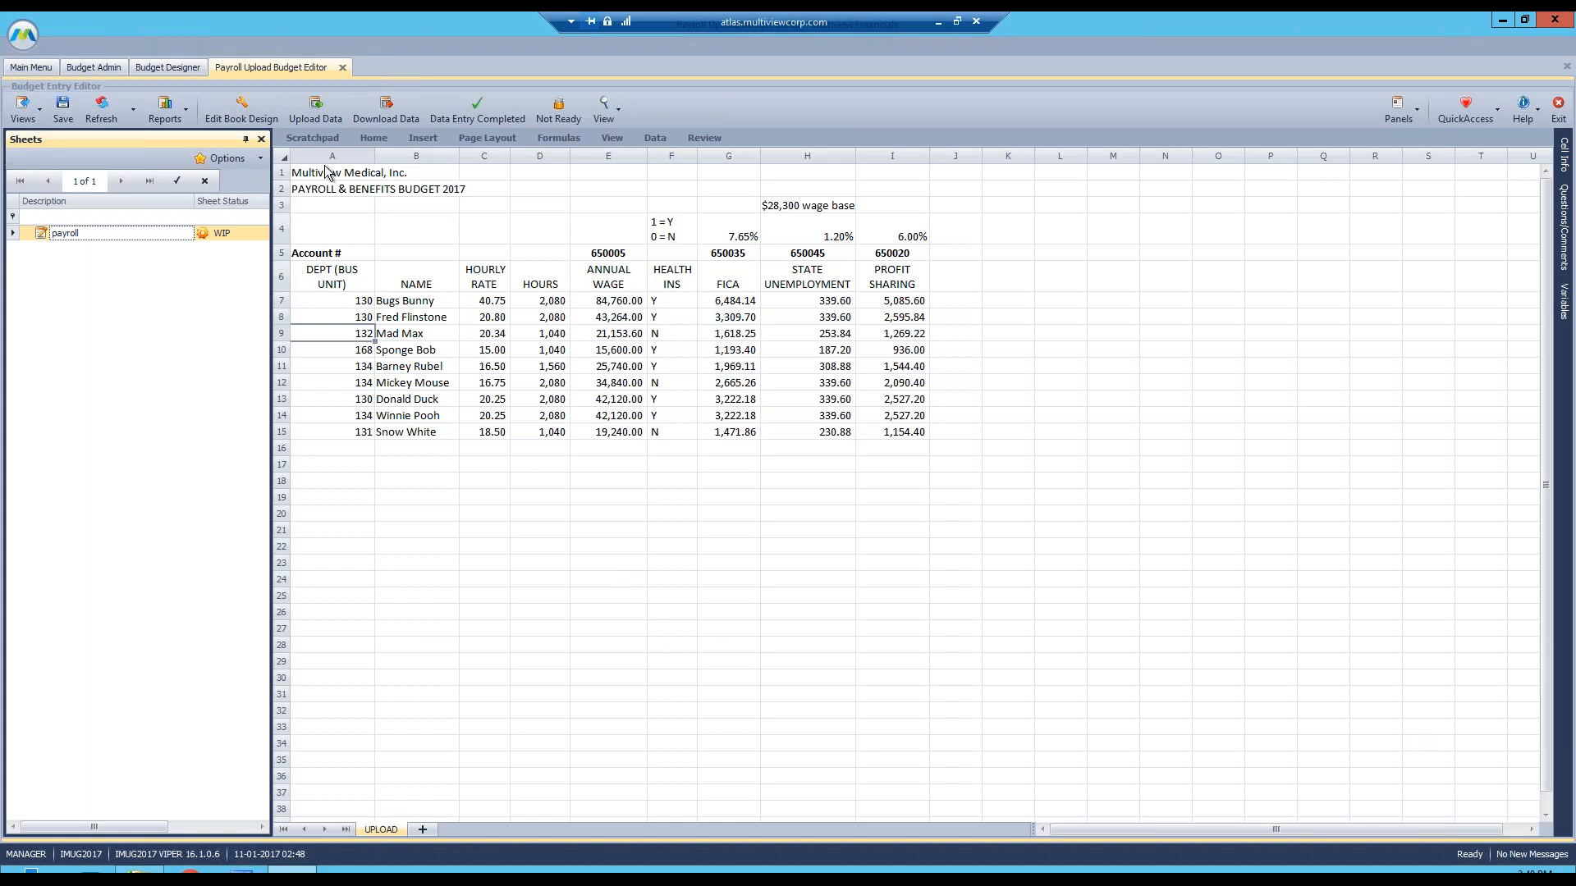
click(300, 137)
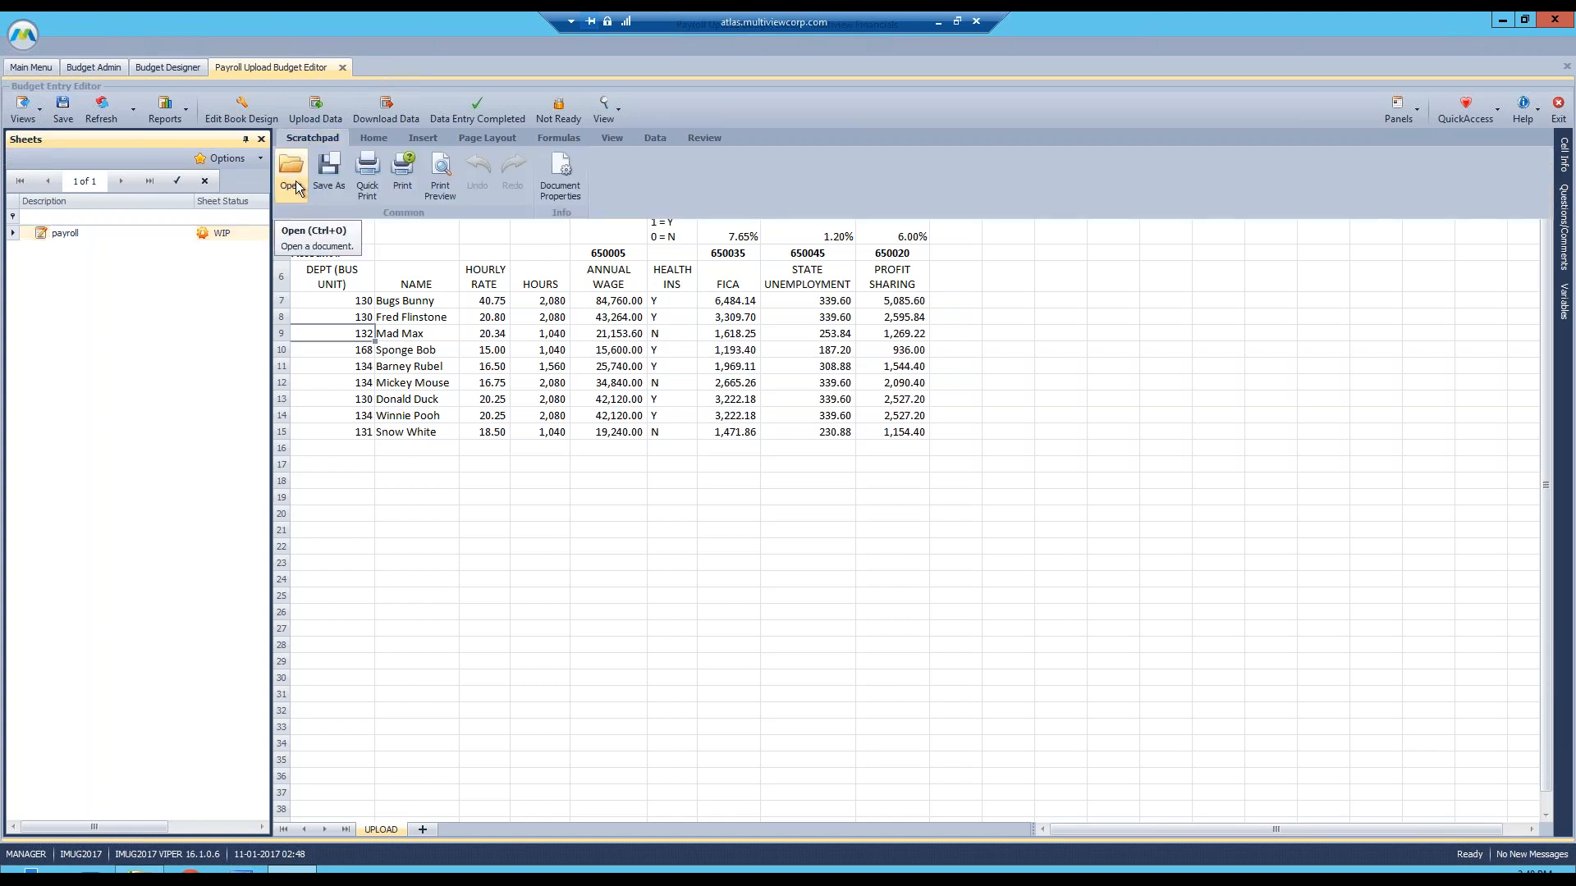
click(613, 432)
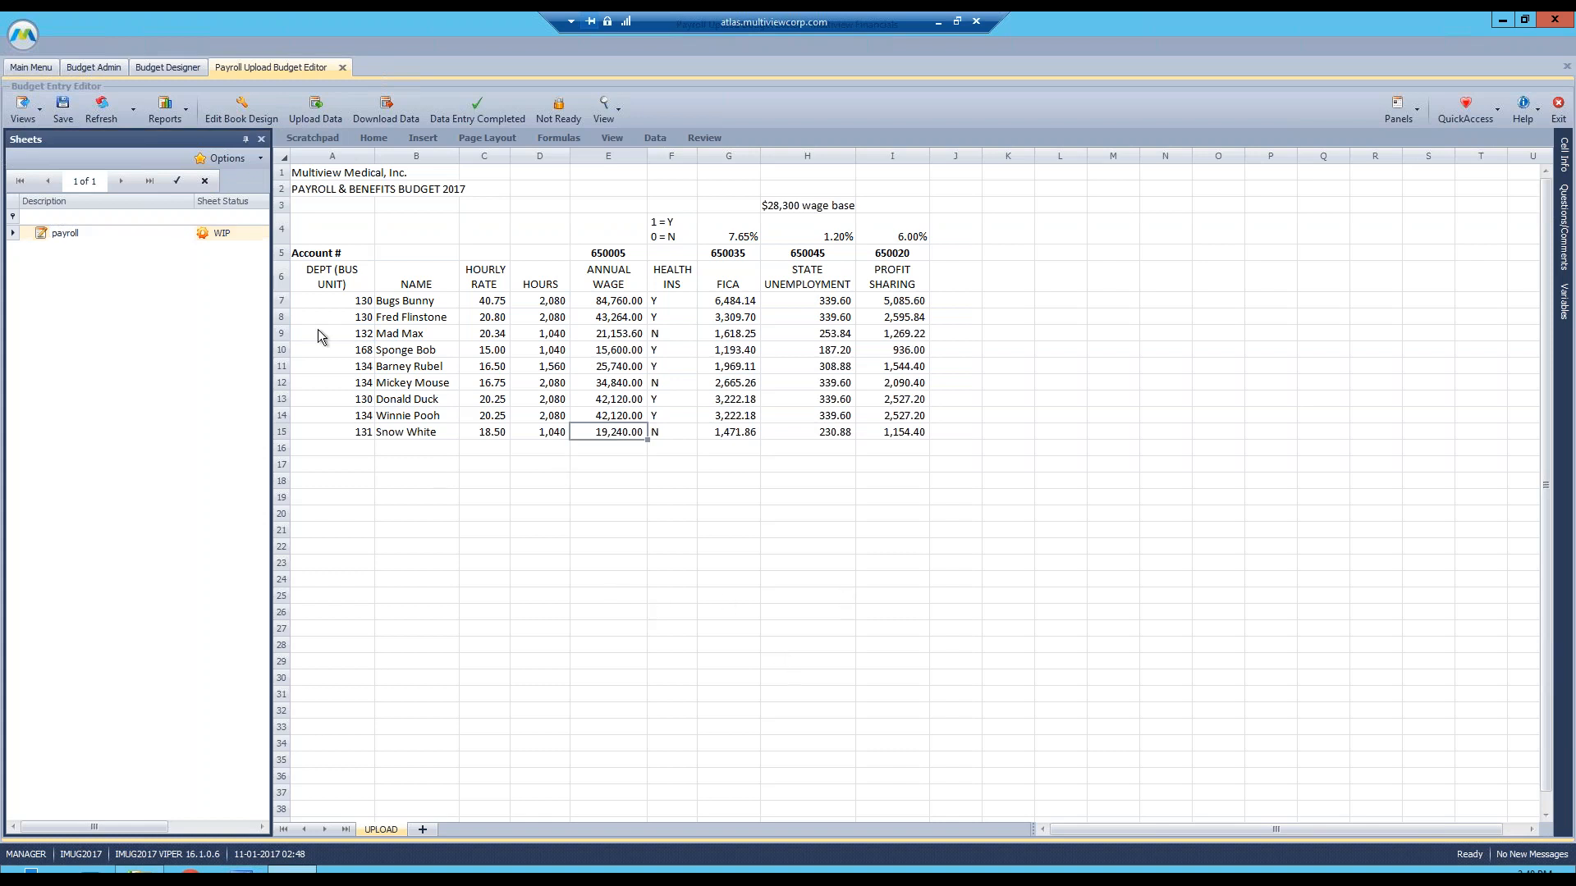
- Examine the department column and the annual wage, FICA, state unemployment and profit sharing account columns in the payroll sheet
click(313, 301)
drag(332, 255, 330, 441)
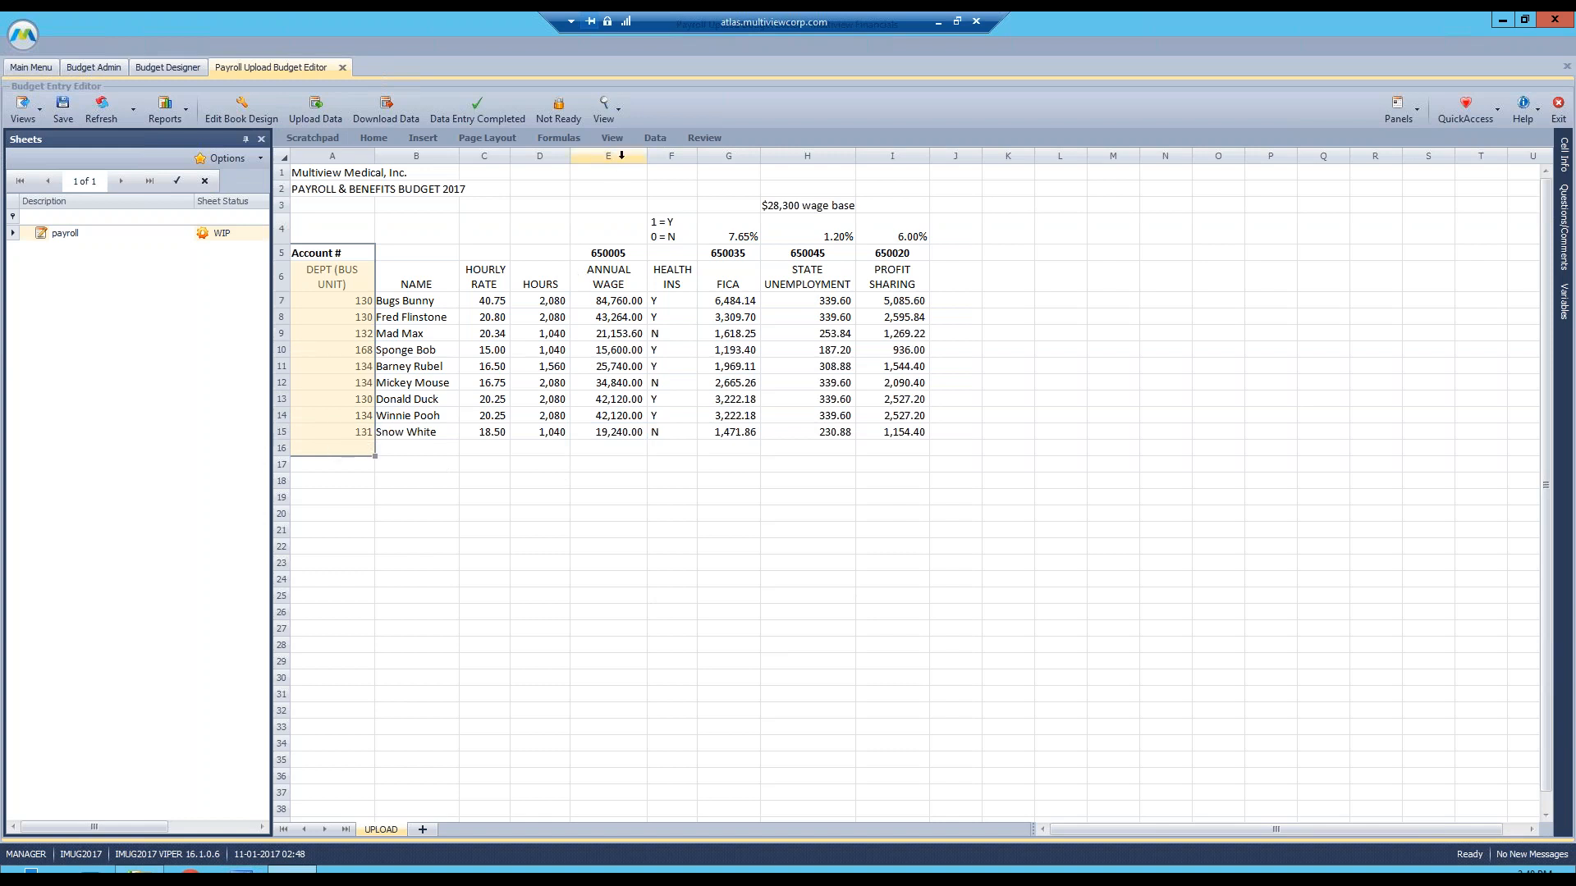
click(621, 155)
click(726, 157)
click(807, 157)
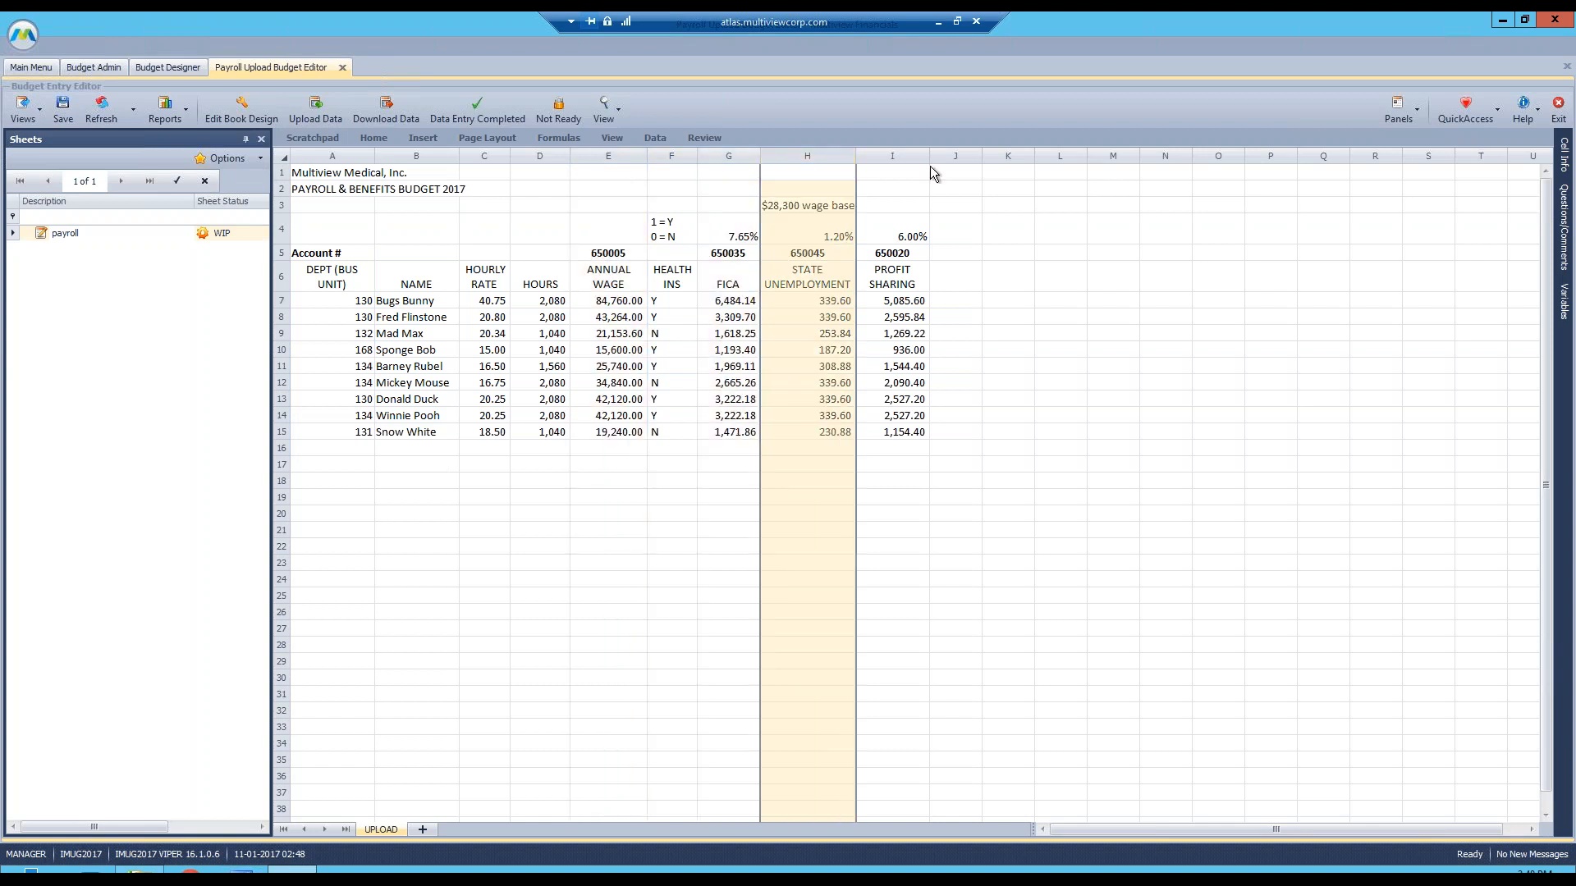
click(892, 156)
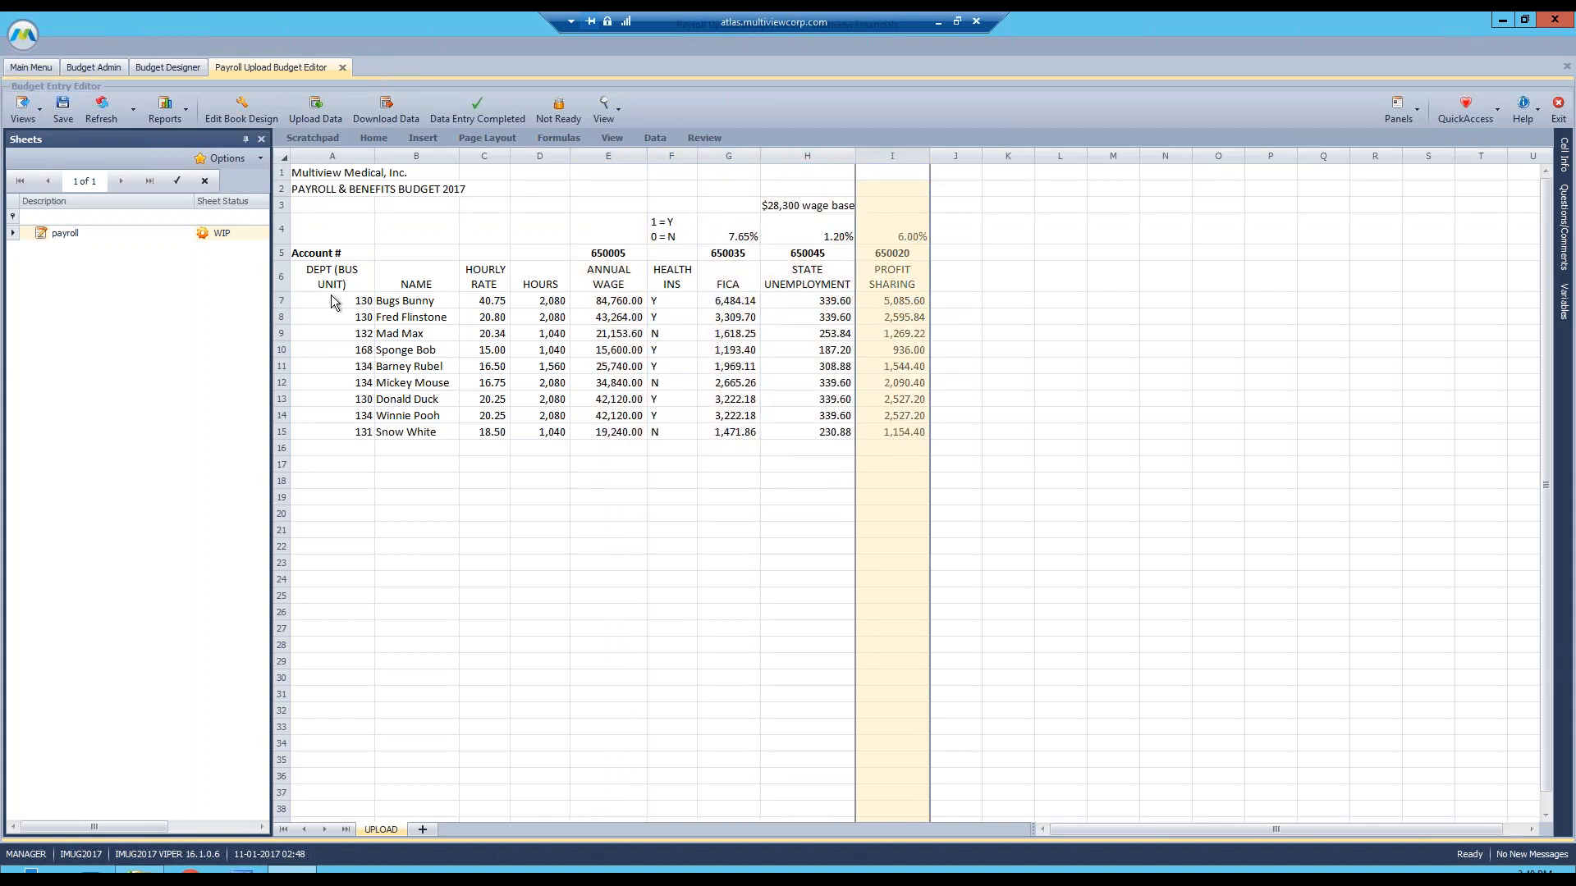
- Open the upload areas in the Payroll Upload book design and review the column E area's sheet name, column, start row and last row
click(241, 108)
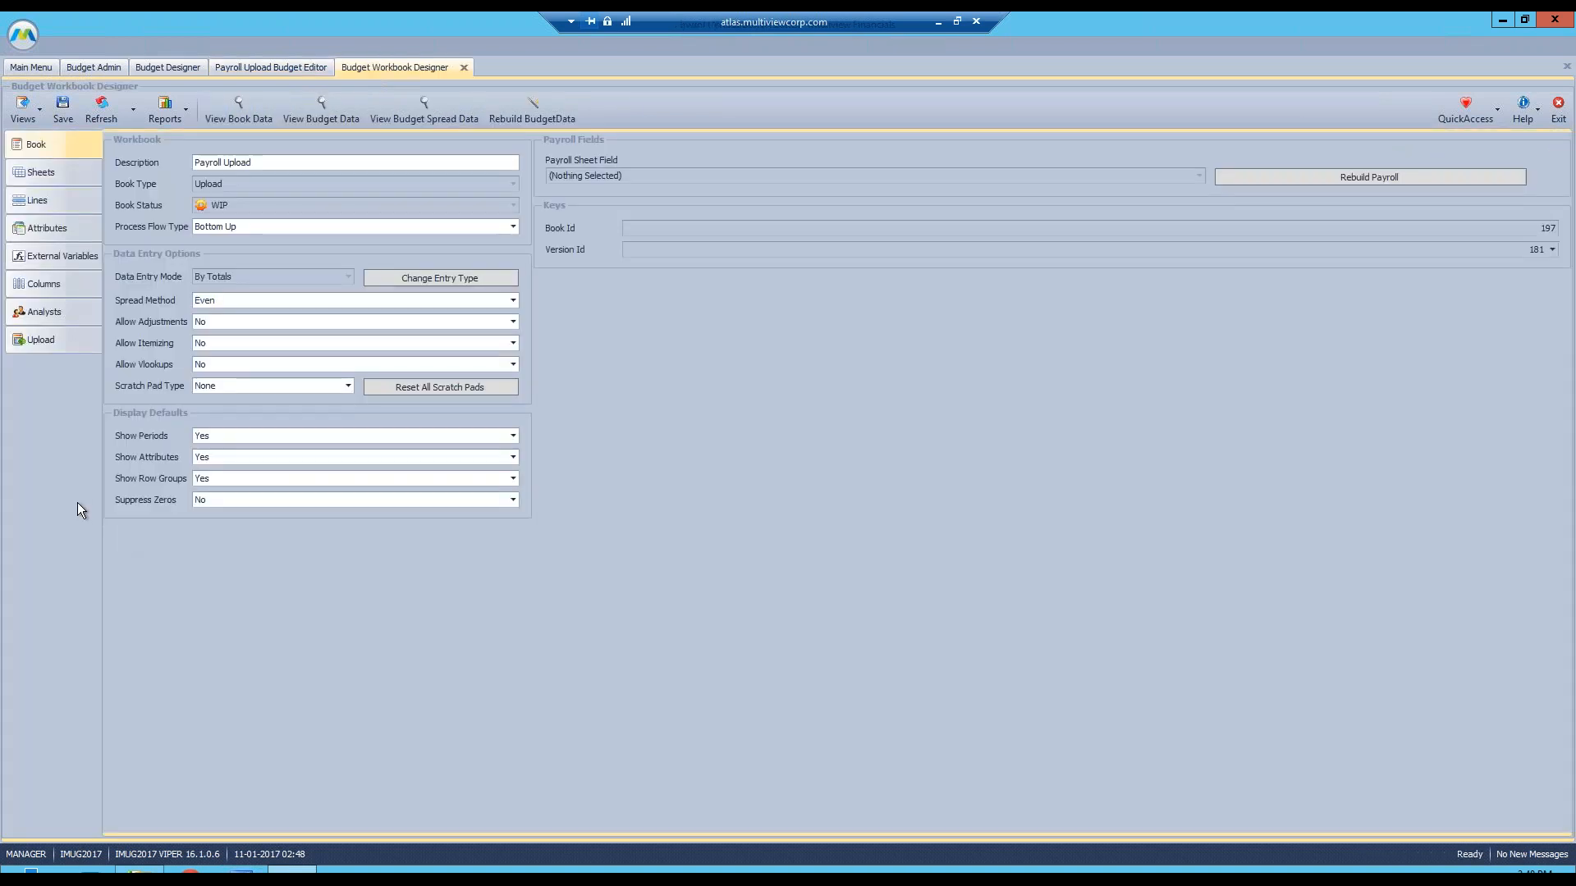
click(56, 341)
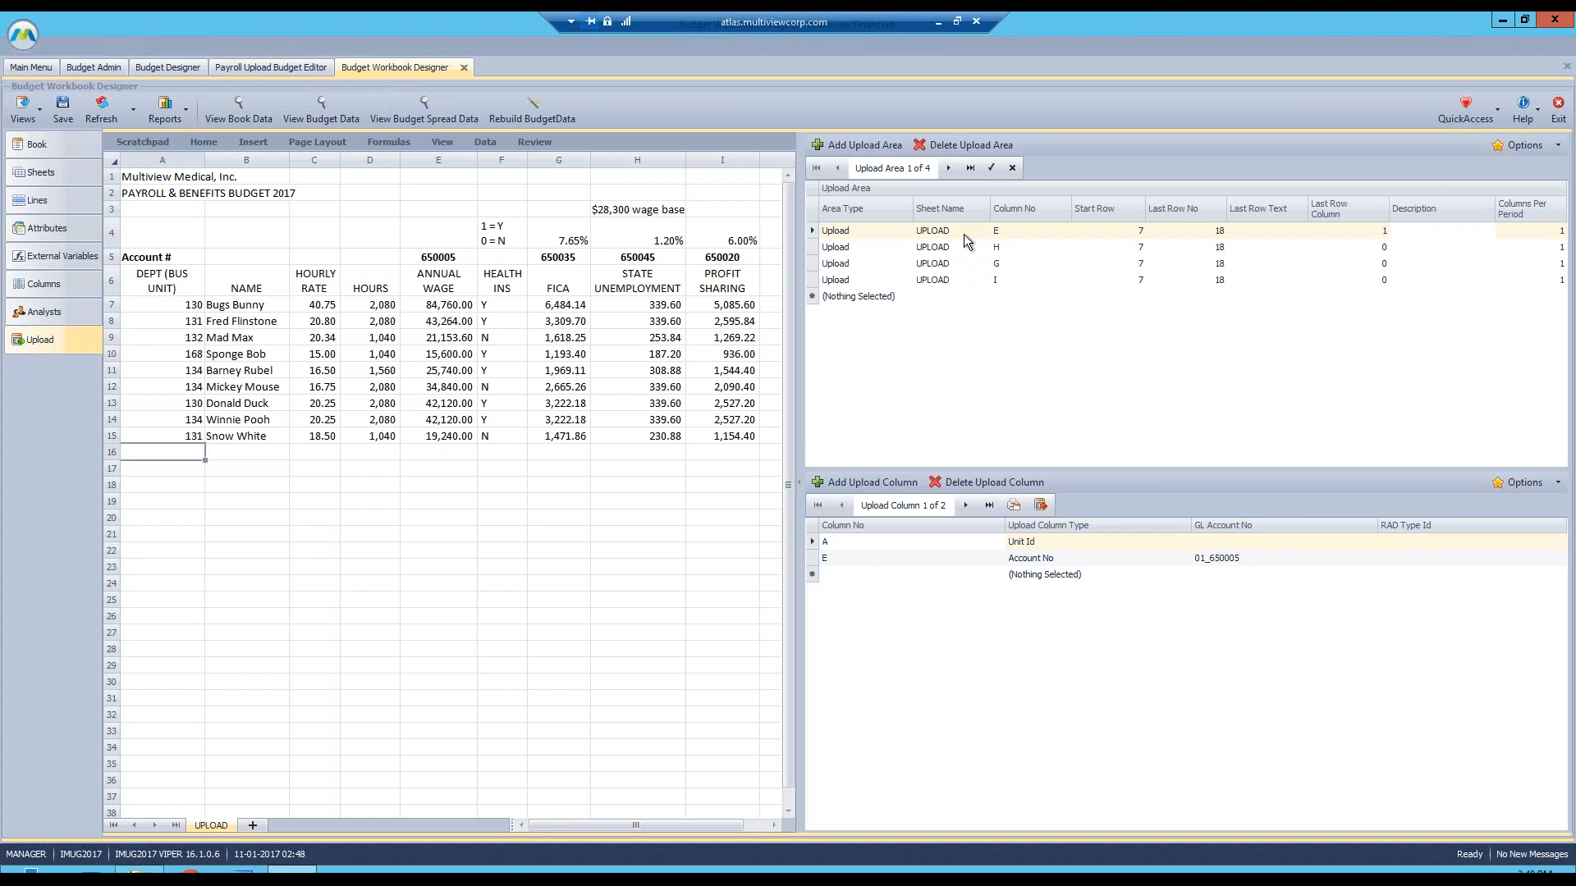
click(812, 234)
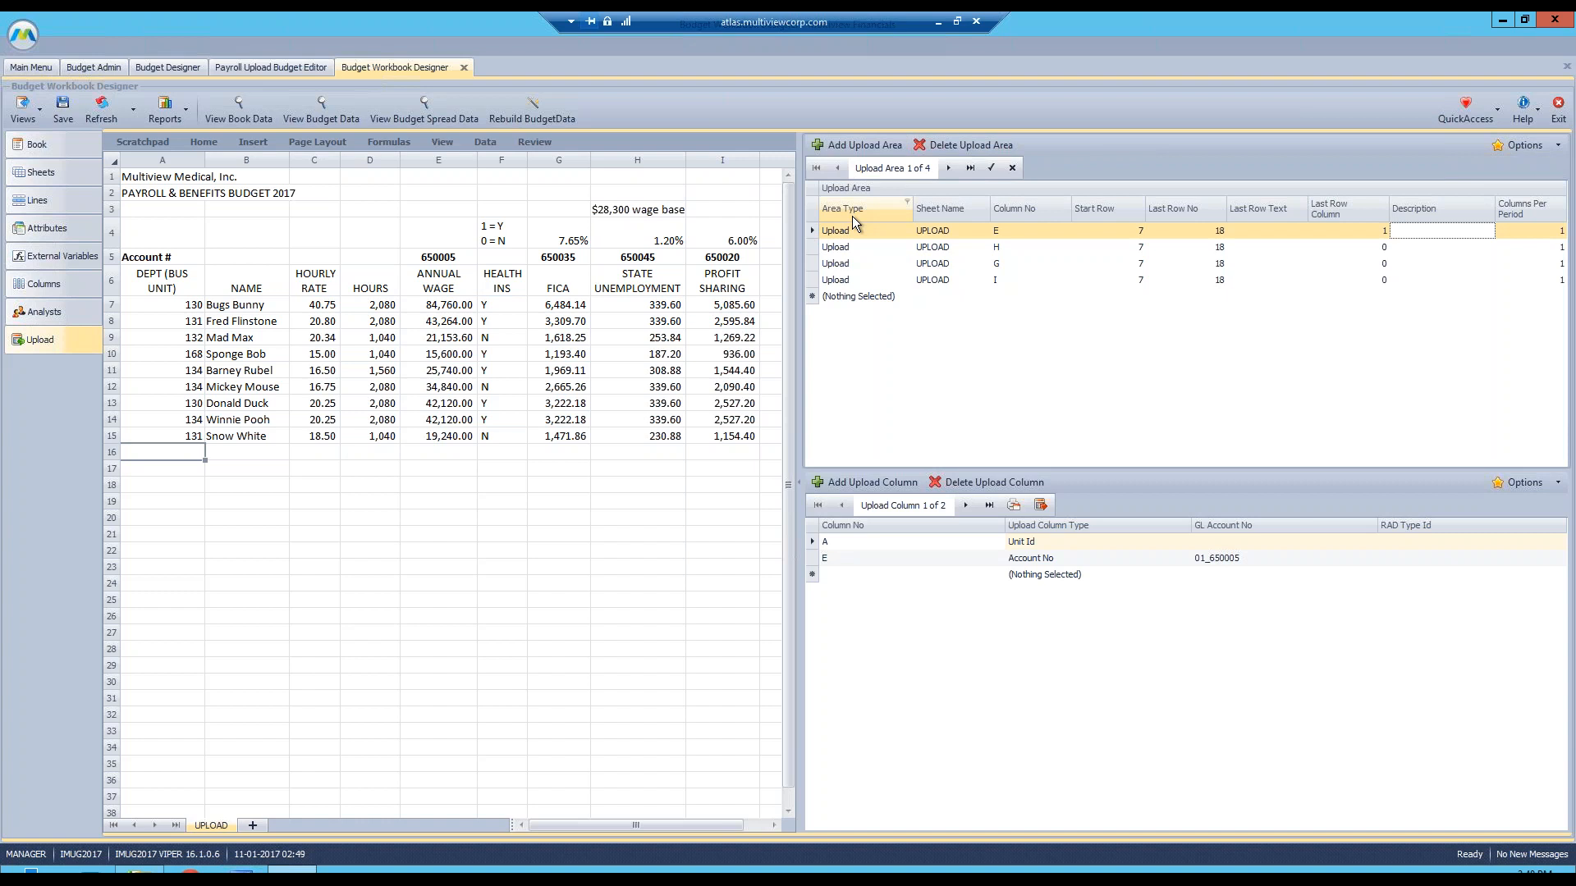
click(1013, 230)
click(958, 231)
drag(955, 231, 914, 231)
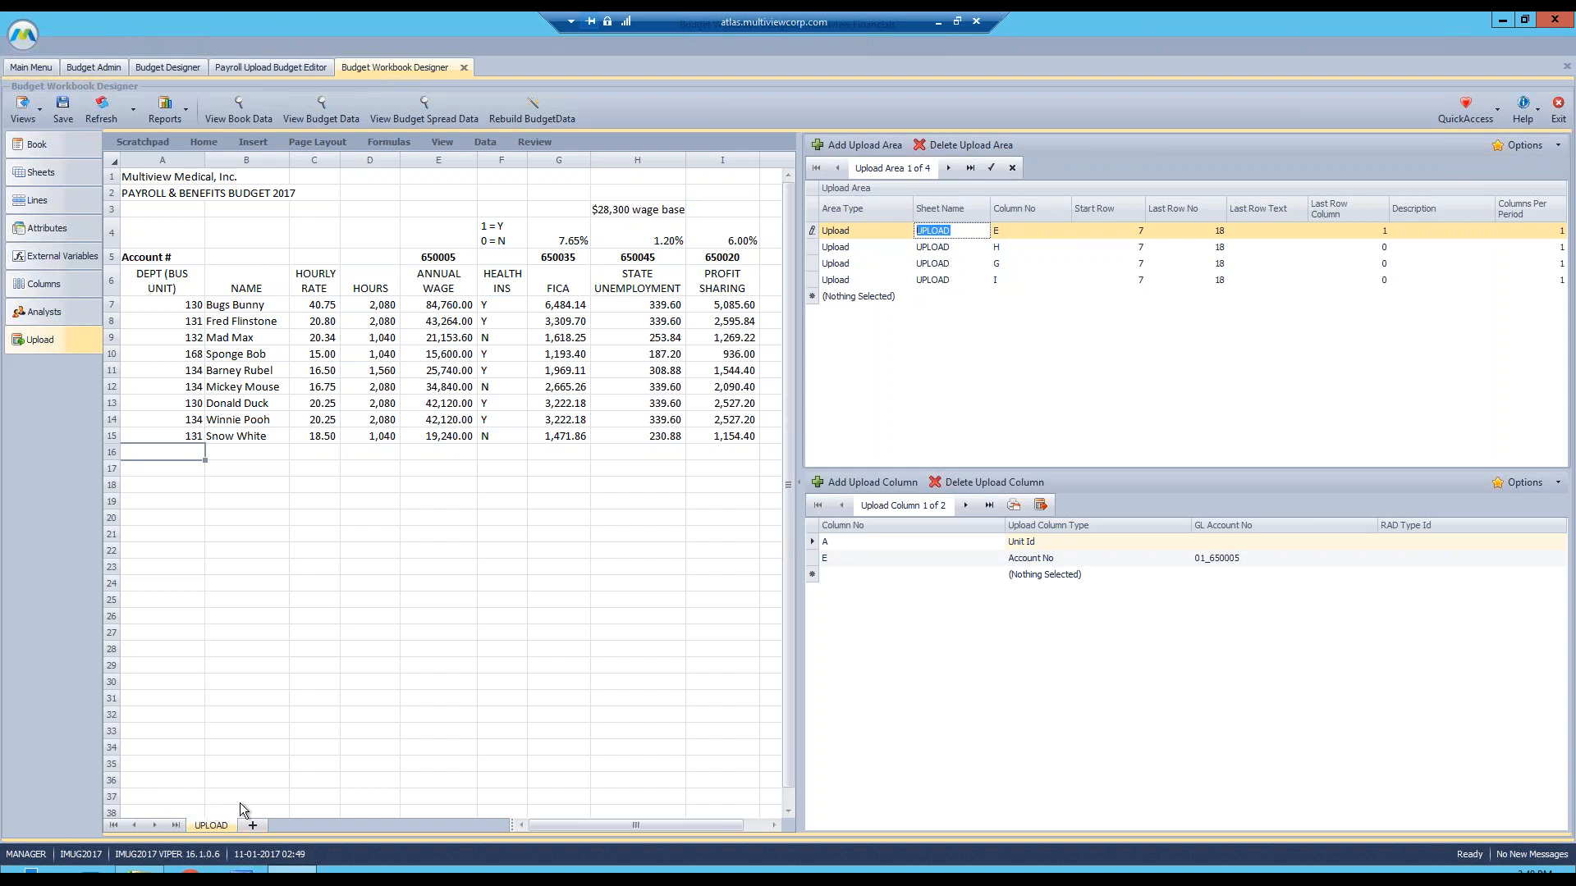
click(1009, 226)
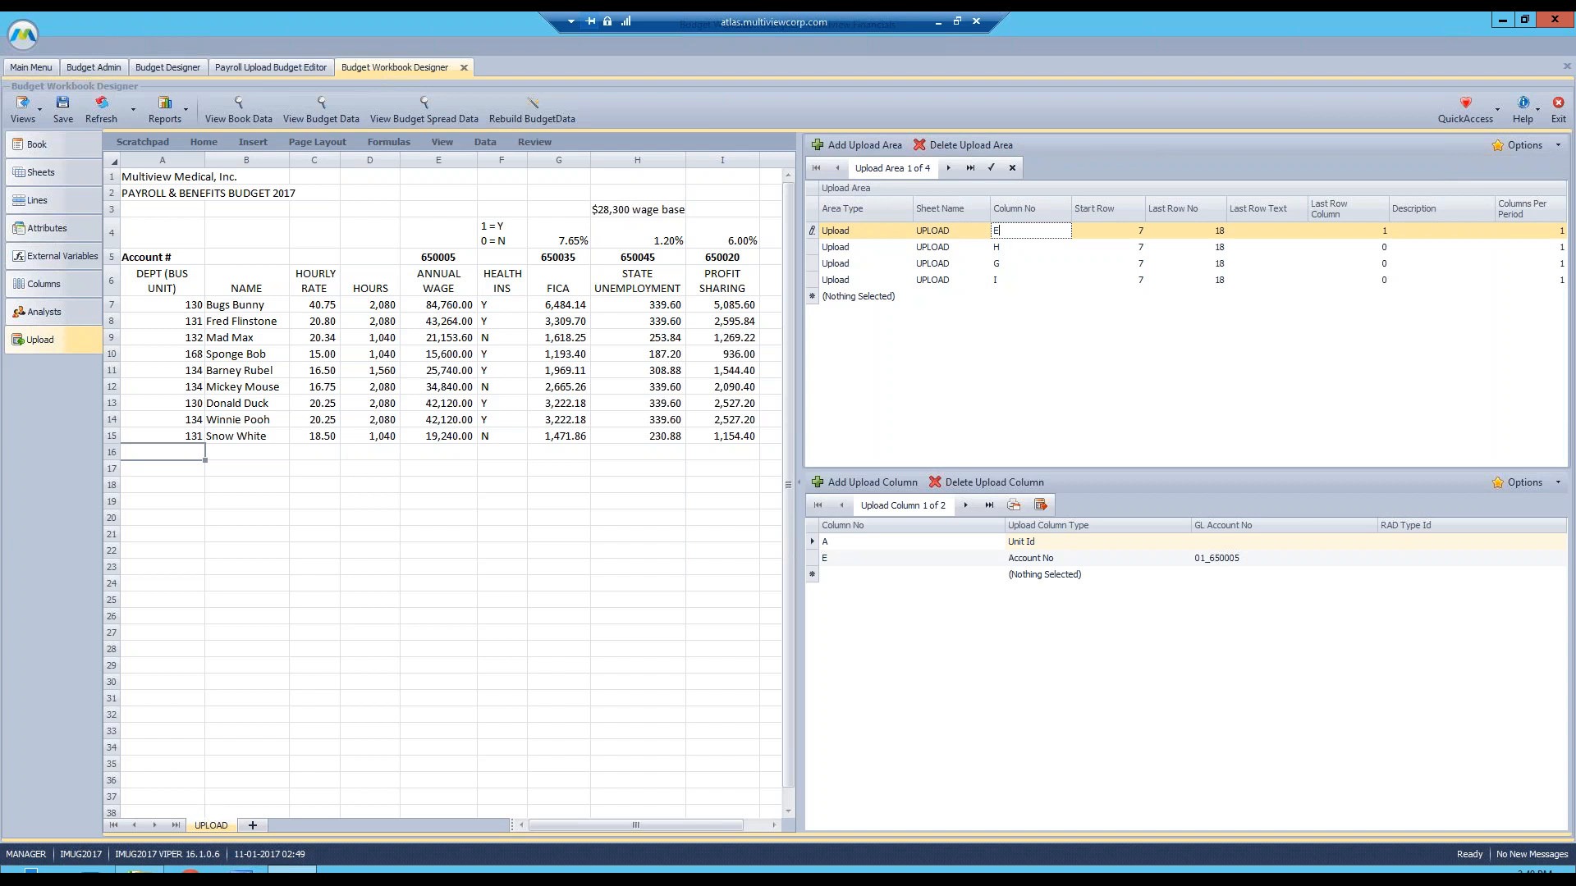
click(1132, 233)
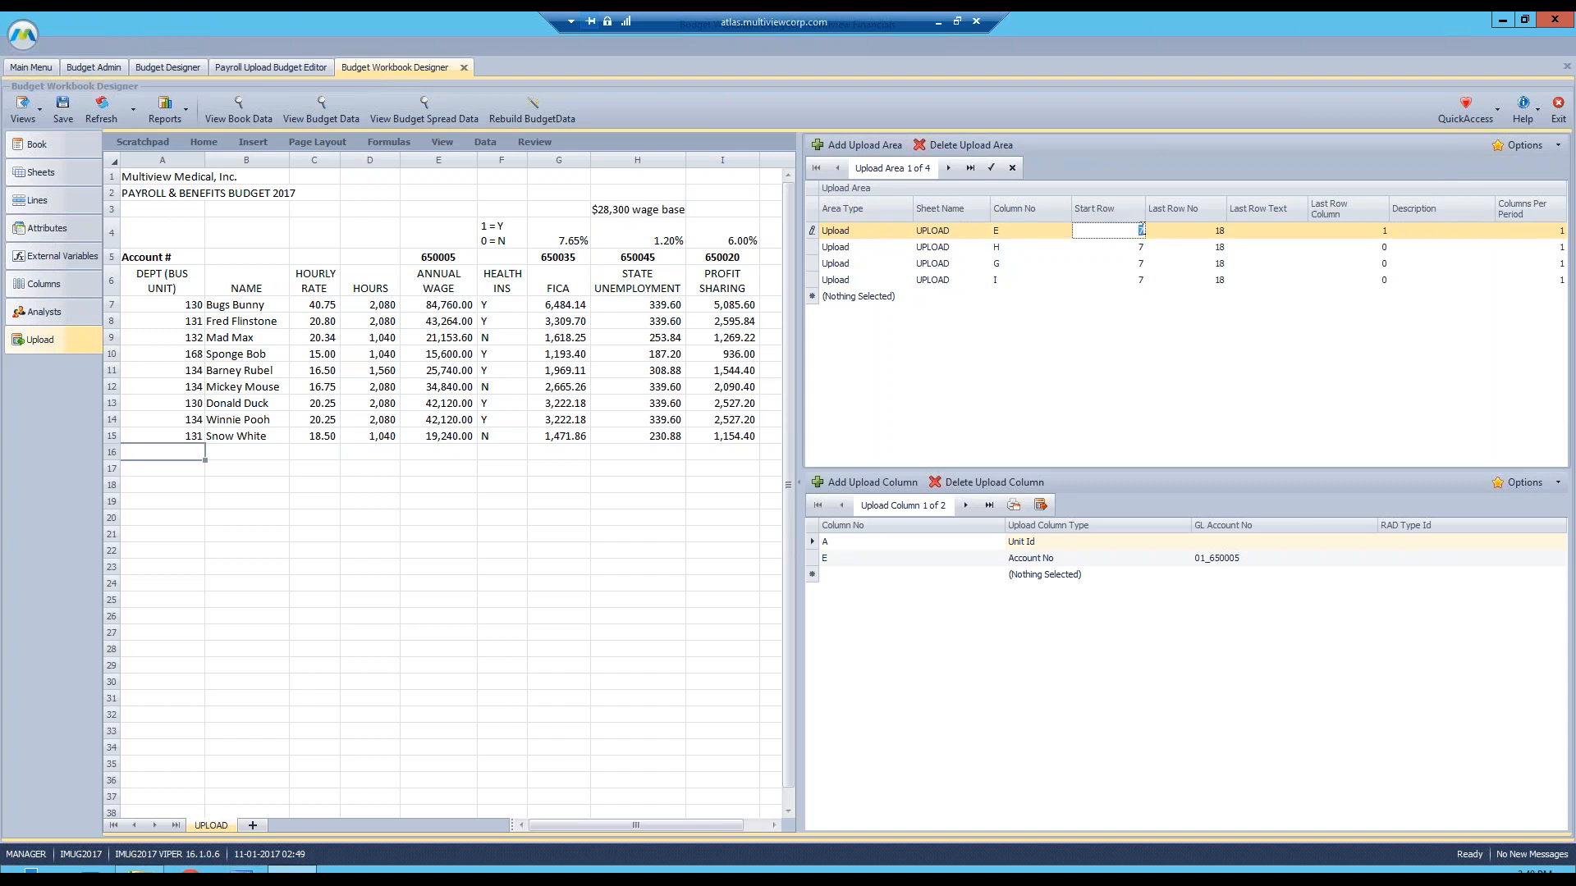
click(1226, 233)
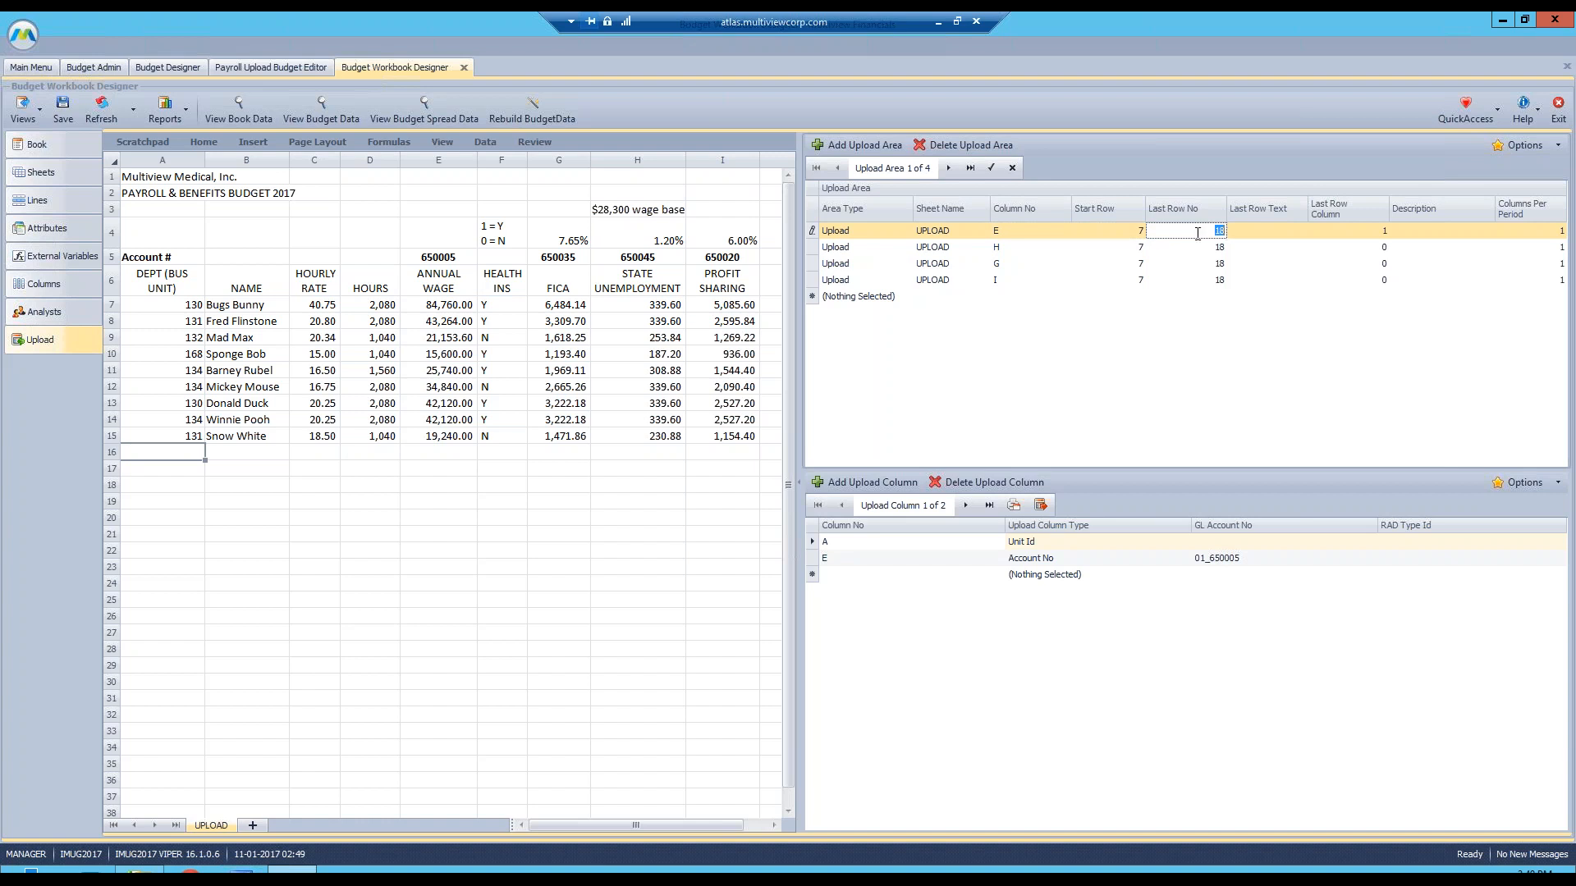
- Try using Total as the column E upload area's last row text, with a matching Total entry in cell A16
click(1271, 230)
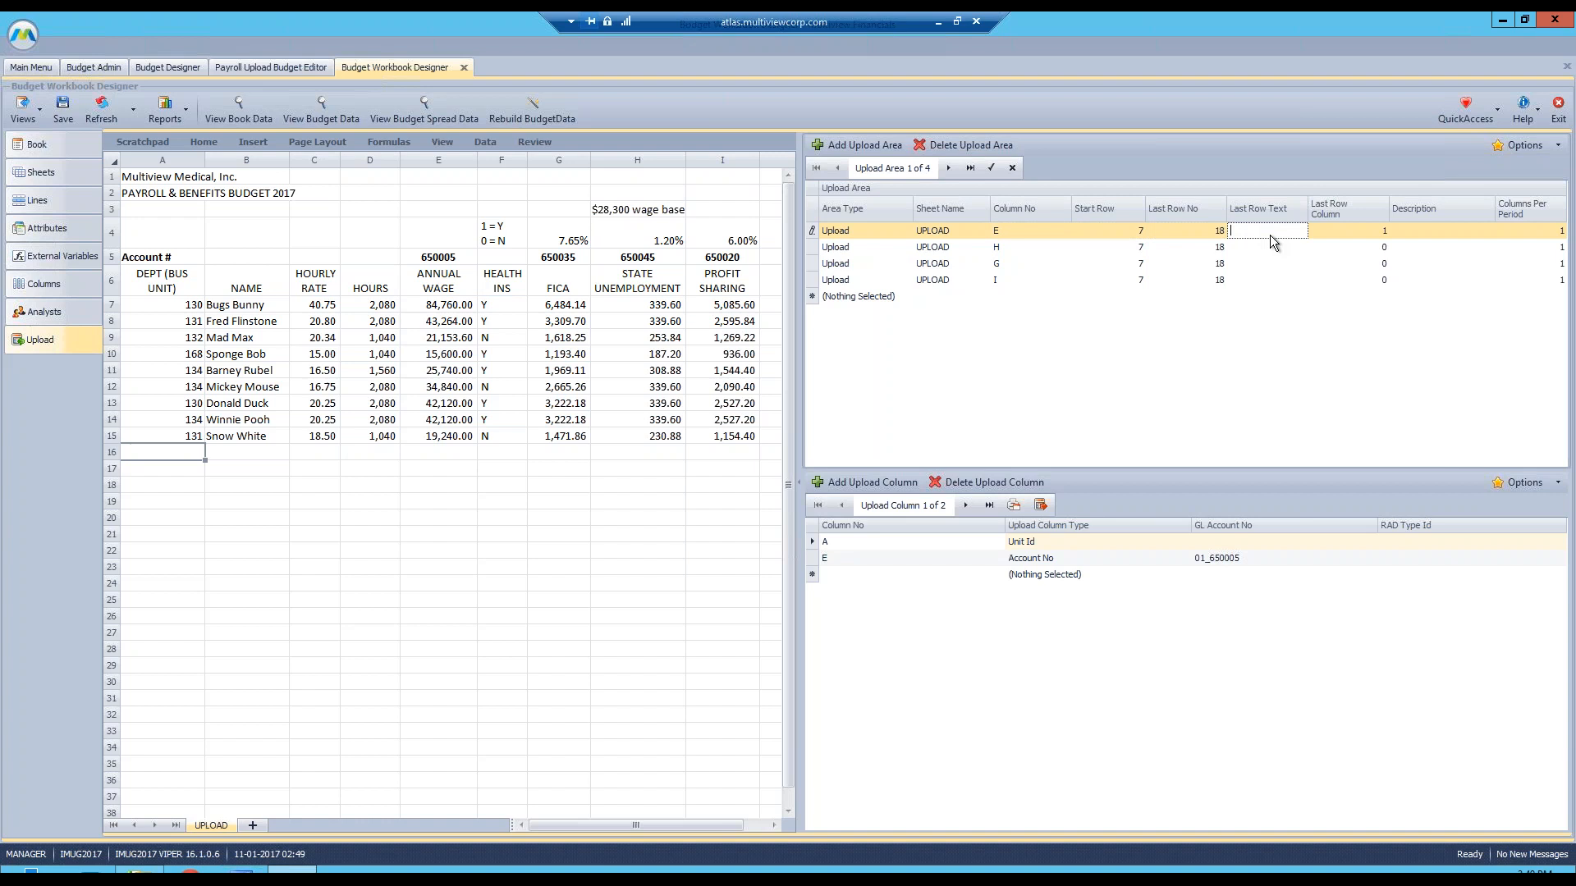
text(Total)
key(Tab)
click(174, 452)
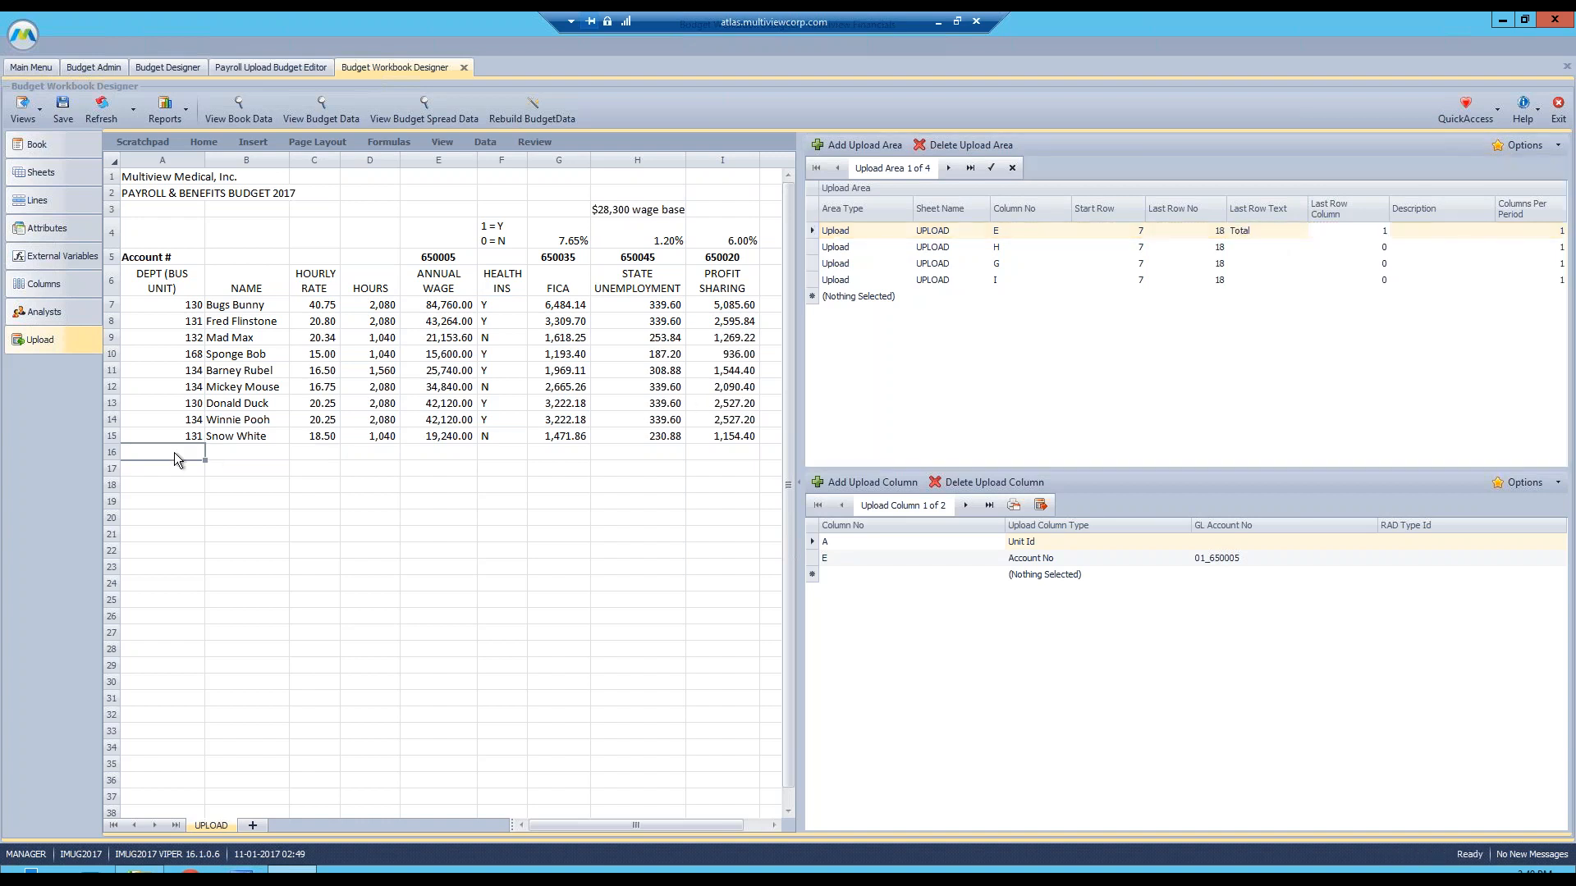
text(Total)
drag(149, 471, 194, 715)
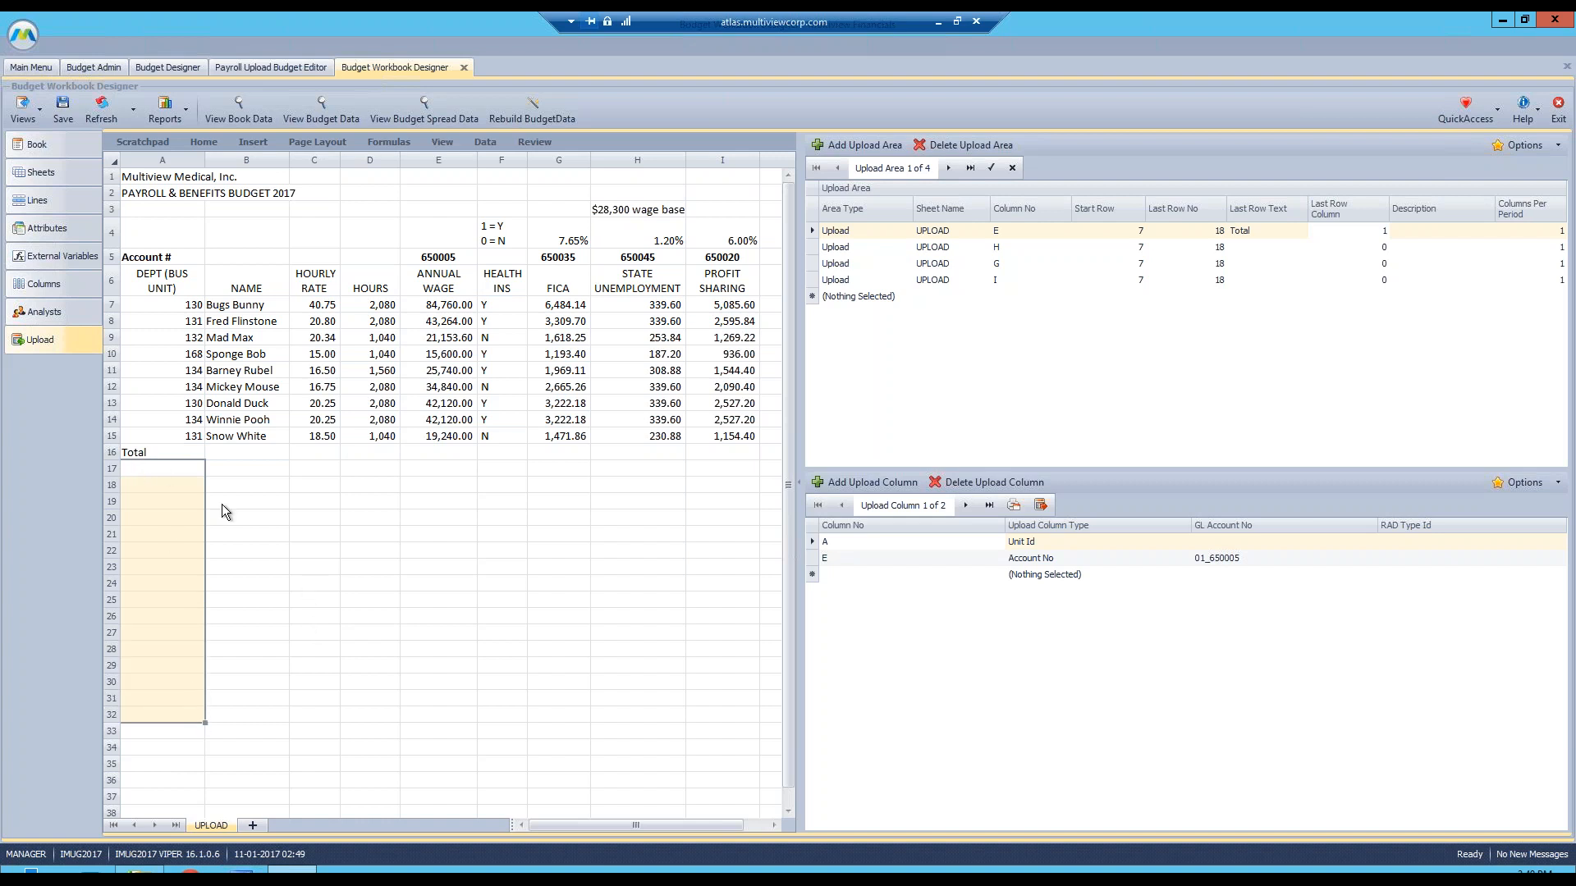
click(161, 453)
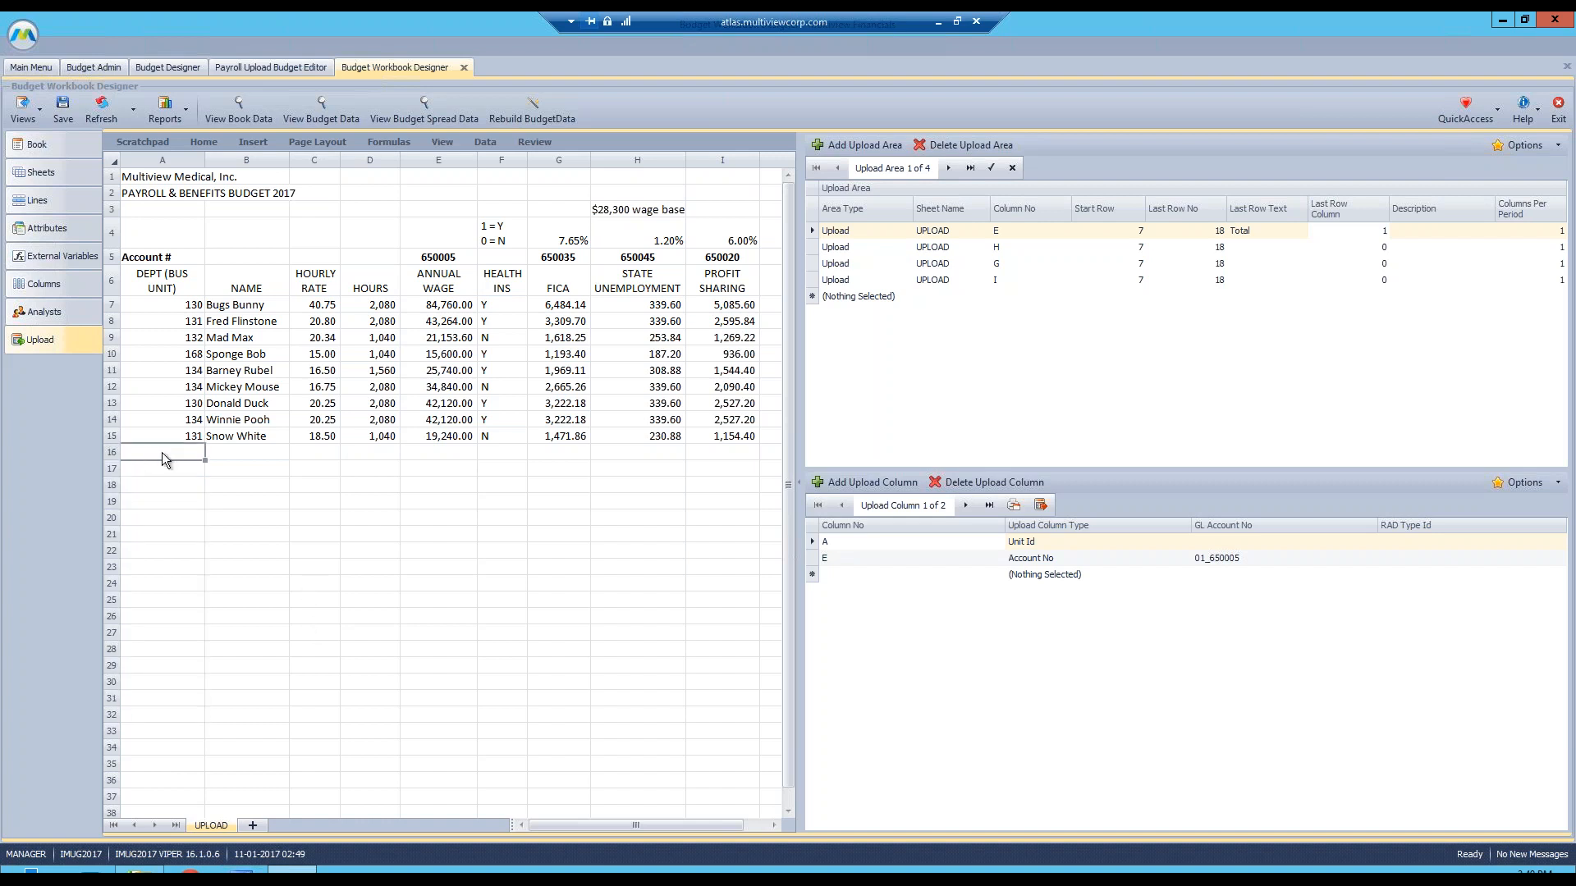
- Clear the column E upload area's last row text and set its last row column to 0
click(1279, 220)
click(1256, 220)
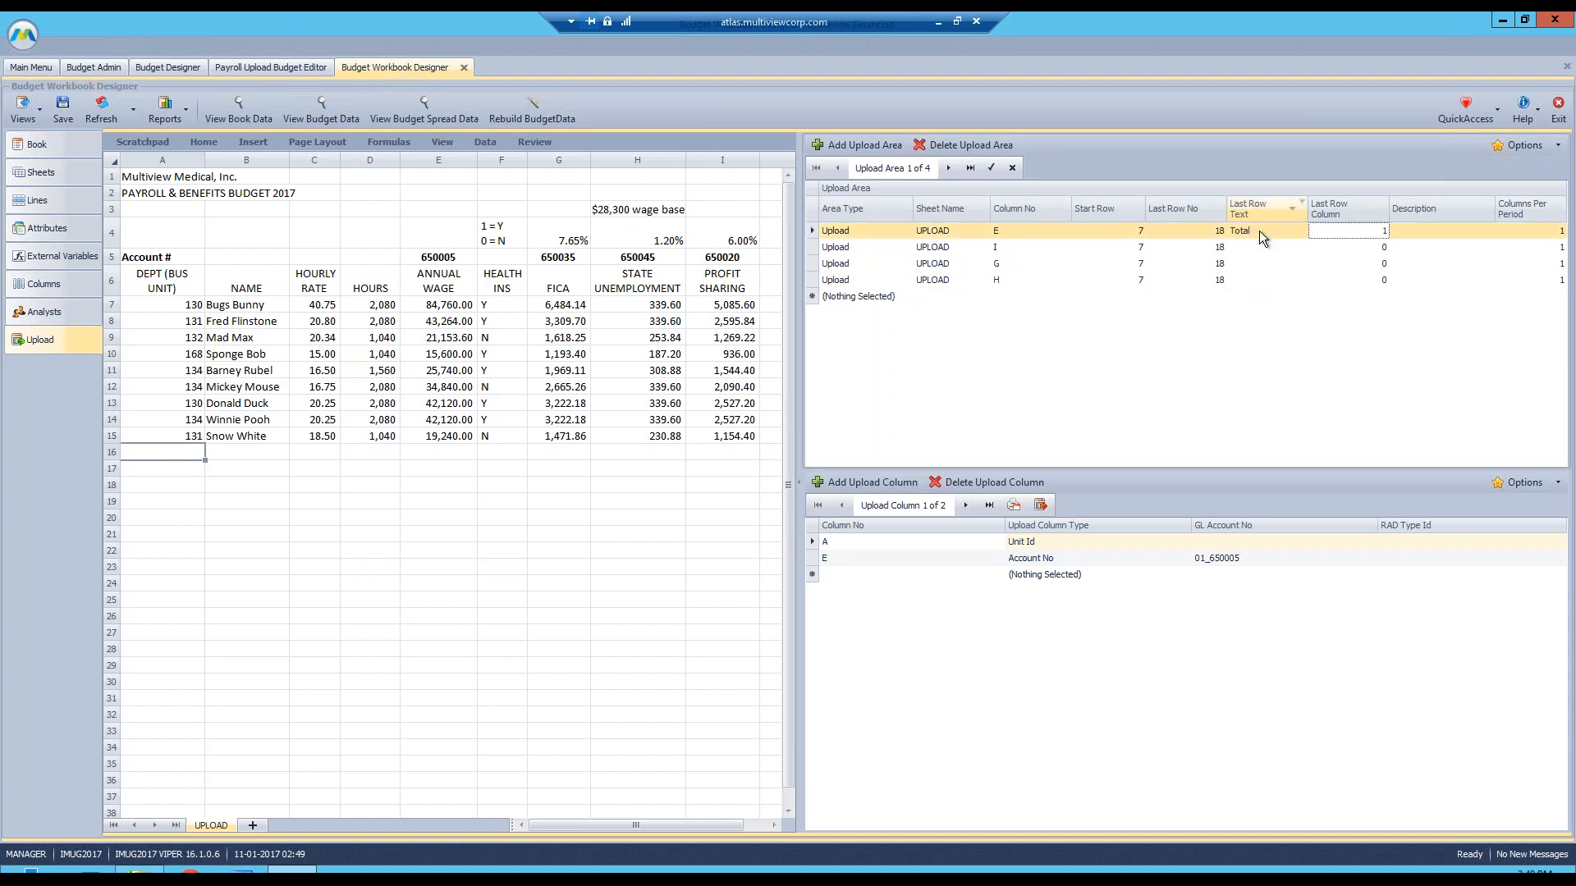
double_click(1257, 229)
key(Delete)
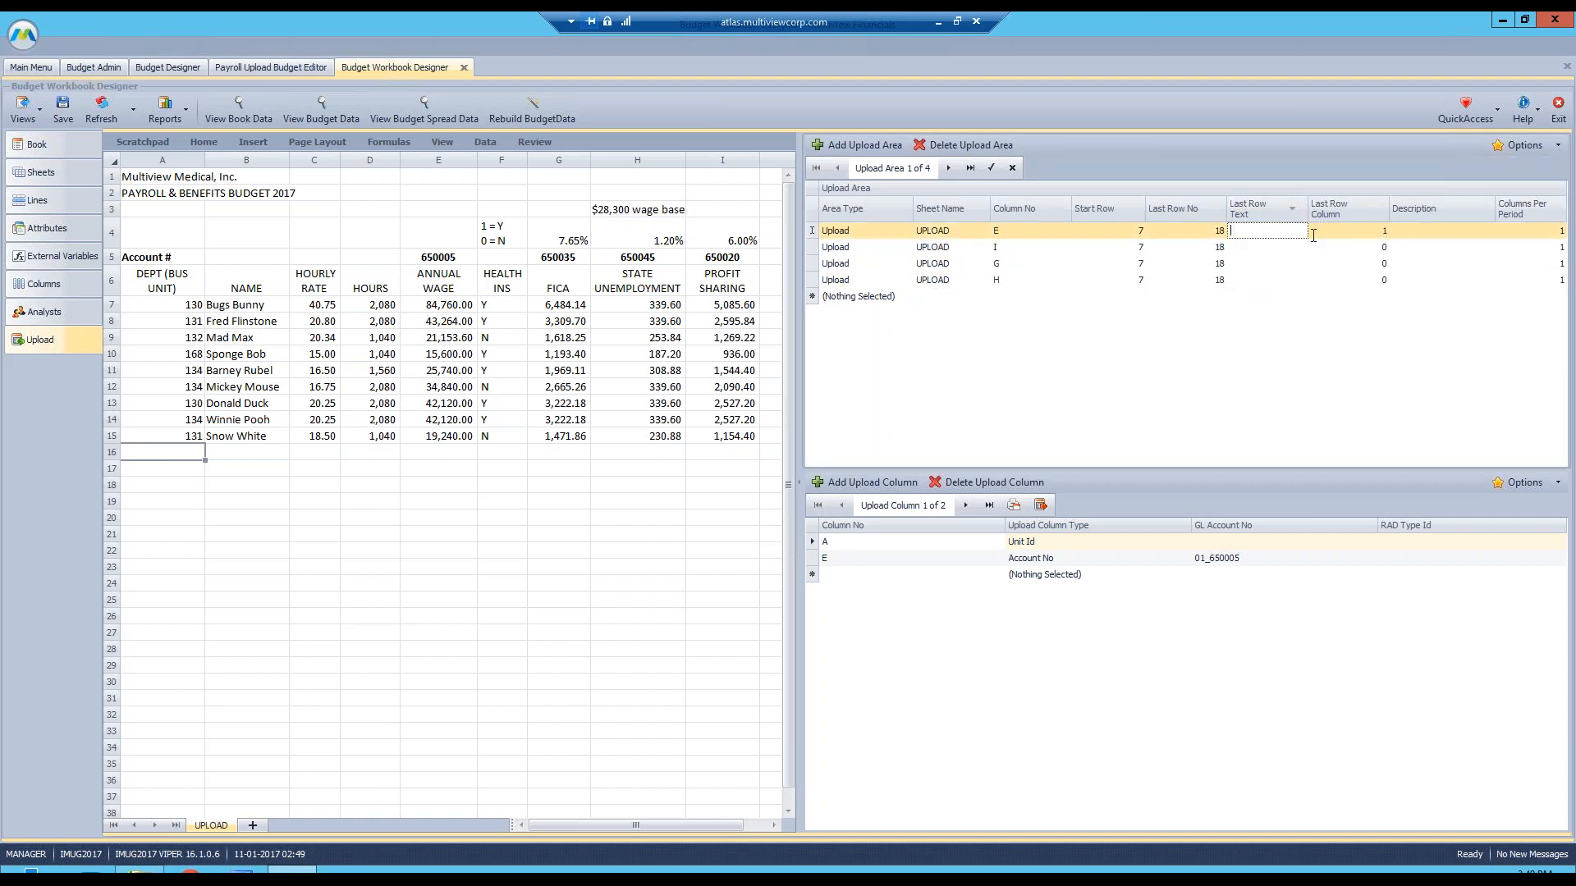
click(1386, 234)
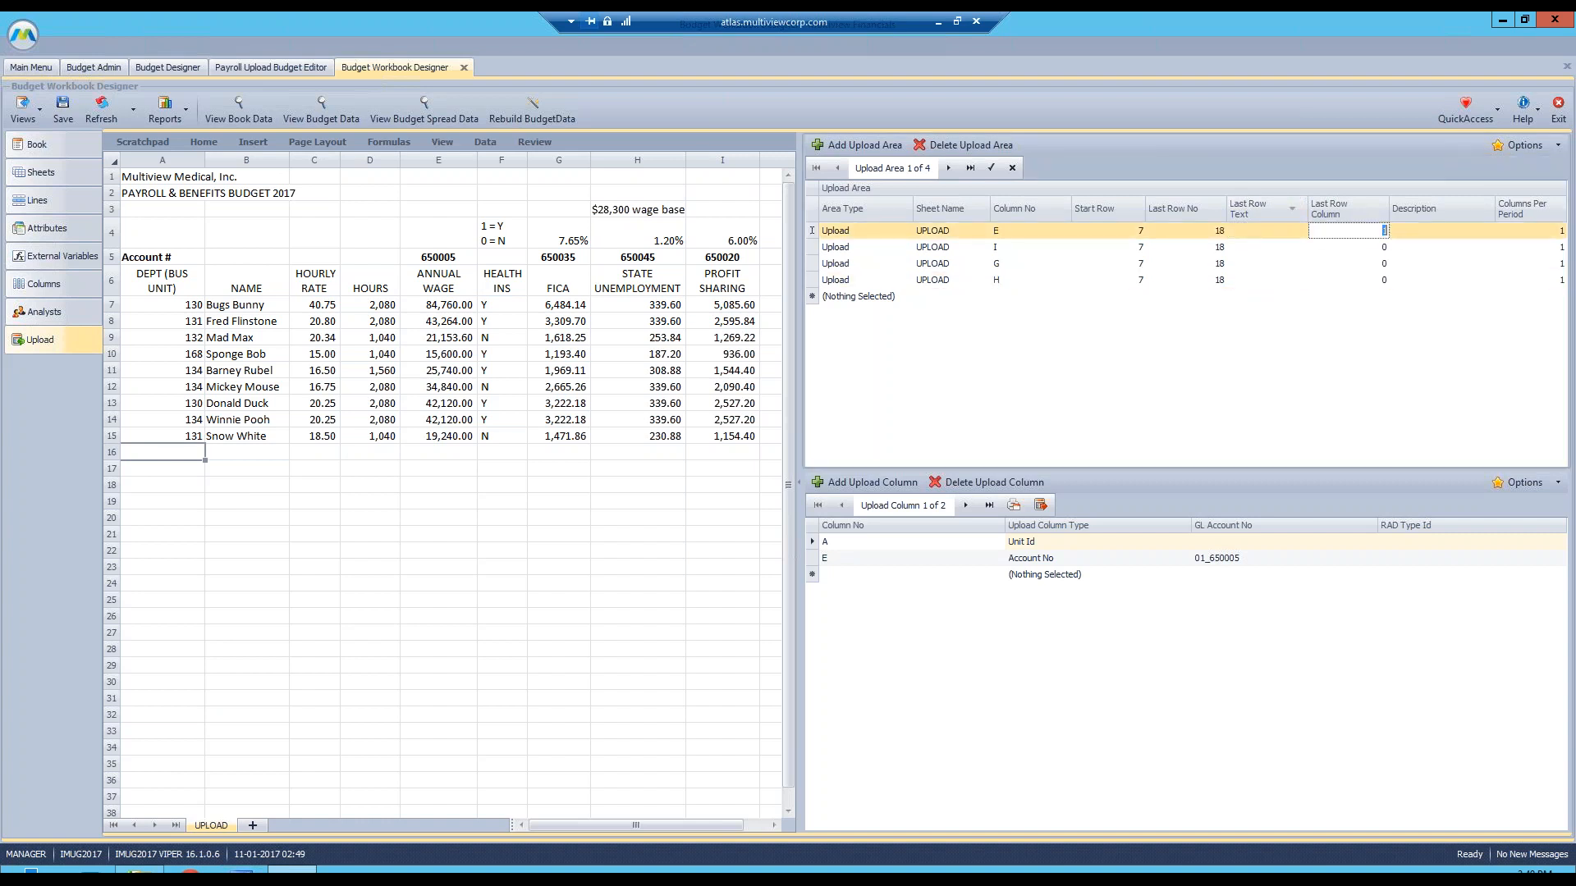
text(0)
key(Return)
- Check the column E upload area's columns per period and sheet name, and the annual wage account number in cell E5
click(1529, 236)
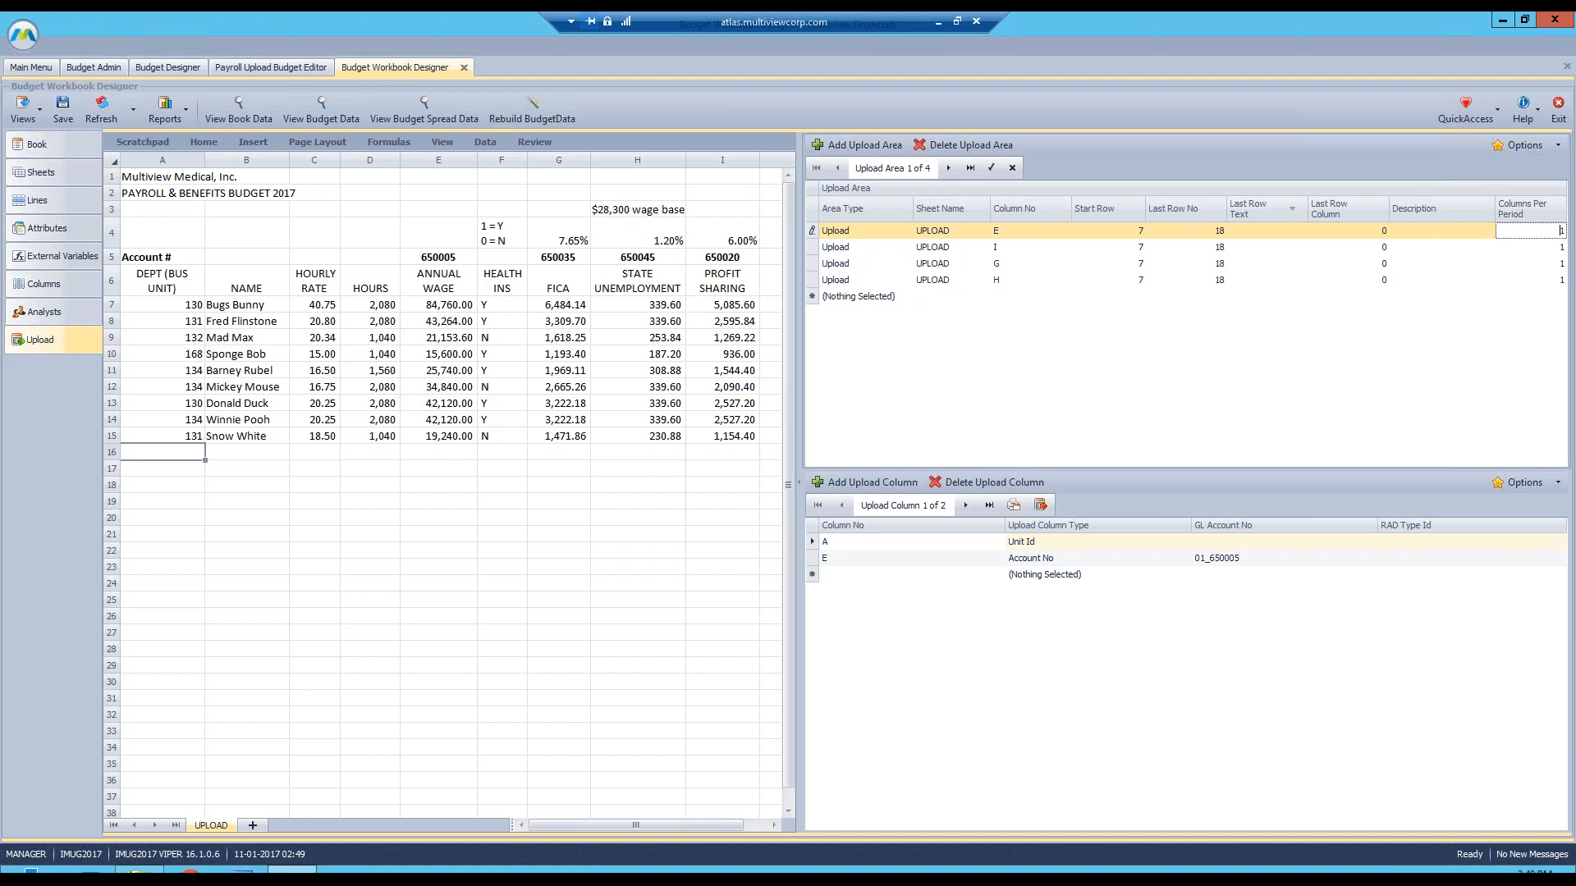
click(440, 257)
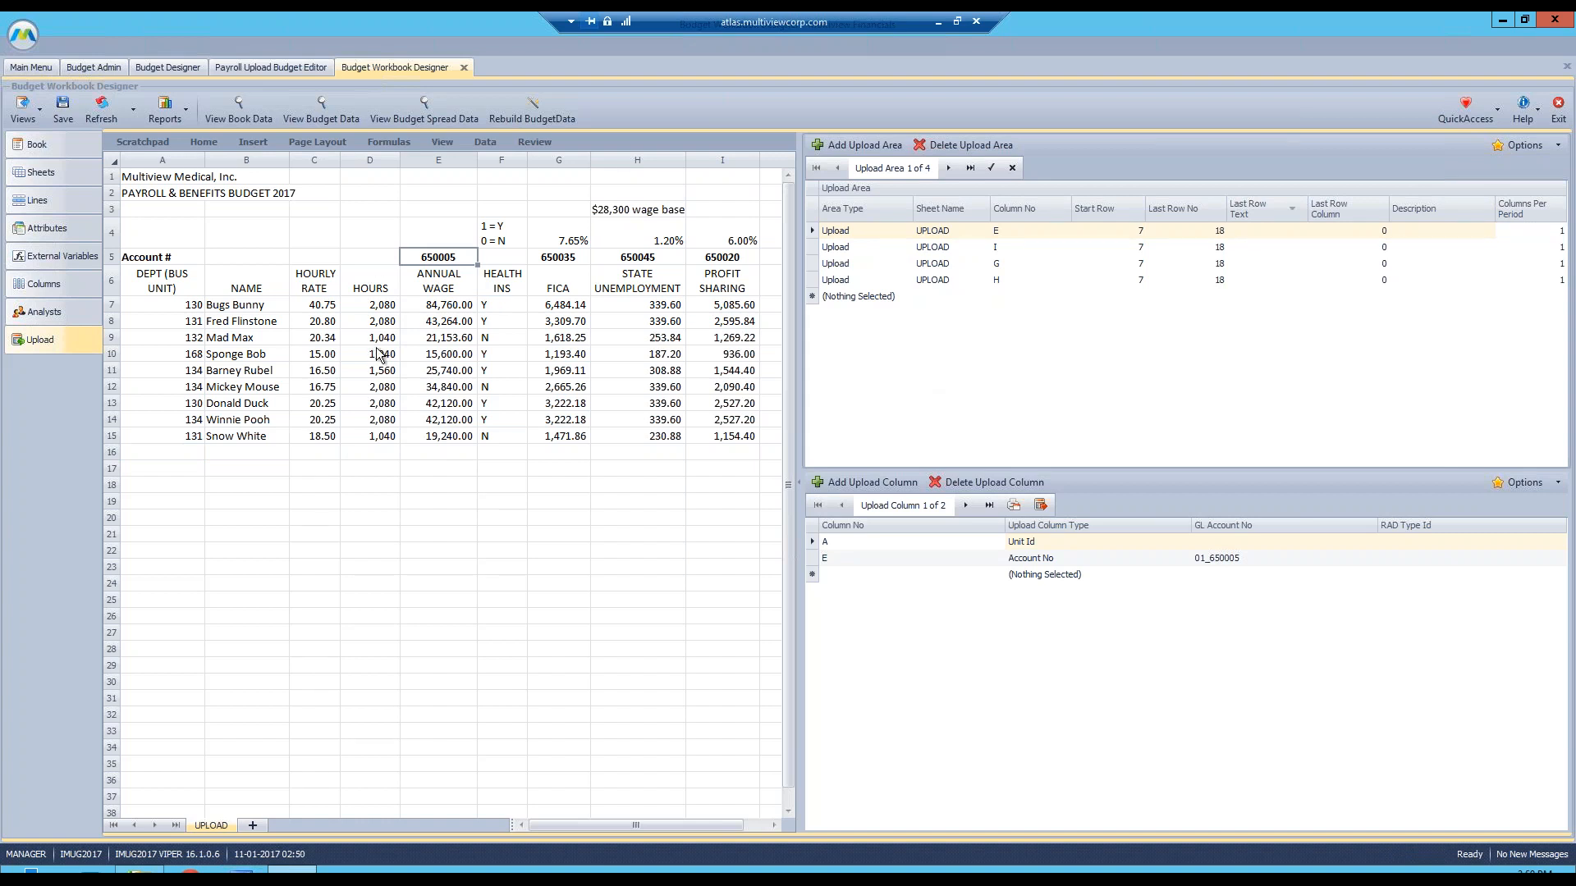
click(921, 231)
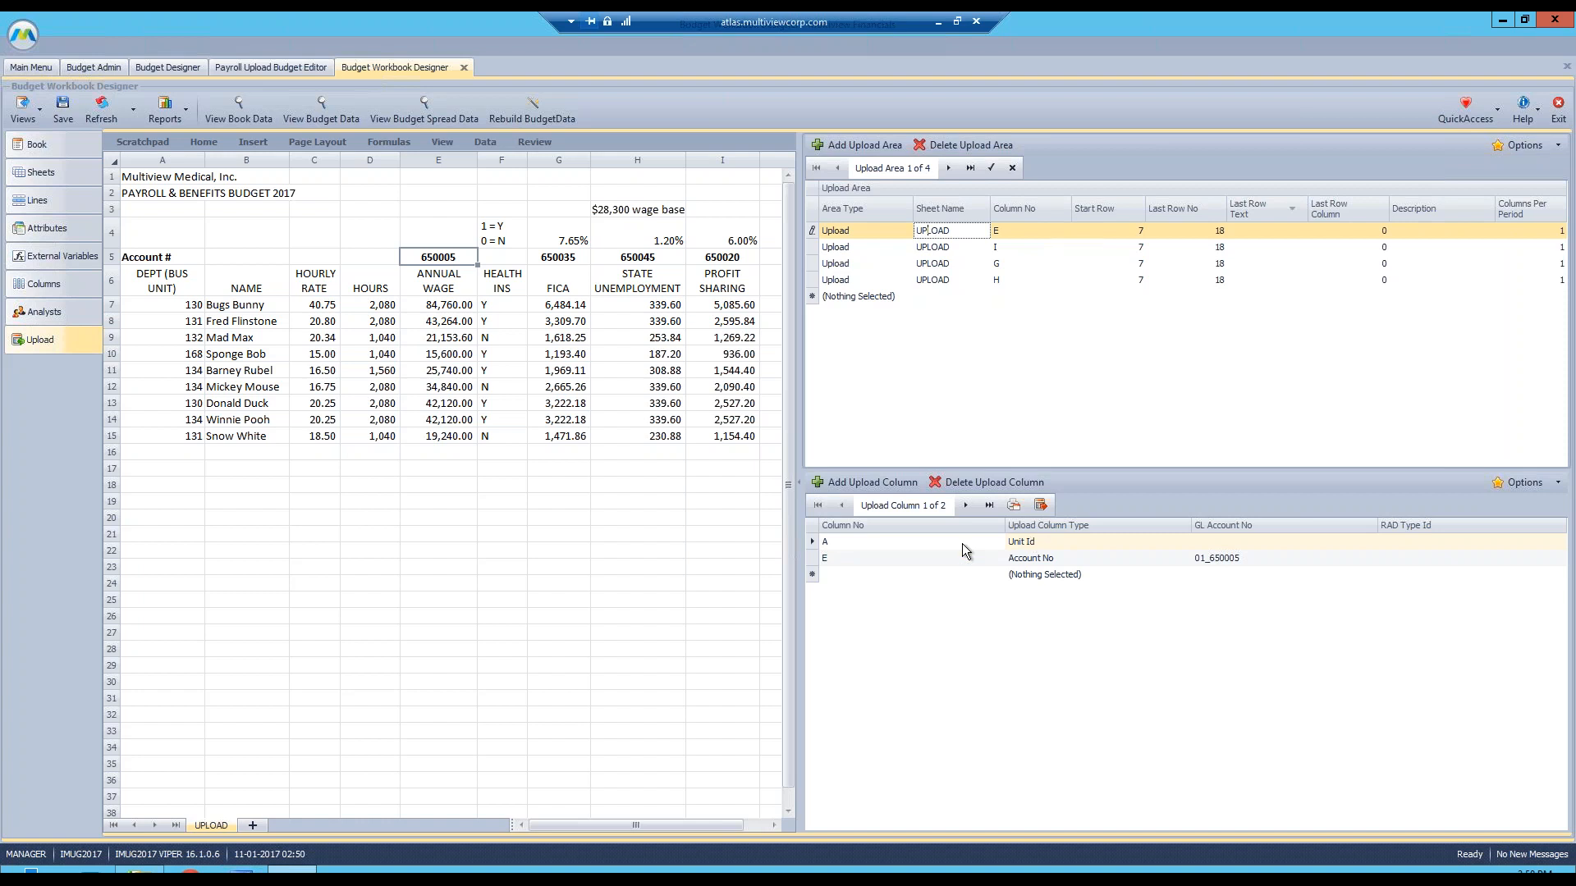
- Check the column E upload area's Unit Id and Account No upload columns against the account number in the sheet's cell E5
click(869, 544)
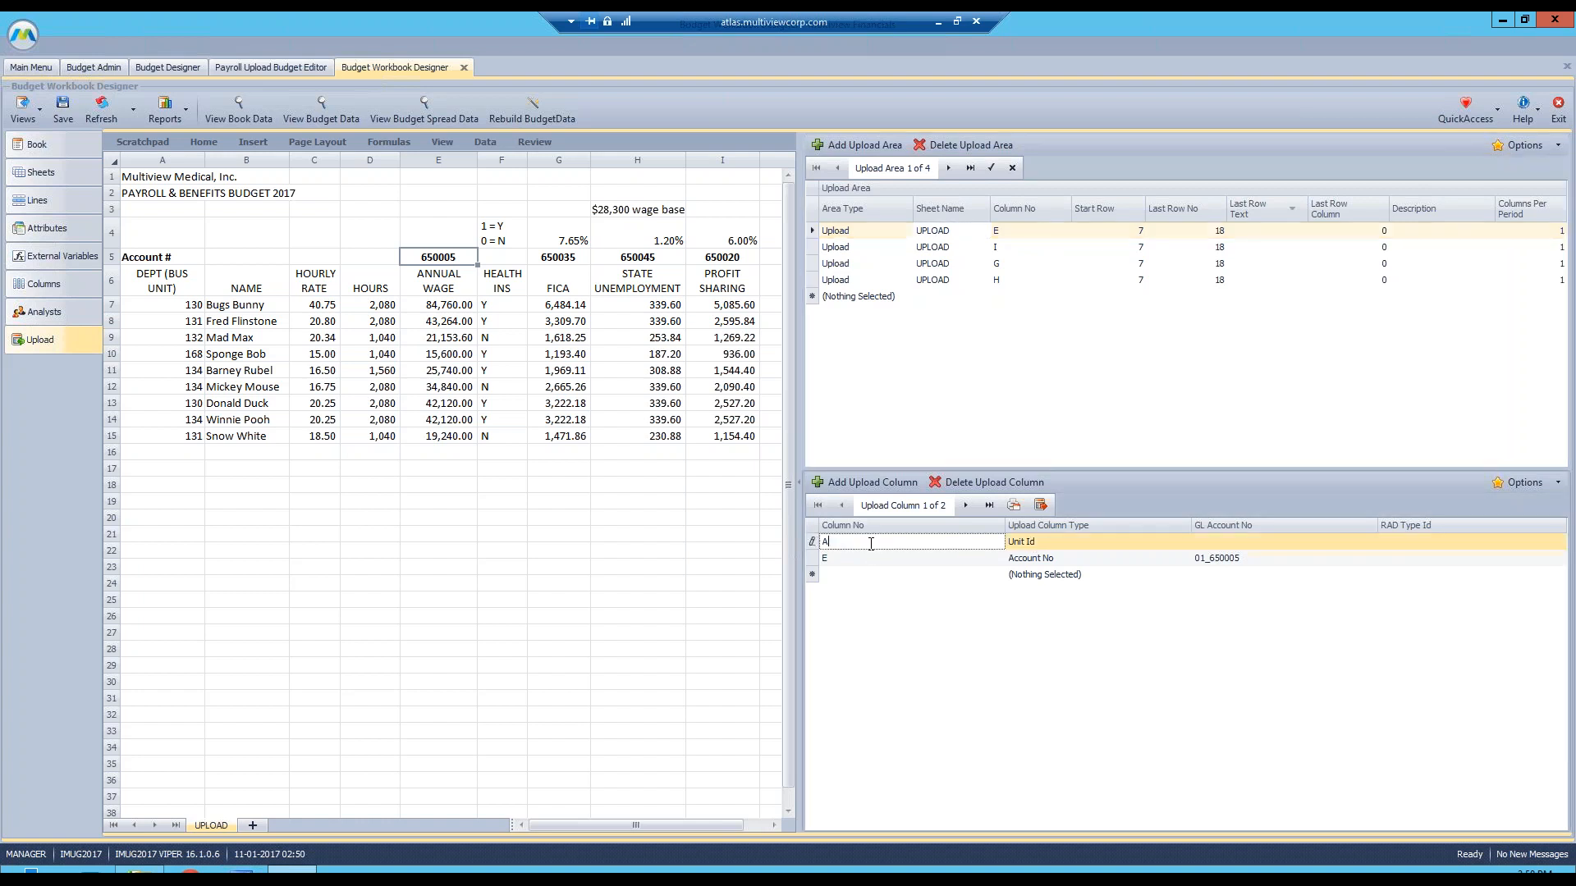
drag(827, 543, 806, 541)
click(888, 558)
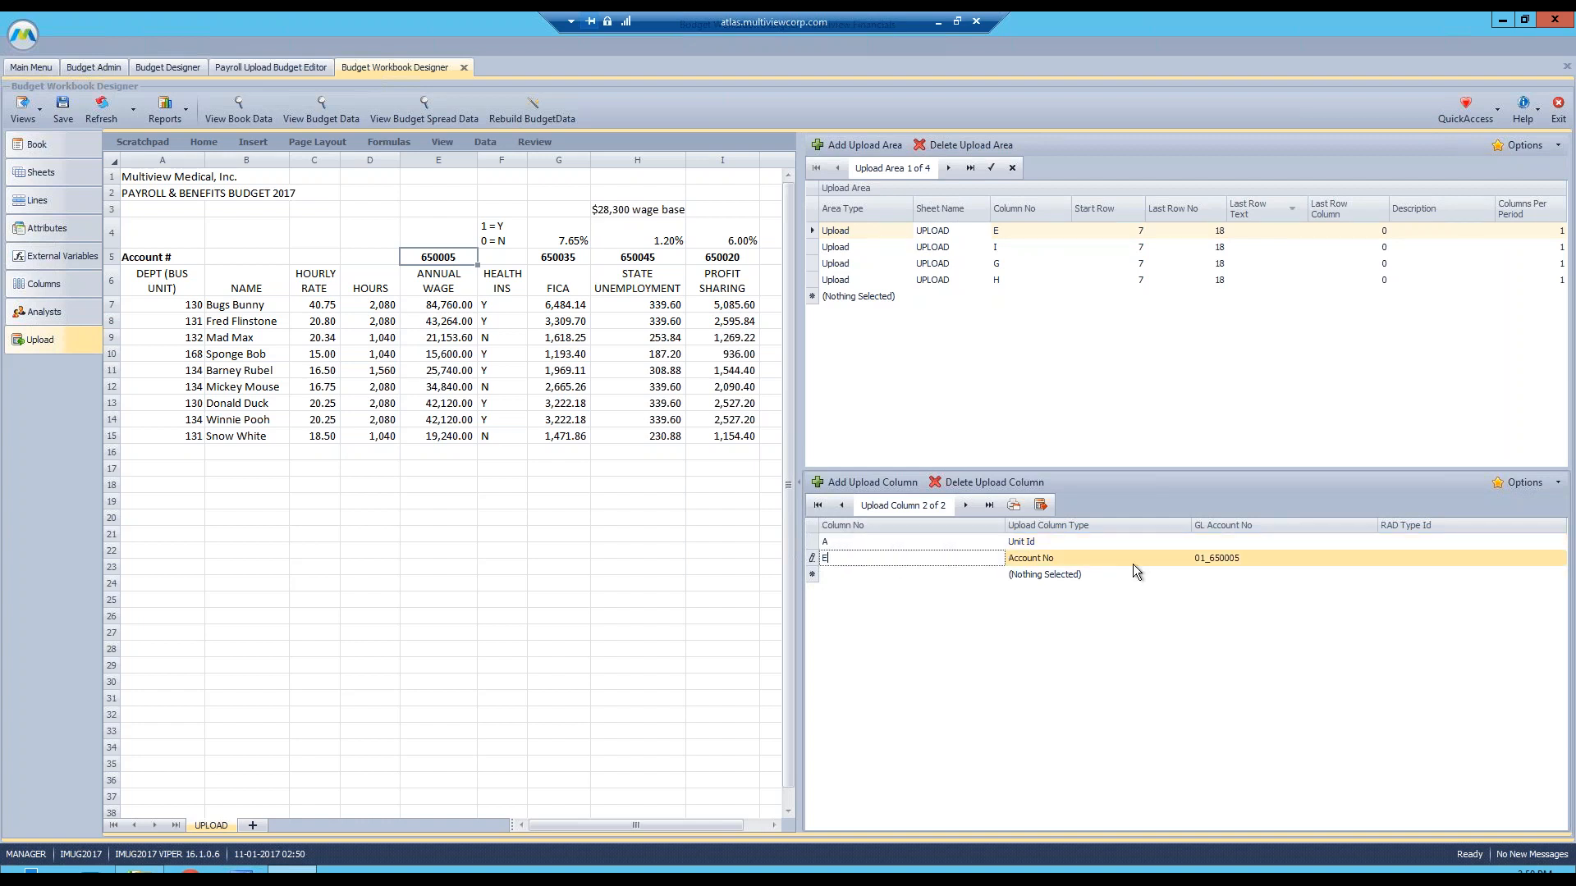
click(1262, 559)
double_click(1245, 553)
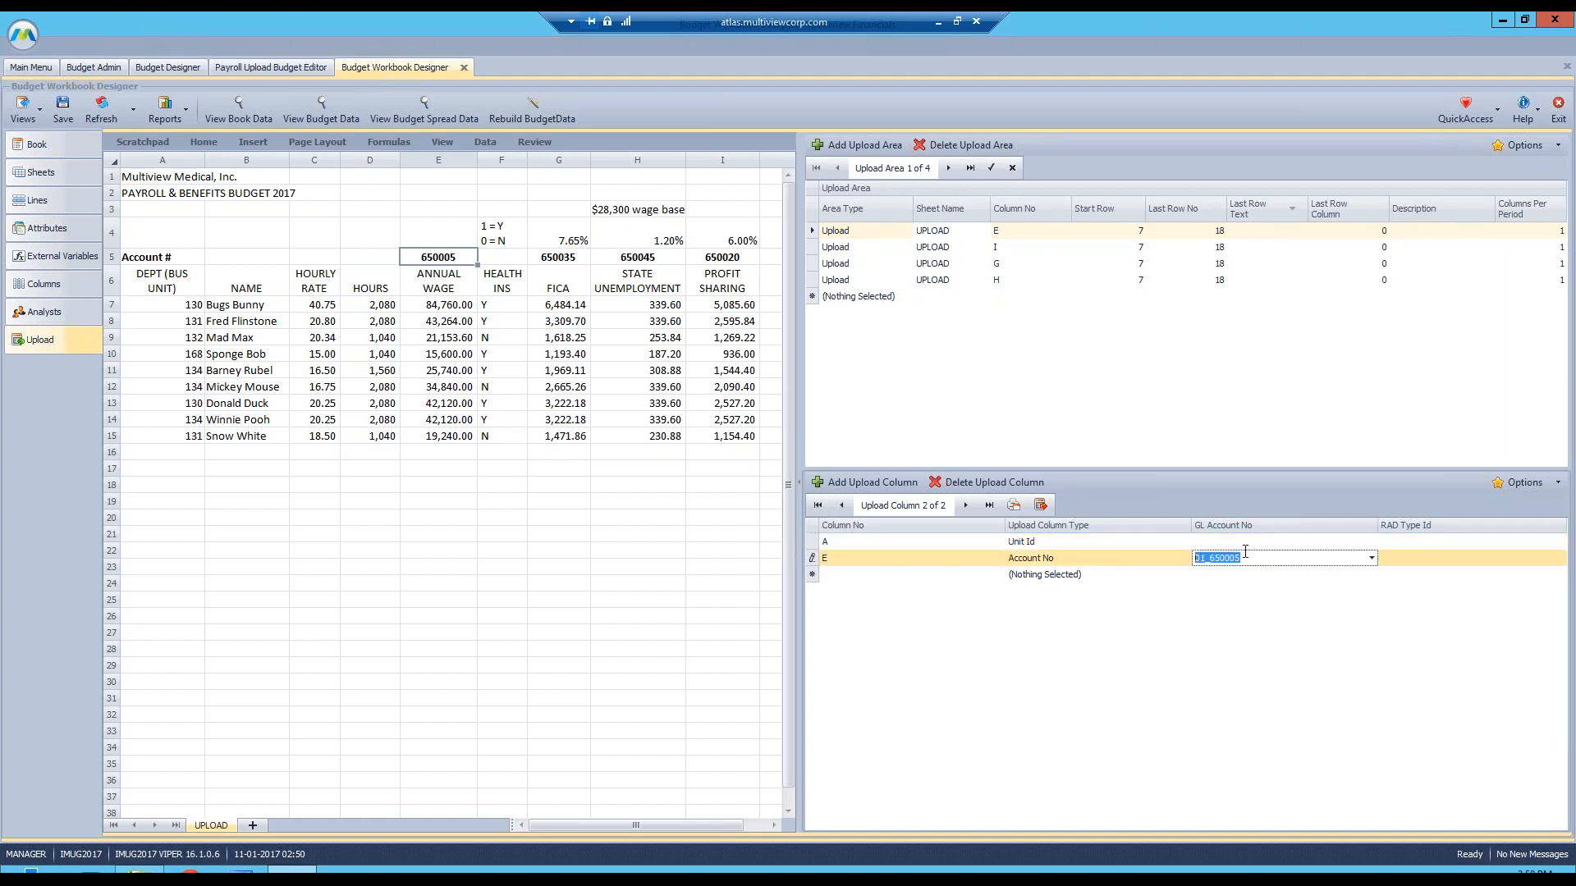
click(1258, 558)
click(424, 261)
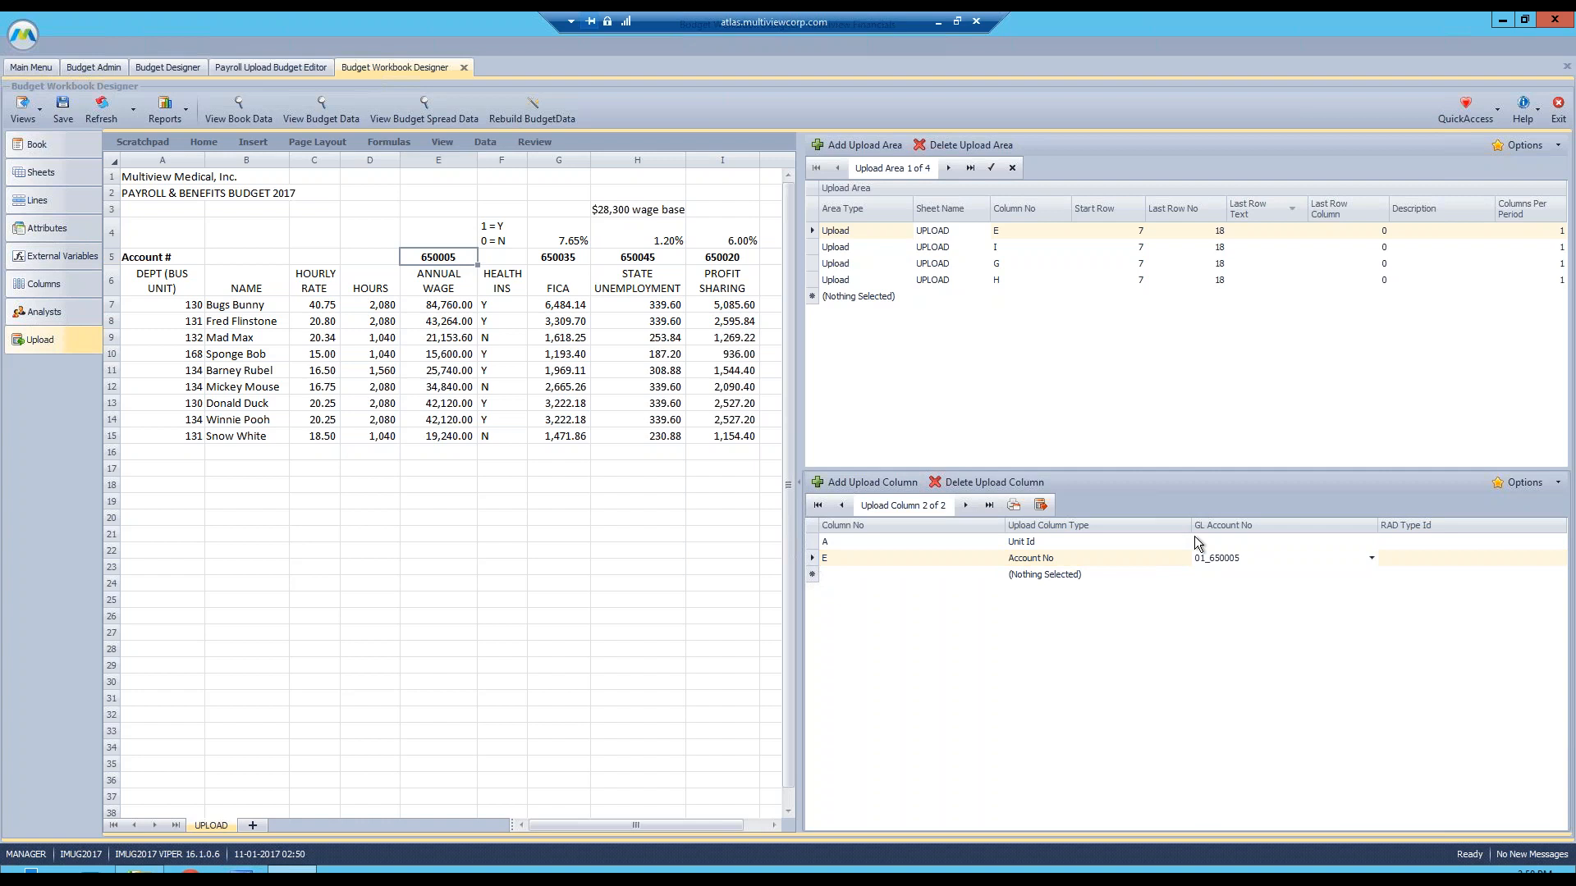
click(1260, 558)
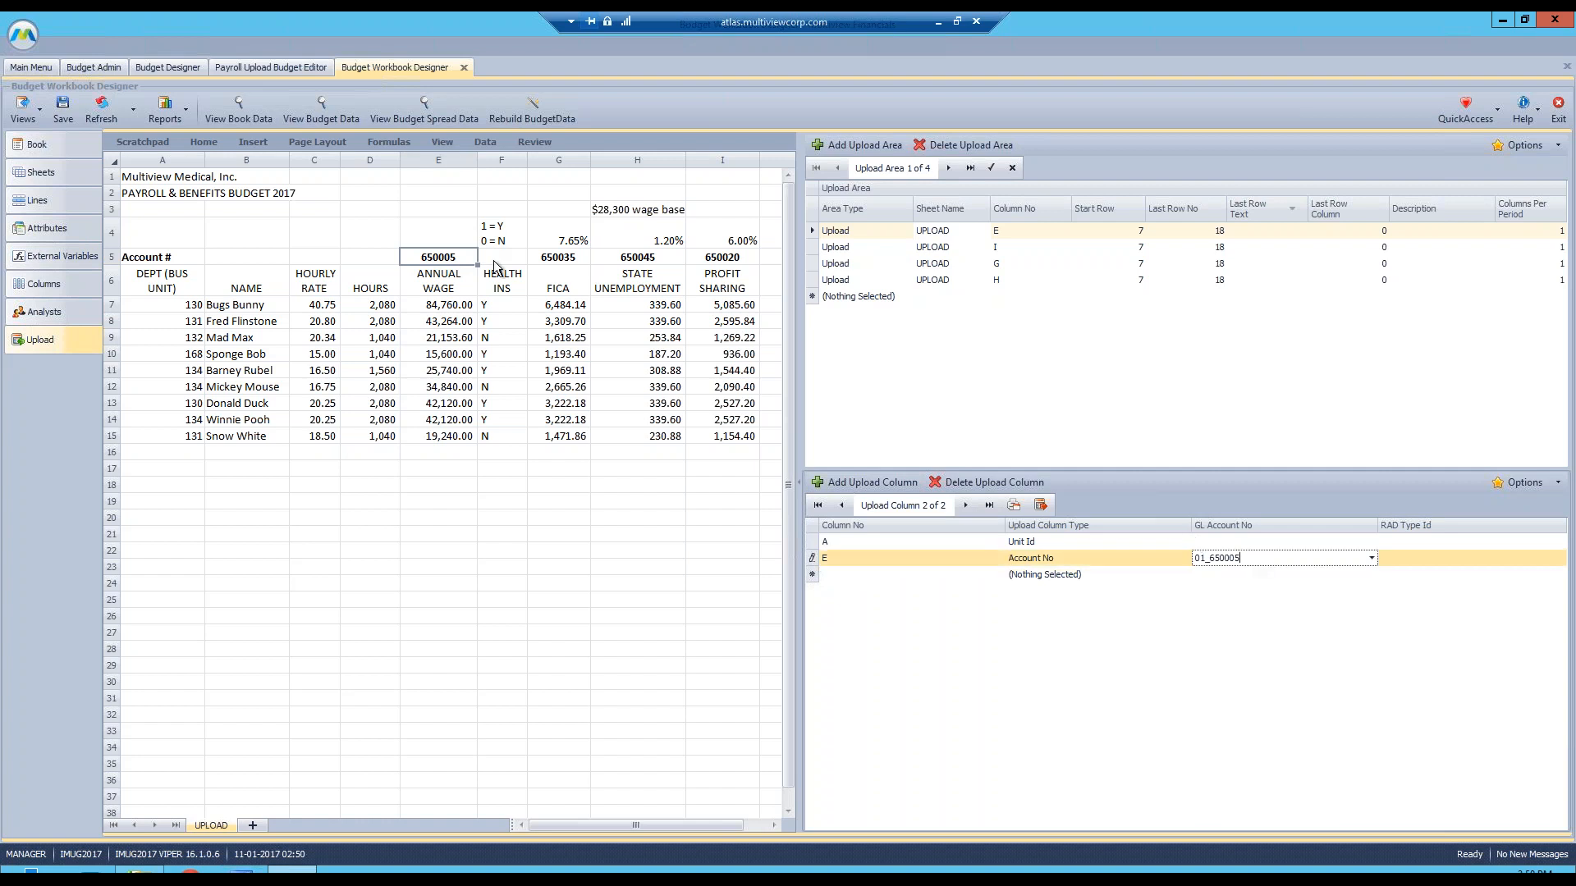
- In the column I upload area, place Upload Column Type before Column No and add an upload column of type RAD Id
click(945, 247)
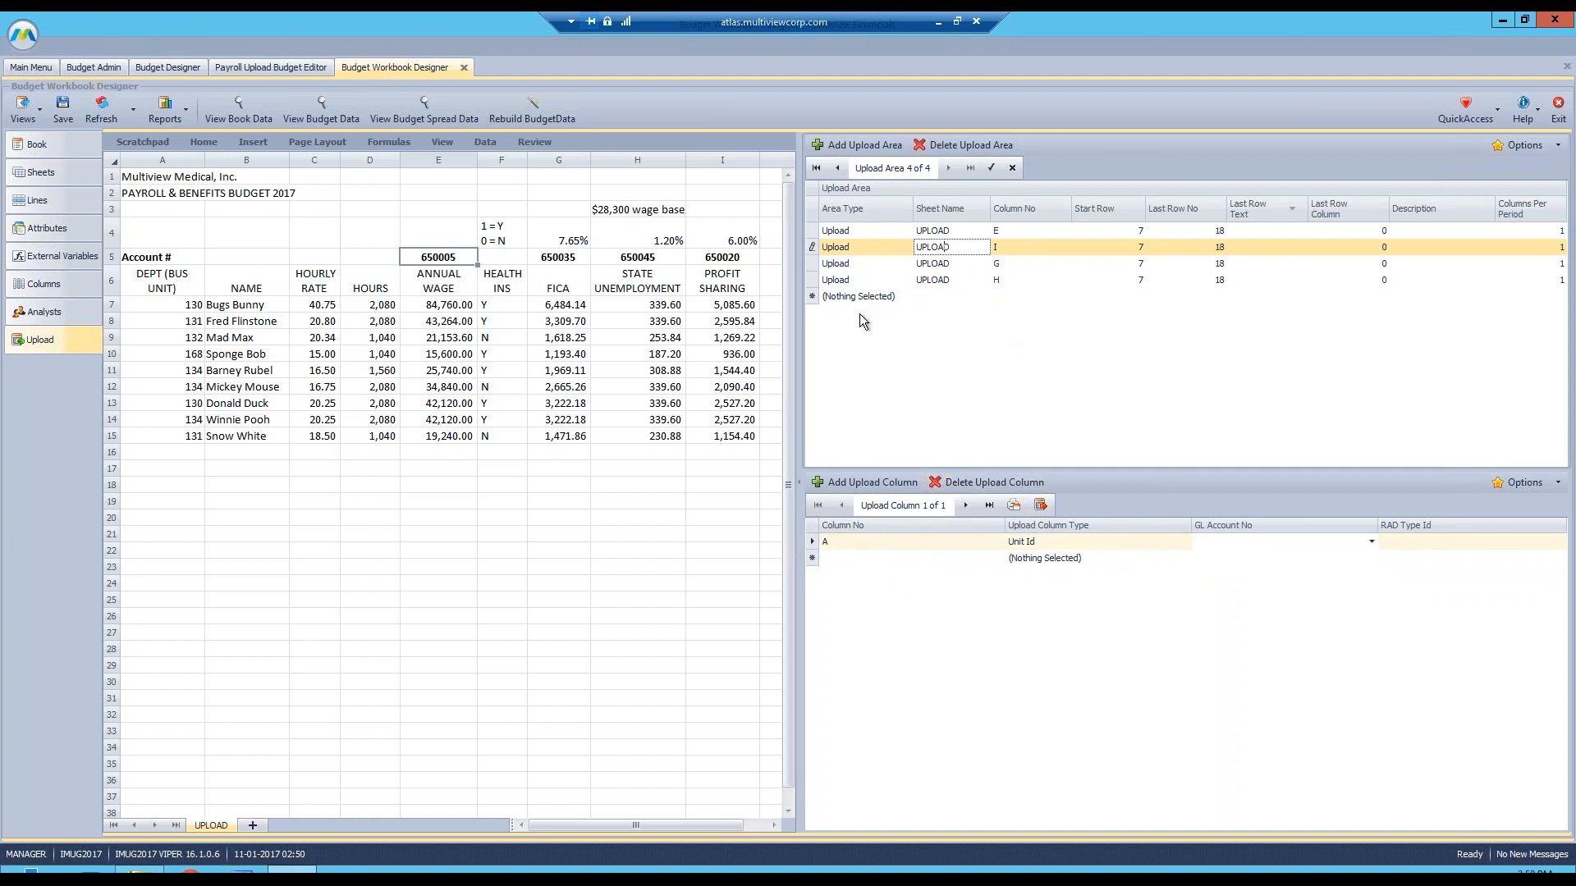
click(845, 558)
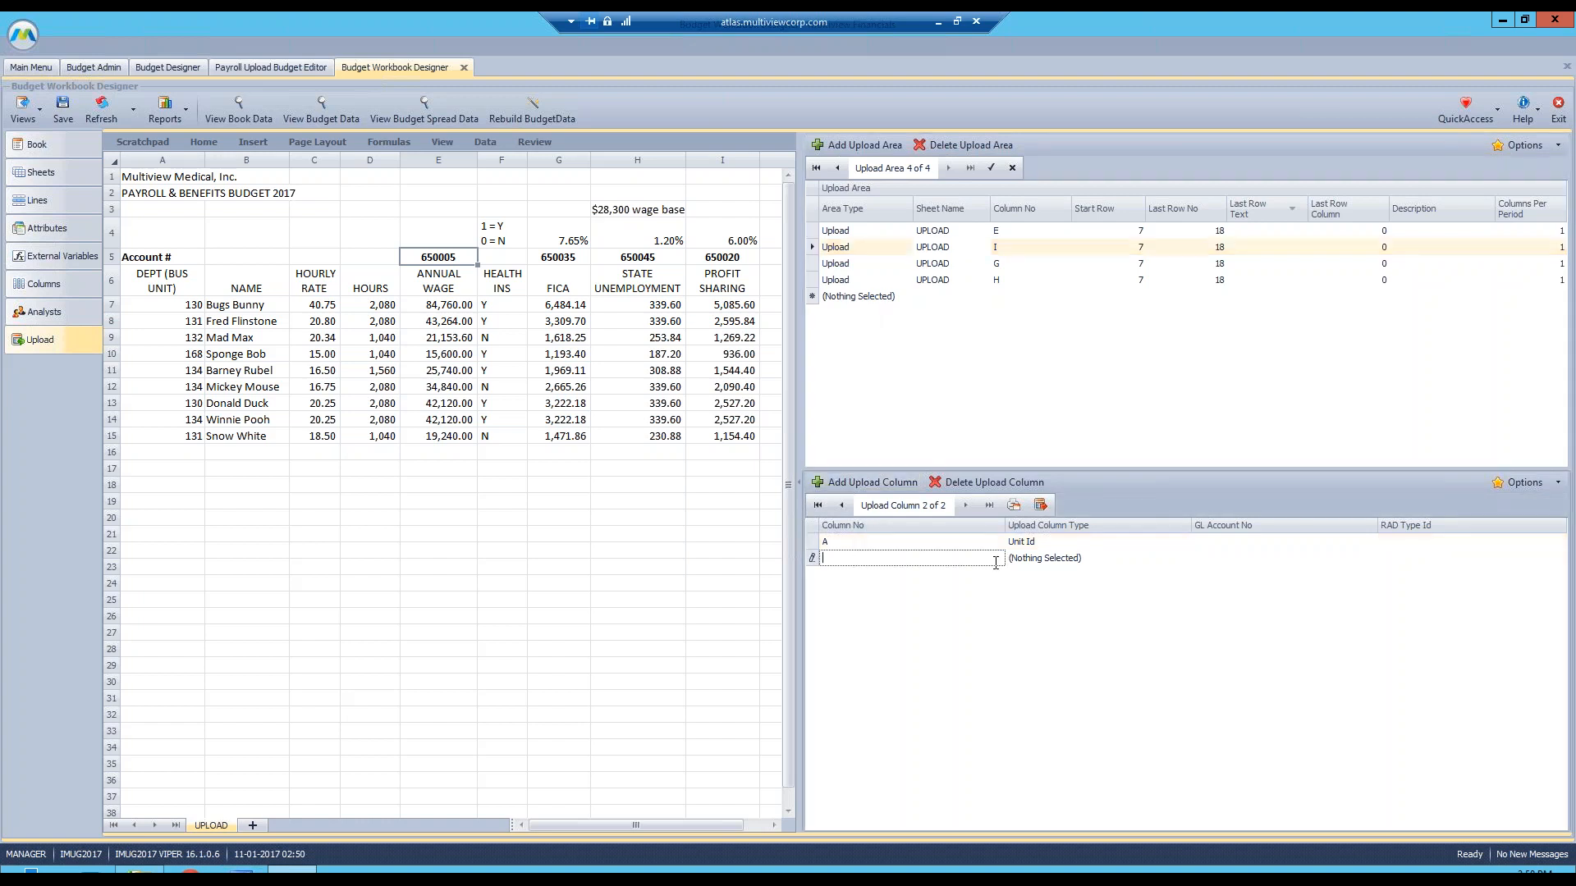
drag(1103, 529, 845, 530)
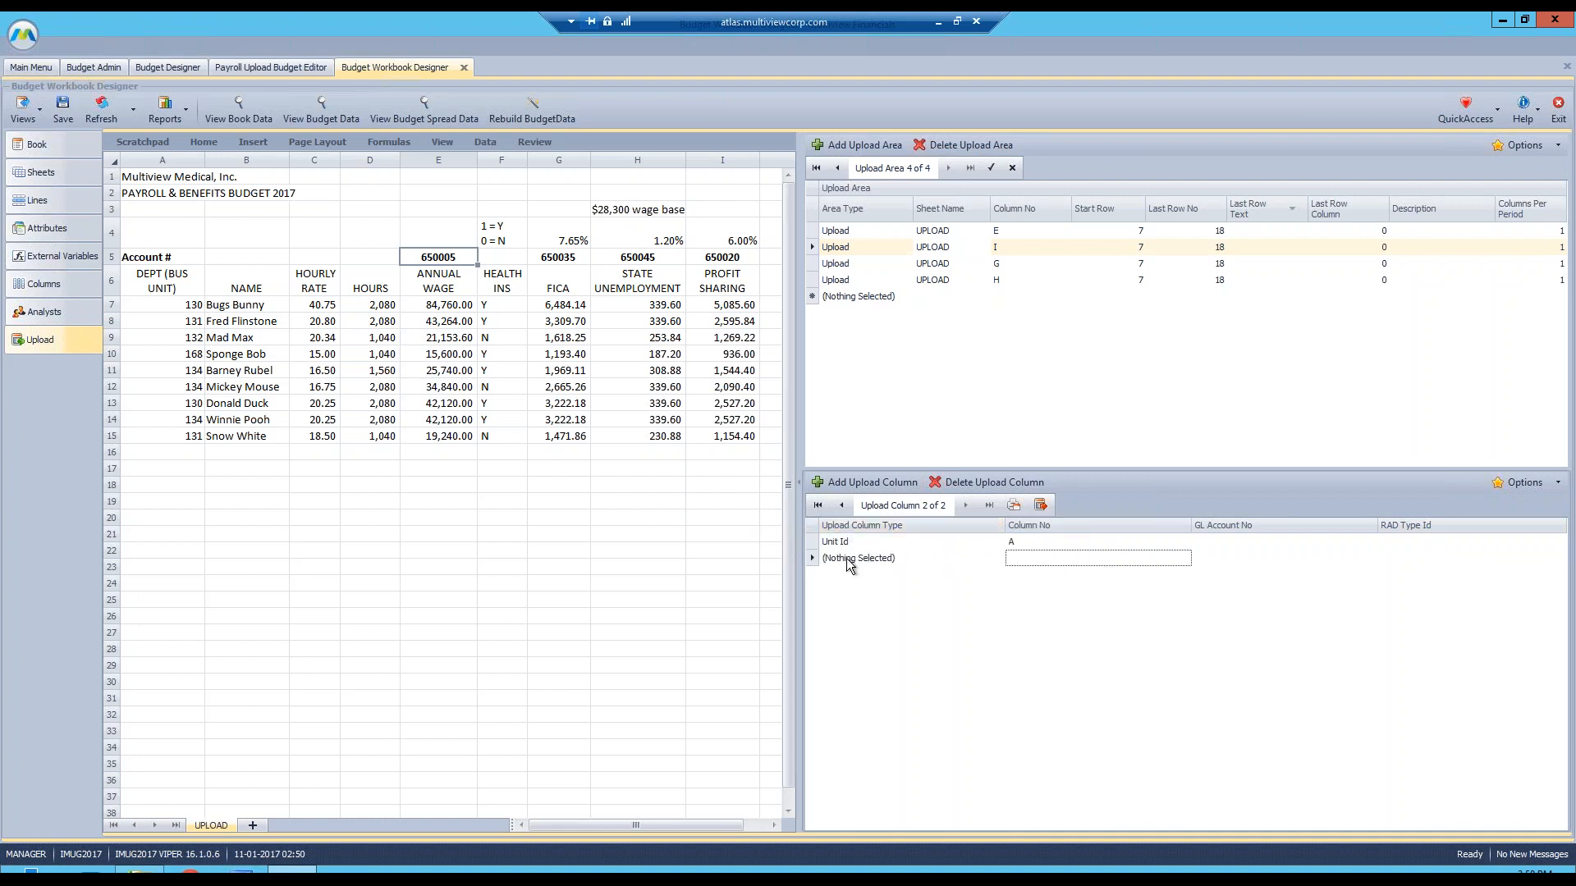
click(849, 561)
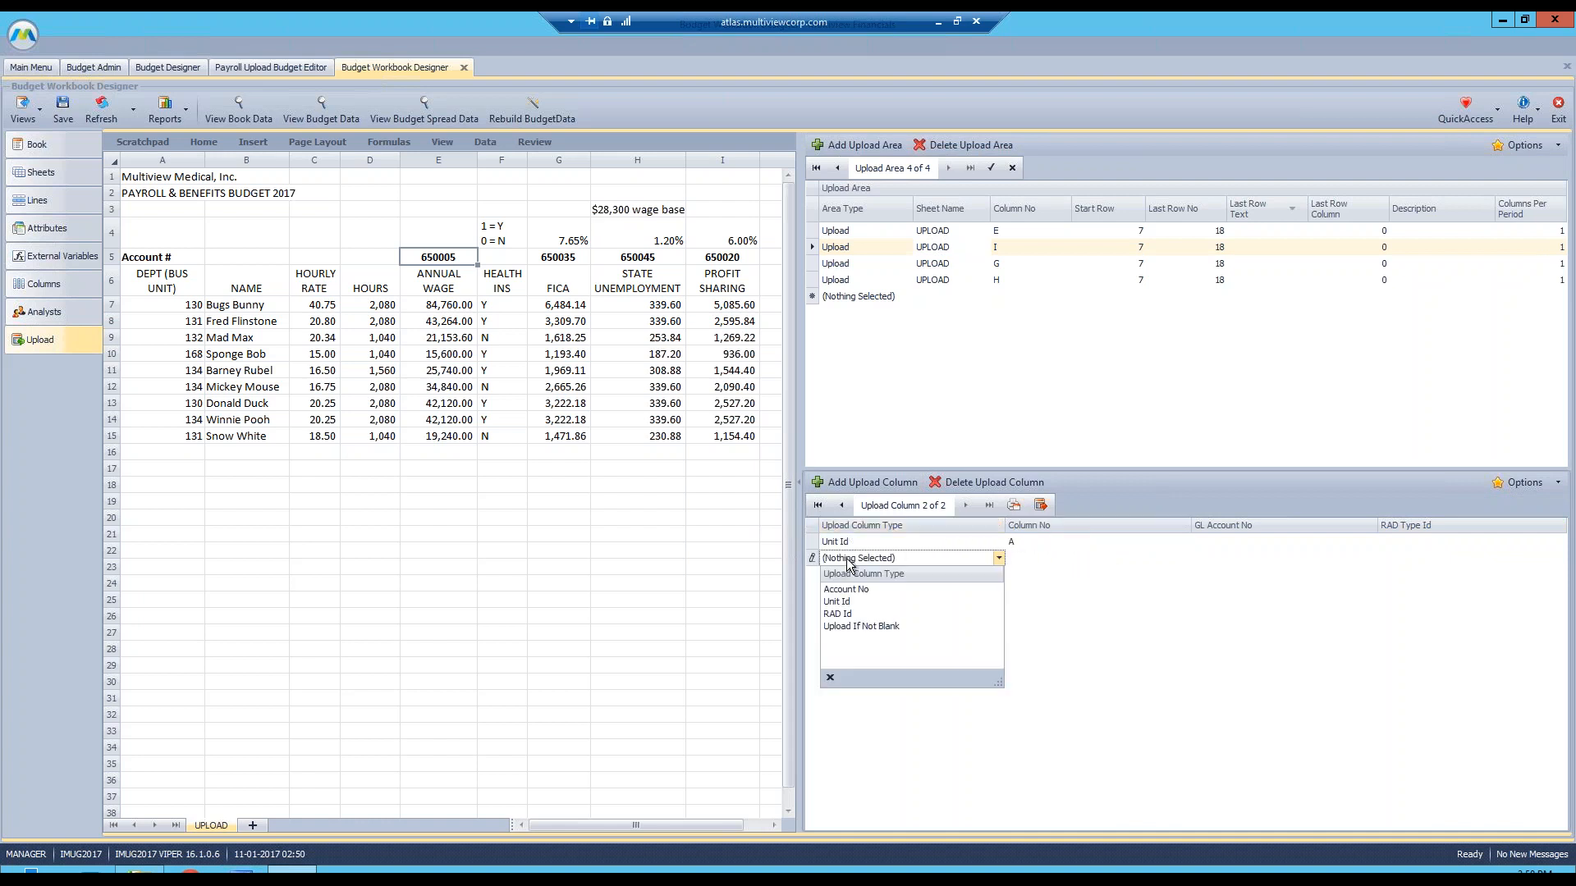
click(860, 615)
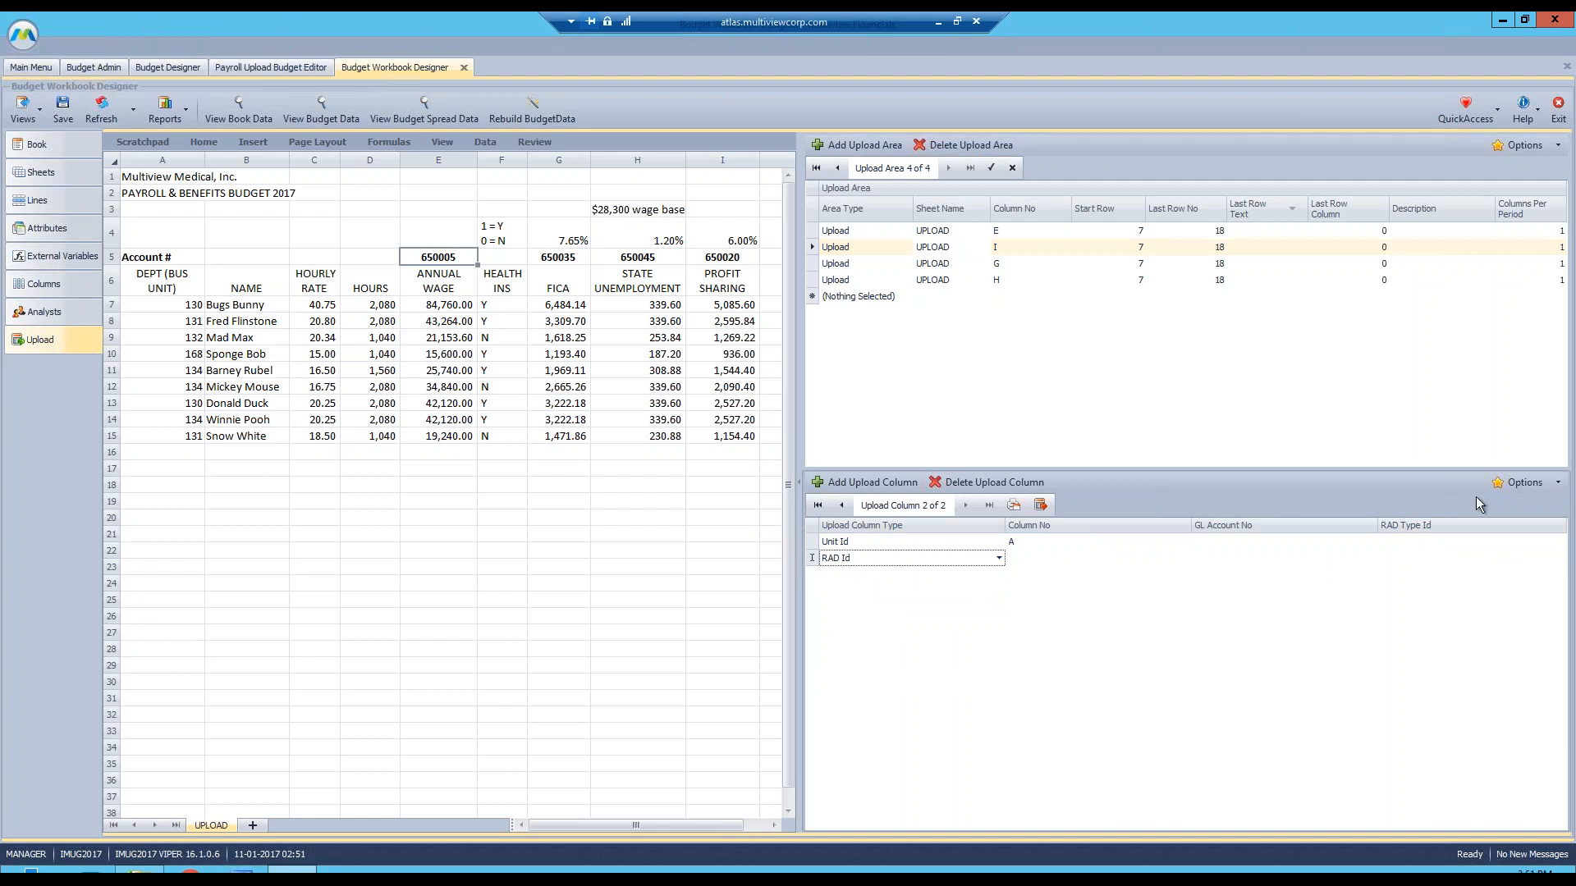
- Show the Row No, Business Unit Id and RAD Id fields in the upload column grid and reselect RAD Id as the new row's type
click(1557, 483)
click(1485, 545)
click(846, 559)
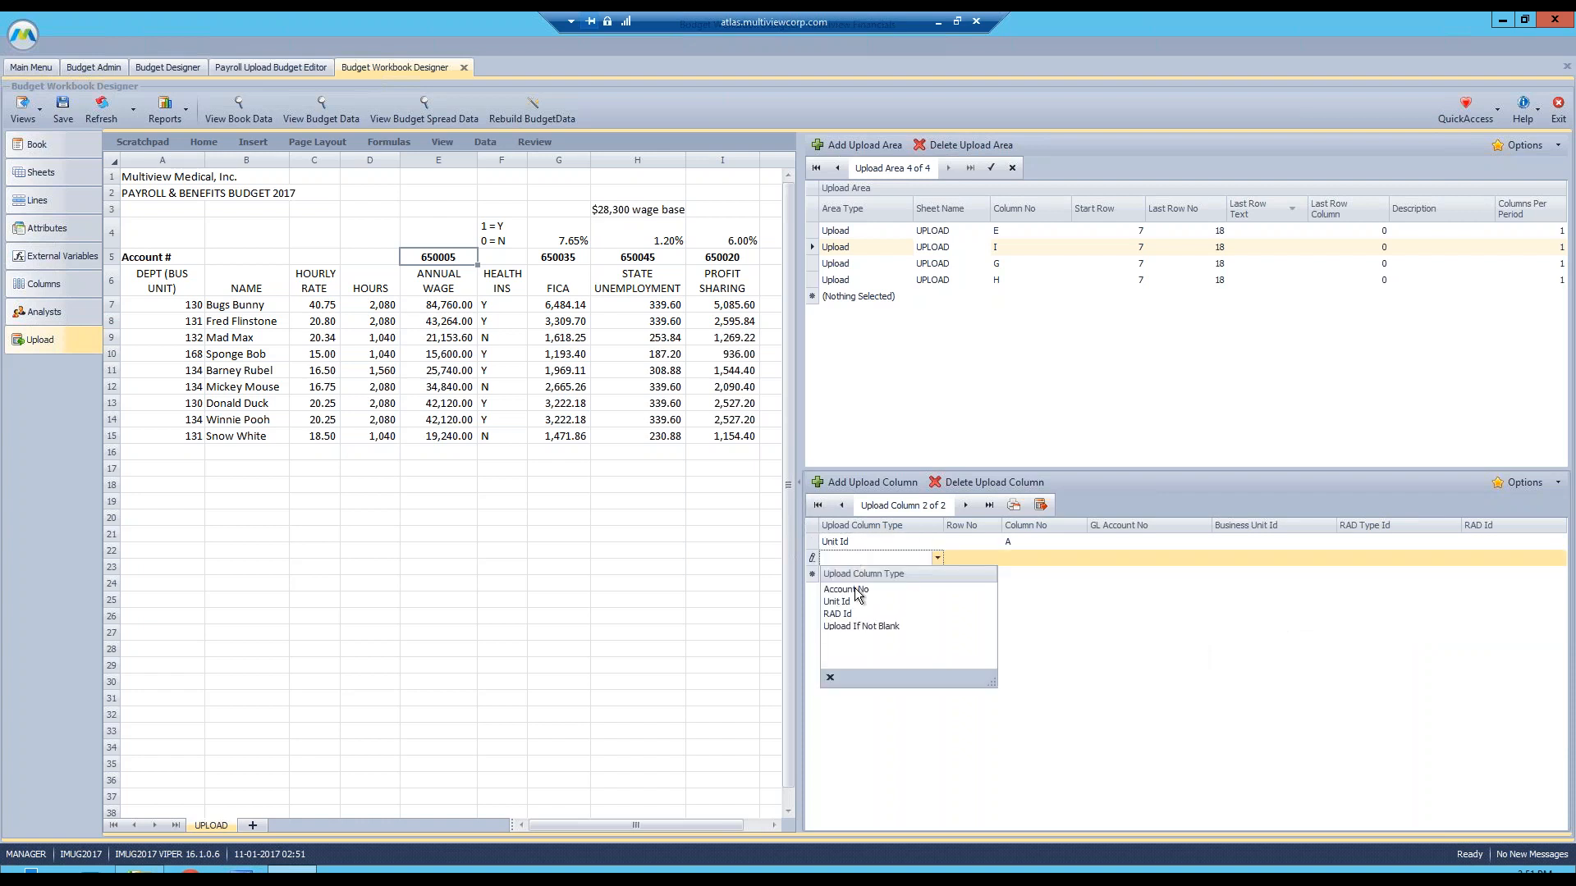
click(853, 605)
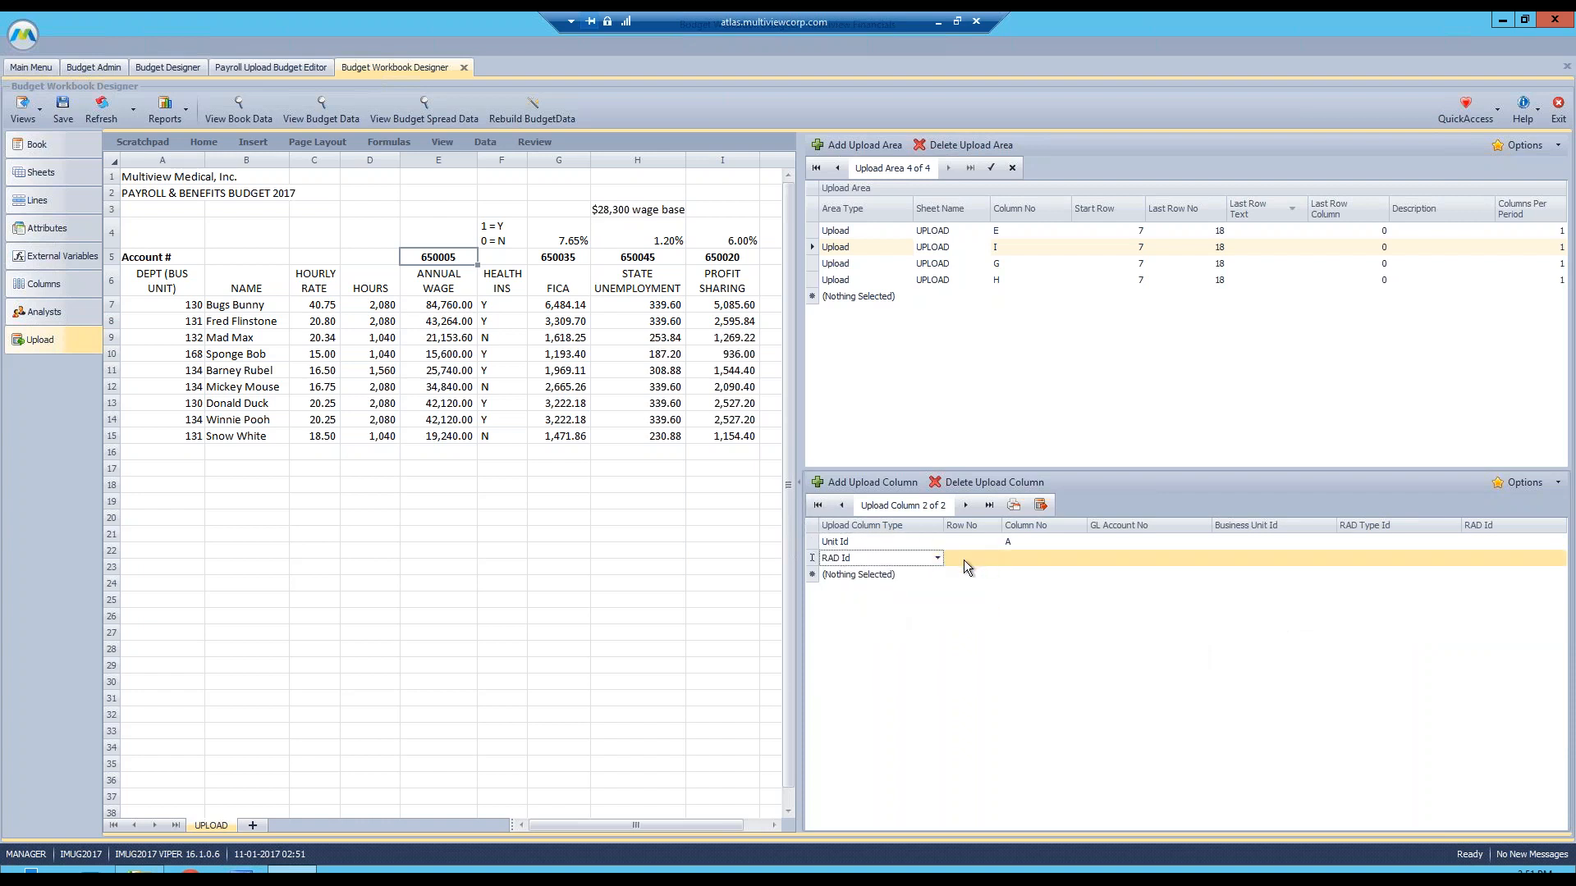
- Set the new upload column's RAD Type Id to EVNT and its RAD Id to 001
click(1377, 558)
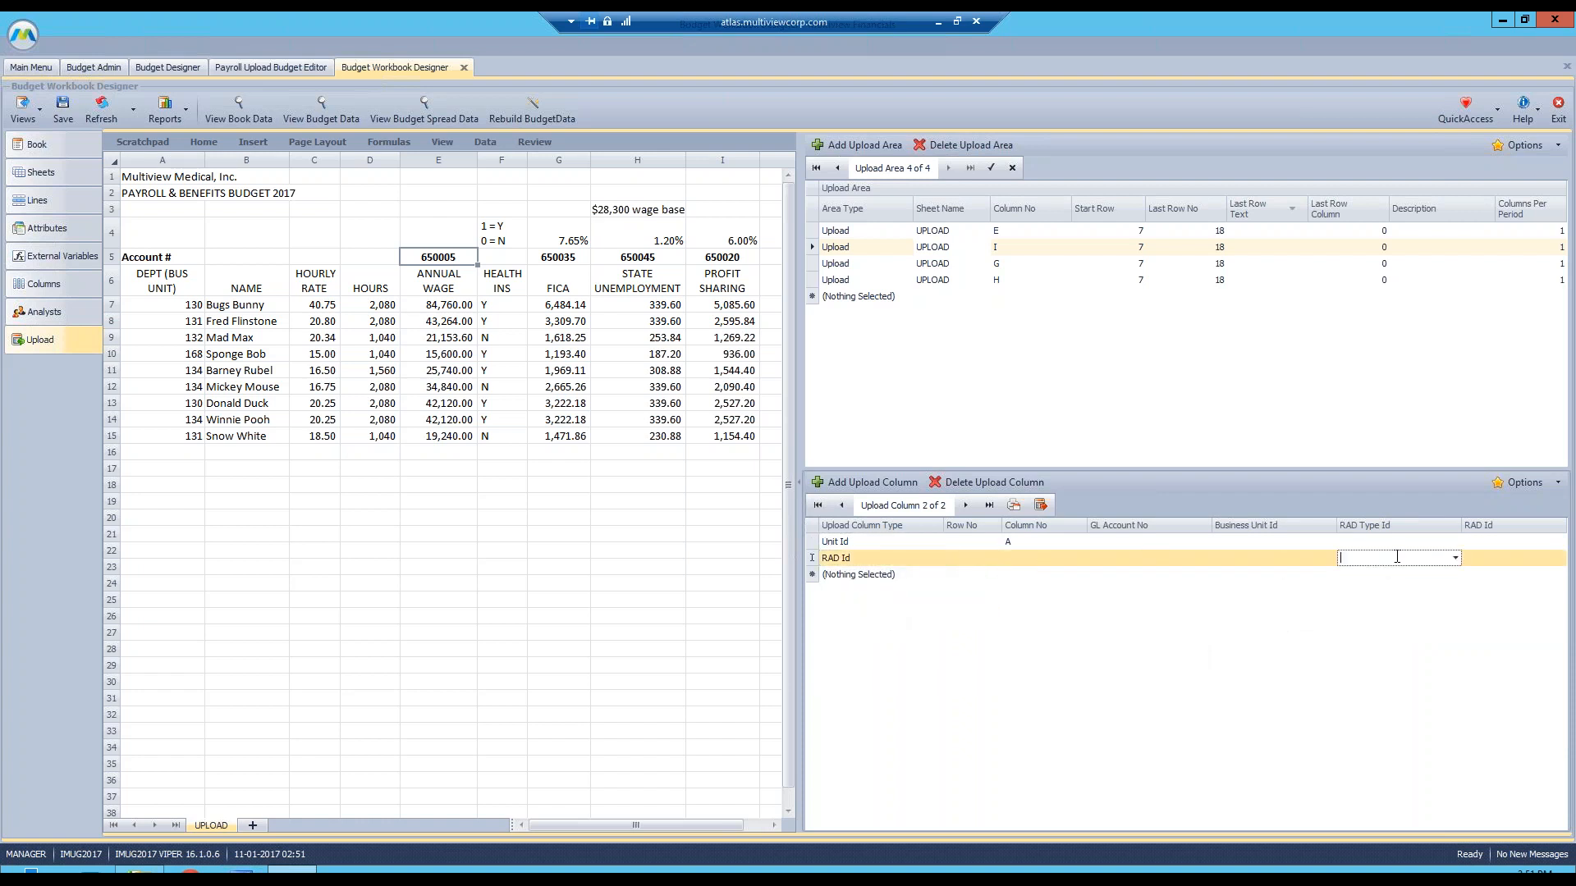
click(1457, 558)
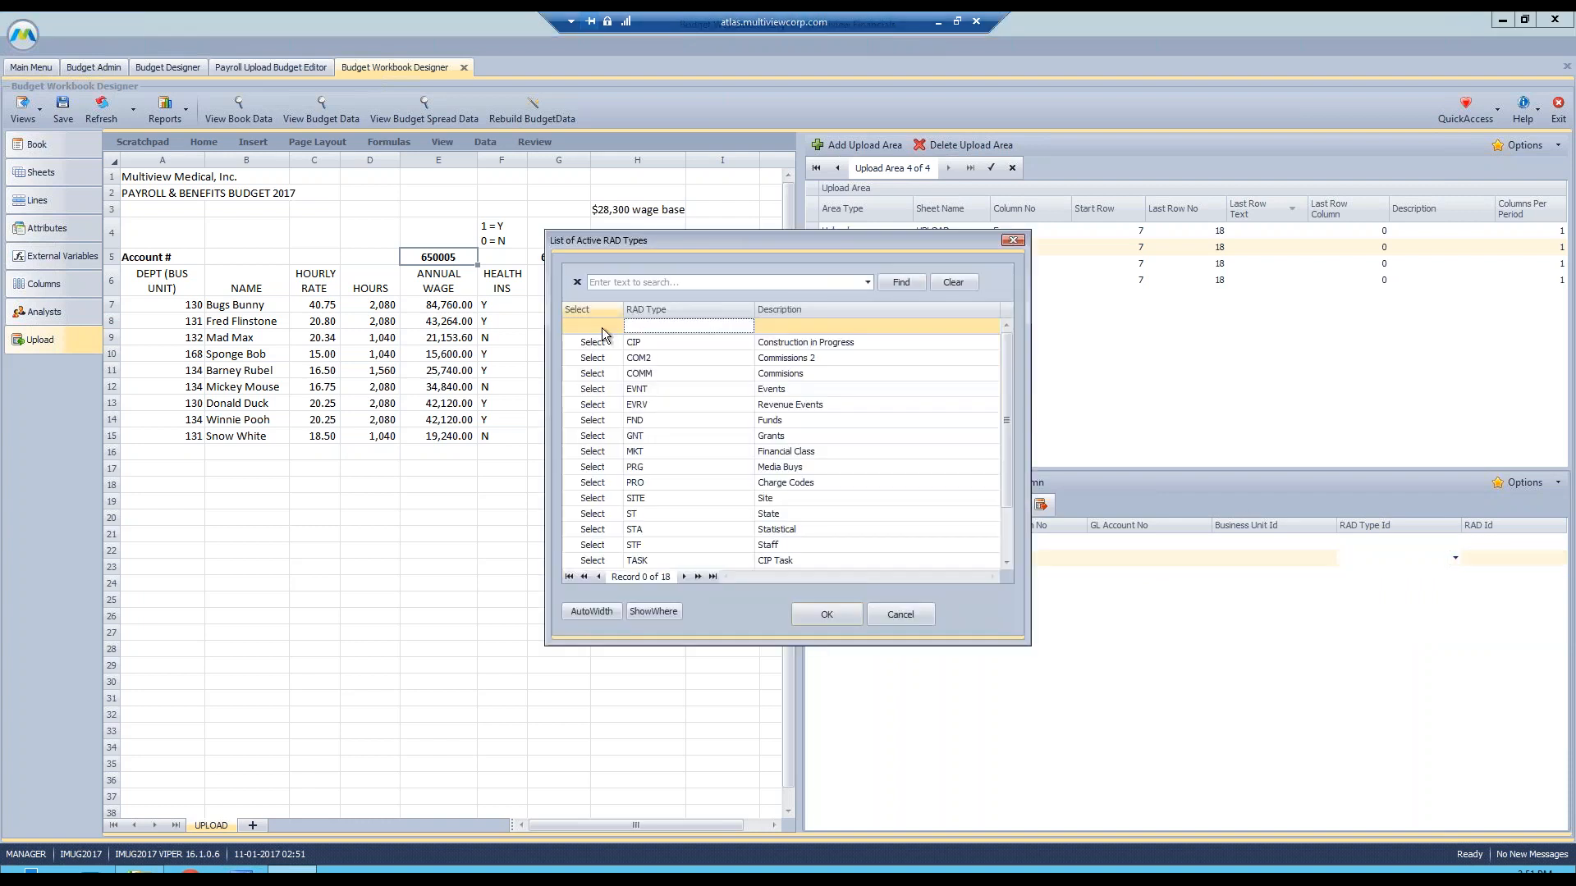
click(593, 390)
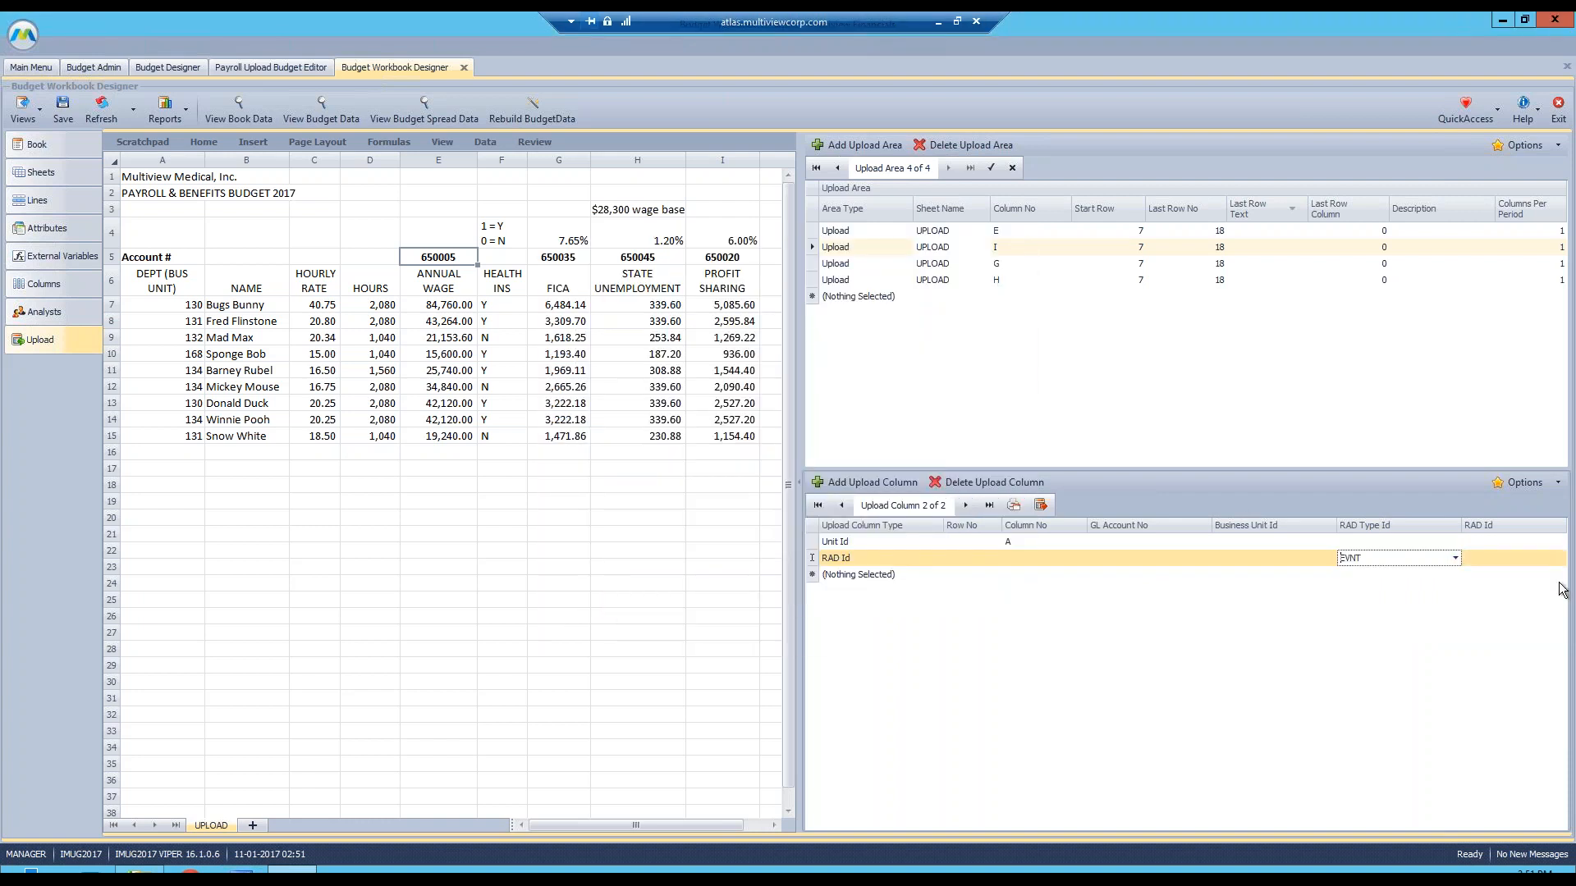
click(1491, 558)
click(1559, 558)
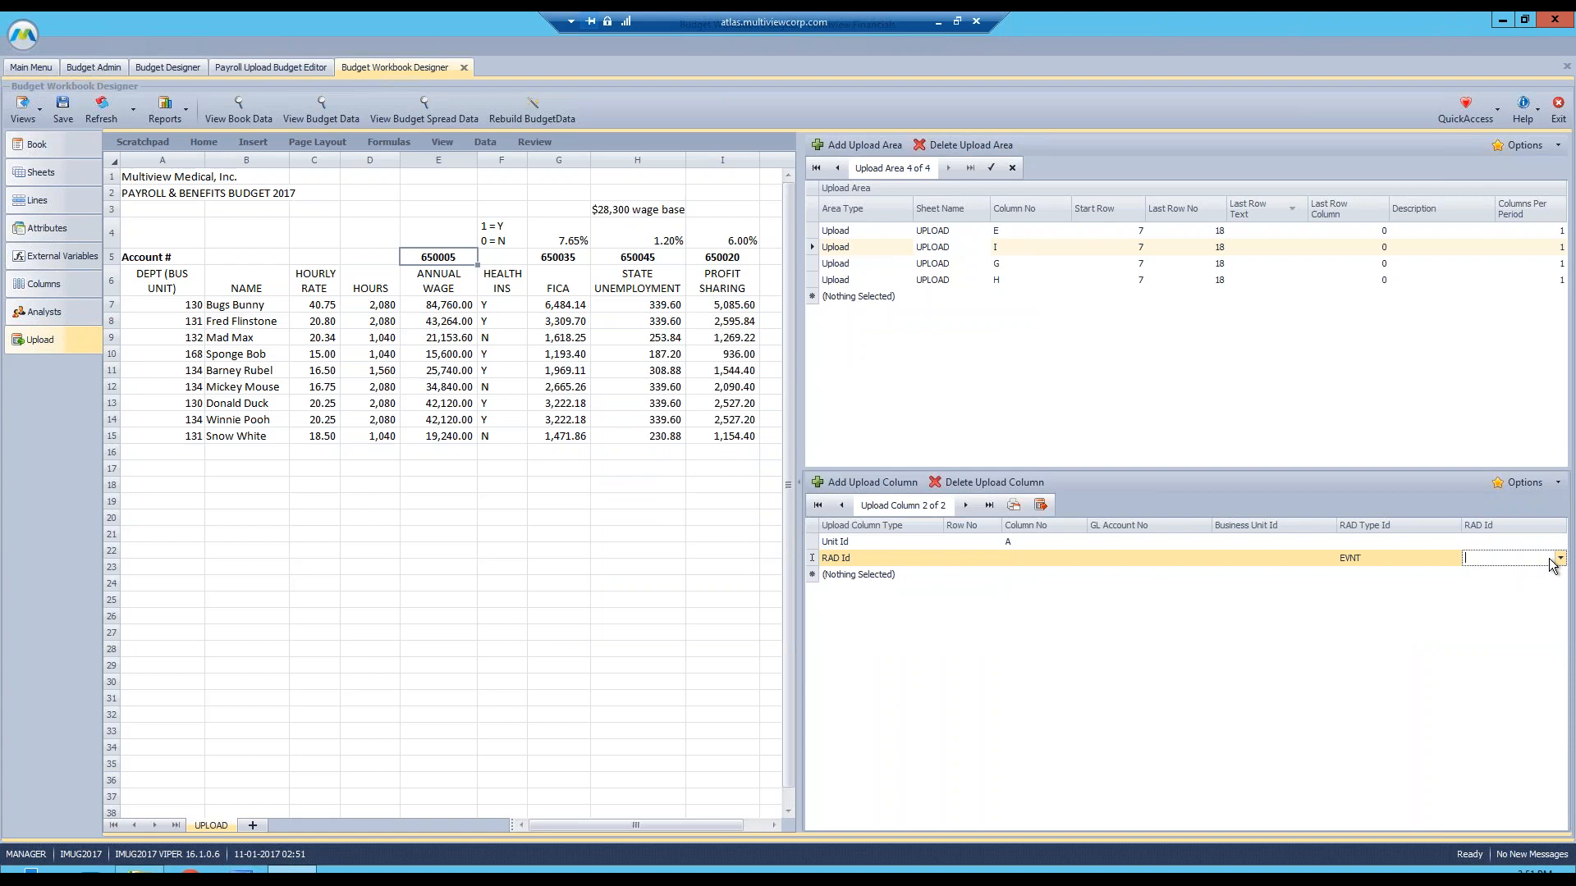
click(592, 342)
click(1490, 558)
- Add an Event heading in cell J5 with sample values 123 in J7 and 2334 in J8
click(729, 323)
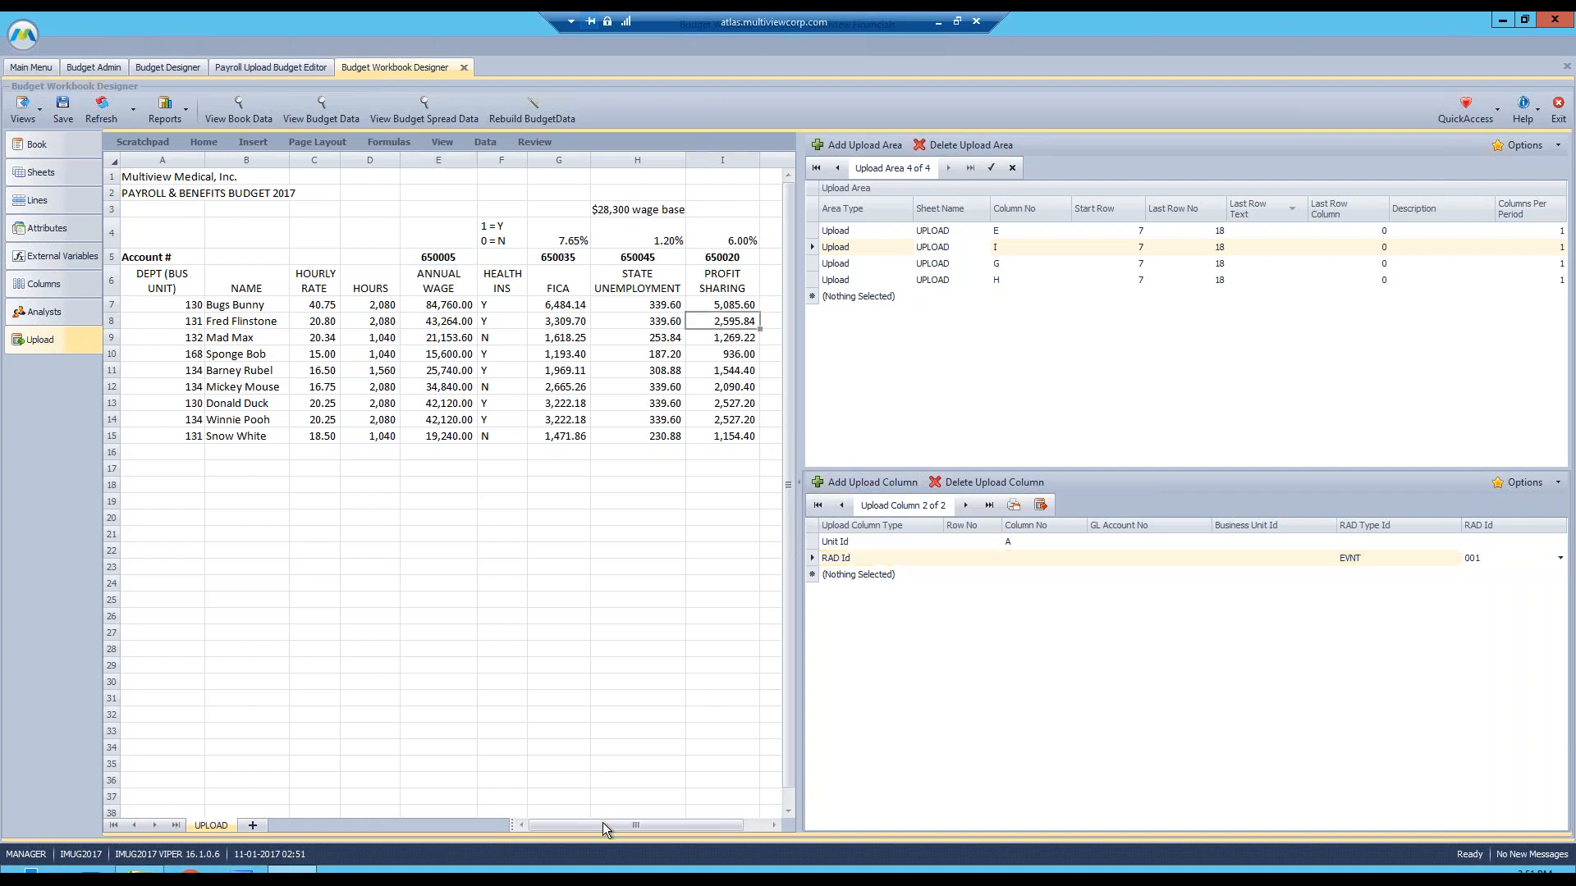
drag(604, 825, 626, 825)
click(683, 243)
click(694, 259)
text(re)
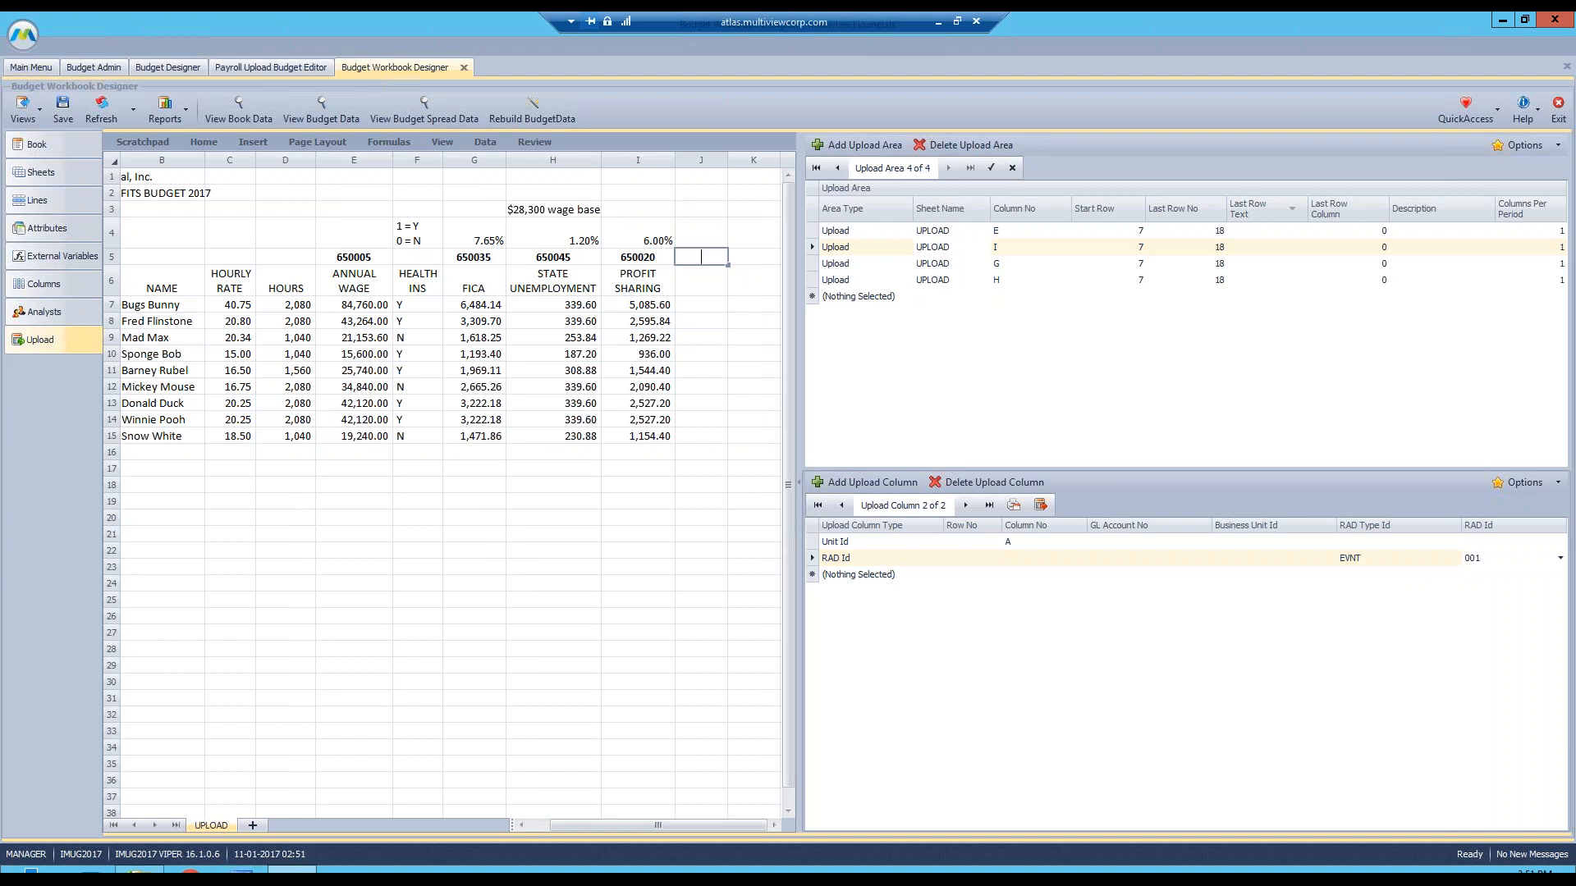
key(BackSpace)
key(BackSpace)
text(Event)
key(Return)
key(Down)
key(Down)
key(Up)
text(123)
key(Return)
text(2334)
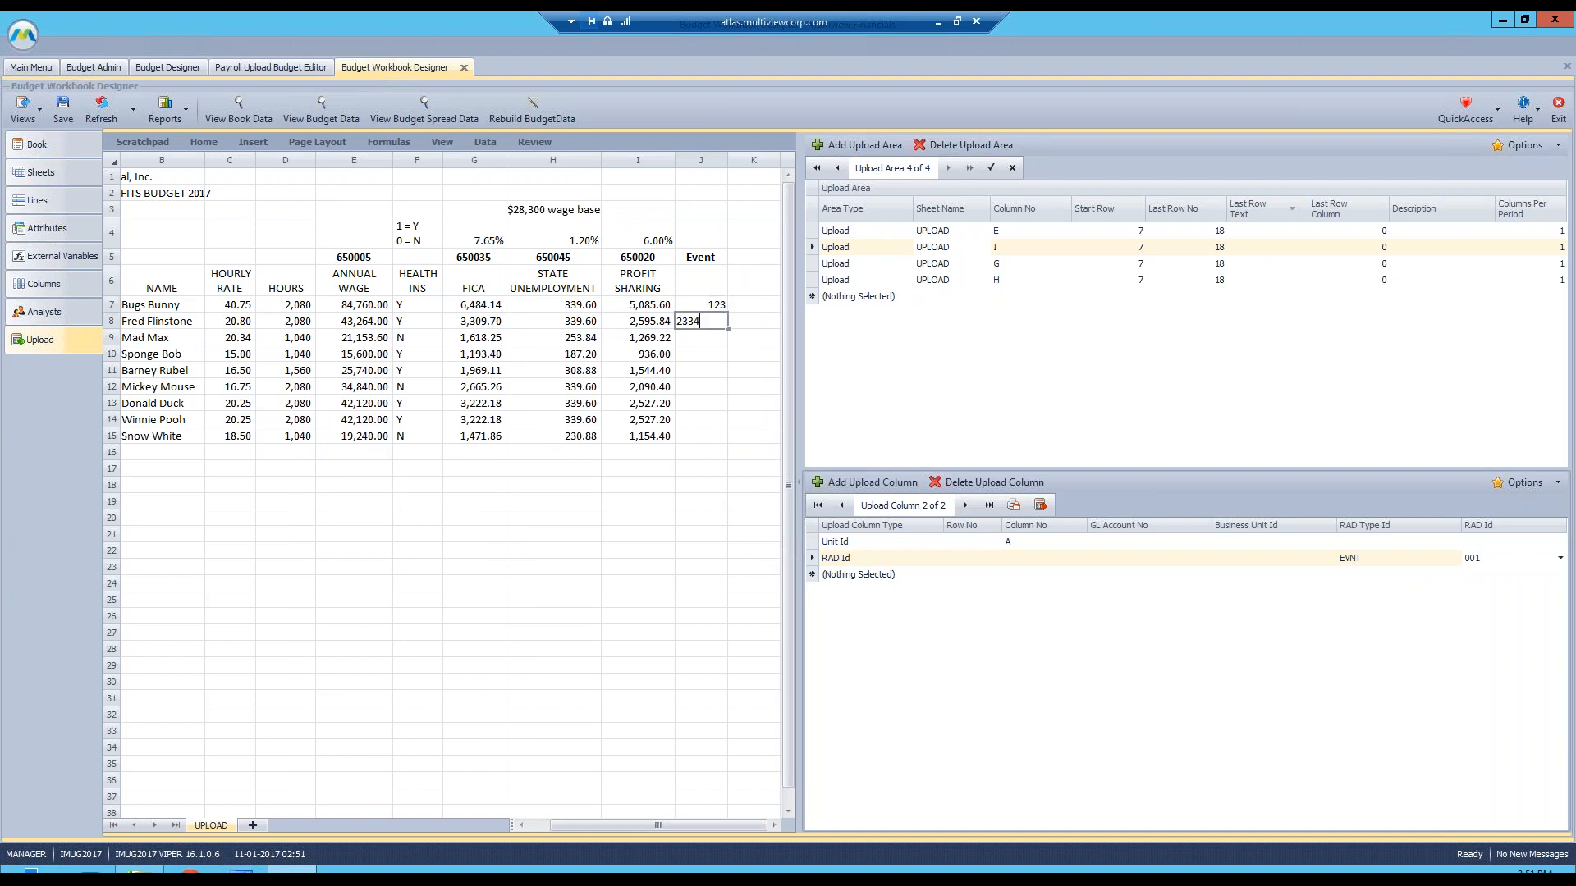
key(Return)
key(Down)
key(Down)
key(Down)
key(Down)
key(Up)
key(Up)
key(Up)
key(Up)
- Delete the RAD Id upload column from the column I upload area and clear the sample Event entries in sheet column J
click(1399, 558)
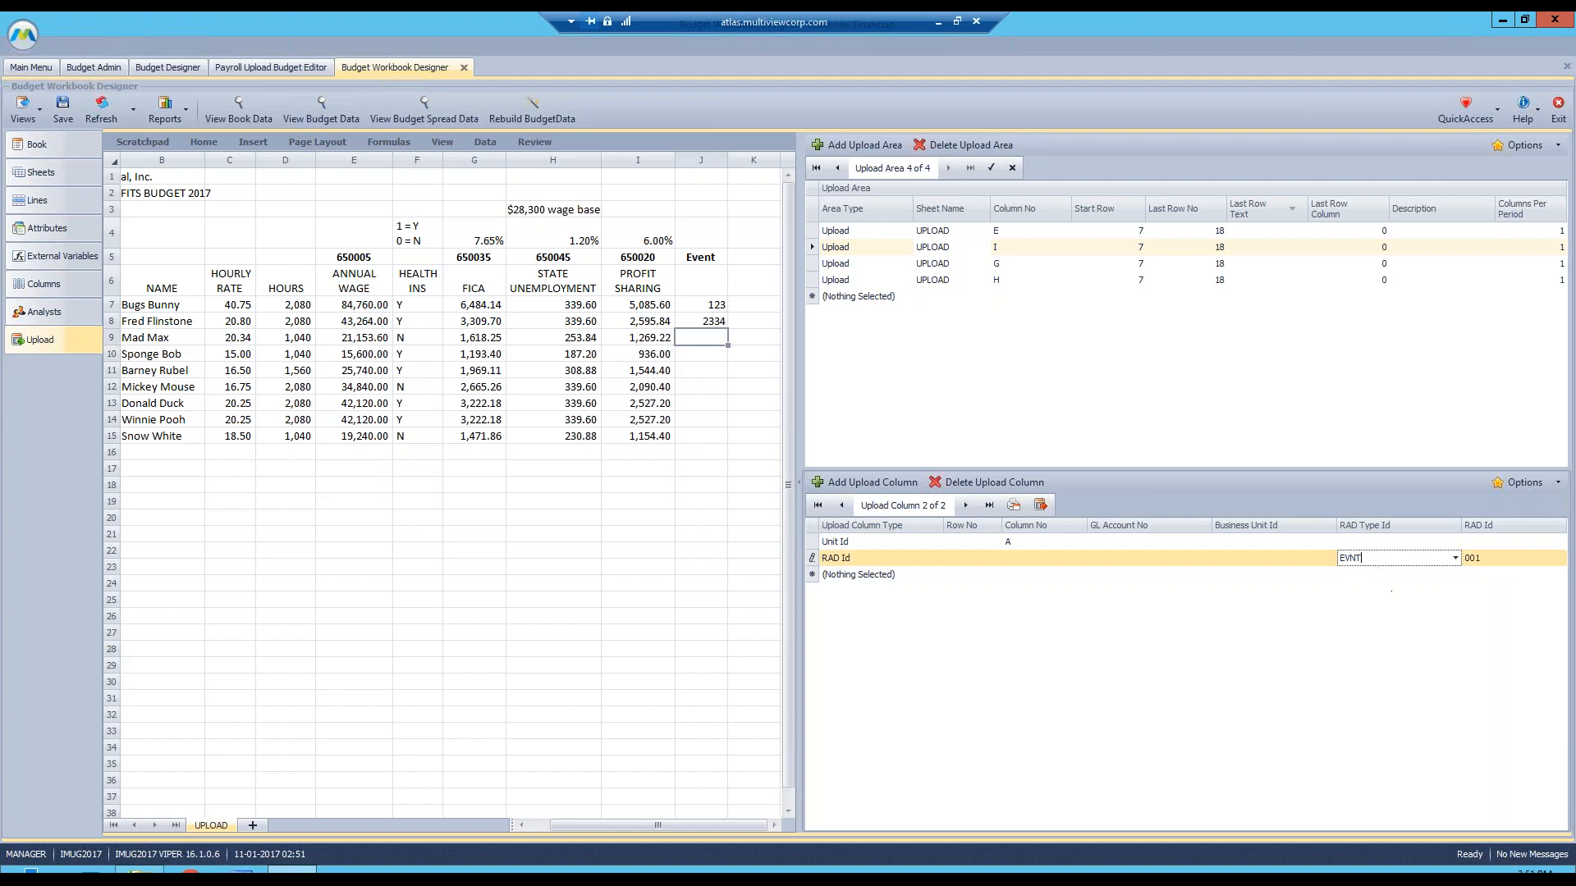
click(1480, 557)
key(BackSpace)
click(985, 482)
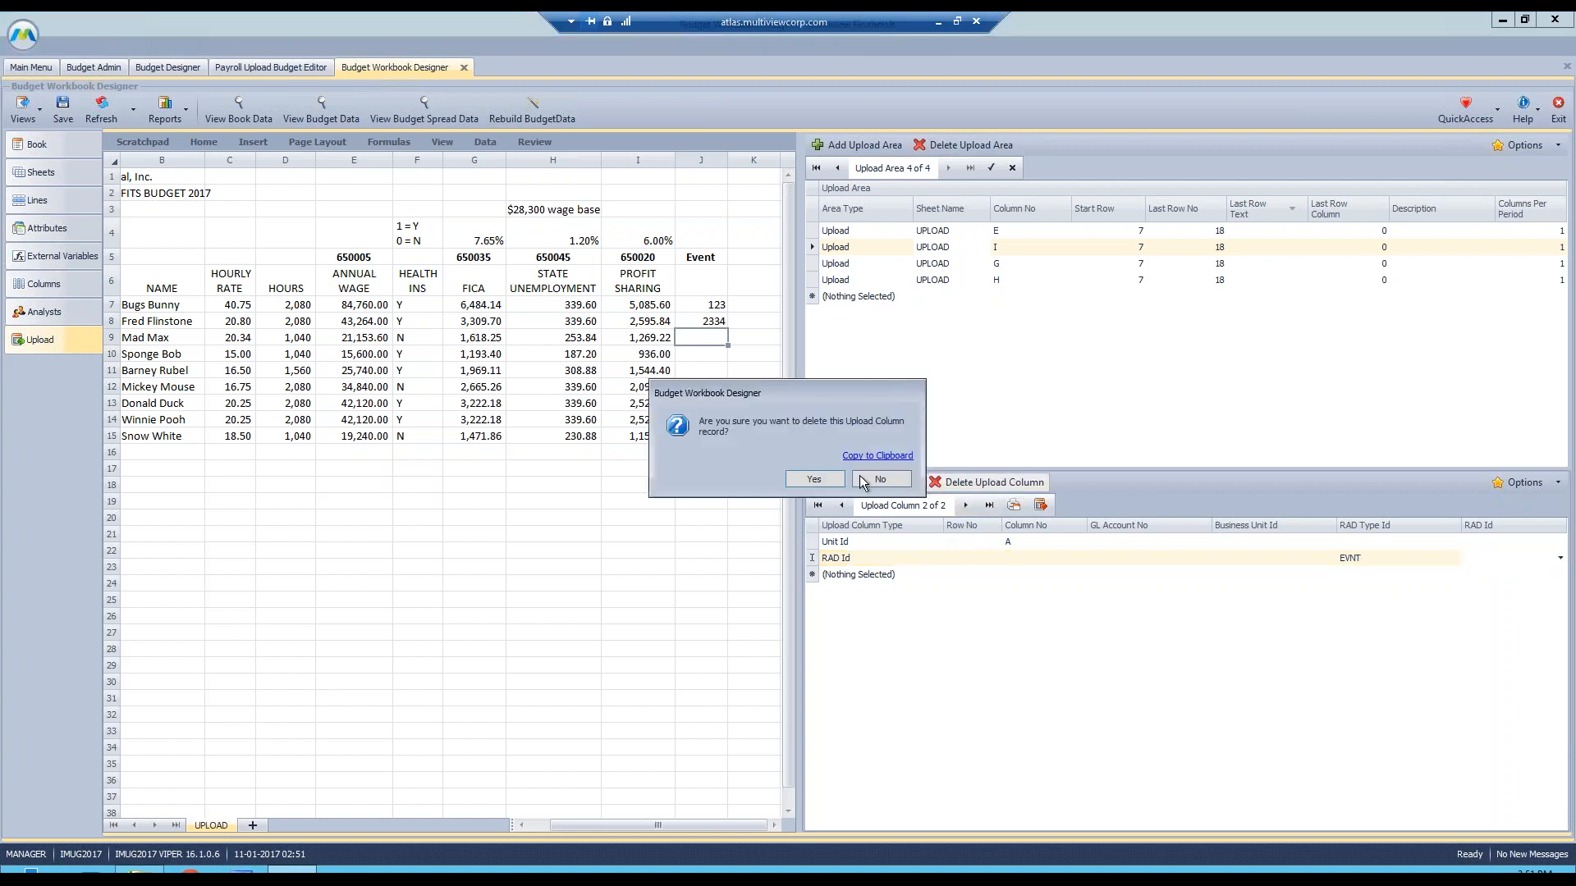
click(814, 480)
click(702, 160)
key(Delete)
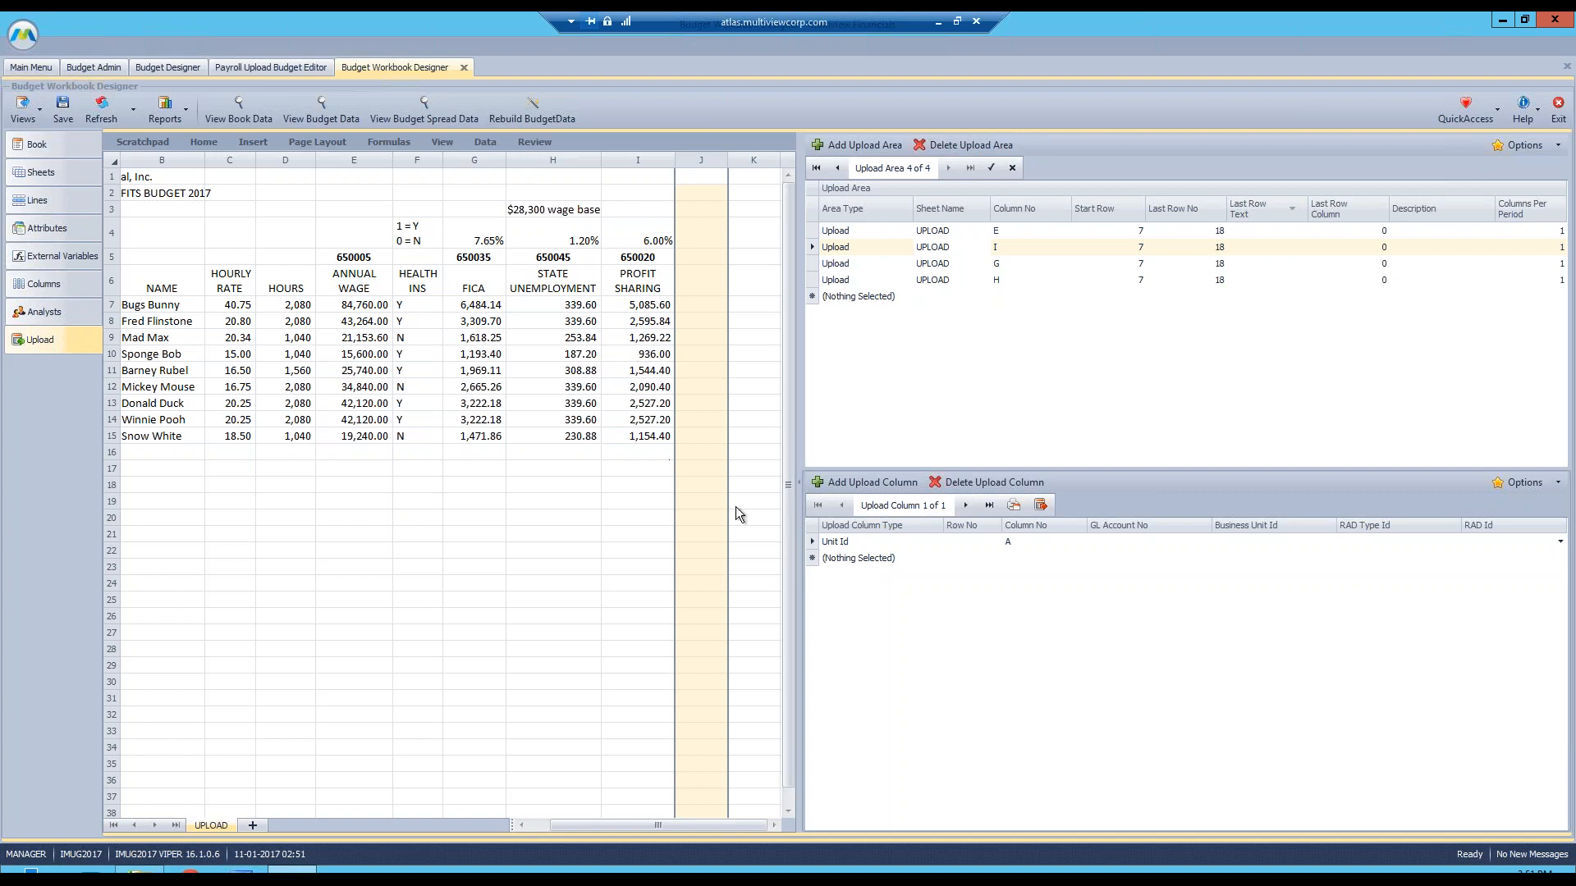
- Close the Payroll Upload design and its budget editor, and open the Payroll Workbook from the budget diagram
click(463, 68)
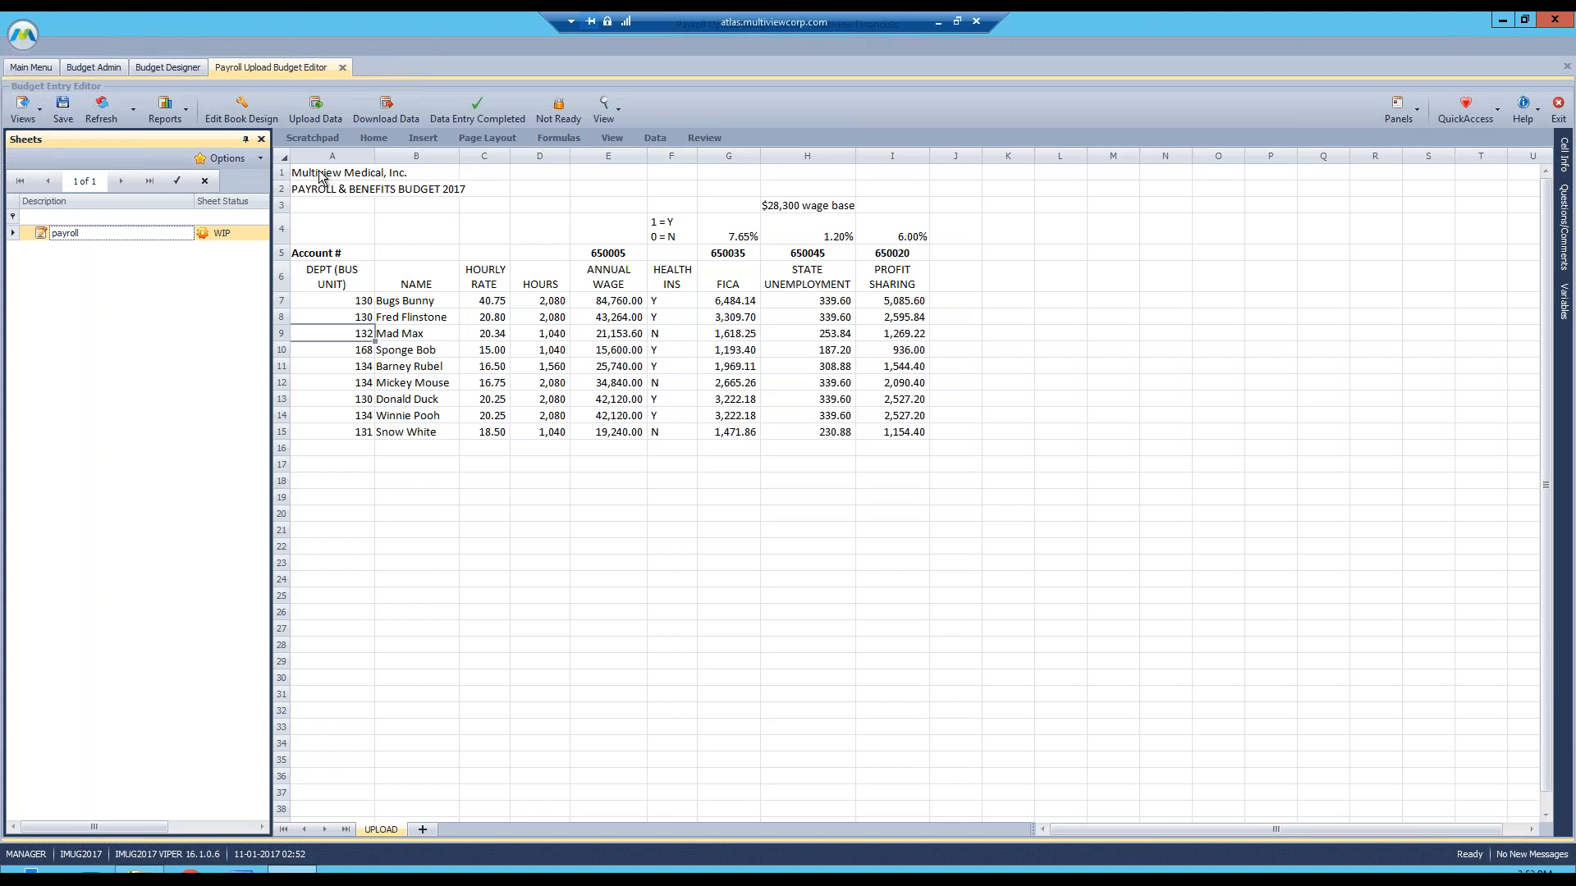
click(343, 68)
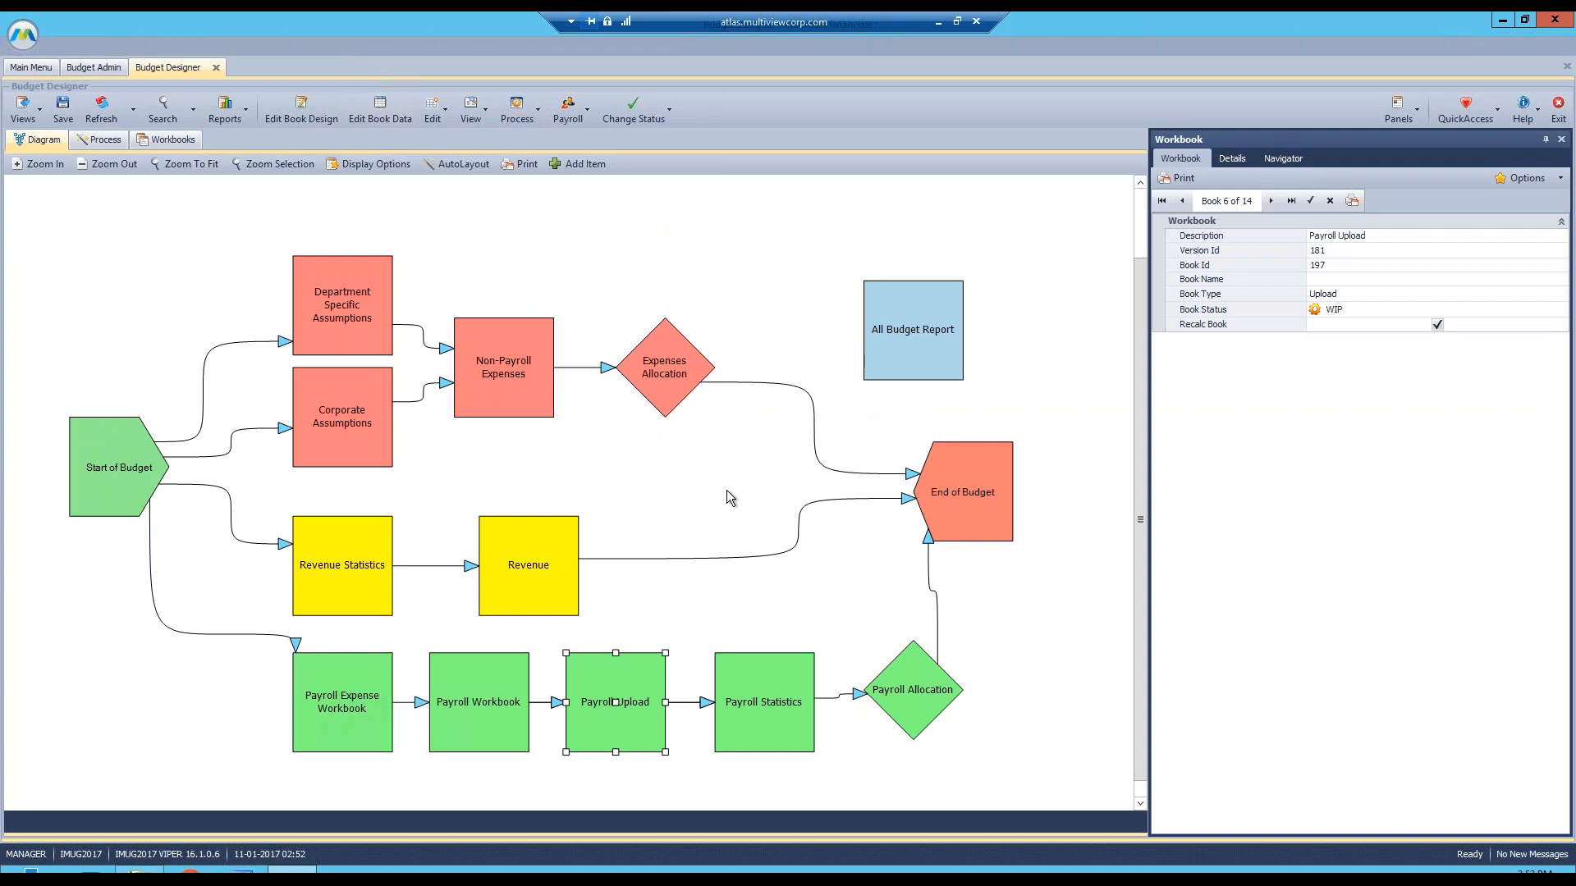
double_click(482, 726)
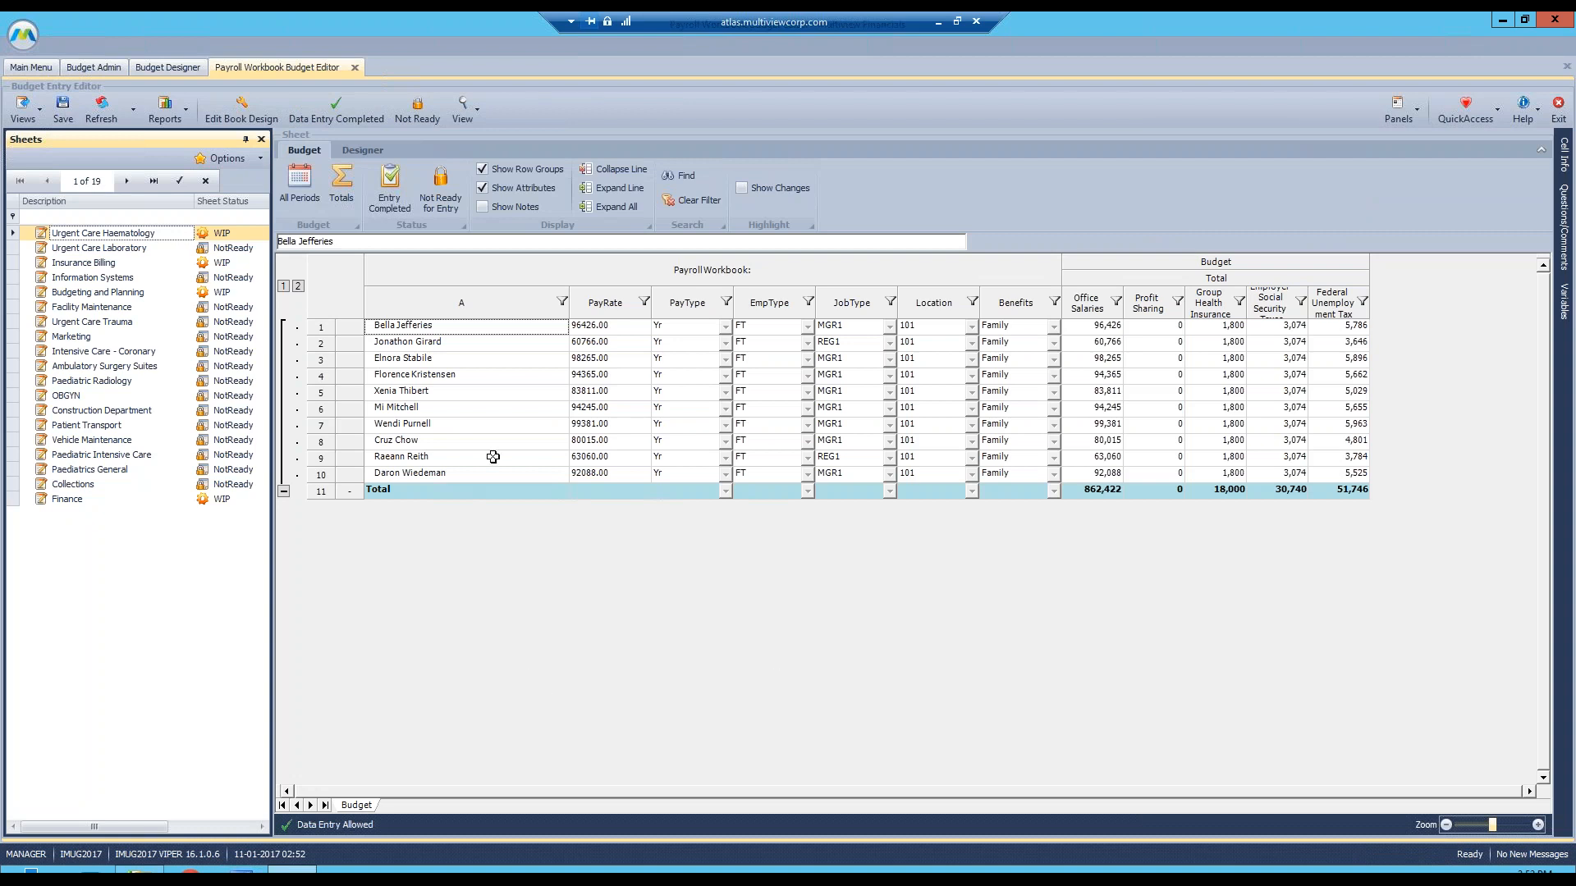
- Open the payroll record of the first employee in the Urgent Care Haematology sheet for editing
click(458, 329)
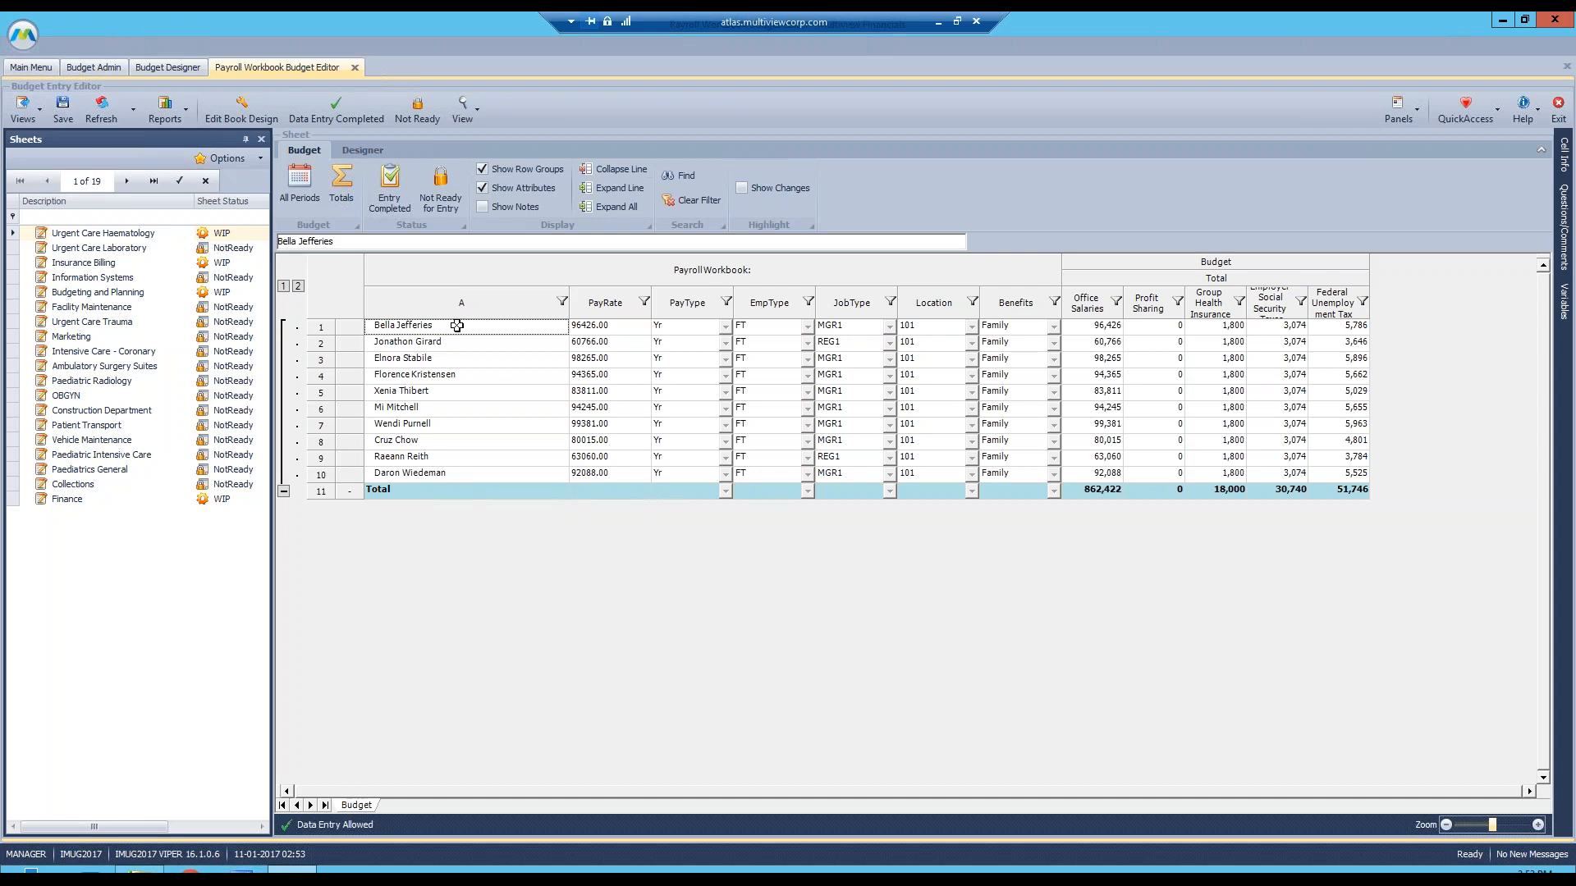
right_click(455, 326)
mouse_move(525, 456)
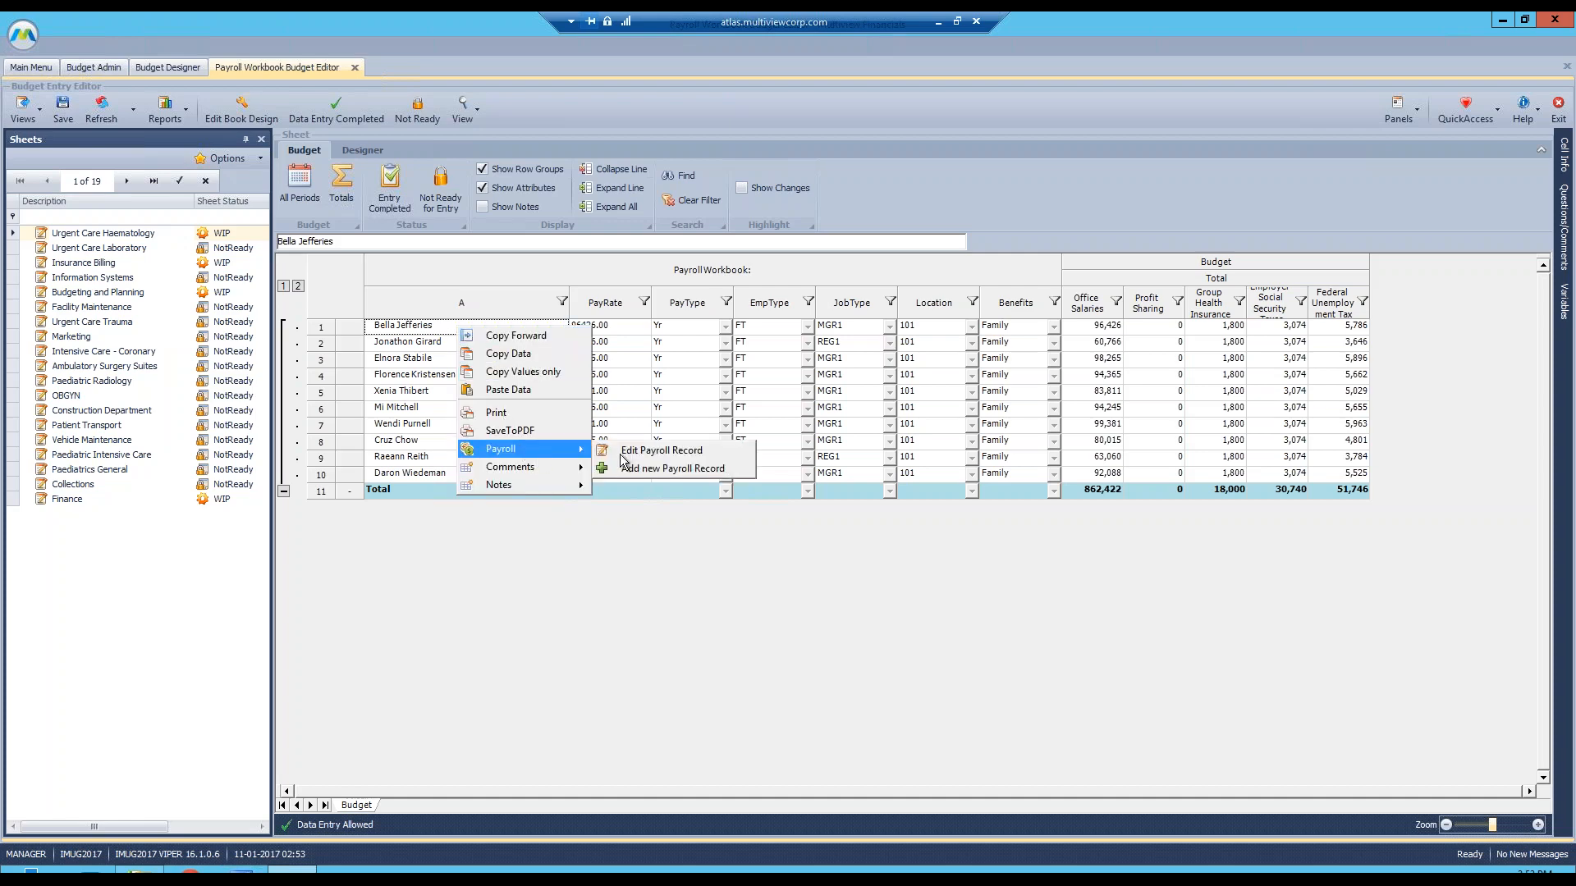
click(637, 453)
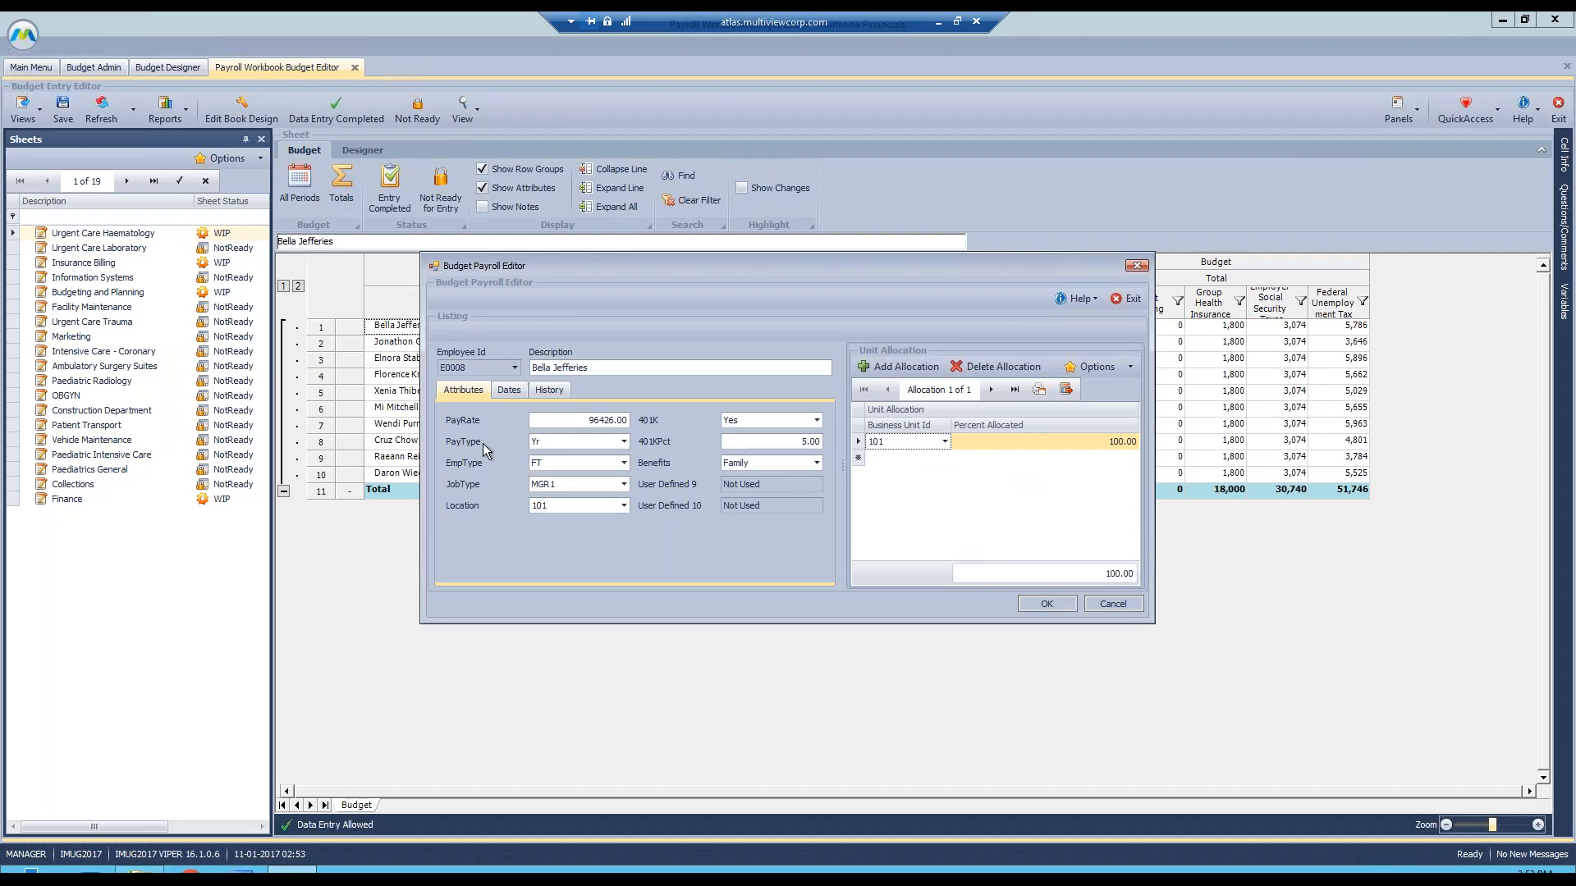
- Review the payroll record's pay type choices, employment type, job type, location, benefits, user-defined fields and unit allocation percentage
click(568, 443)
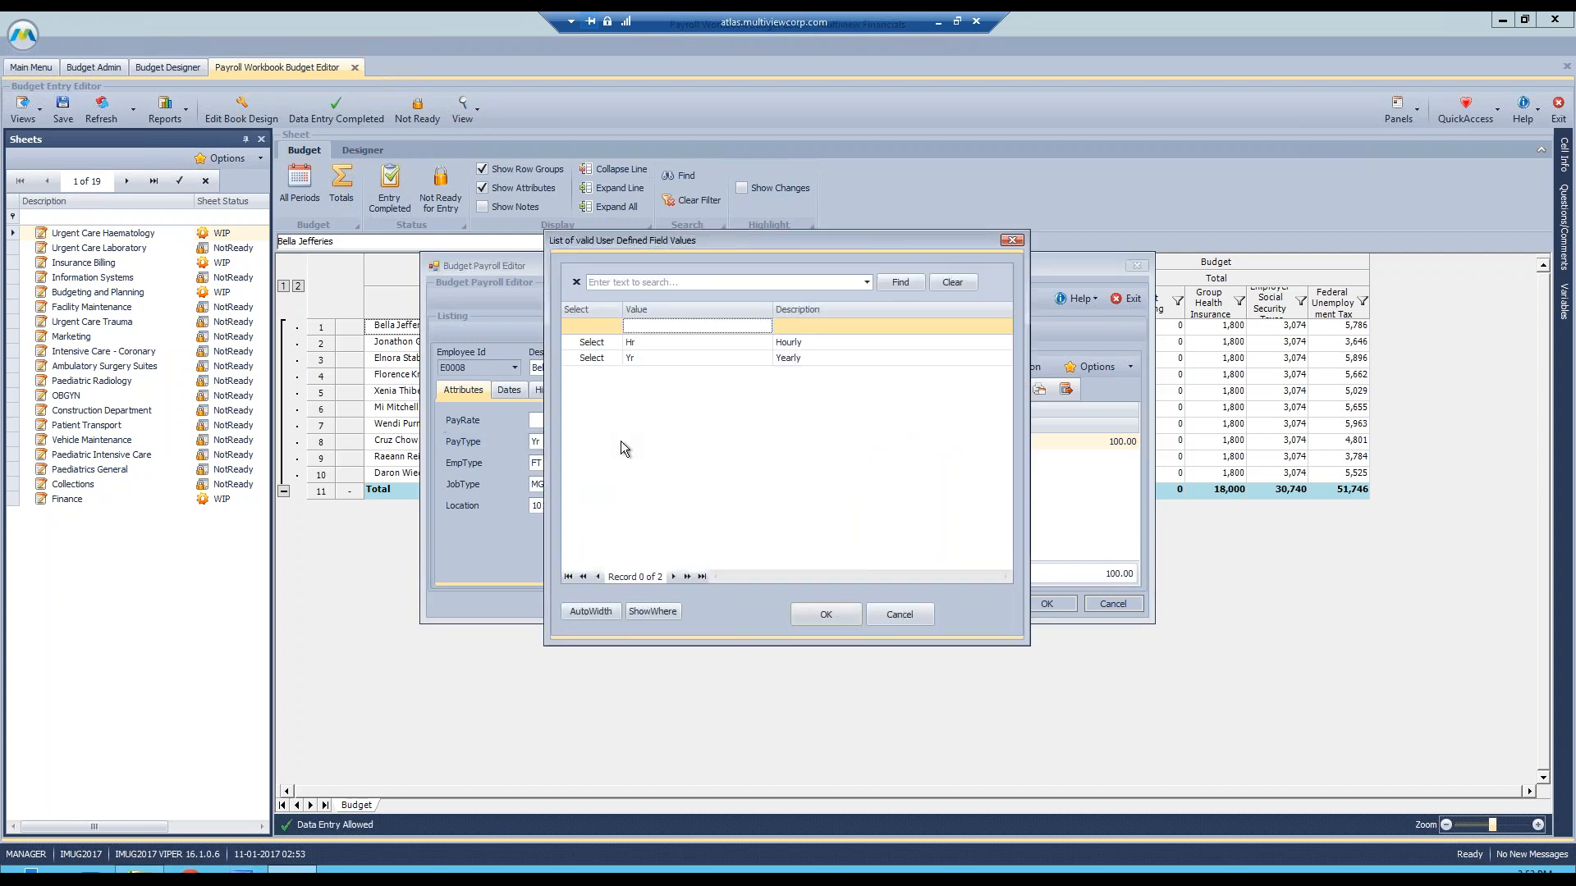
click(899, 613)
click(583, 465)
key(Tab)
key(Tab)
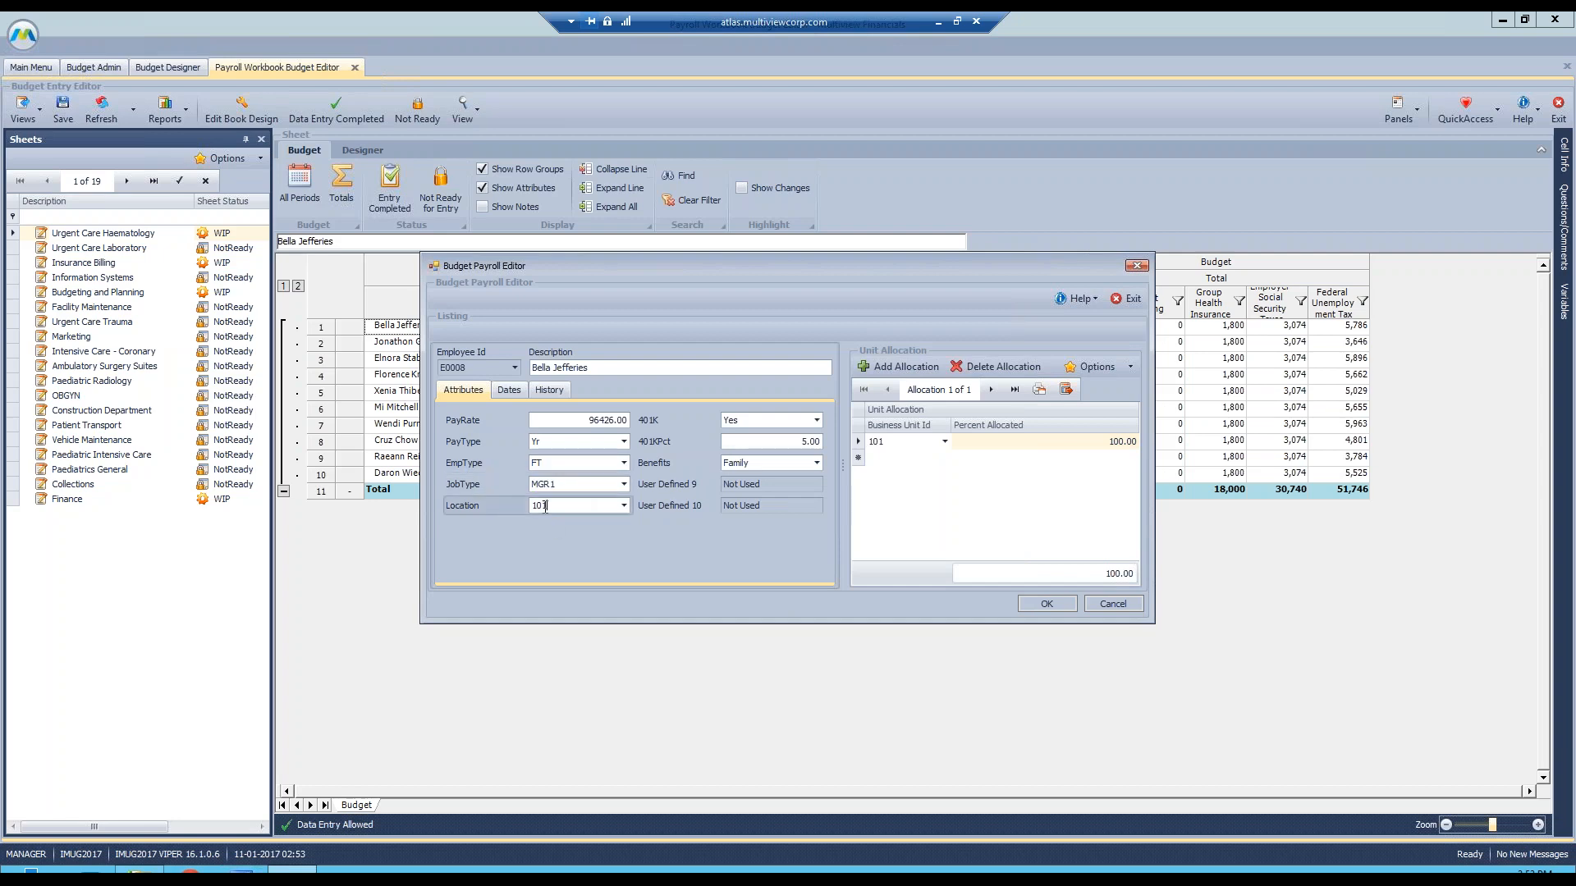
key(Tab)
click(766, 465)
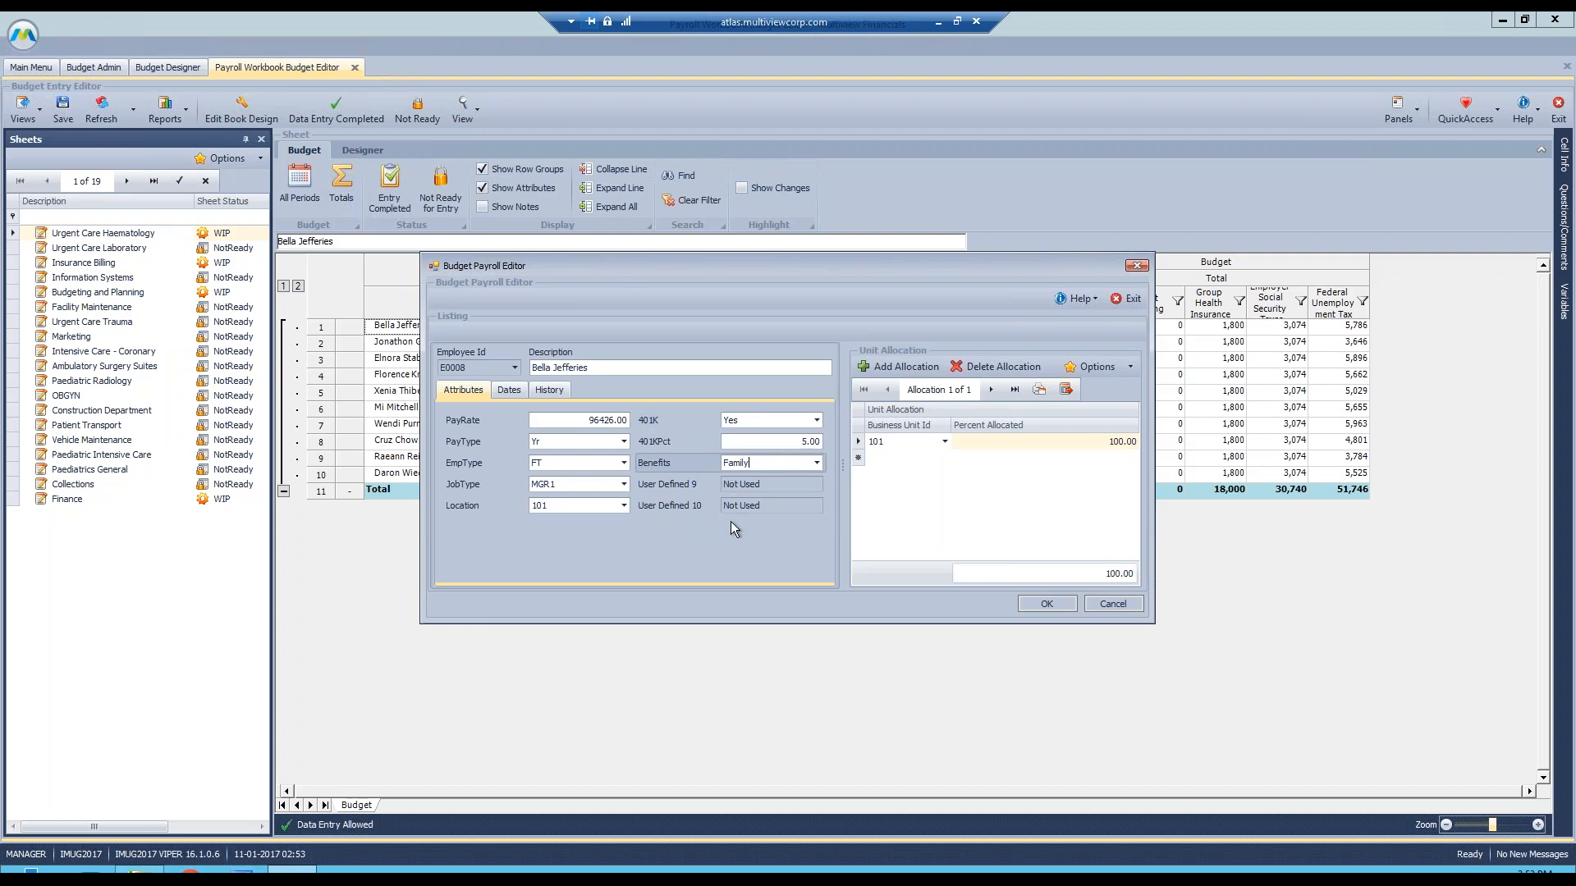
click(765, 485)
click(773, 507)
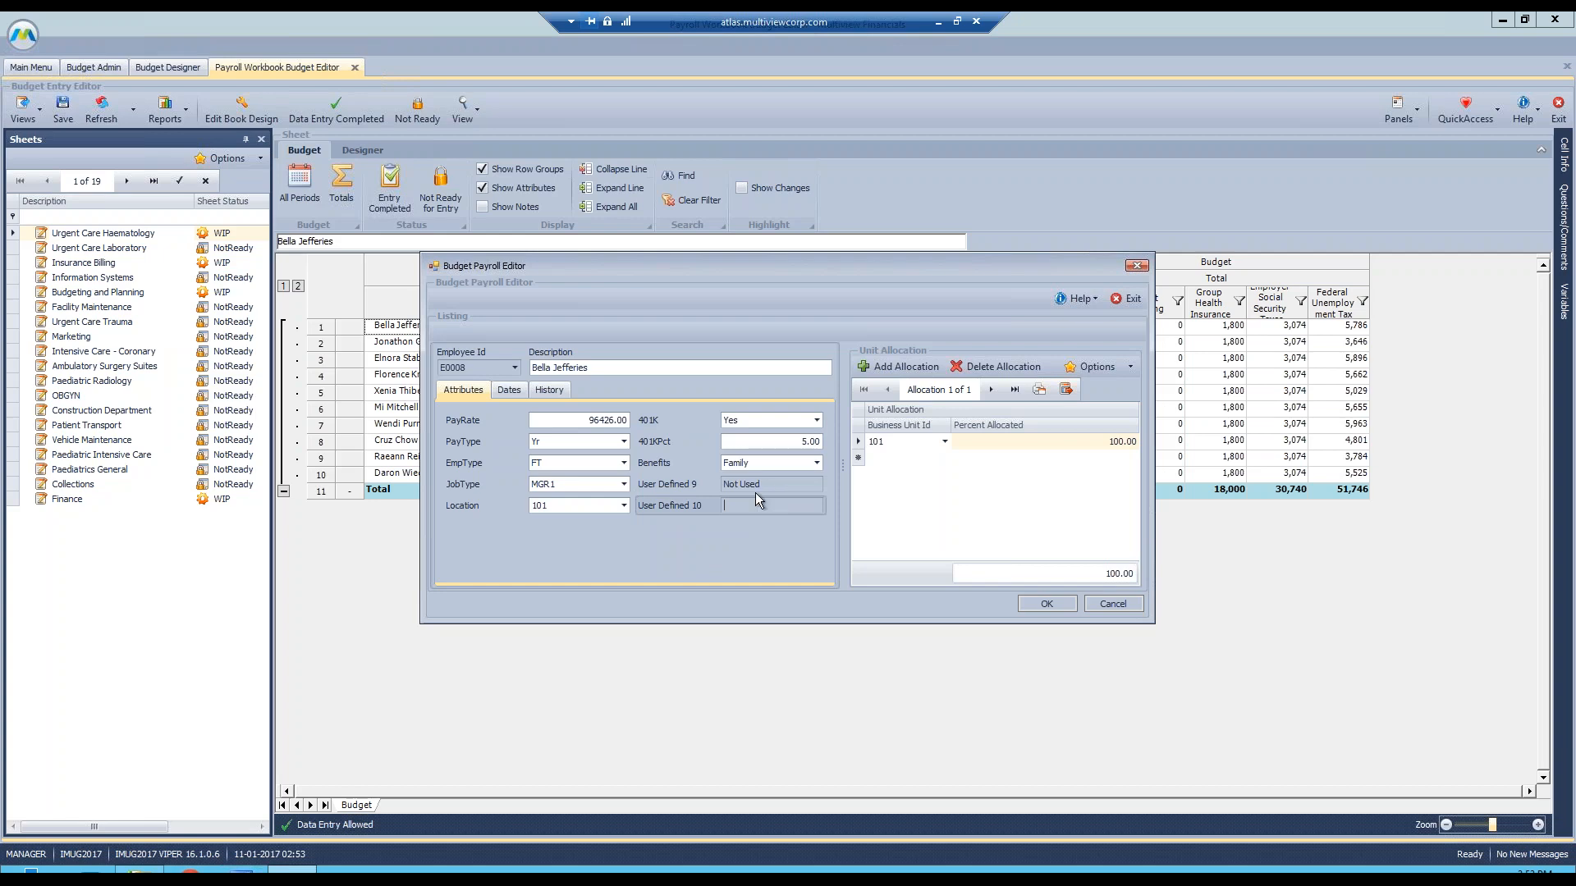
click(977, 440)
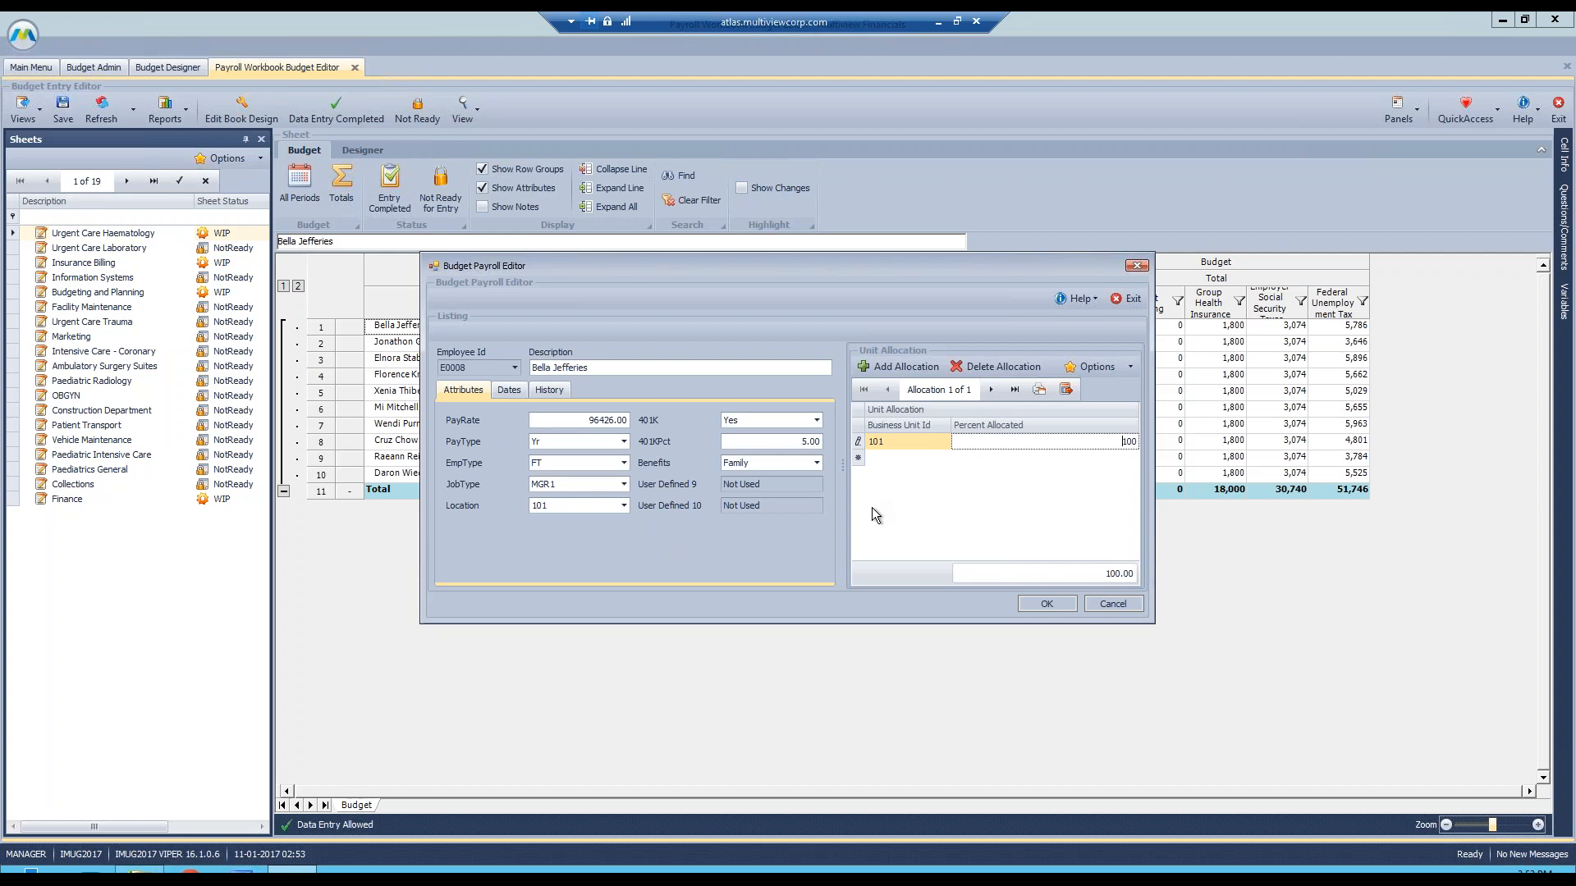
- Review the payroll record's Effective From Date, Start Date and Raise Date fields, and cancel the payroll editor without changes
click(509, 391)
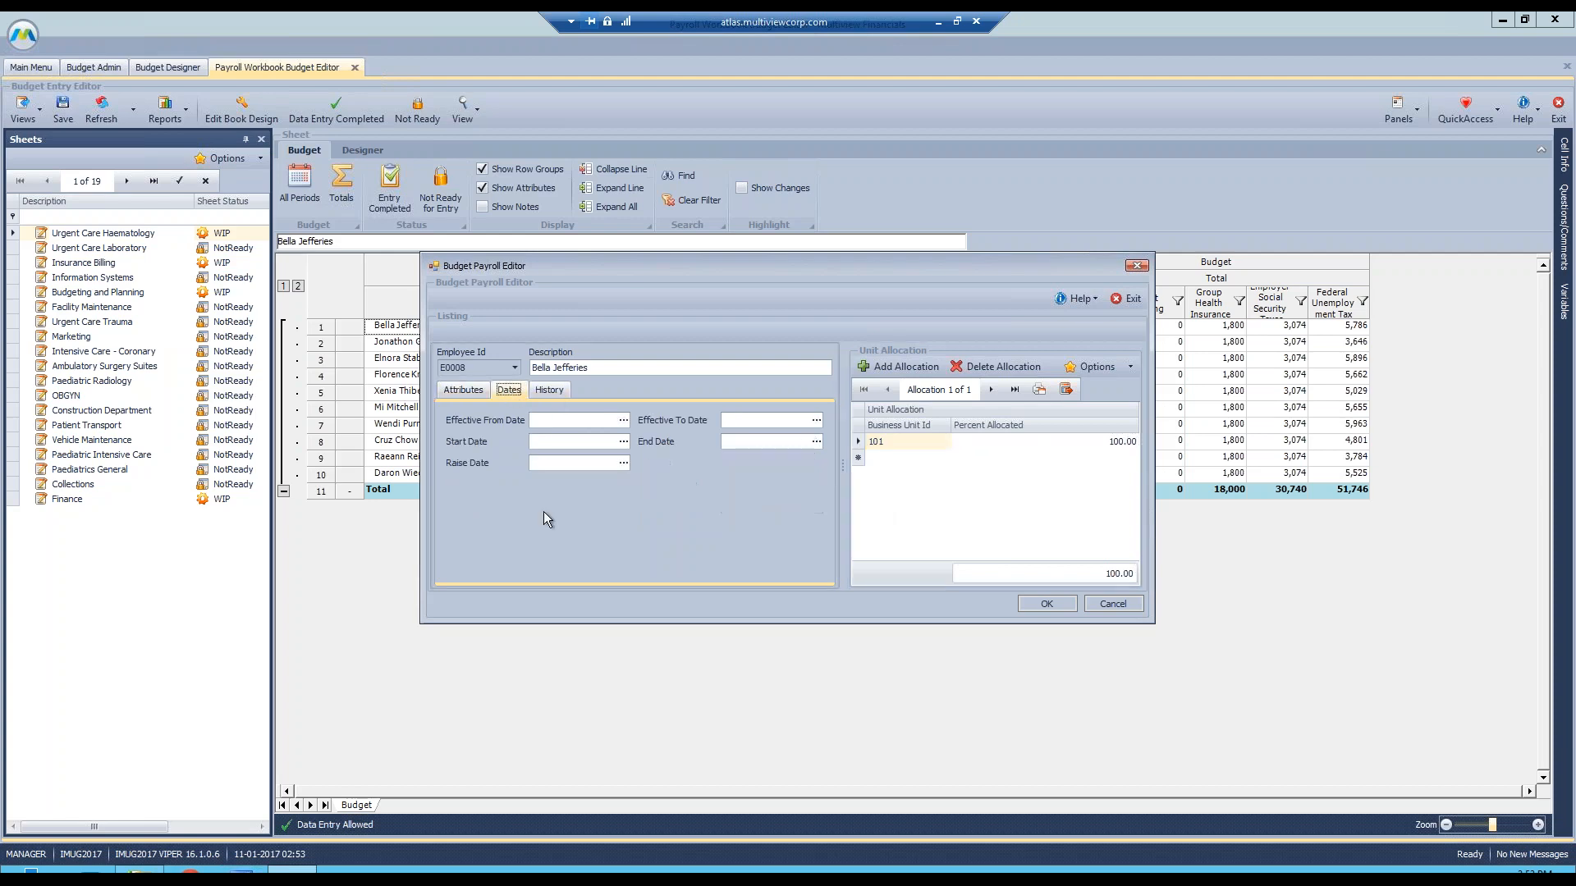
click(557, 421)
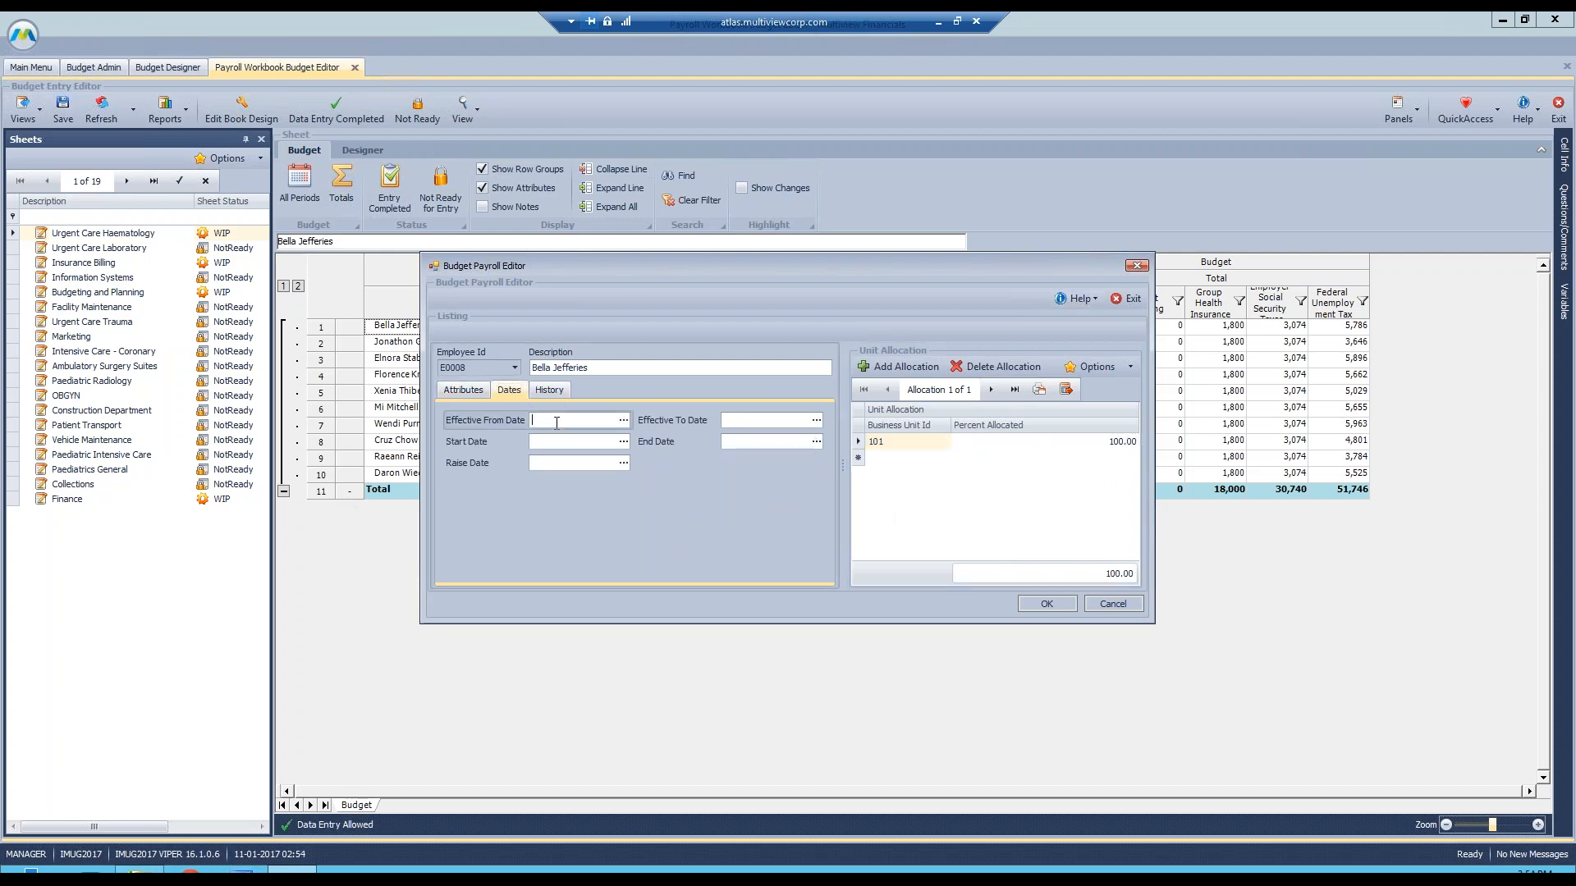
key(Tab)
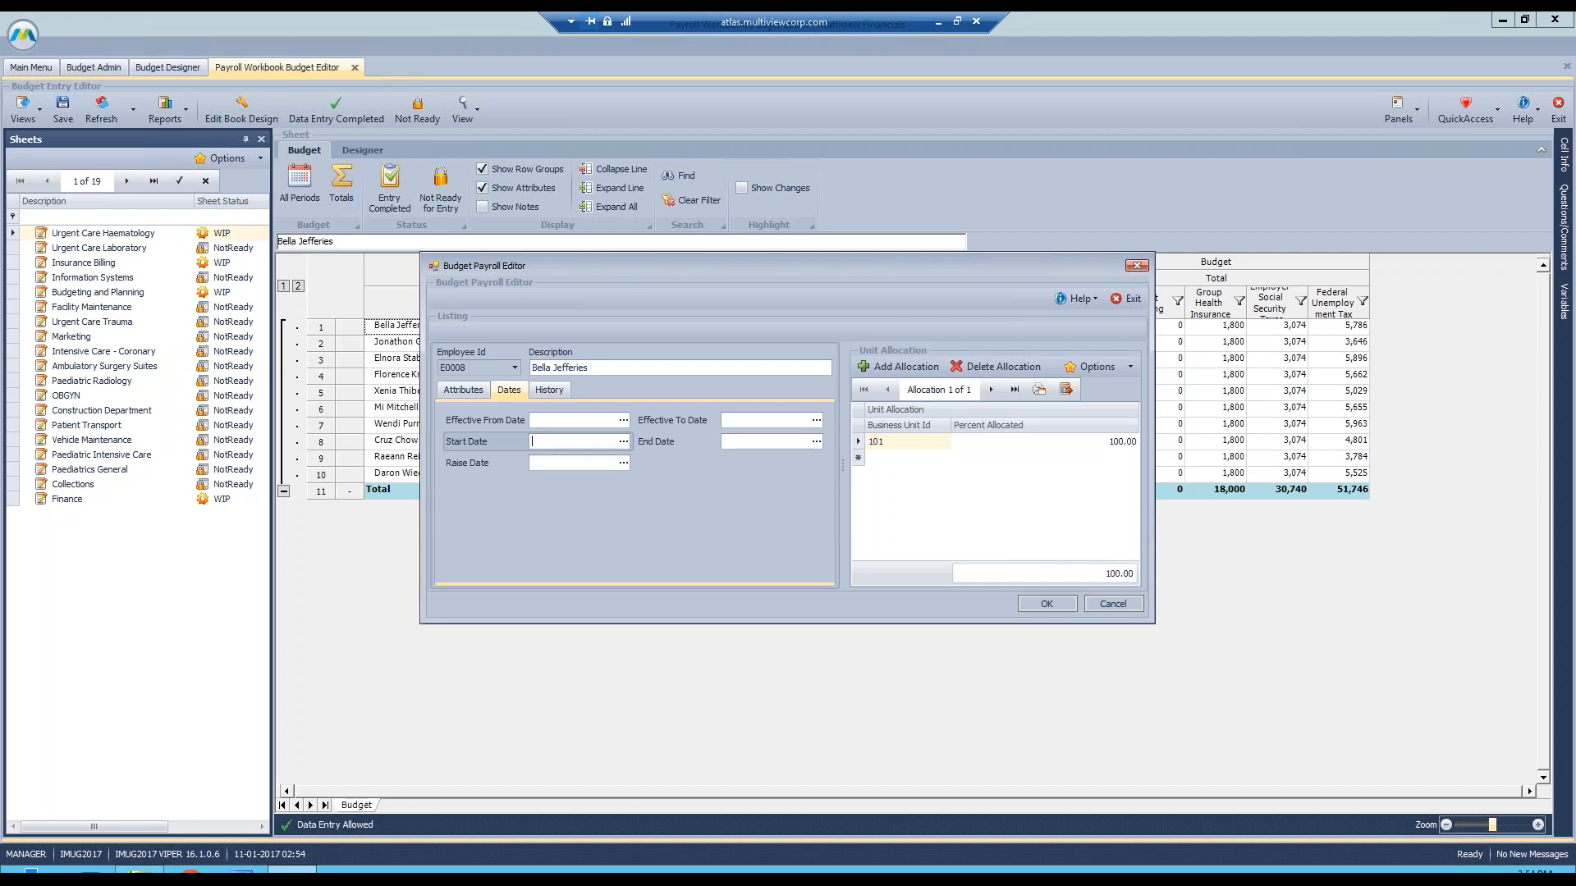
click(554, 462)
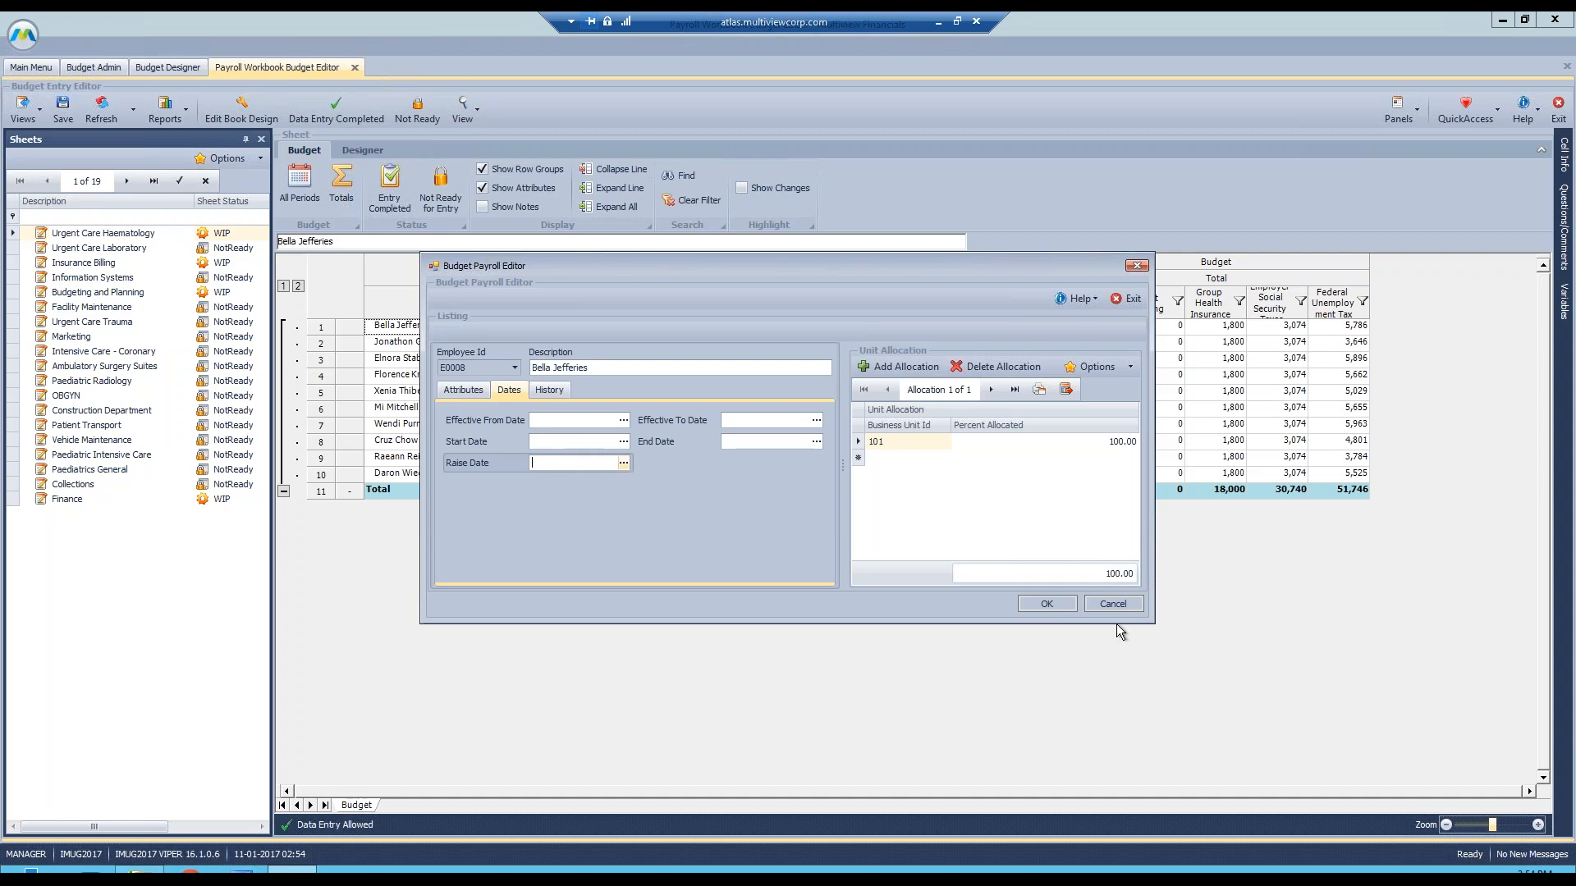
click(1121, 600)
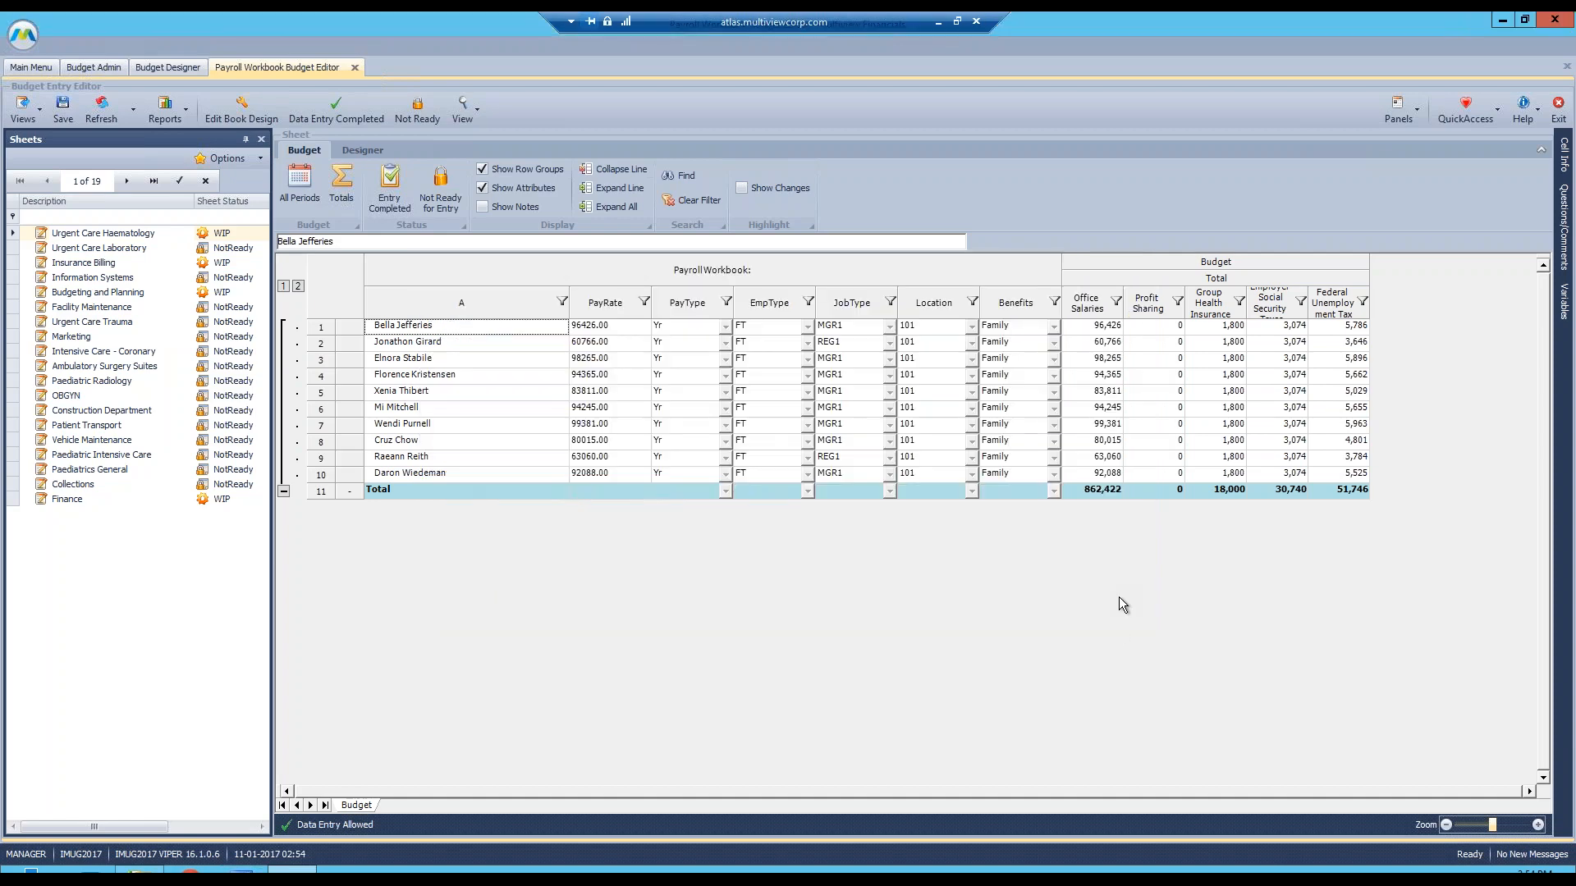
- Open the column definitions in the Payroll Workbook's book design, widening the column grid and its row captions
click(235, 120)
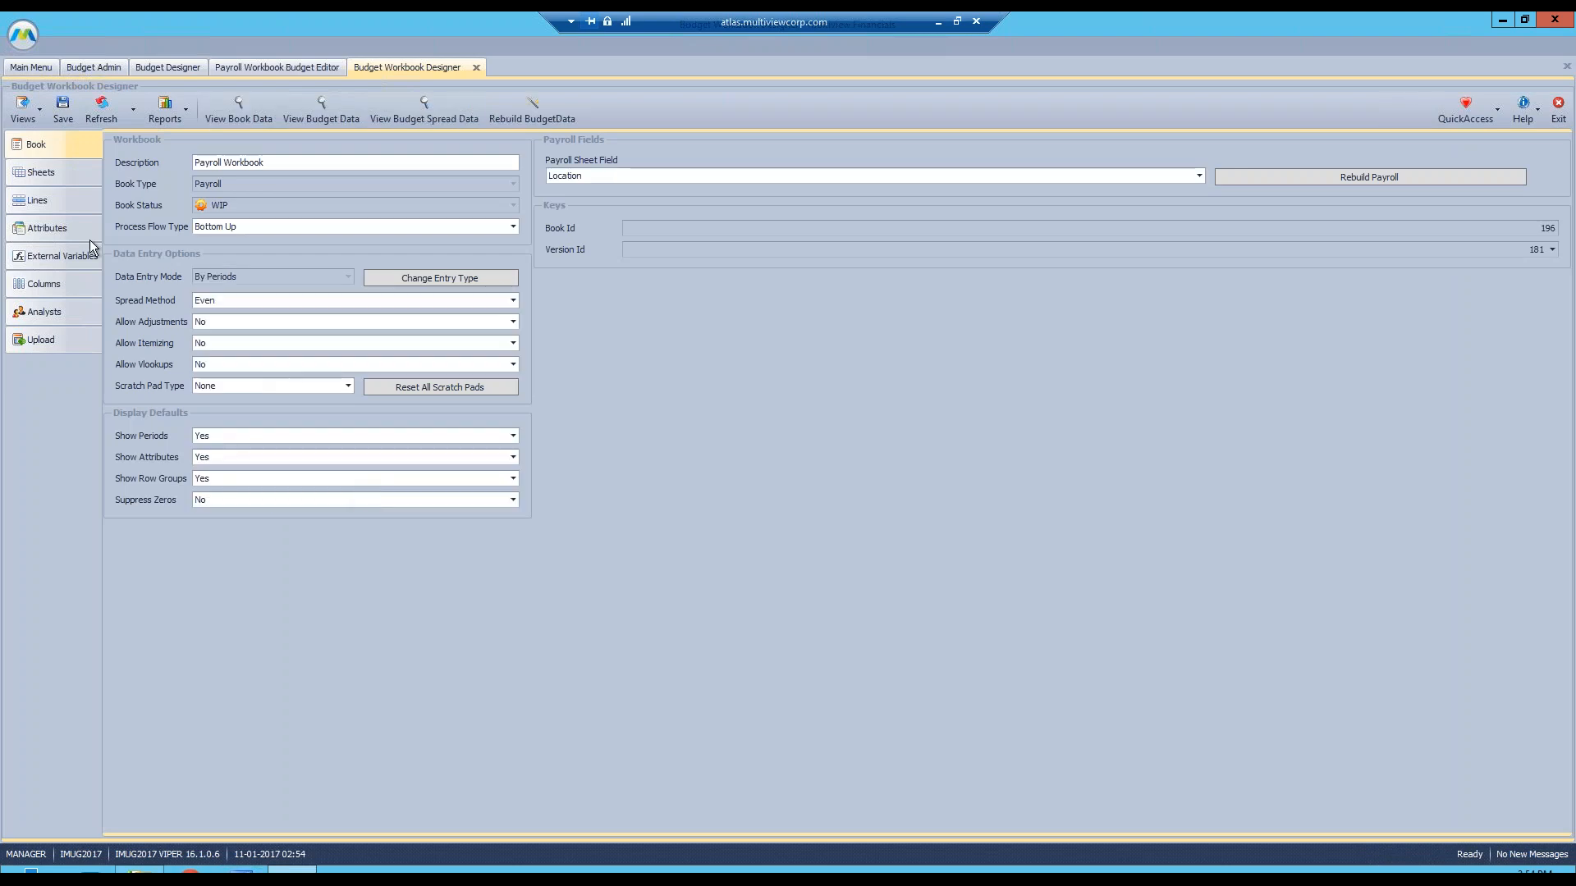
click(51, 286)
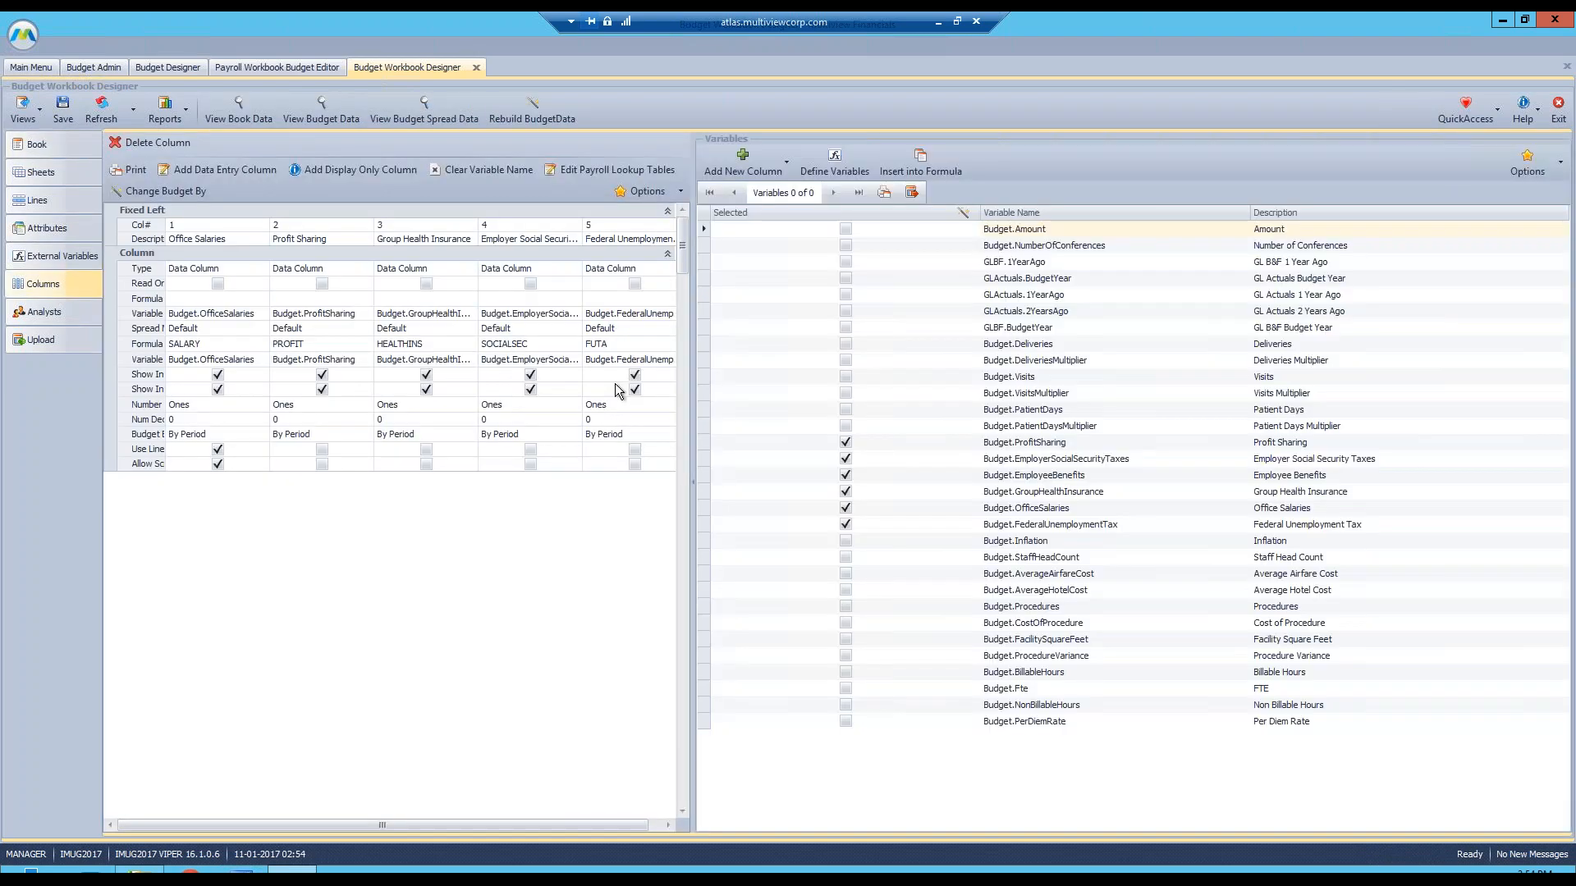
drag(694, 361, 958, 361)
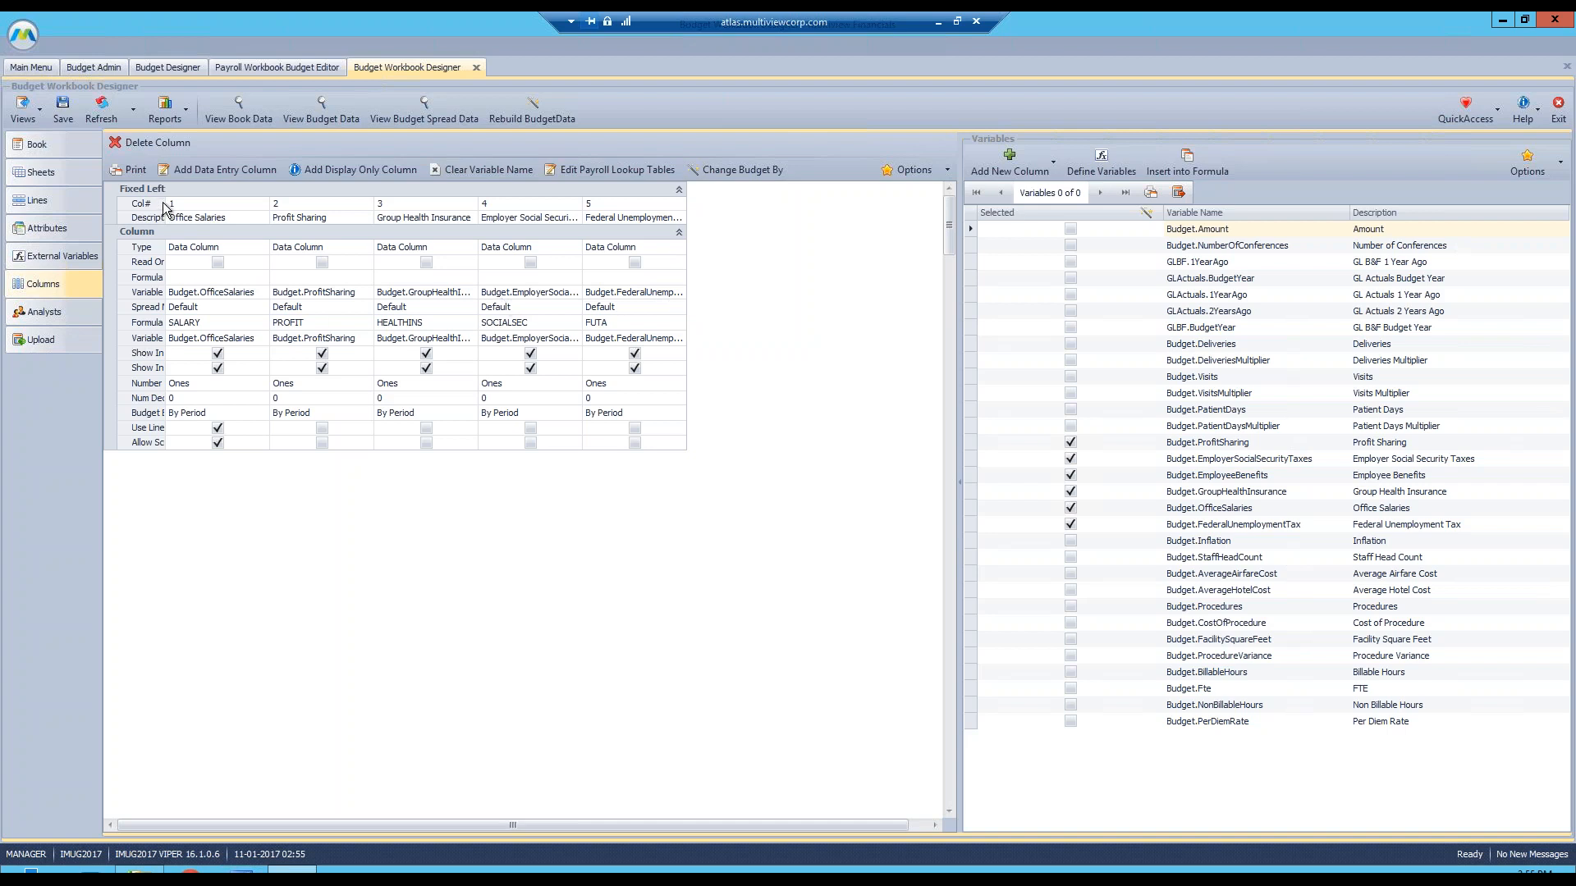
drag(165, 203, 238, 203)
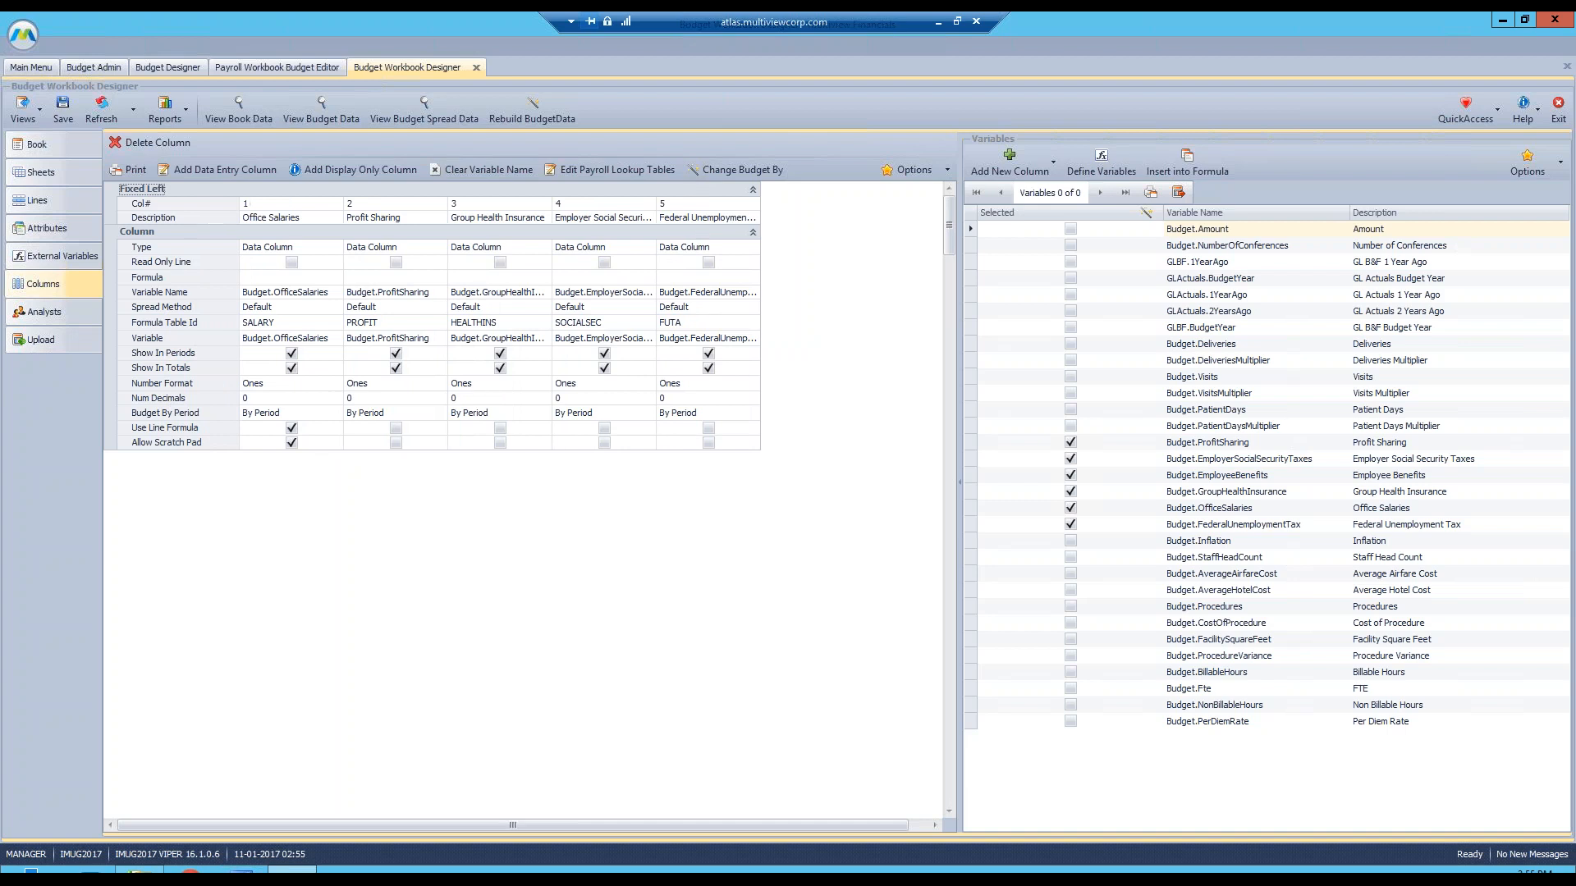
- Check the Formula Table Id of the Office Salaries and Profit Sharing columns, and open the payroll lookup tables
click(179, 322)
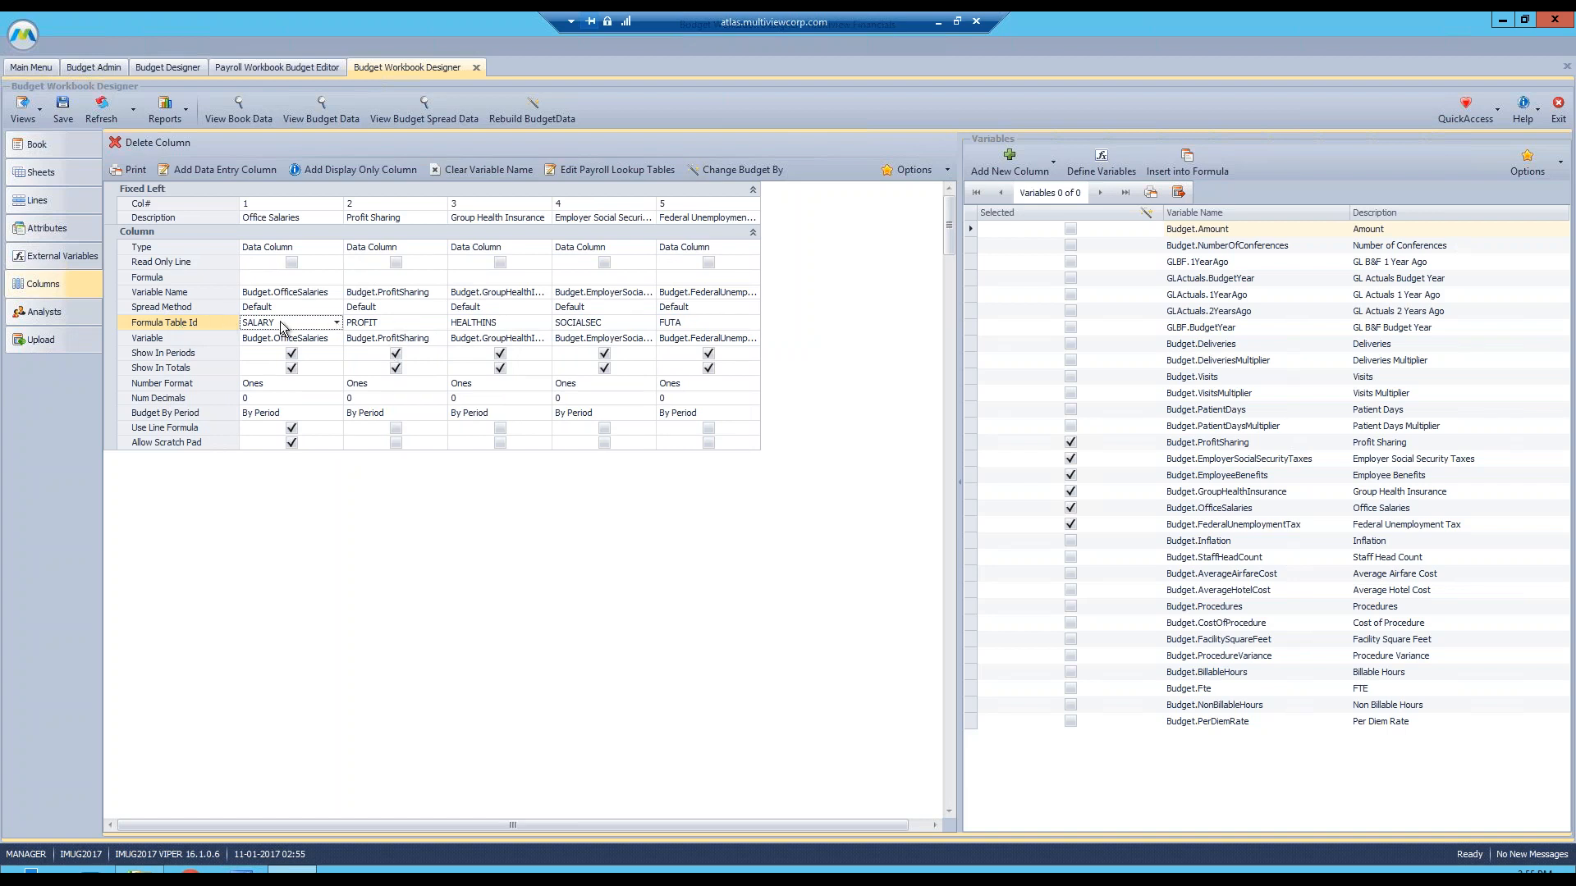
click(411, 322)
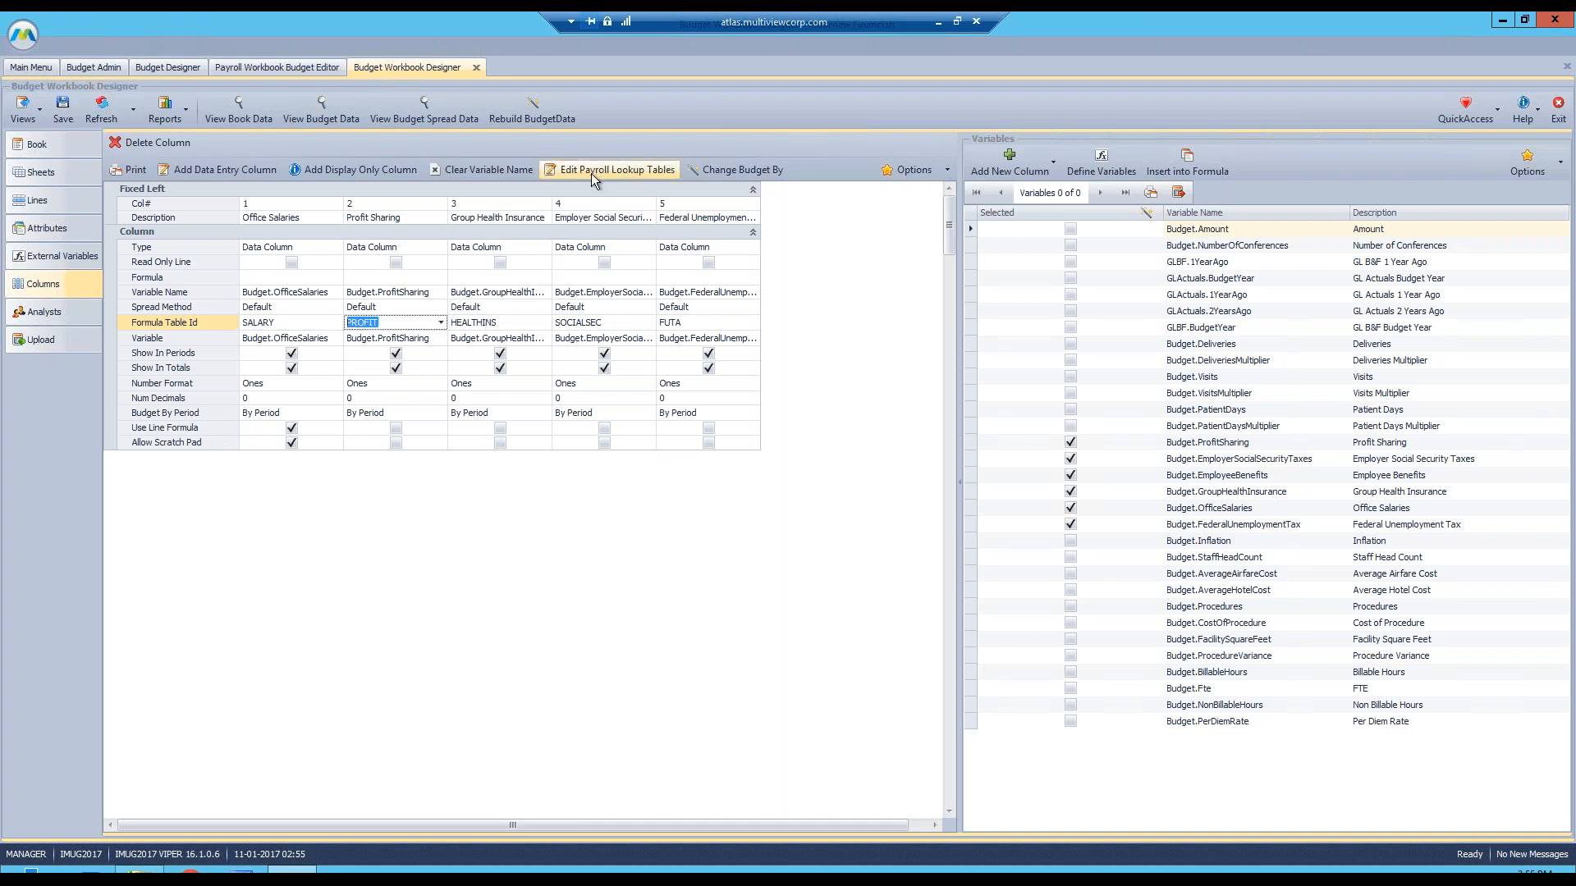
click(627, 171)
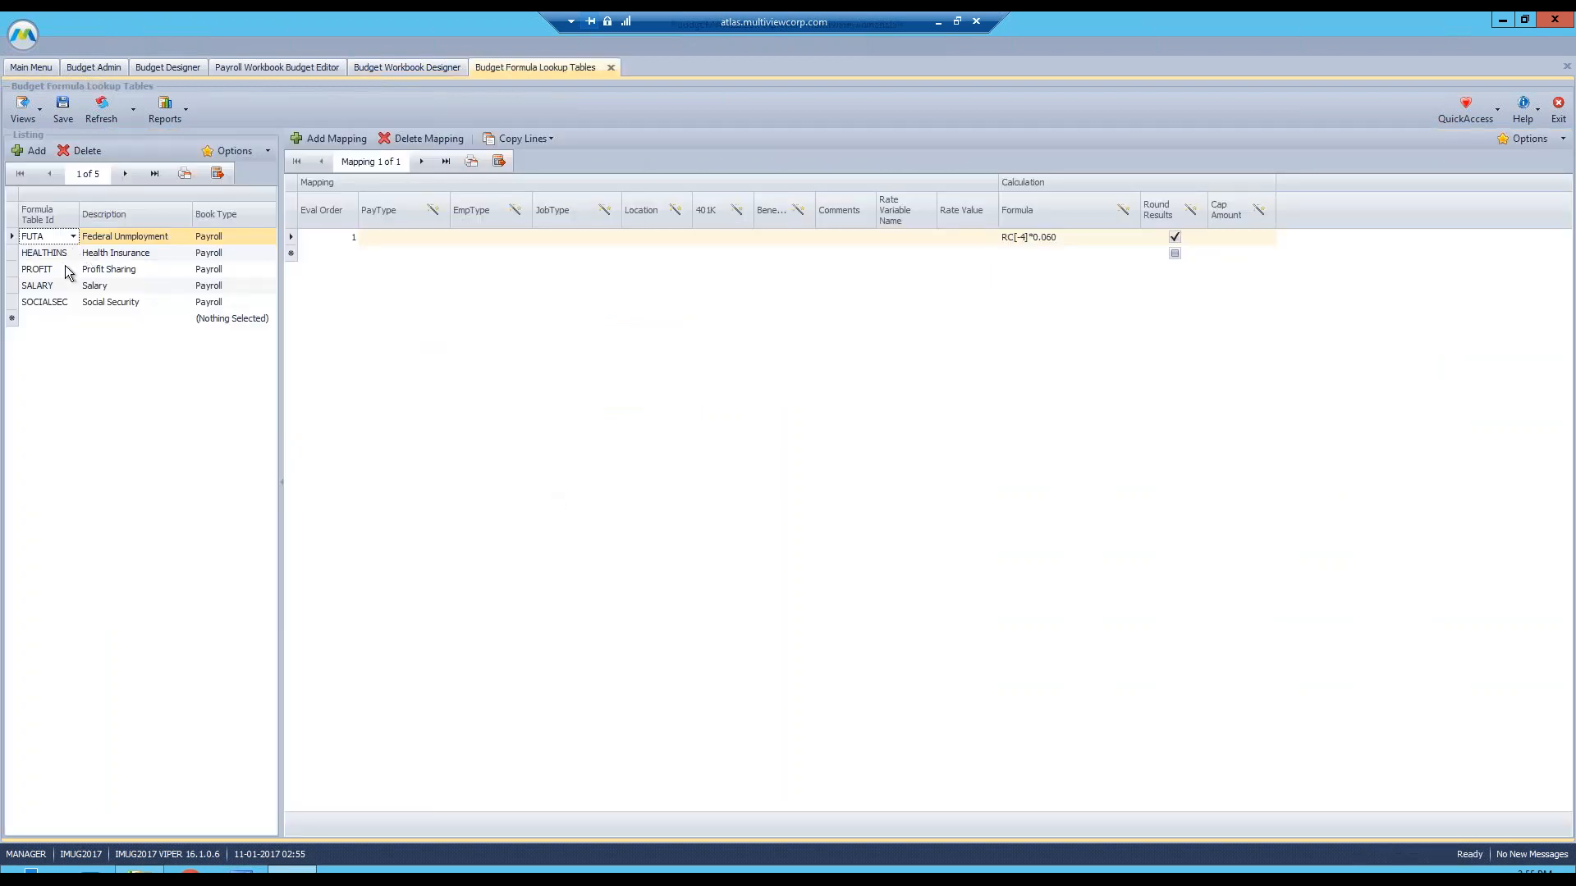
- Review the Health Insurance table's Couple, Family and Single benefit mappings and their formulas
click(47, 254)
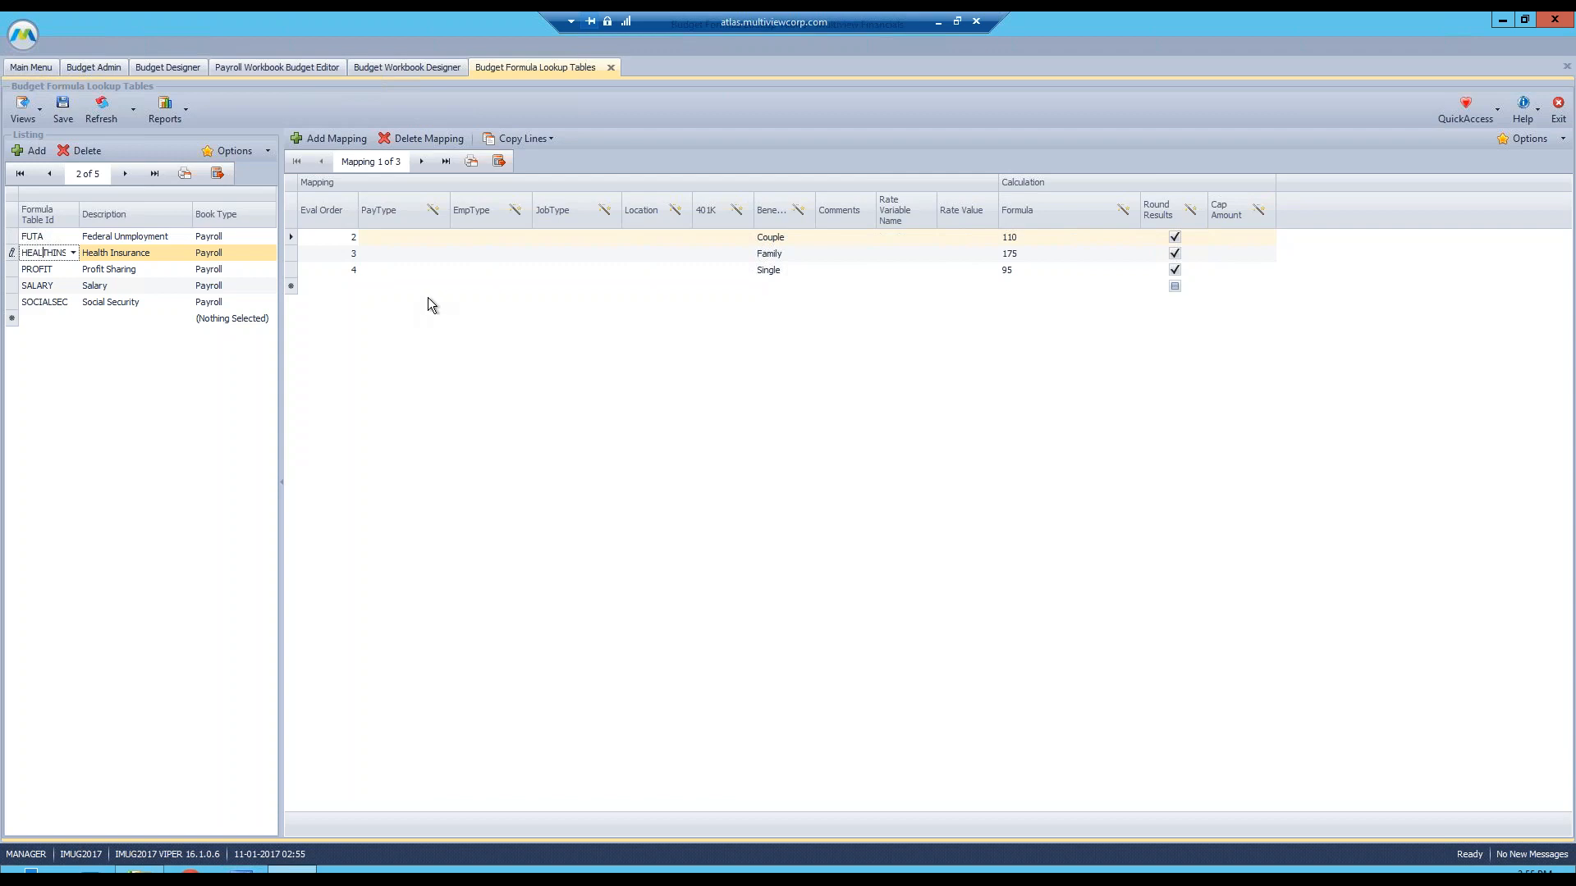
click(798, 238)
click(798, 254)
click(796, 271)
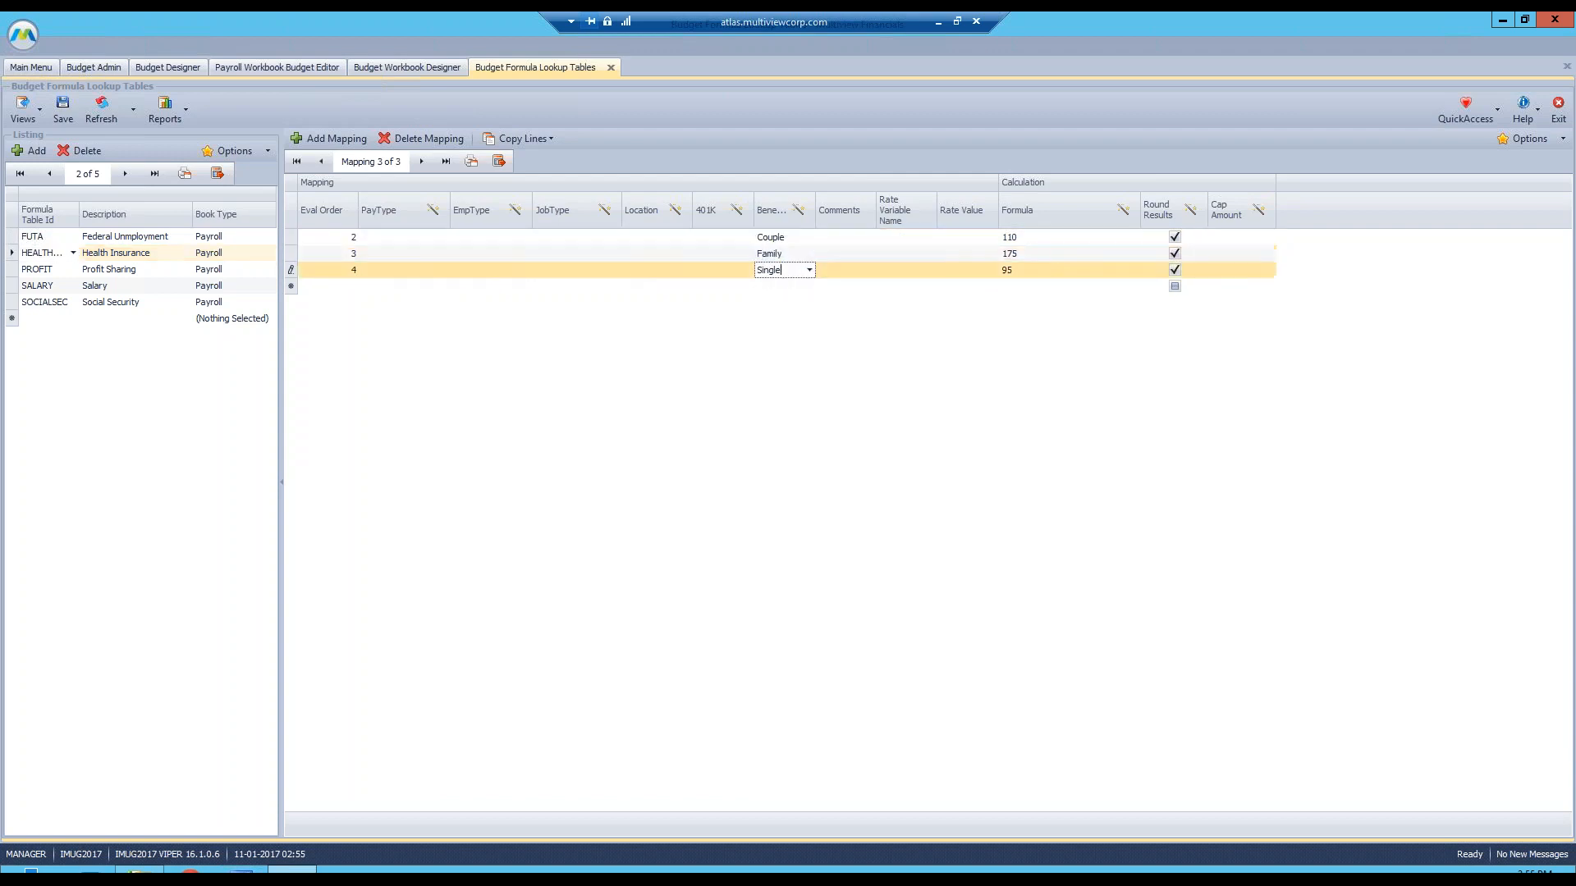
click(1036, 237)
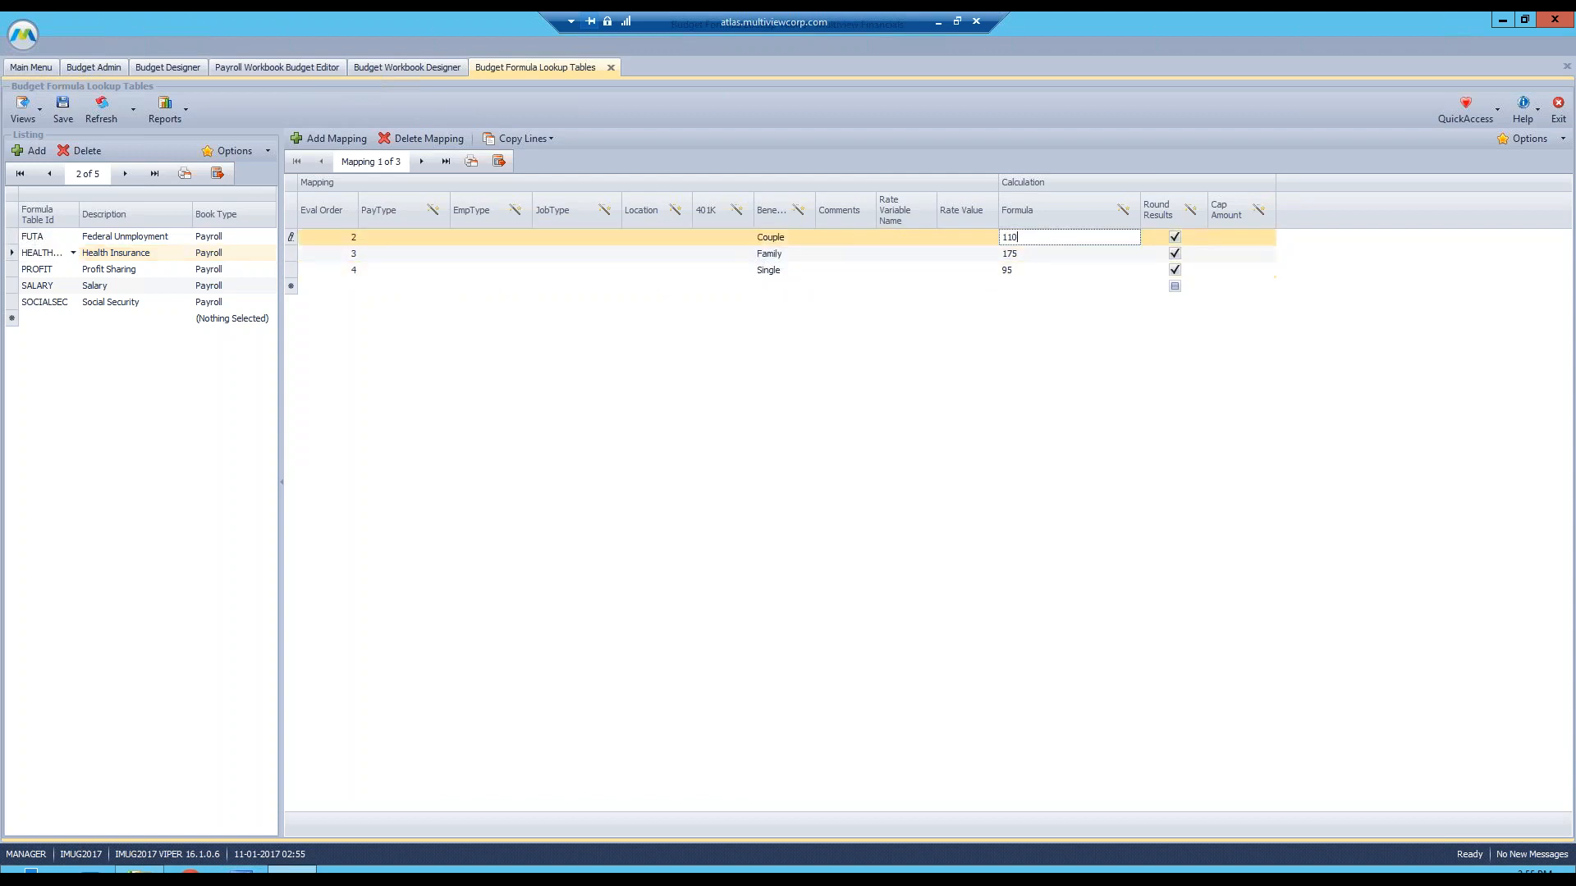
click(1030, 253)
click(1030, 270)
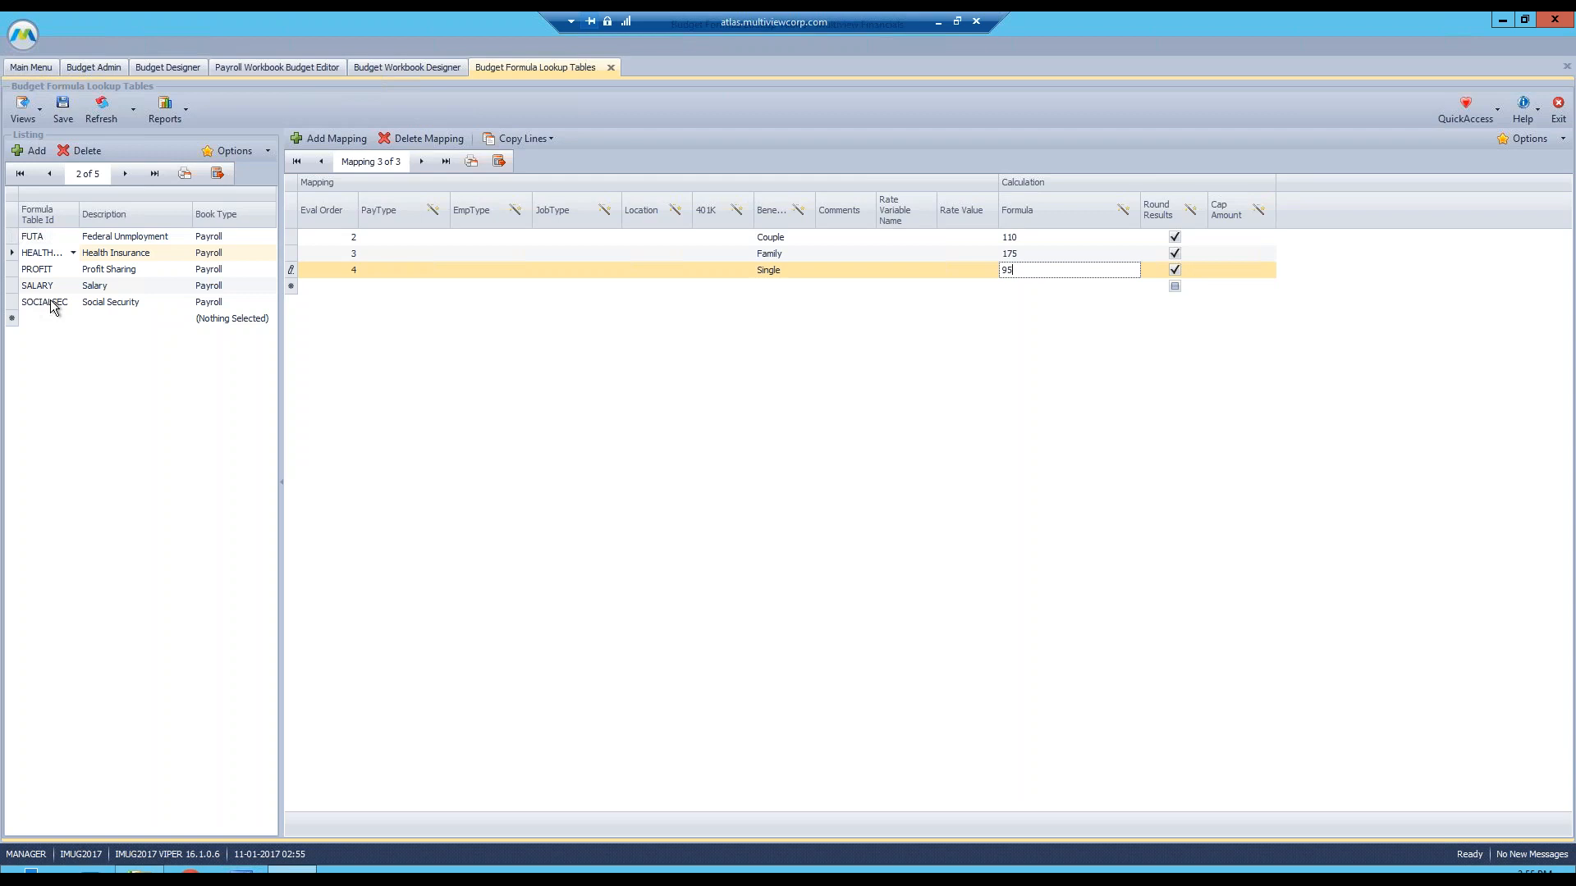
- Examine the pay rate formula in the Profit Sharing lookup table, including its multiplier and divisor
click(53, 269)
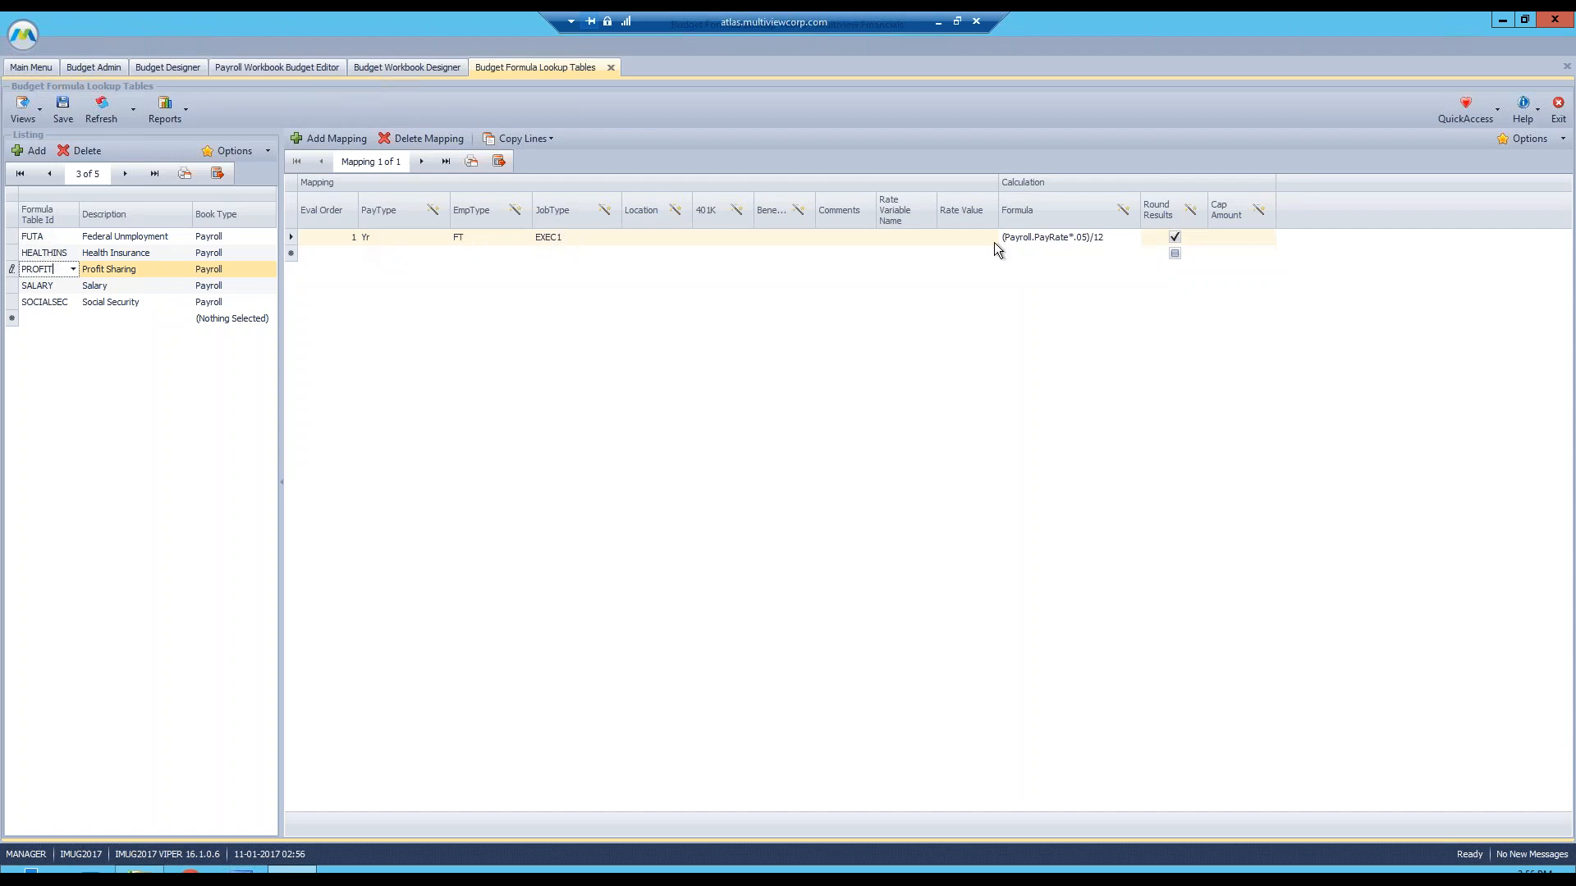
click(1082, 240)
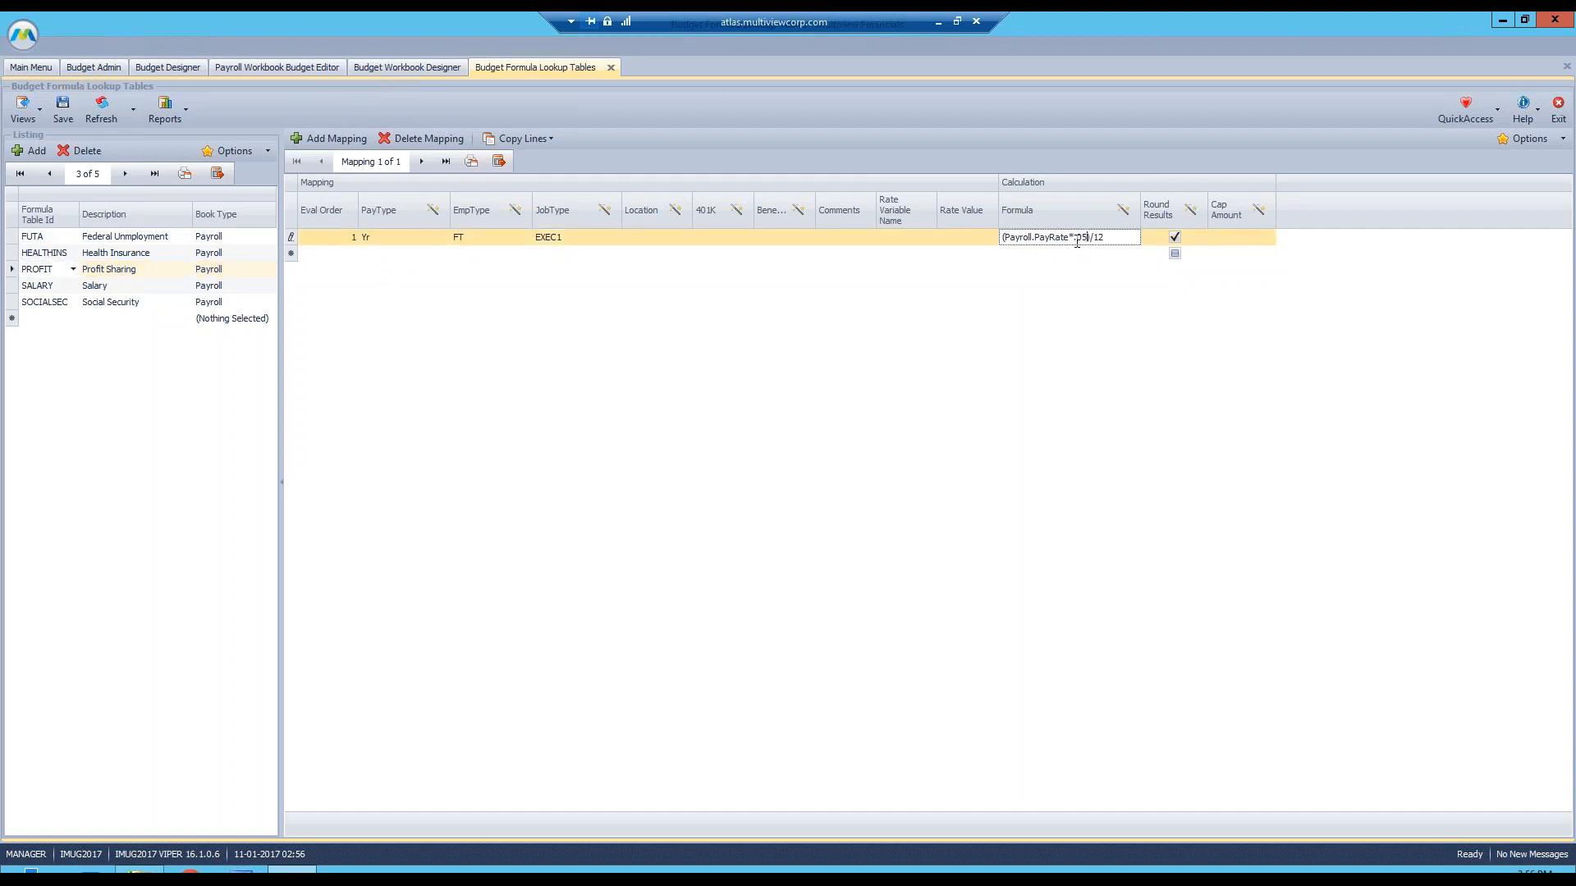
drag(1093, 239, 1111, 239)
click(1104, 279)
- Examine the Social Security lookup table's column reference, rate and cap amount
click(39, 302)
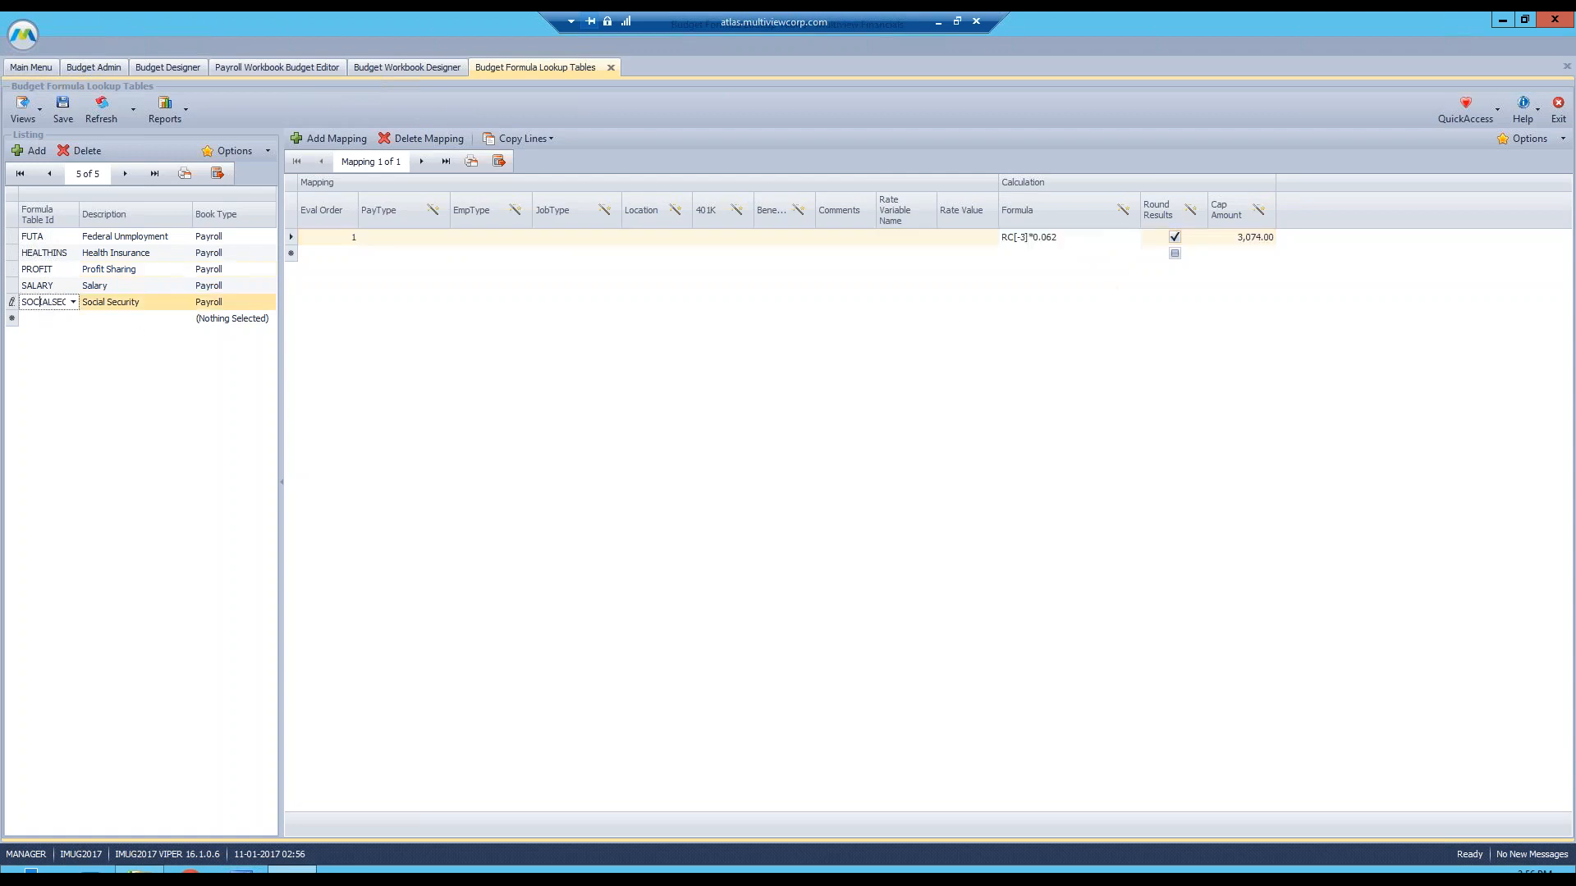
click(1029, 238)
drag(1029, 237, 1001, 237)
click(1008, 237)
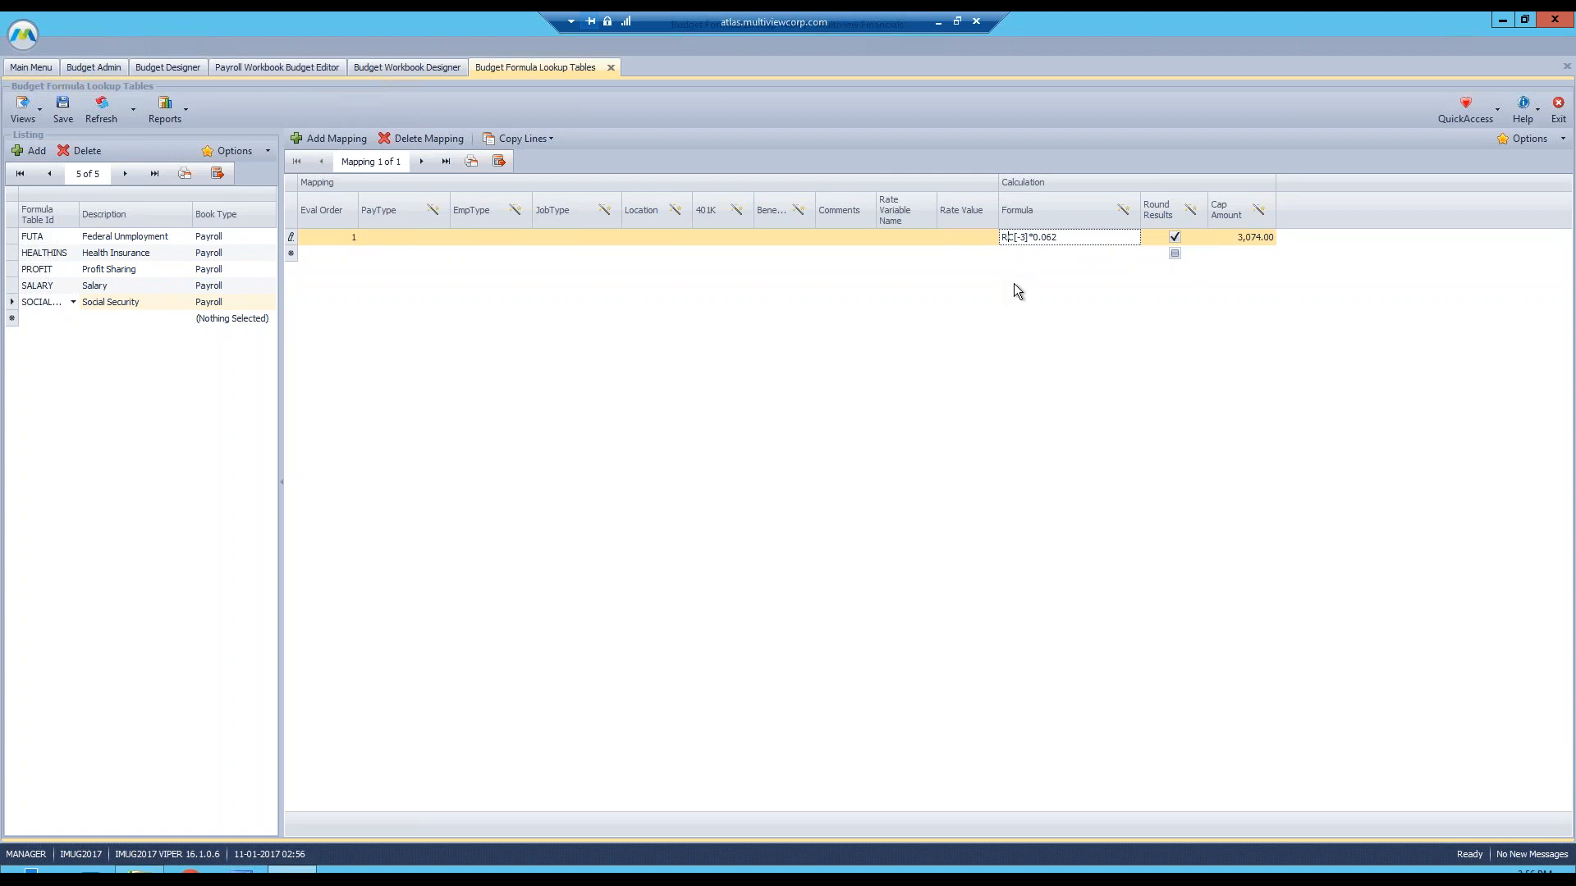
double_click(1046, 237)
click(1238, 239)
click(1260, 240)
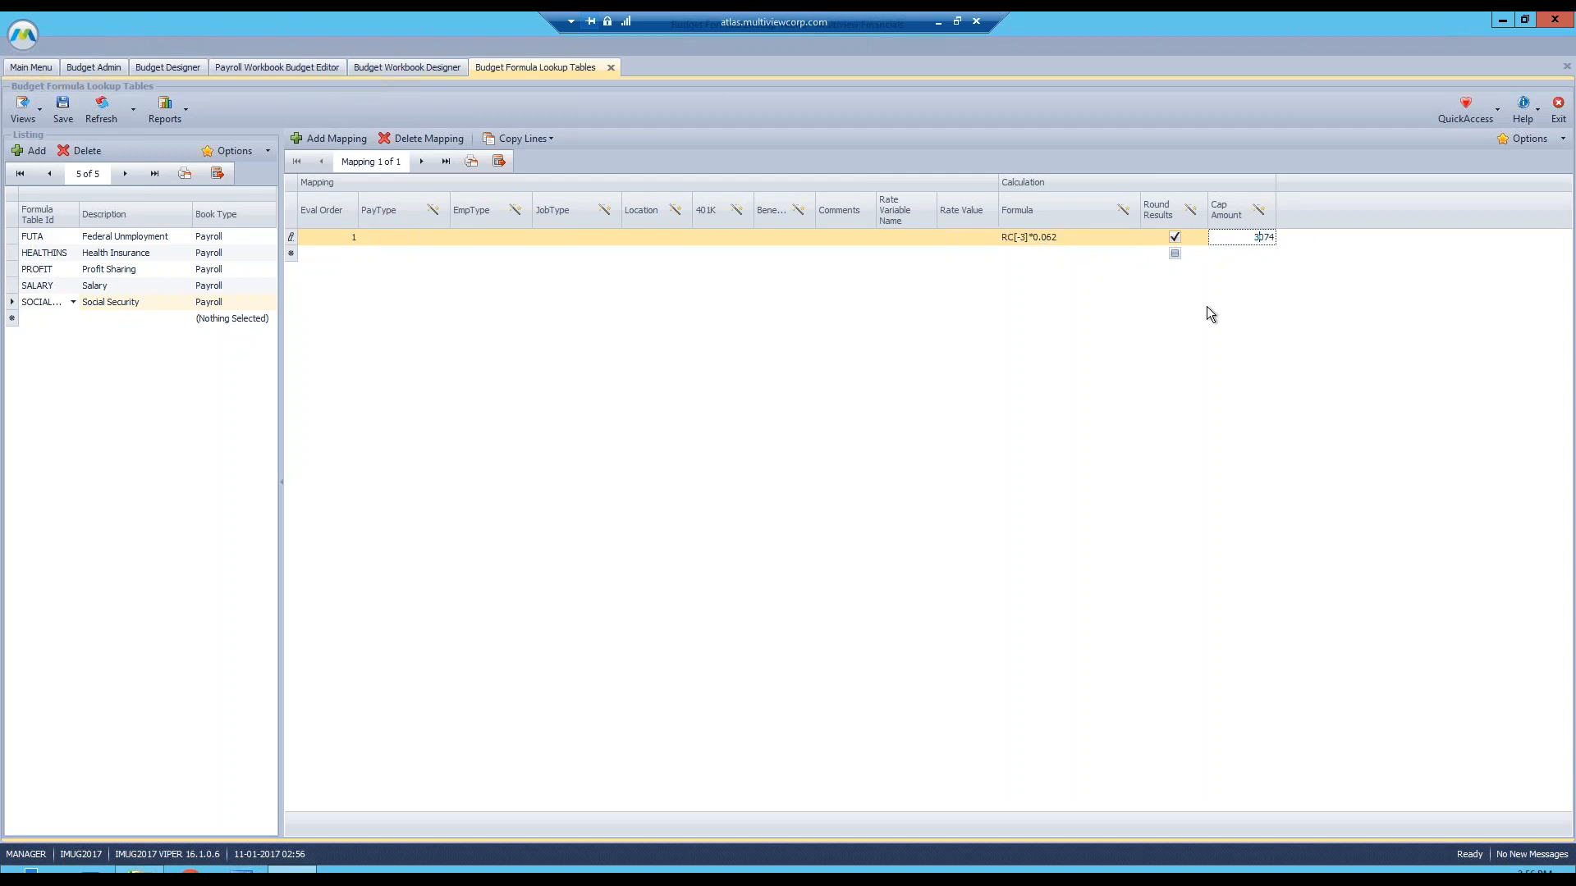
- Close the formula lookup tables and the Payroll Workbook design
click(1068, 331)
click(611, 67)
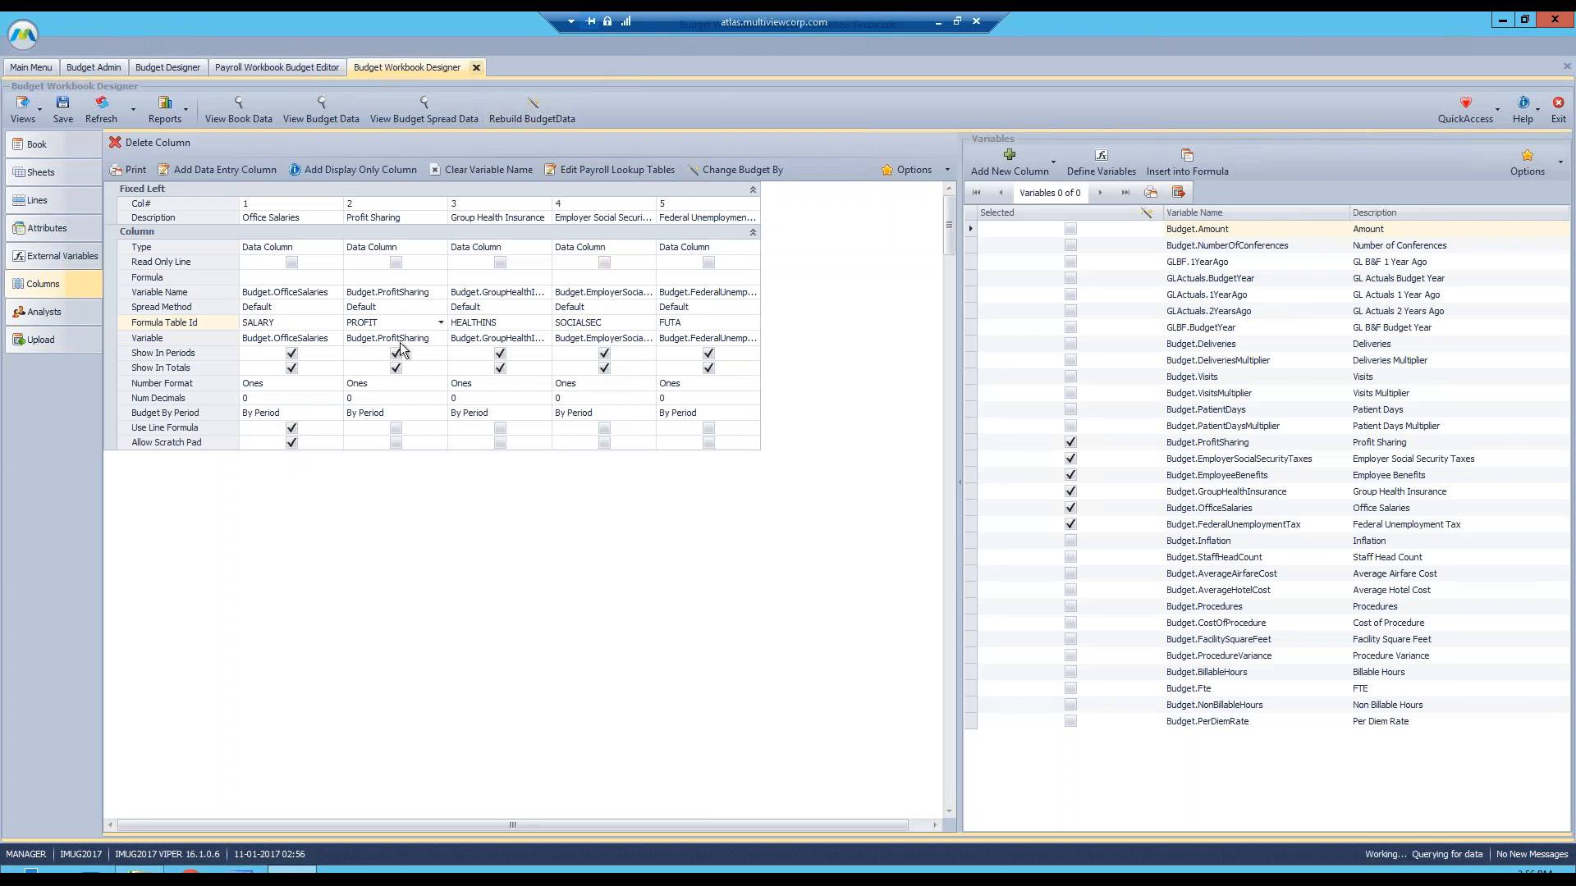
click(475, 69)
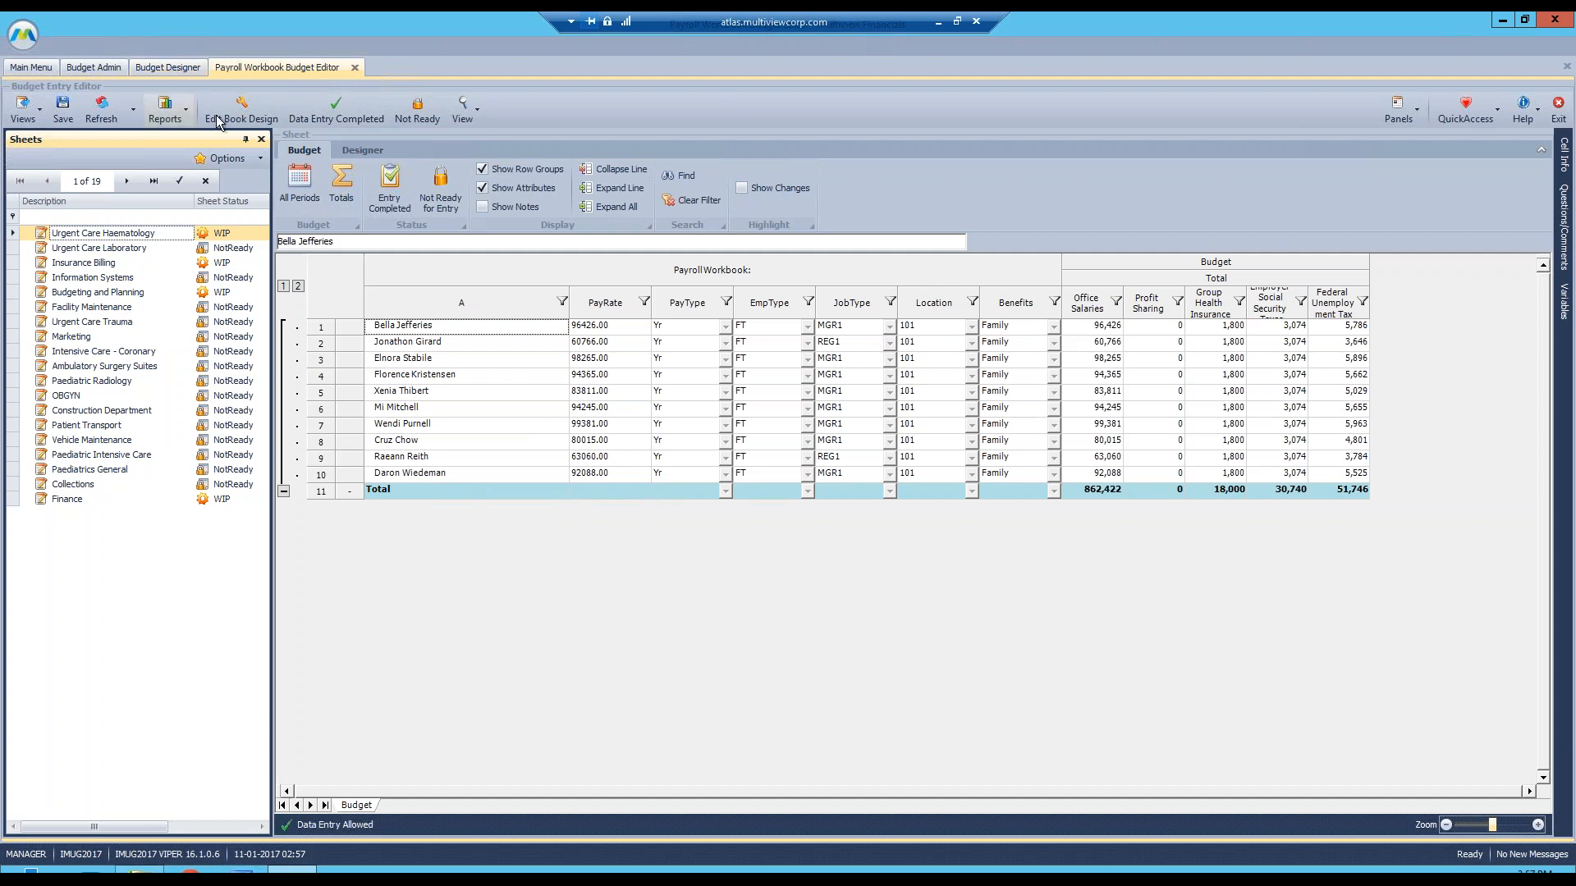
- Reopen the payroll lookup tables from the column definitions in the Payroll Workbook's design
click(241, 108)
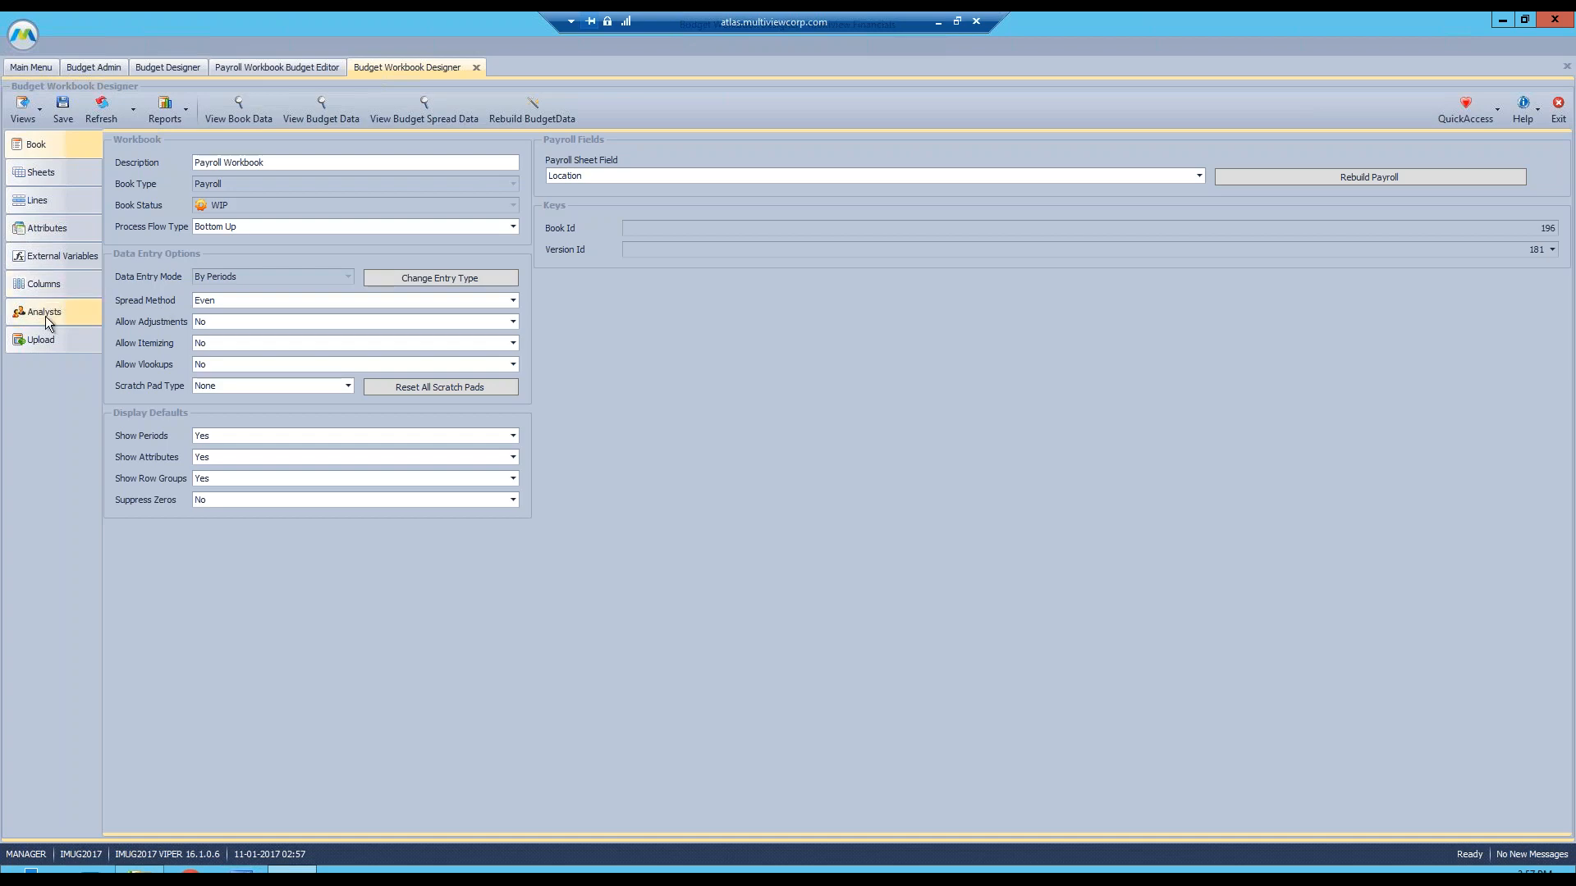
click(62, 288)
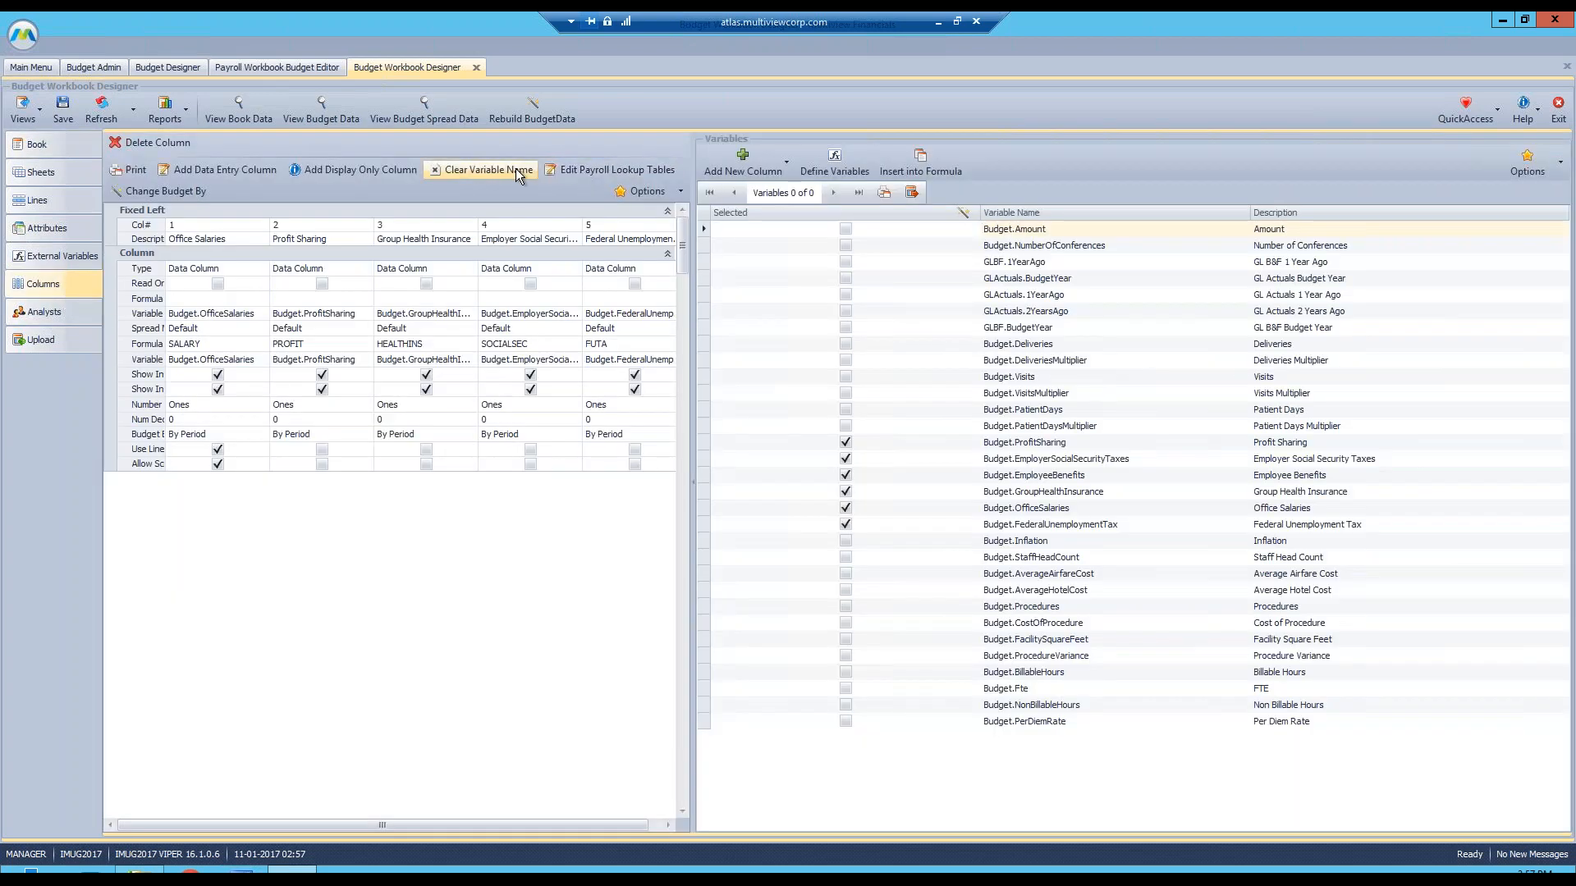
click(594, 171)
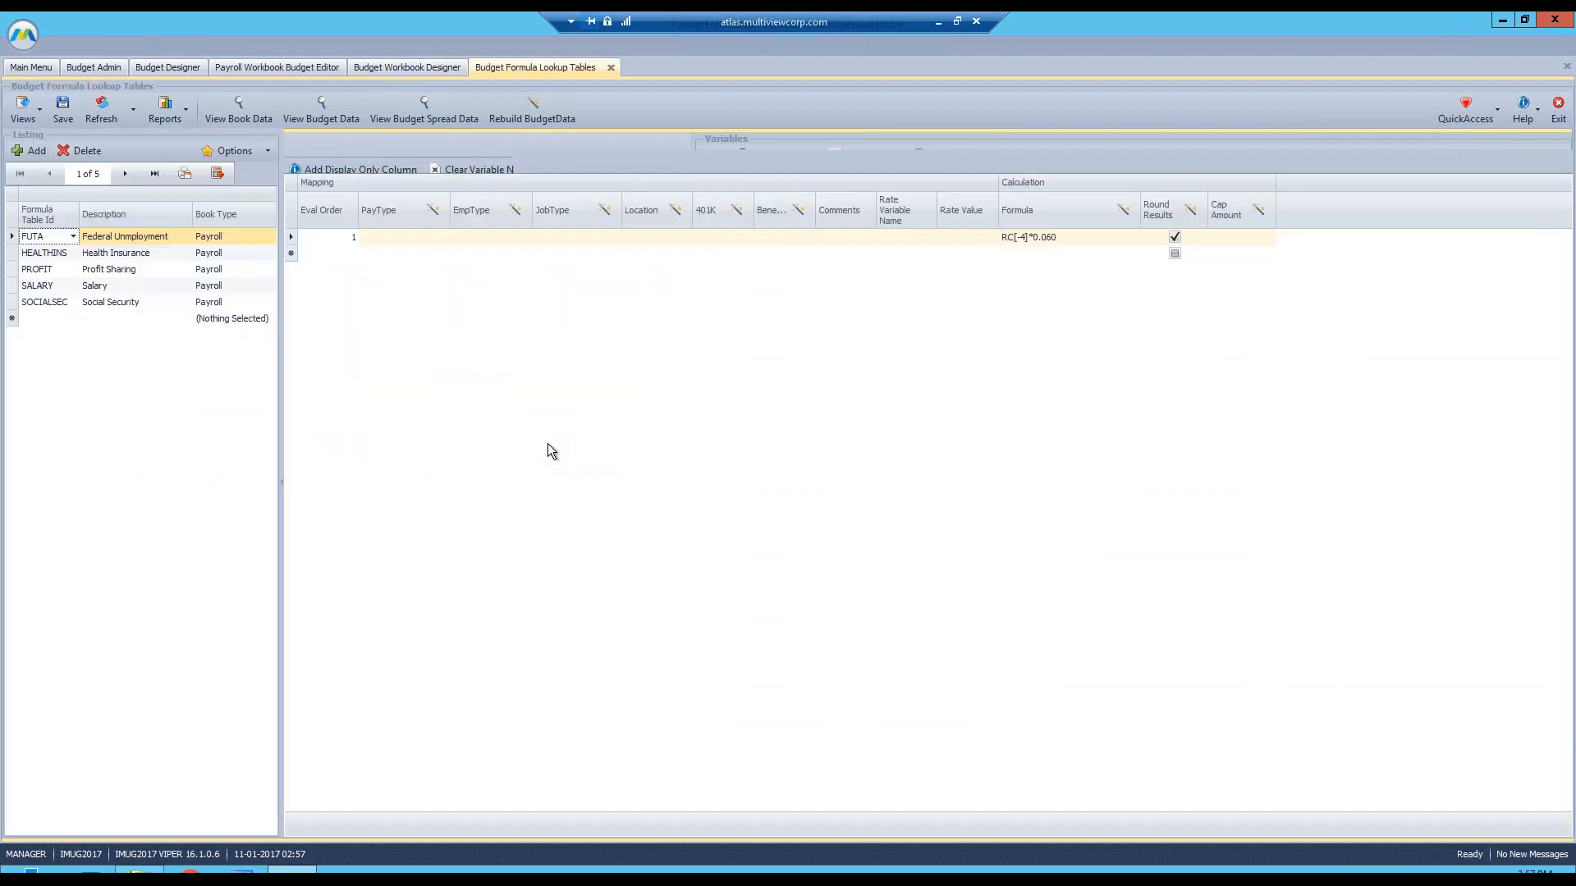
- Compare the rates in the Federal Unemployment and Social Security table formulas
click(1072, 241)
drag(1033, 238, 1059, 238)
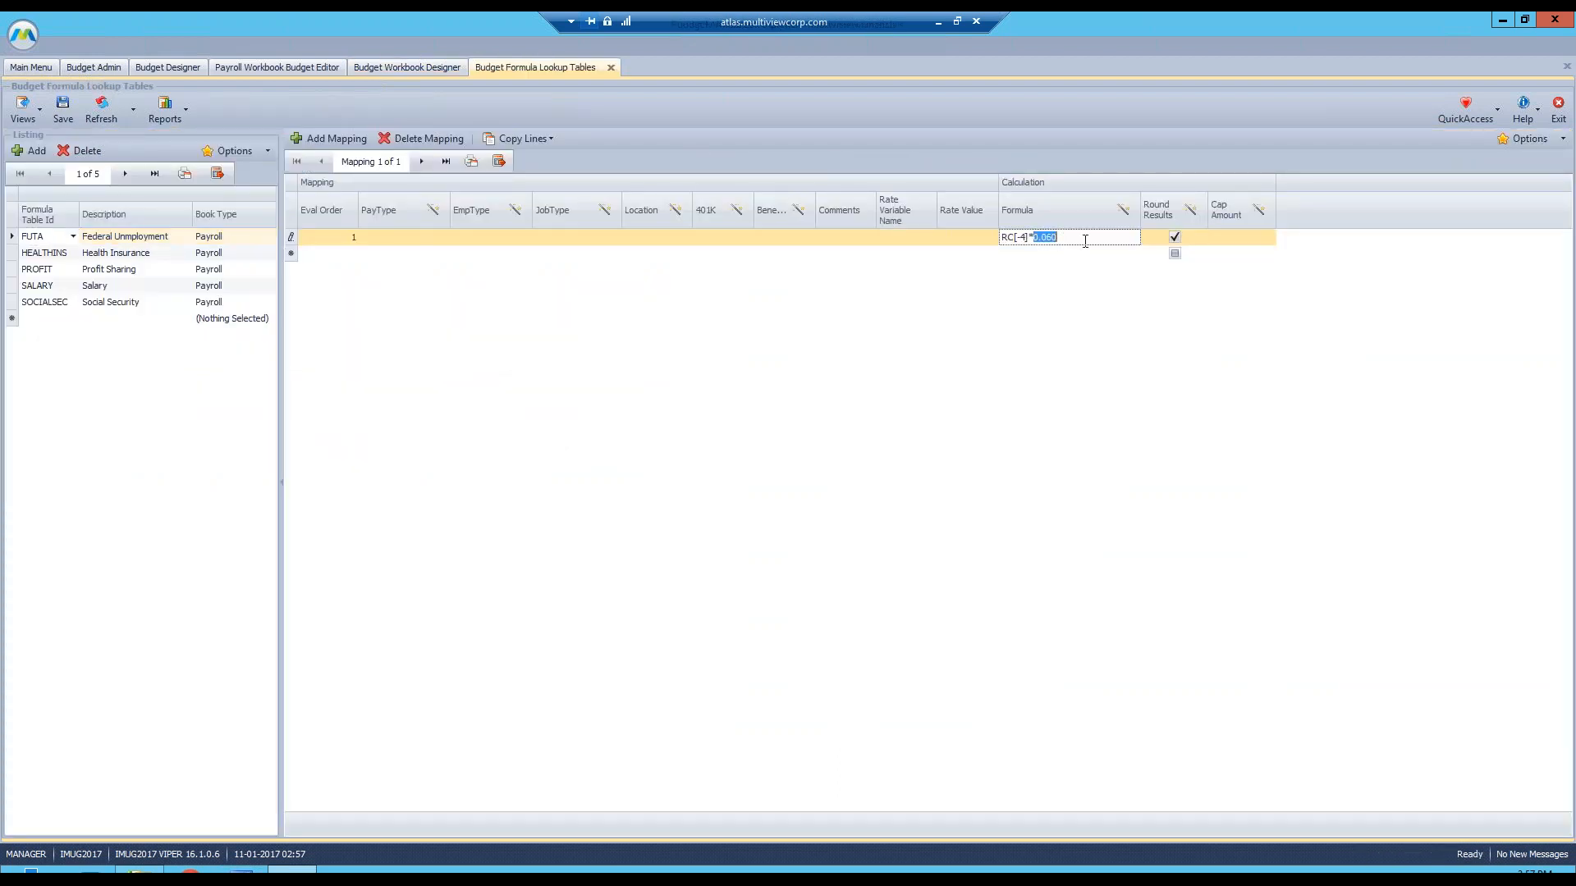
click(45, 303)
drag(1032, 238, 1058, 238)
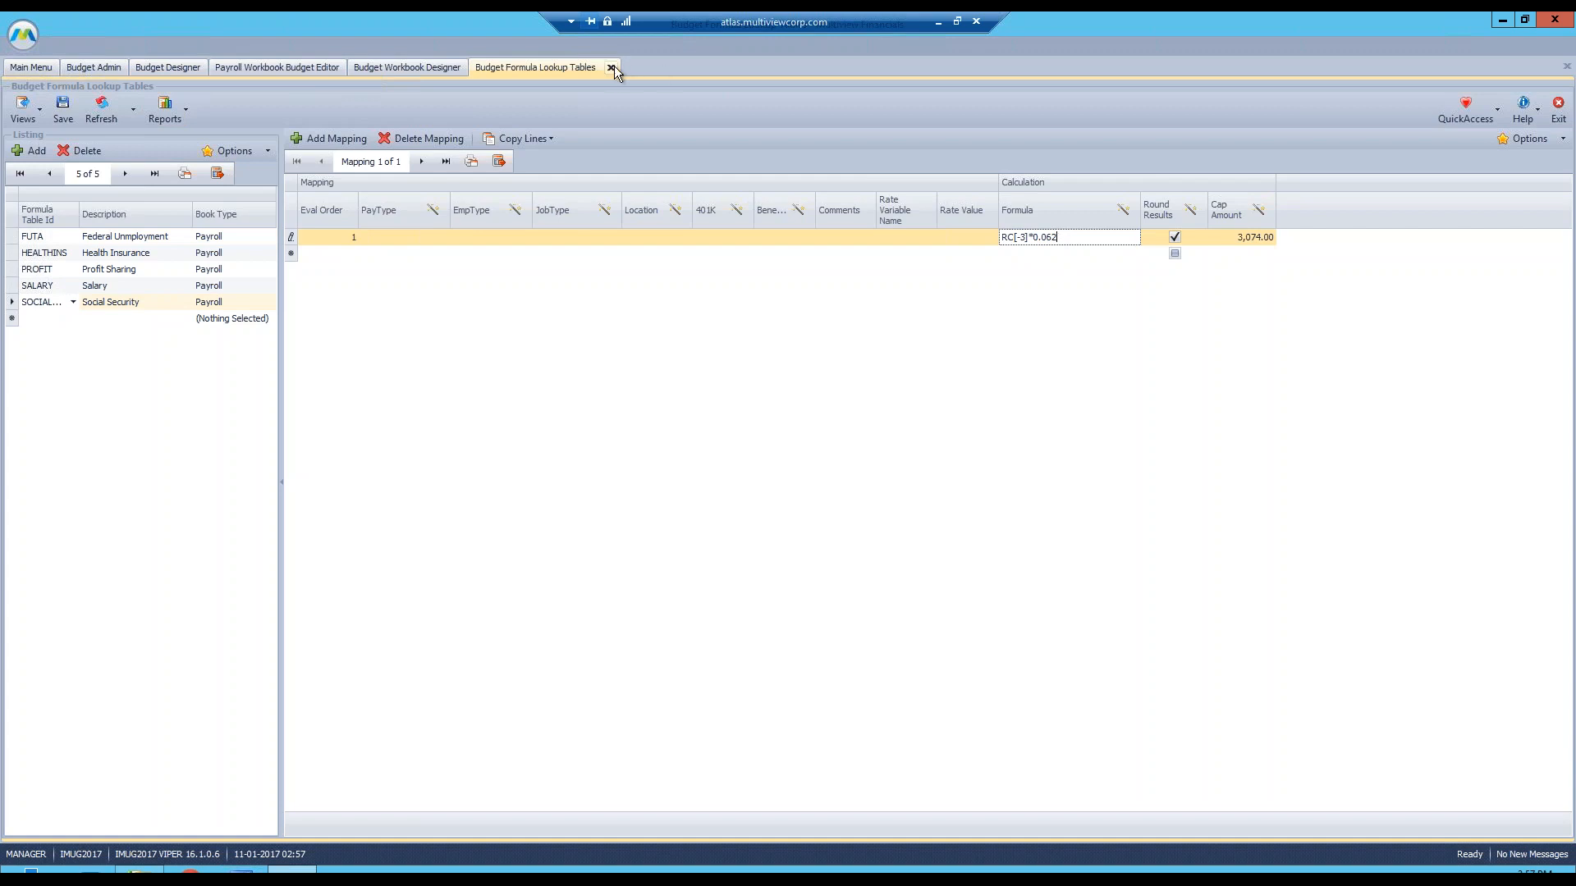
drag(1033, 237, 1070, 237)
- Close the lookup tables, the workbook design and the Payroll Workbook editor to return to the budget diagram
click(610, 69)
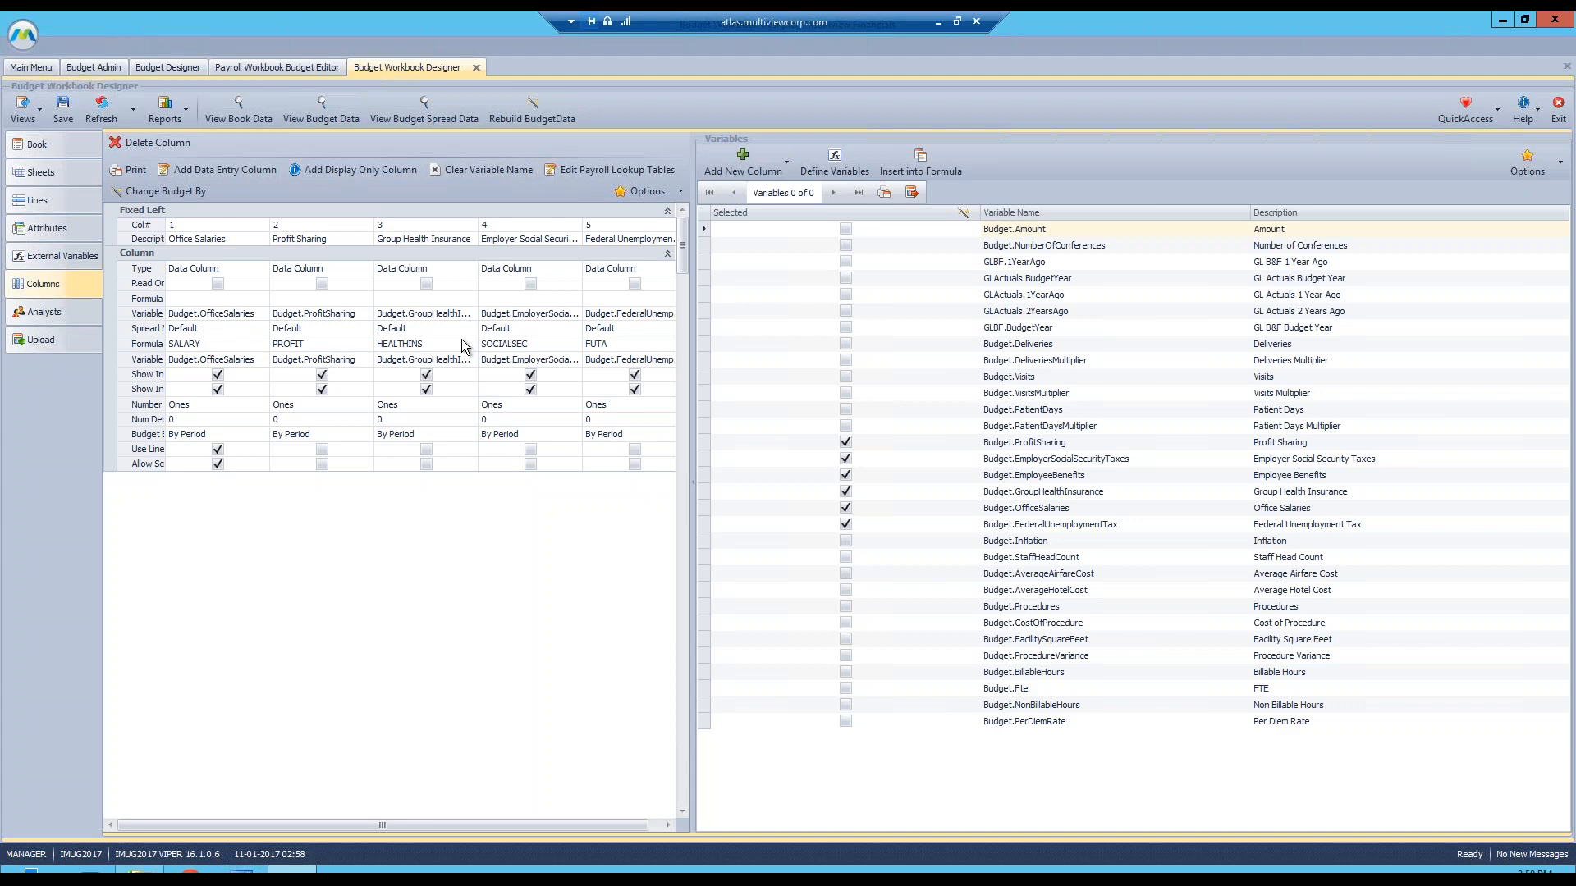
click(476, 68)
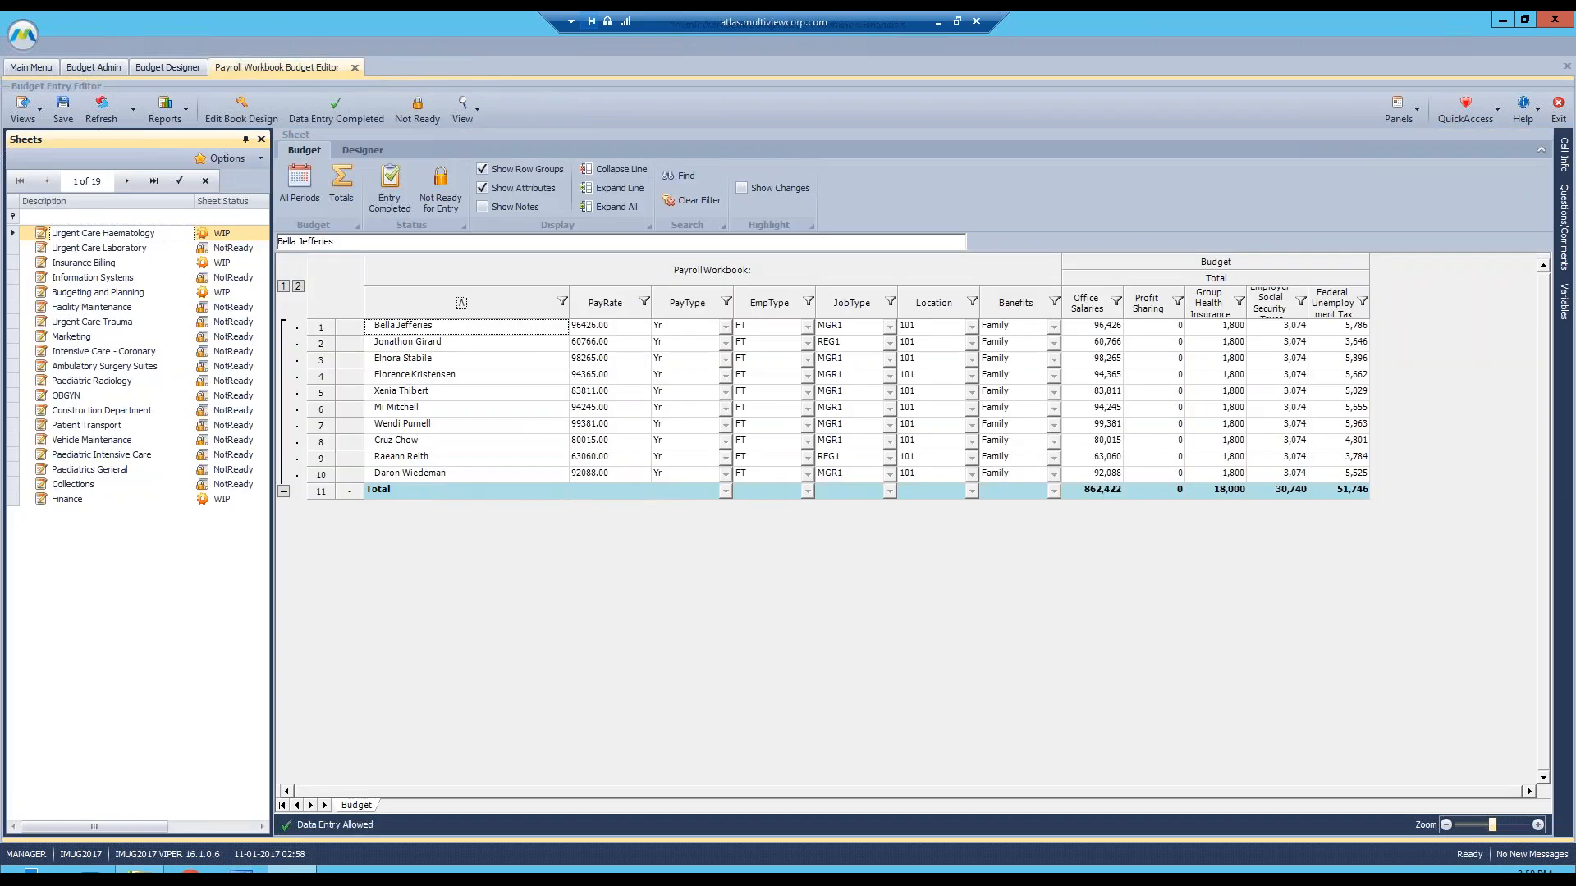
click(354, 69)
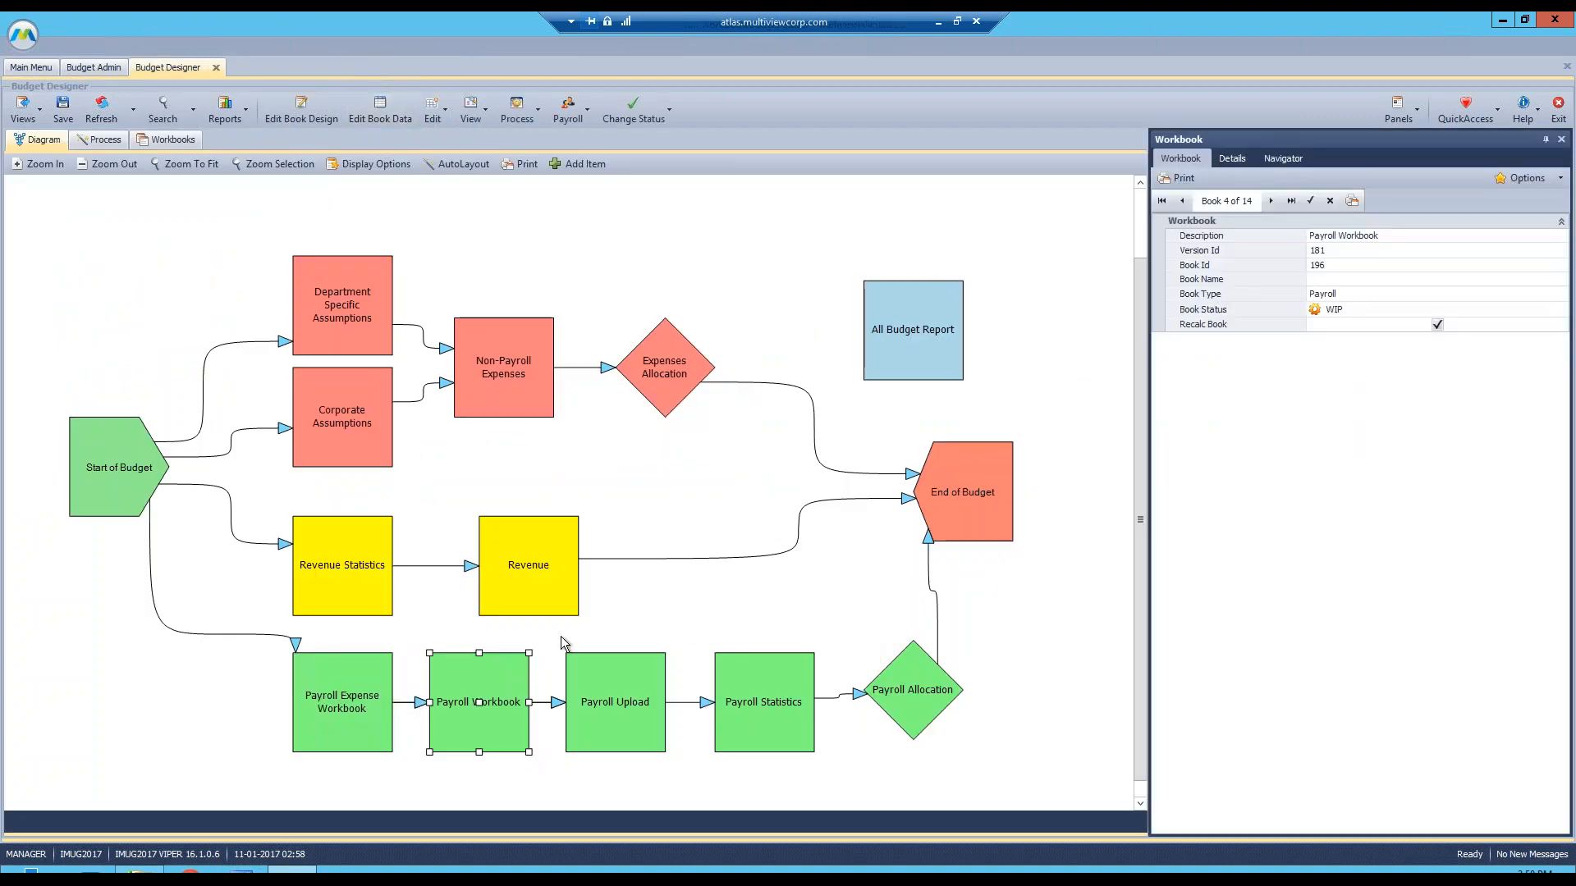
- Point out the payroll and Non-Payroll Expenses workbooks in the budget diagram, and open the All Budget Report
drag(176, 688, 950, 745)
click(915, 355)
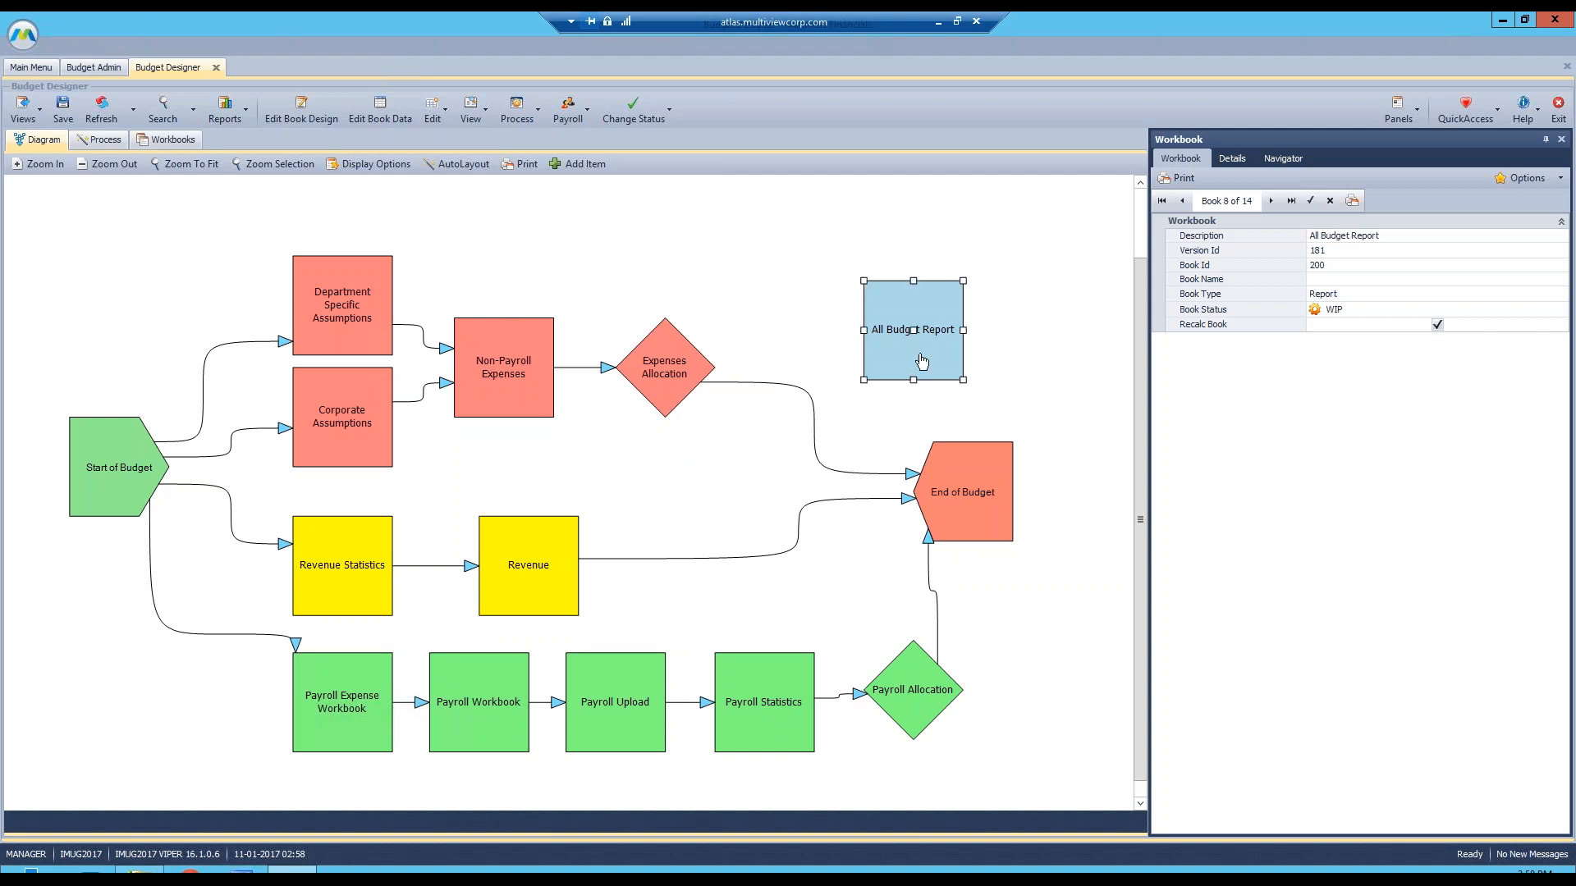
click(512, 392)
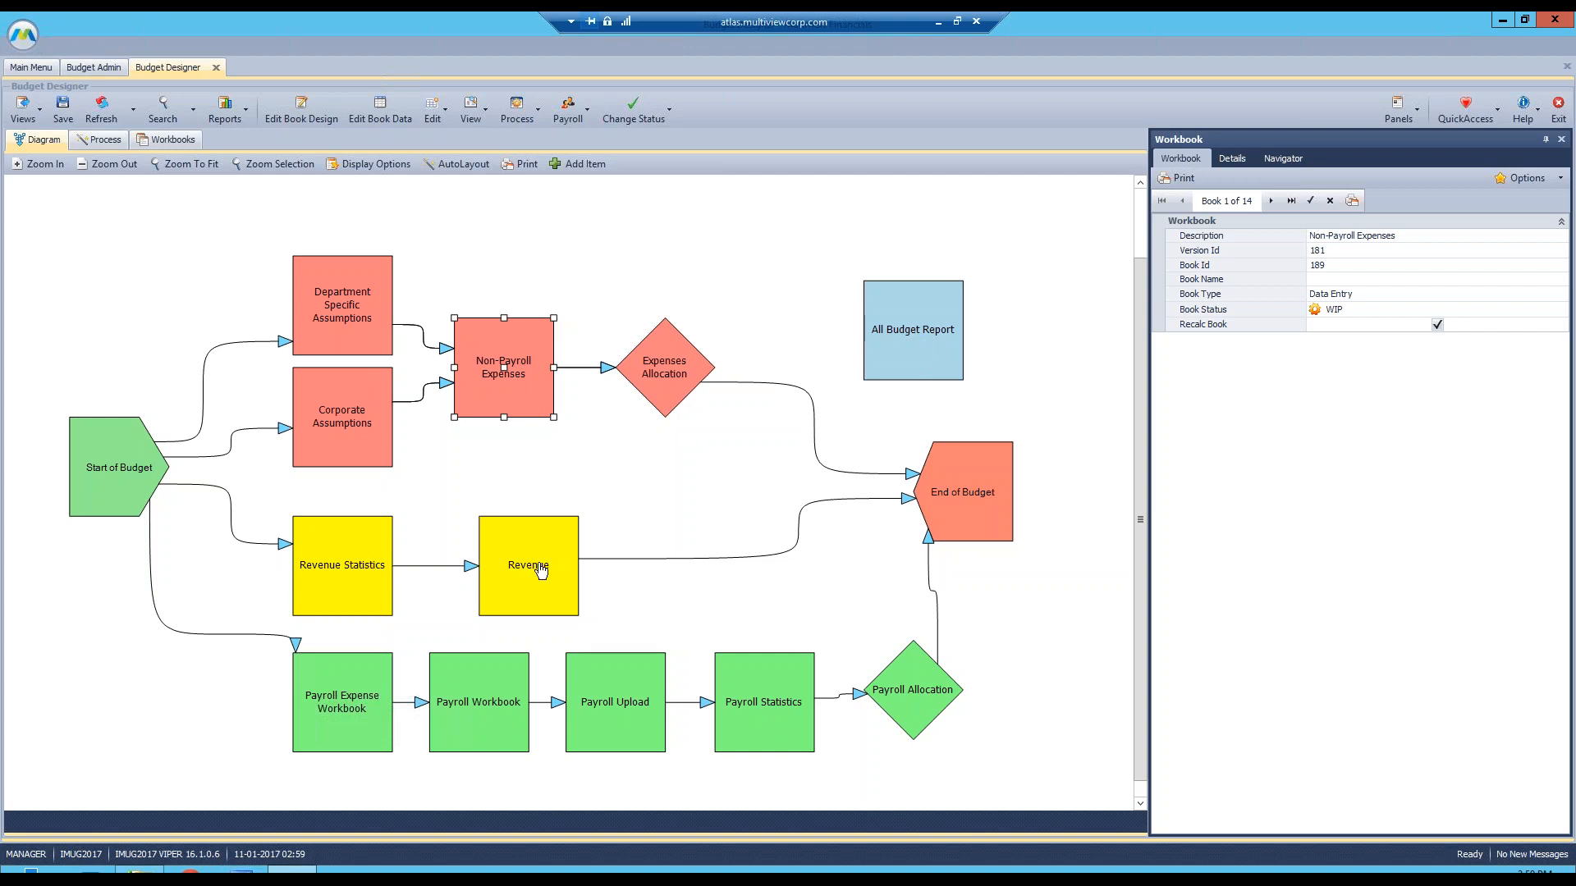
click(931, 366)
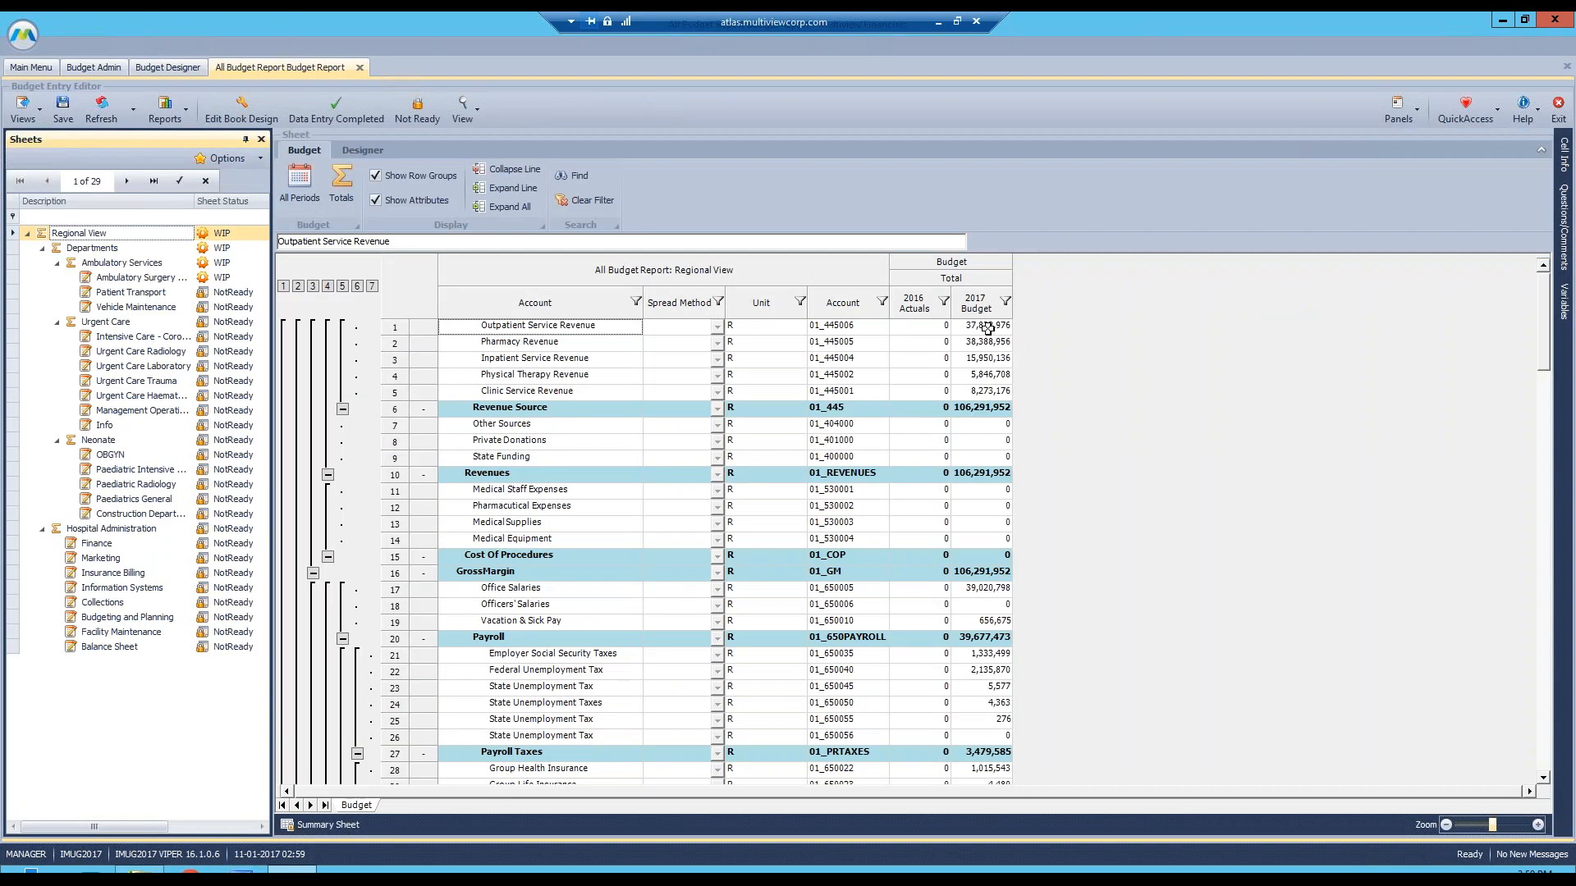
- Display the Vehicle Maintenance sheet of the All Budget Report from the department hierarchy
click(62, 238)
click(115, 280)
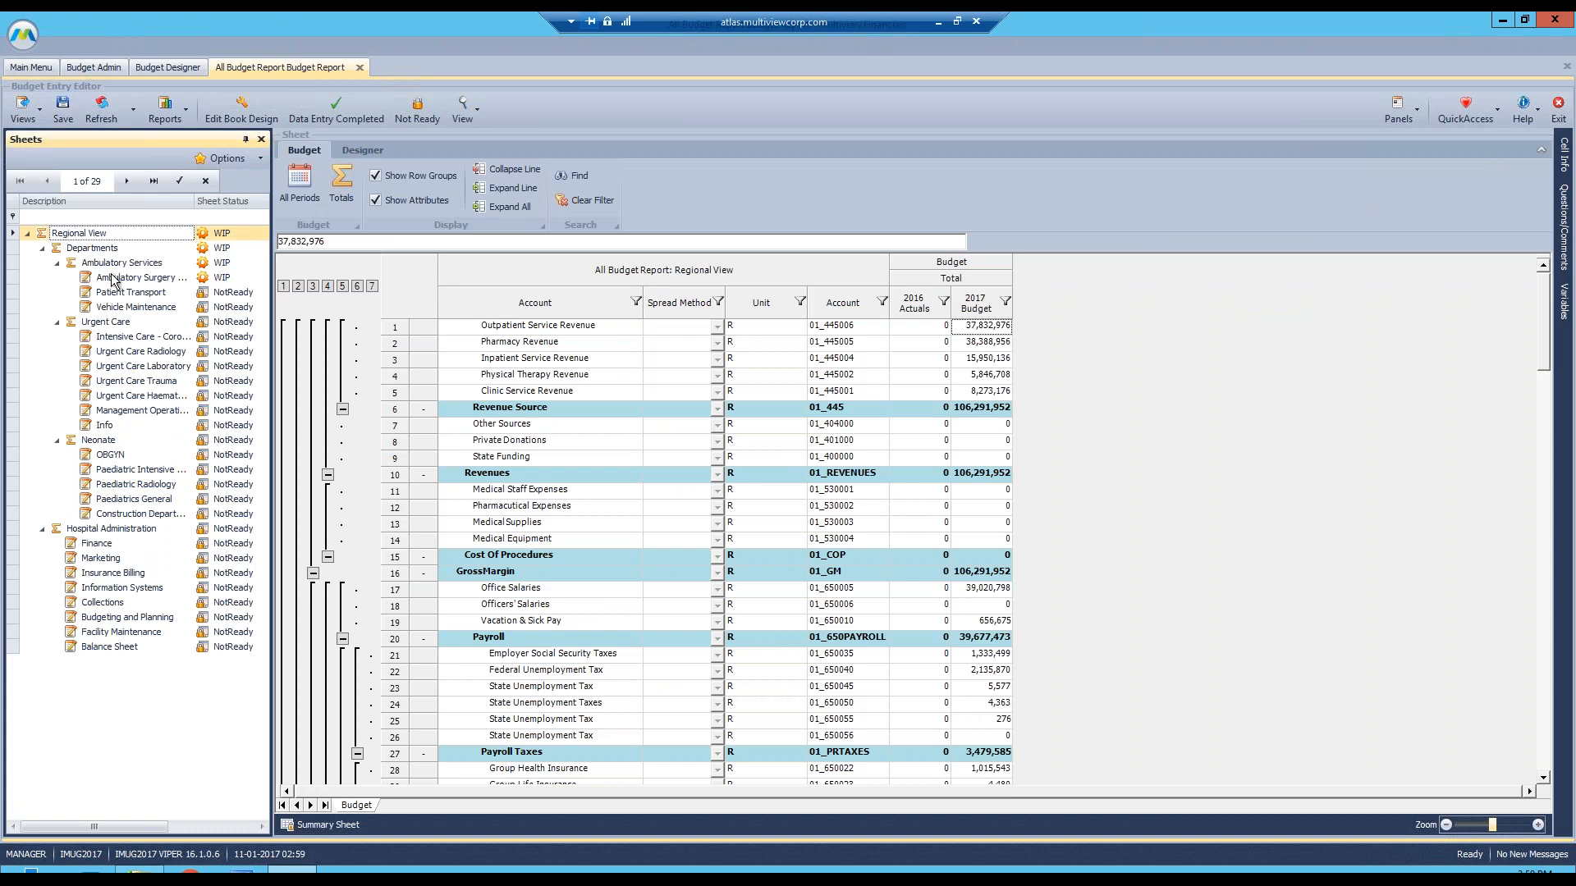
click(129, 293)
click(132, 307)
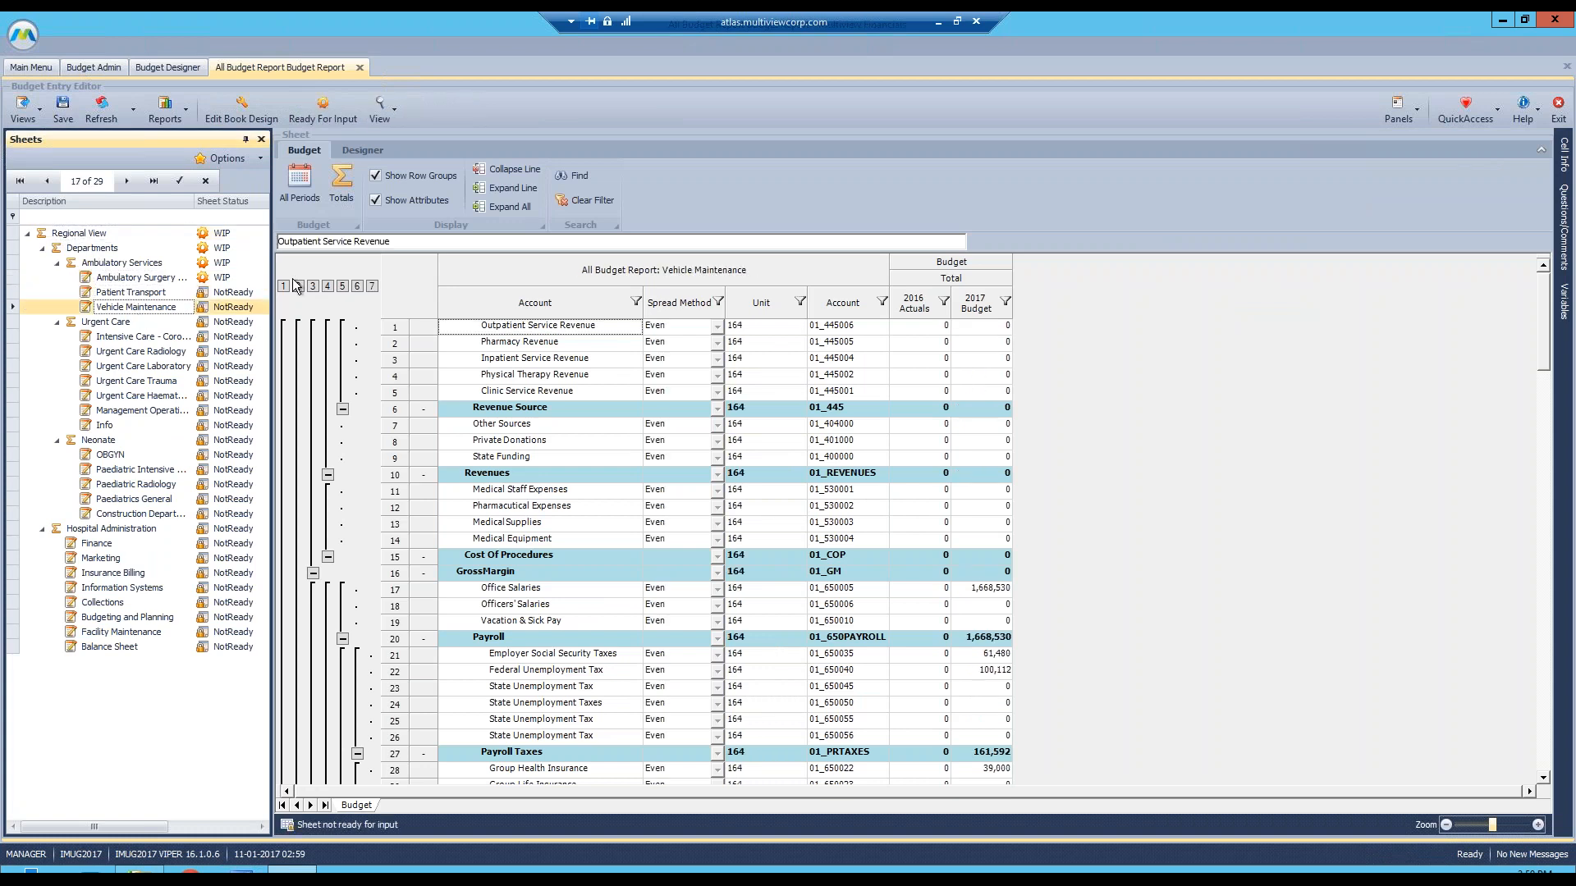
- Collapse the Vehicle Maintenance rows to the Net Income level and expand them level by level back to account detail
click(284, 287)
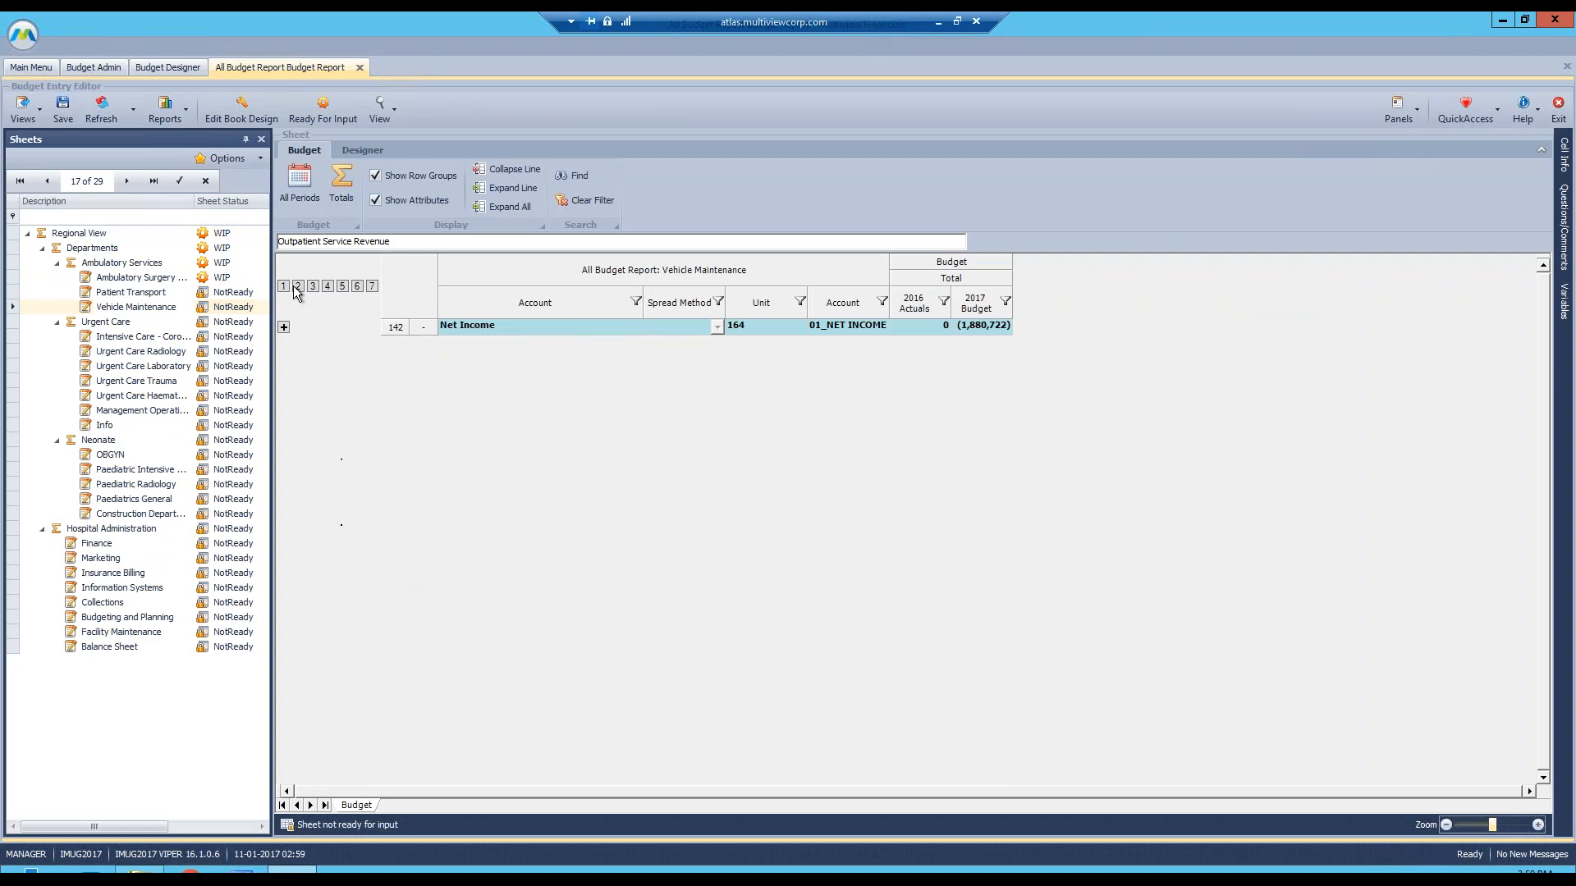
click(297, 287)
click(313, 286)
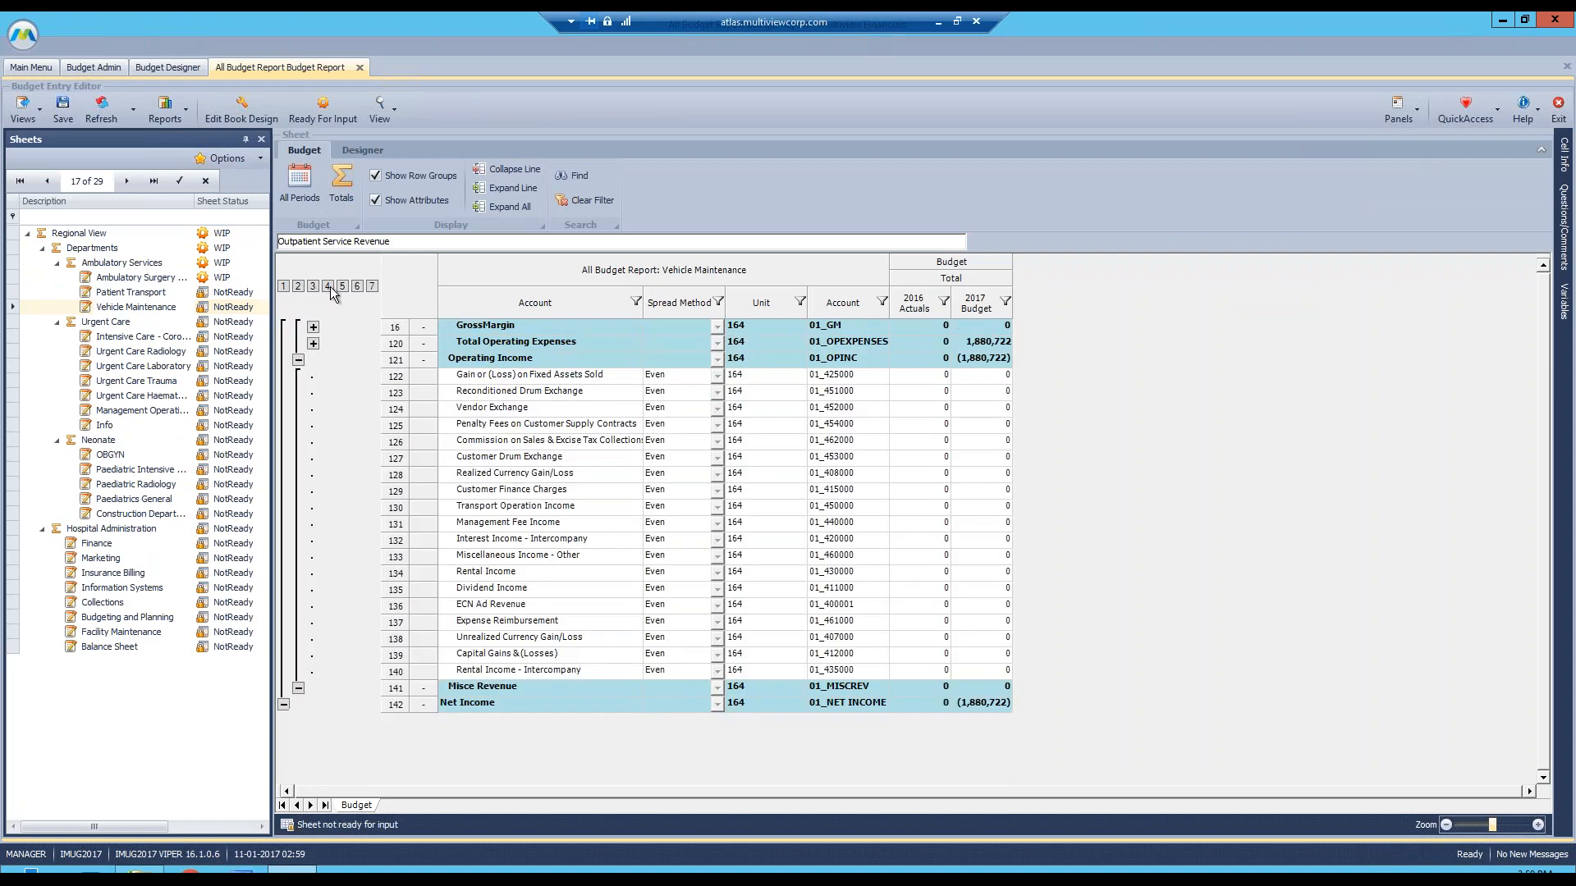
click(329, 287)
click(342, 286)
click(357, 286)
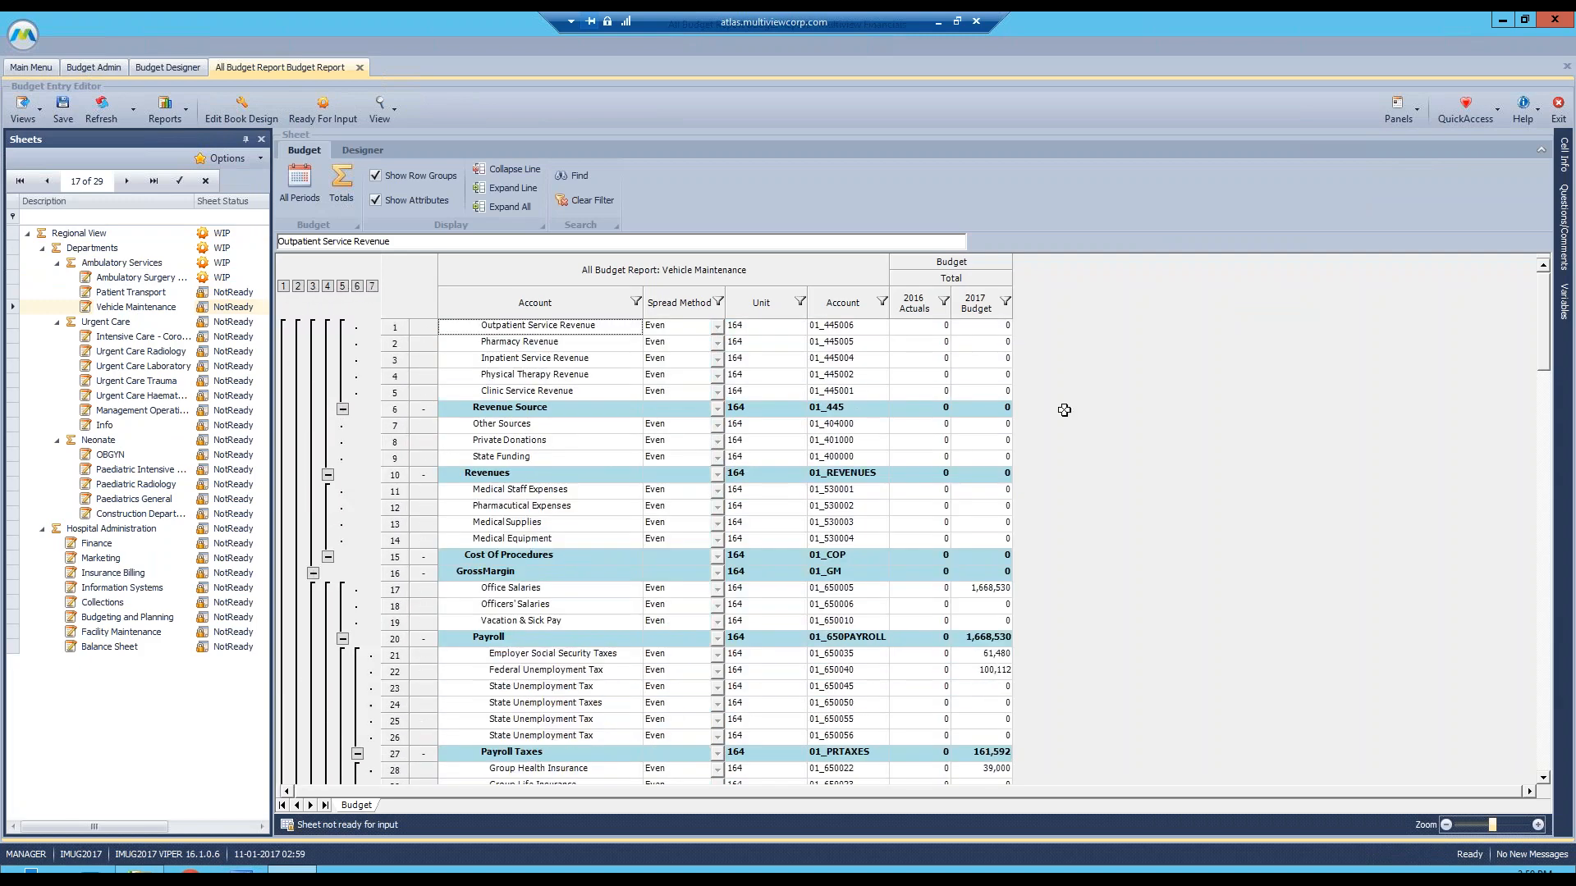
- Examine Vehicle Maintenance's 2017 Budget from Office Salaries through General & Administrative, and return to the Regional View summary
click(994, 589)
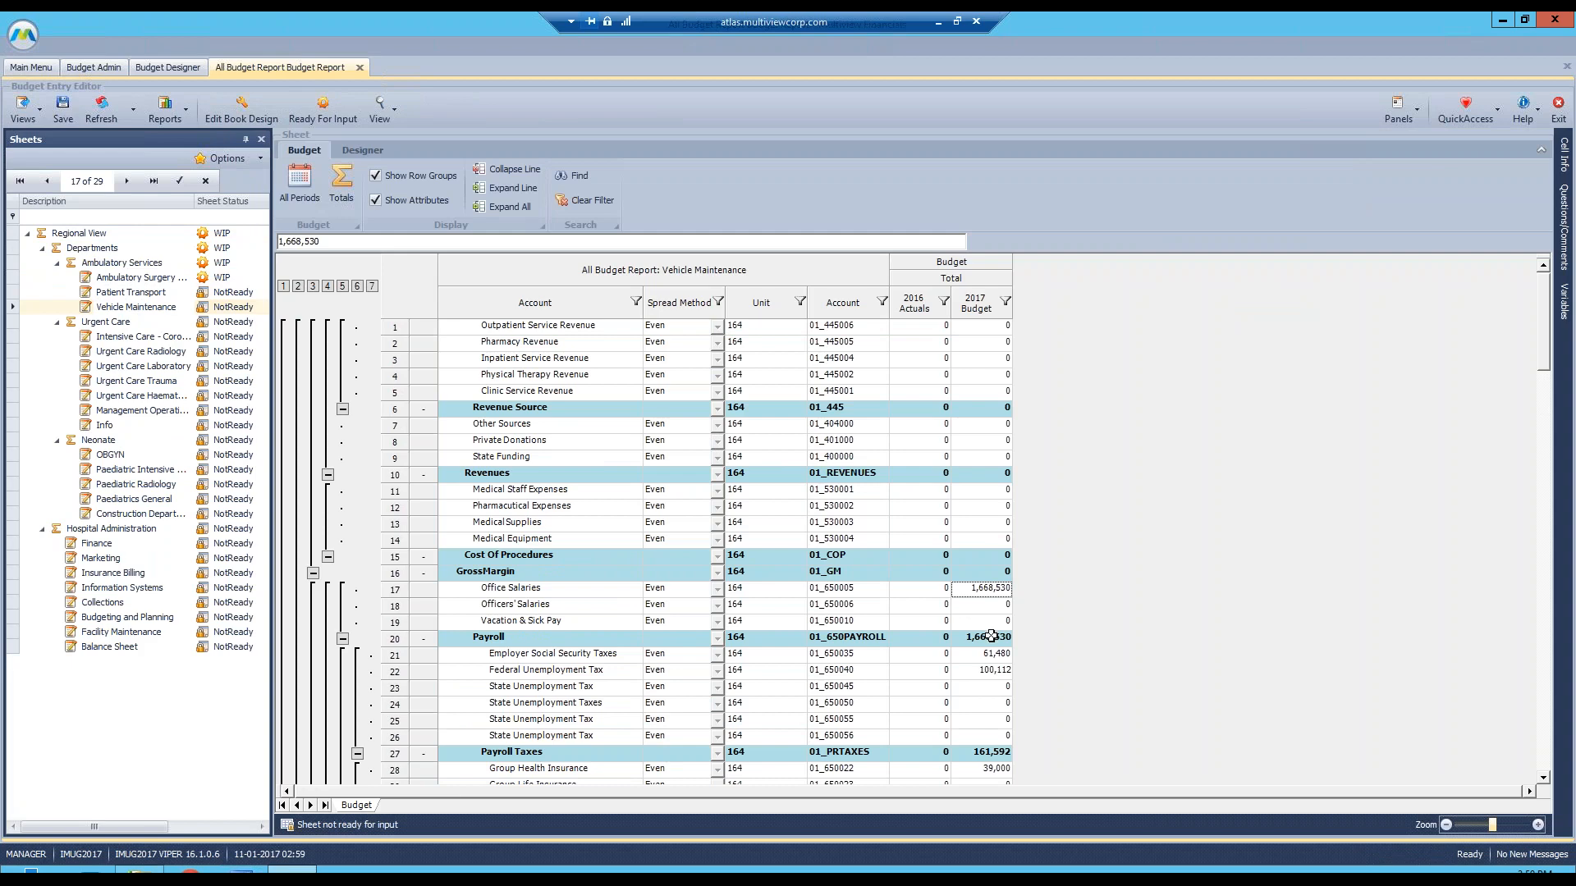
scroll(990, 674, down, 20)
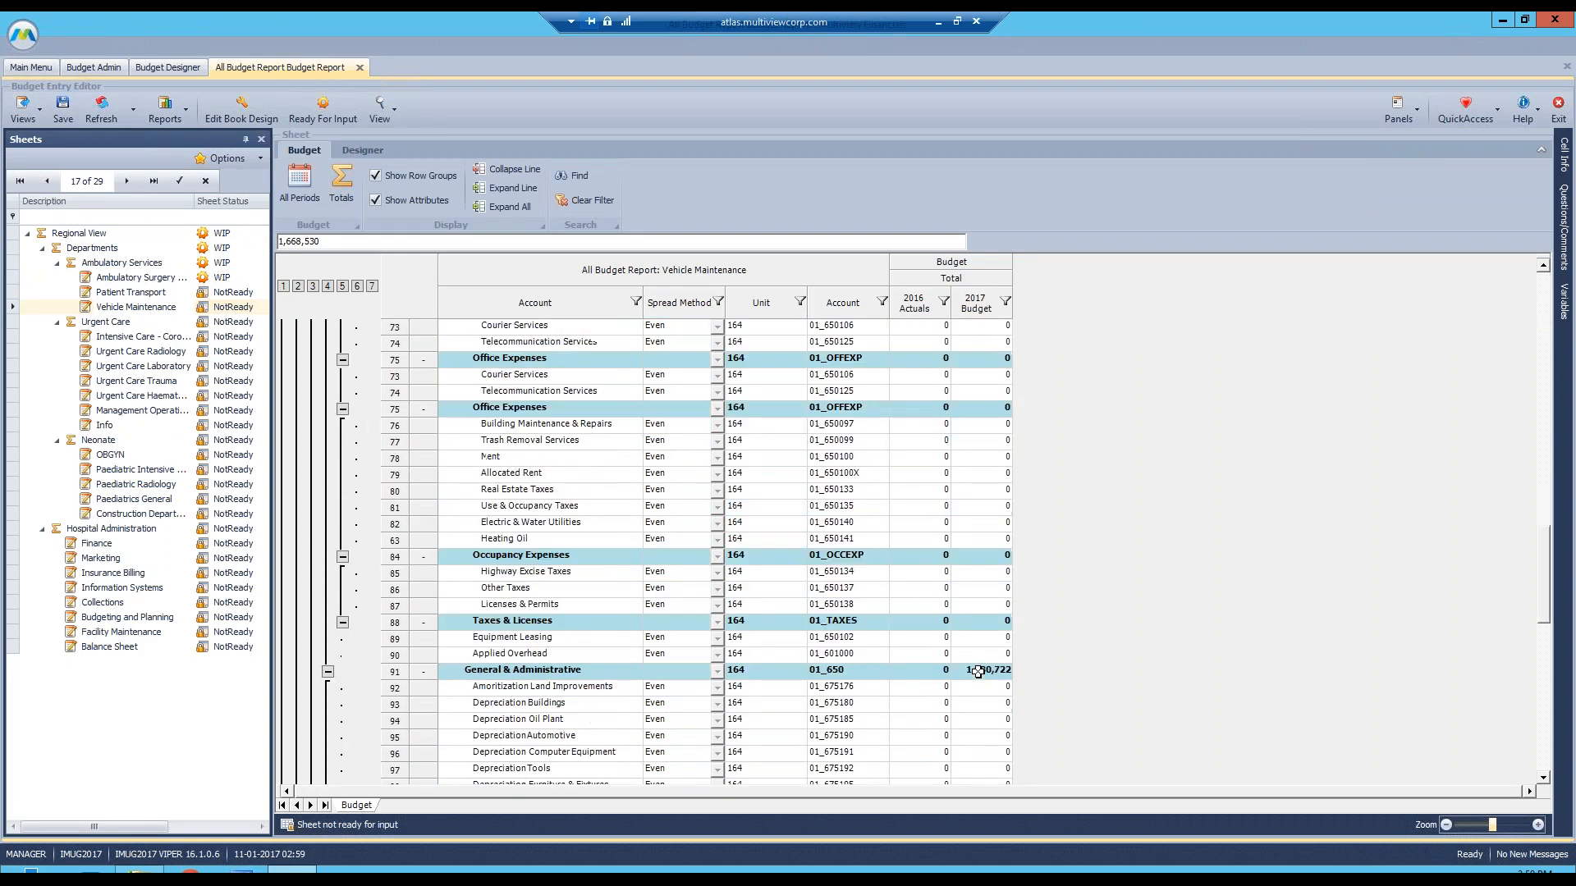
click(78, 236)
scroll(918, 583, down, 10)
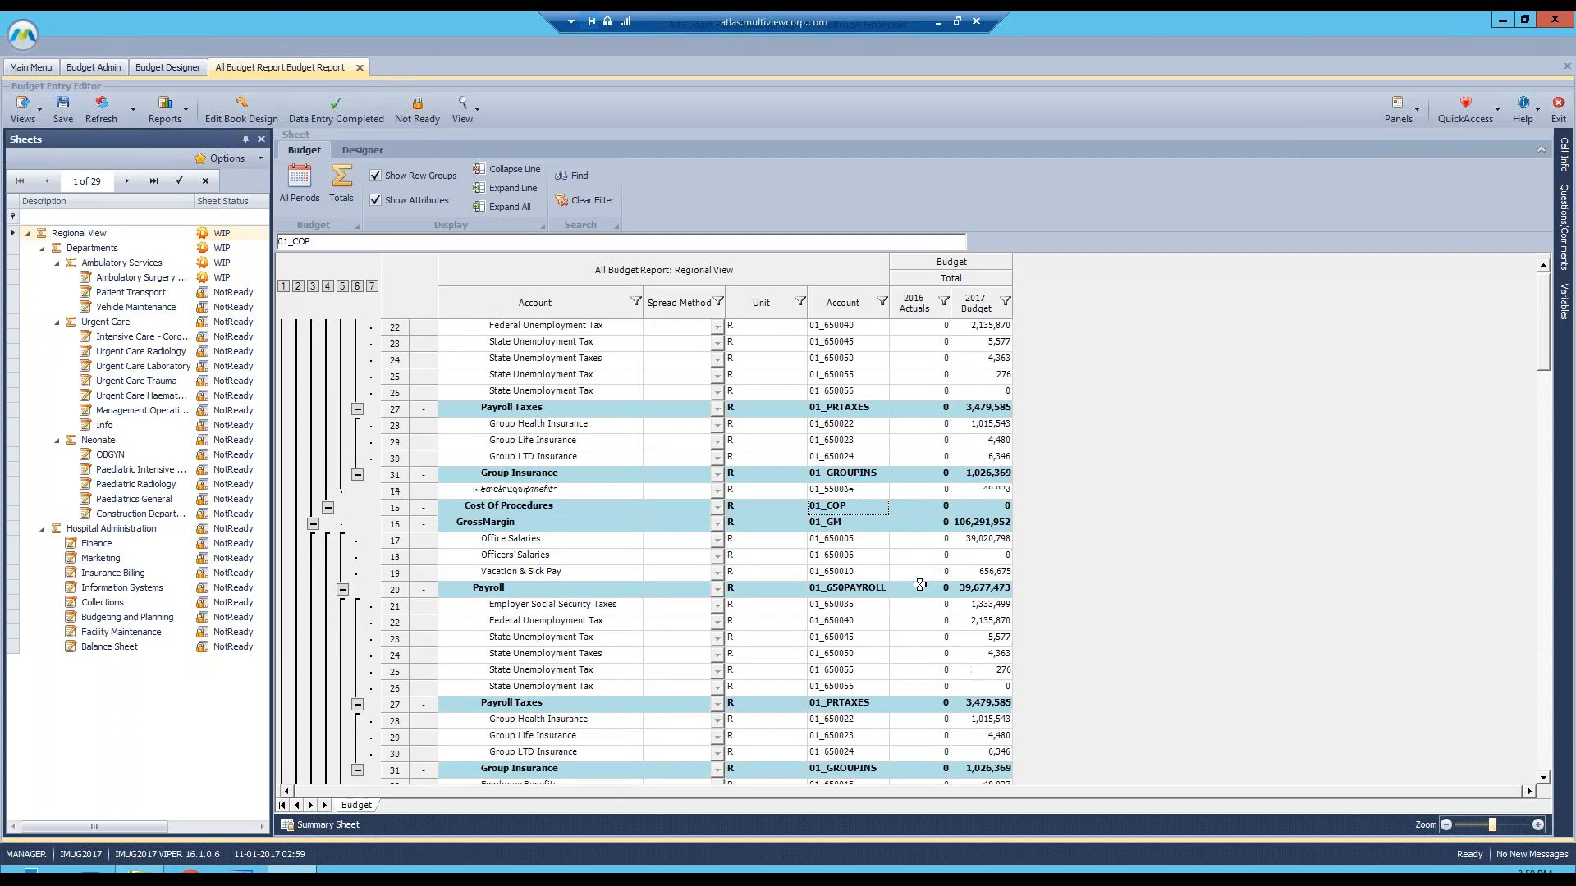
scroll(918, 583, up, 15)
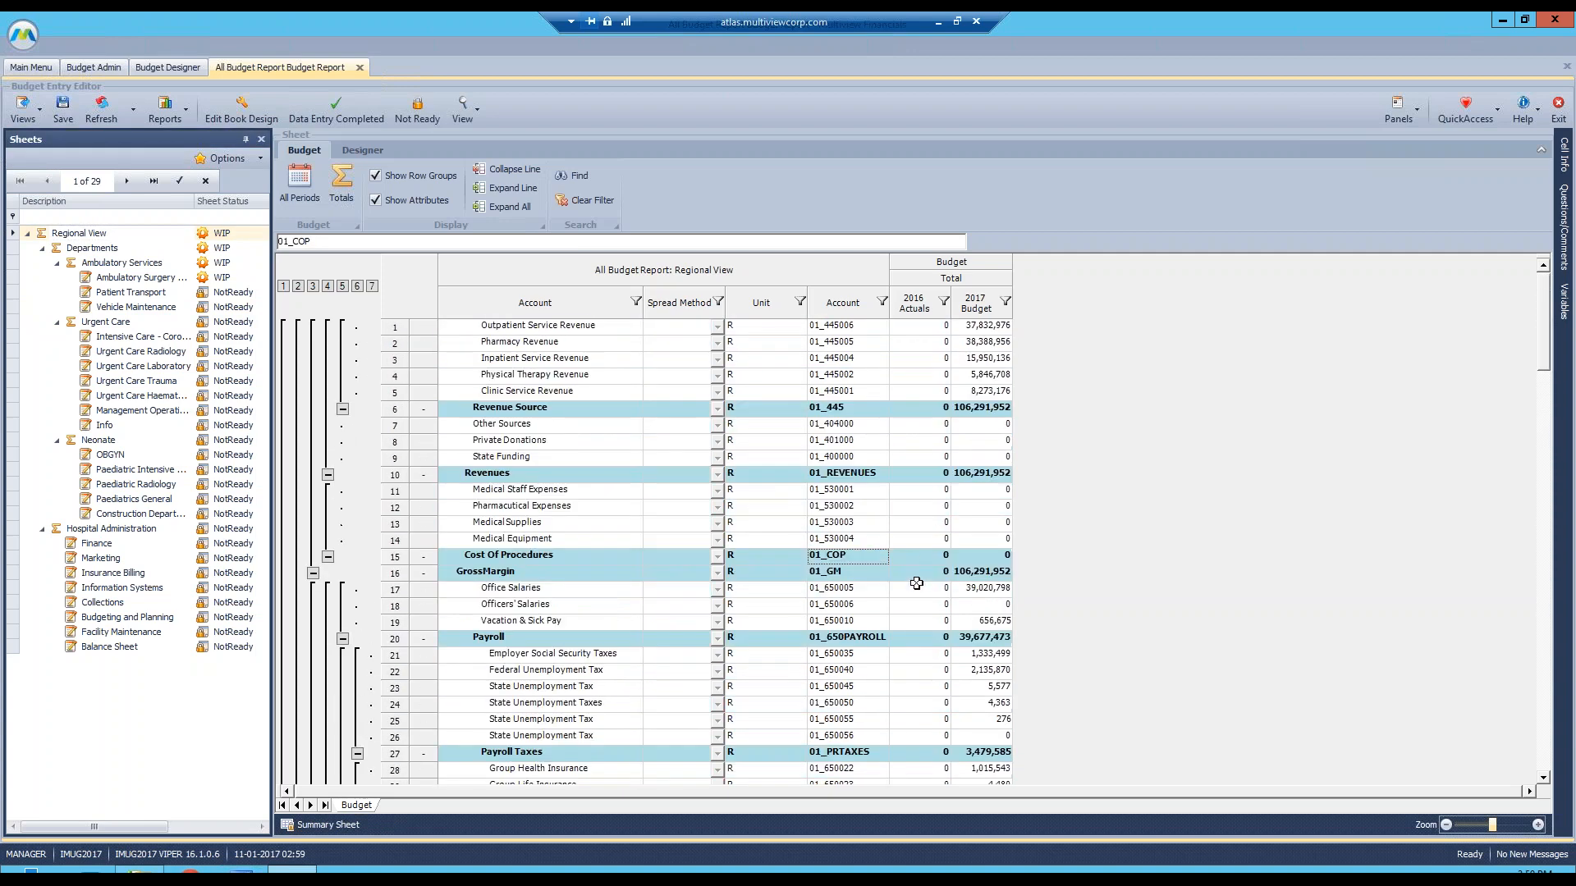
- Compare the 2016 Actuals and 2017 Budget cells for Outpatient Service and Pharmacy Revenue, and close the All Budget Report
click(918, 328)
click(989, 327)
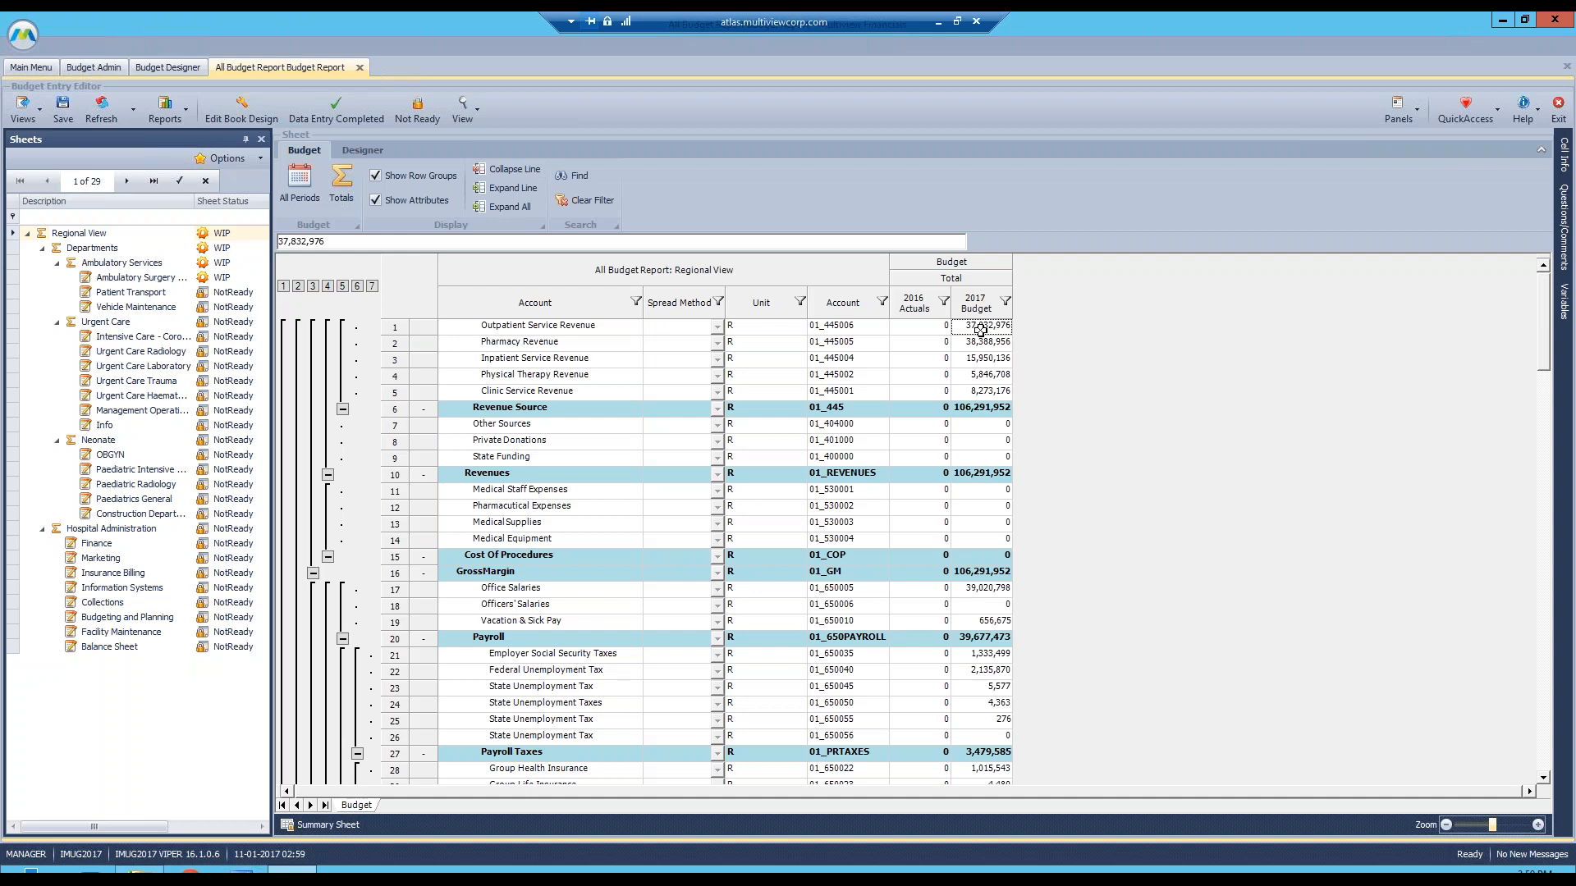
click(944, 326)
click(967, 328)
click(947, 353)
click(995, 350)
click(359, 67)
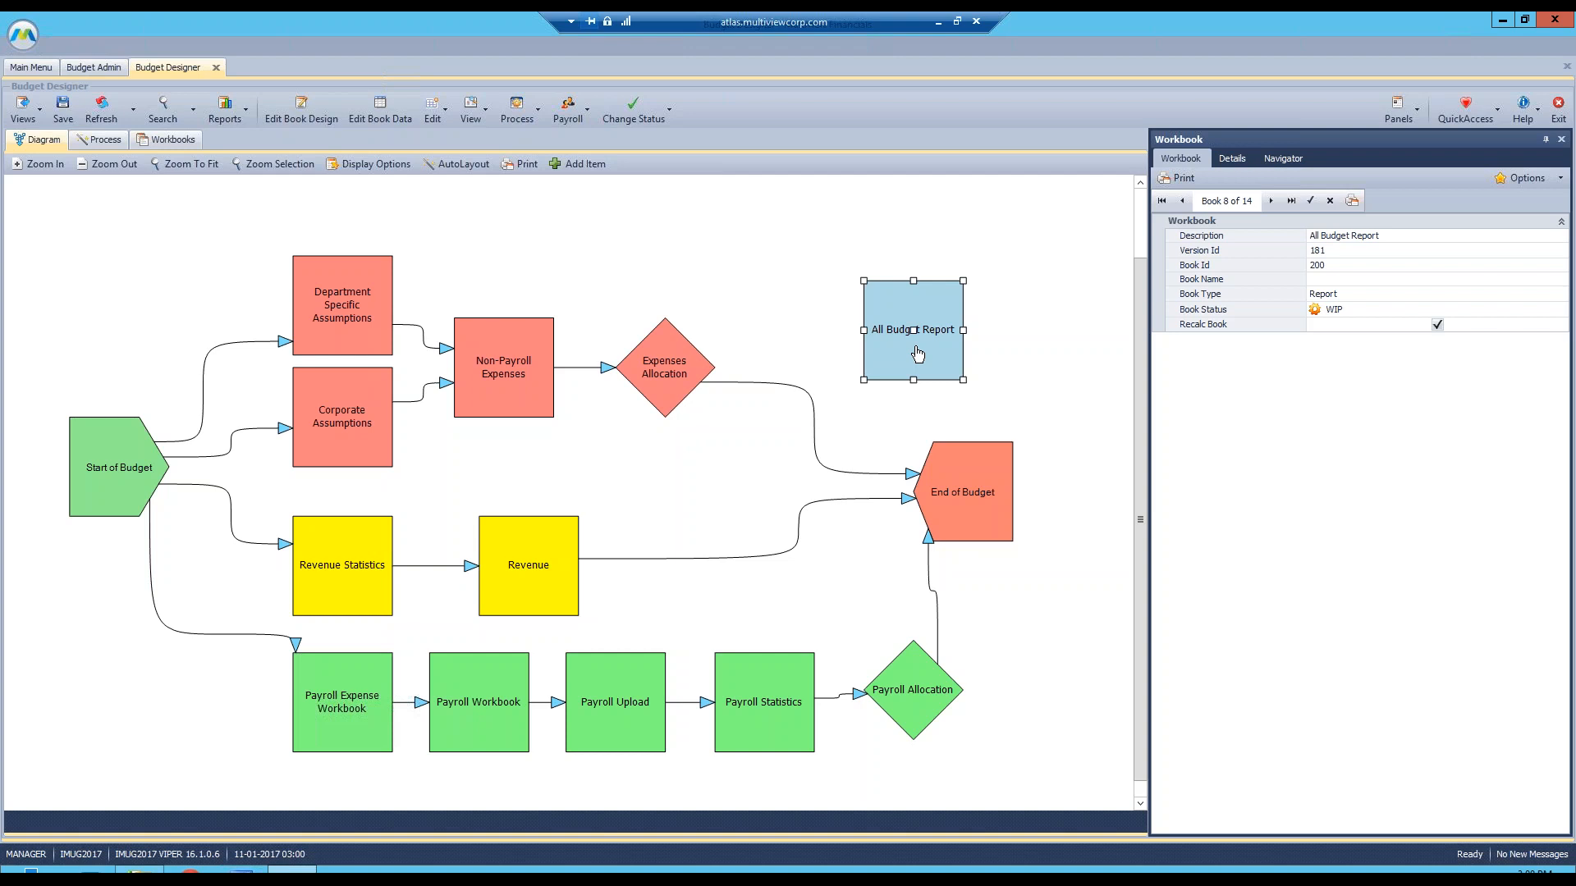
- Open the budget spread inquiry with the All Budget Report selected in the budget diagram
click(775, 288)
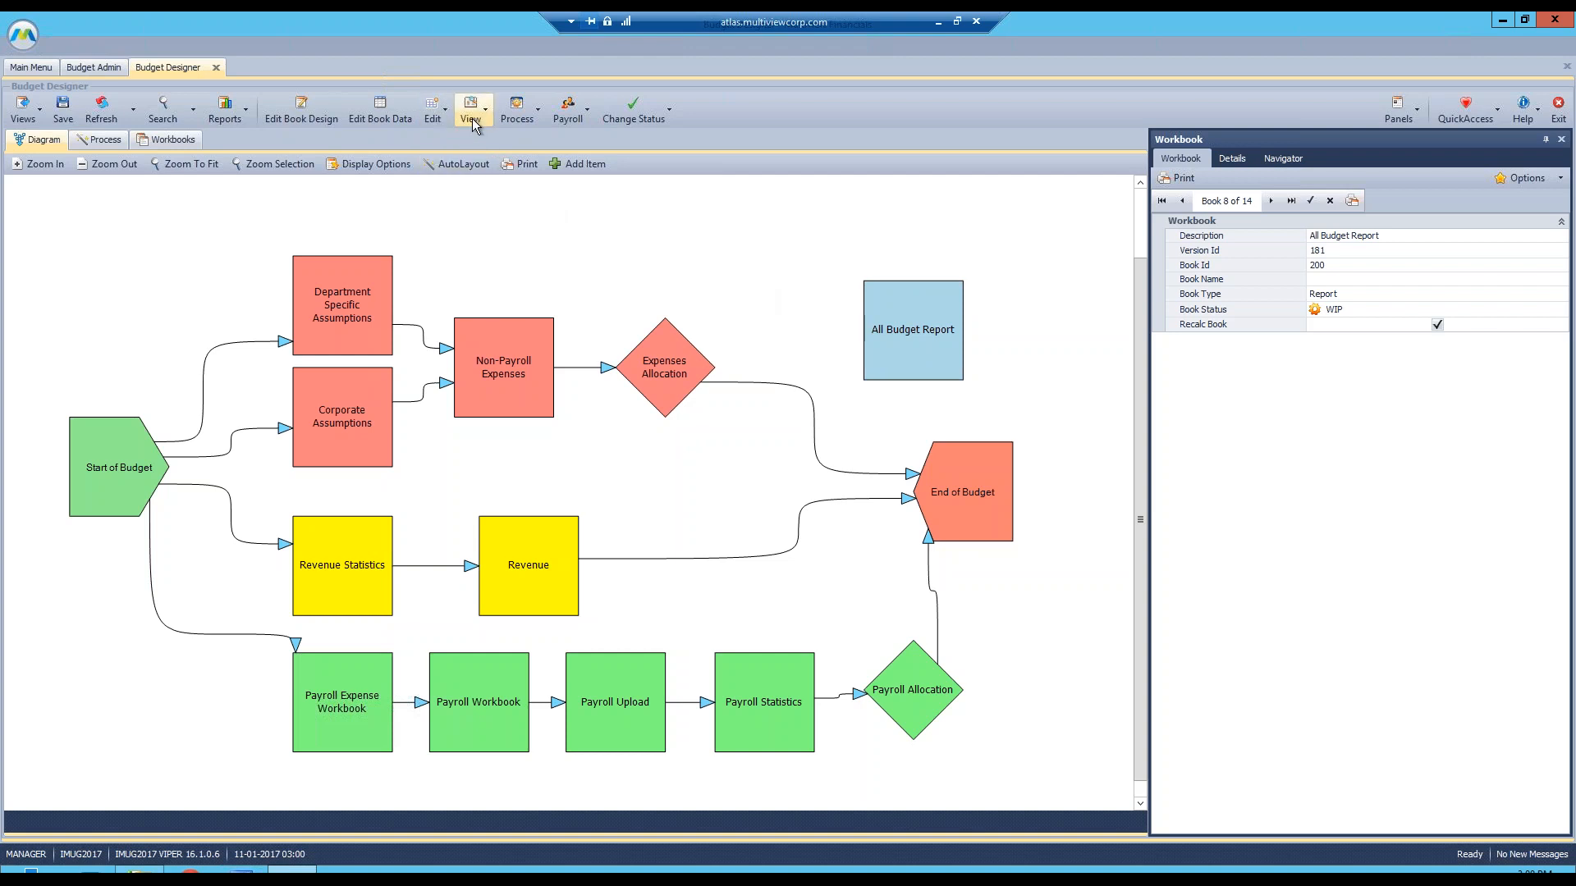
click(934, 365)
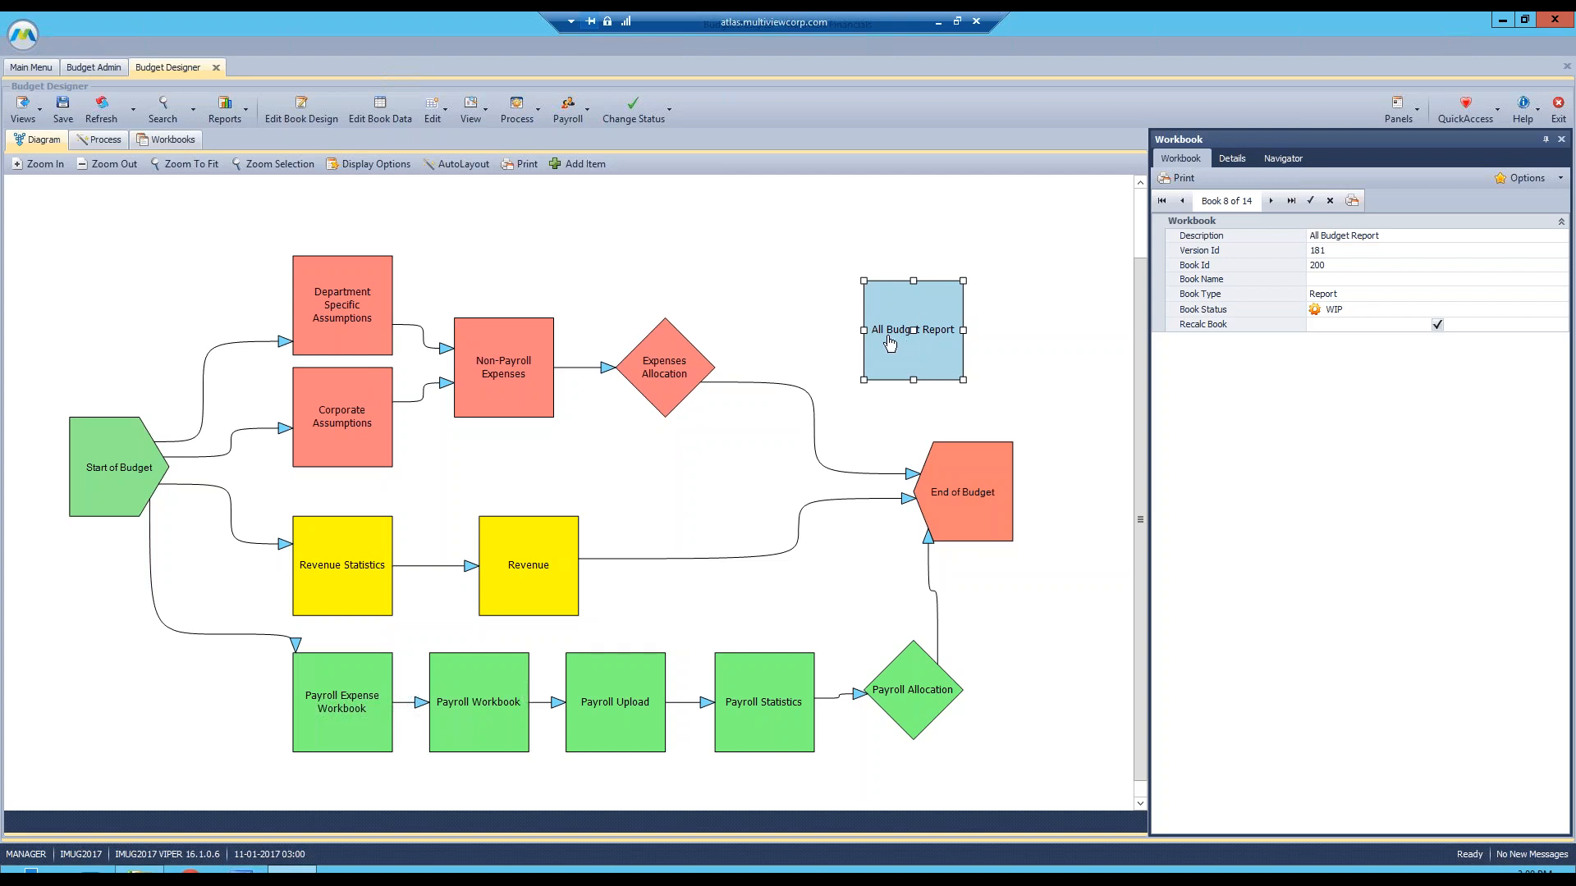
click(474, 120)
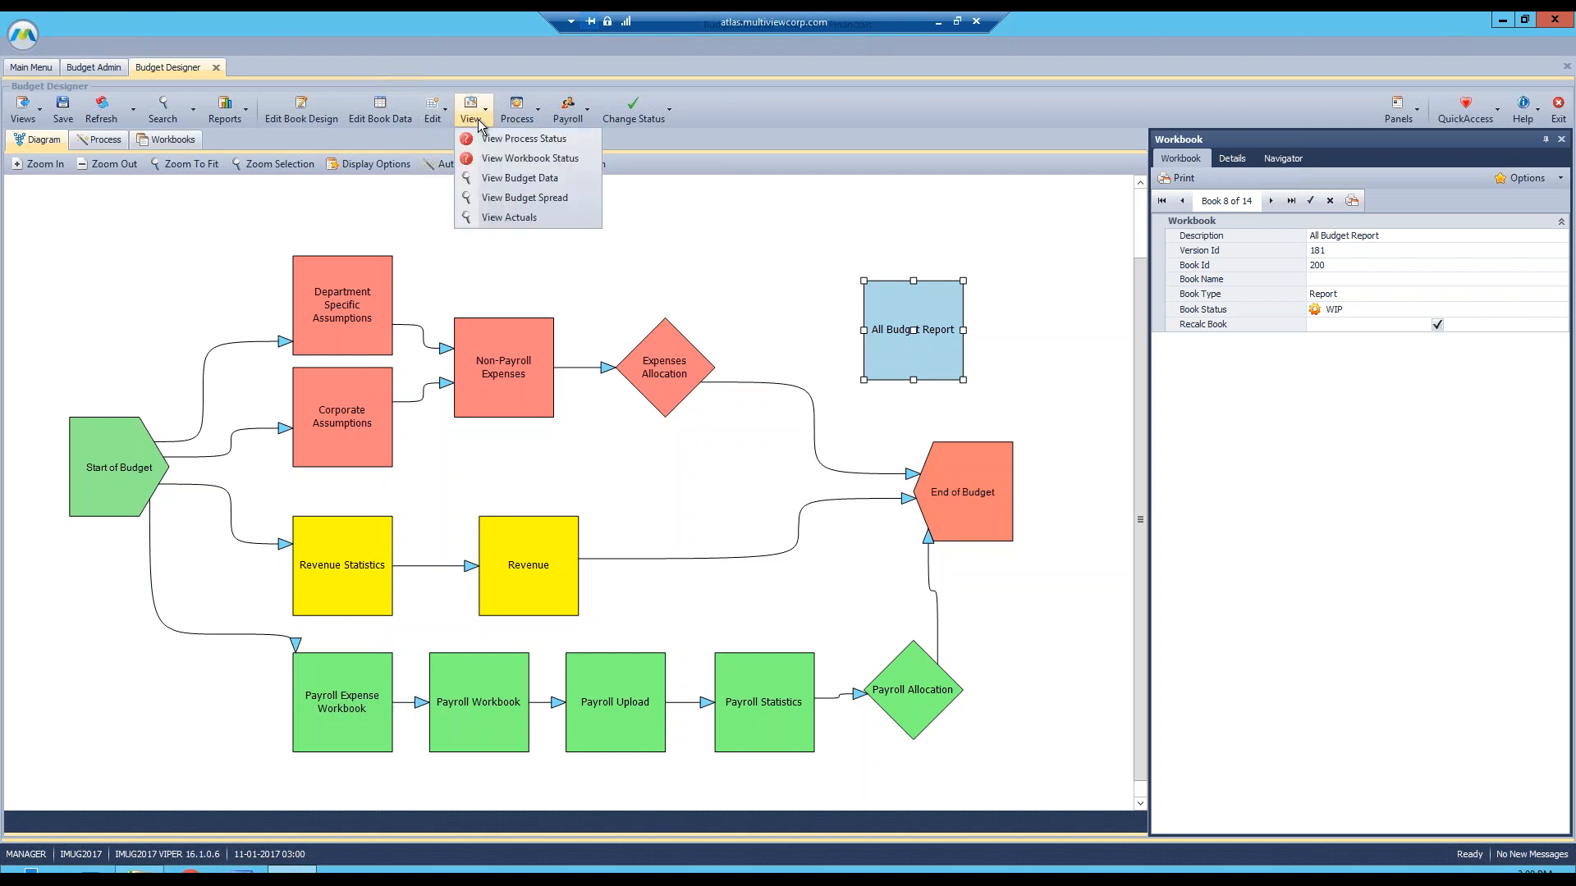
click(543, 198)
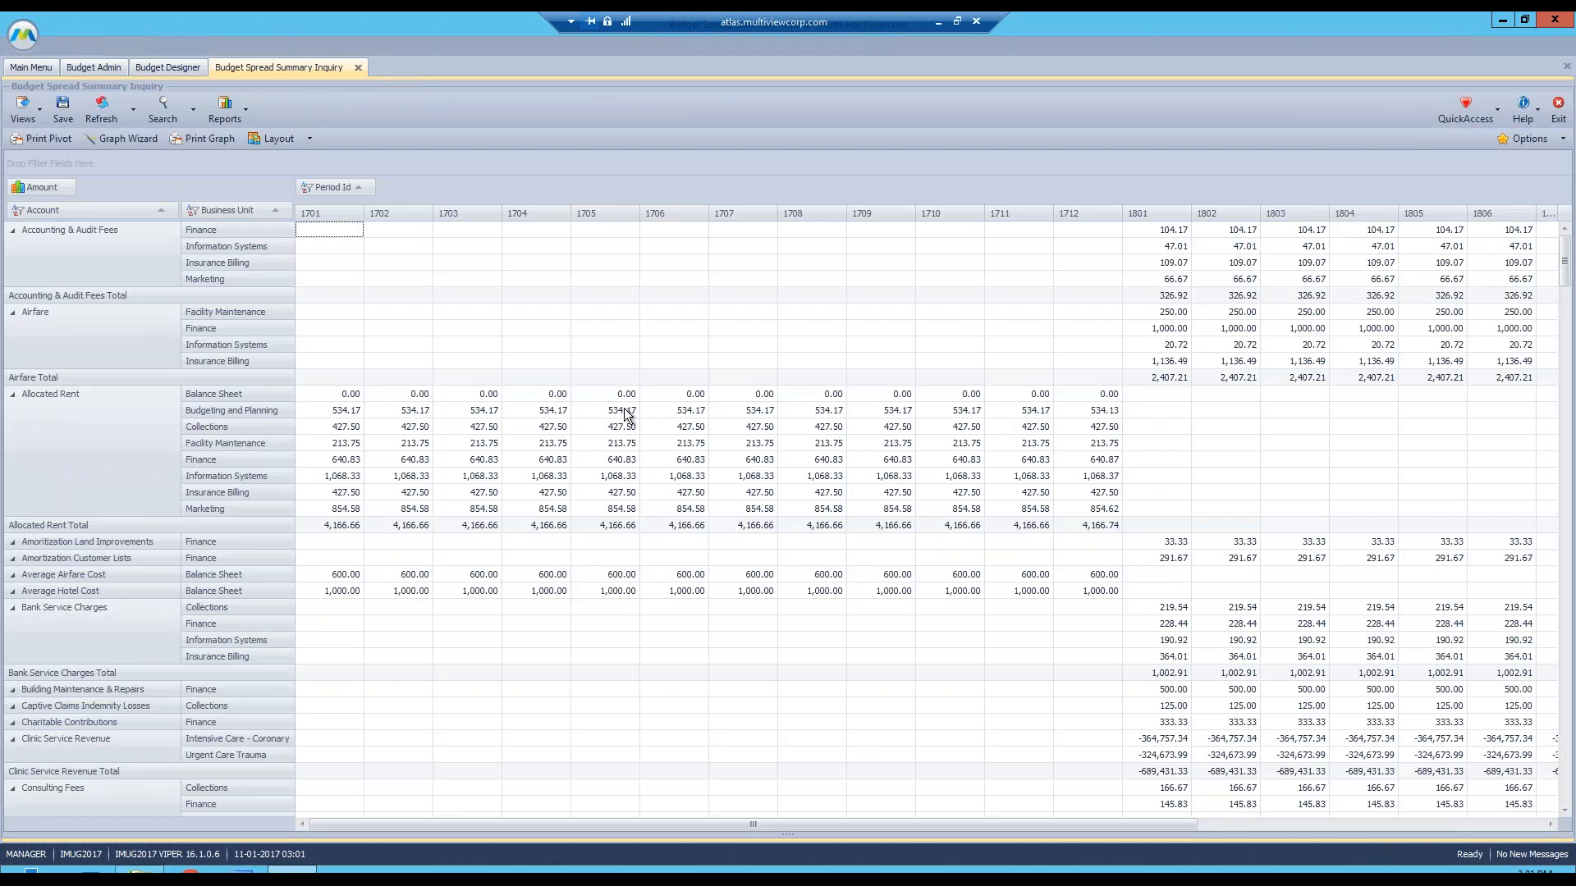
- Examine the spread of account amounts by business unit and period, including Consulting Fees and the Clinic Service Revenue total
scroll(572, 412, down, 2)
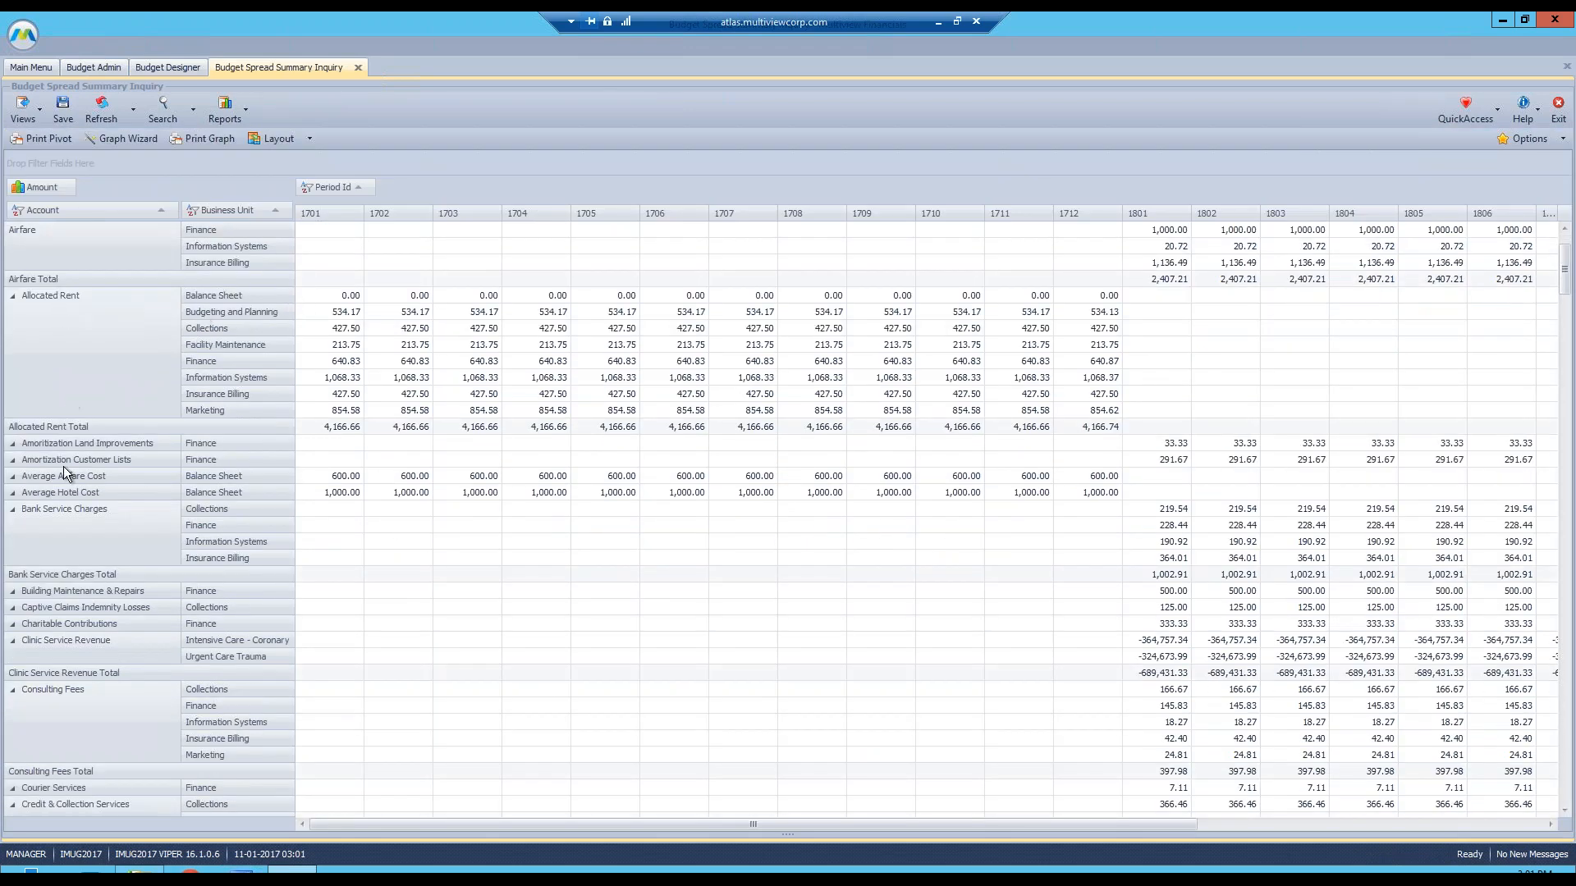
scroll(135, 489, down, 2)
click(72, 602)
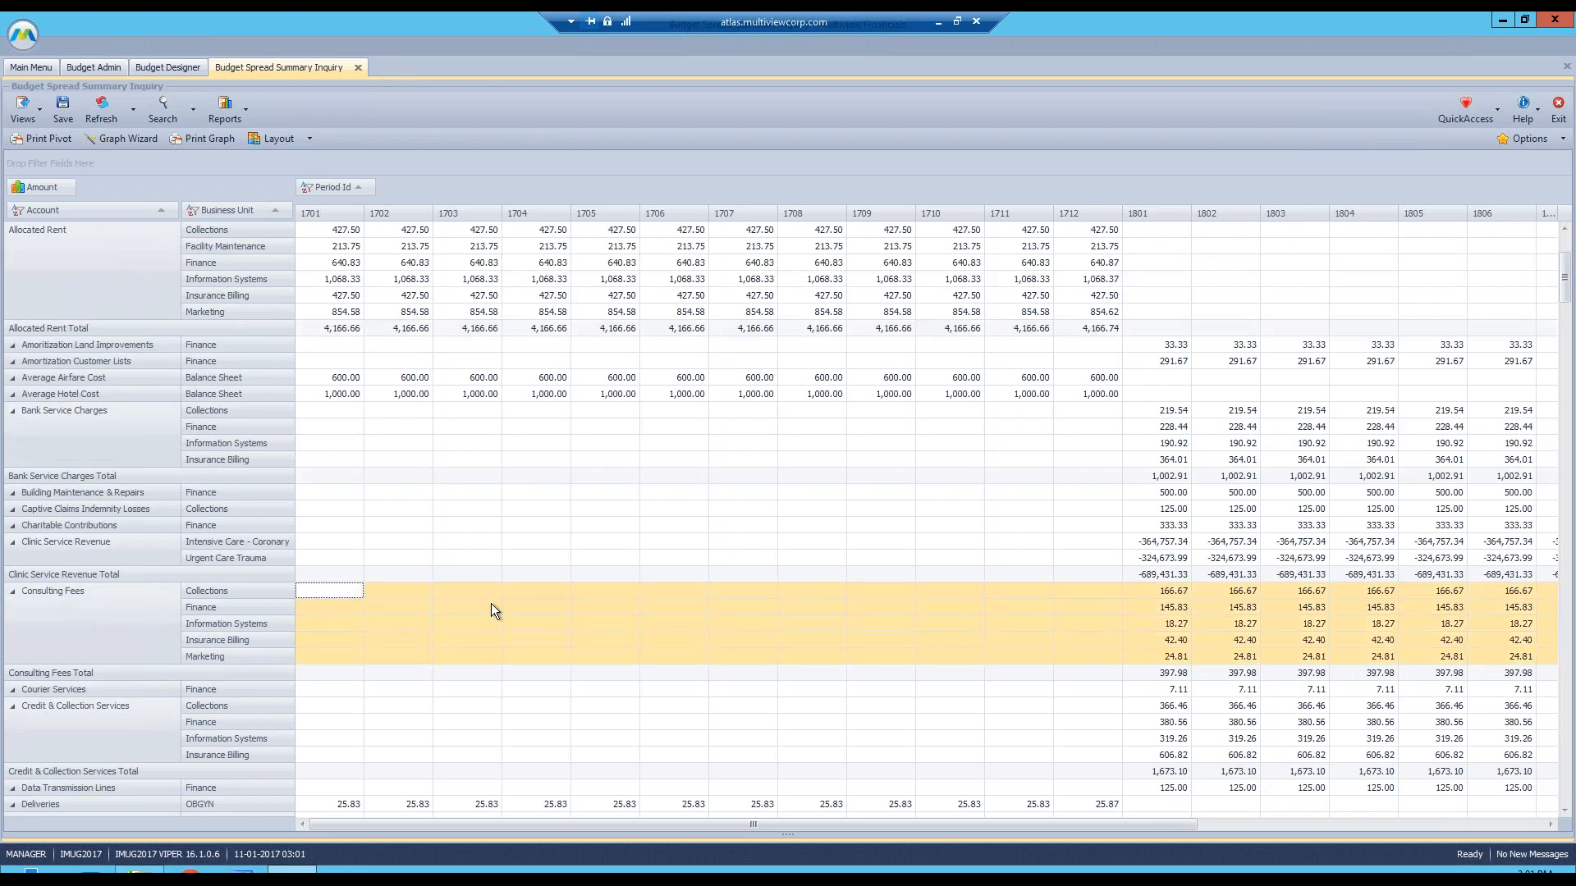
click(1174, 579)
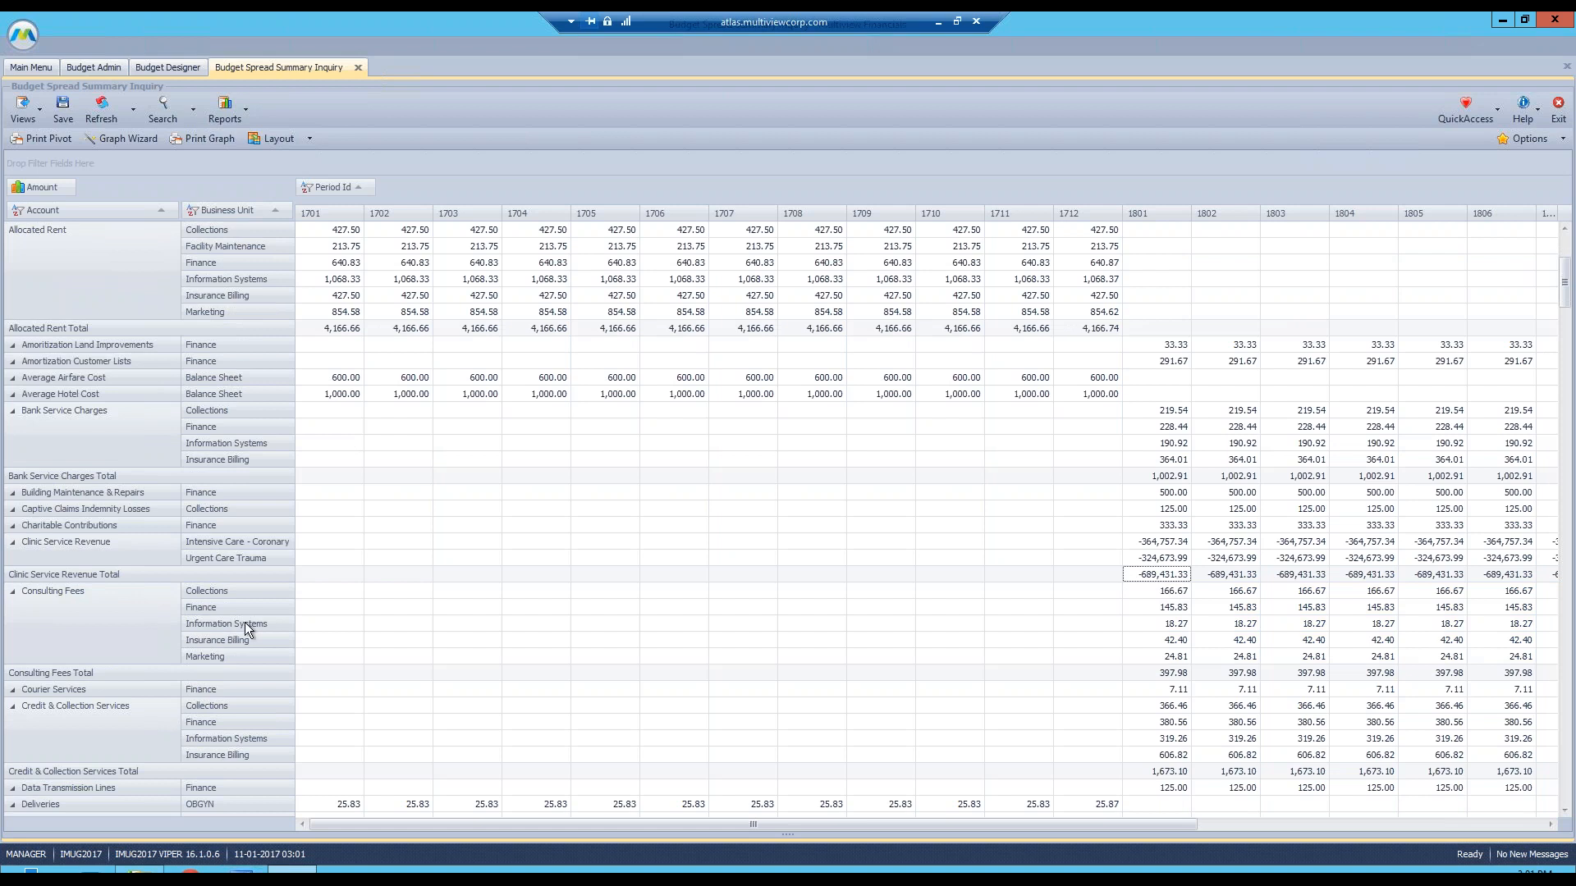
scroll(244, 622, down, 1)
- Drill down from the OBGYN Deliveries amount for period 1701 to its source workbook, Revenue Statistics OBGYN
click(328, 757)
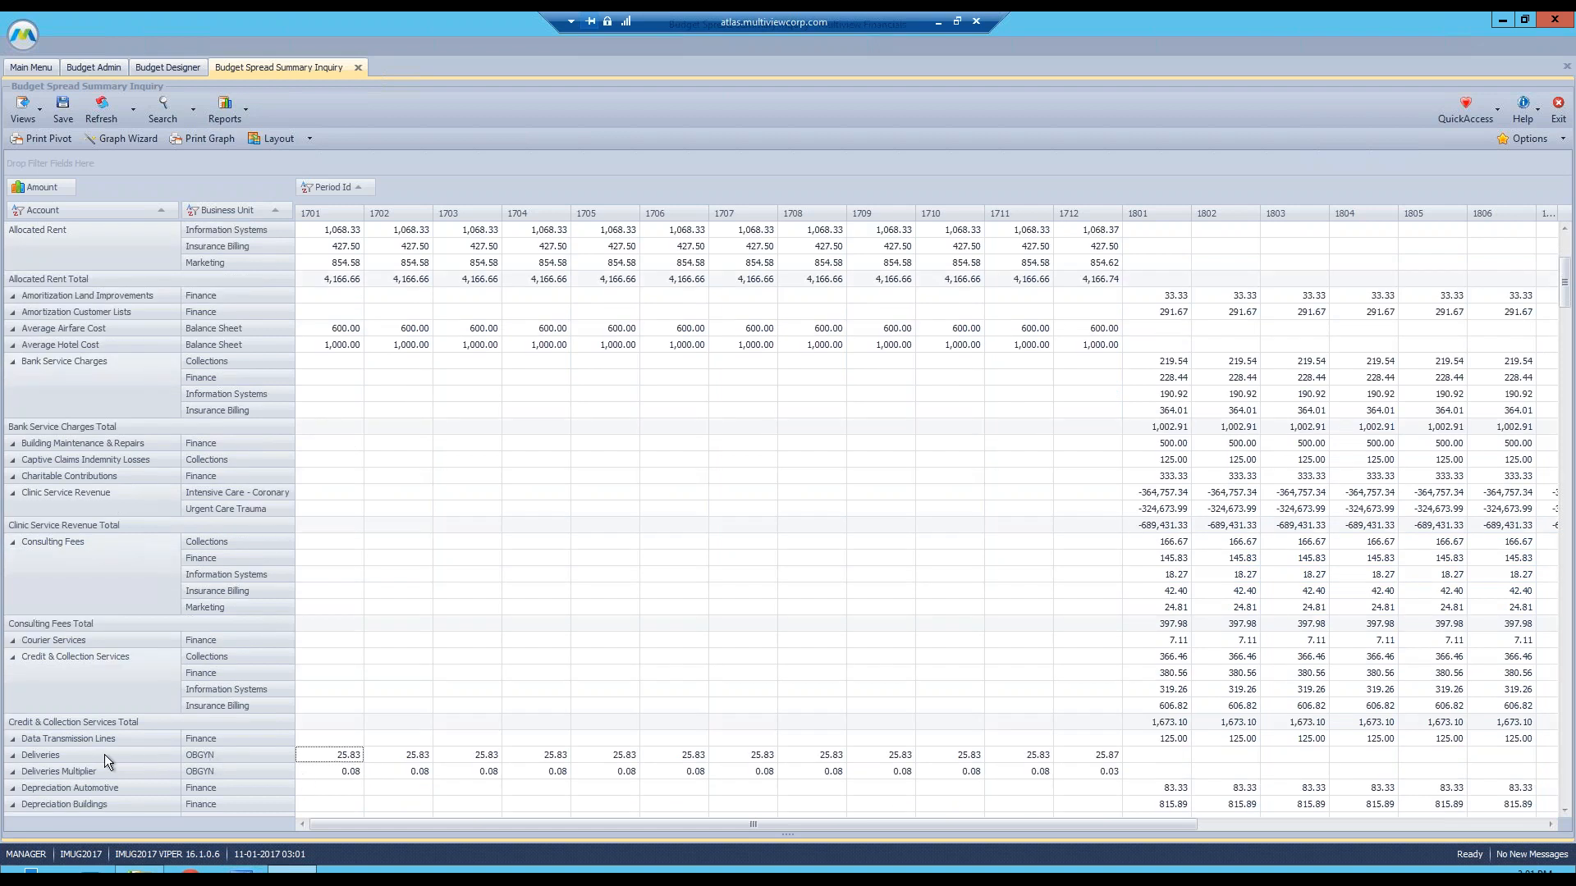
double_click(344, 756)
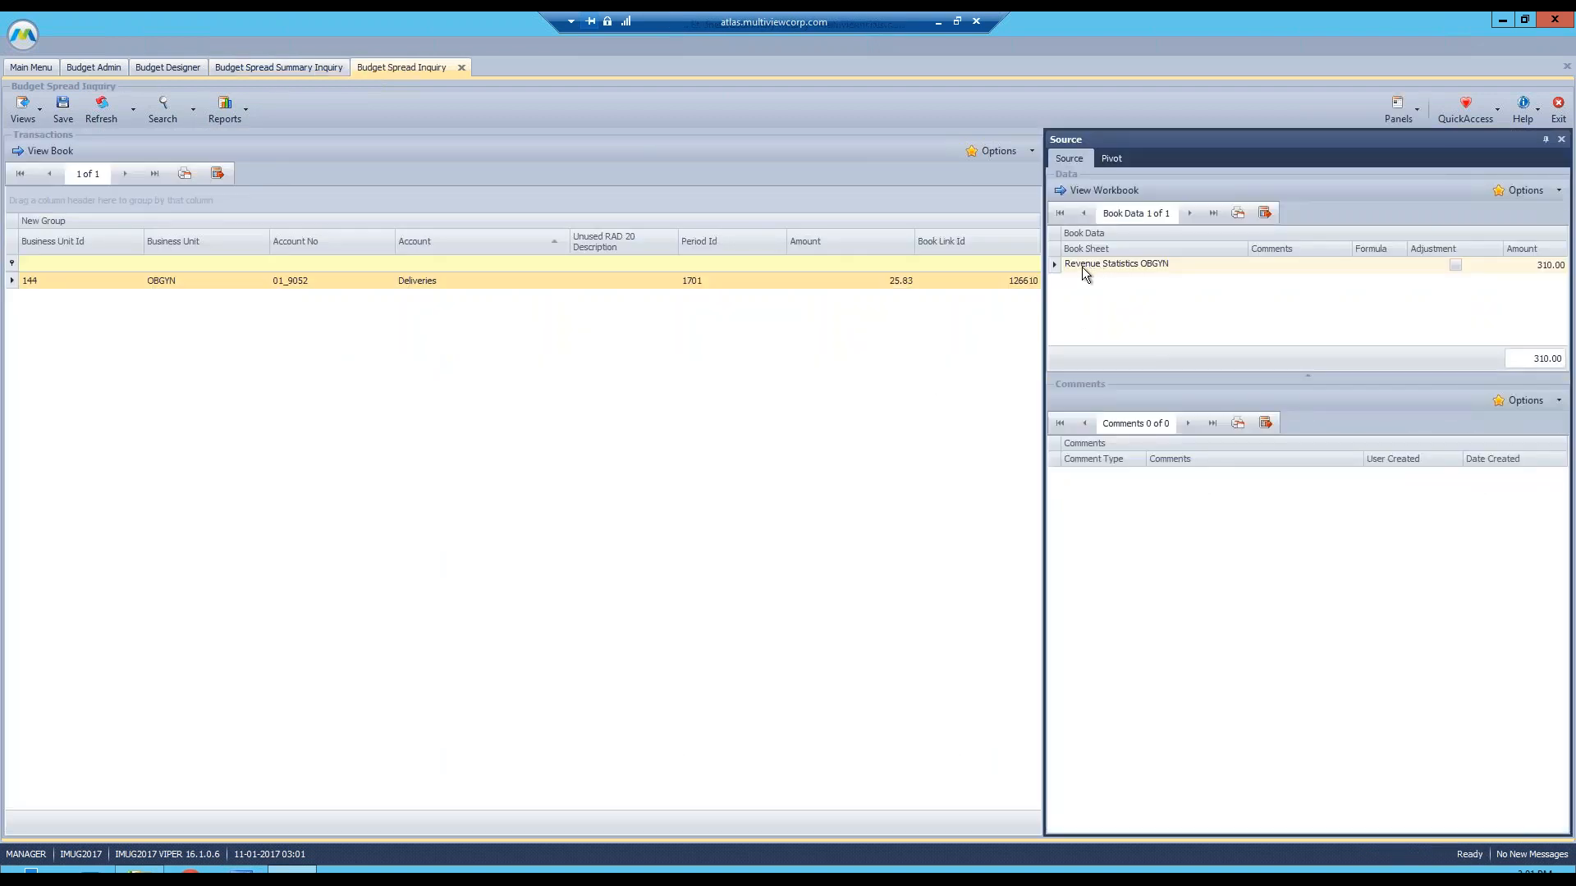
click(1075, 268)
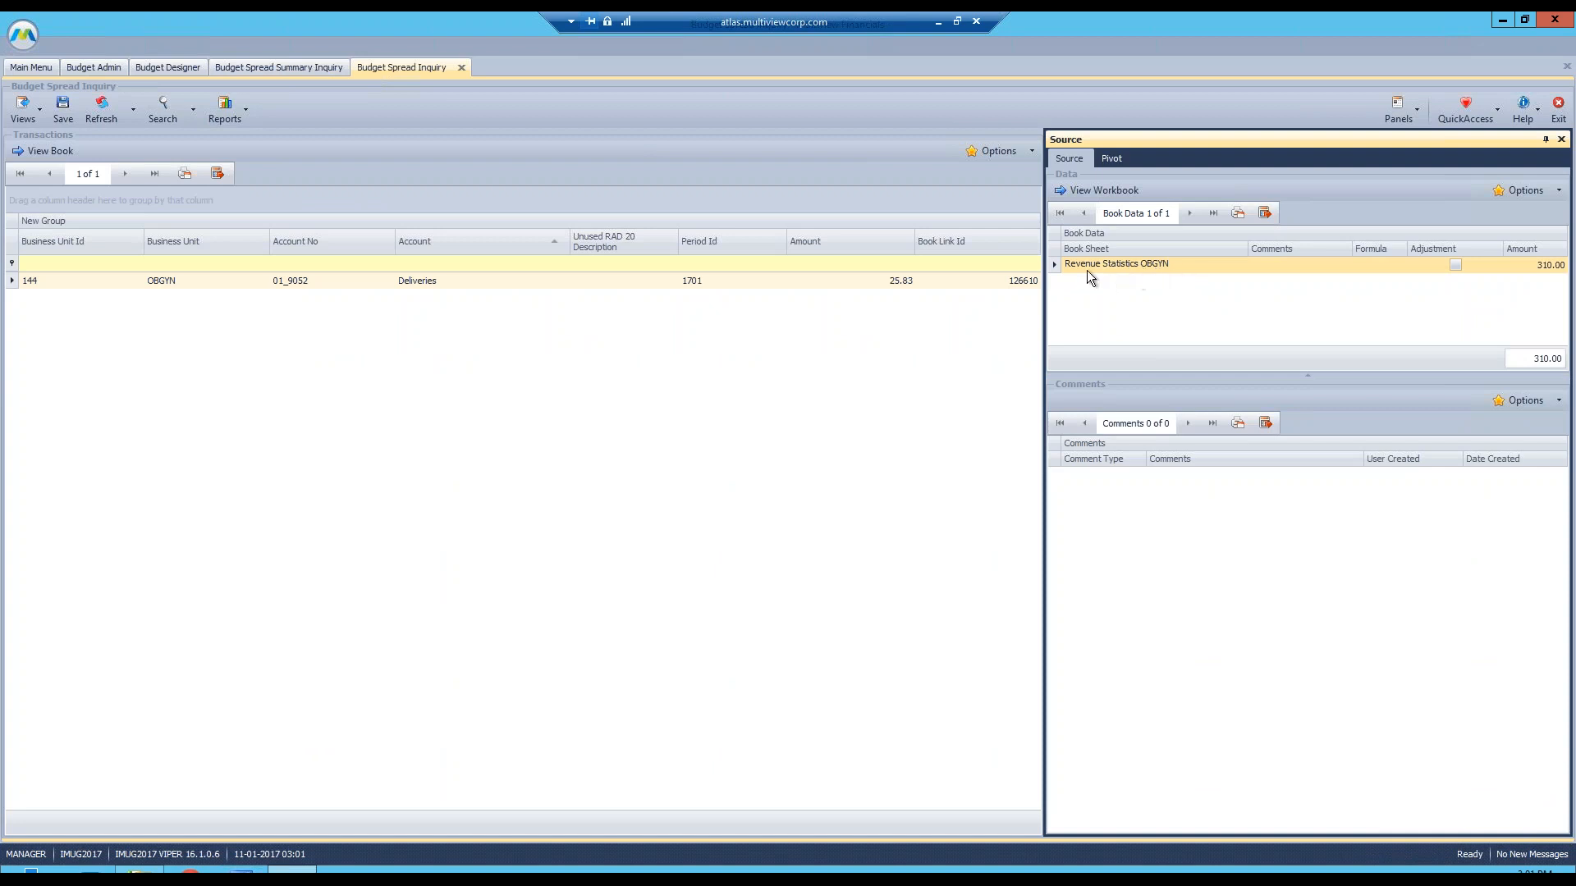
click(1080, 191)
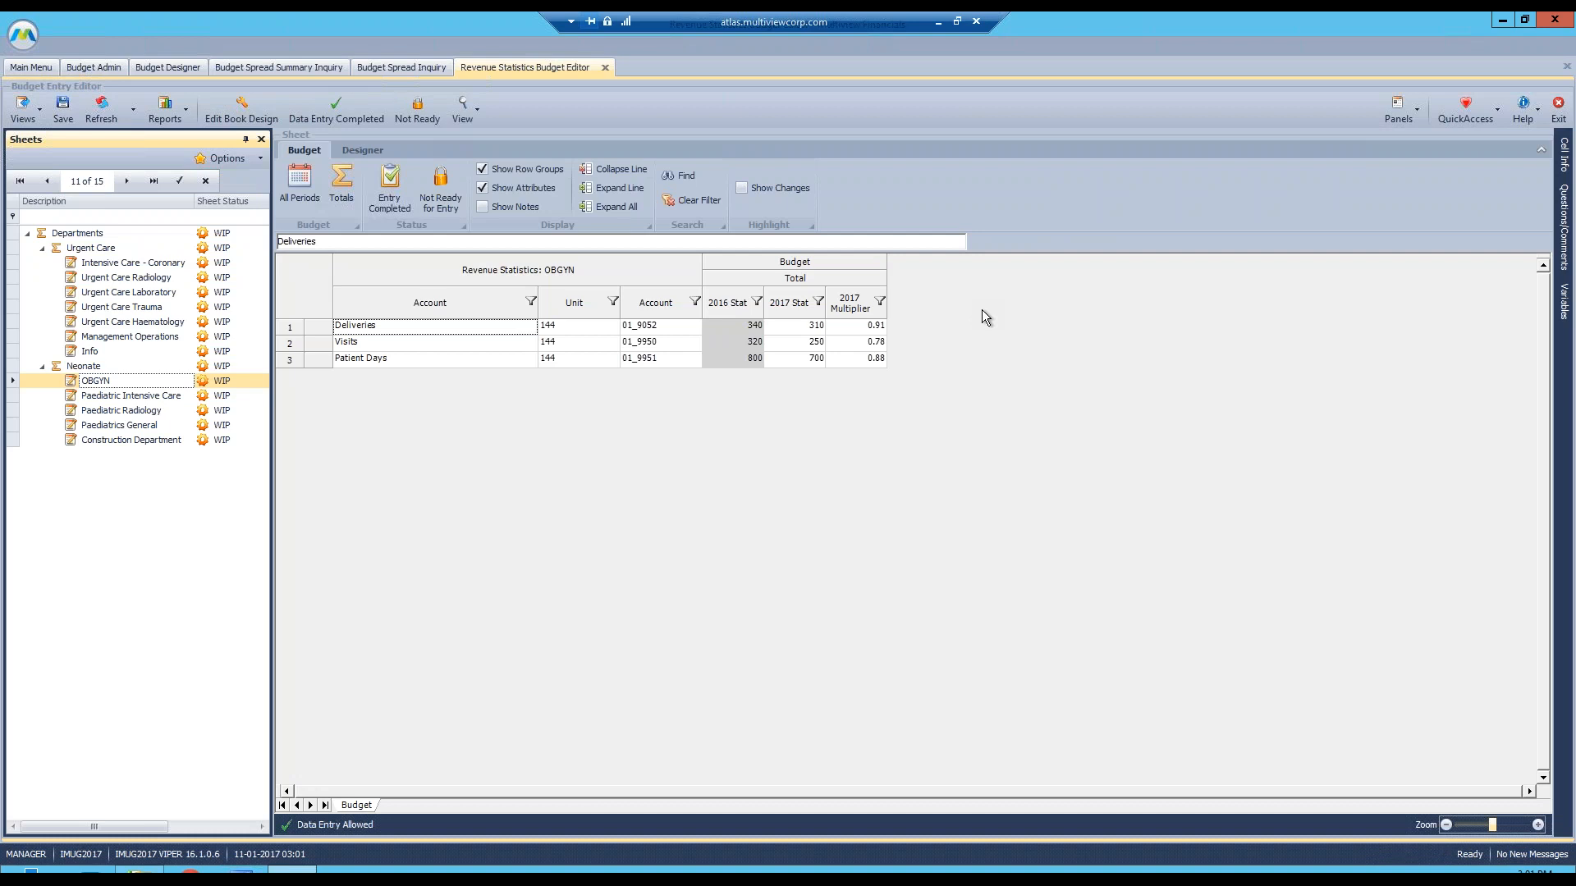
- Inspect the Deliveries row and its 2017 Stat, and close the Revenue Statistics editor and both budget spread inquiries
click(288, 327)
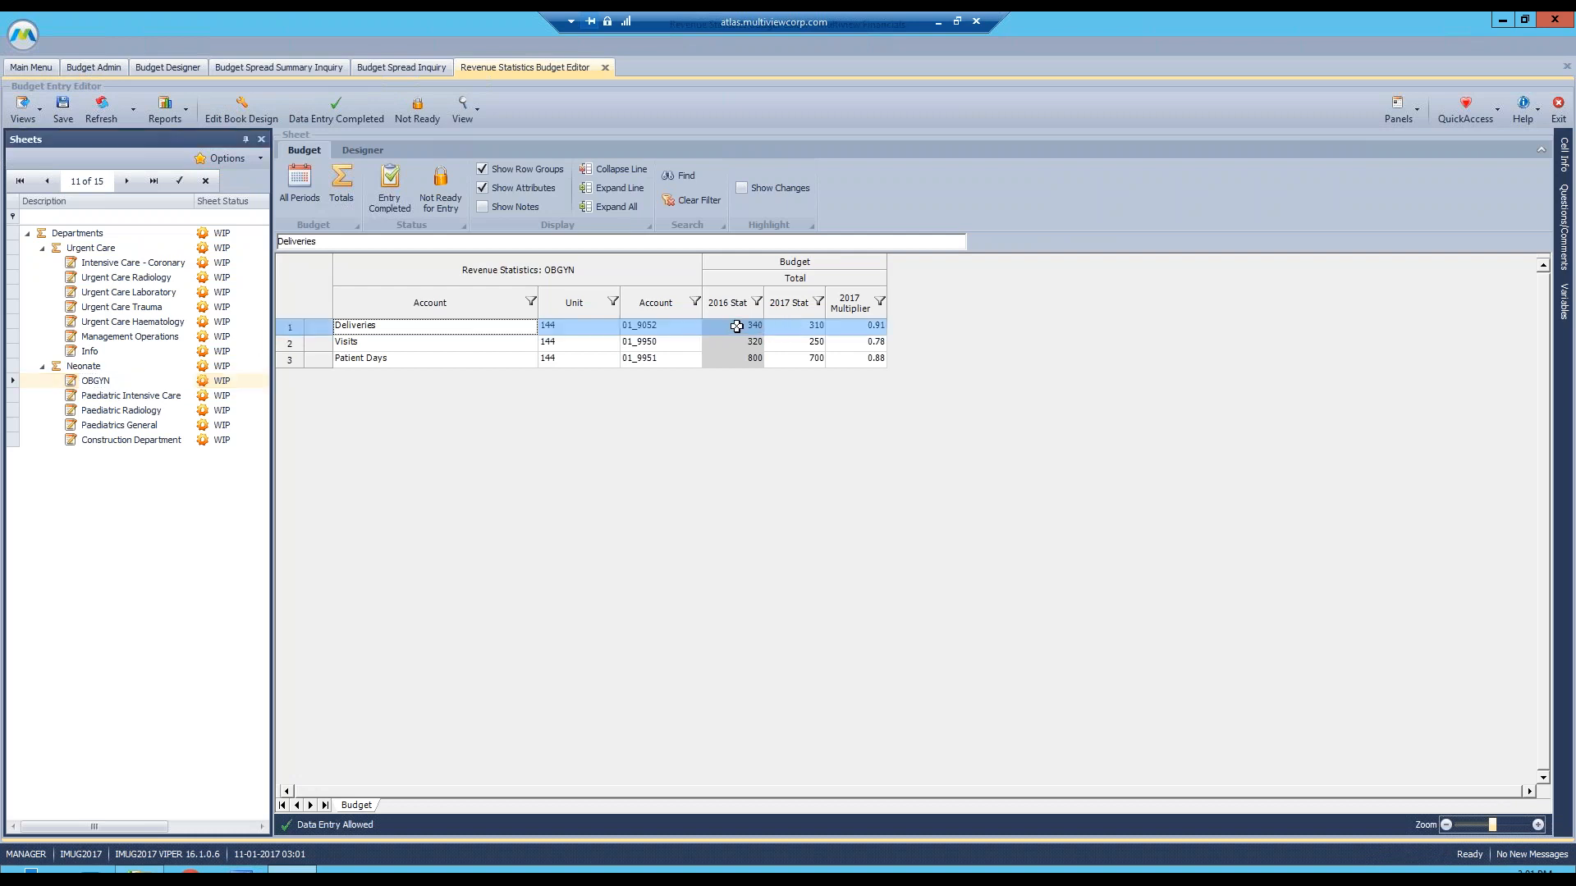
click(792, 327)
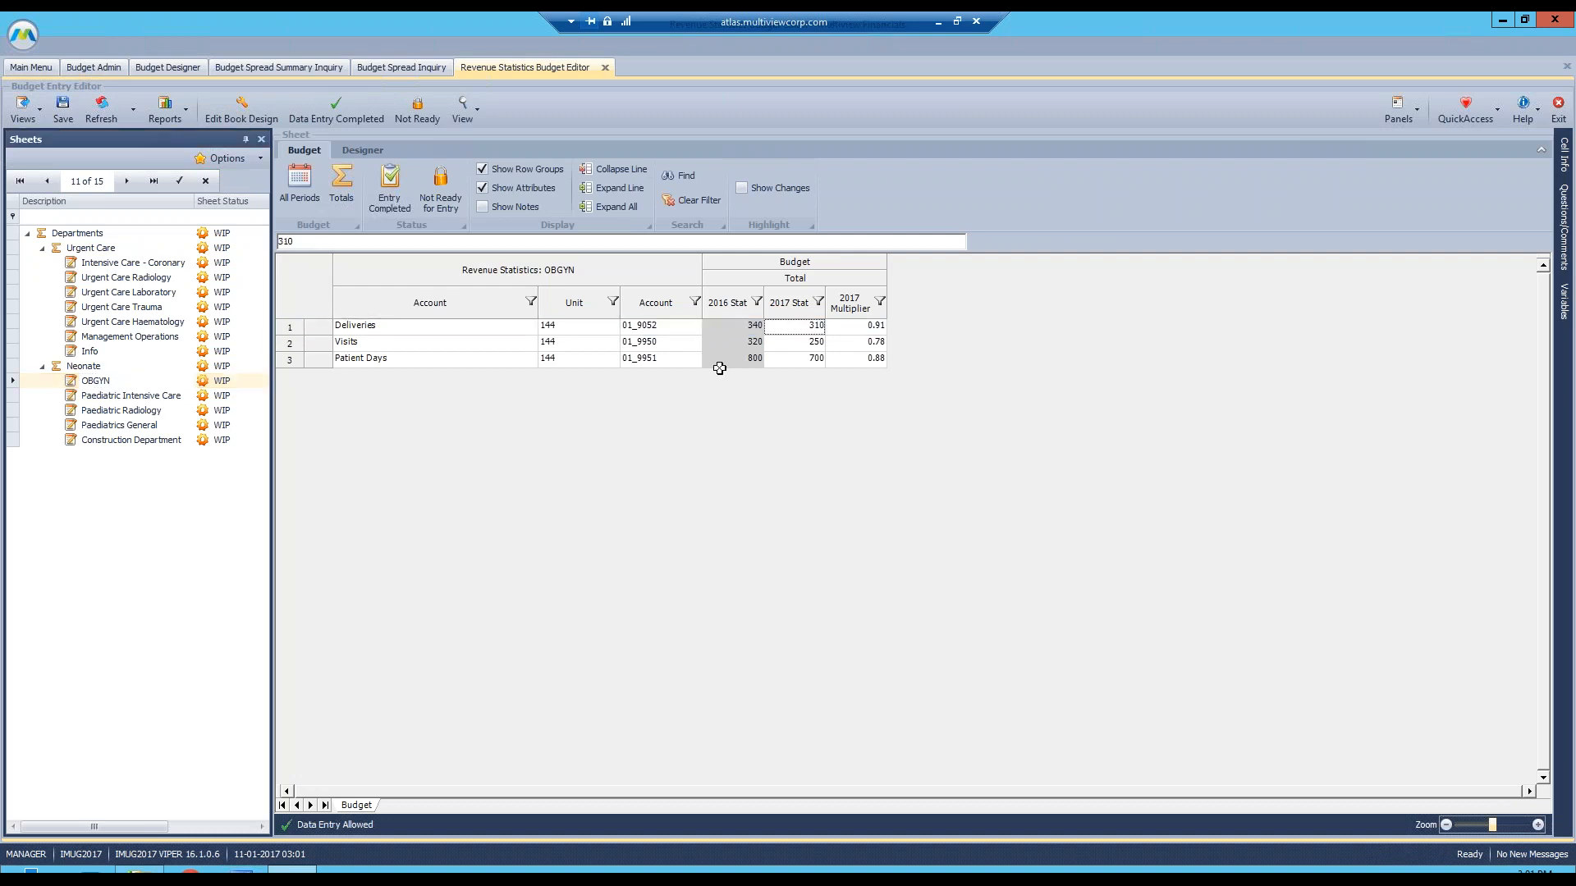
click(603, 67)
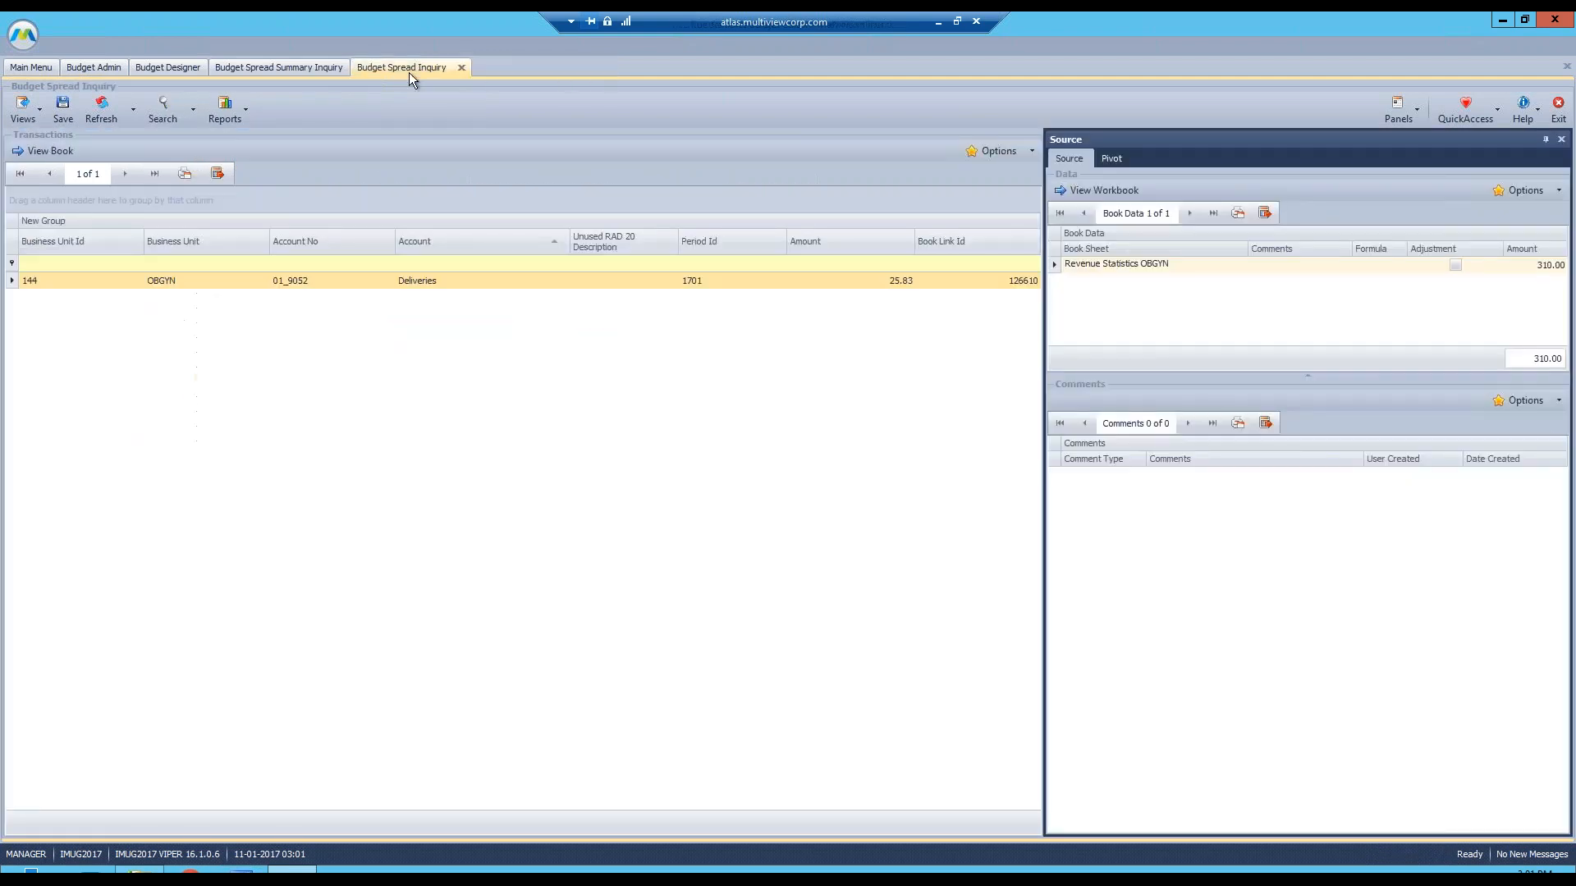
click(461, 68)
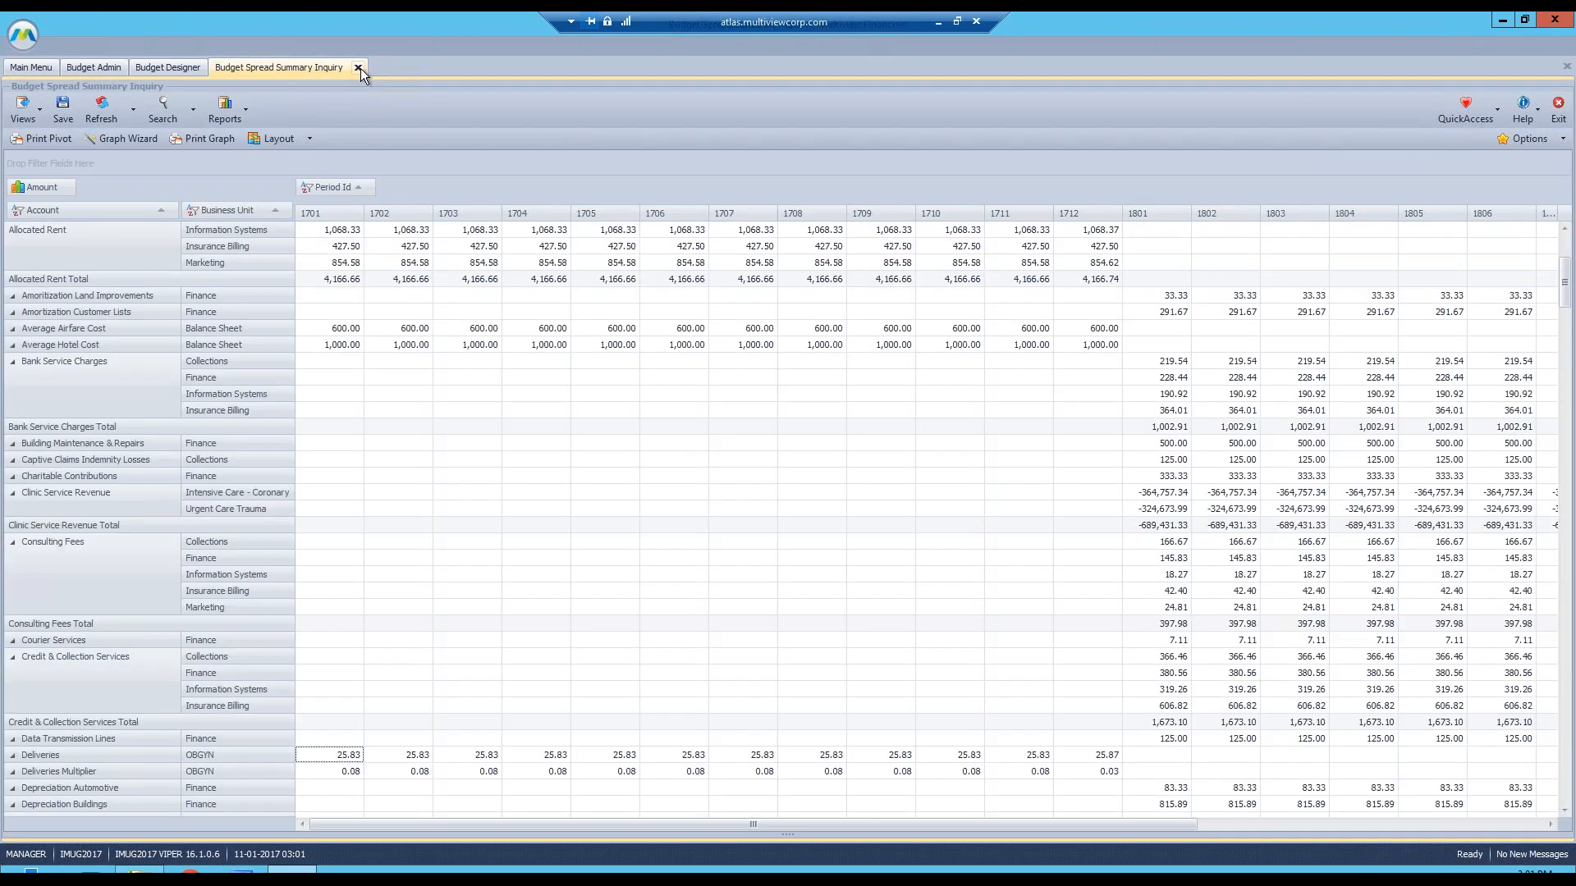
click(355, 67)
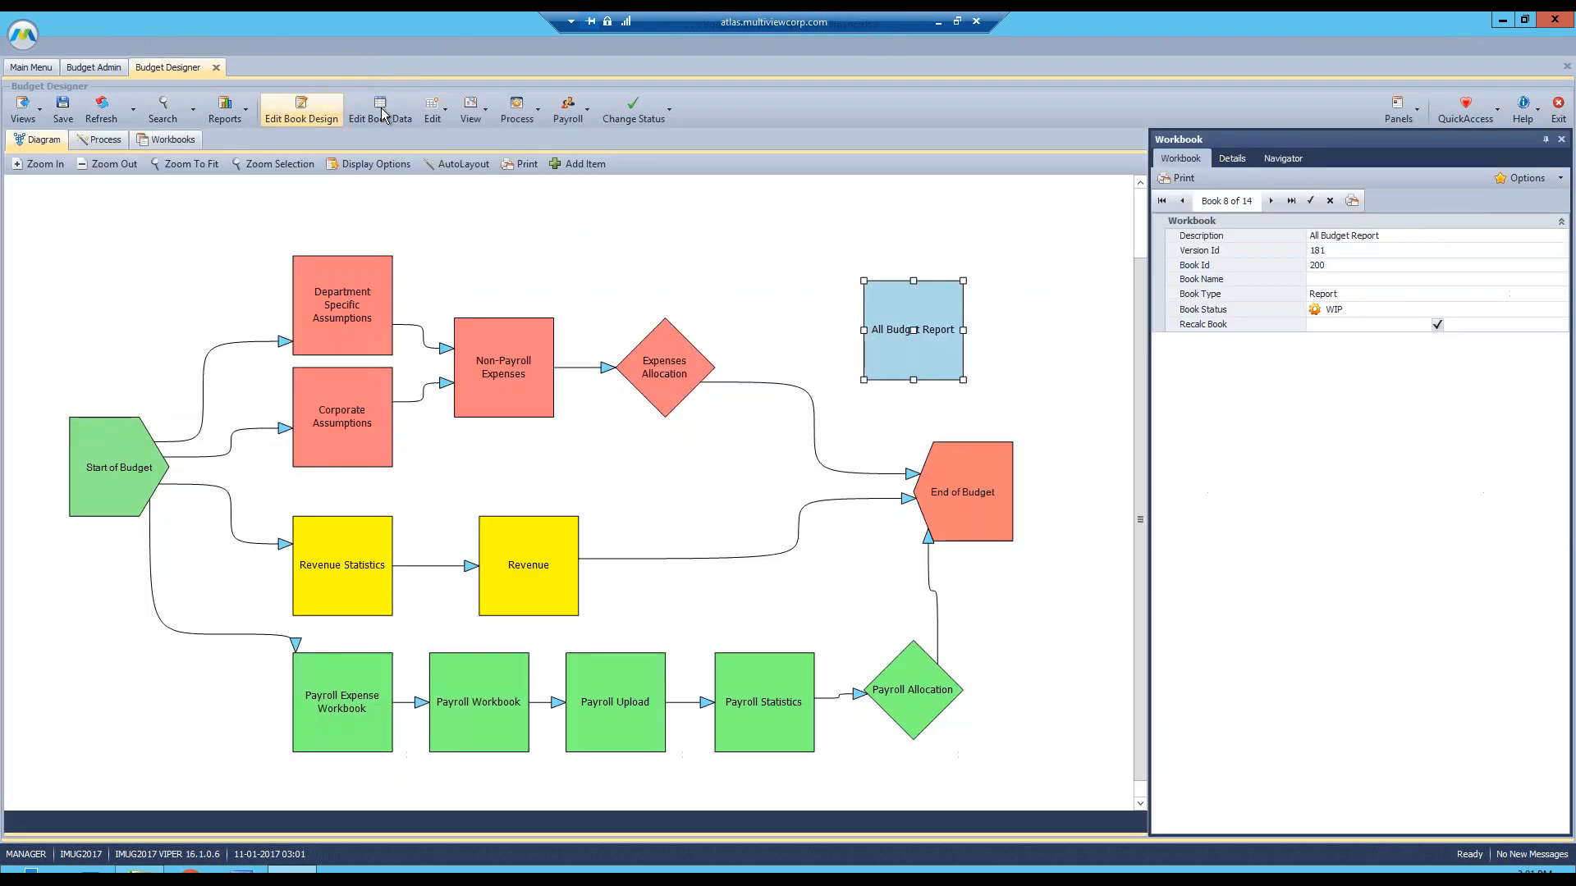
- Open the process status diagram for the budget and zoom in on the nodes surrounding the central Budget node
click(472, 120)
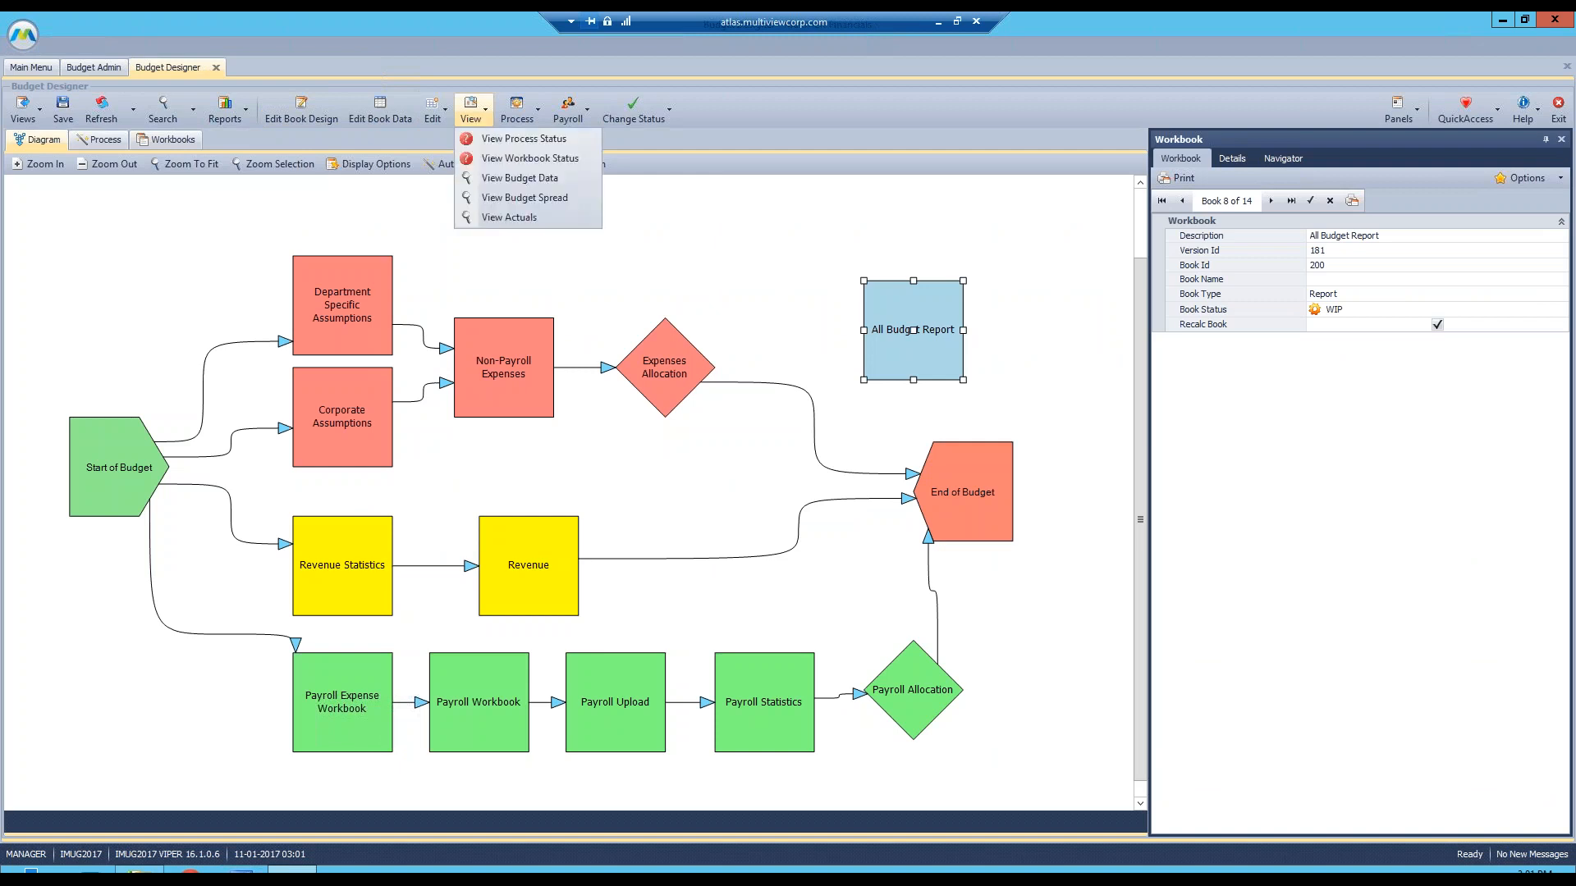
click(495, 141)
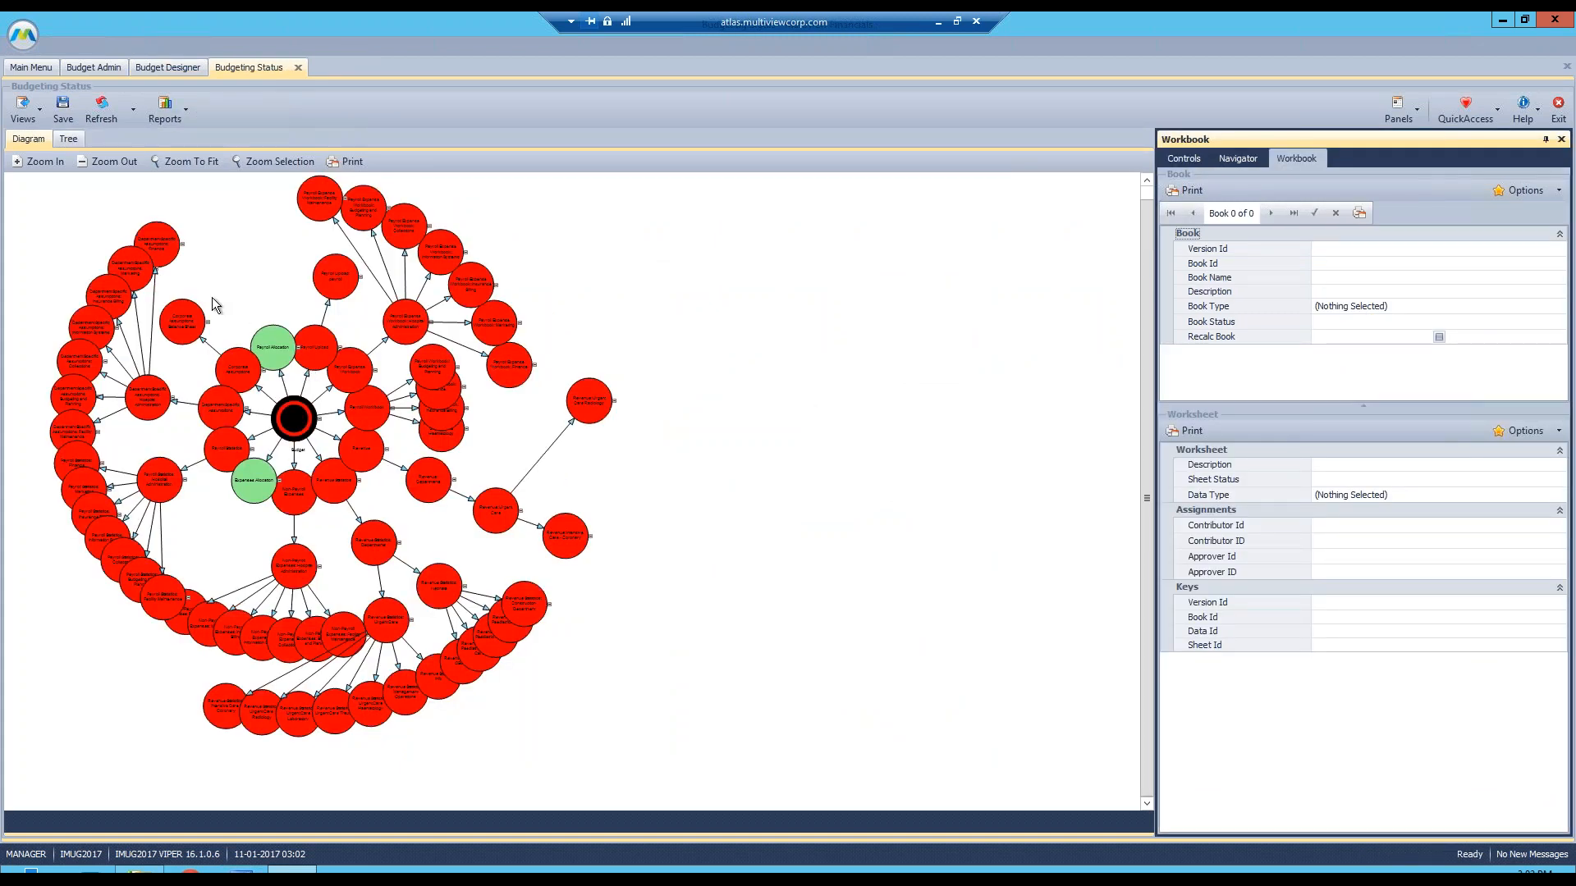
drag(205, 288, 384, 551)
click(268, 160)
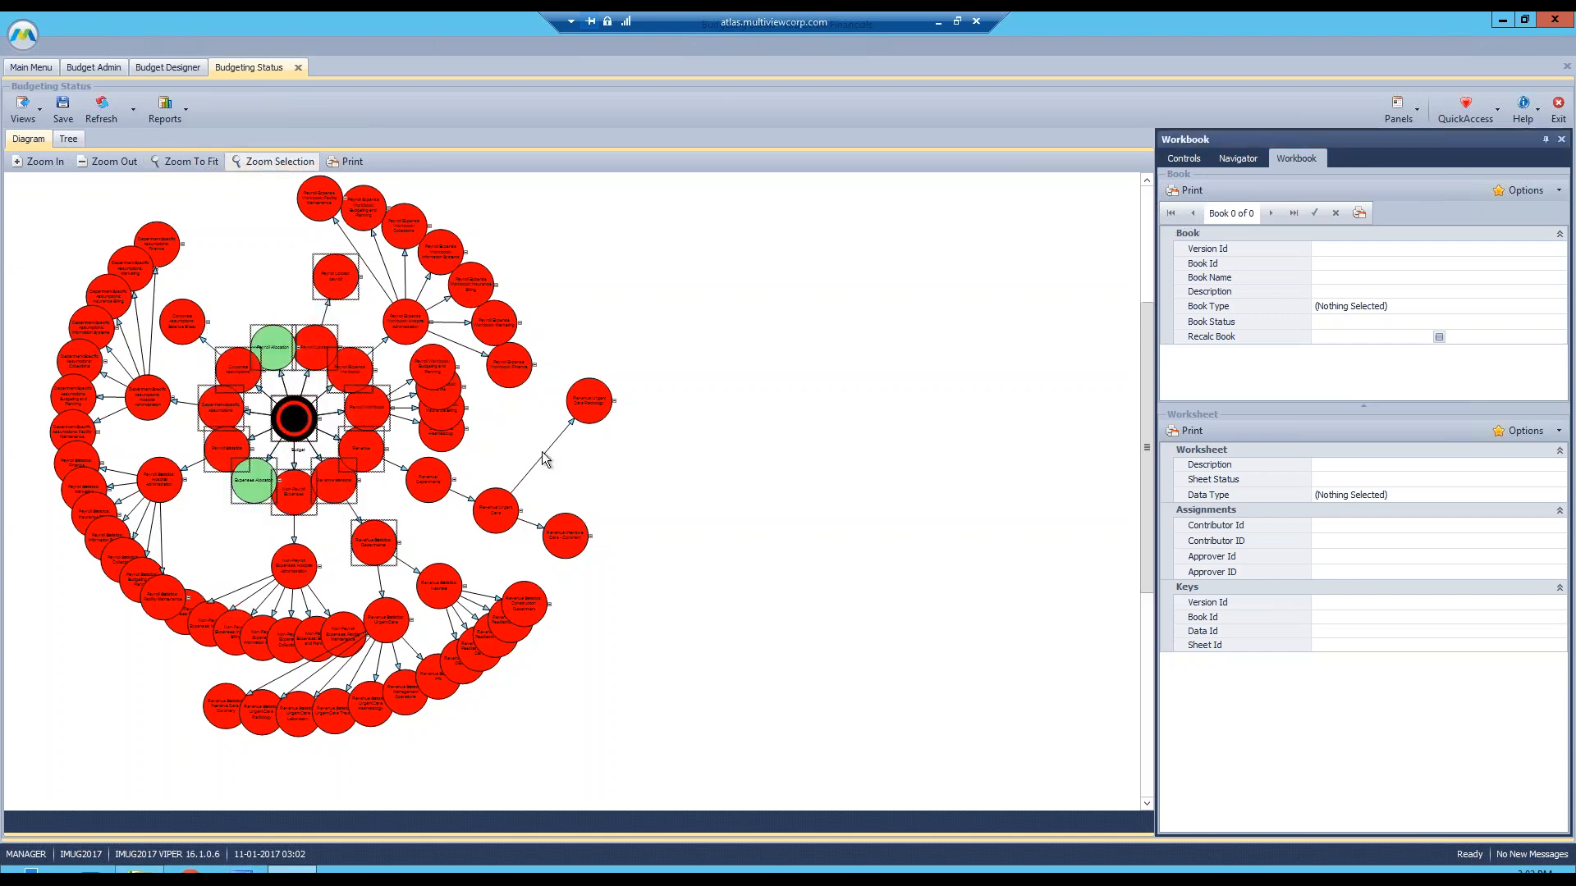
- Trace the Revenue branch through Departments and Urgent Care to Intensive Care - Coronary, showing each node's workbook and worksheet details
drag(716, 803, 466, 800)
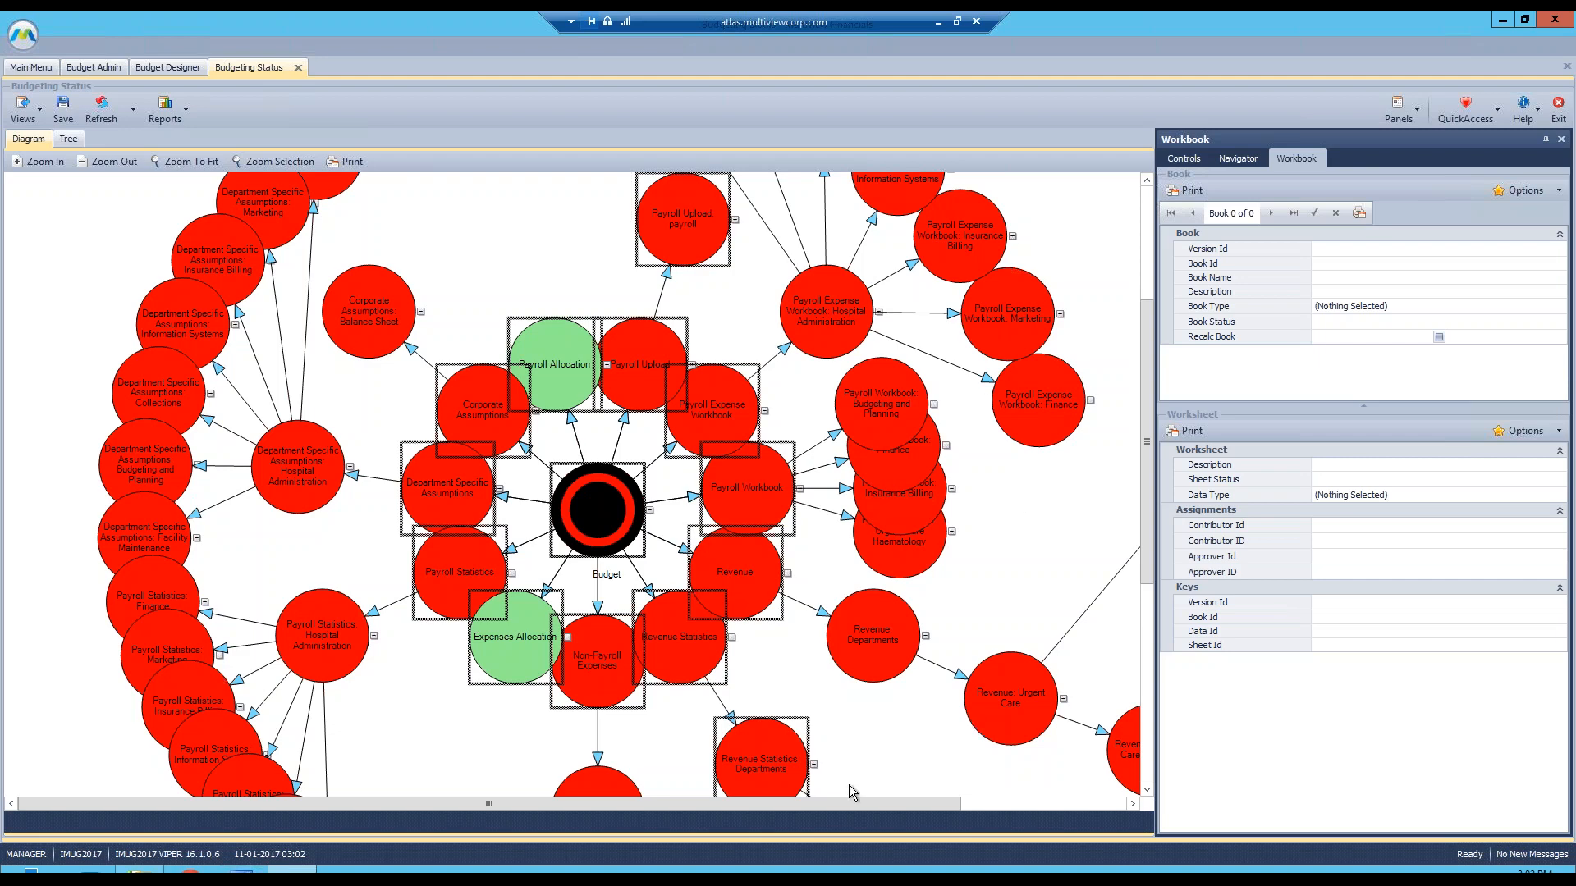
drag(870, 804, 1013, 808)
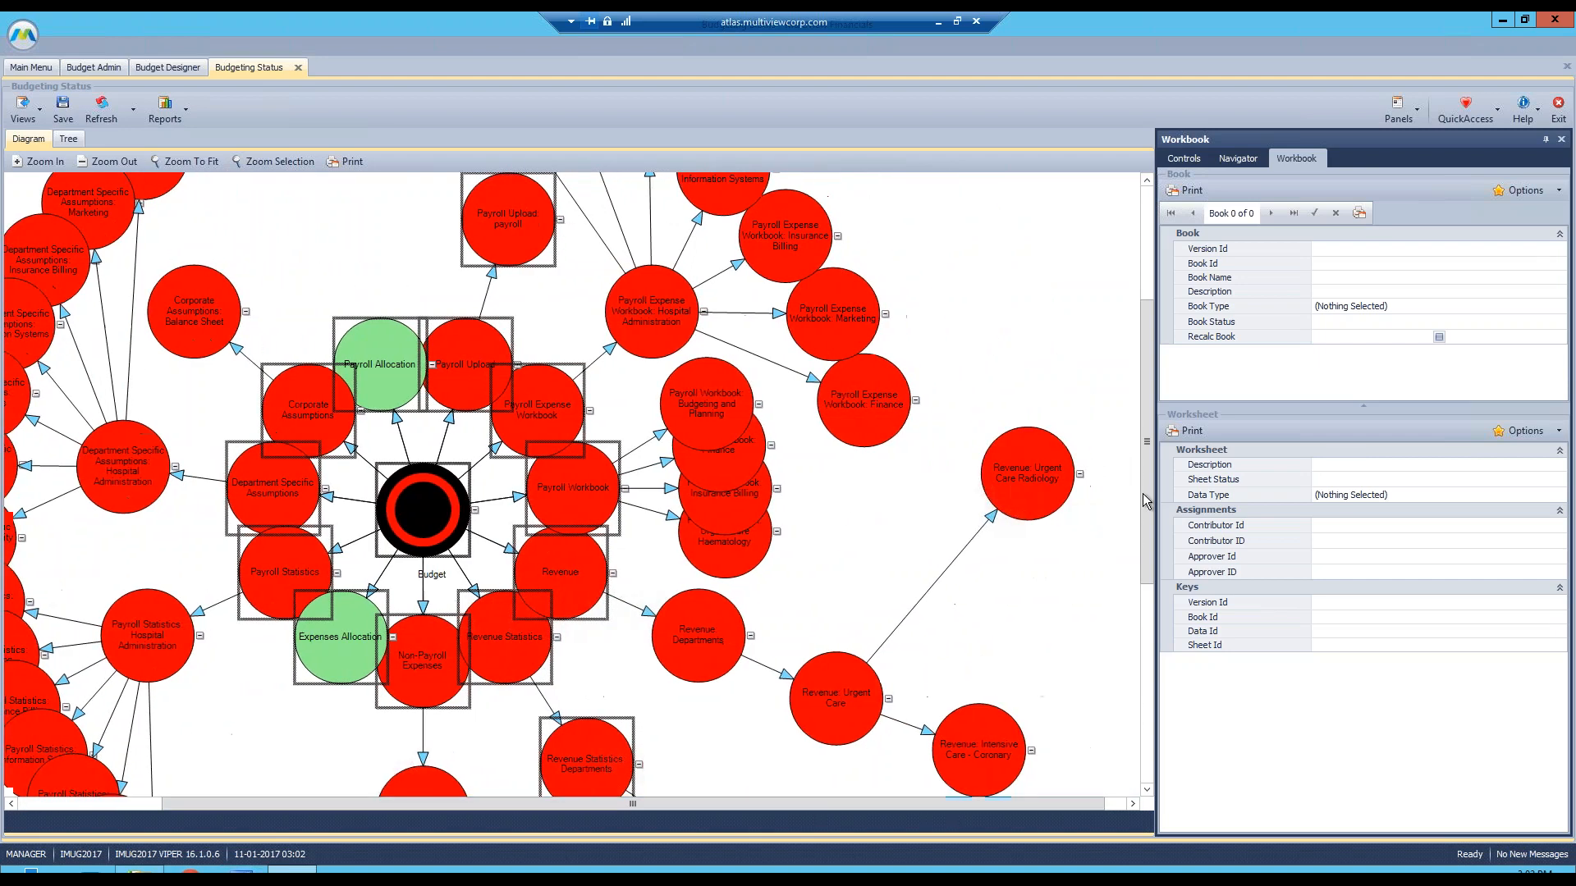
scroll(1152, 566, down, 3)
click(574, 406)
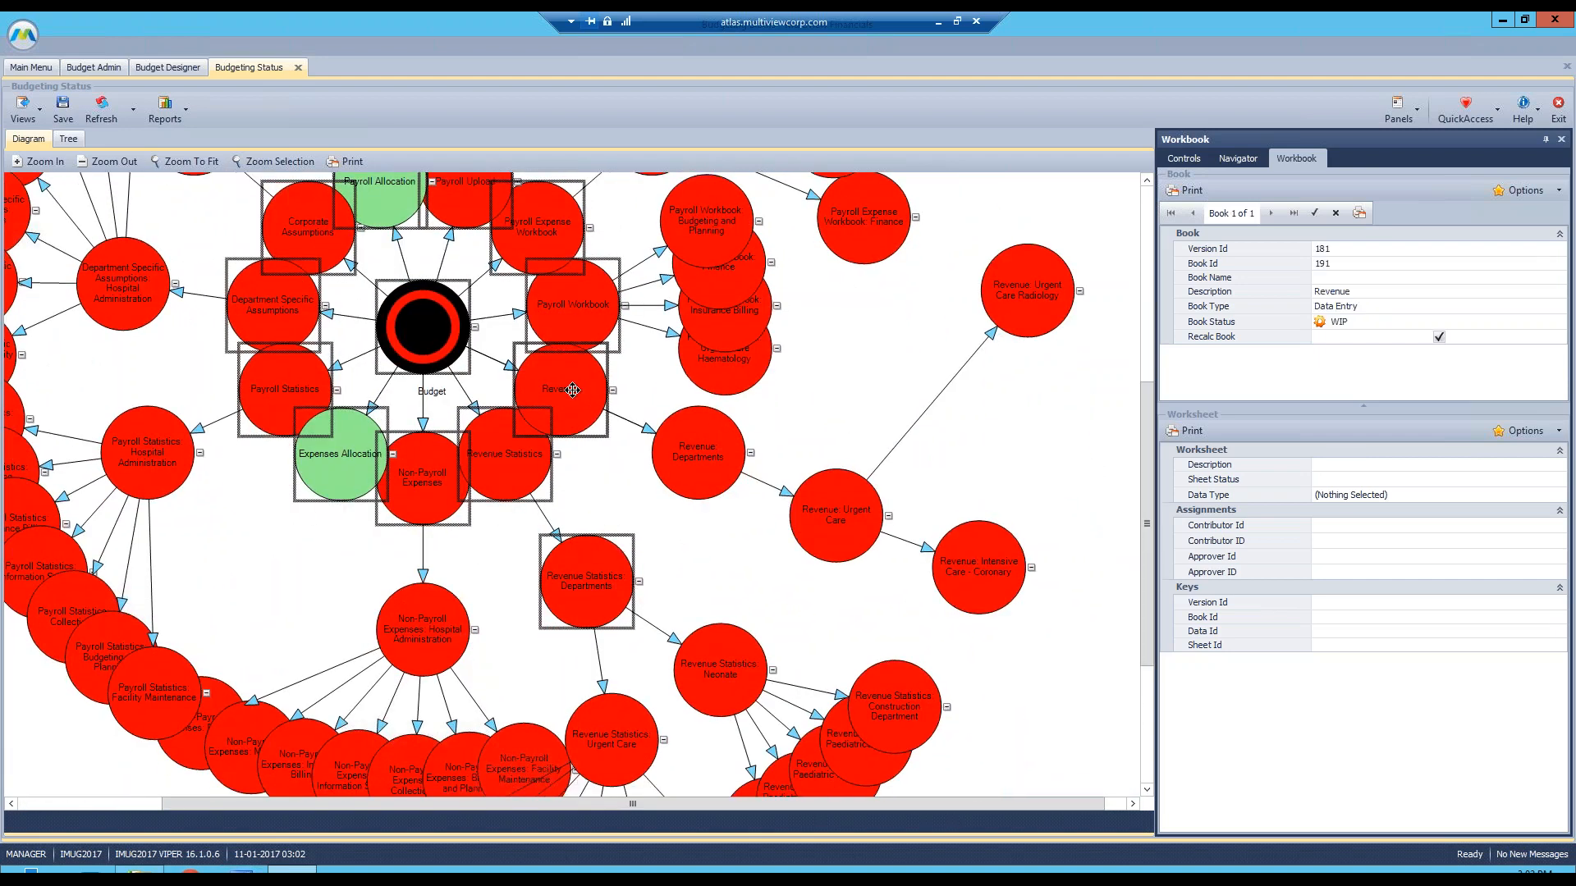
click(701, 471)
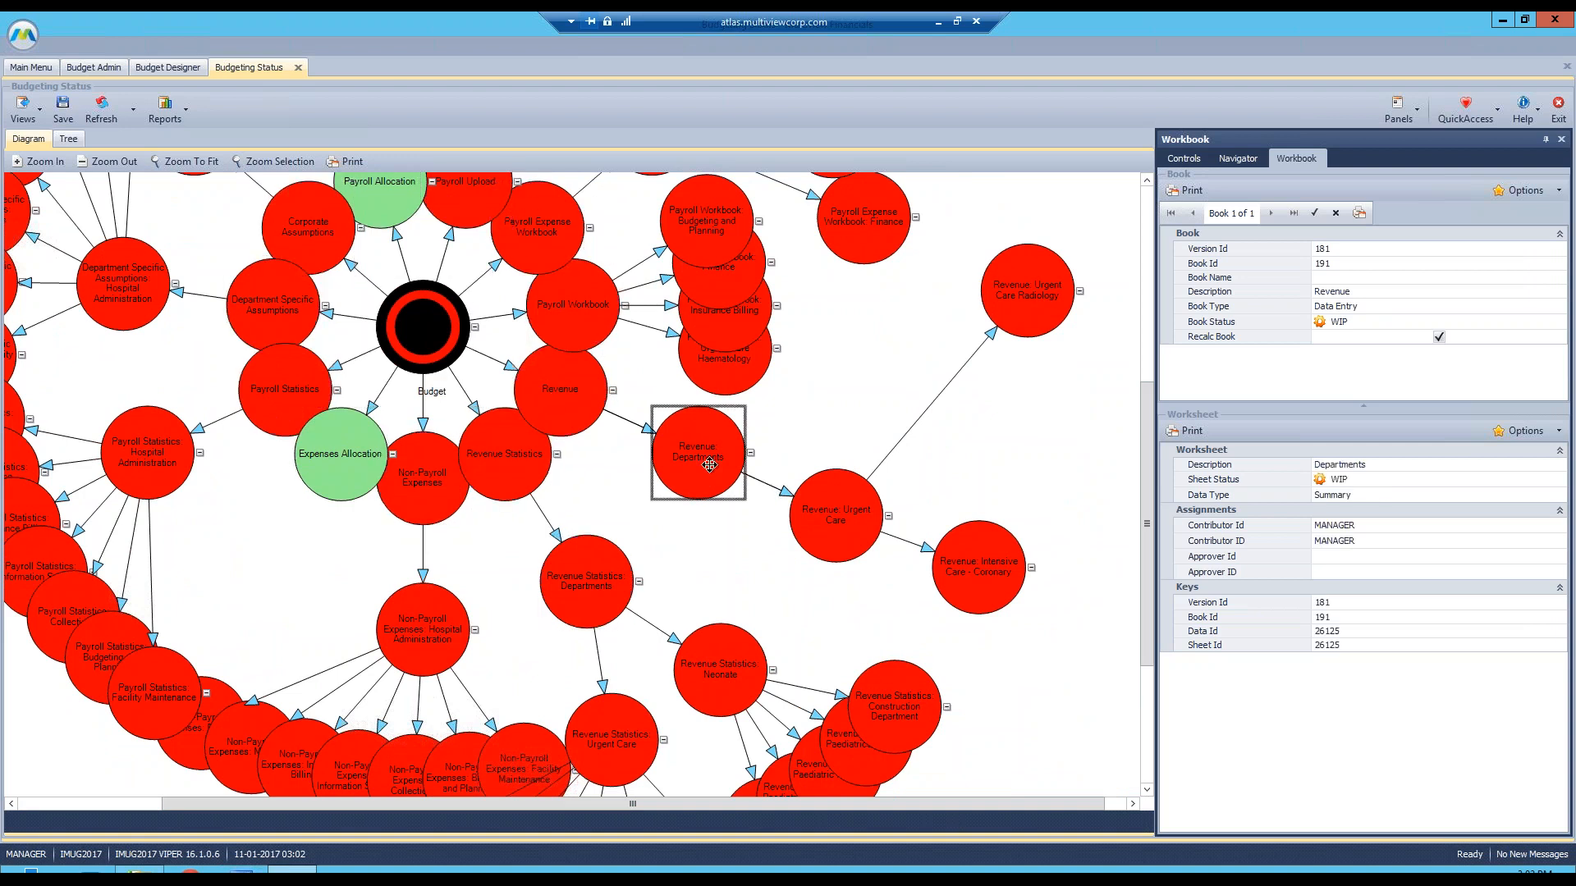
click(843, 528)
click(975, 579)
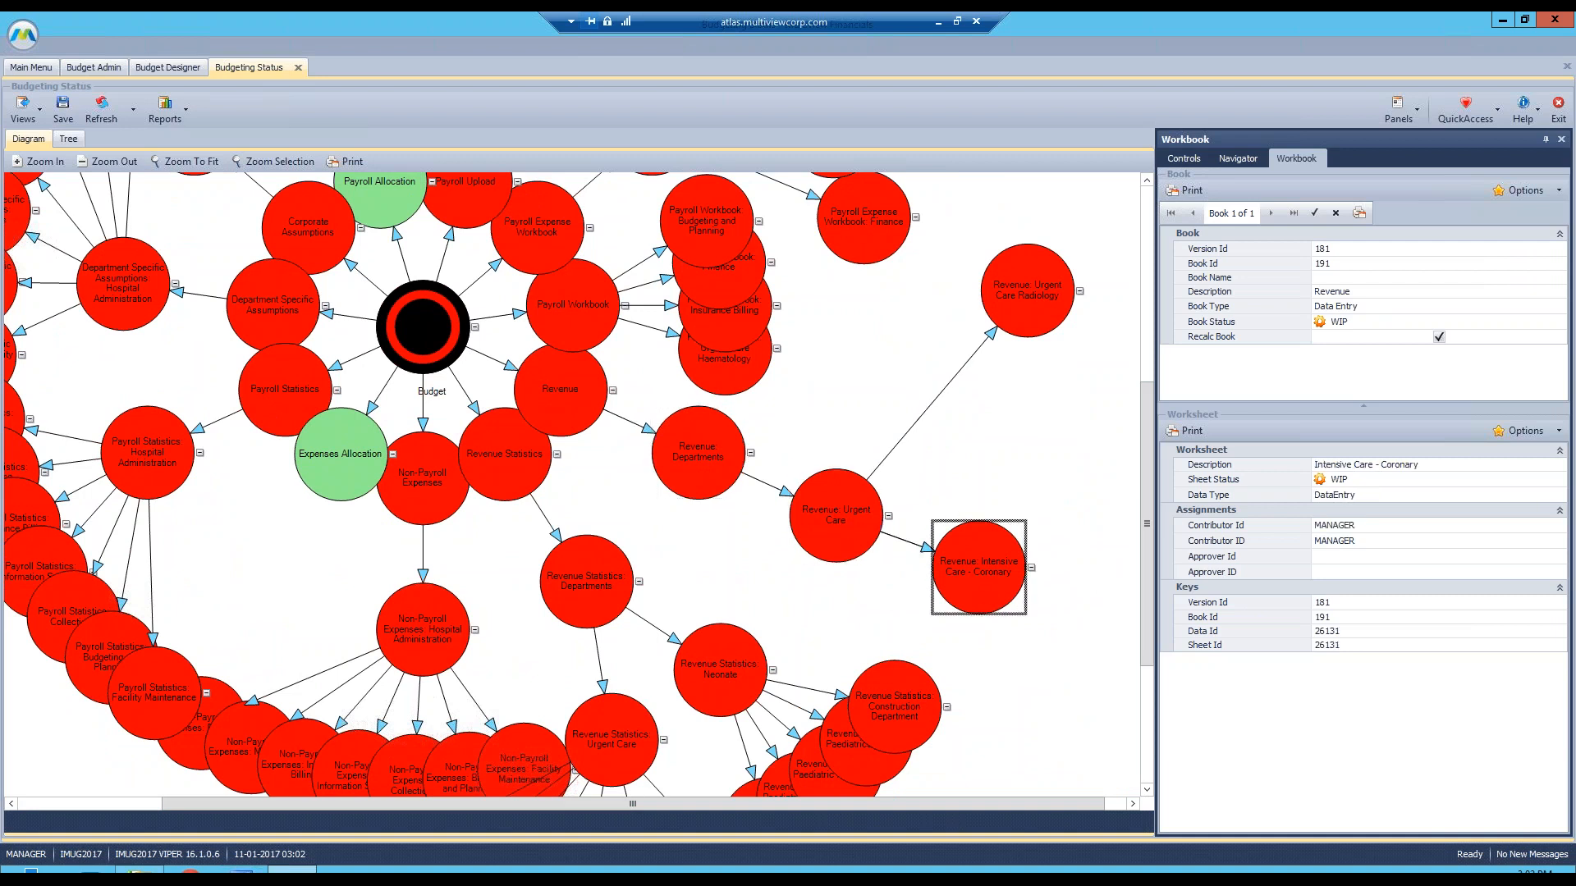
- Open the Revenue workbook's Intensive Care - Coronary worksheet, set its status to Approved, and refresh the budgeting status diagram after closing the editor
double_click(991, 576)
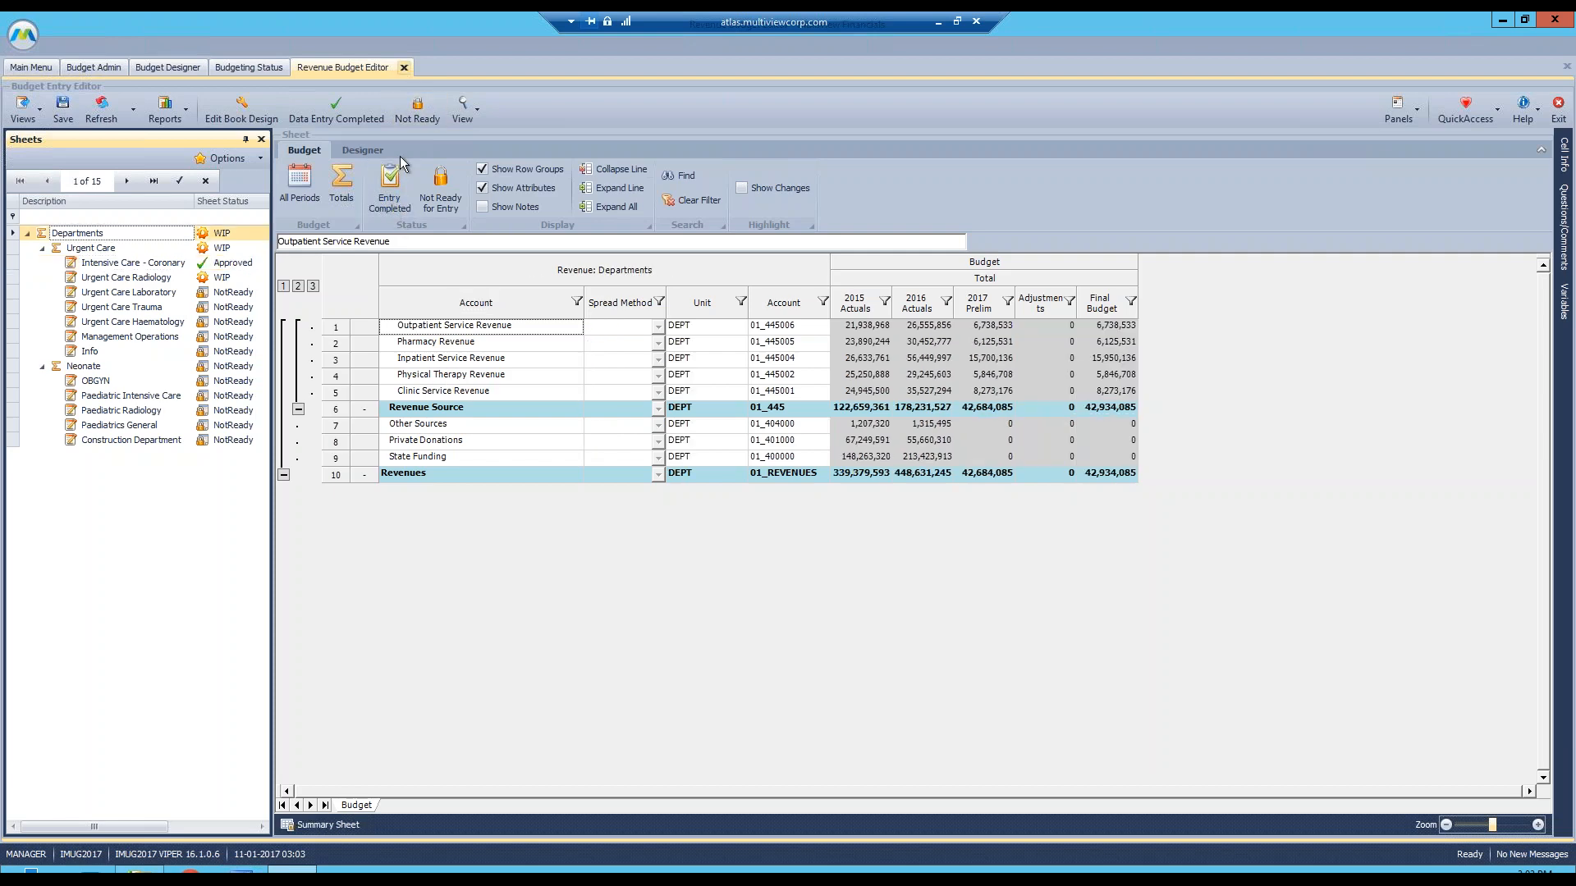
click(403, 68)
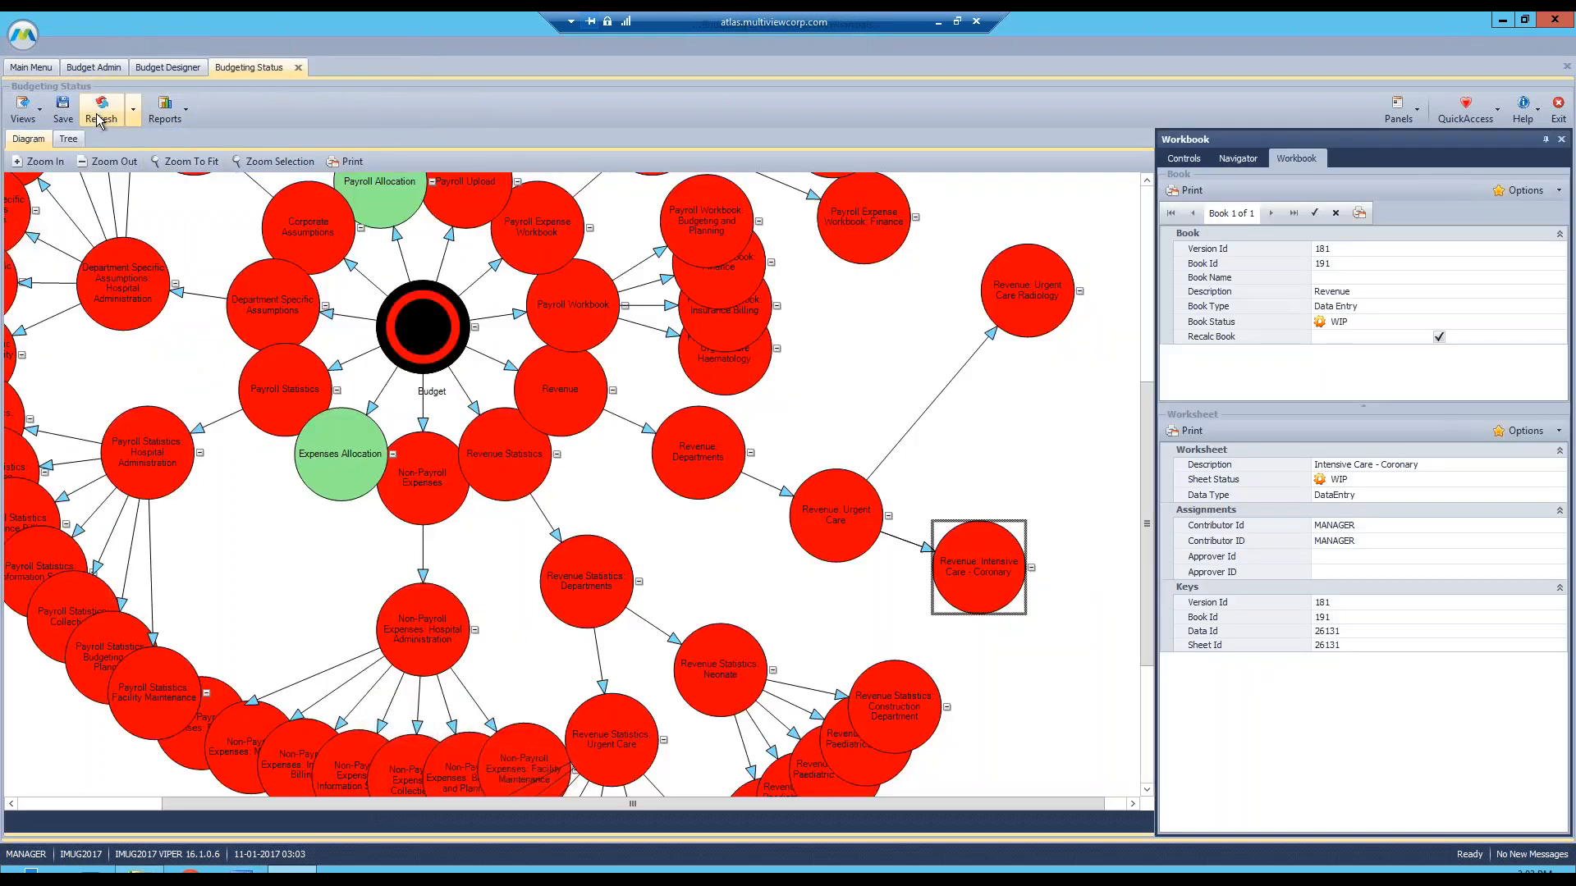
click(99, 117)
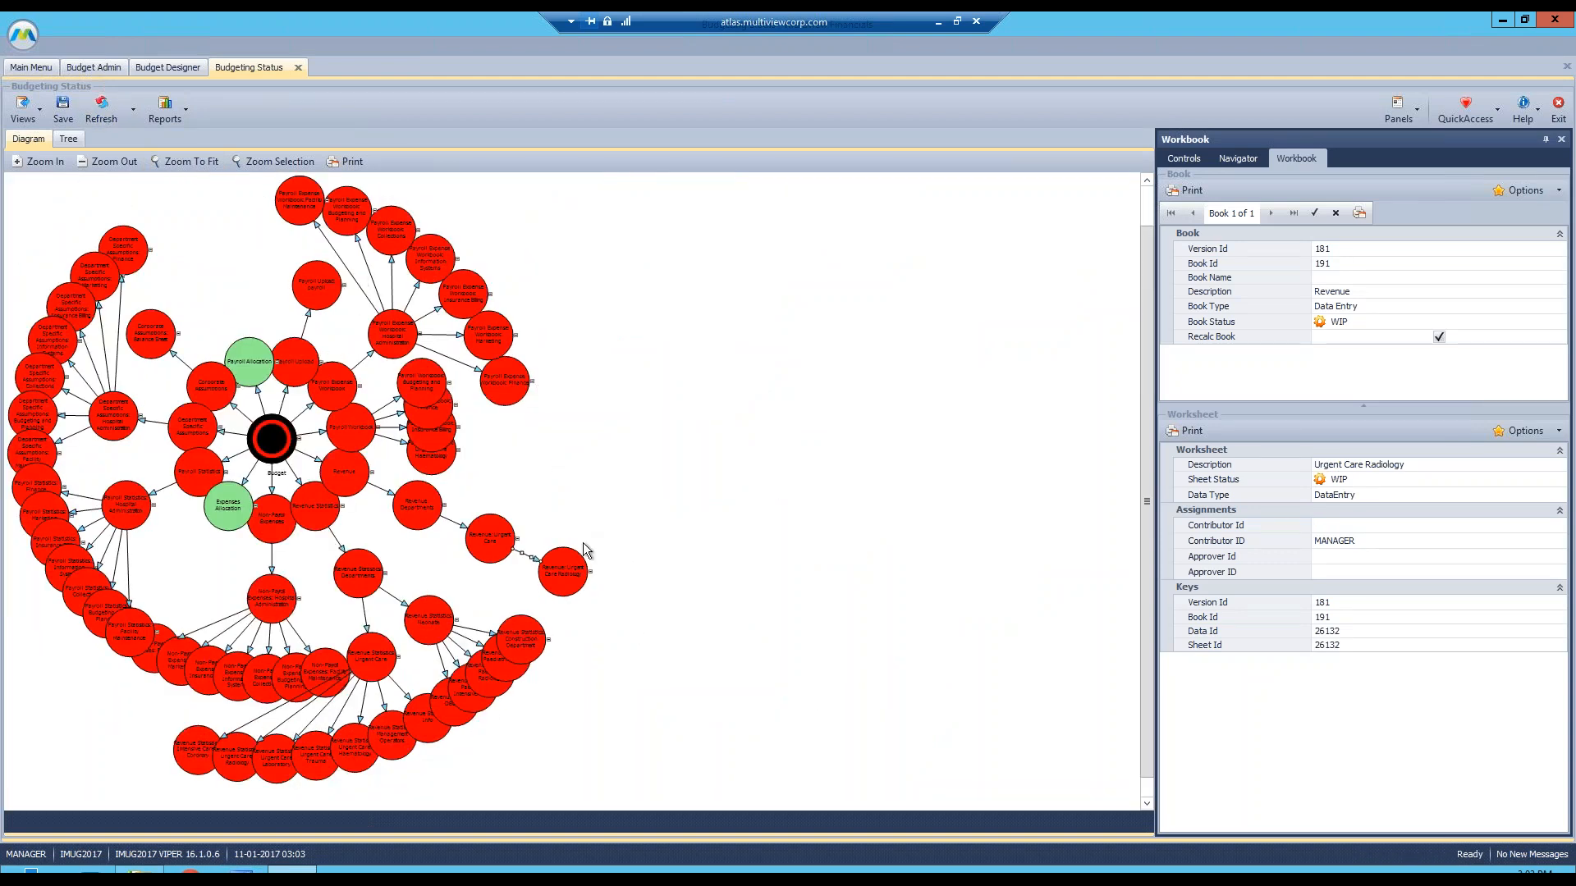
- Zoom the status diagram to the Revenue branch nodes from Departments to Urgent Care Radiology to check the remaining worksheets
drag(697, 470, 414, 616)
click(275, 162)
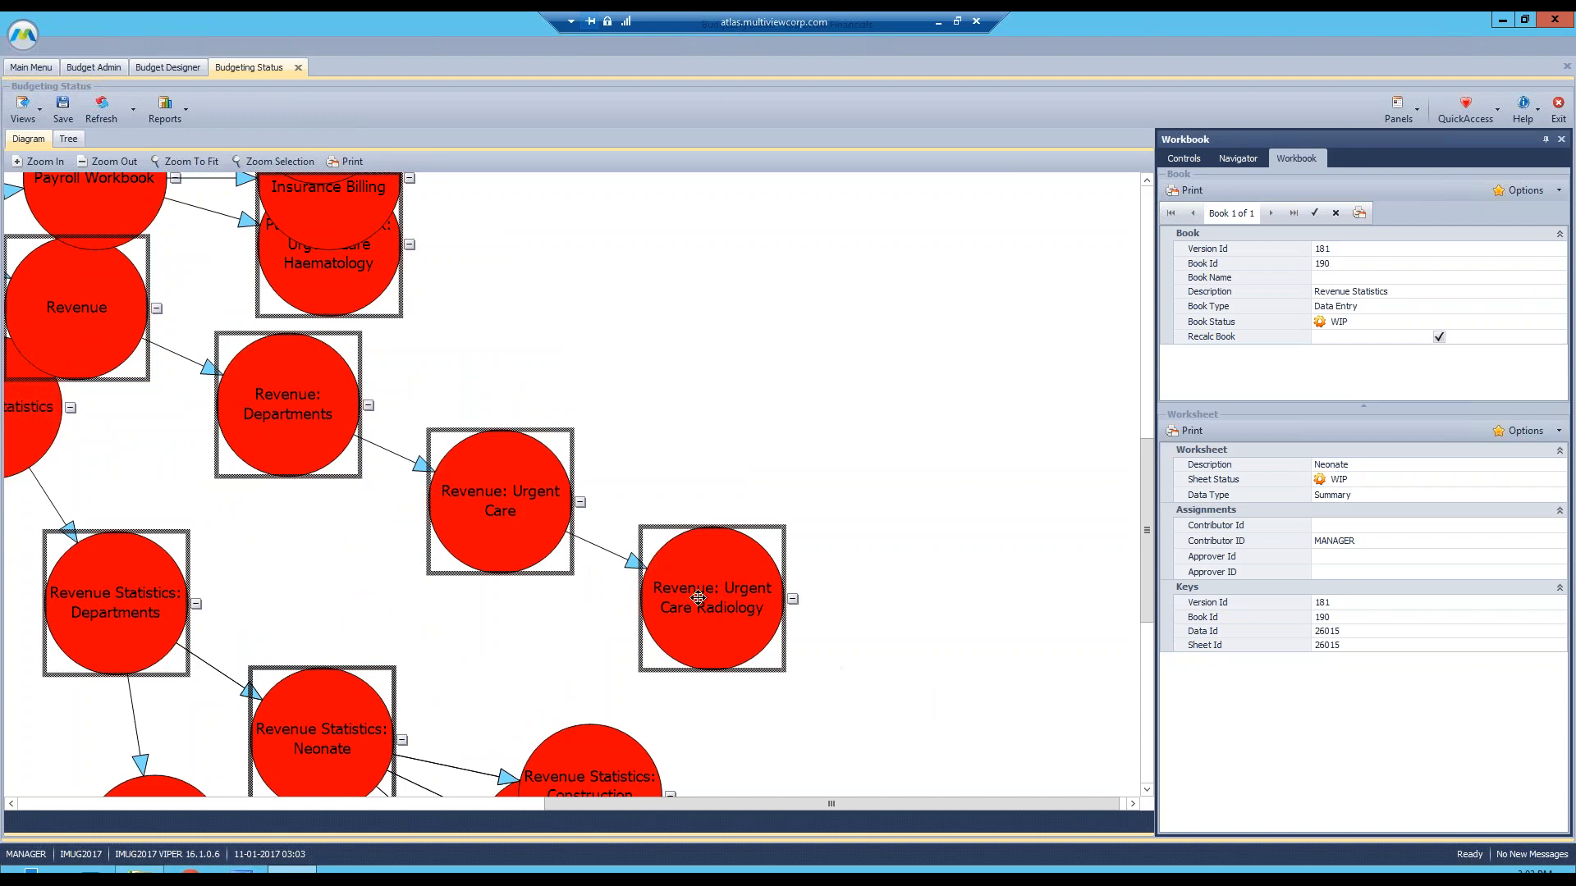
drag(717, 805, 495, 812)
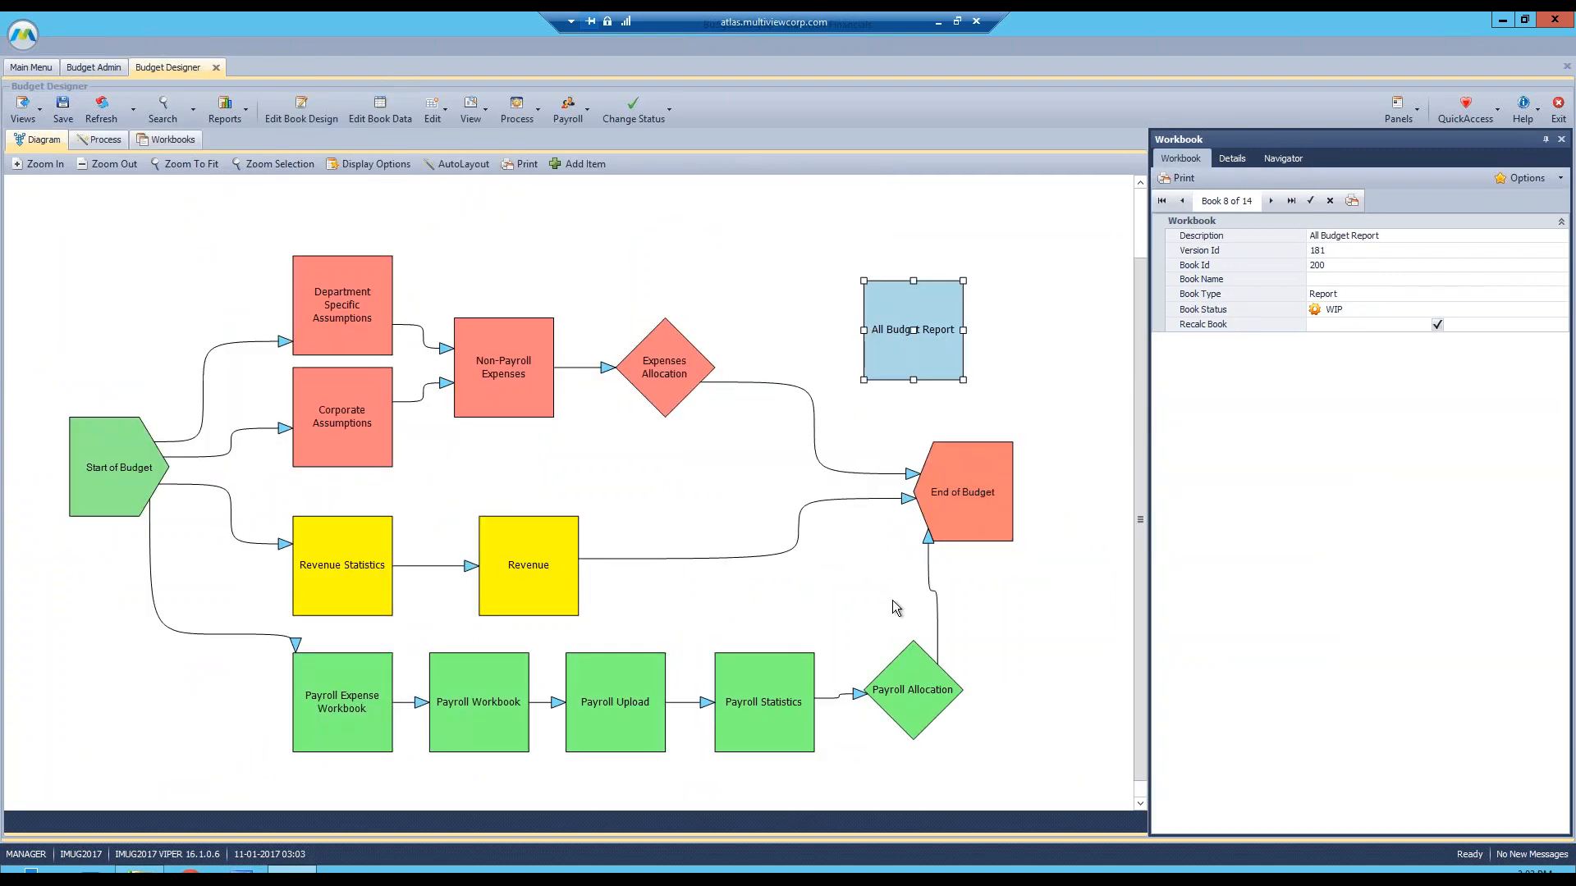
- In the budget designer diagram, select the payroll row of workbooks, and inspect the Revenue and Non-Payroll Expenses workbooks
drag(1032, 614, 149, 798)
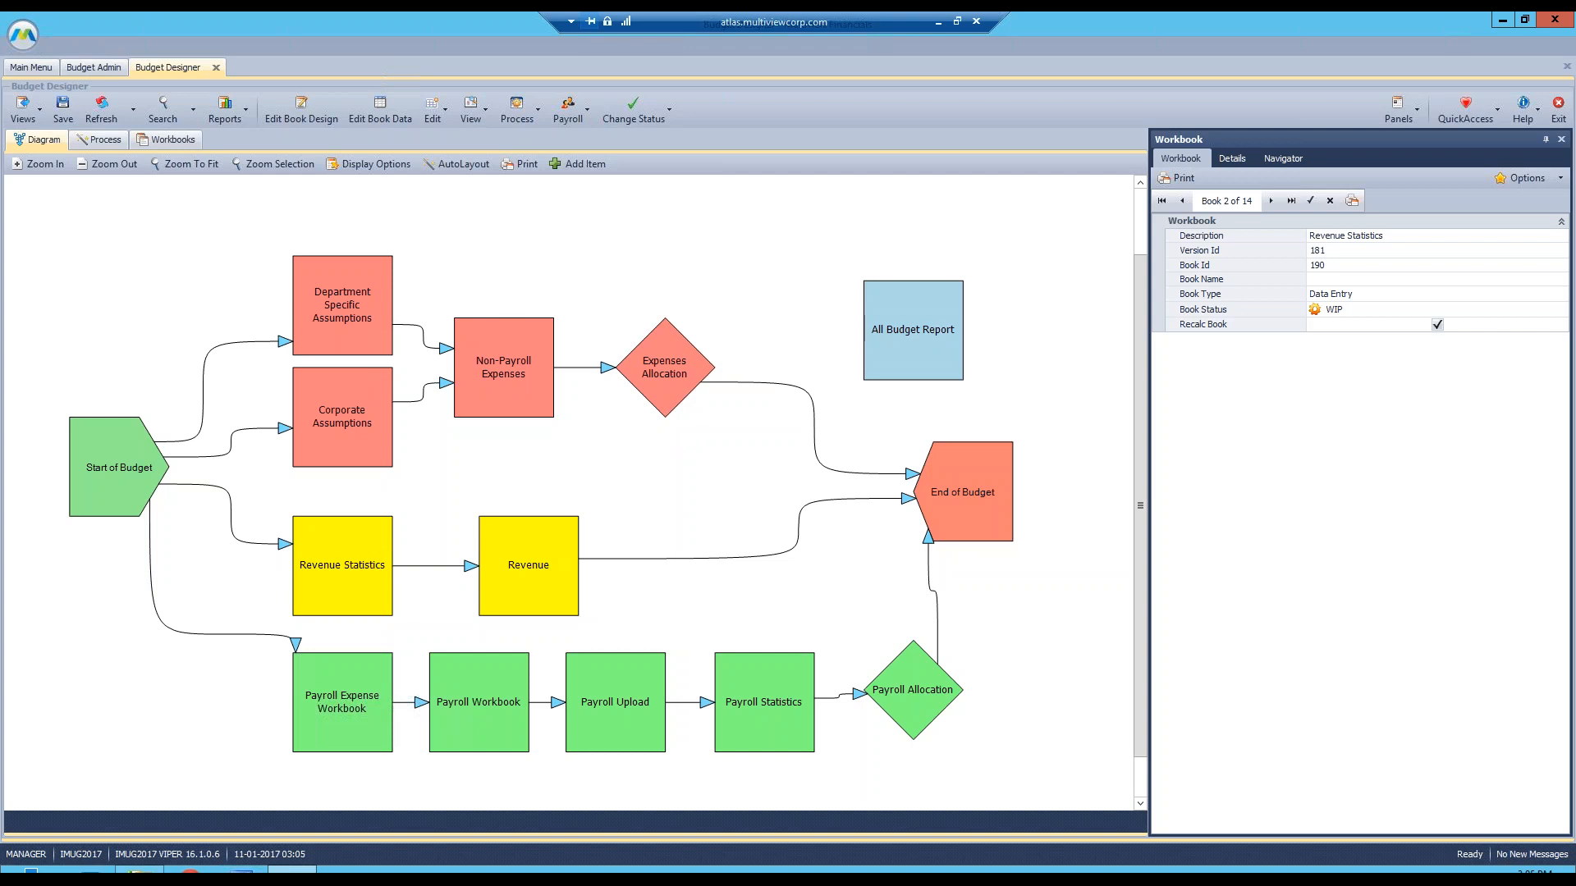
click(526, 392)
click(545, 579)
click(618, 626)
click(504, 367)
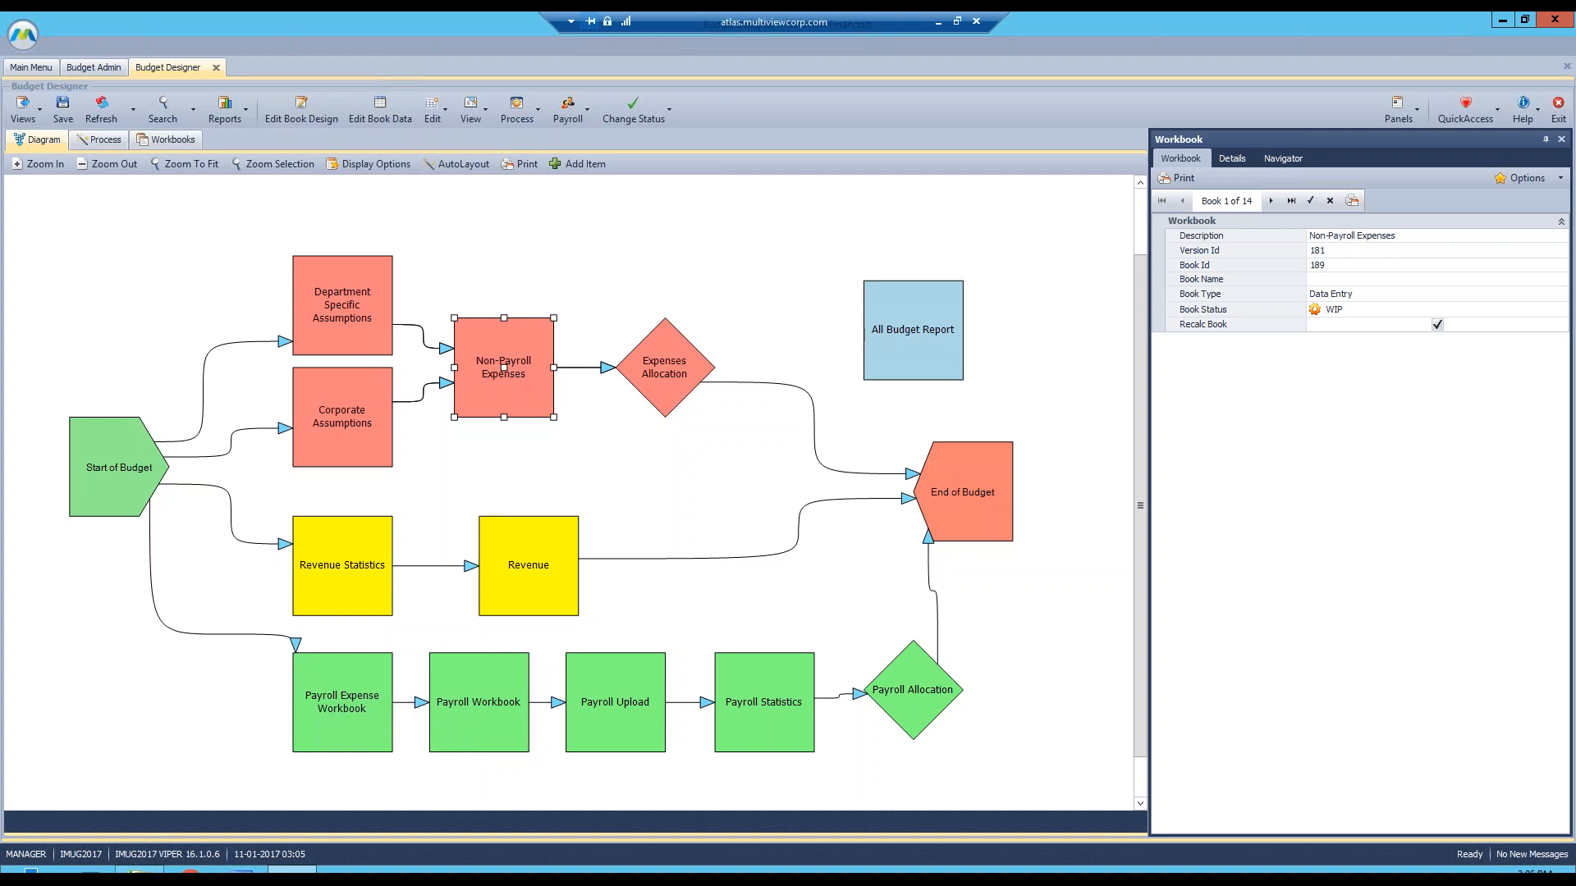